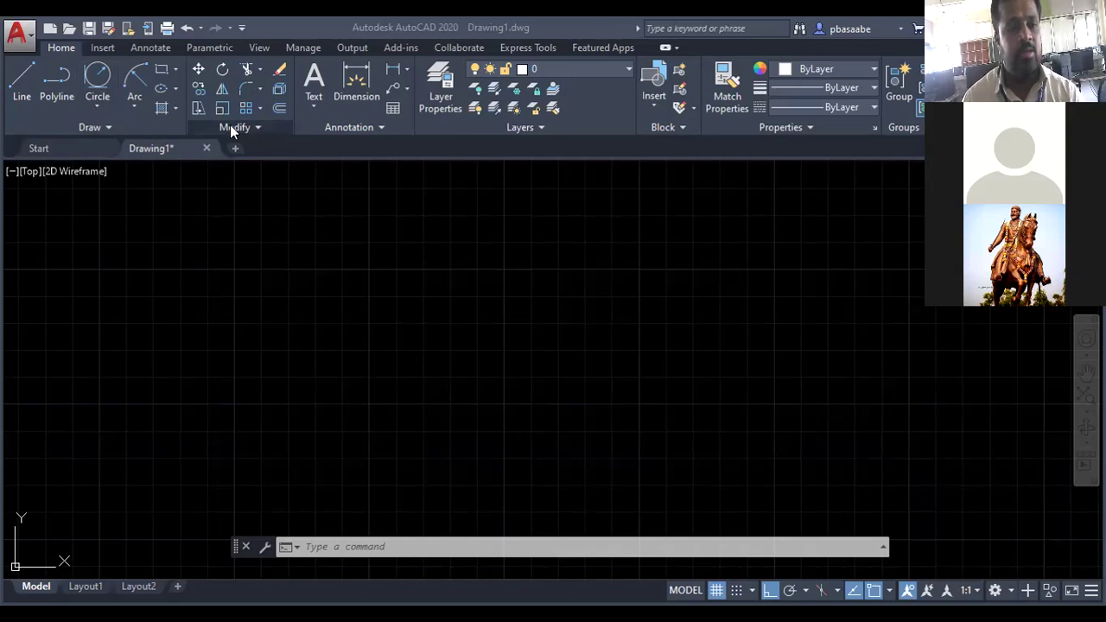
# Expand the Draw panel's extra tools and show the list of circle drawing methods
pyautogui.click(113, 126)
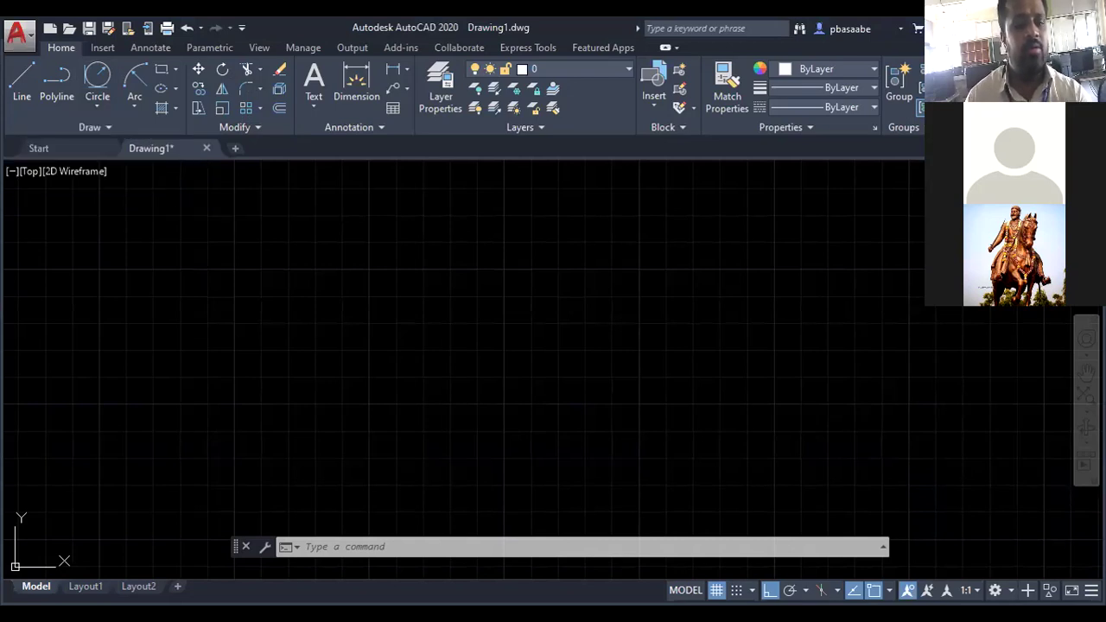
pyautogui.press('Escape')
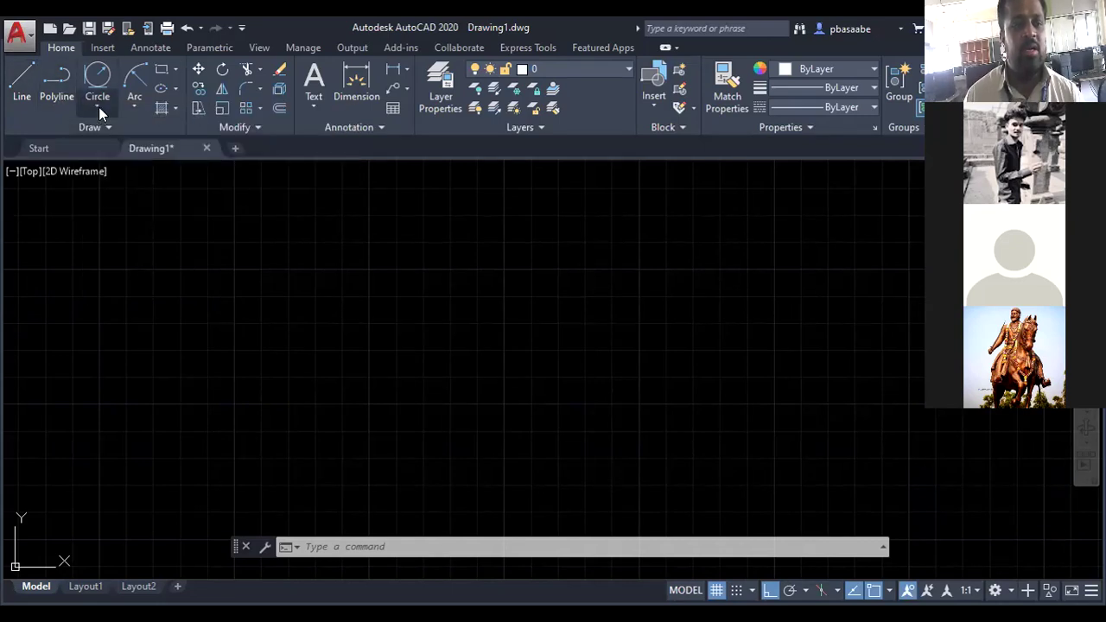
pyautogui.click(98, 108)
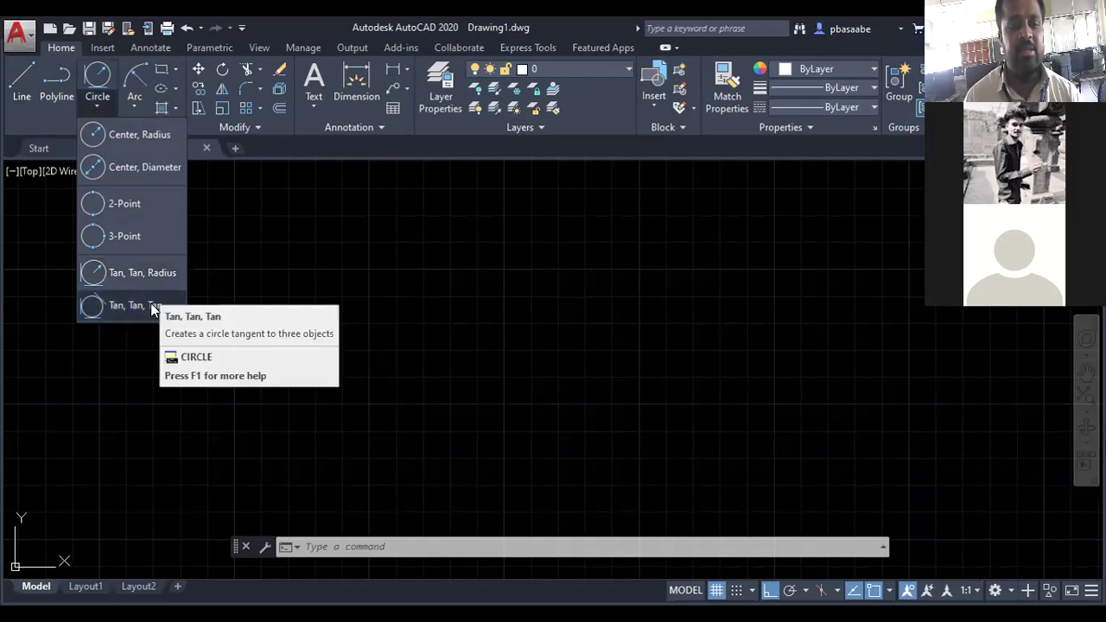
pyautogui.moveTo(125, 236)
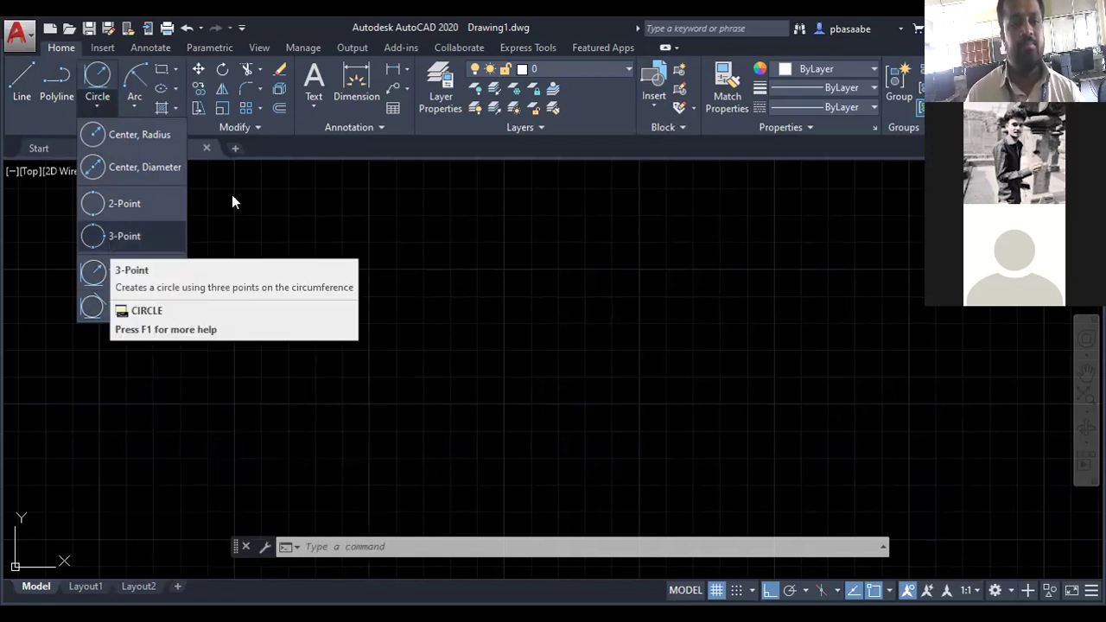
# Review the Arc, Rectangle/Polygon, Ellipse and Hatch option lists, then close them
pyautogui.click(248, 241)
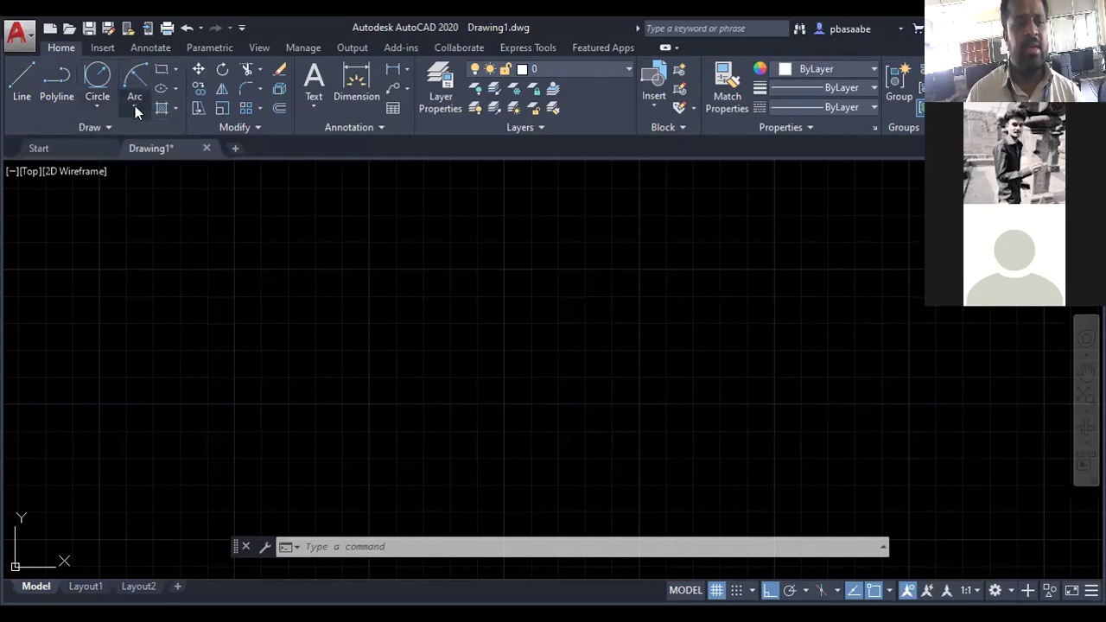
pyautogui.click(134, 105)
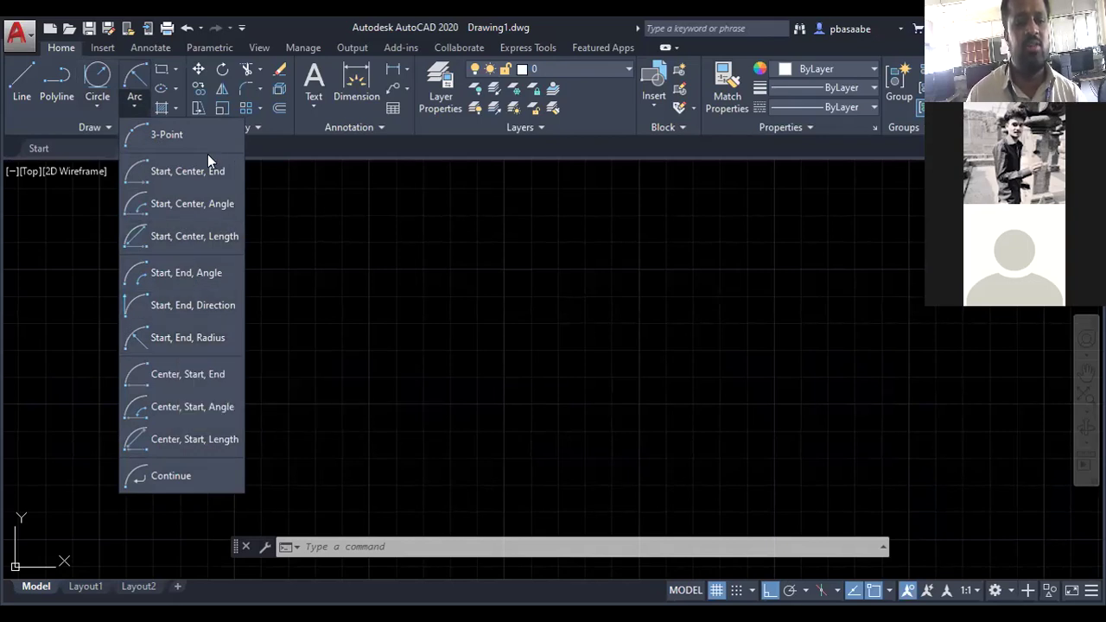
pyautogui.click(300, 271)
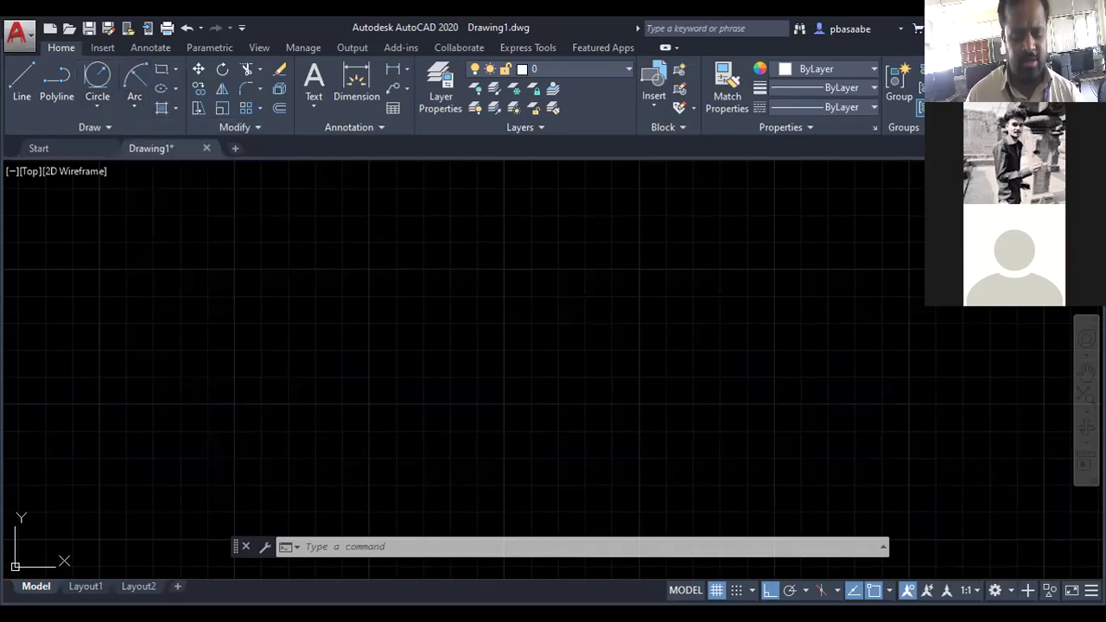
pyautogui.click(175, 68)
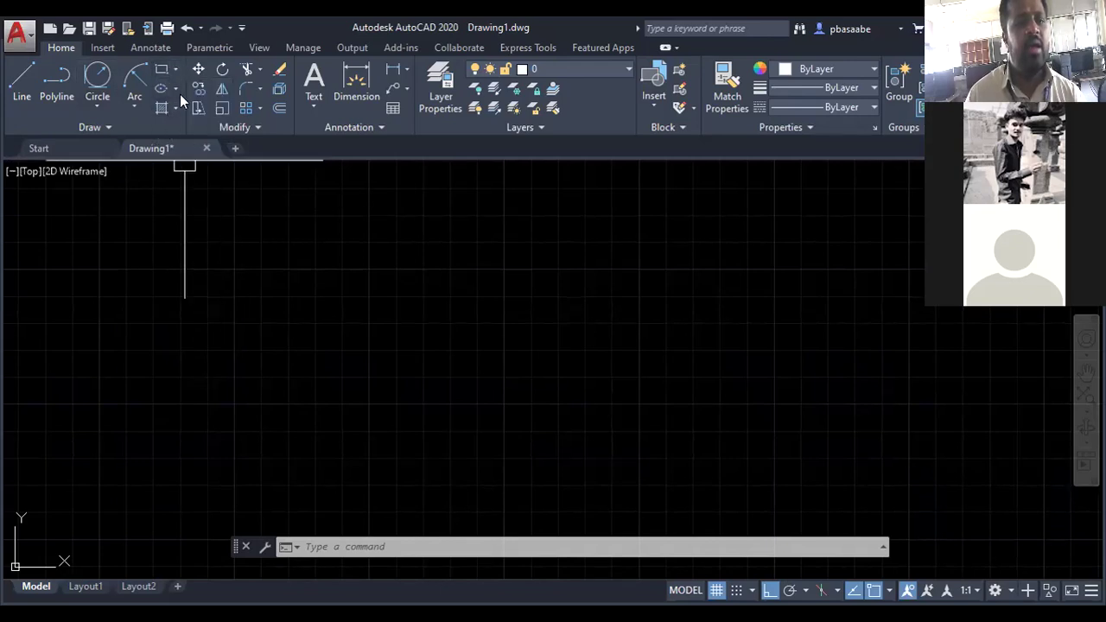
pyautogui.click(176, 89)
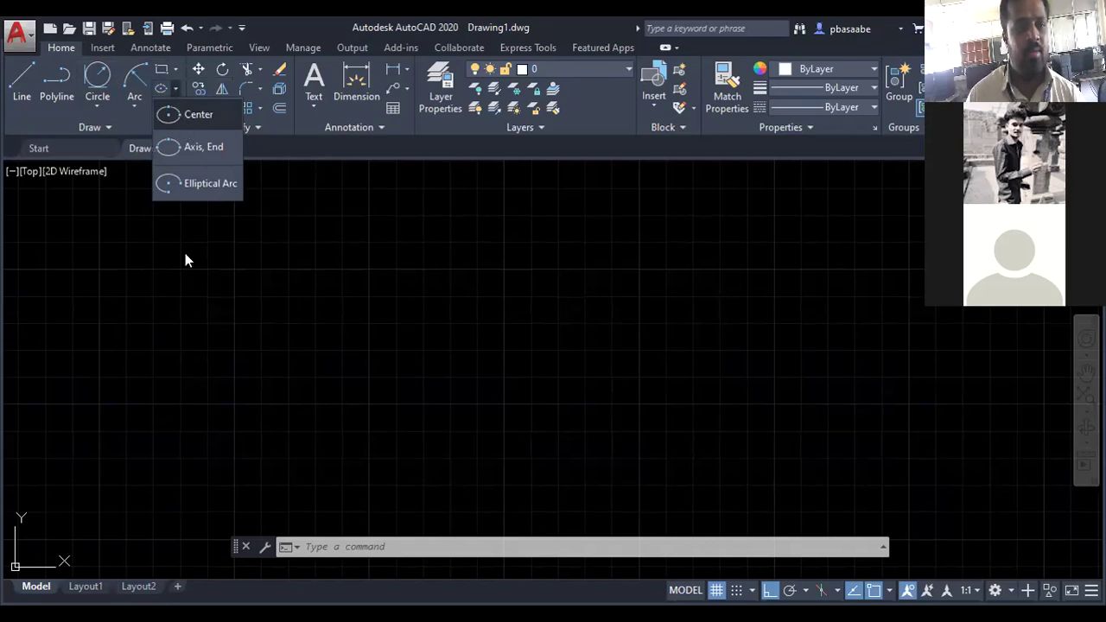
pyautogui.click(175, 108)
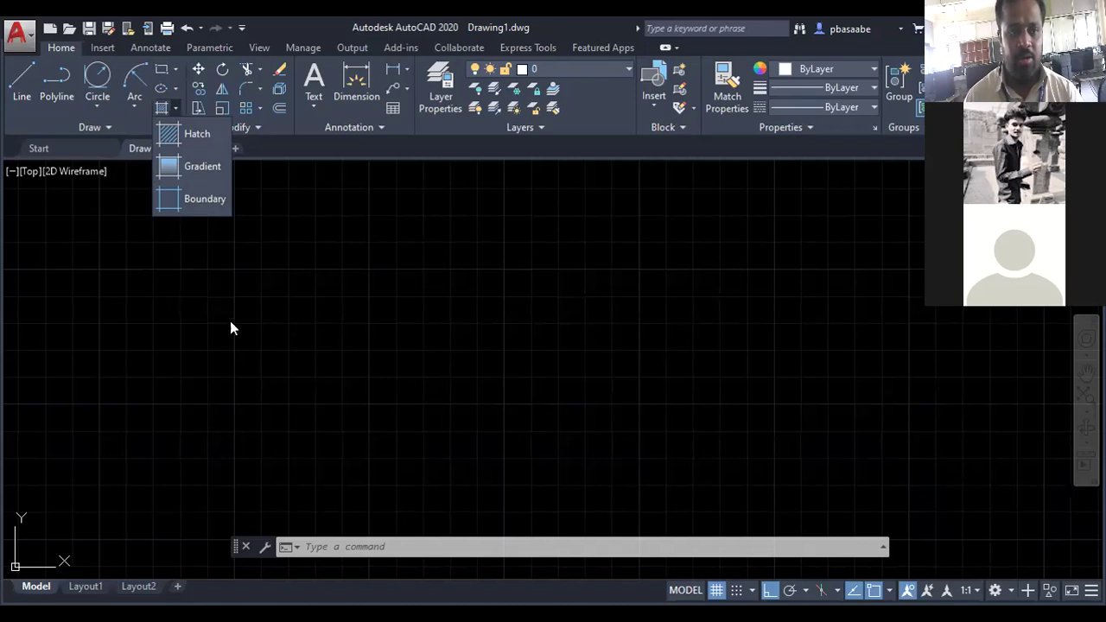
pyautogui.click(326, 329)
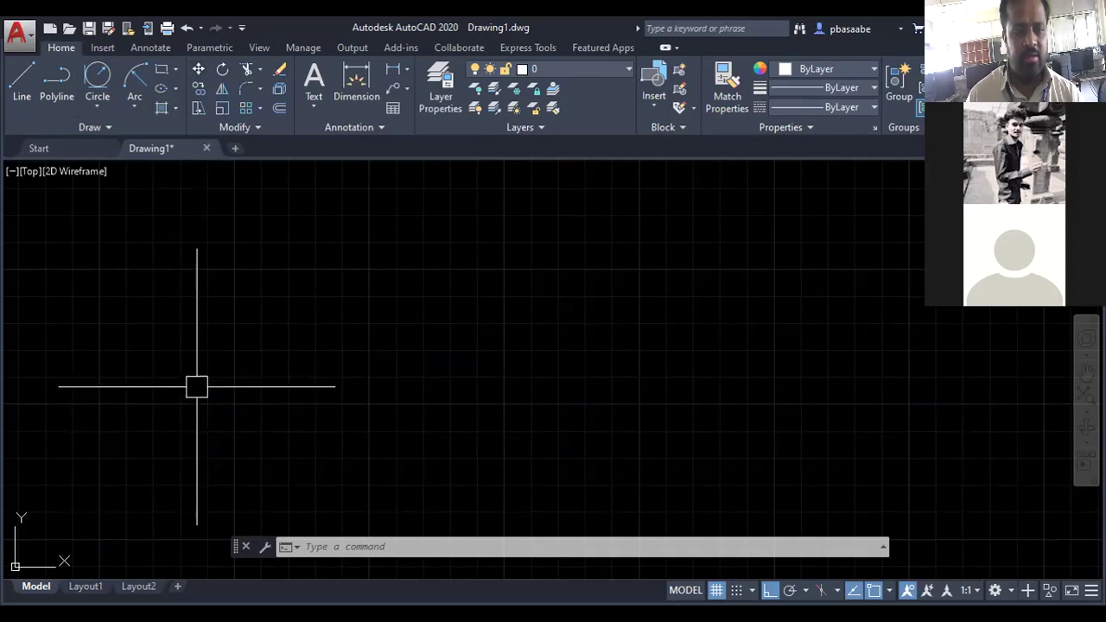
# Draw a centre-radius circle on the left with the default radius of 50
pyautogui.click(102, 79)
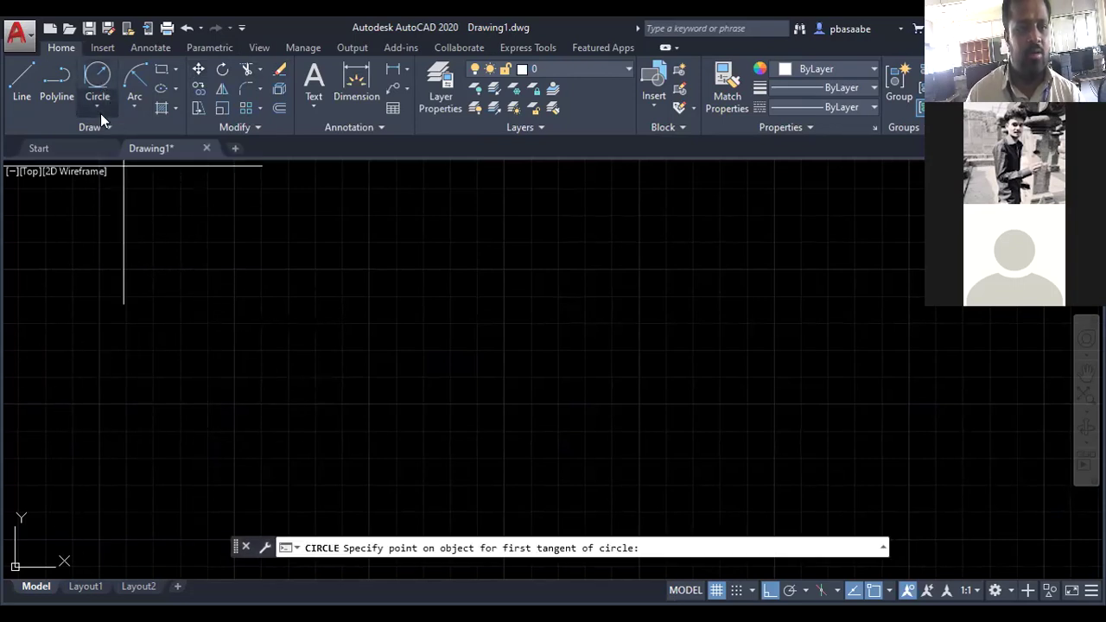
pyautogui.click(98, 107)
pyautogui.click(111, 136)
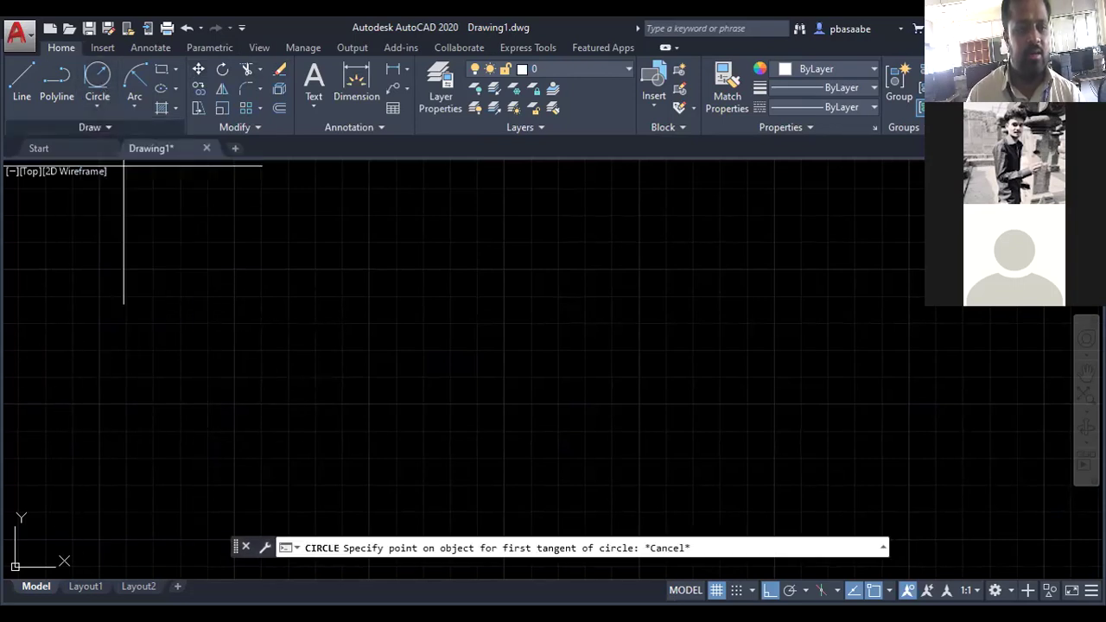
pyautogui.click(114, 302)
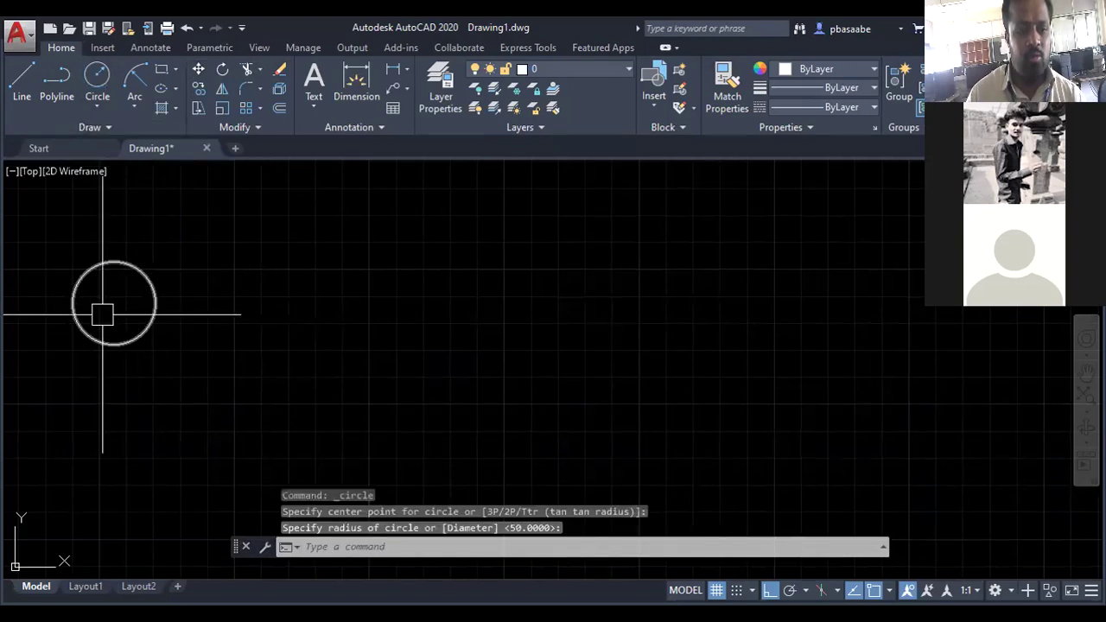
pyautogui.press('Return')
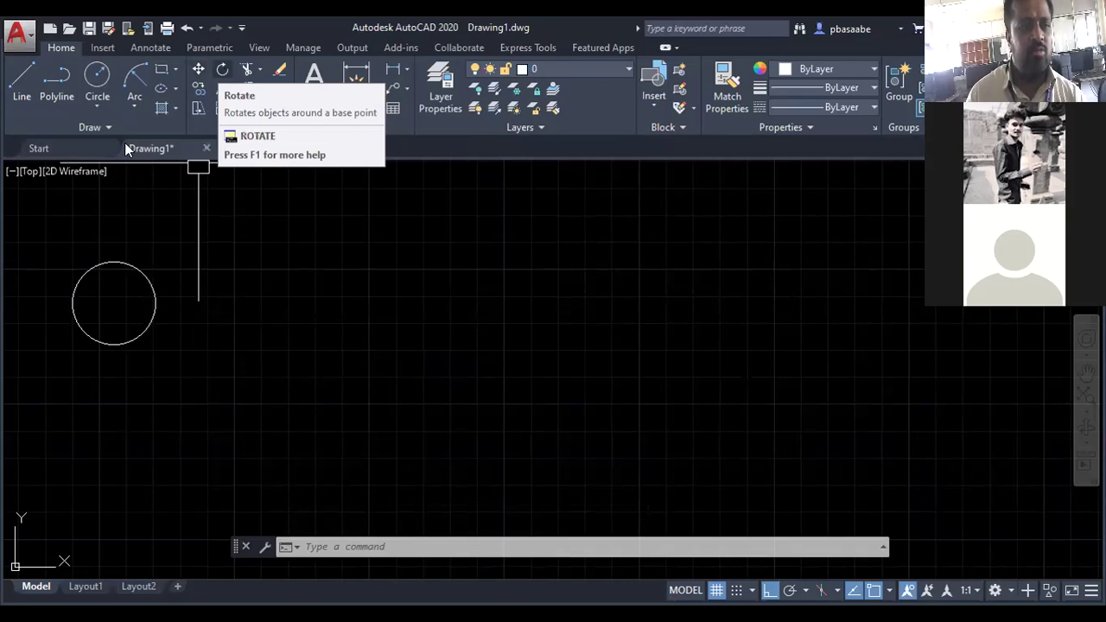
# Draw a closed three-line triangle to the right of the circle
pyautogui.click(22, 80)
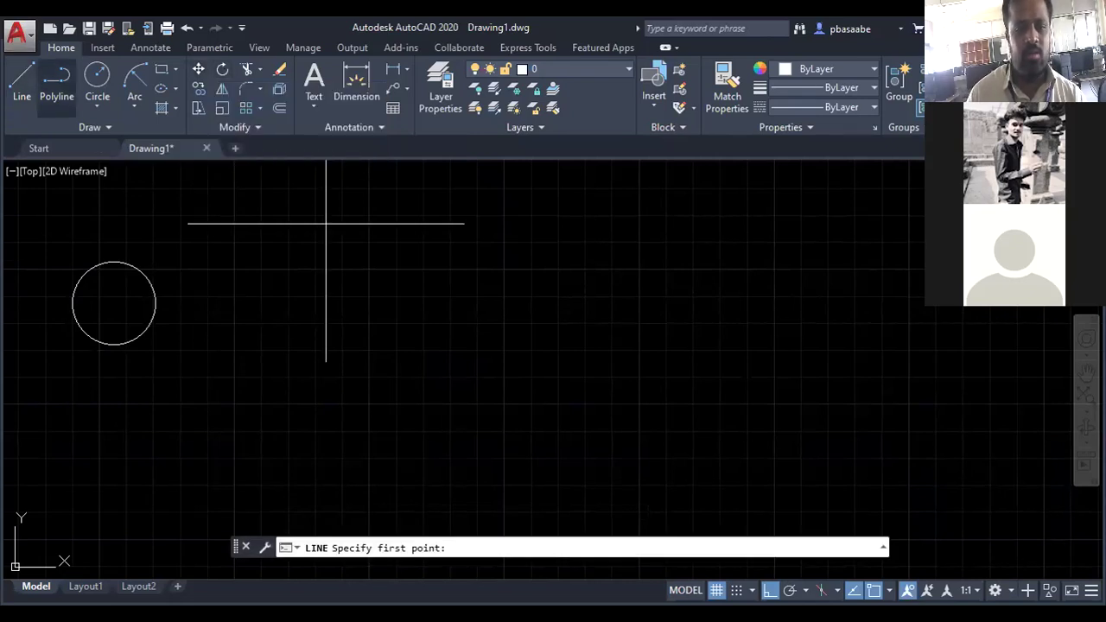
pyautogui.click(432, 238)
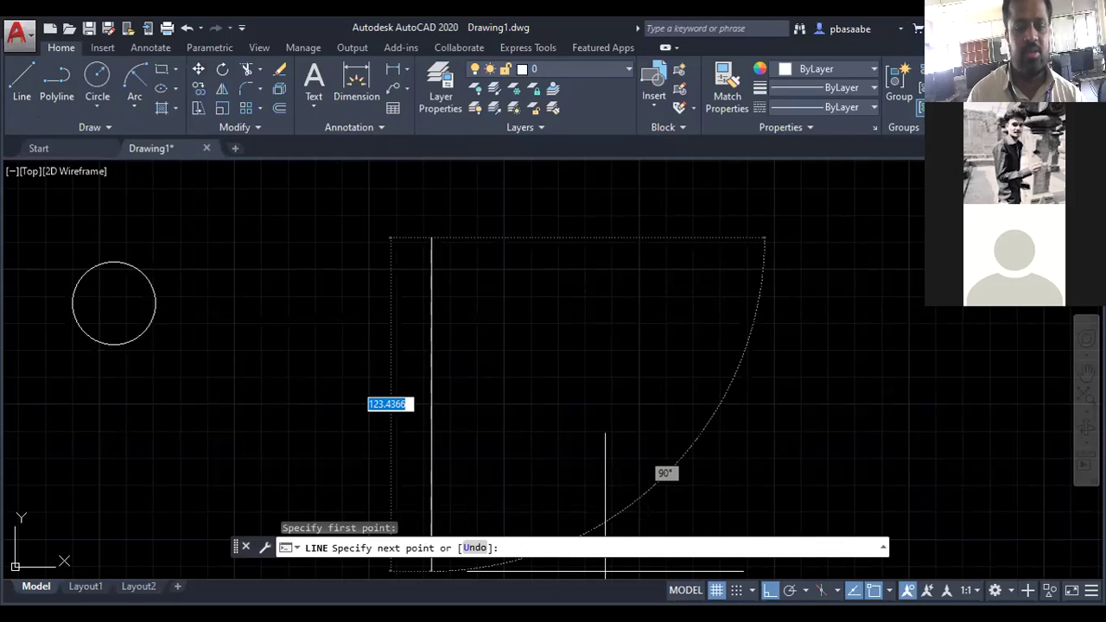
pyautogui.click(588, 432)
pyautogui.click(317, 432)
pyautogui.click(432, 237)
pyautogui.press('Escape')
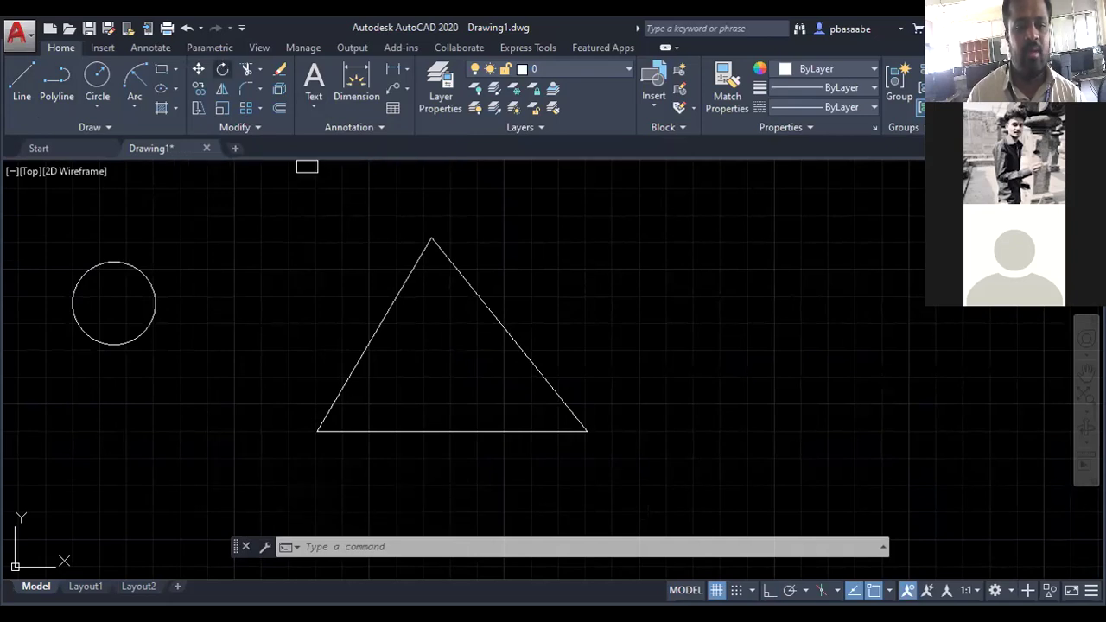
# Select the three triangle sides for rotation
pyautogui.click(374, 335)
pyautogui.click(510, 335)
pyautogui.click(424, 429)
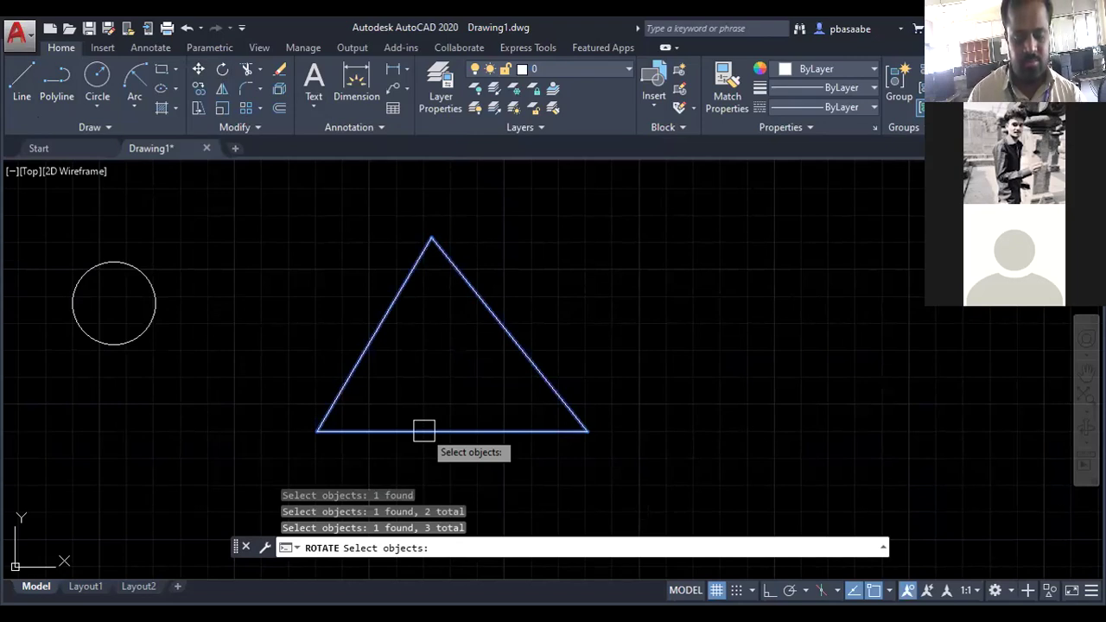
# Rotate the triangle about its top corner to point downward, then add crossing lines inside
pyautogui.press('Return')
pyautogui.click(431, 237)
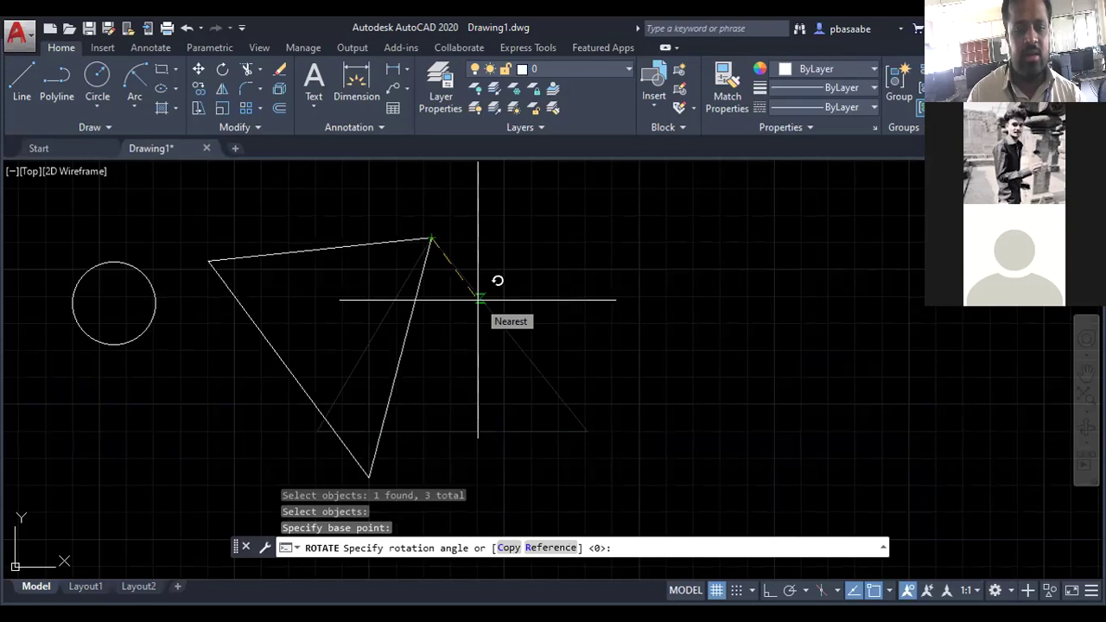
pyautogui.click(474, 313)
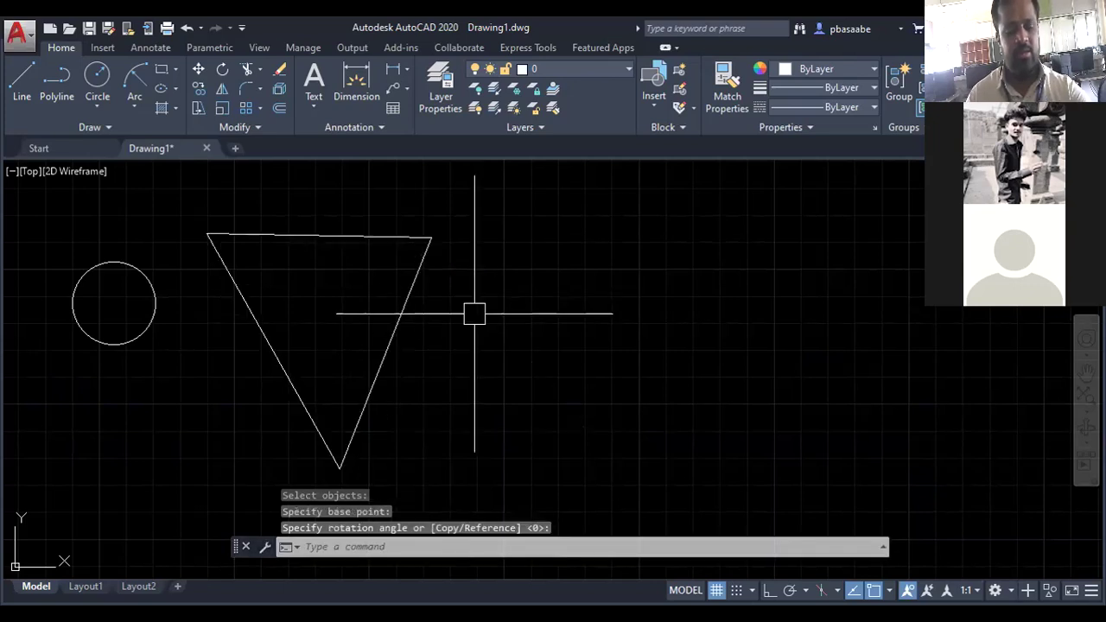
pyautogui.press('Escape')
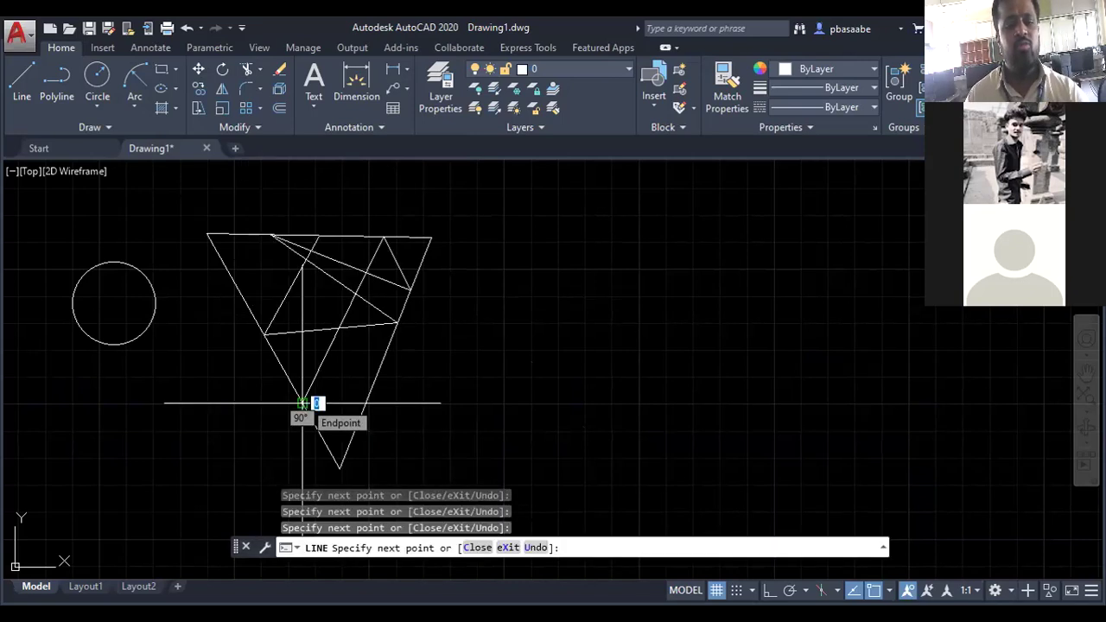
pyautogui.press('Escape')
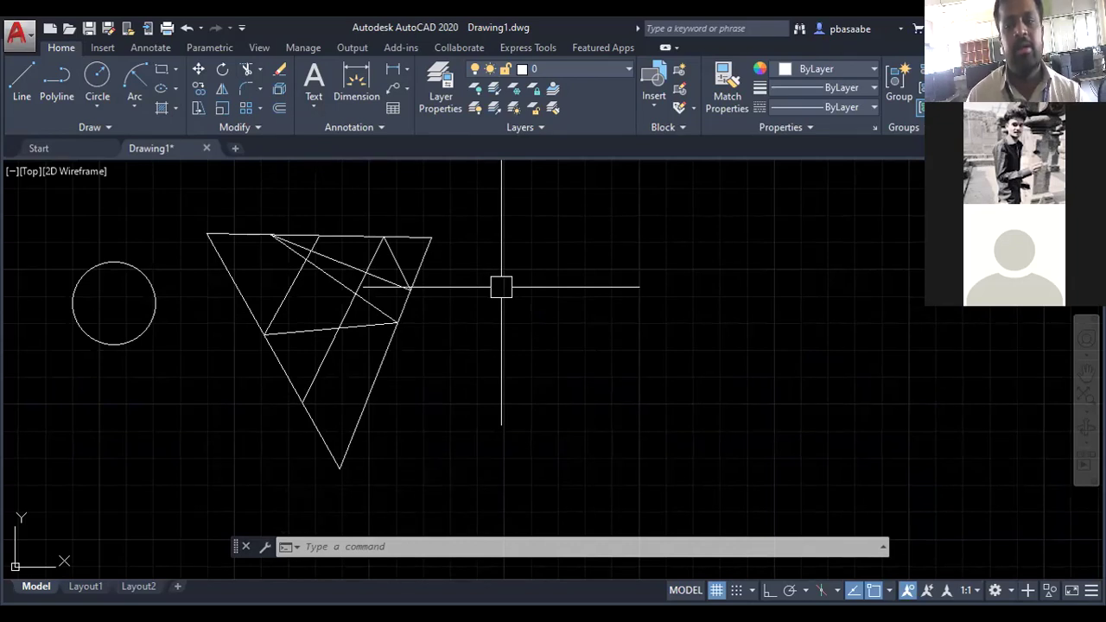
pyautogui.write('TR')
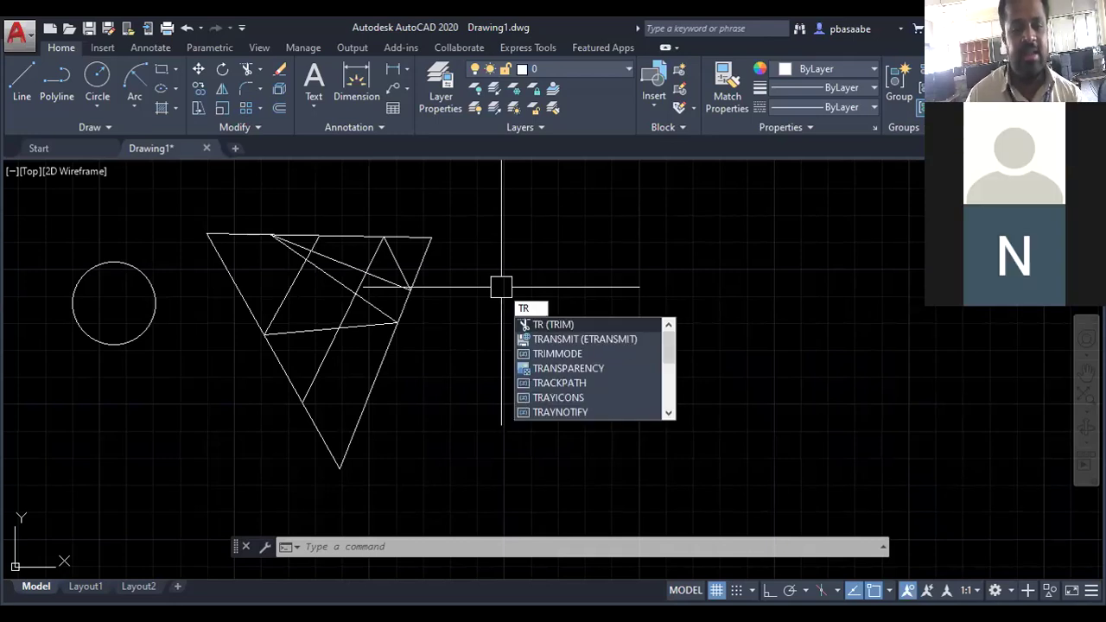
# Trim the crossing line segments inside the triangle, then erase all 12 objects
pyautogui.press('Return')
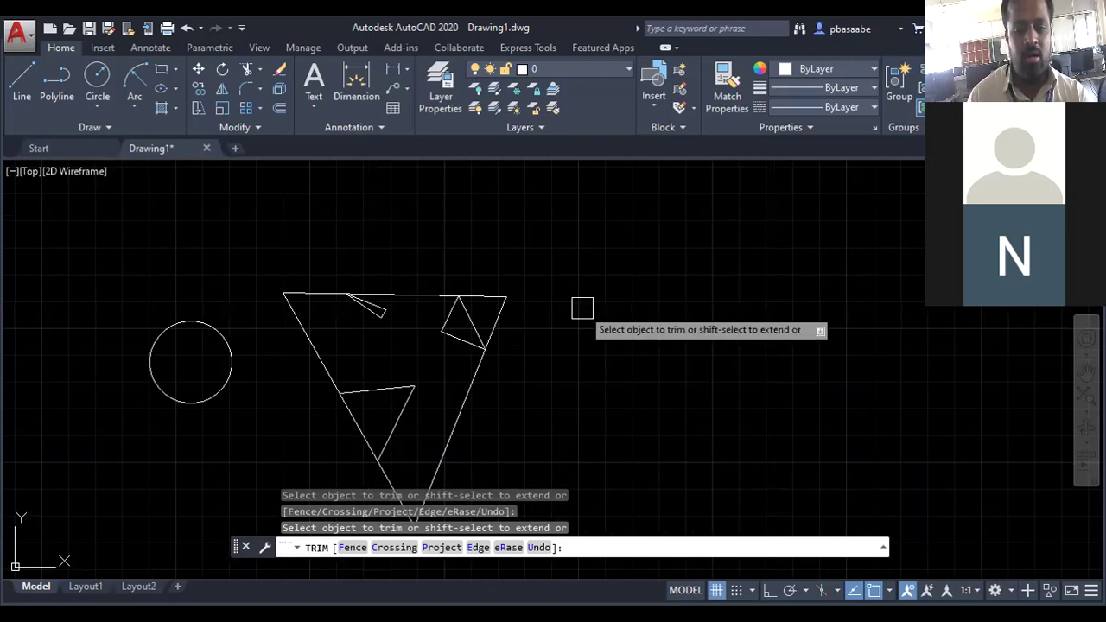
pyautogui.press('Escape')
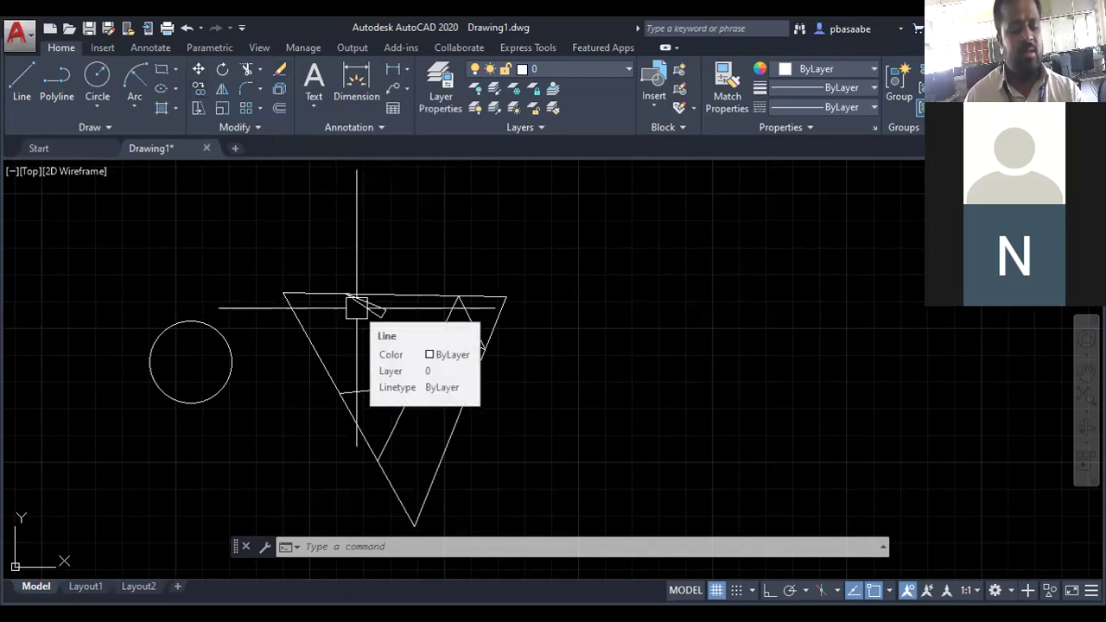
pyautogui.hotkey('ctrl', 'a')
pyautogui.press('Delete')
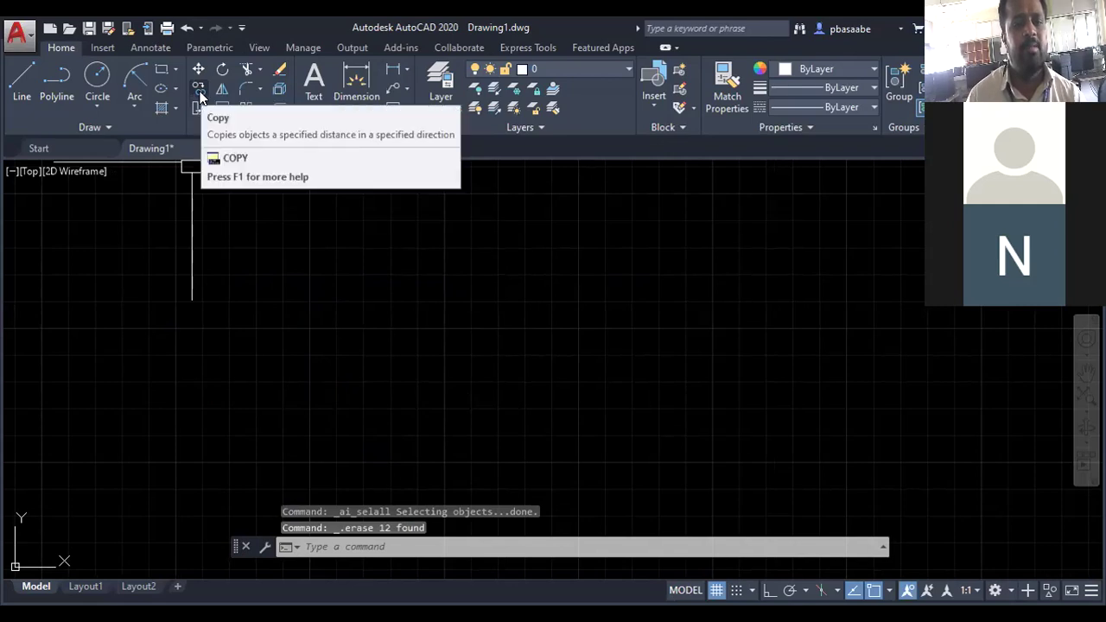
# Draw one centre-radius circle on the left side of the empty drawing
pyautogui.click(91, 98)
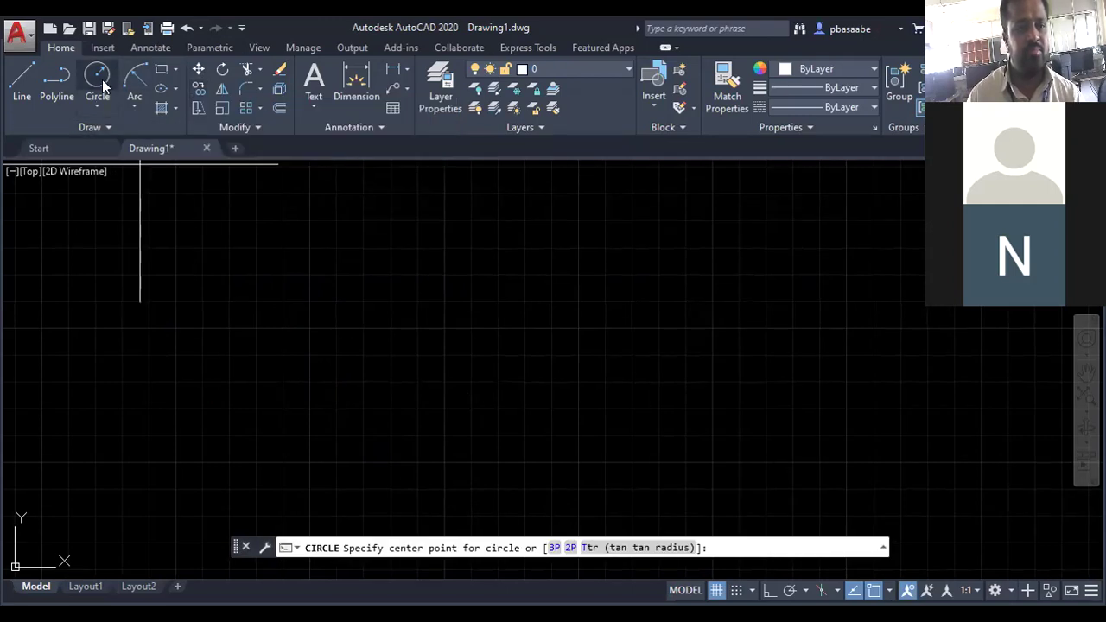
pyautogui.click(97, 107)
pyautogui.click(110, 127)
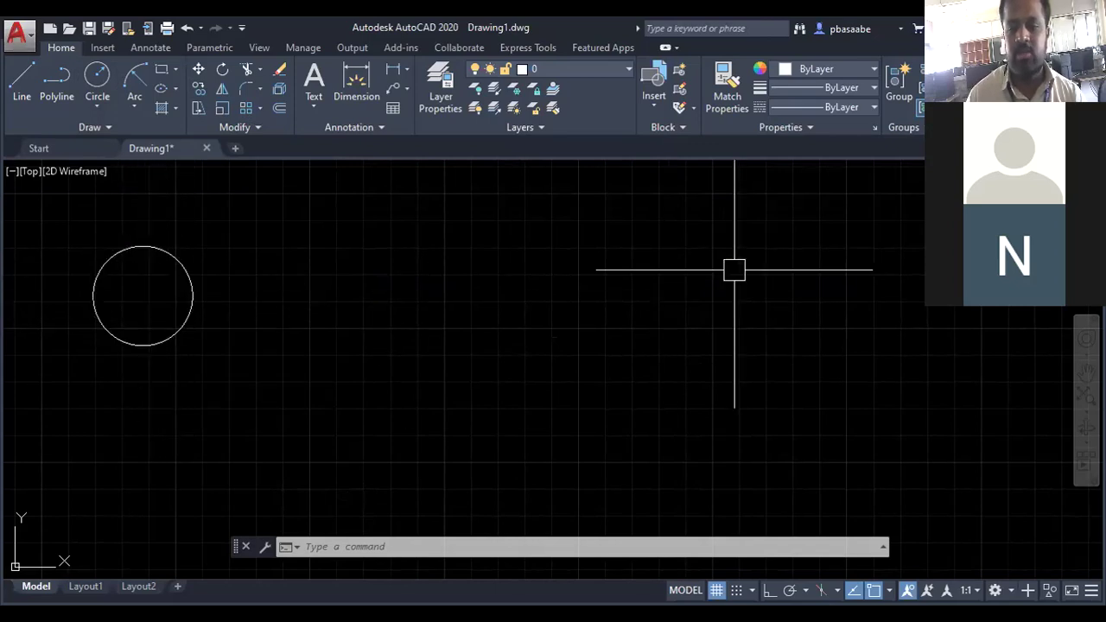
# Copy the circle to three new positions in the middle and right of the drawing
pyautogui.click(198, 89)
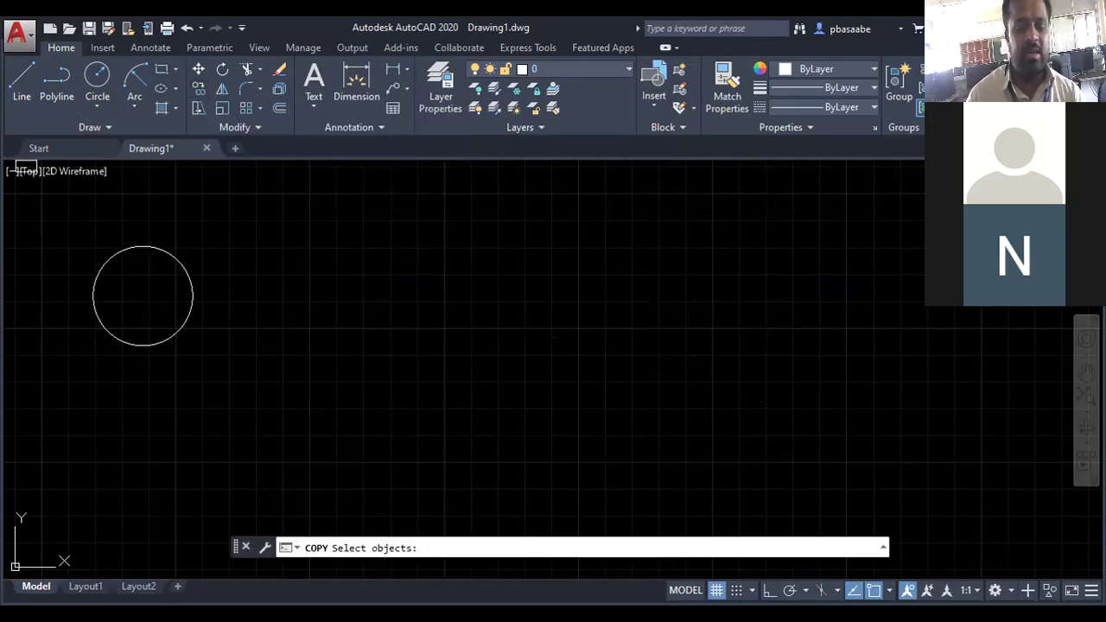
pyautogui.click(169, 261)
pyautogui.press('Return')
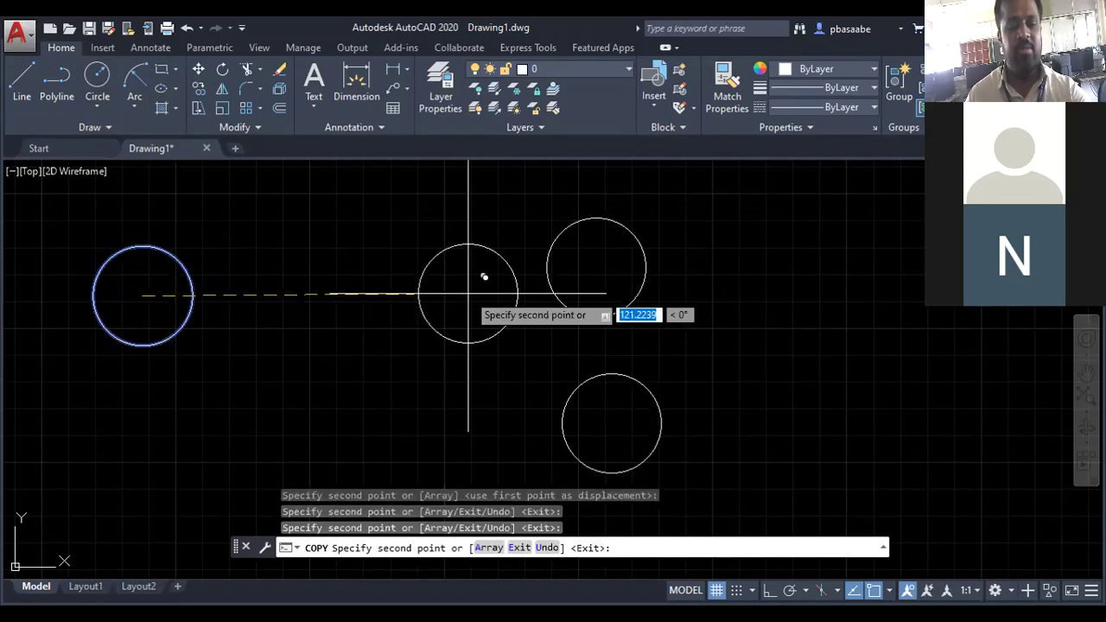
pyautogui.press('Escape')
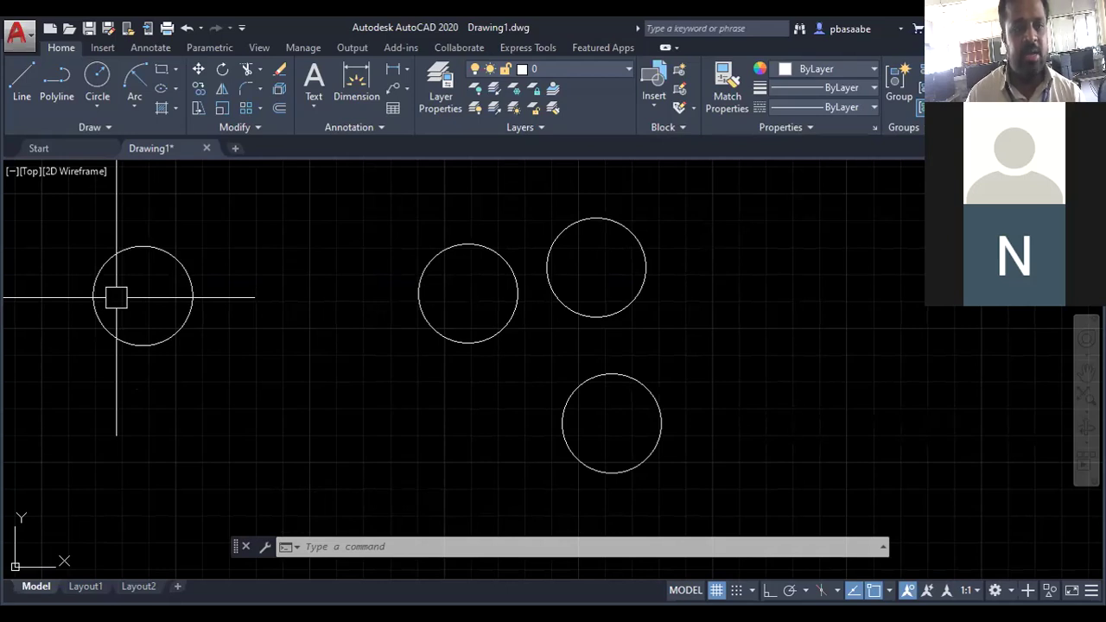
# Move the left circle down and right to sit beside the lower-right circle
pyautogui.click(199, 73)
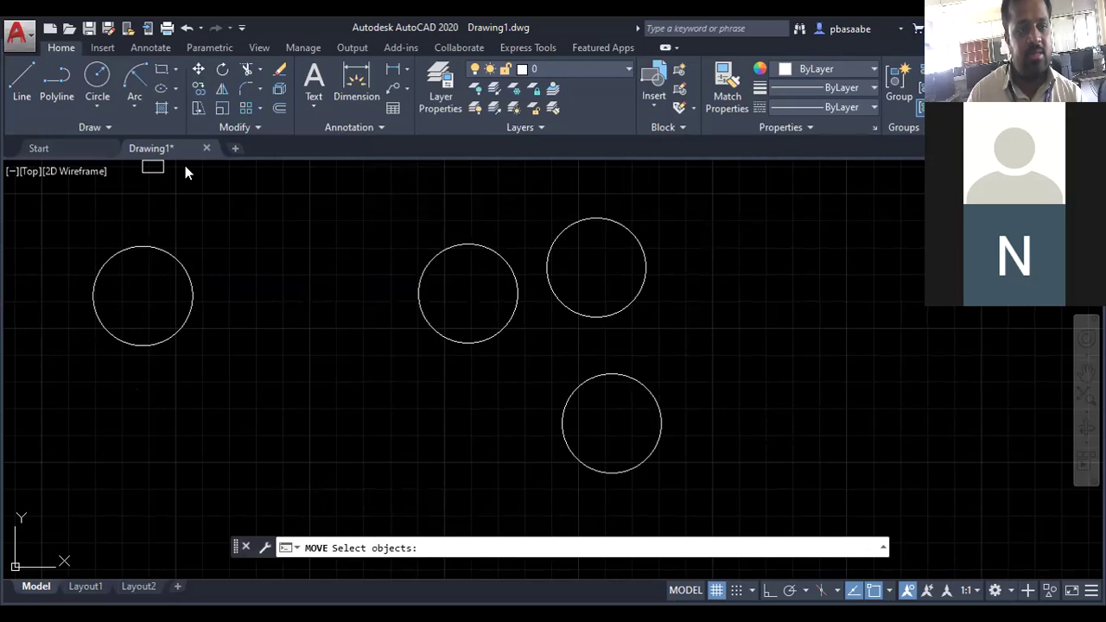
pyautogui.click(181, 267)
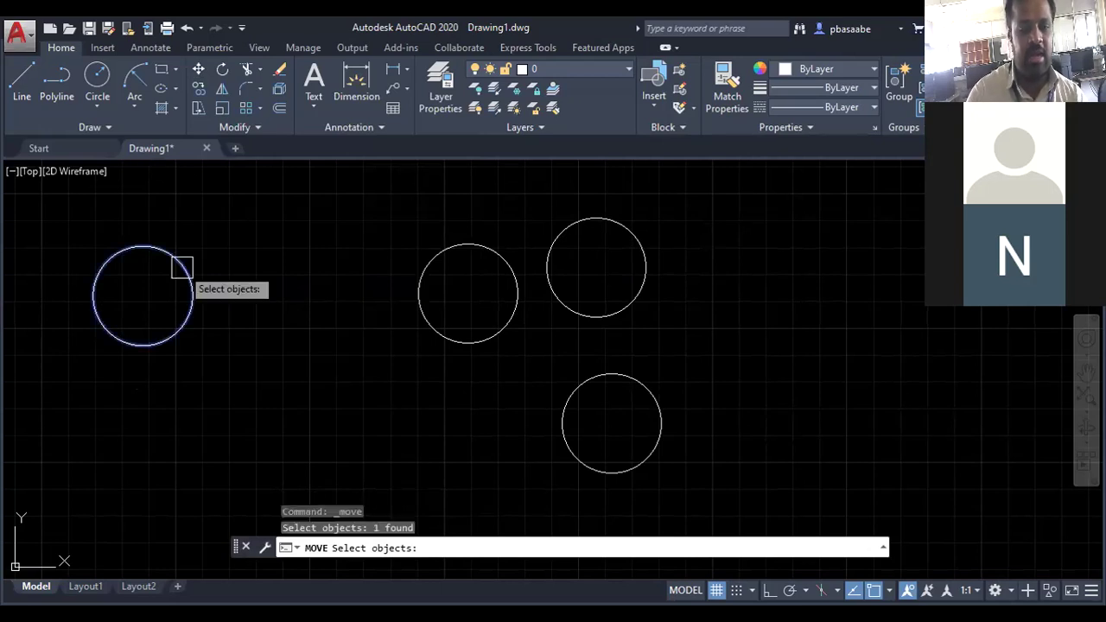
pyautogui.press('Return')
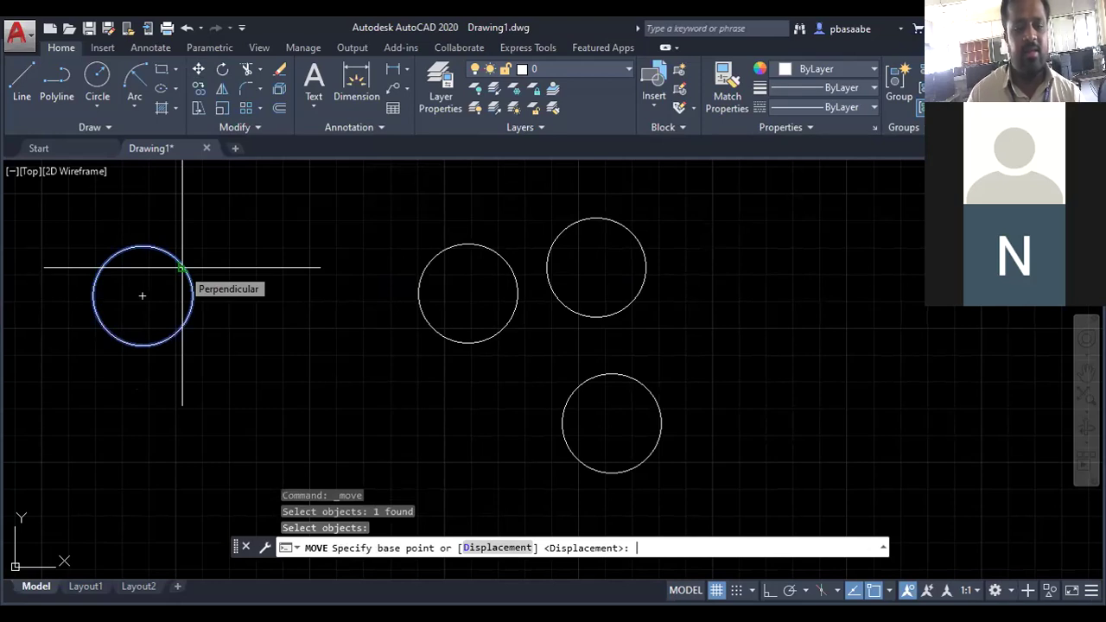
pyautogui.click(181, 267)
pyautogui.click(425, 397)
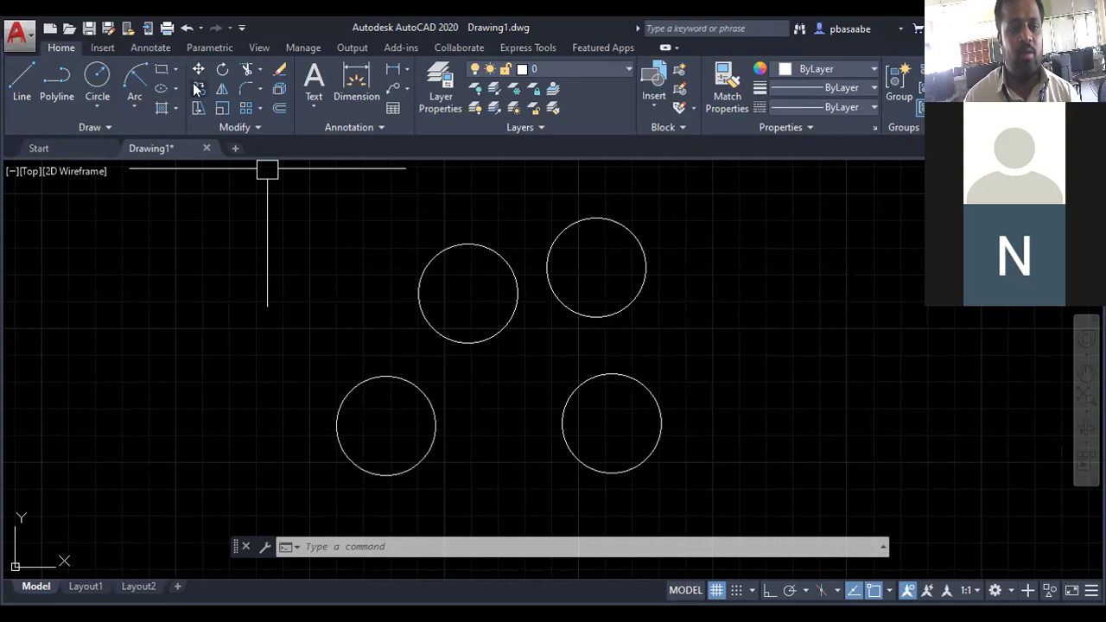
pyautogui.moveTo(152, 147)
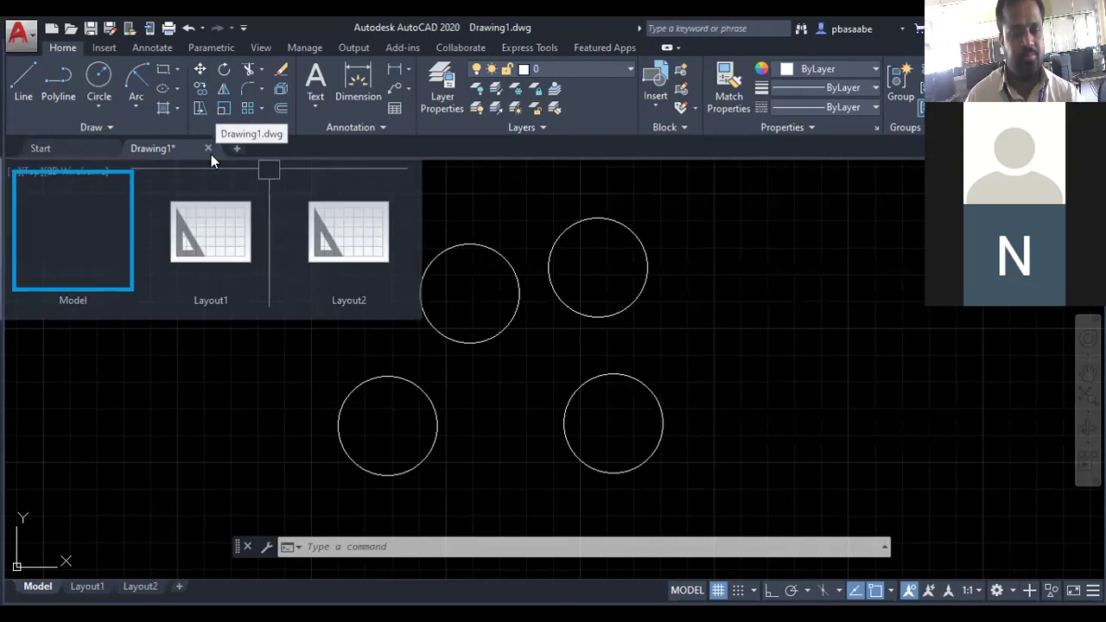
# Select all four circles with Ctrl+A and delete them
pyautogui.press('Escape')
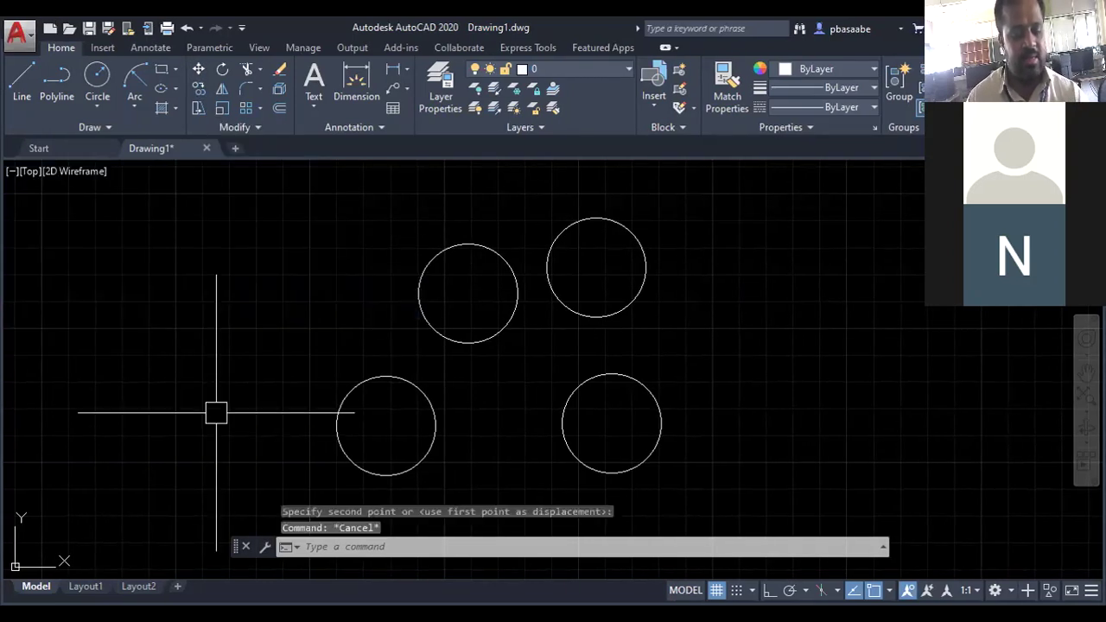
pyautogui.hotkey('ctrl', 'a')
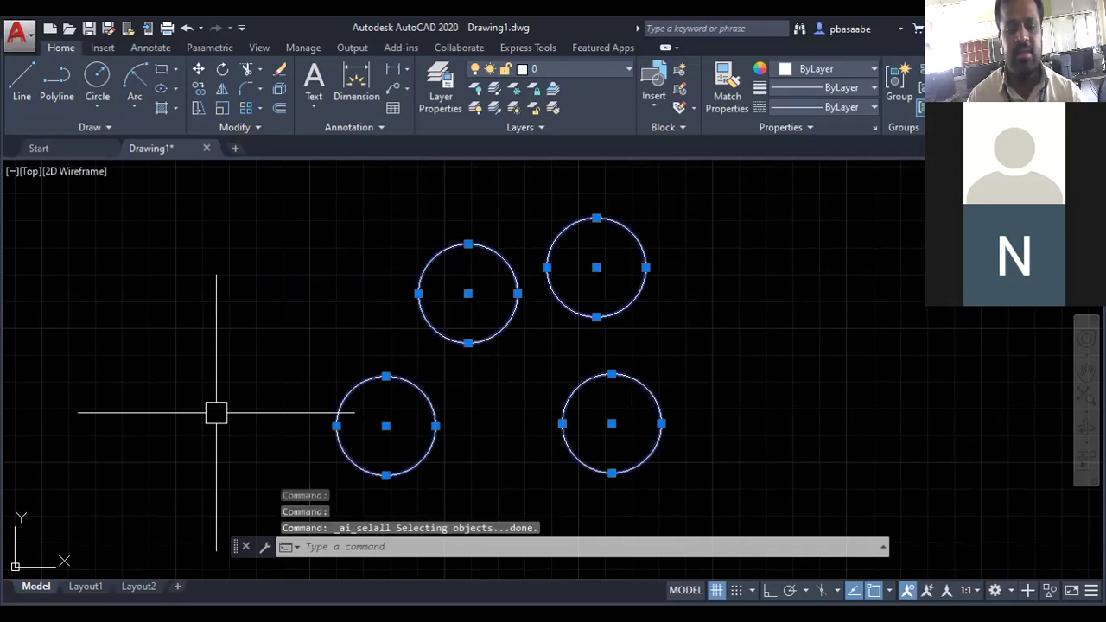
pyautogui.press('Delete')
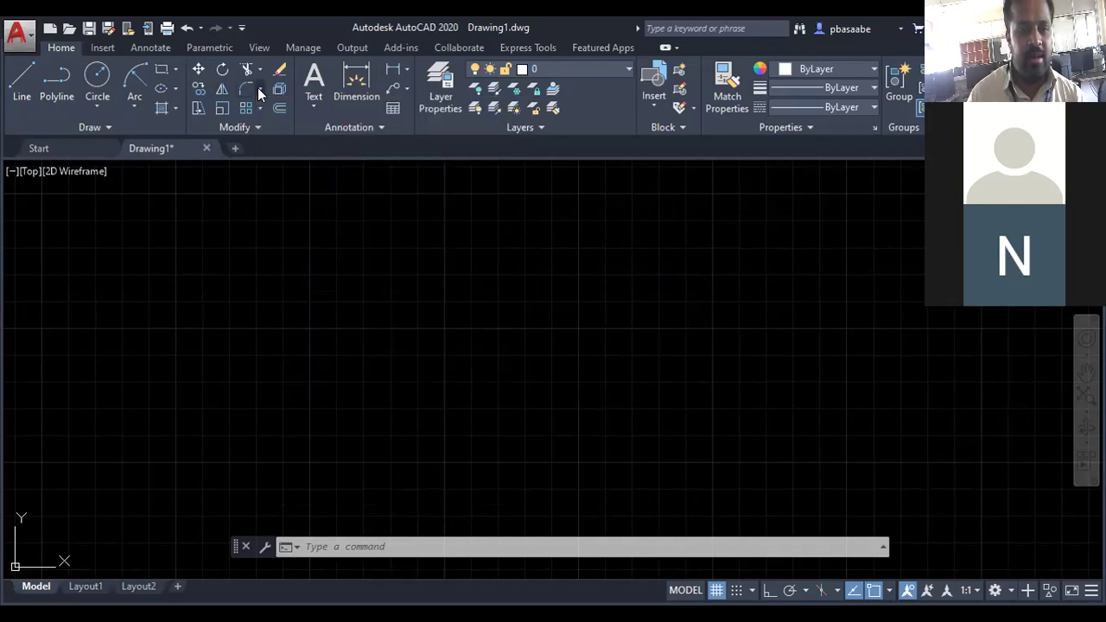
pyautogui.click(260, 90)
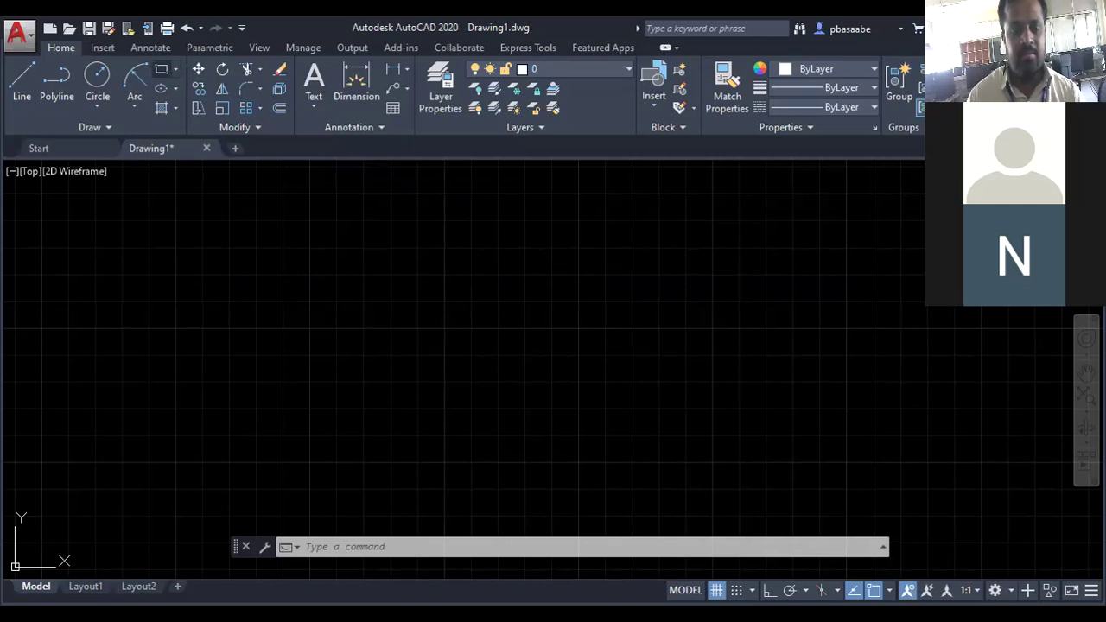
# Draw a rectangle near the middle of the empty drawing
pyautogui.press('Escape')
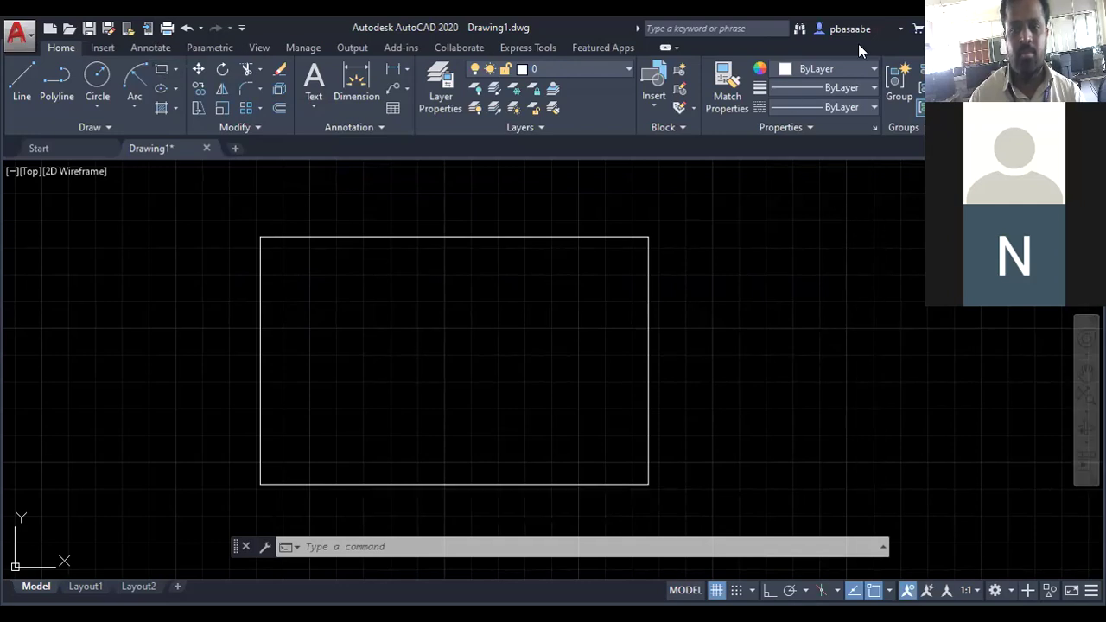
pyautogui.scroll(-2, 377, 392)
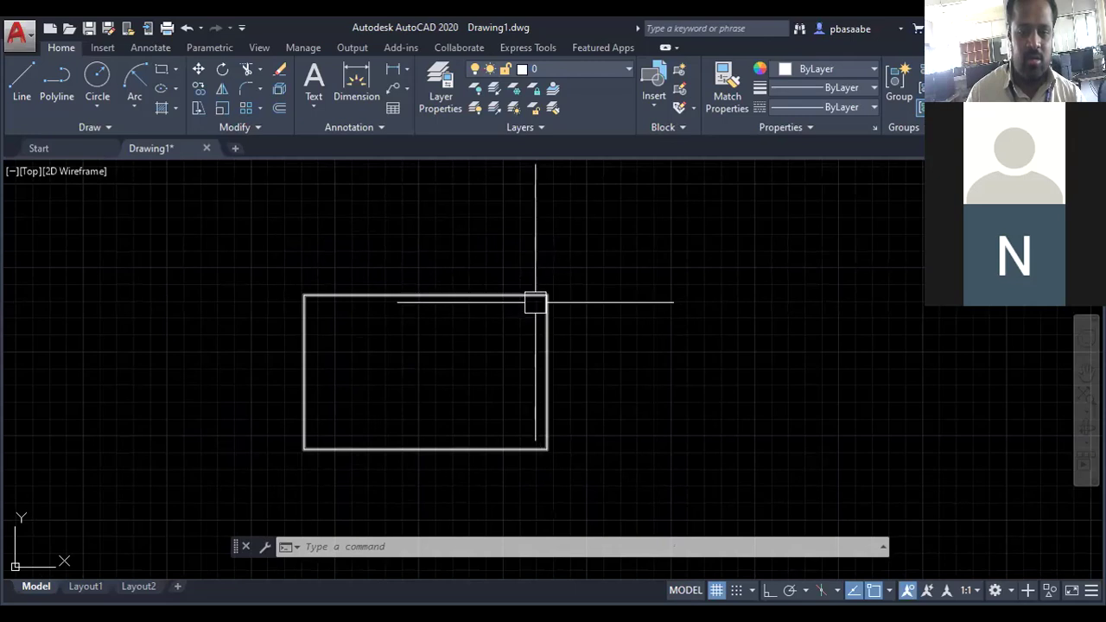
pyautogui.scroll(1, 435, 263)
pyautogui.scroll(-1, 452, 276)
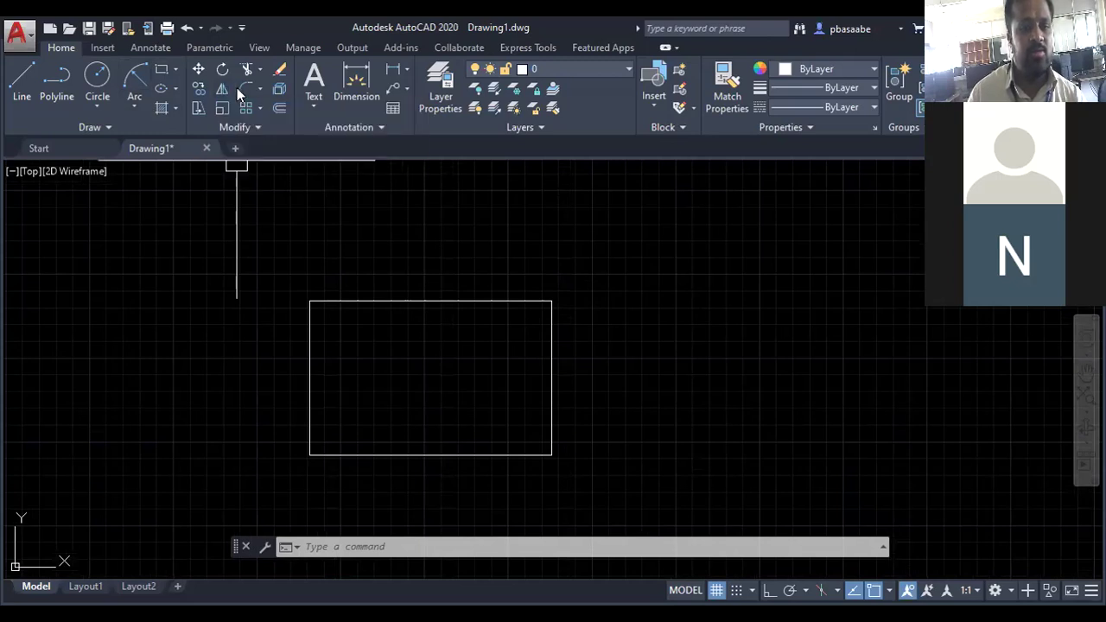
# Start the Fillet command and set the fillet radius to 25
pyautogui.click(261, 86)
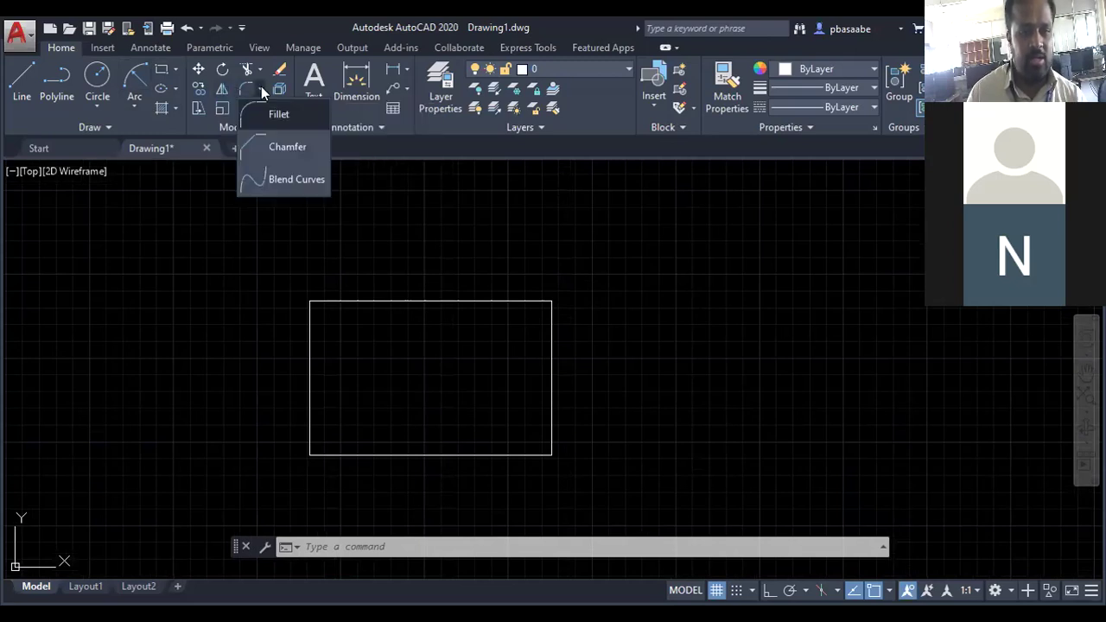
pyautogui.click(280, 109)
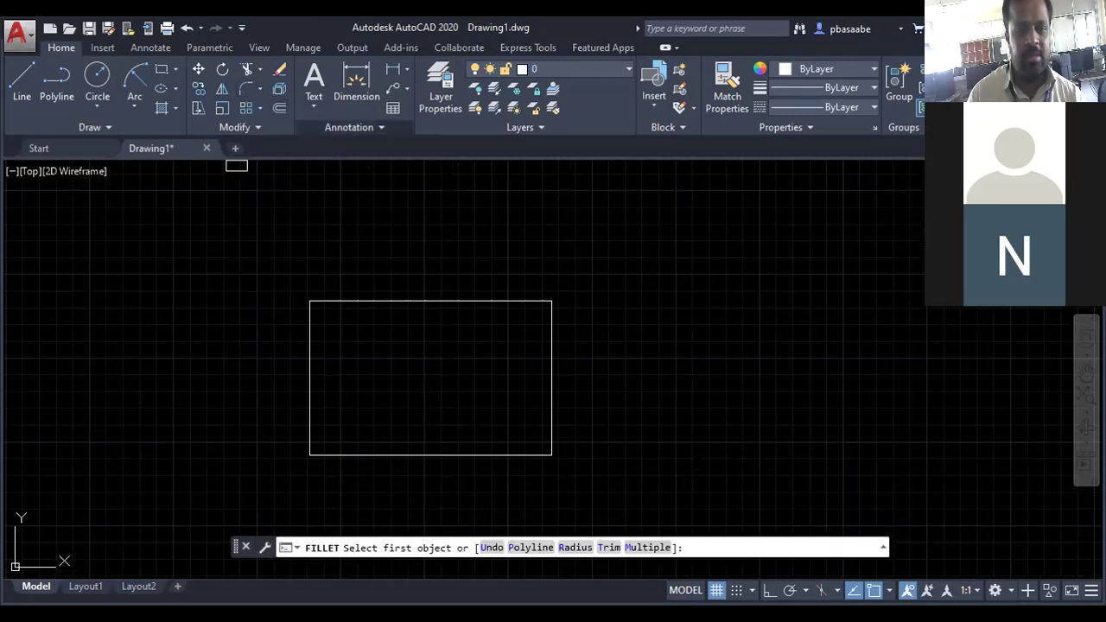
pyautogui.rightClick(351, 234)
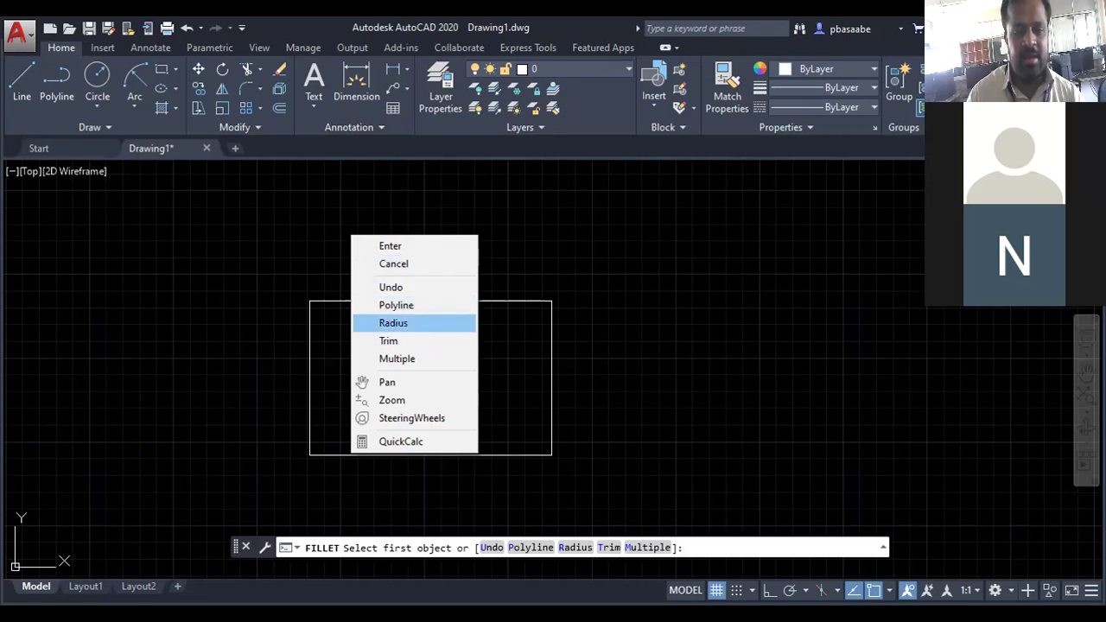
pyautogui.click(398, 322)
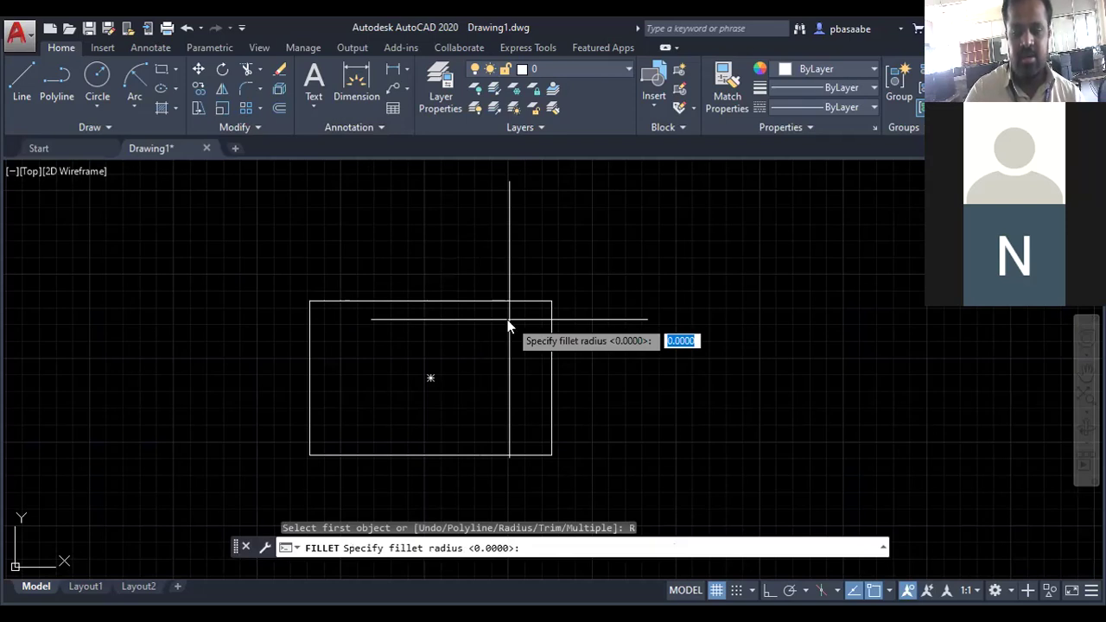
pyautogui.write('25')
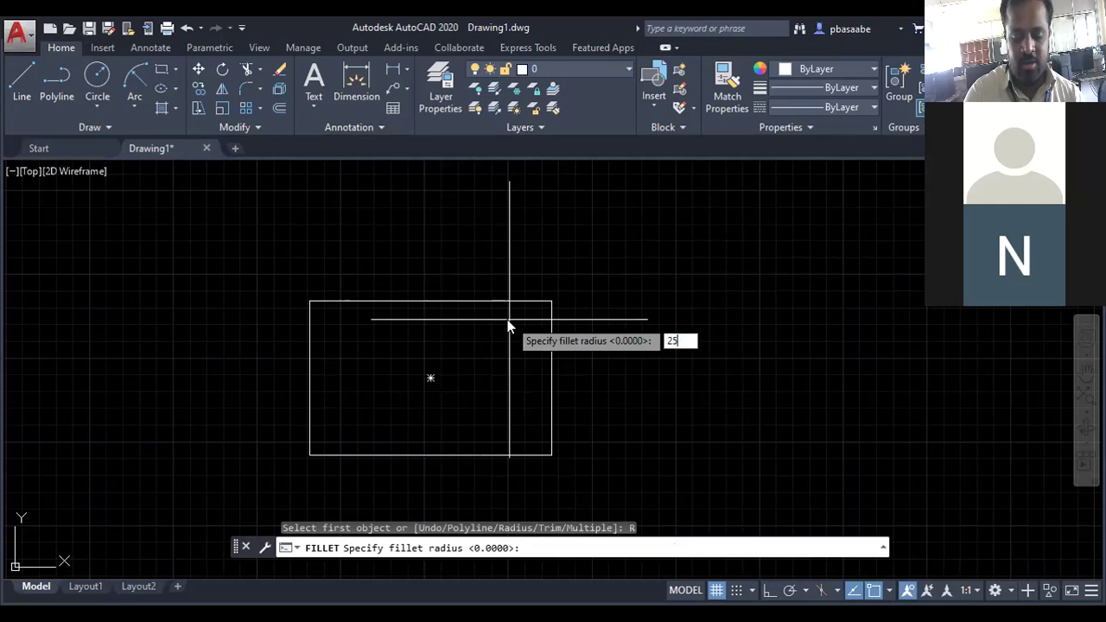
pyautogui.press('Return')
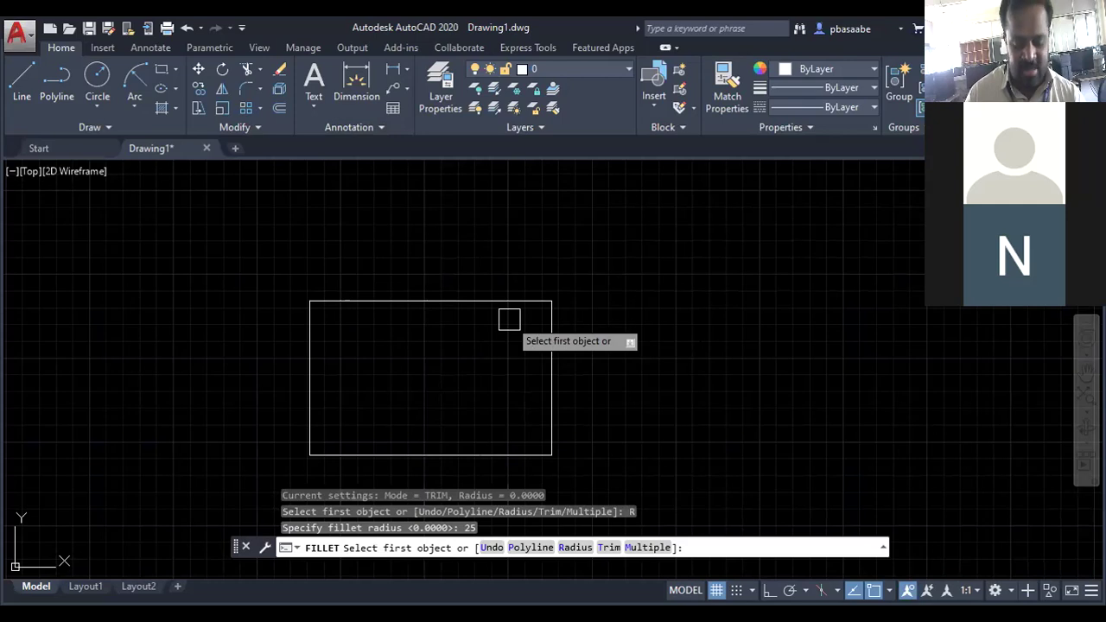
# Round the rectangle's top-right corner, then zoom and pan to recentre the shape
pyautogui.click(551, 316)
pyautogui.scroll(2, 635, 303)
pyautogui.scroll(2, 474, 331)
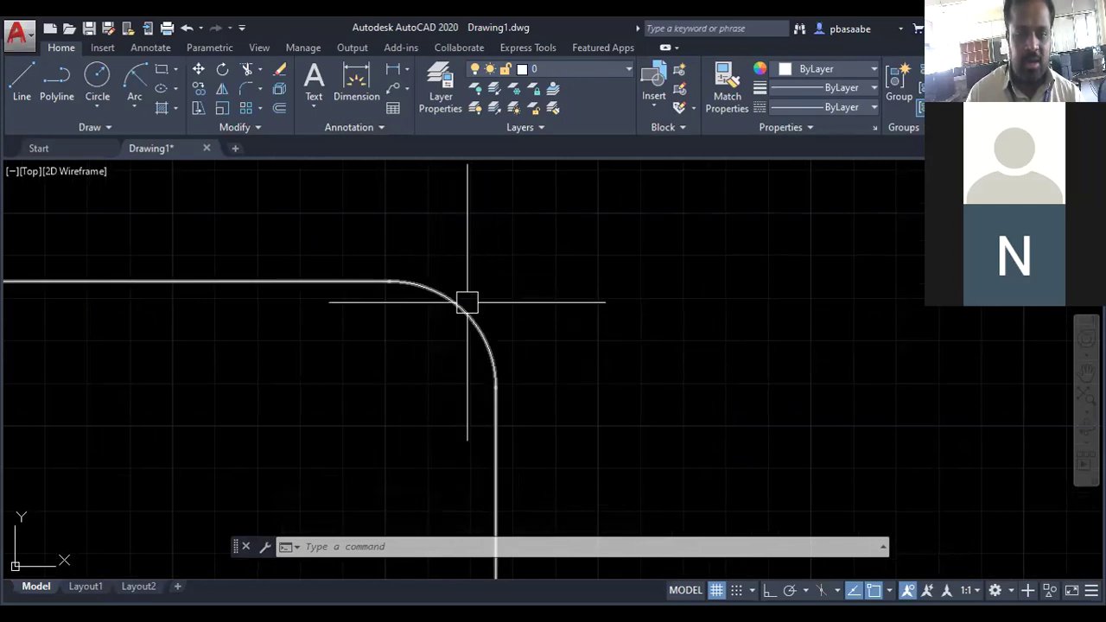
pyautogui.scroll(-2, 569, 344)
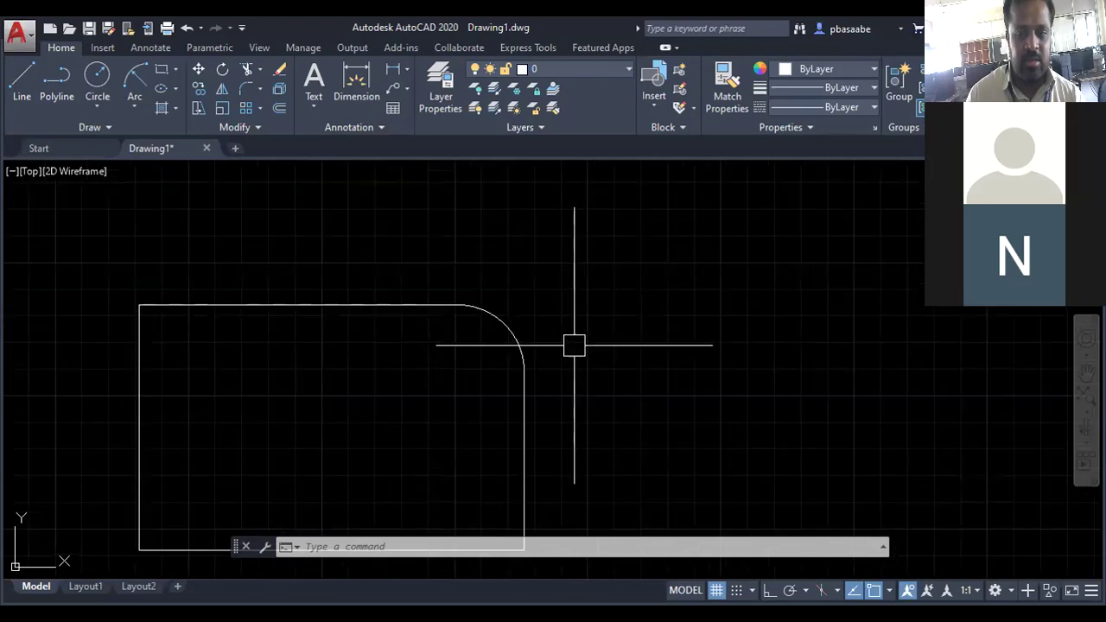
pyautogui.scroll(-2, 603, 350)
pyautogui.scroll(2, 543, 372)
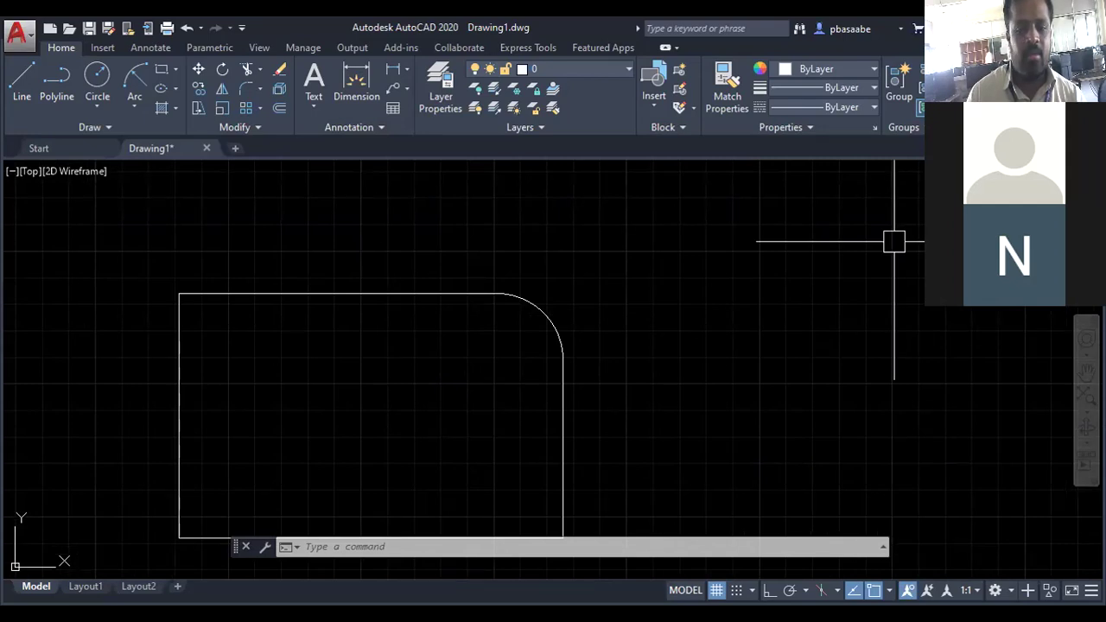
pyautogui.press('p')
pyautogui.press('Return')
pyautogui.moveTo(474, 383); pyautogui.dragTo(475, 299)
pyautogui.scroll(-2, 474, 299)
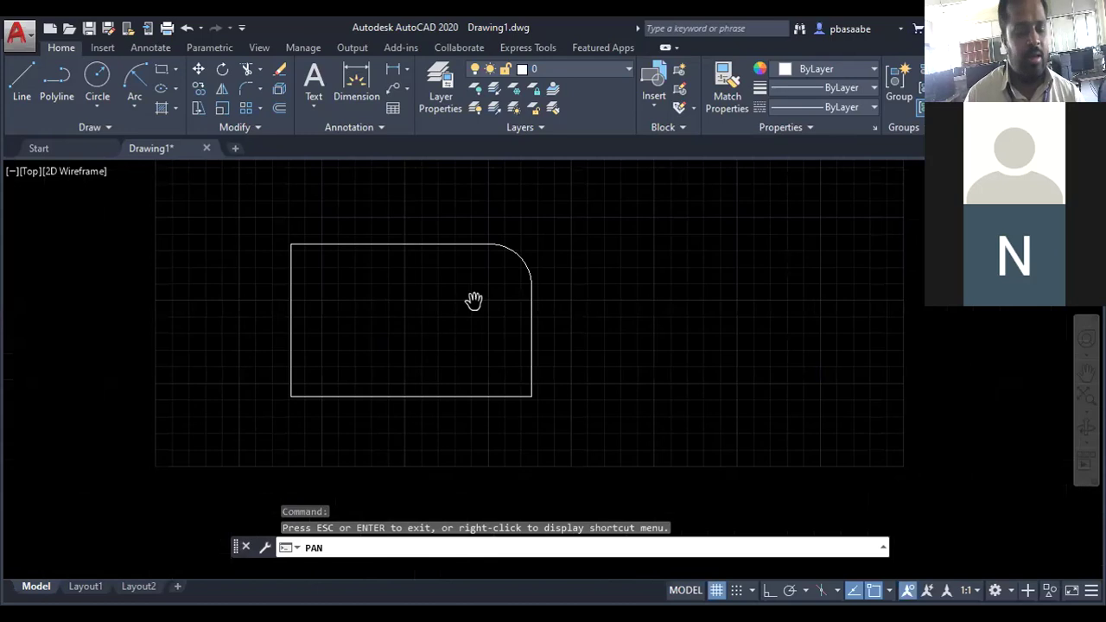
pyautogui.press('Escape')
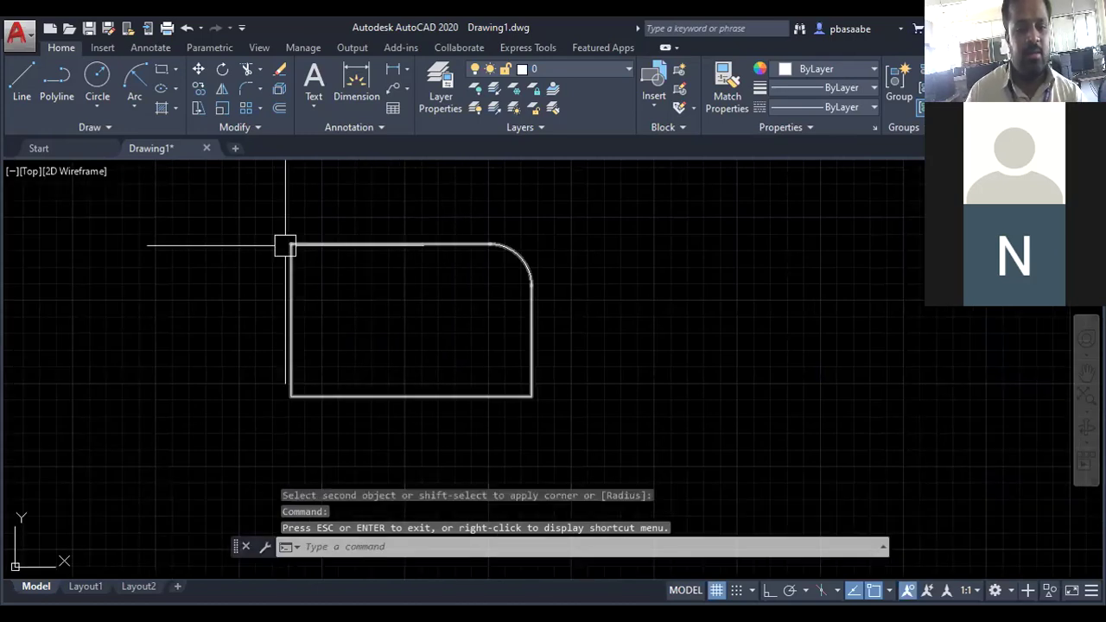
pyautogui.scroll(2, 298, 248)
pyautogui.scroll(2, 285, 237)
pyautogui.scroll(-2, 298, 248)
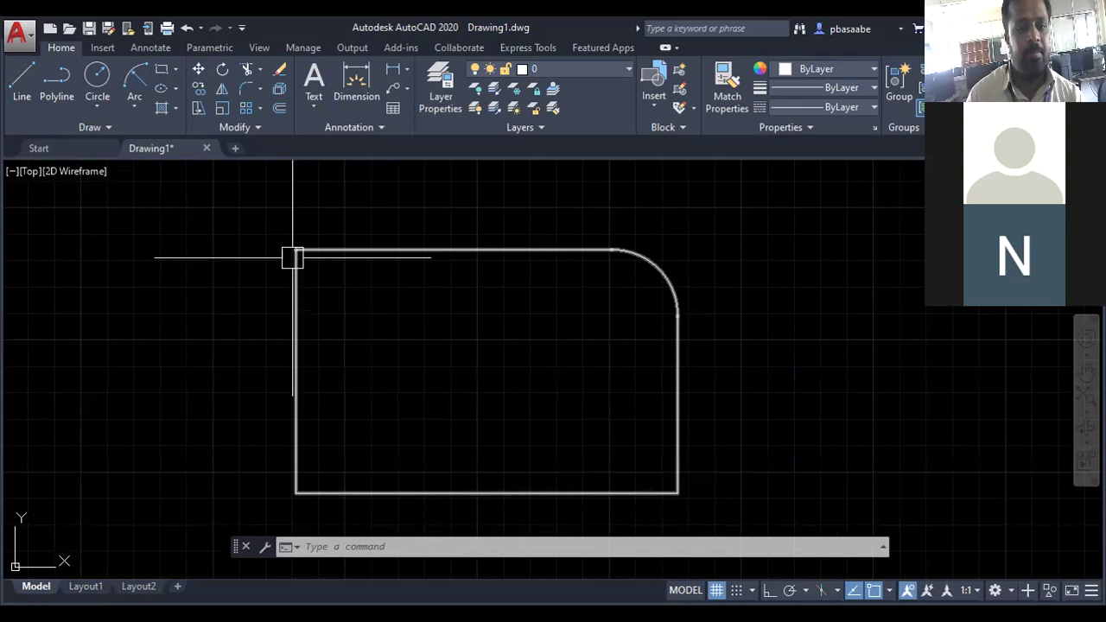
# Fillet the top-left corner with radius 50 by picking its two edges, then recentre the view
pyautogui.click(258, 85)
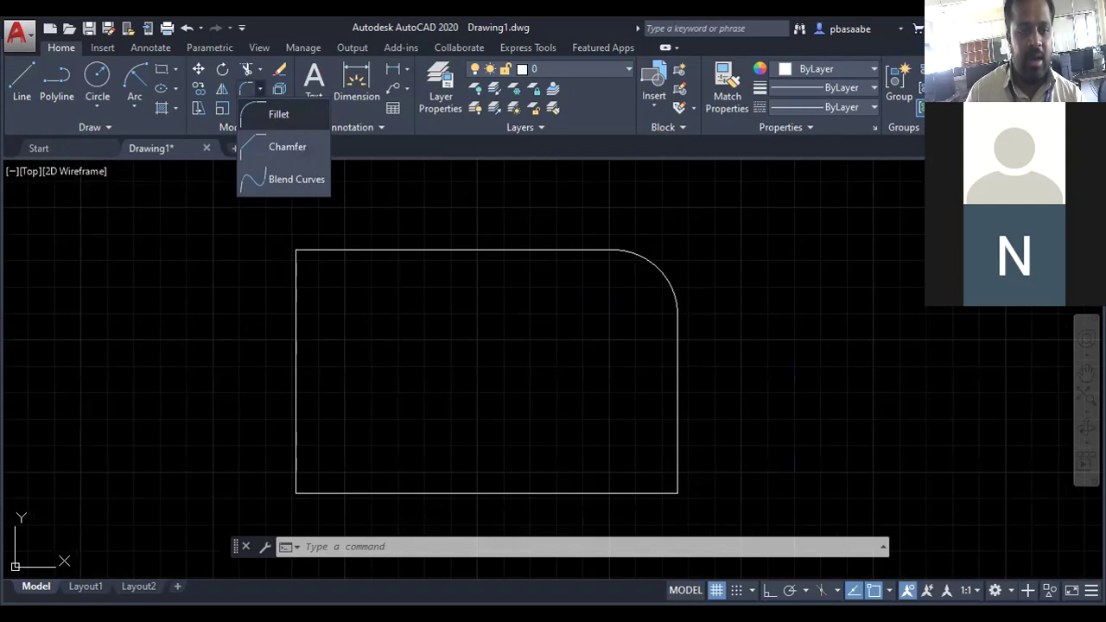
pyautogui.rightClick(170, 288)
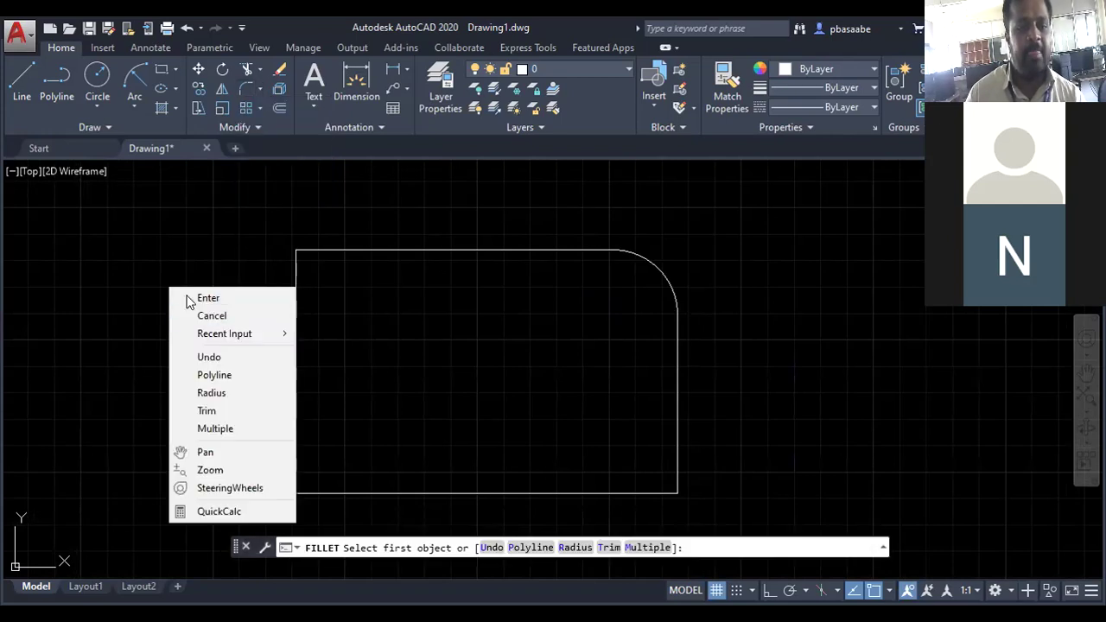
pyautogui.click(217, 394)
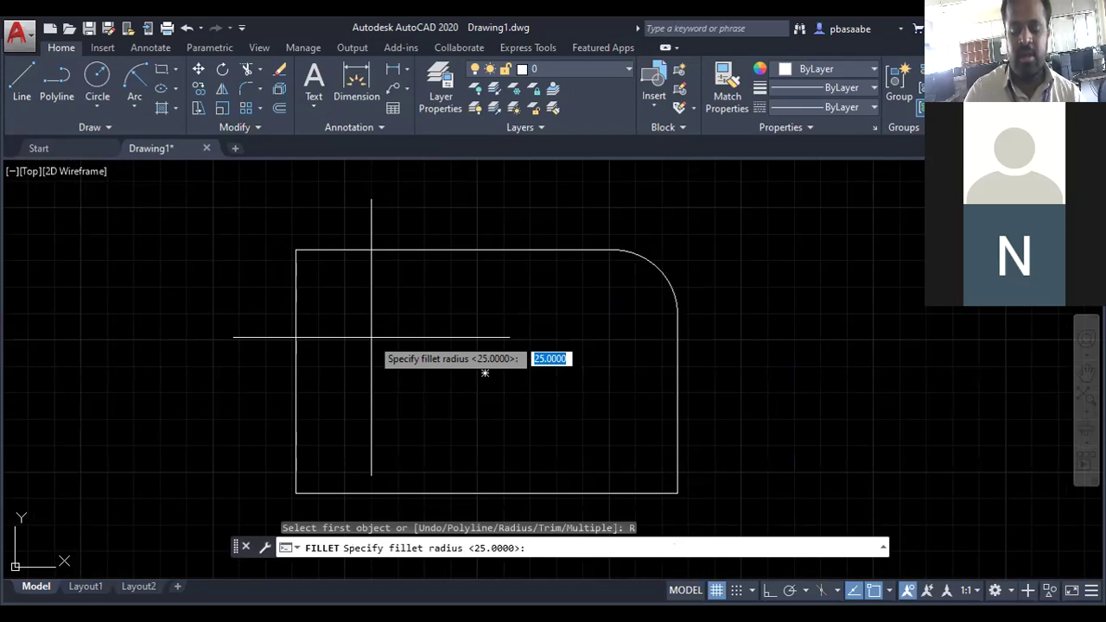
pyautogui.write('50')
pyautogui.press('Return')
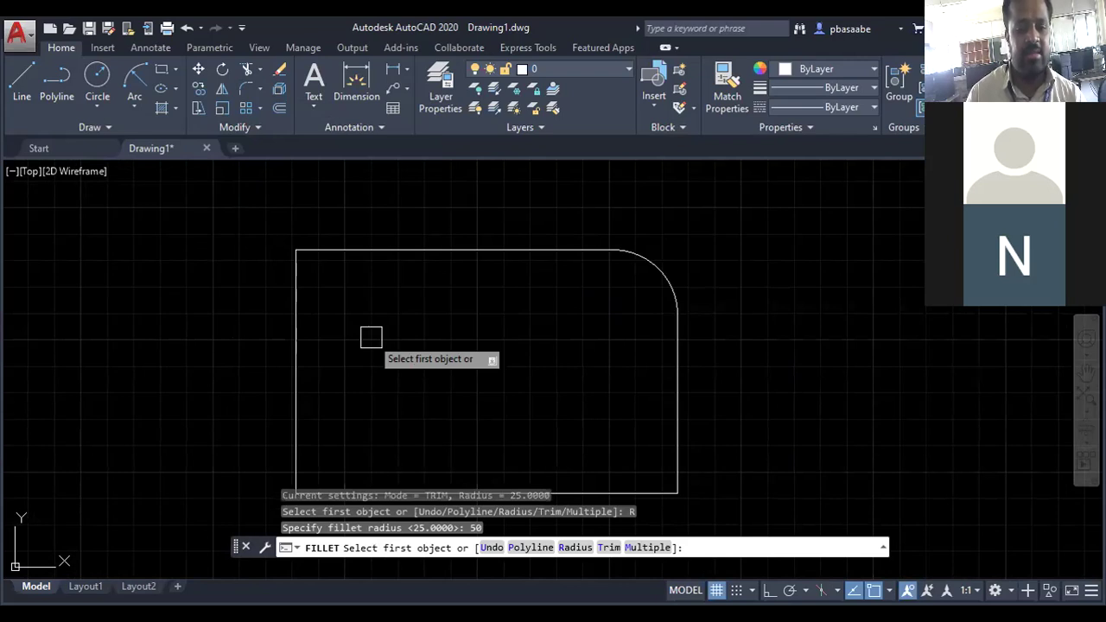
pyautogui.click(296, 372)
pyautogui.click(432, 251)
pyautogui.scroll(-2, 540, 342)
pyautogui.scroll(2, 533, 367)
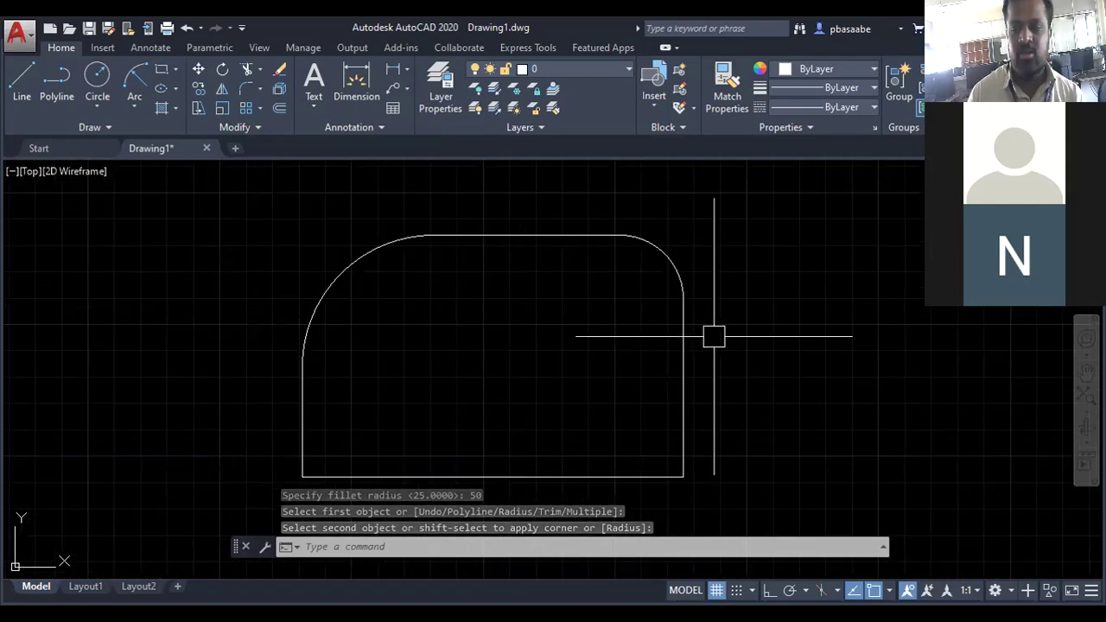
pyautogui.moveTo(714, 337); pyautogui.dragTo(432, 282, button='middle')
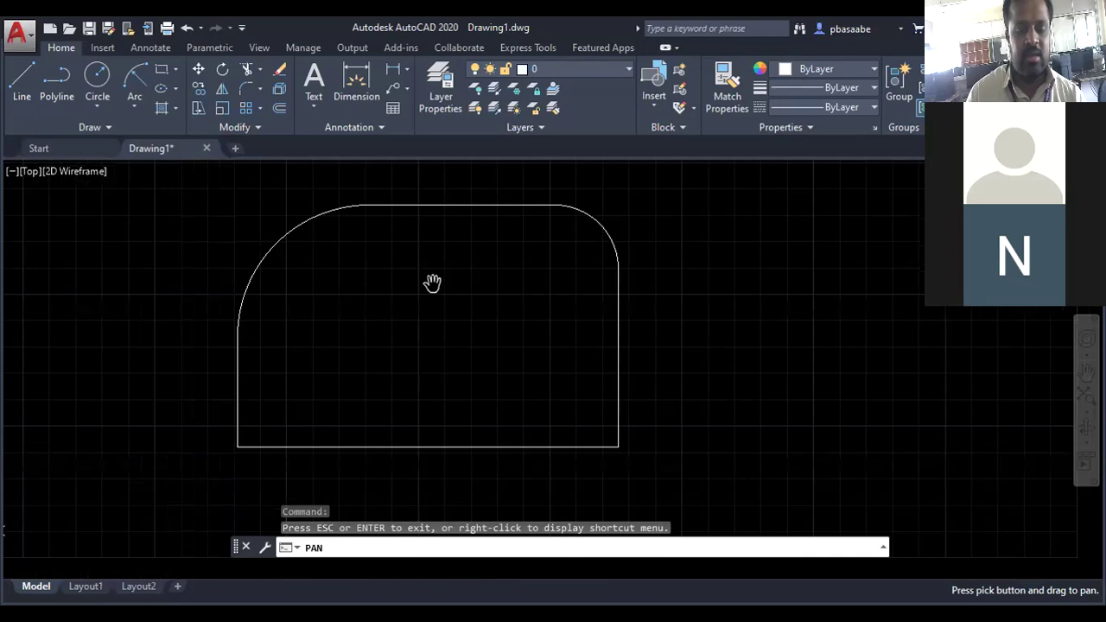
pyautogui.press('Escape')
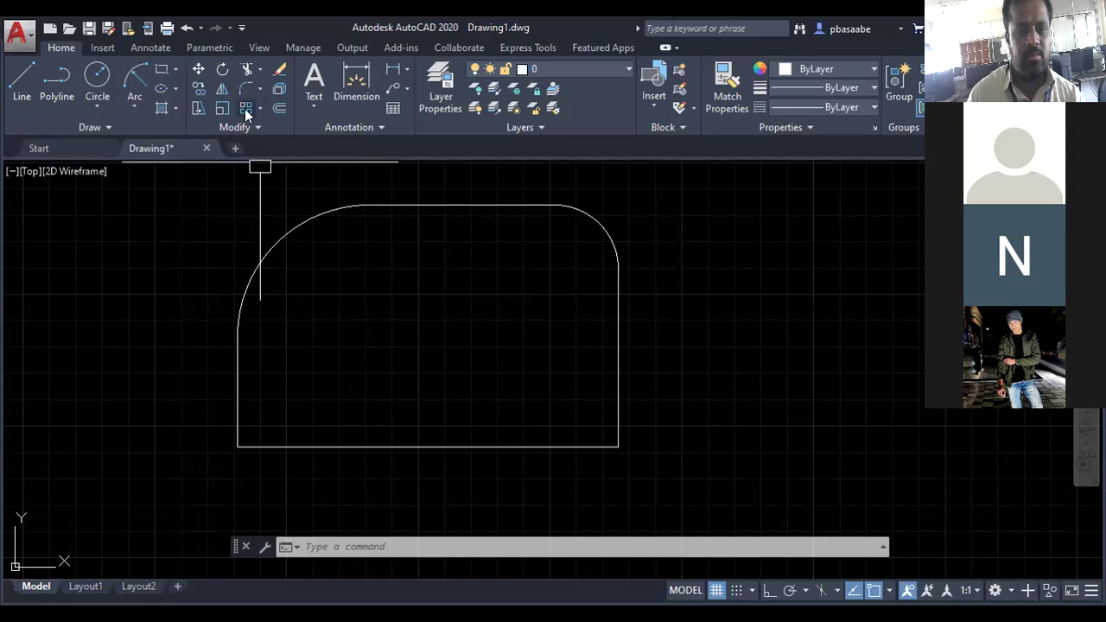
# Fillet the bottom-left corner with radius 30 and pan to recentre the shape
pyautogui.click(259, 86)
pyautogui.click(275, 116)
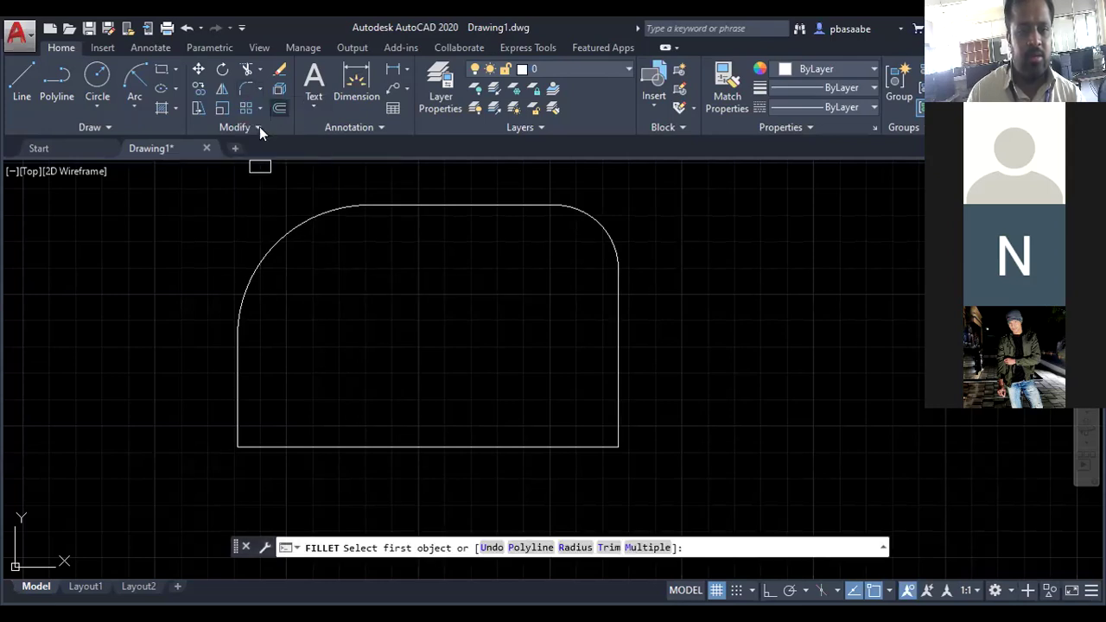
pyautogui.rightClick(231, 254)
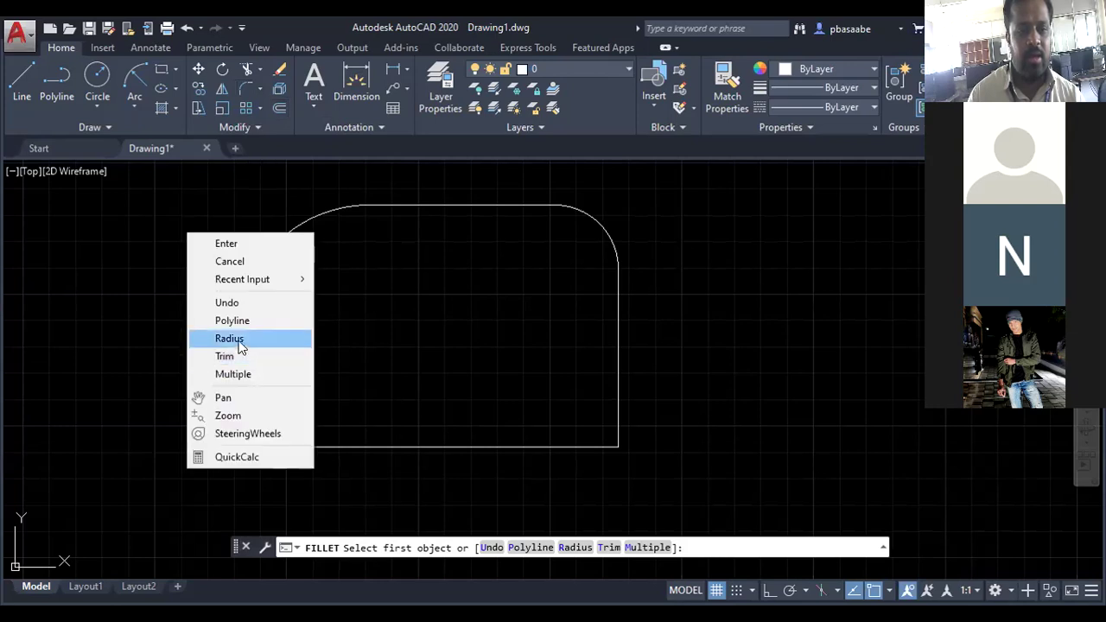
pyautogui.click(250, 337)
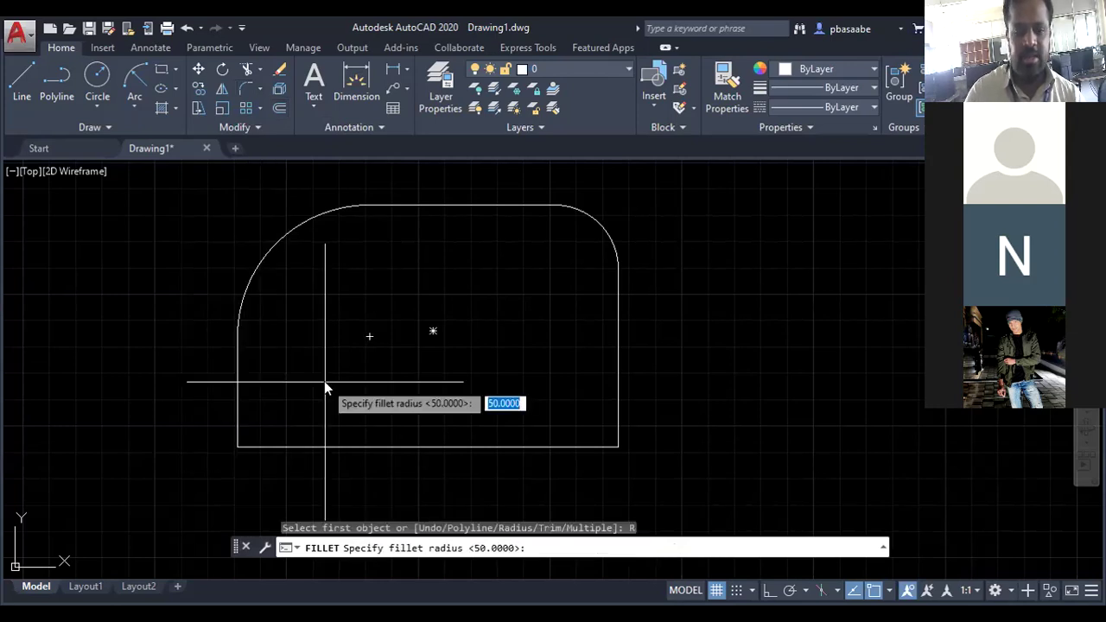
pyautogui.write('30')
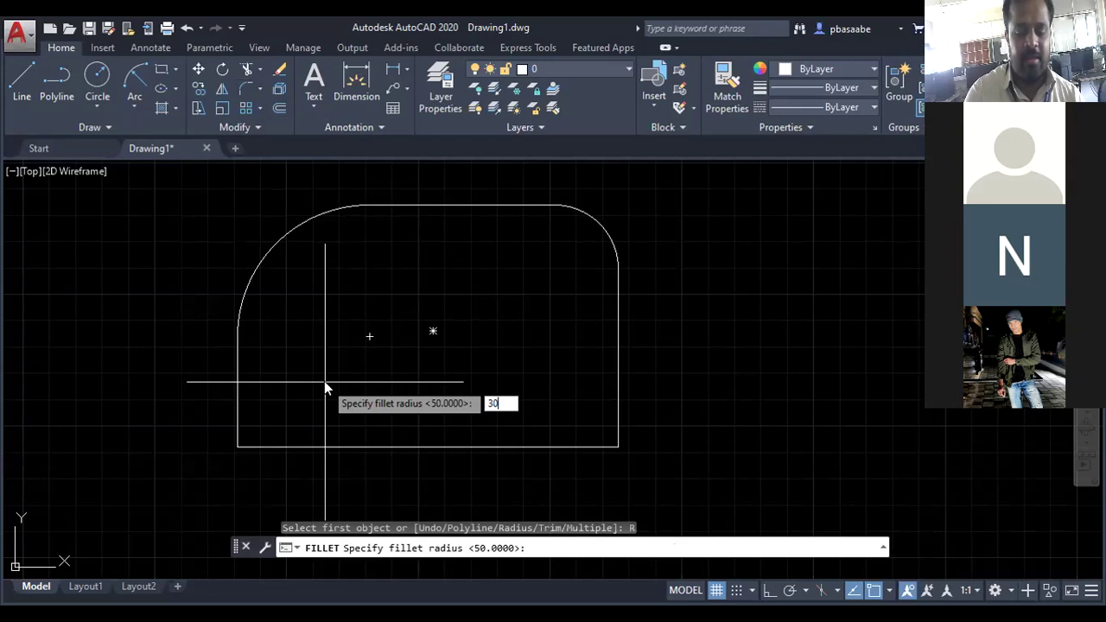
pyautogui.press('Return')
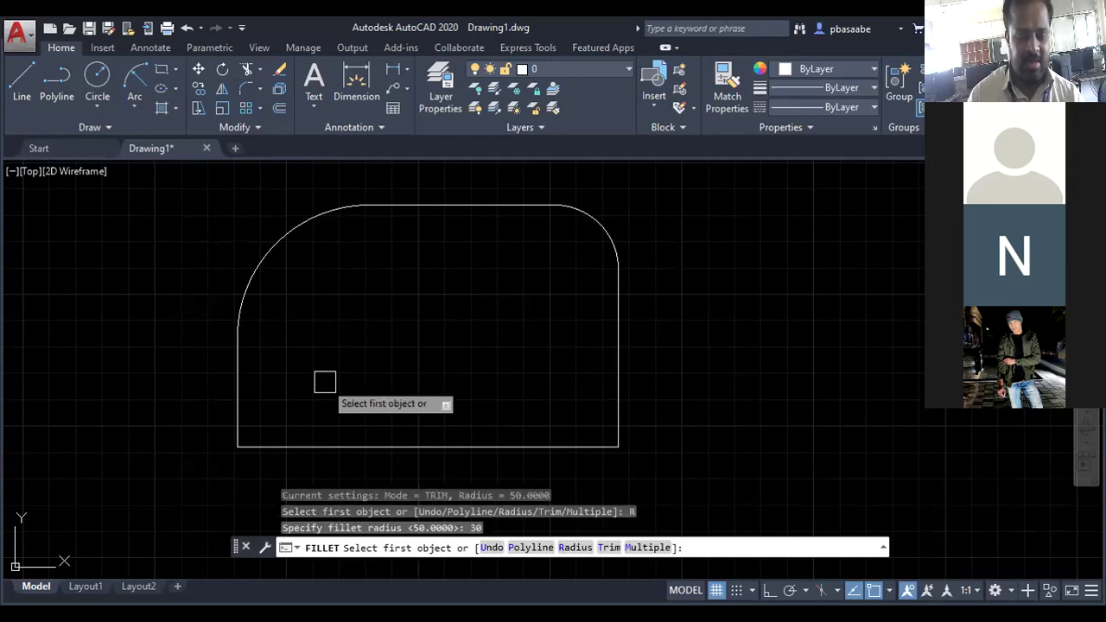
pyautogui.click(326, 446)
pyautogui.click(240, 407)
pyautogui.scroll(-2, 538, 362)
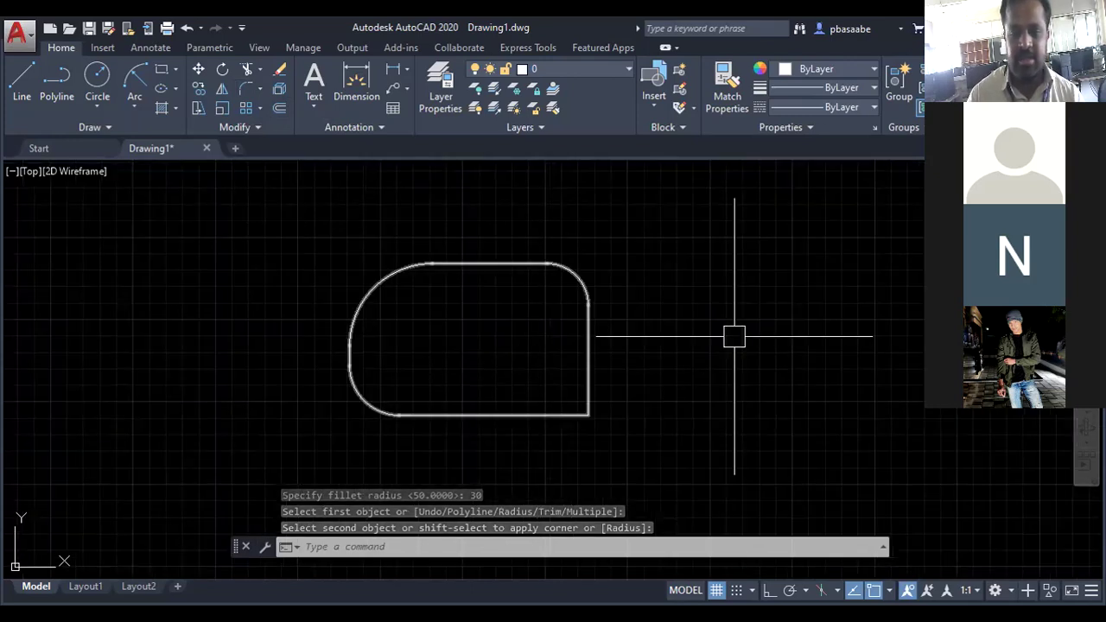
pyautogui.moveTo(734, 336); pyautogui.dragTo(525, 317, button='middle')
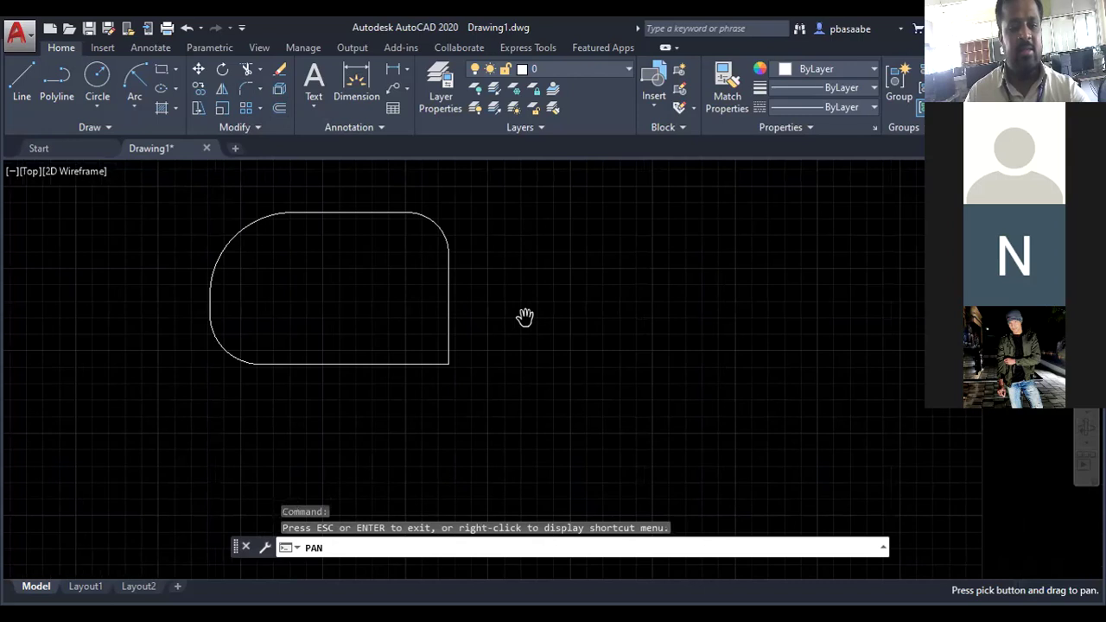
# Fillet the bottom-right corner with radius 30 as well
pyautogui.click(257, 82)
pyautogui.click(263, 107)
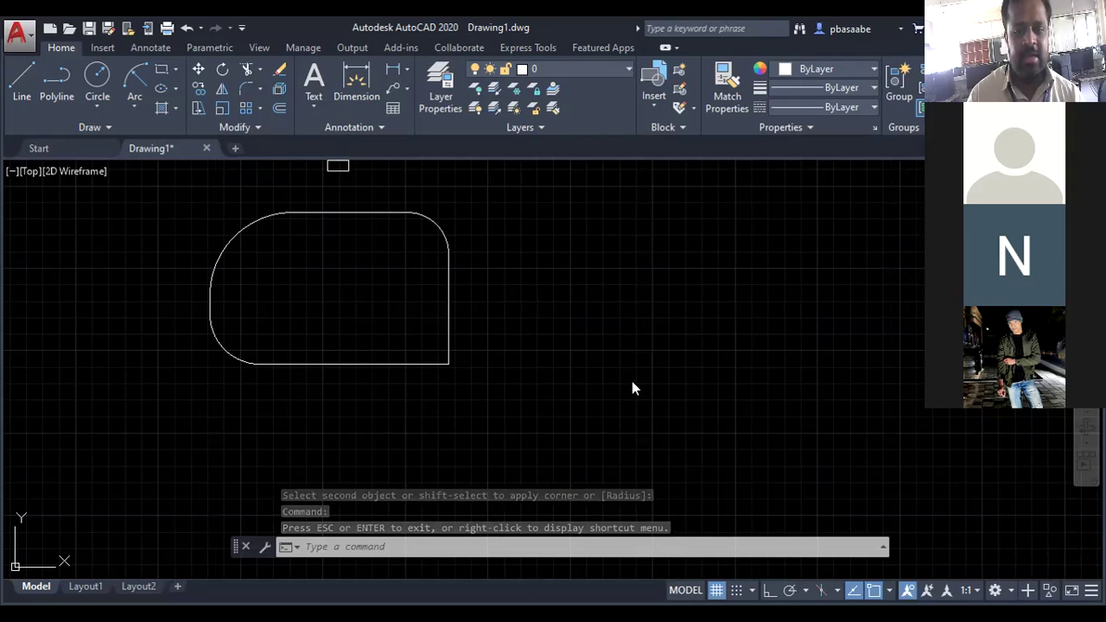
pyautogui.moveTo(590, 283); pyautogui.dragTo(631, 385, button='right')
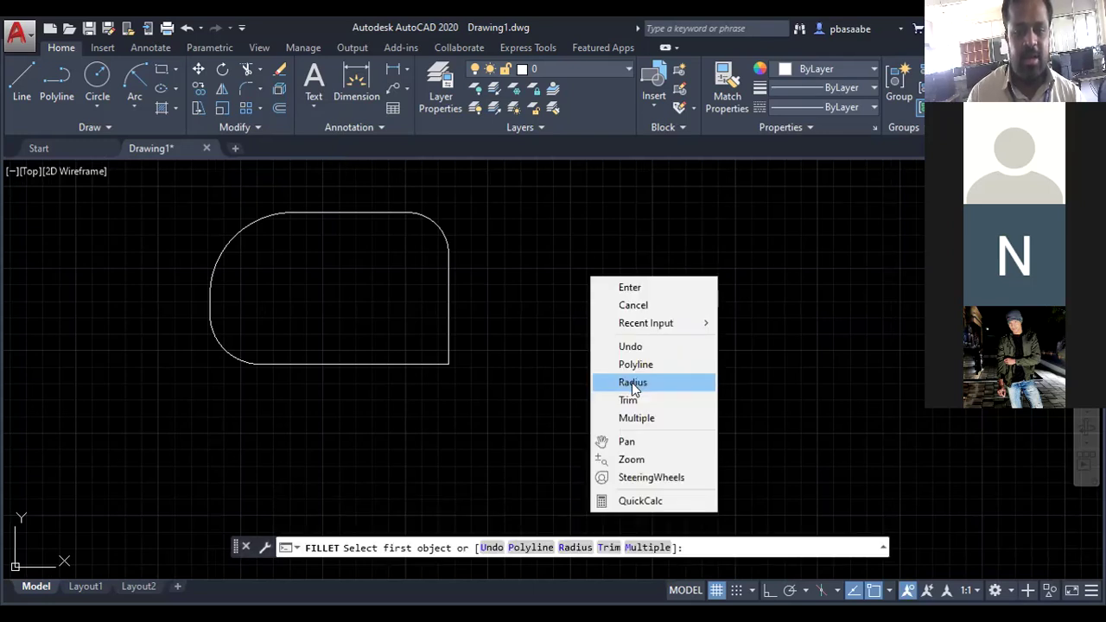
pyautogui.click(631, 385)
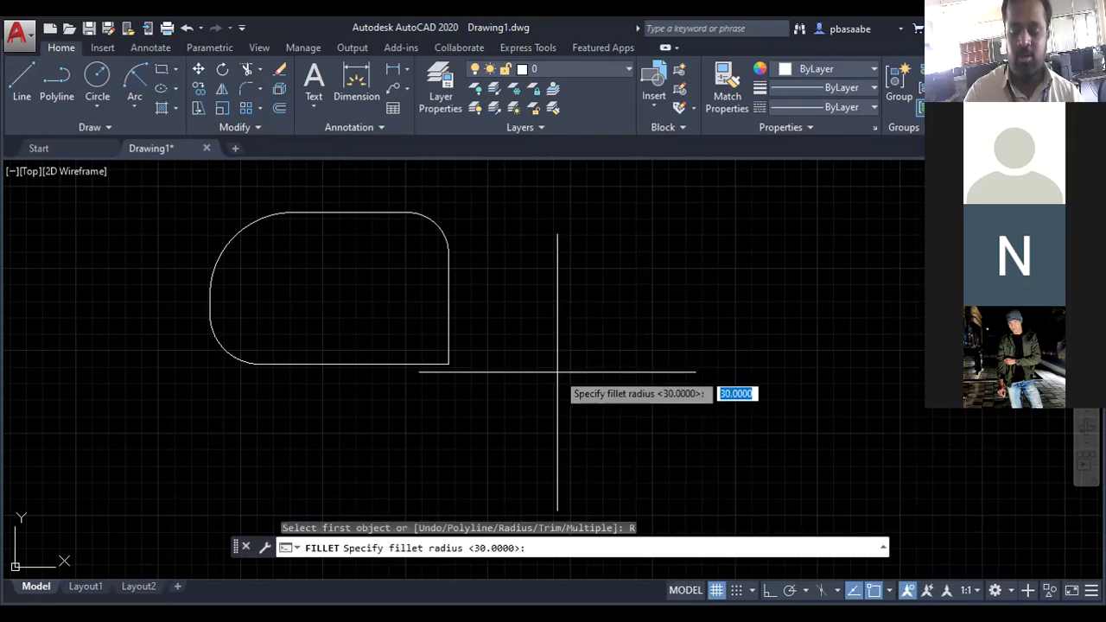
pyautogui.write('30')
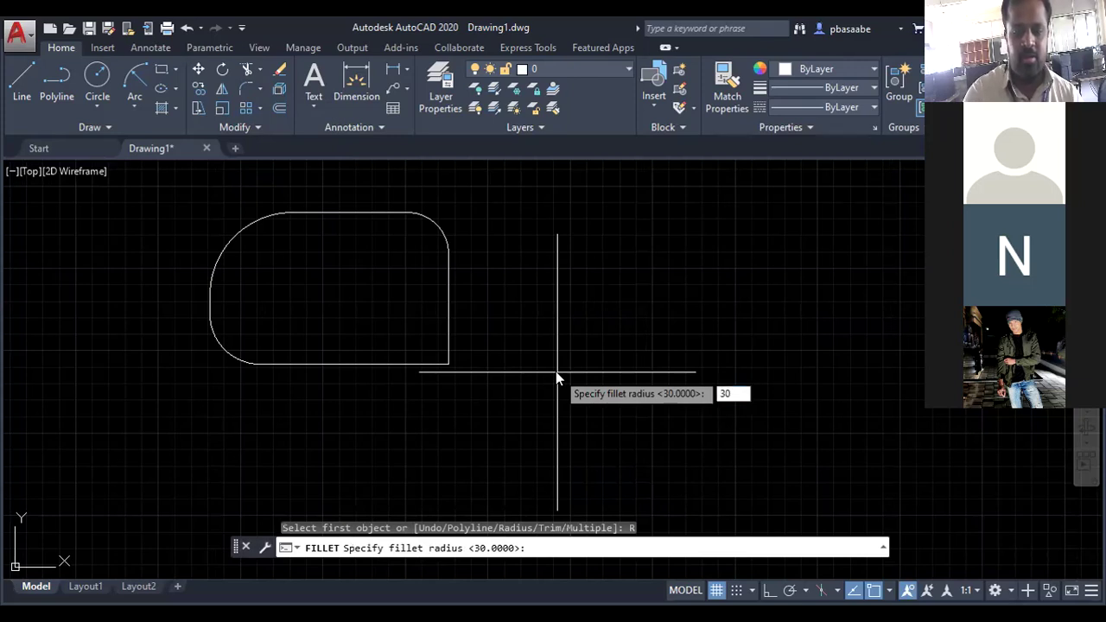
pyautogui.press('Return')
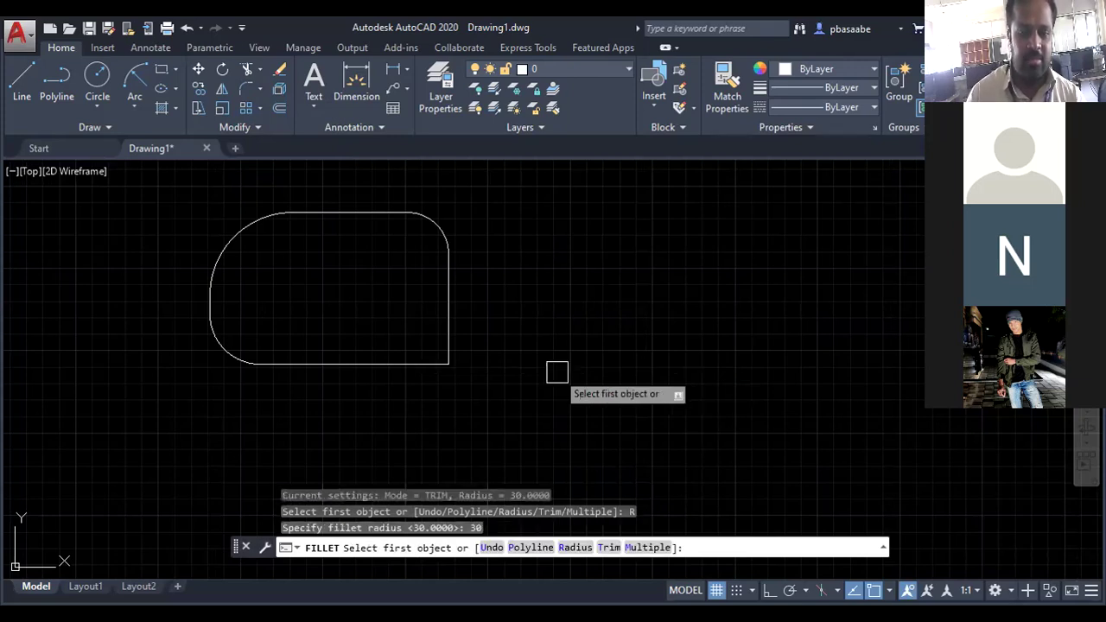
pyautogui.click(448, 341)
pyautogui.click(427, 362)
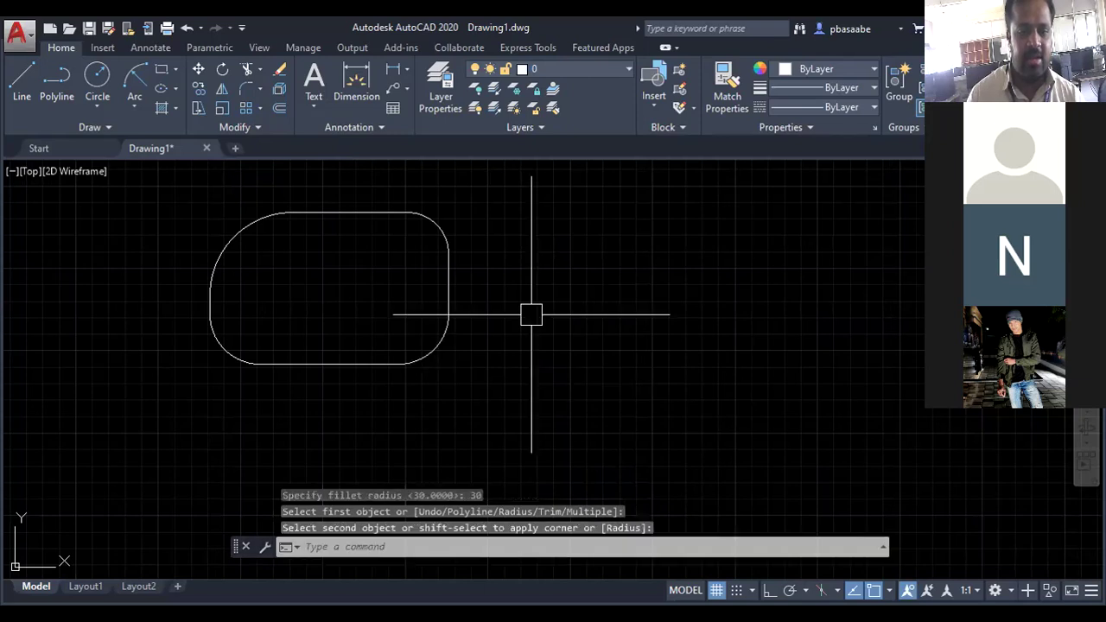
pyautogui.scroll(-2, 521, 309)
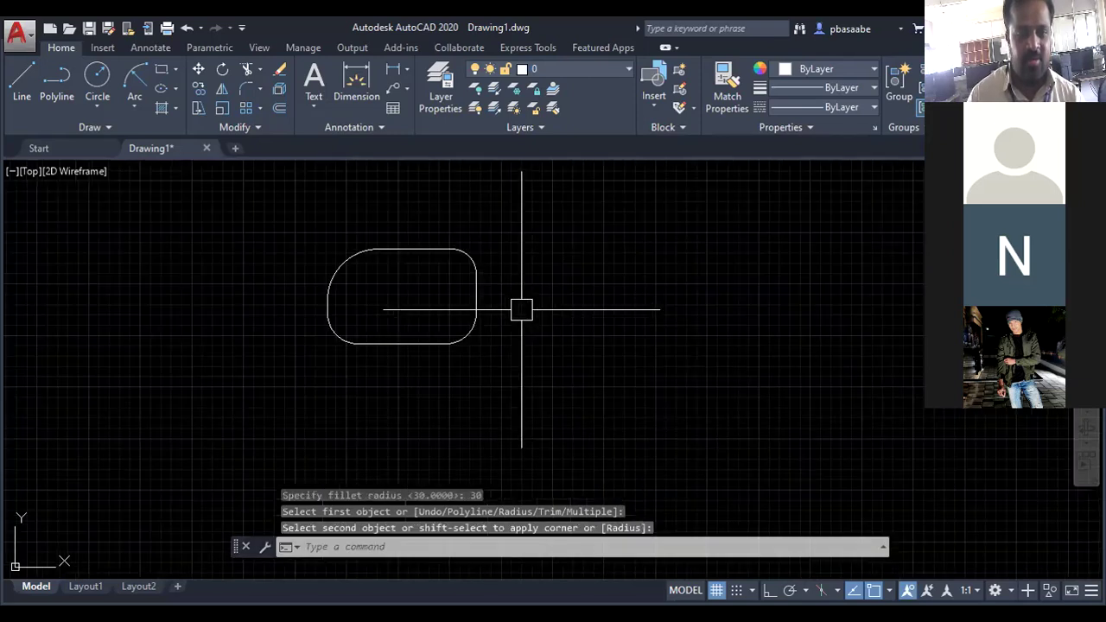
pyautogui.scroll(2, 415, 252)
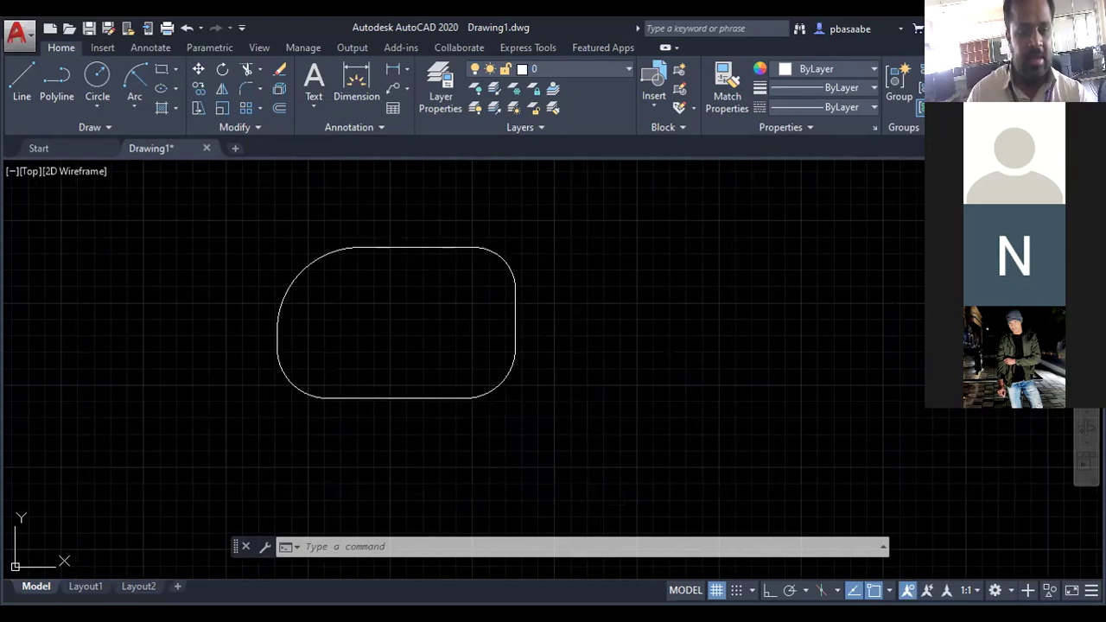
# Cancel the fillet, select everything, and delete the rounded shape
pyautogui.press('Escape')
pyautogui.hotkey('ctrl', 'a')
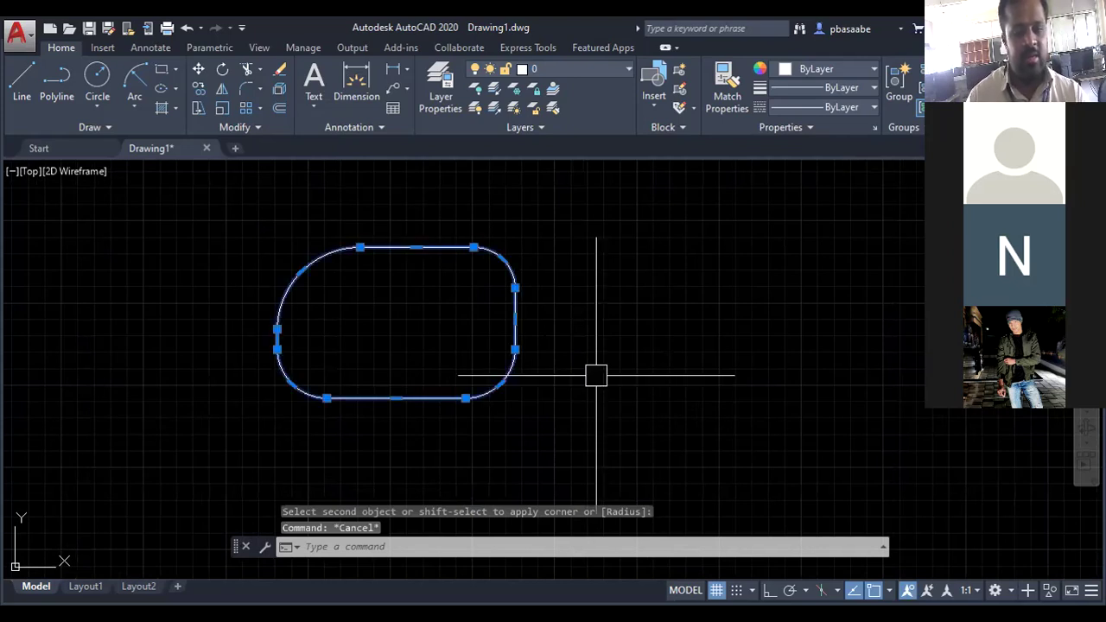
pyautogui.press('Delete')
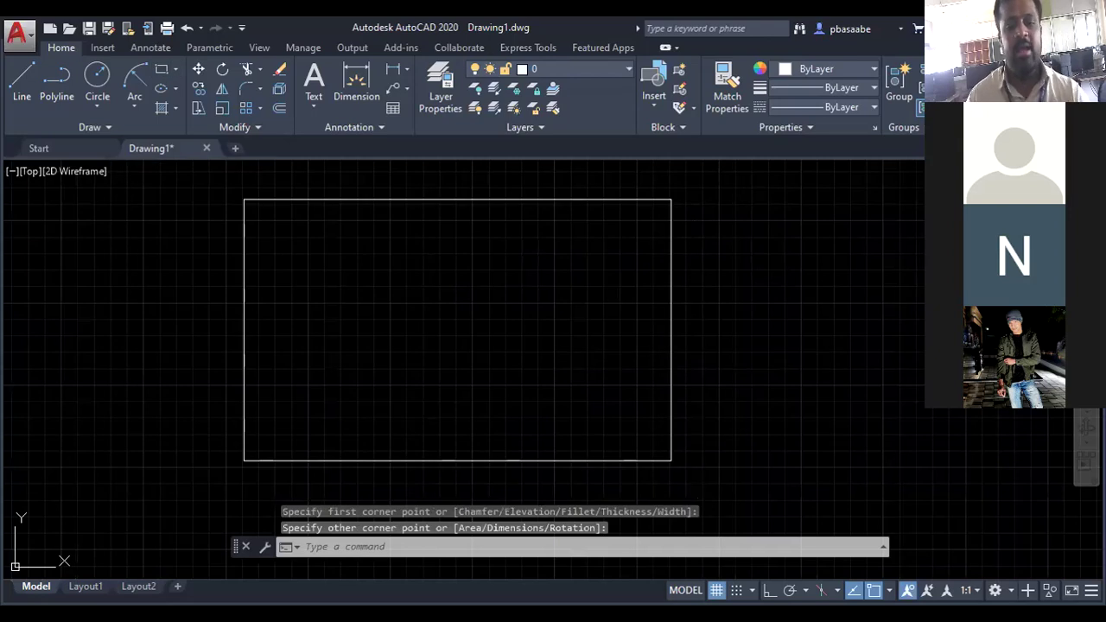
# Pan with P and zoom out so the new square-cornered rectangle sits mid-screen
pyautogui.press('Escape')
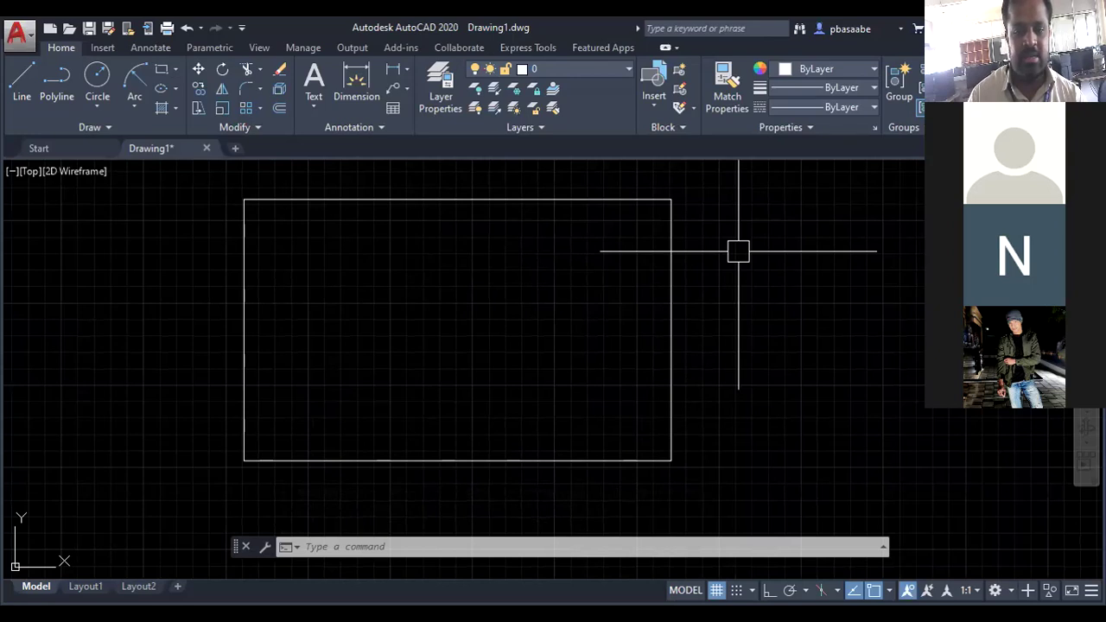
pyautogui.write('p')
pyautogui.press('Return')
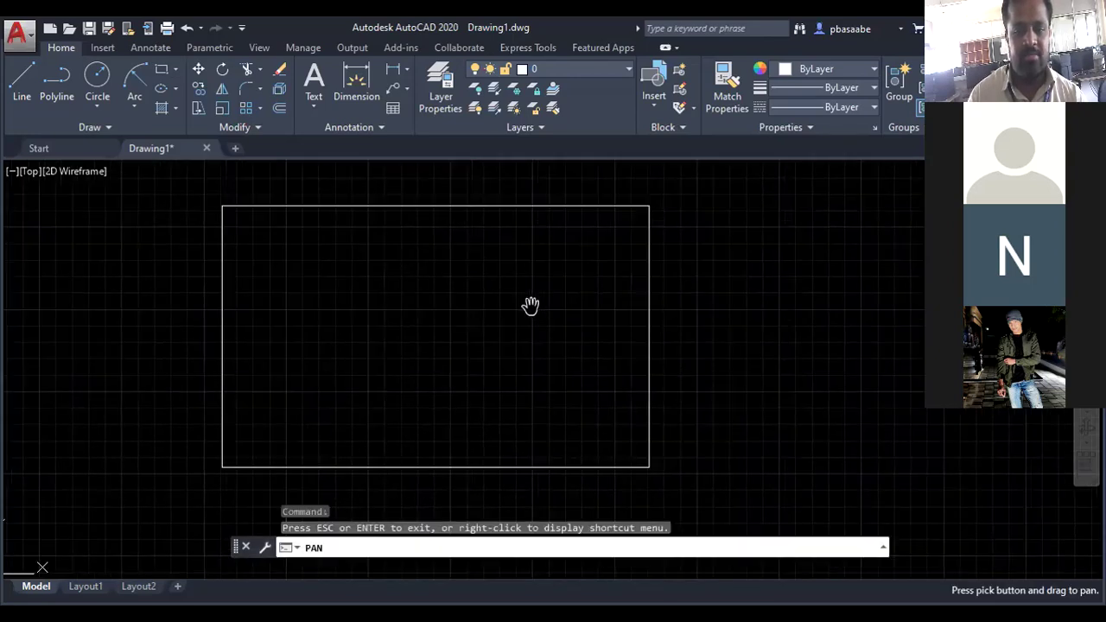
pyautogui.scroll(-2, 535, 304)
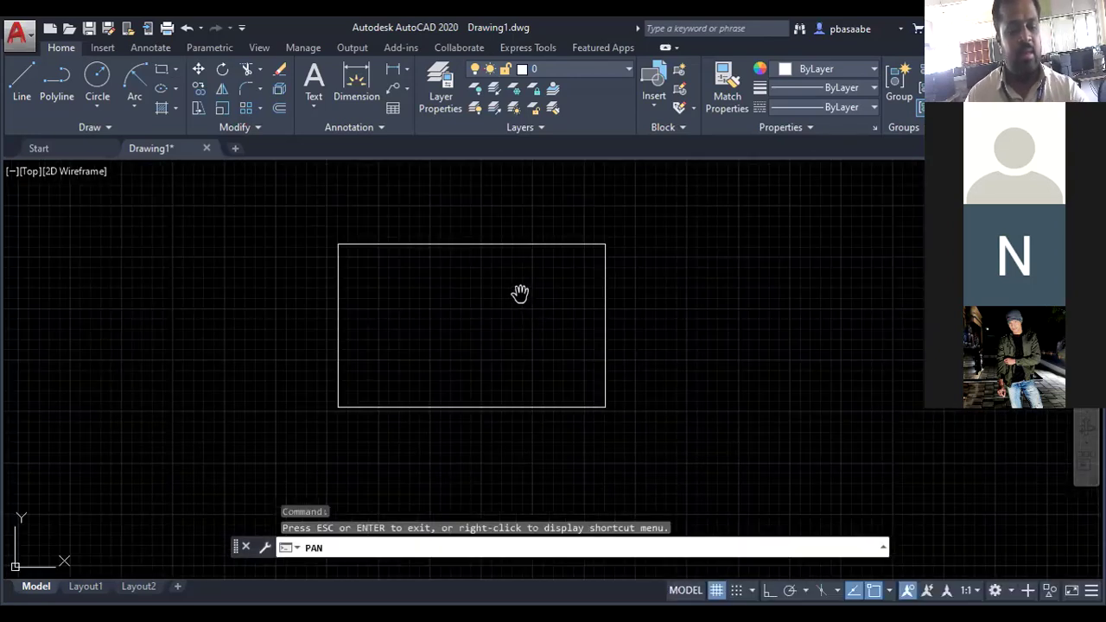
pyautogui.press('Escape')
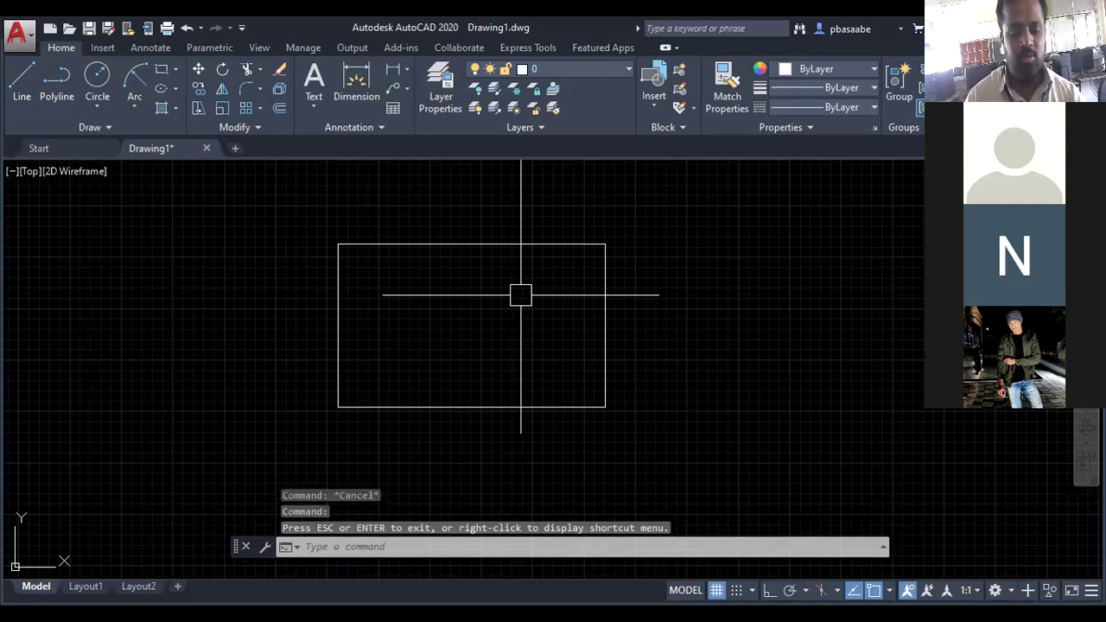
# Start the Chamfer command with both chamfer distances set to 20
pyautogui.click(259, 90)
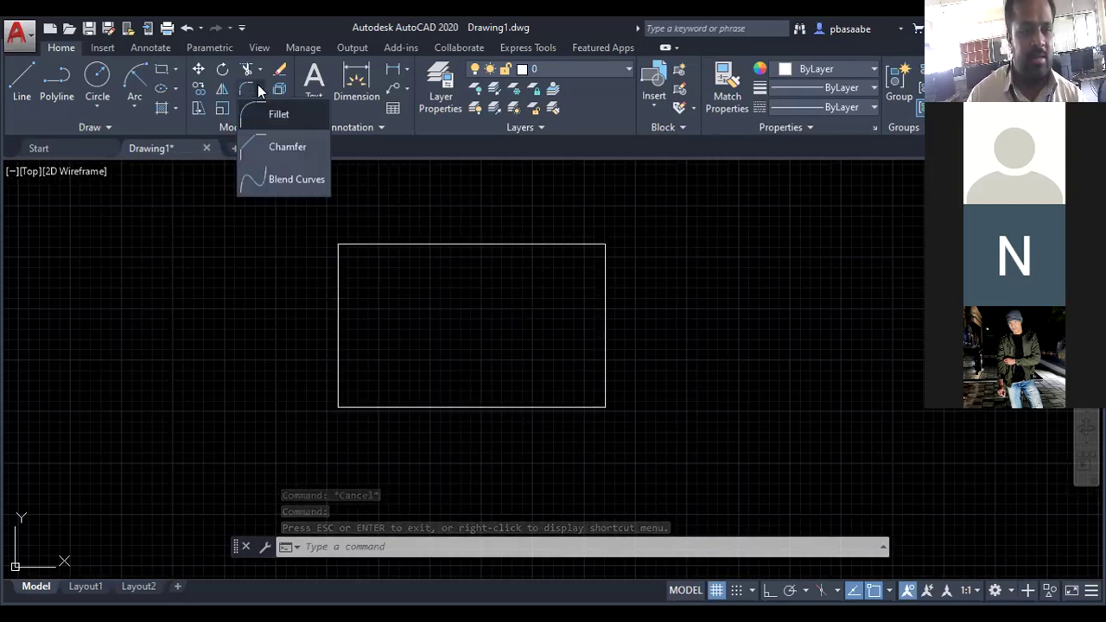
pyautogui.click(270, 147)
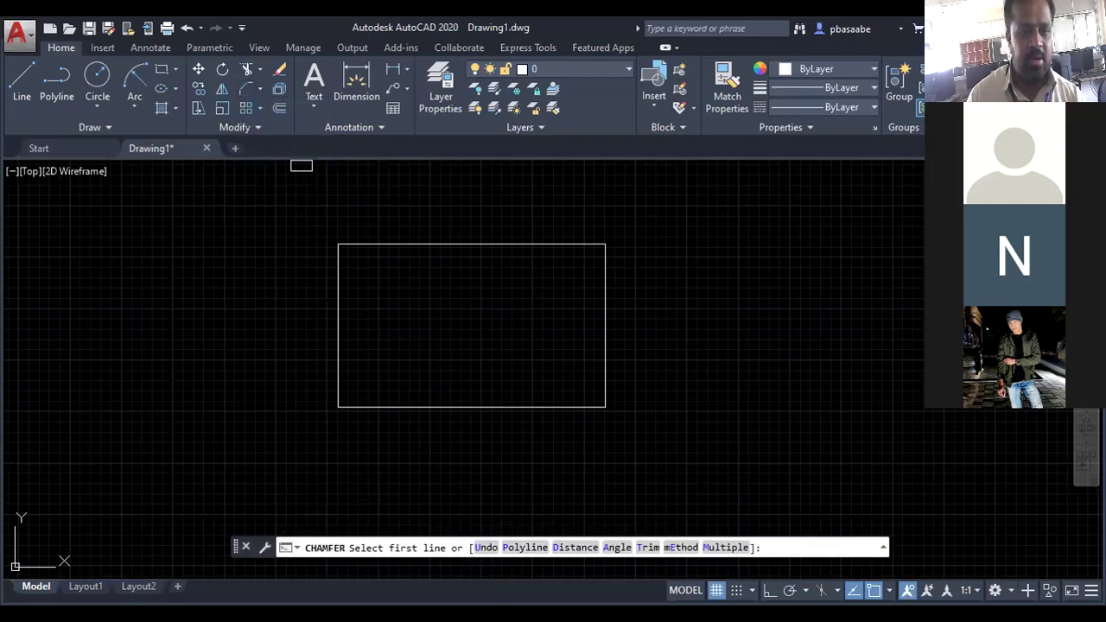
pyautogui.rightClick(230, 302)
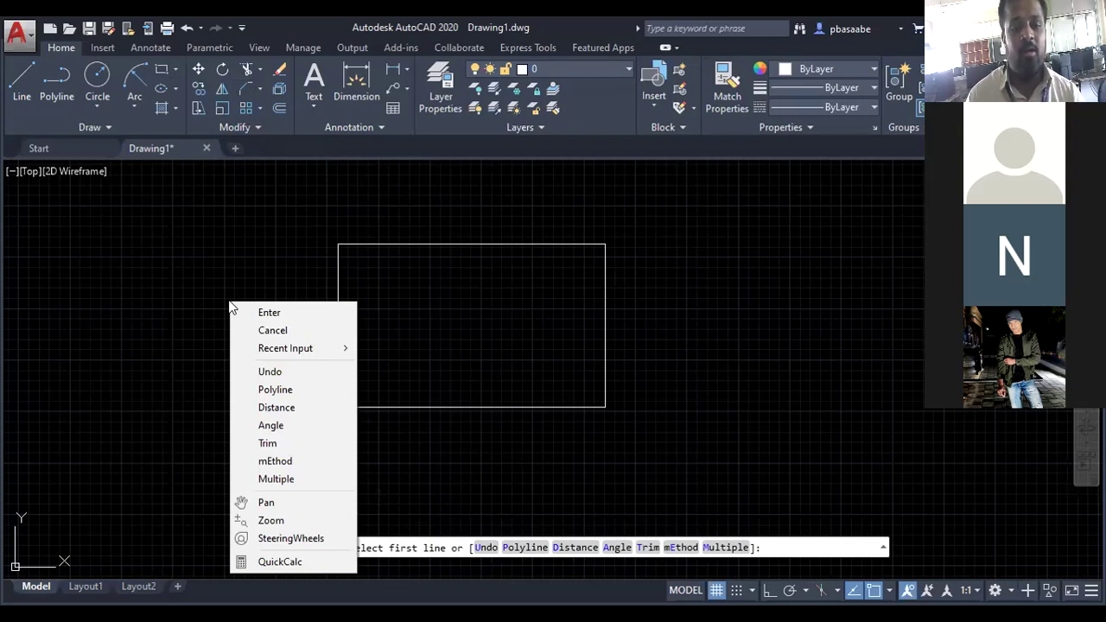
pyautogui.click(280, 410)
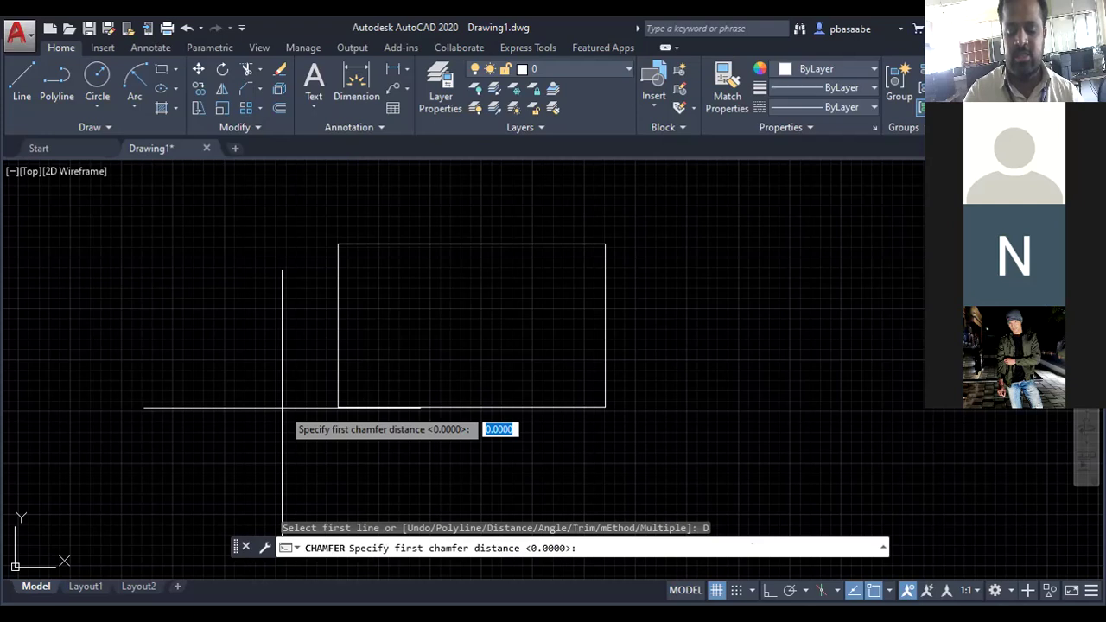
pyautogui.write('20')
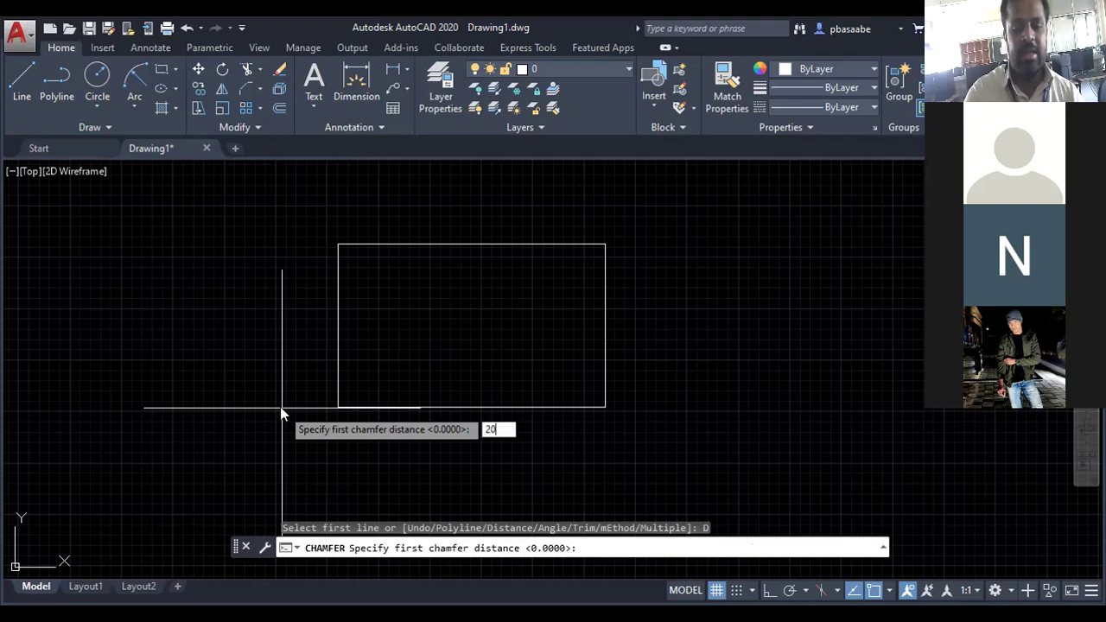
pyautogui.press('Return')
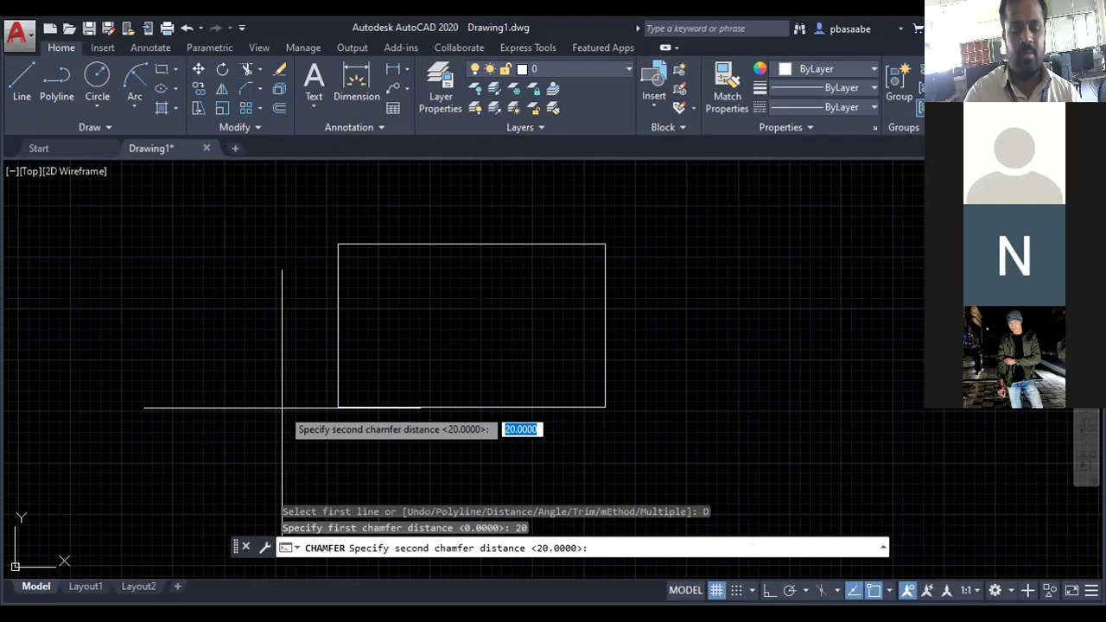
pyautogui.press('Return')
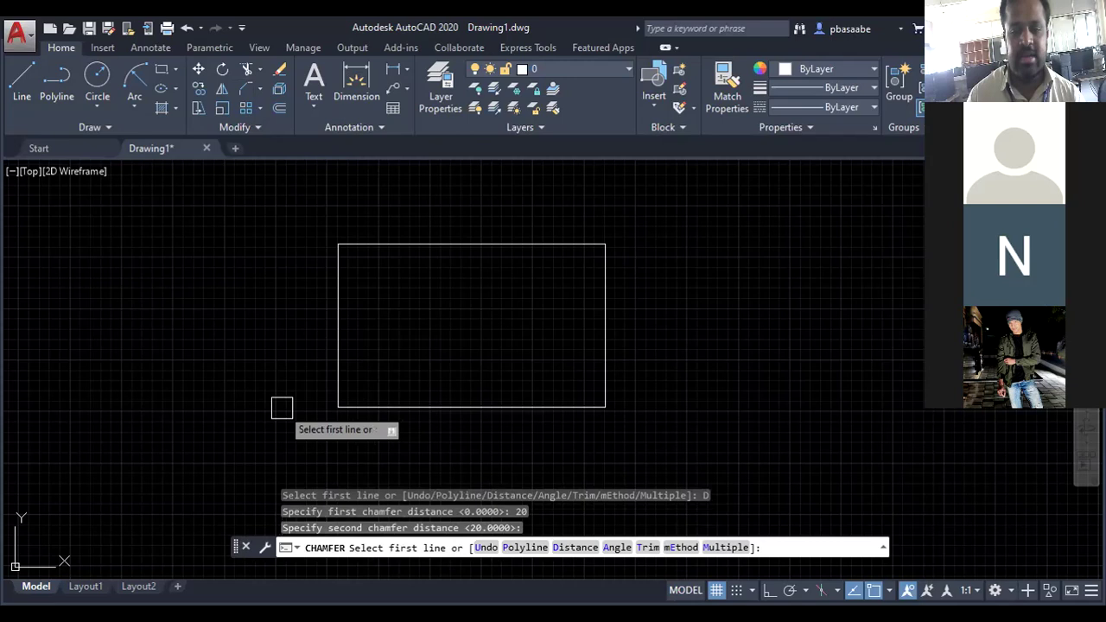
# Chamfer the top-right corner via its top and right edges, then reposition the view
pyautogui.click(518, 244)
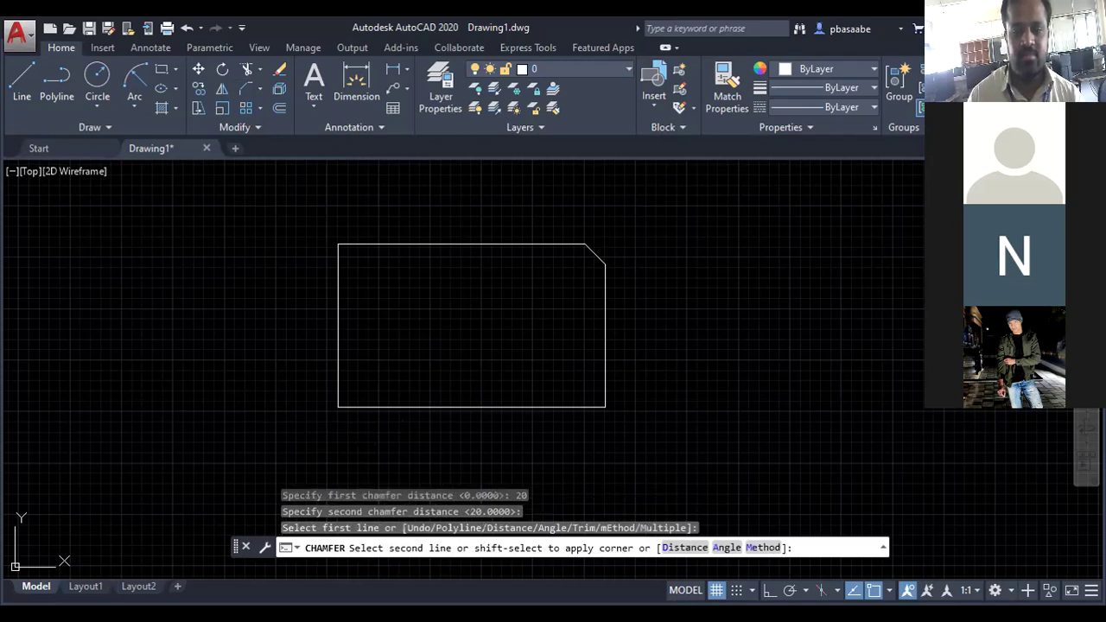
pyautogui.click(605, 276)
pyautogui.scroll(5, 597, 230)
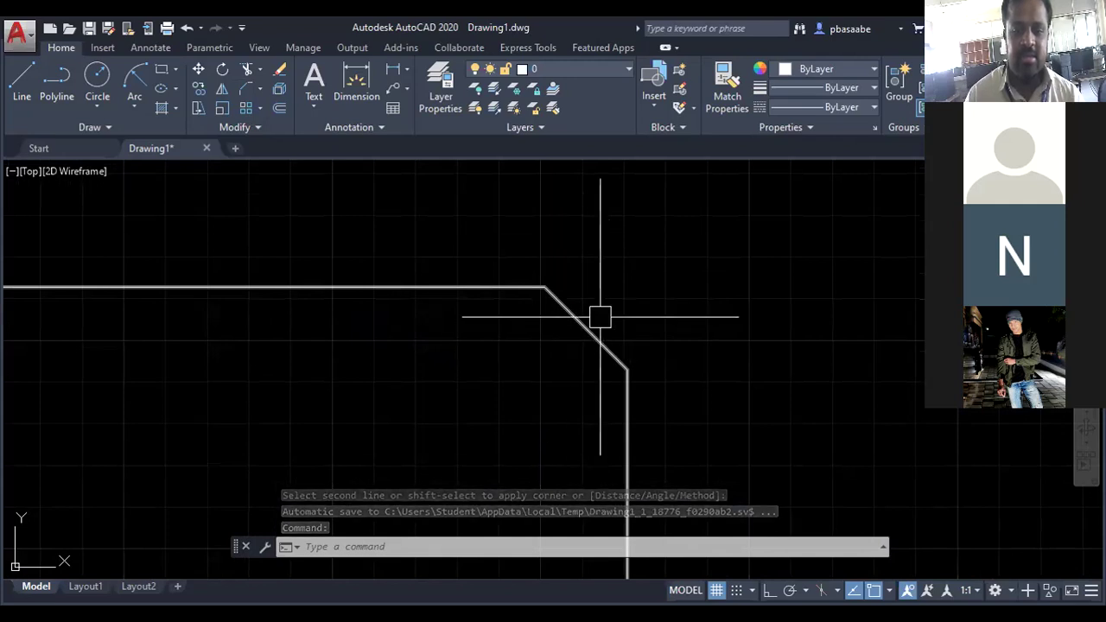
pyautogui.scroll(-3, 600, 316)
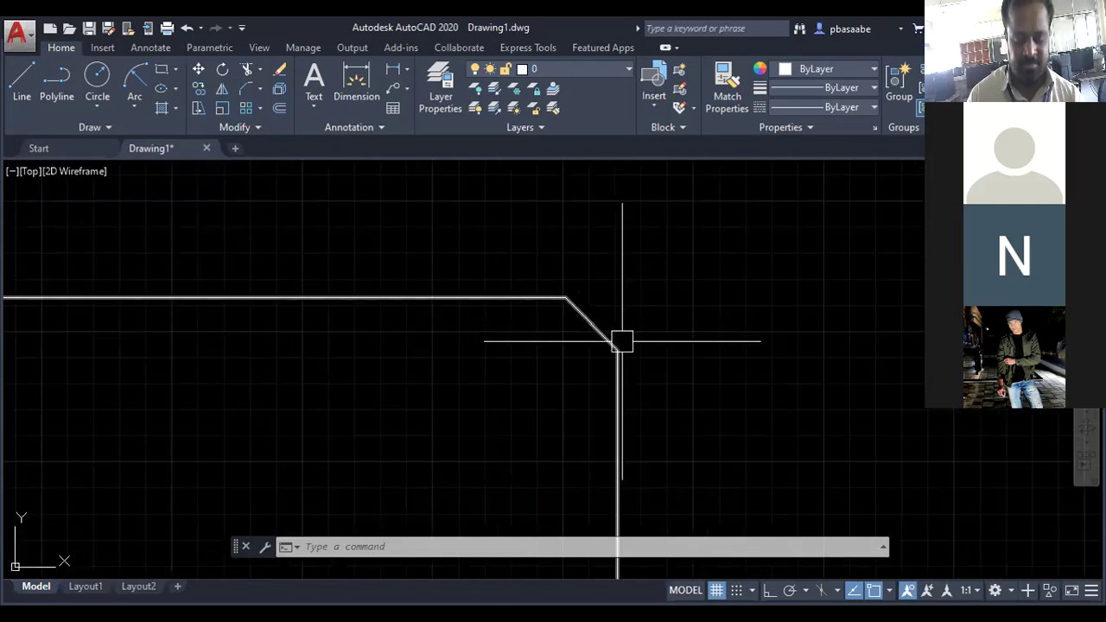
pyautogui.scroll(-2, 642, 324)
pyautogui.scroll(-2, 646, 349)
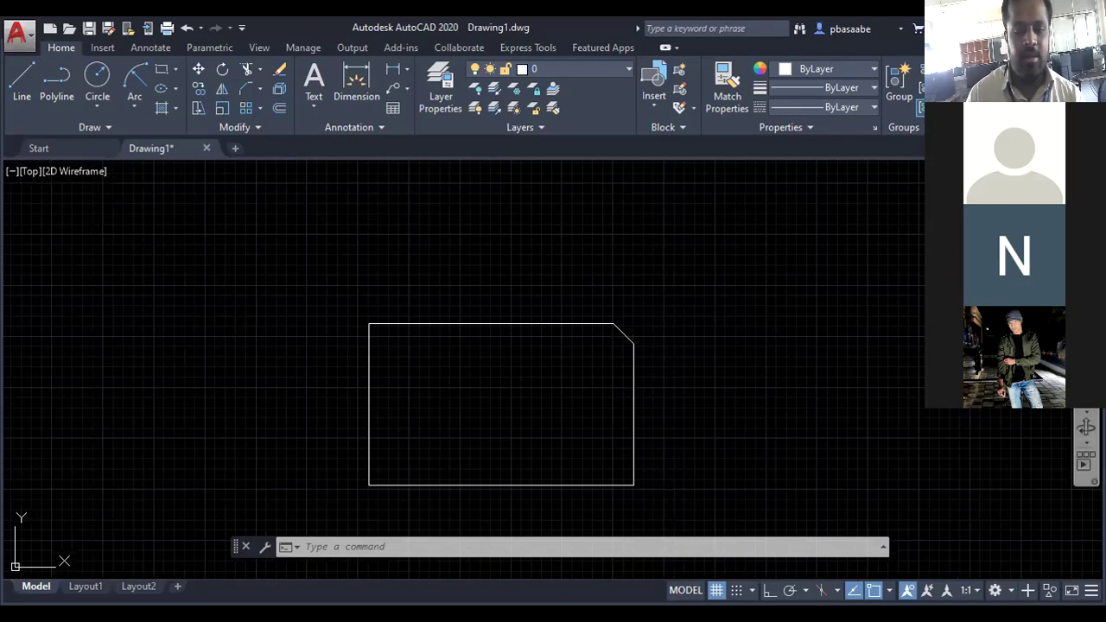
pyautogui.click(1086, 426)
pyautogui.moveTo(468, 385); pyautogui.dragTo(449, 291)
pyautogui.scroll(2, 449, 291)
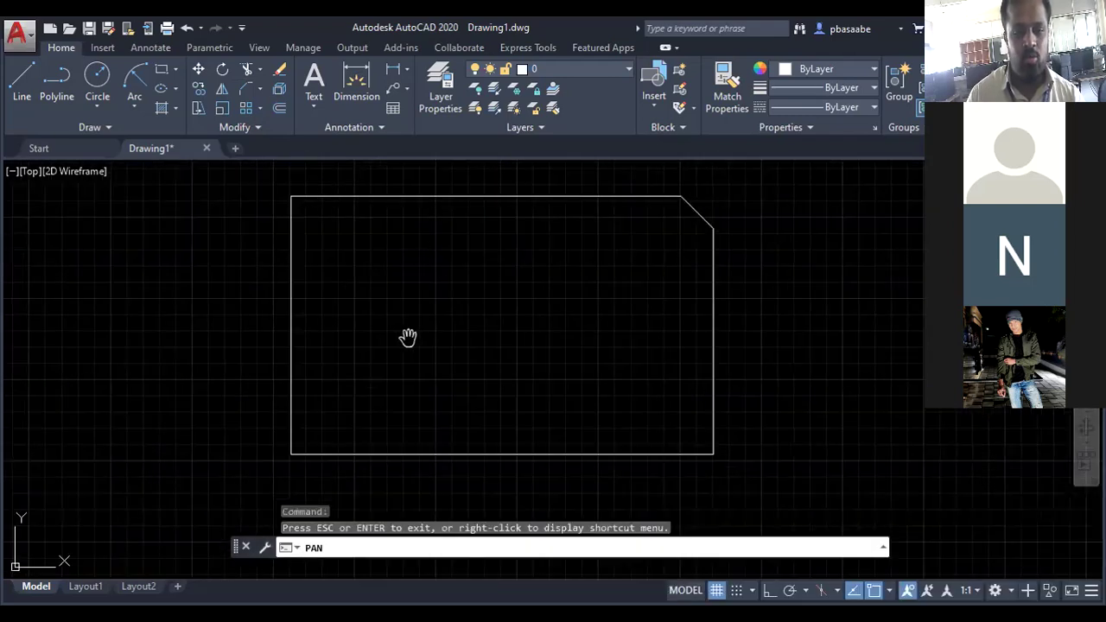
# Start the Chamfer command with both distances set to 60
pyautogui.press('Escape')
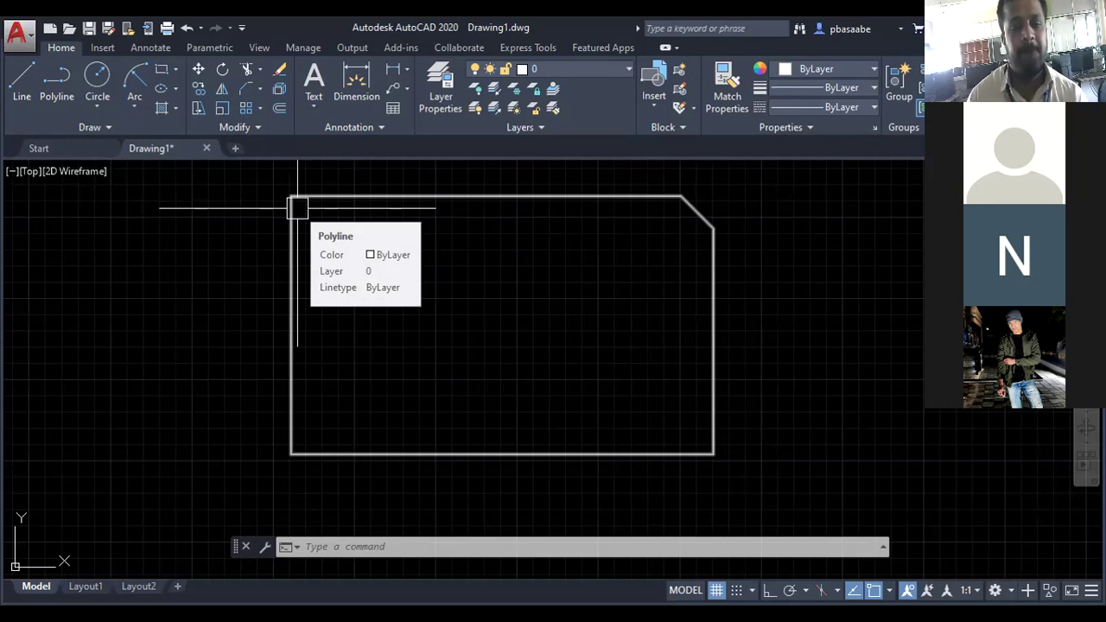
pyautogui.click(260, 88)
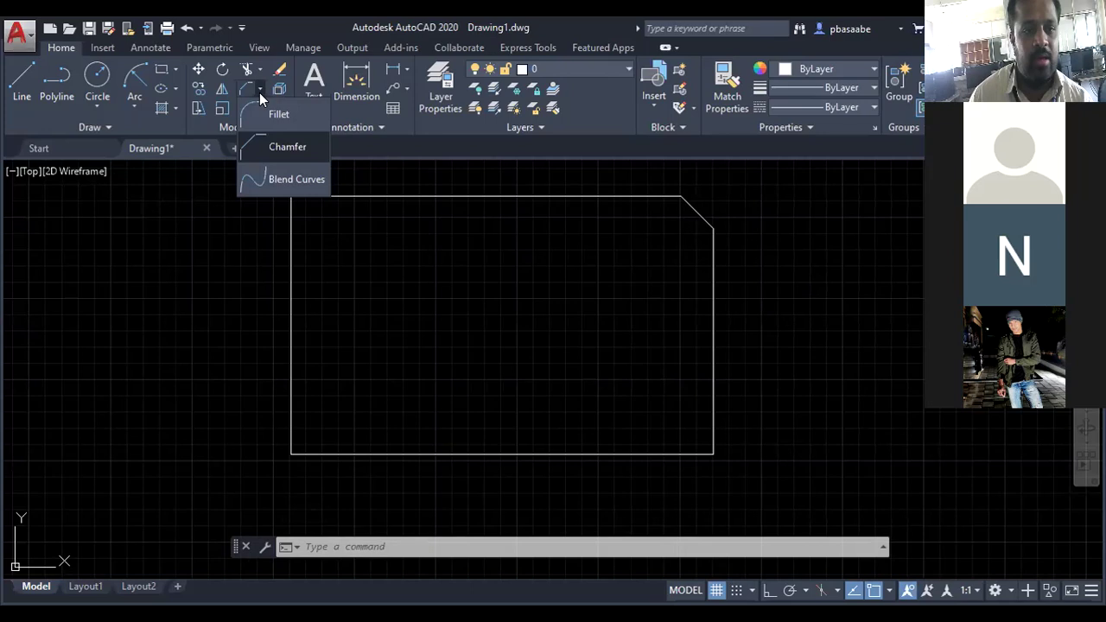
pyautogui.click(278, 146)
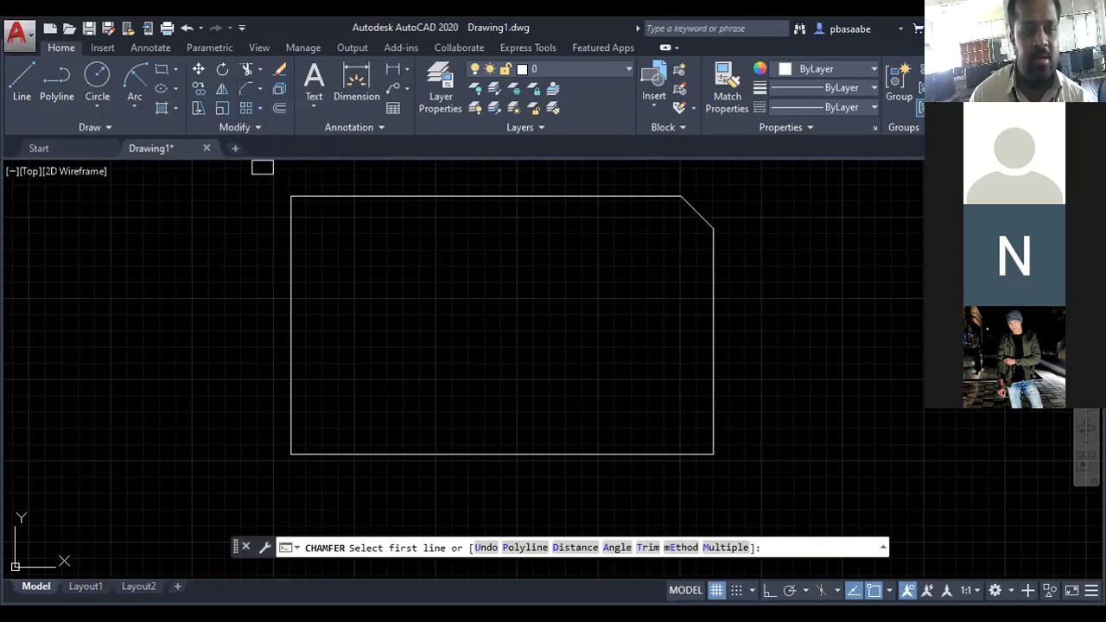
pyautogui.rightClick(223, 289)
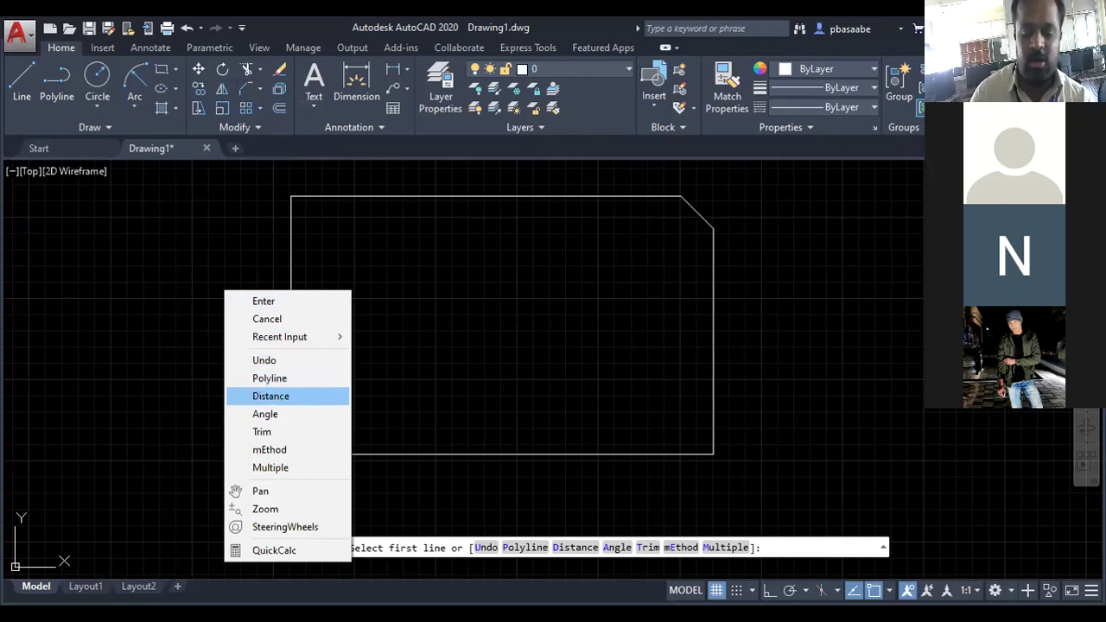
pyautogui.click(271, 396)
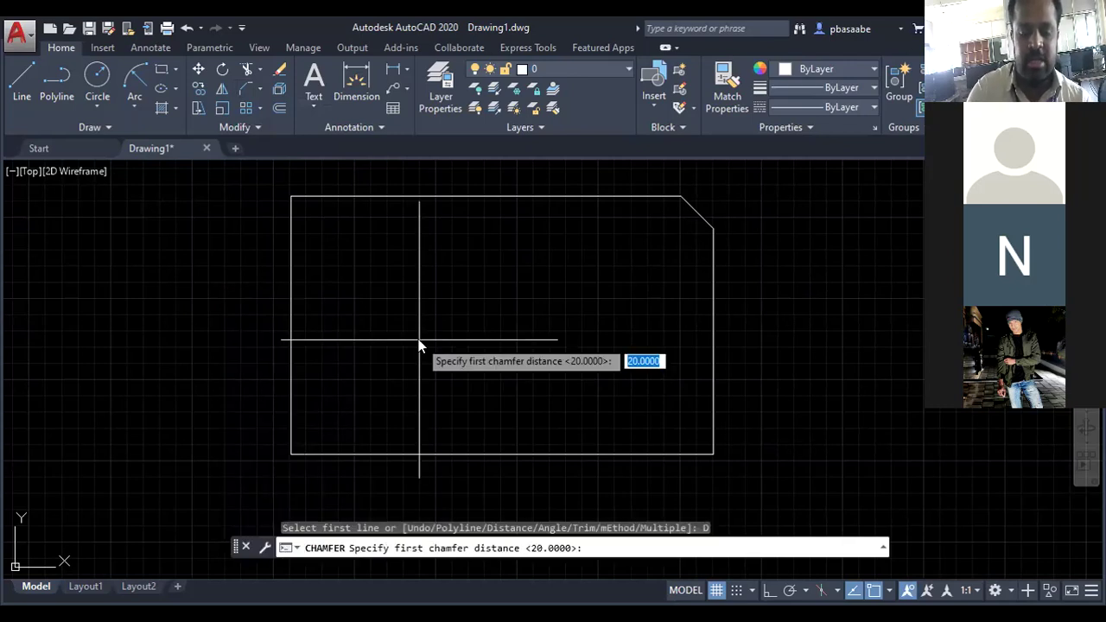
pyautogui.write('60')
pyautogui.press('Return')
pyautogui.press('Return')
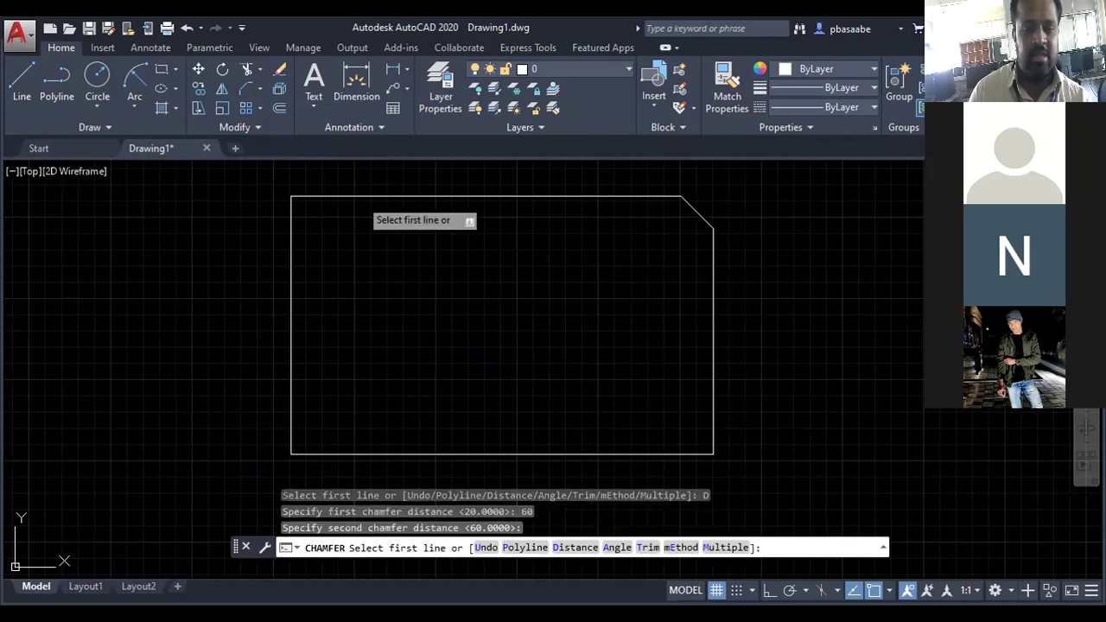
# Chamfer the top-left corner, then pan the shape back into a centred view
pyautogui.click(363, 197)
pyautogui.scroll(-2, 520, 311)
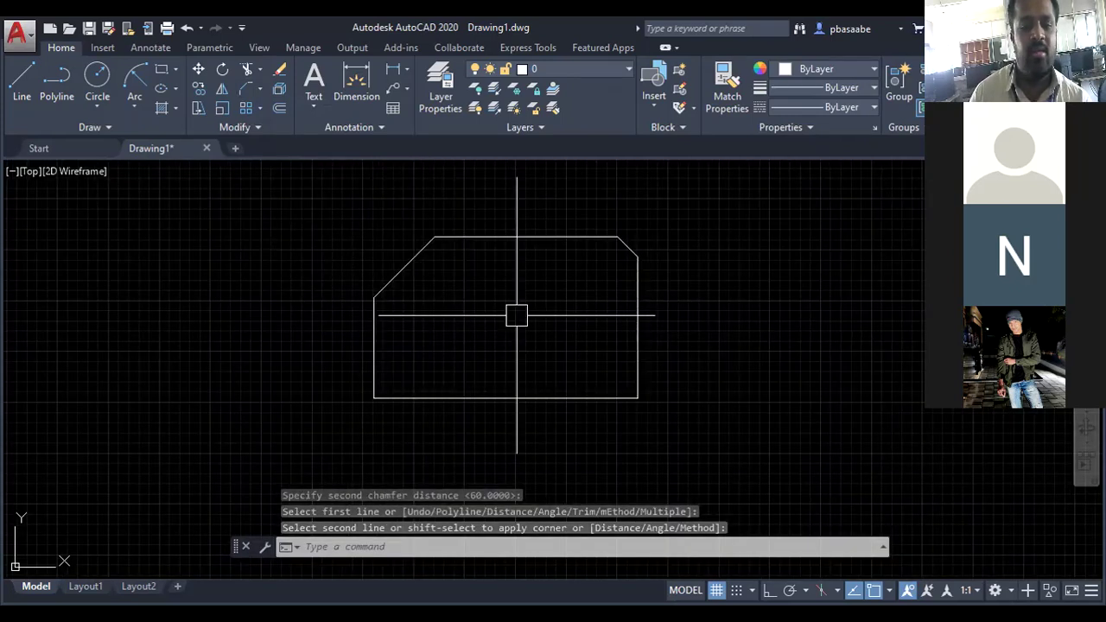
pyautogui.moveTo(516, 315); pyautogui.dragTo(451, 358, button='middle')
pyautogui.scroll(2, 452, 358)
pyautogui.moveTo(267, 284); pyautogui.dragTo(400, 308)
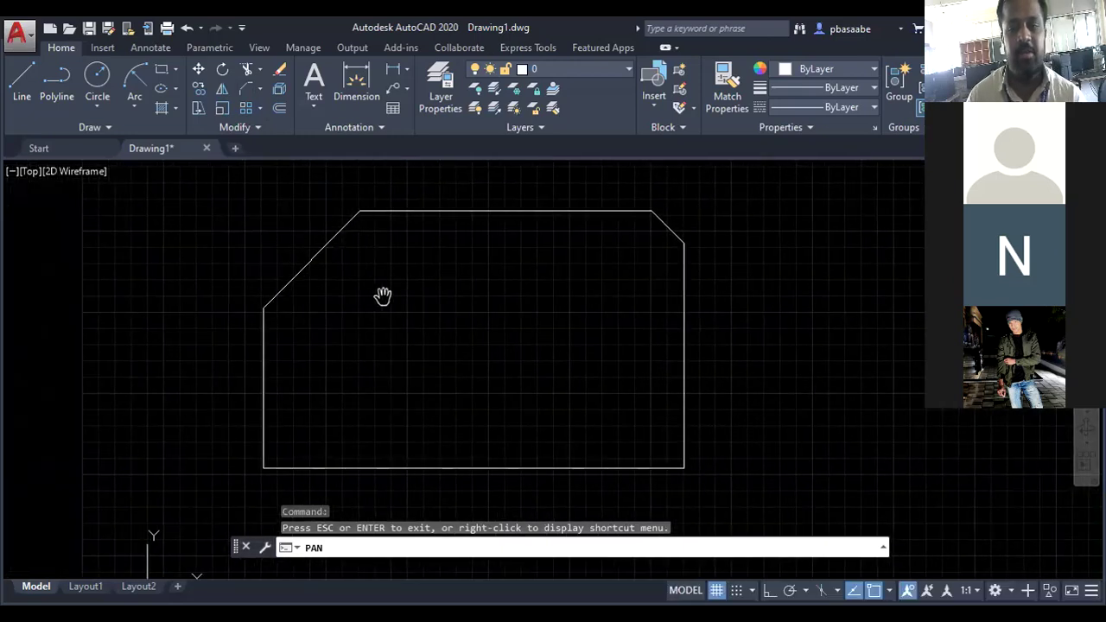
pyautogui.press('Escape')
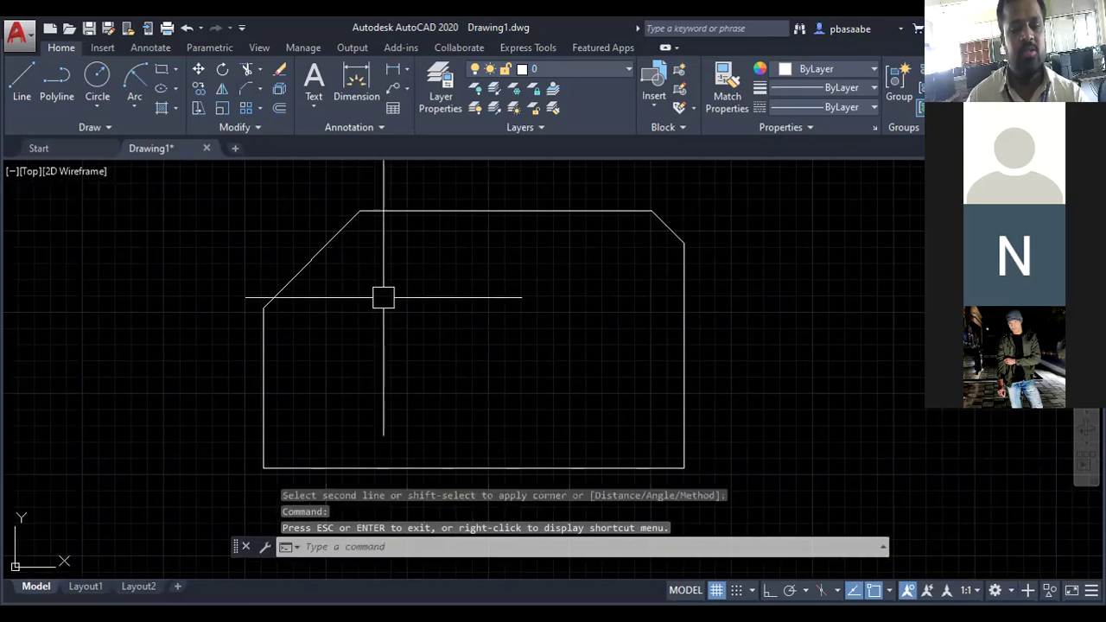
pyautogui.scroll(-2, 436, 327)
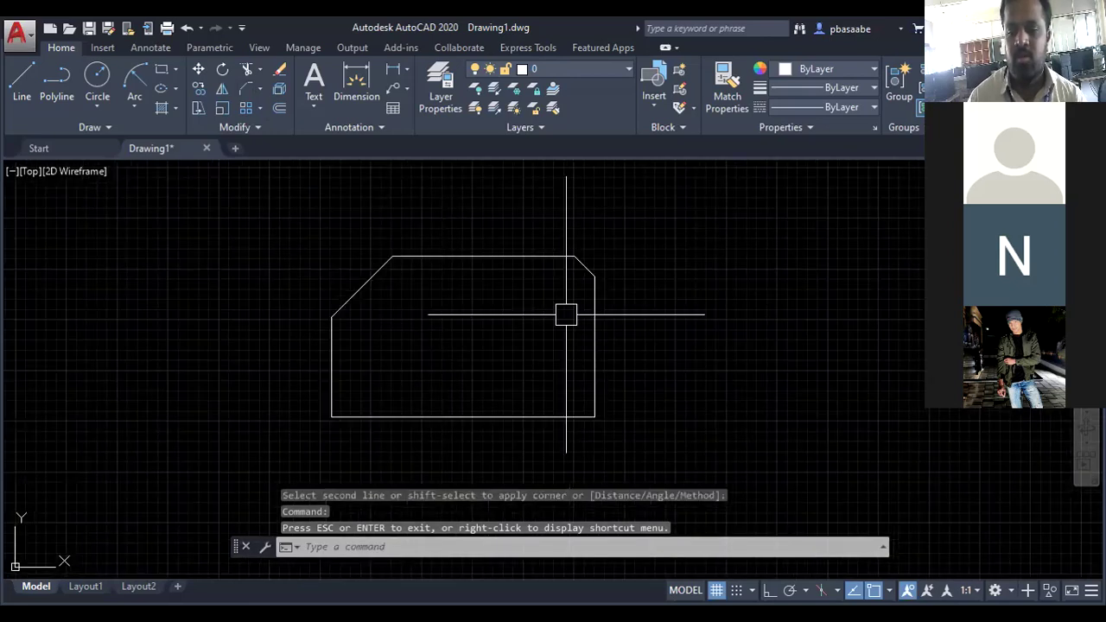
pyautogui.press('Return')
pyautogui.moveTo(566, 315); pyautogui.dragTo(533, 228)
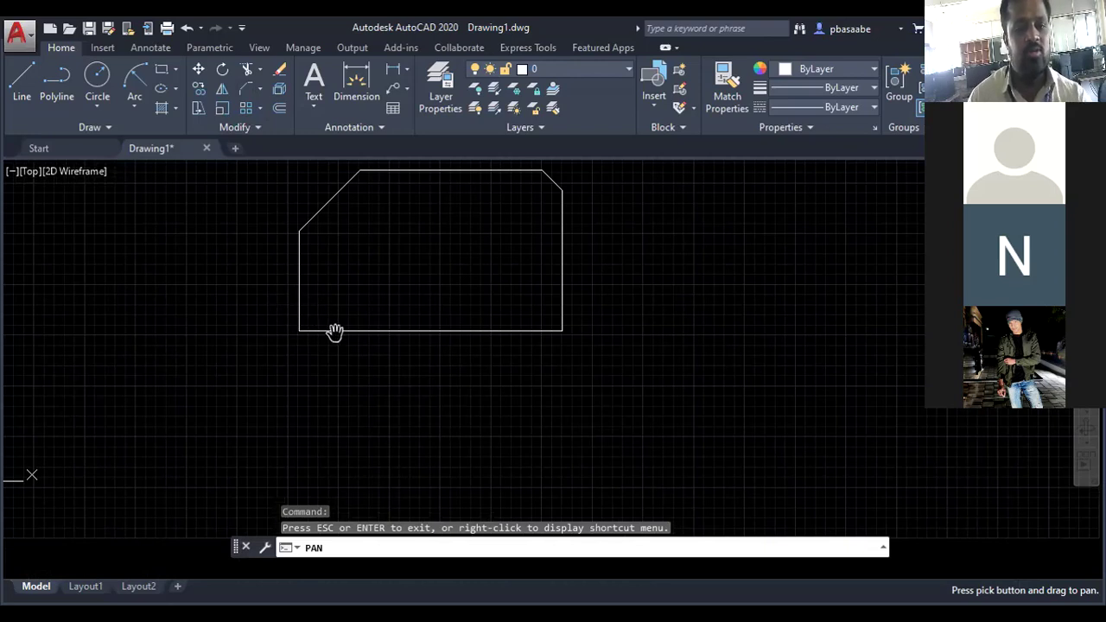
pyautogui.press('Escape')
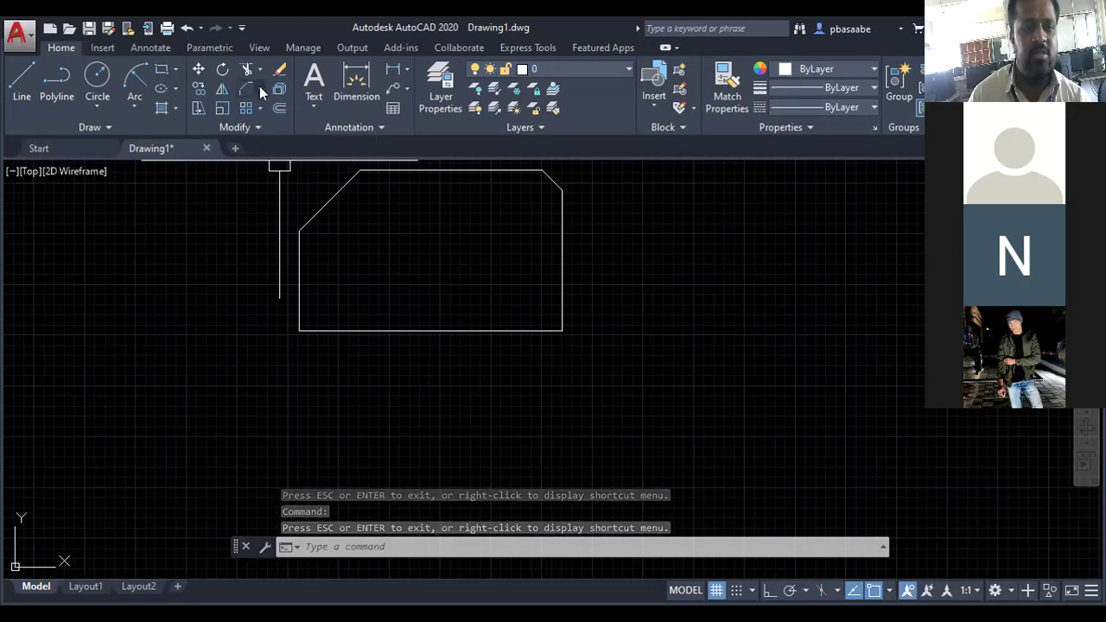
# Chamfer the bottom-left corner with 60-unit distances and shift the view down and left
pyautogui.click(259, 85)
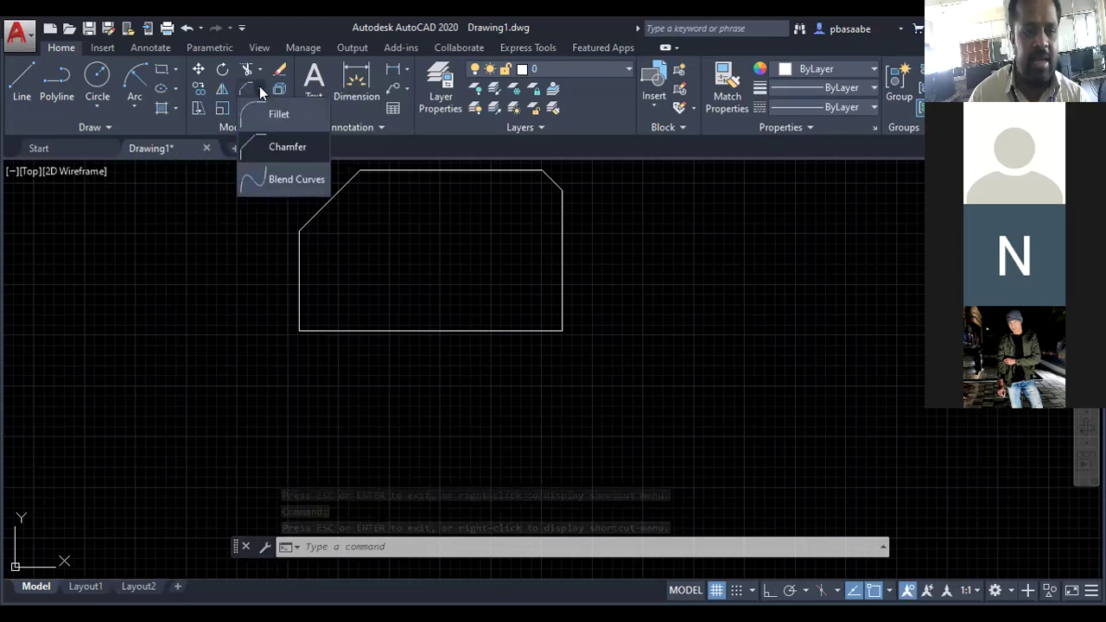
pyautogui.click(272, 148)
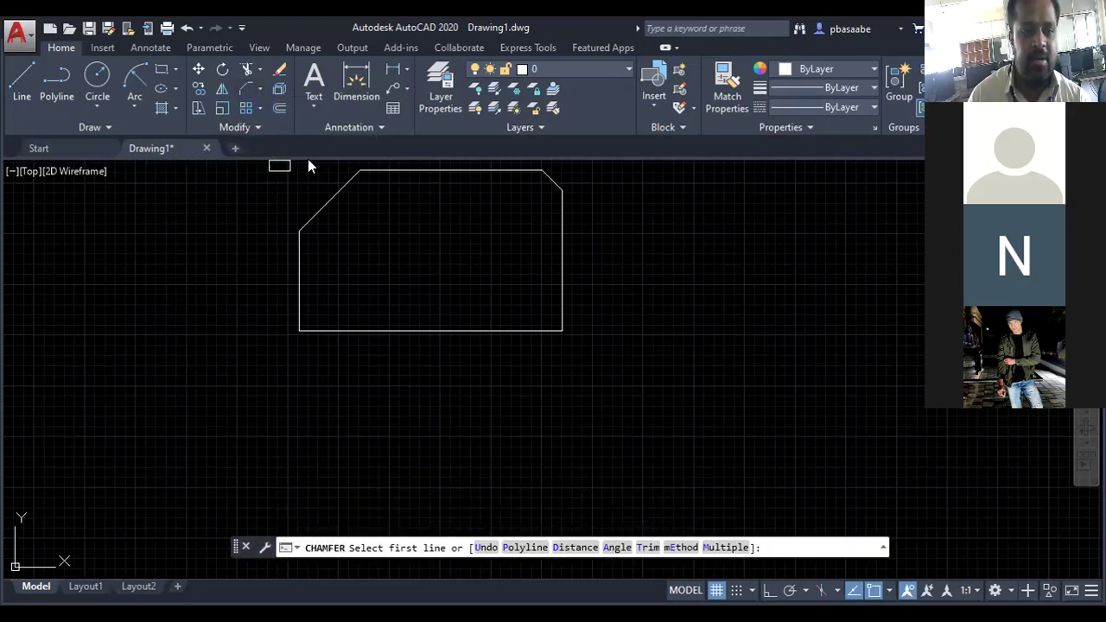
pyautogui.rightClick(193, 327)
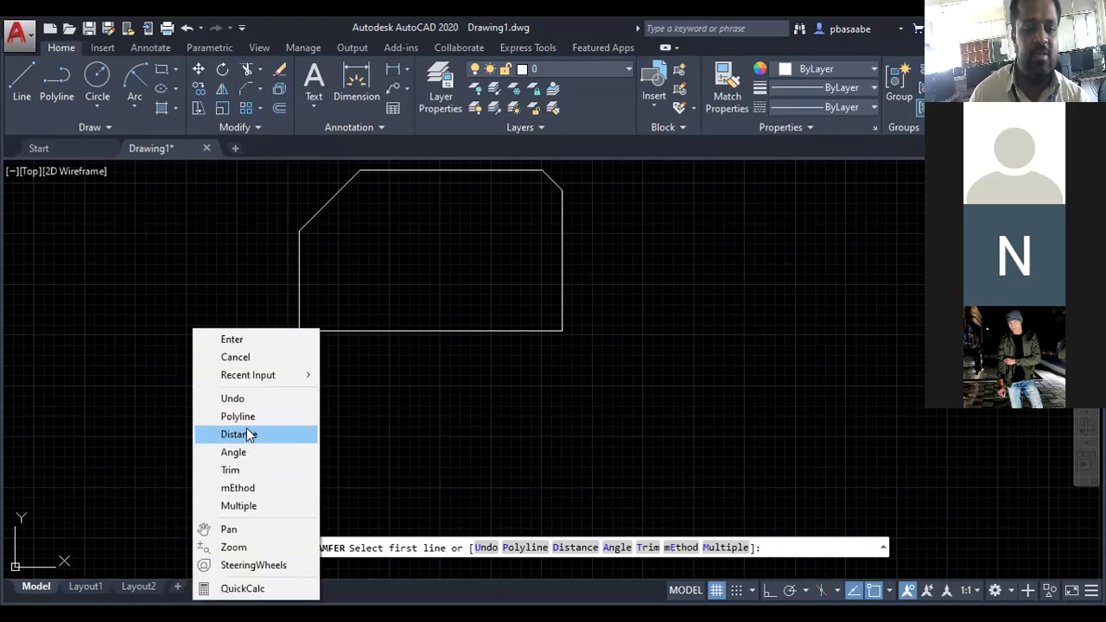
pyautogui.click(248, 434)
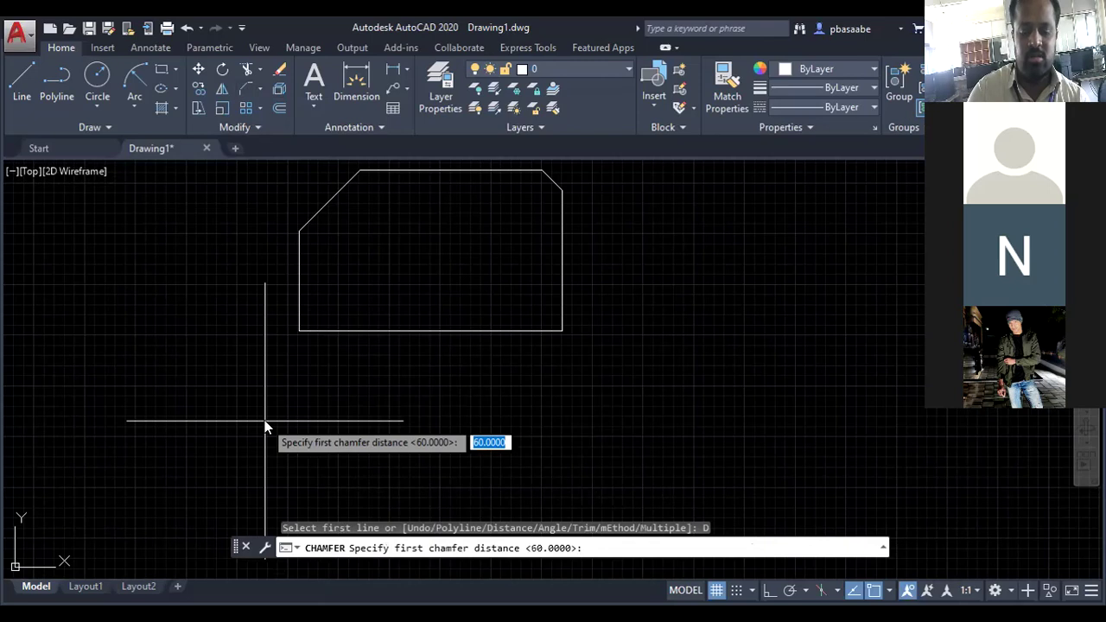
pyautogui.write('60')
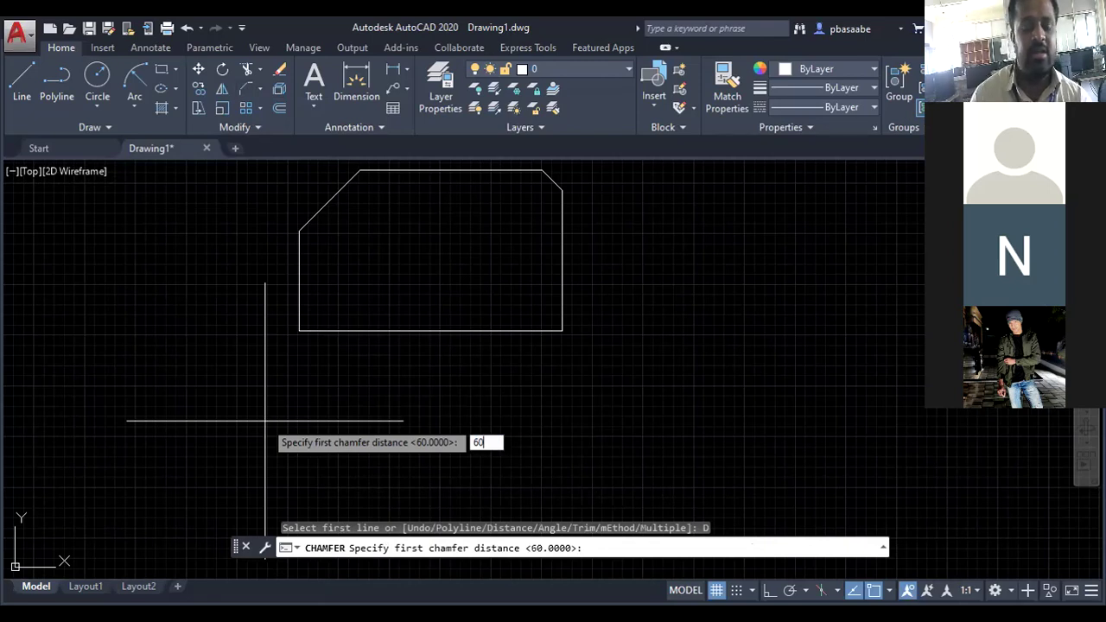
pyautogui.press('Return')
pyautogui.press('Return')
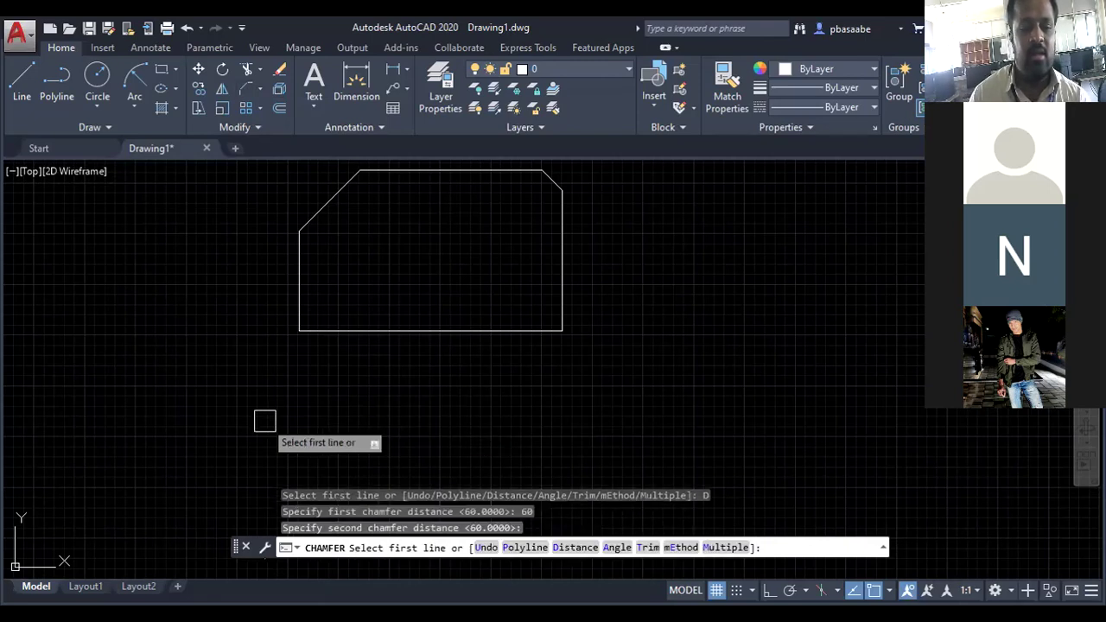
pyautogui.click(299, 302)
pyautogui.click(389, 331)
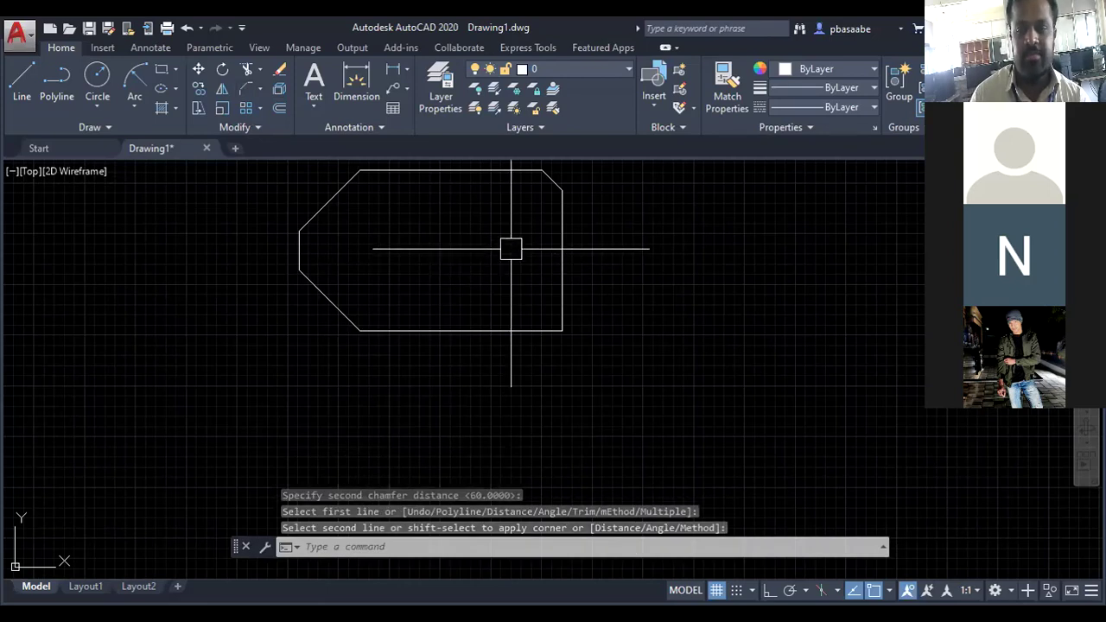
pyautogui.click(1085, 426)
pyautogui.moveTo(299, 274); pyautogui.dragTo(264, 338)
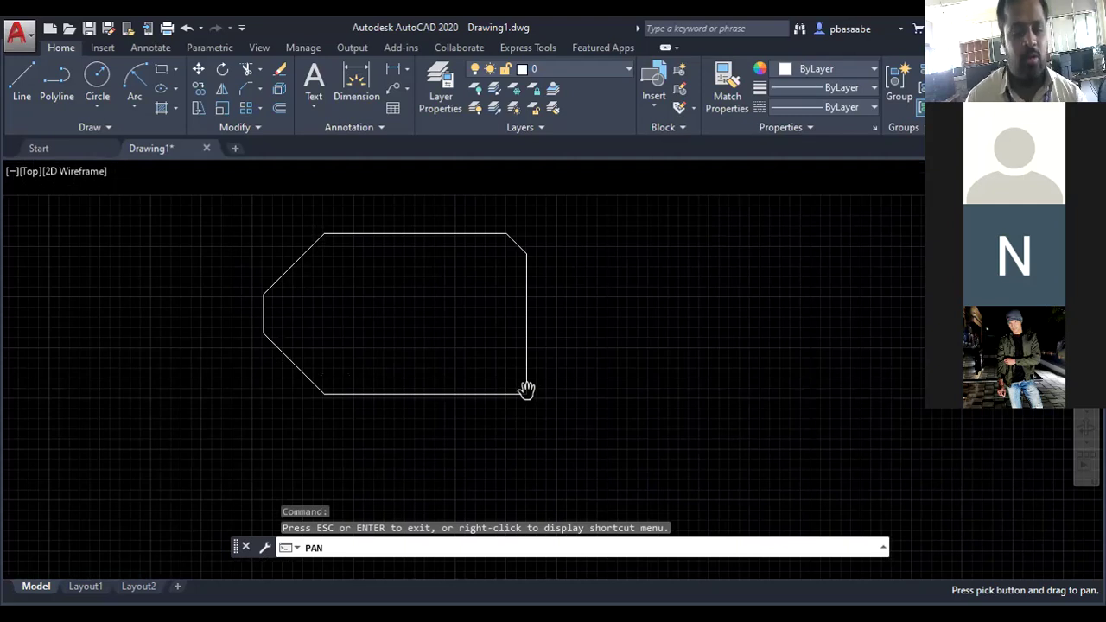
pyautogui.press('Escape')
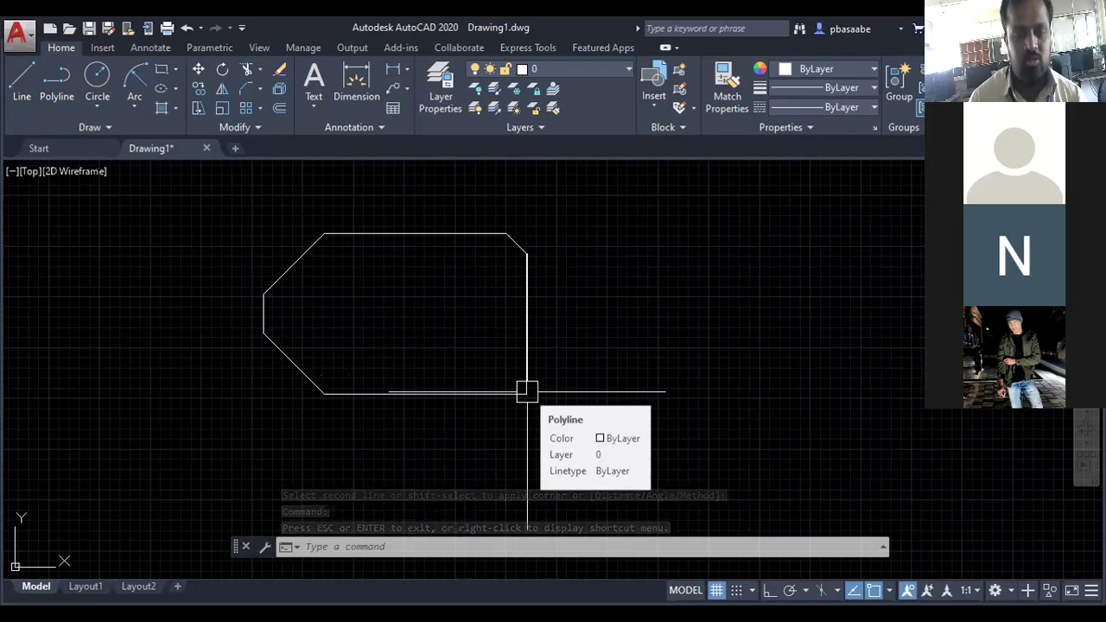
# Set a 25-unit chamfer distance and pick the right edge to bevel the bottom-right corner
pyautogui.click(260, 89)
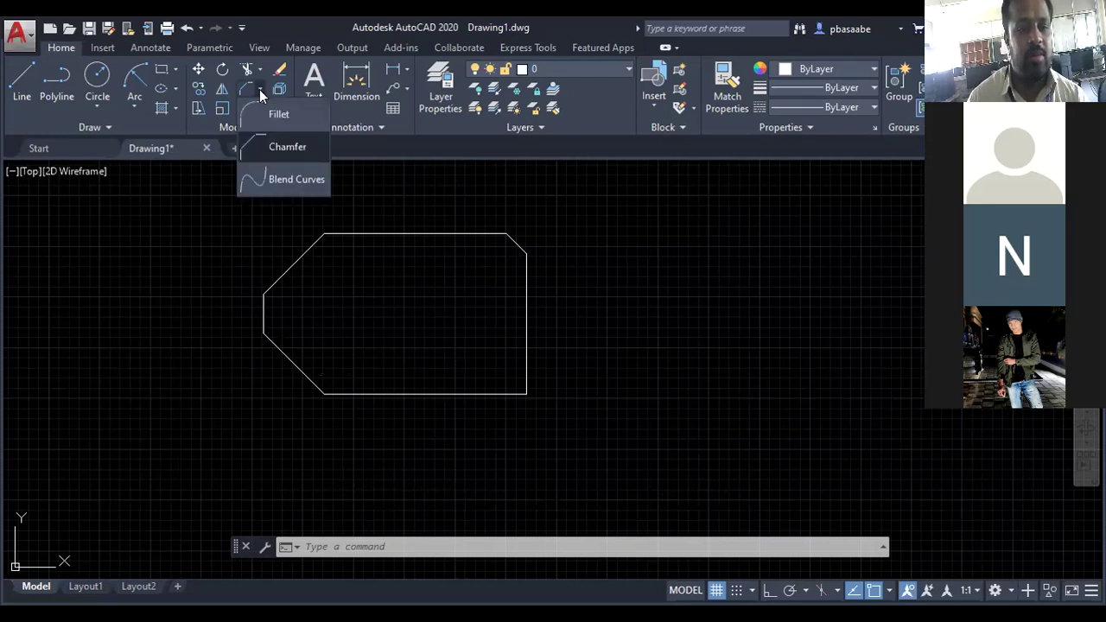
pyautogui.click(281, 149)
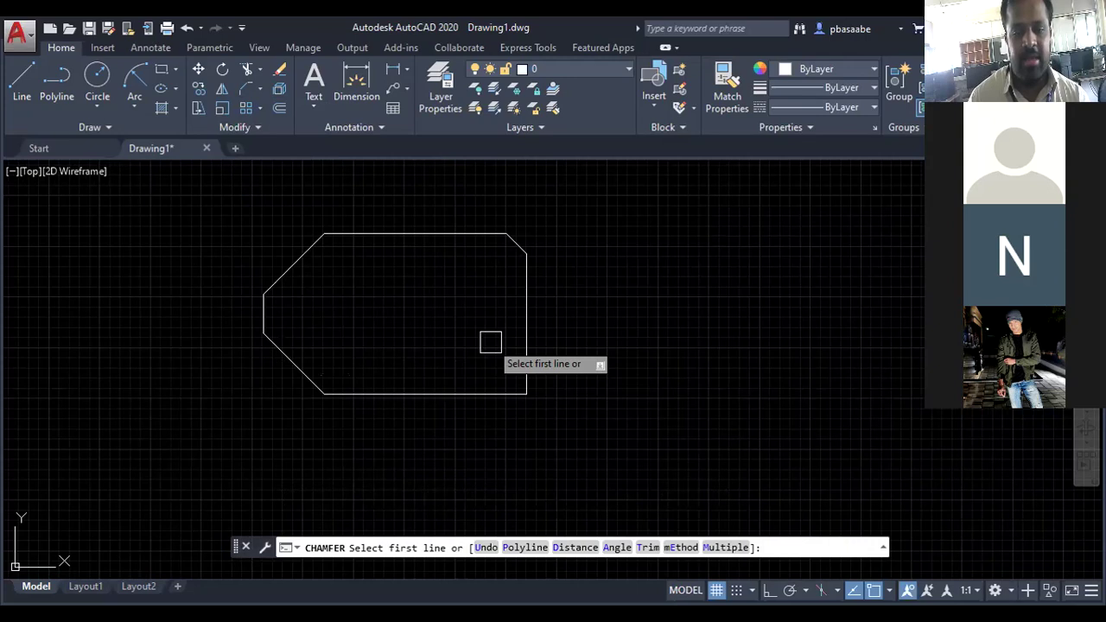
pyautogui.rightClick(490, 342)
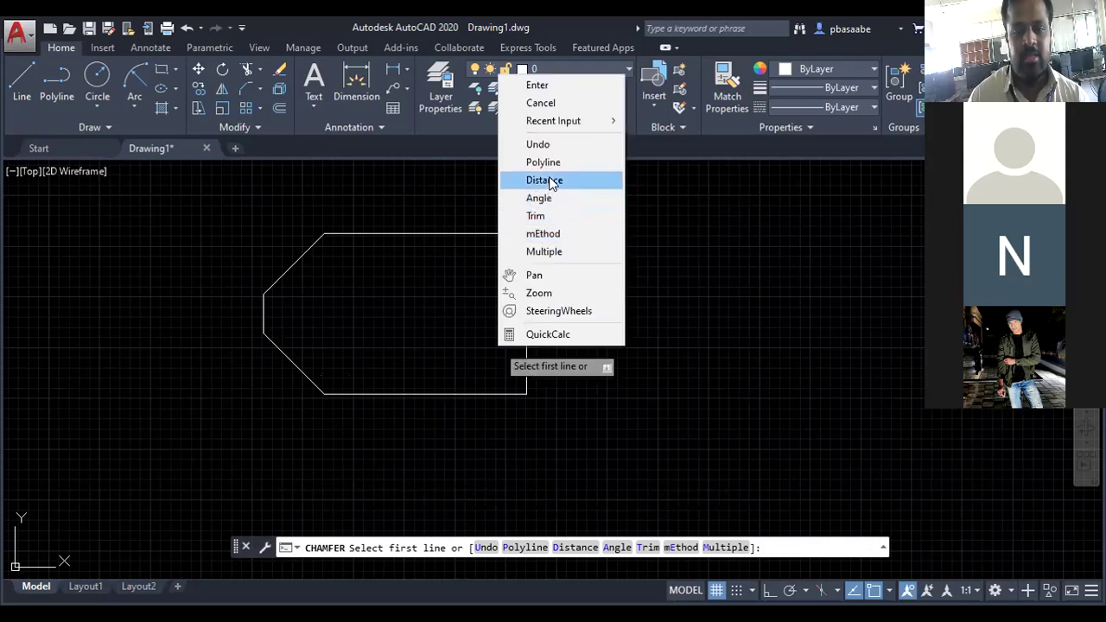
pyautogui.click(551, 181)
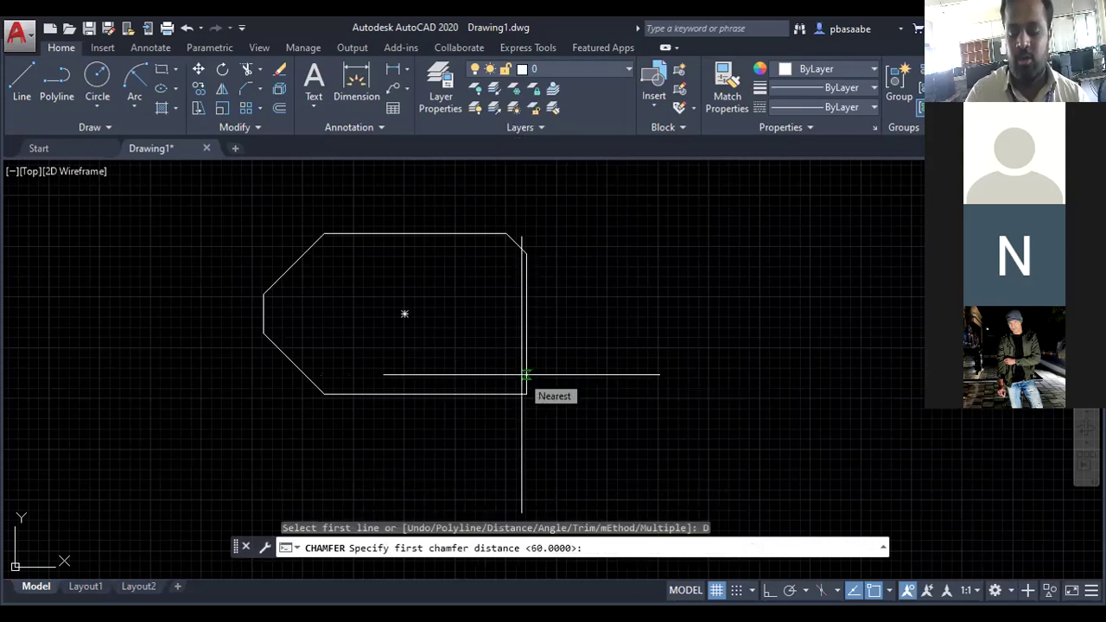
pyautogui.write('25')
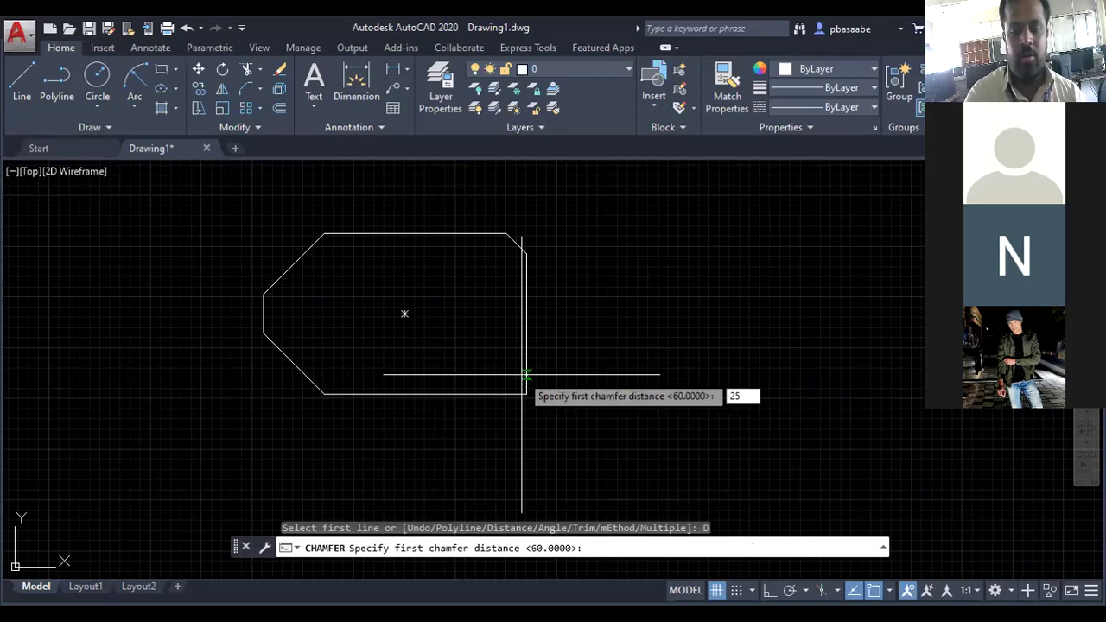
pyautogui.press('Return')
pyautogui.press('Return')
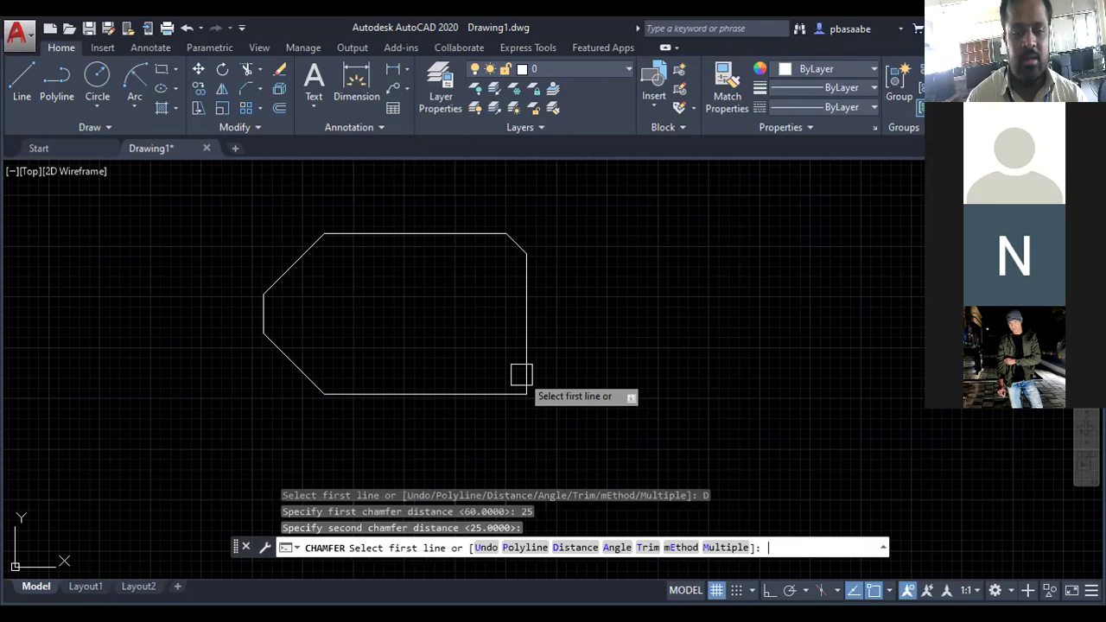
pyautogui.click(521, 374)
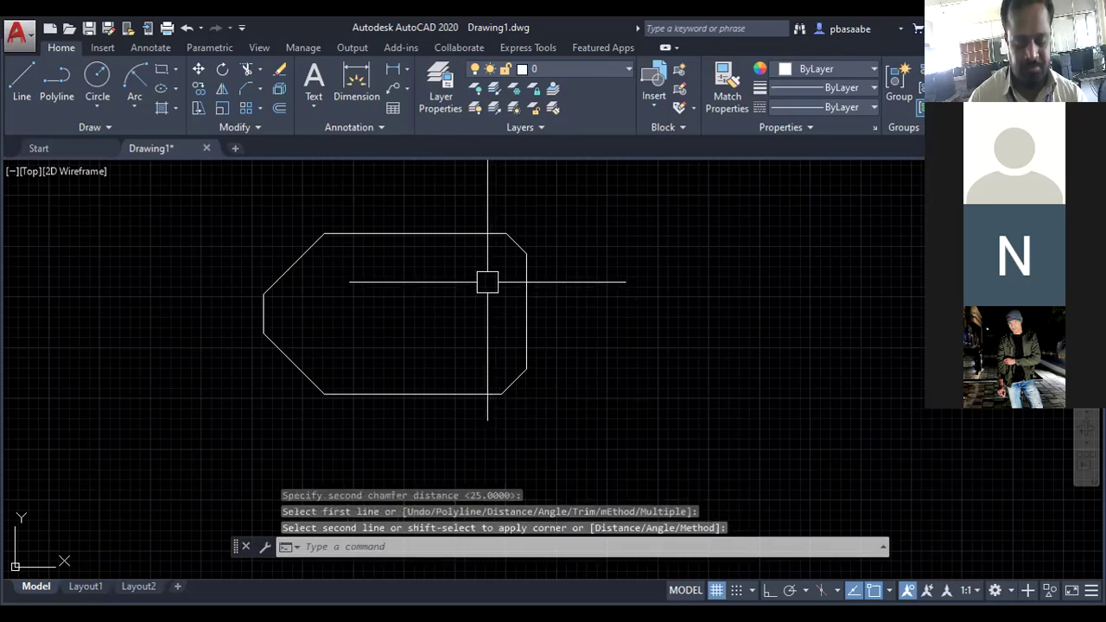
pyautogui.scroll(2, 431, 248)
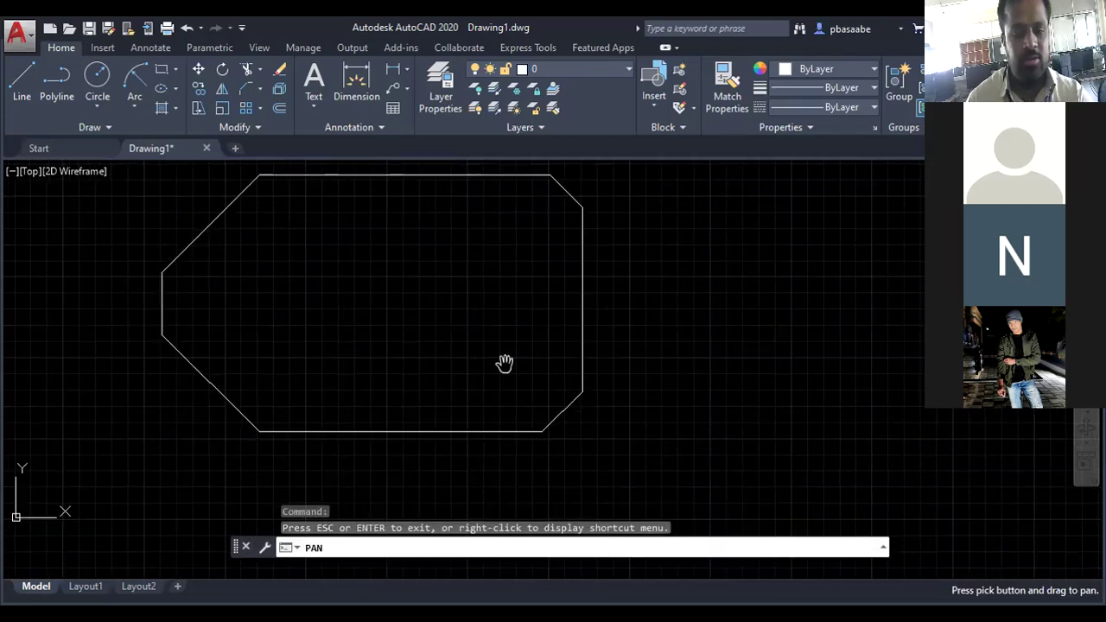
pyautogui.press('Escape')
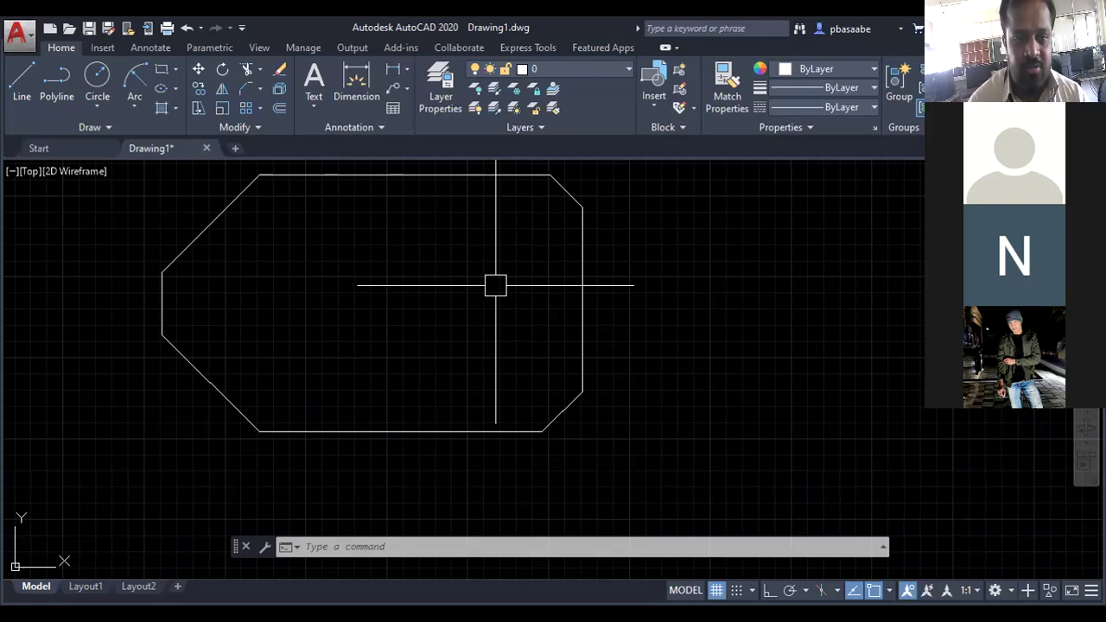
# Cancel the started Fillet command, then select all and erase the chamfered polygon
pyautogui.click(261, 87)
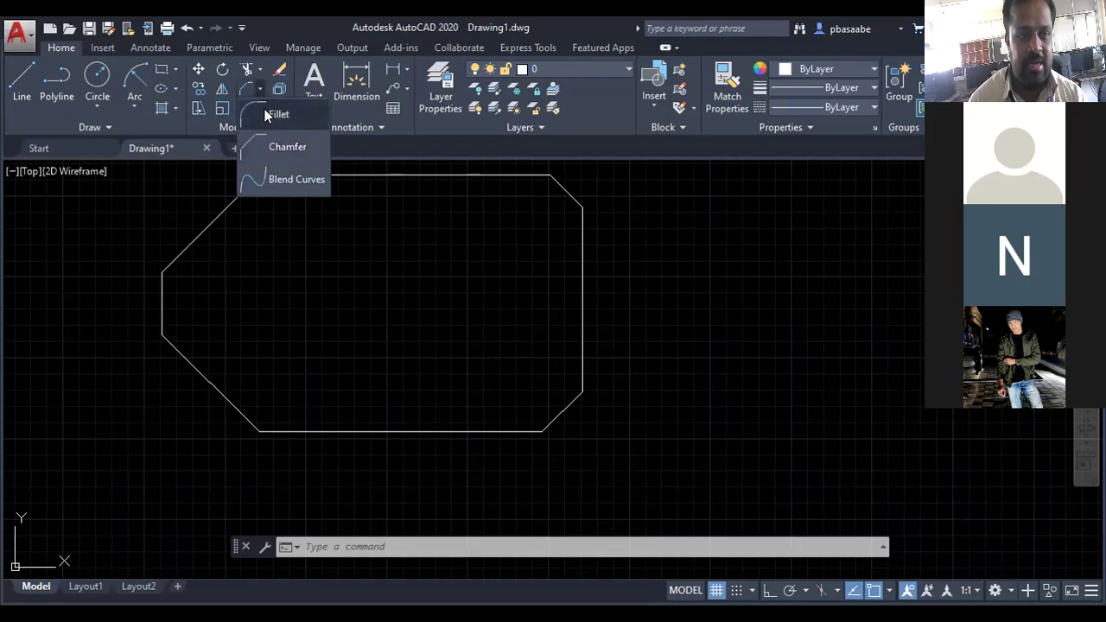
pyautogui.click(264, 111)
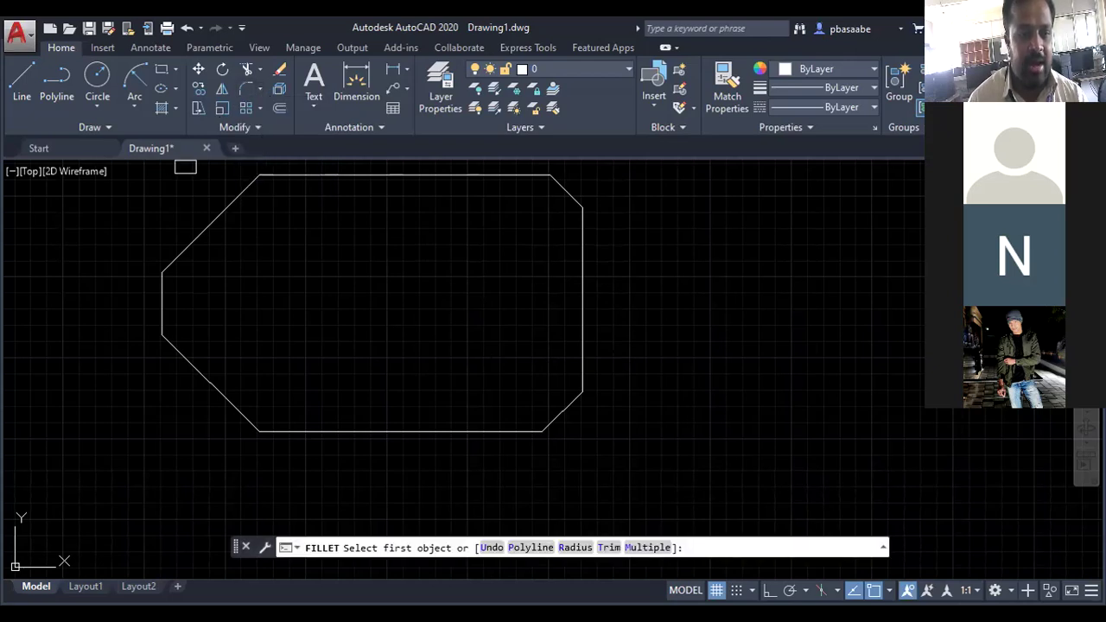
pyautogui.rightClick(85, 309)
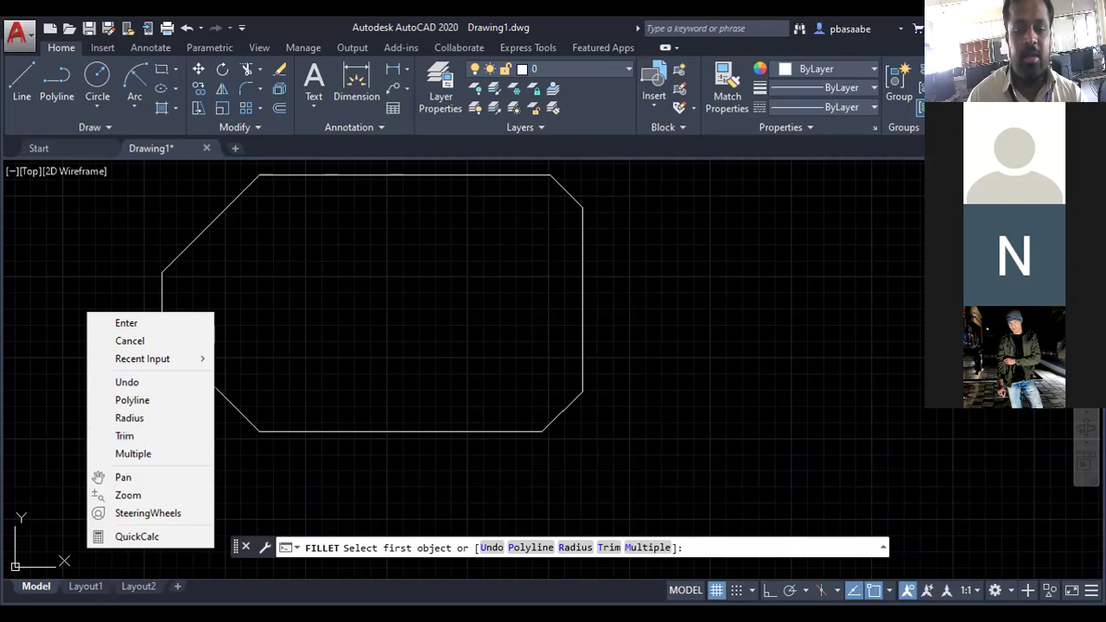
pyautogui.click(603, 390)
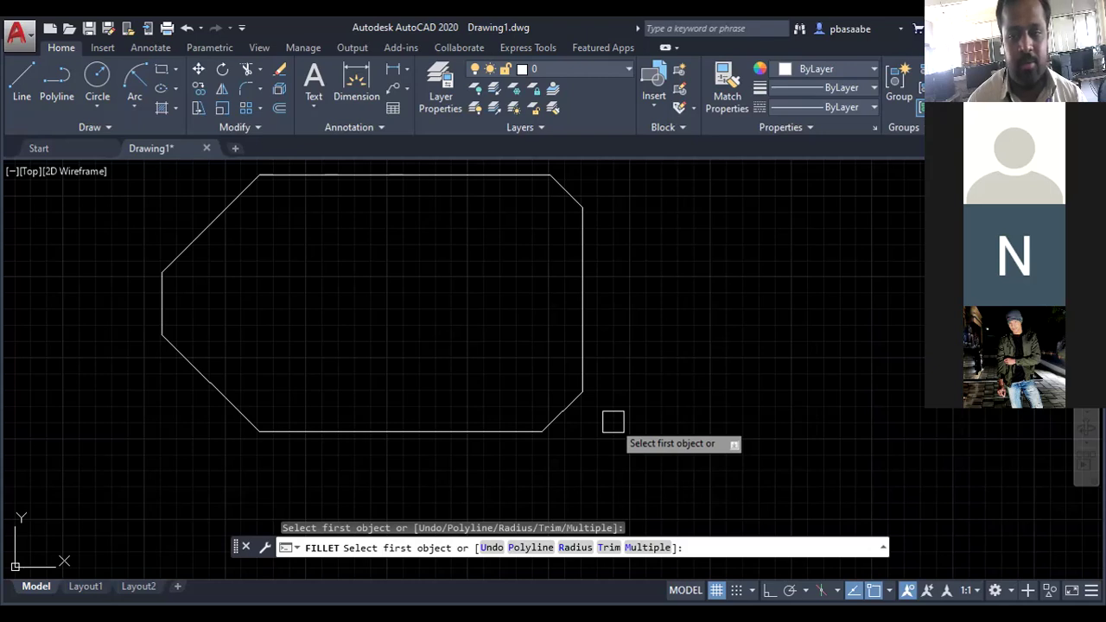
pyautogui.press('Escape')
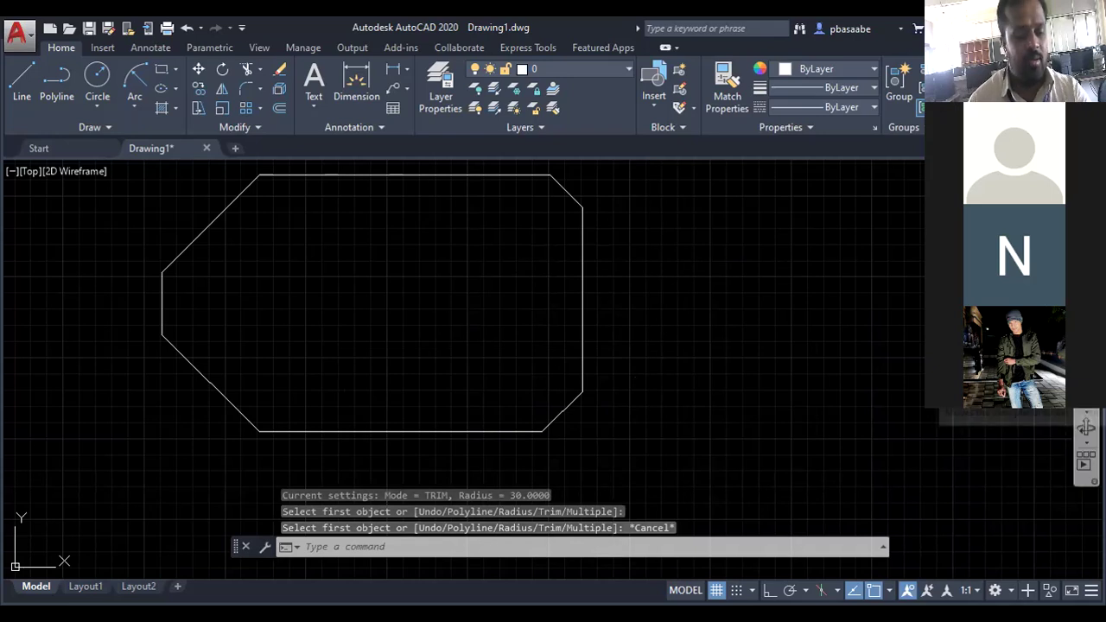
pyautogui.hotkey('ctrl', 'a')
pyautogui.press('Delete')
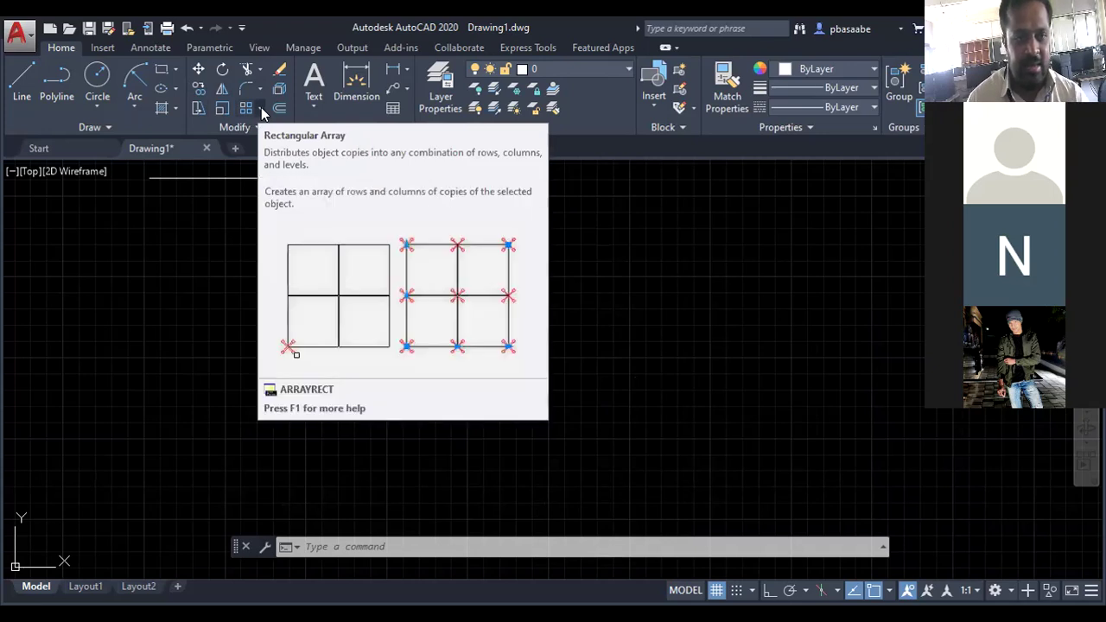
# Expand the Array dropdown in the Modify panel to show Rectangular, Path and Polar Array
pyautogui.click(261, 107)
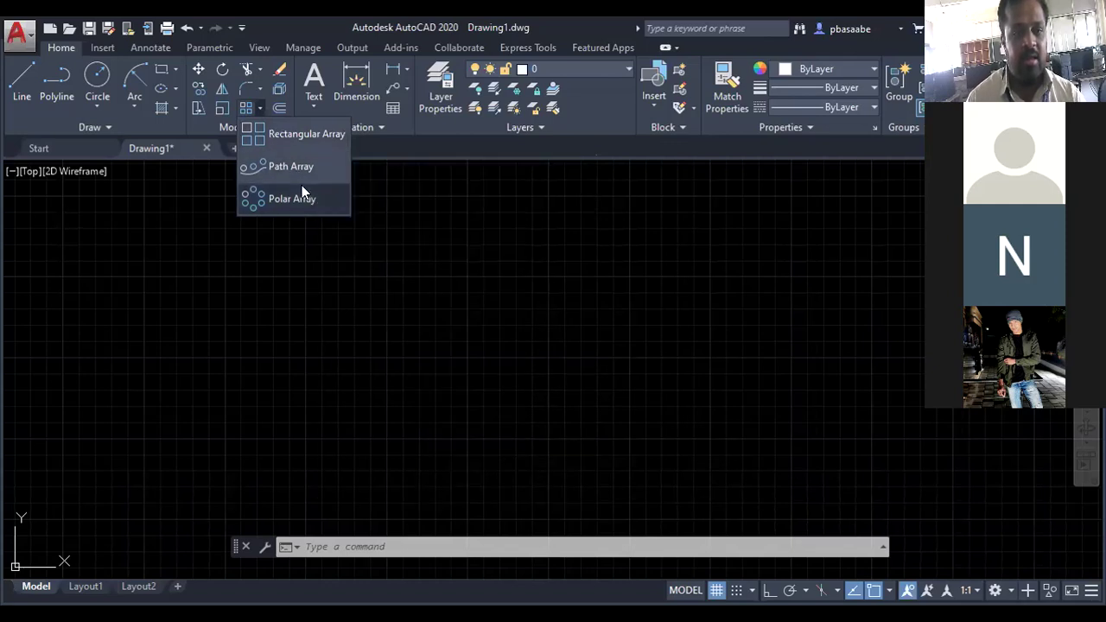
pyautogui.click(422, 285)
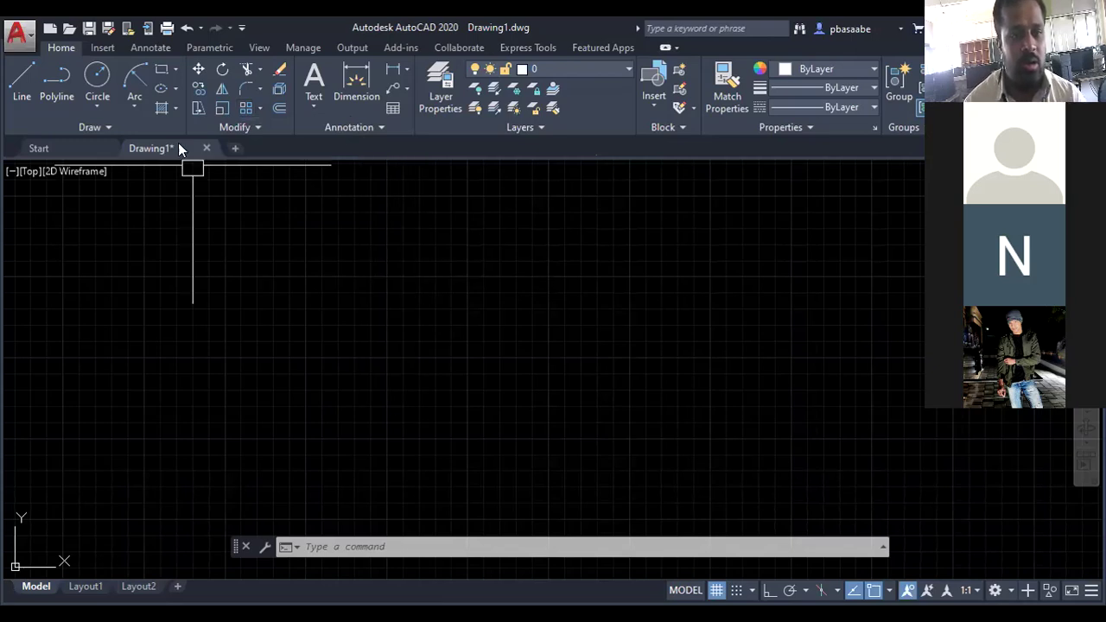
pyautogui.click(259, 110)
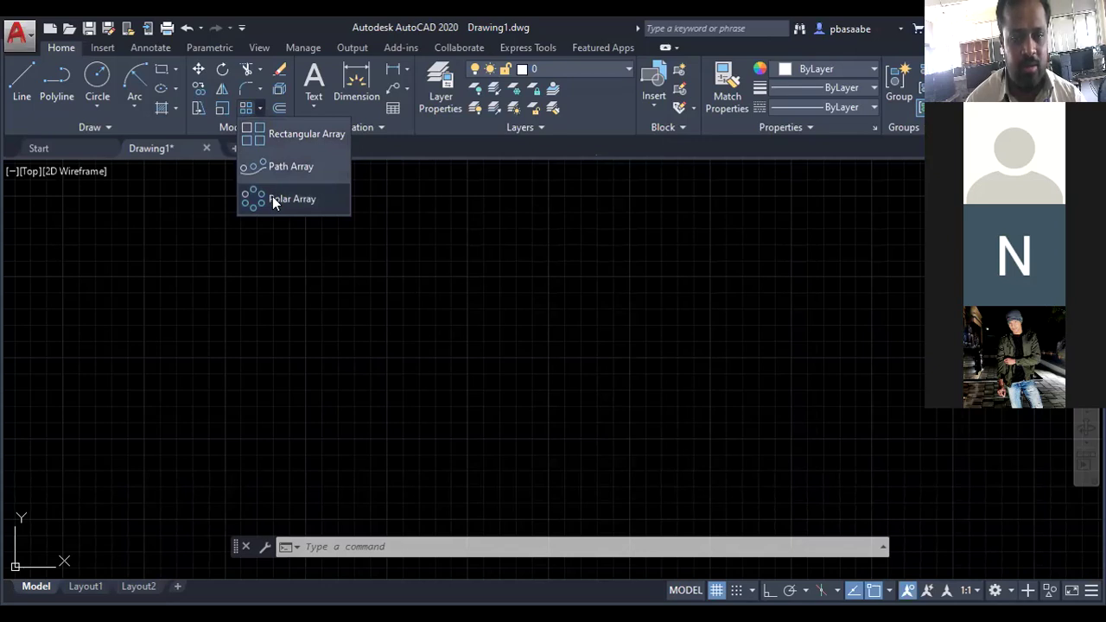
# Try a Center, Diameter circle from the circle menu, then cancel it
pyautogui.click(413, 232)
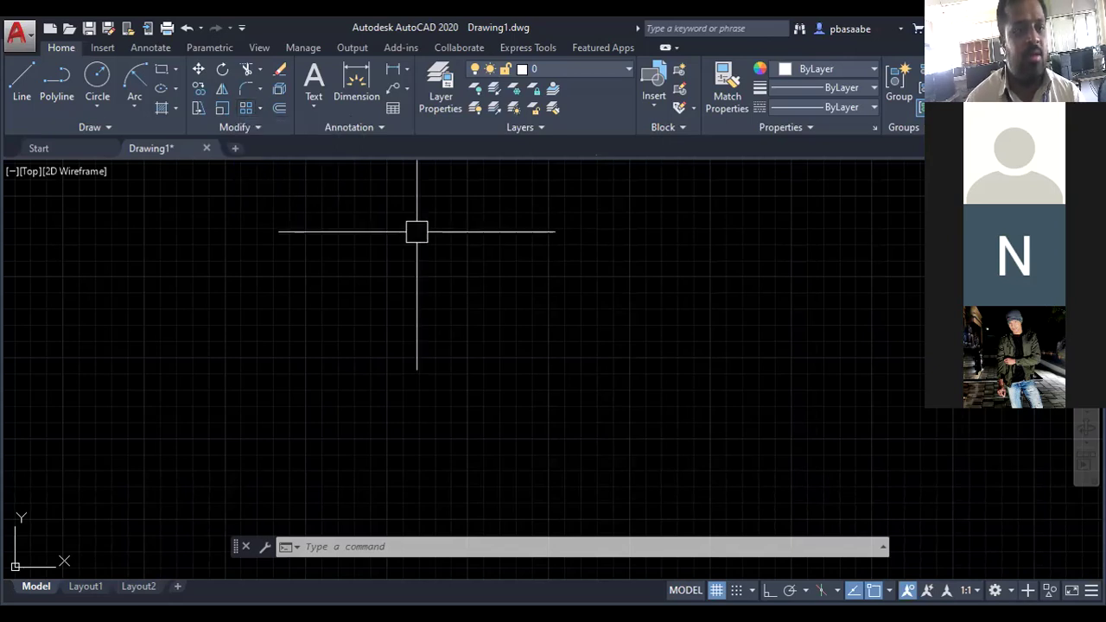
pyautogui.click(95, 104)
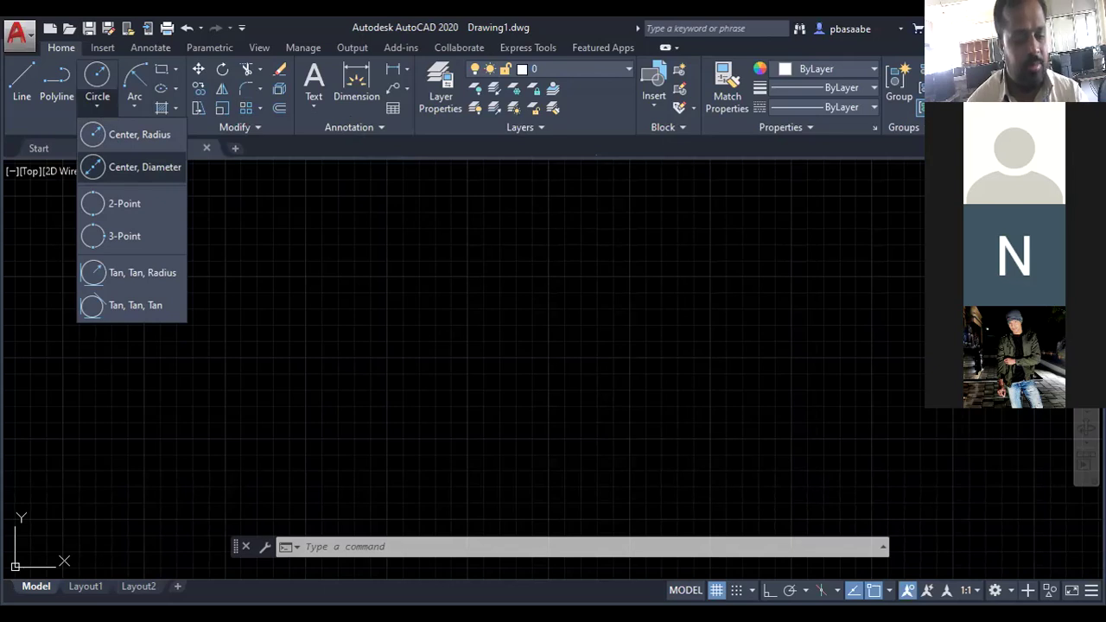
pyautogui.press('Escape')
pyautogui.press('Escape')
pyautogui.press('Escape')
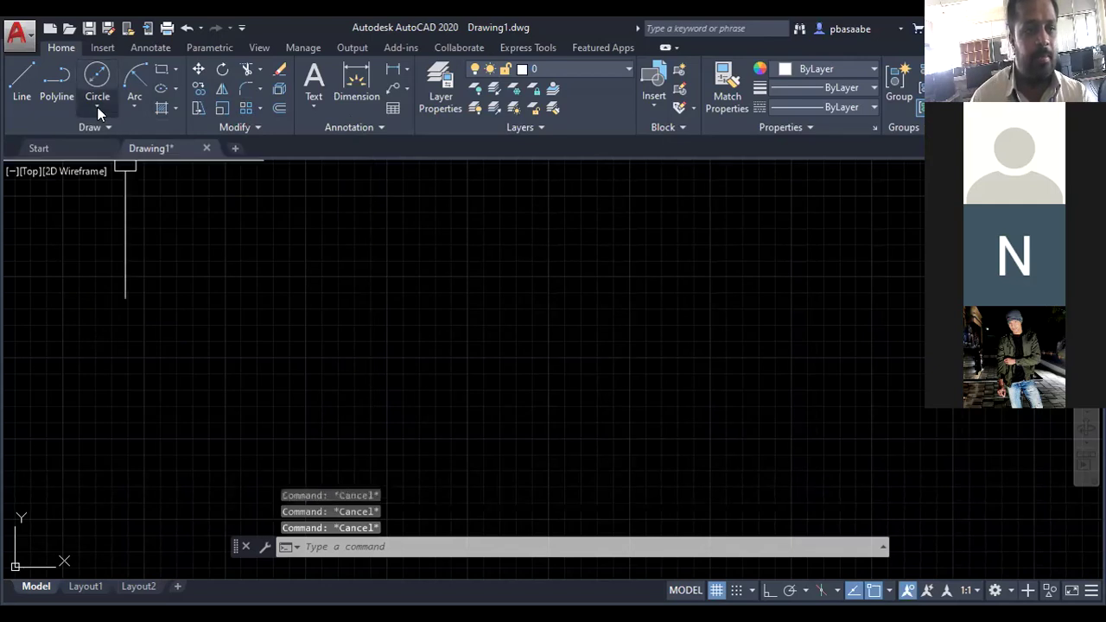
pyautogui.click(98, 107)
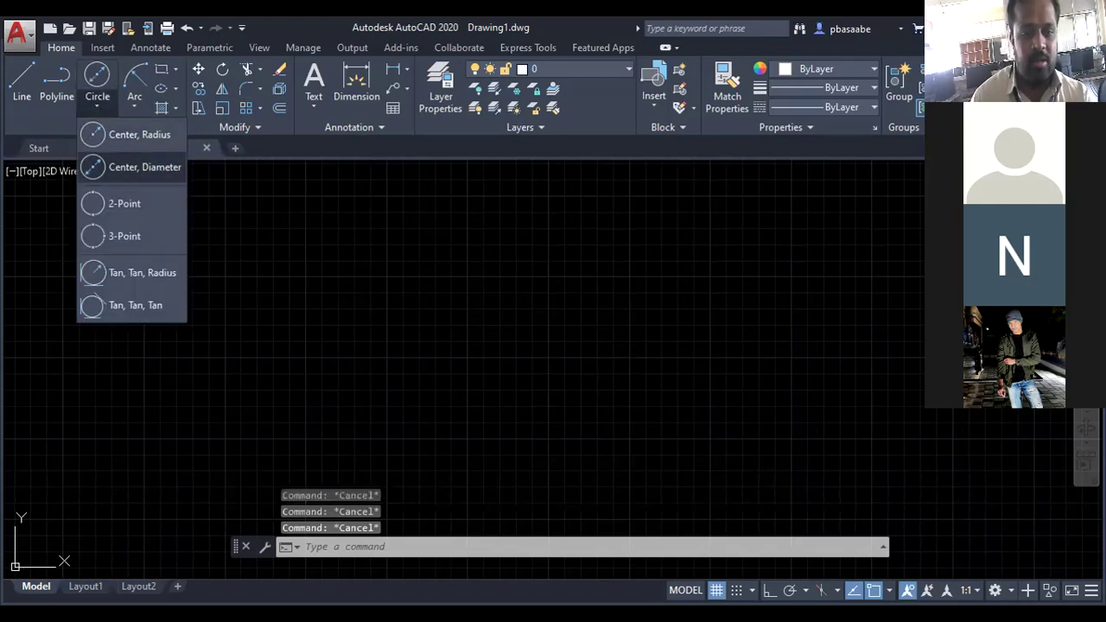
pyautogui.click(138, 166)
pyautogui.click(361, 328)
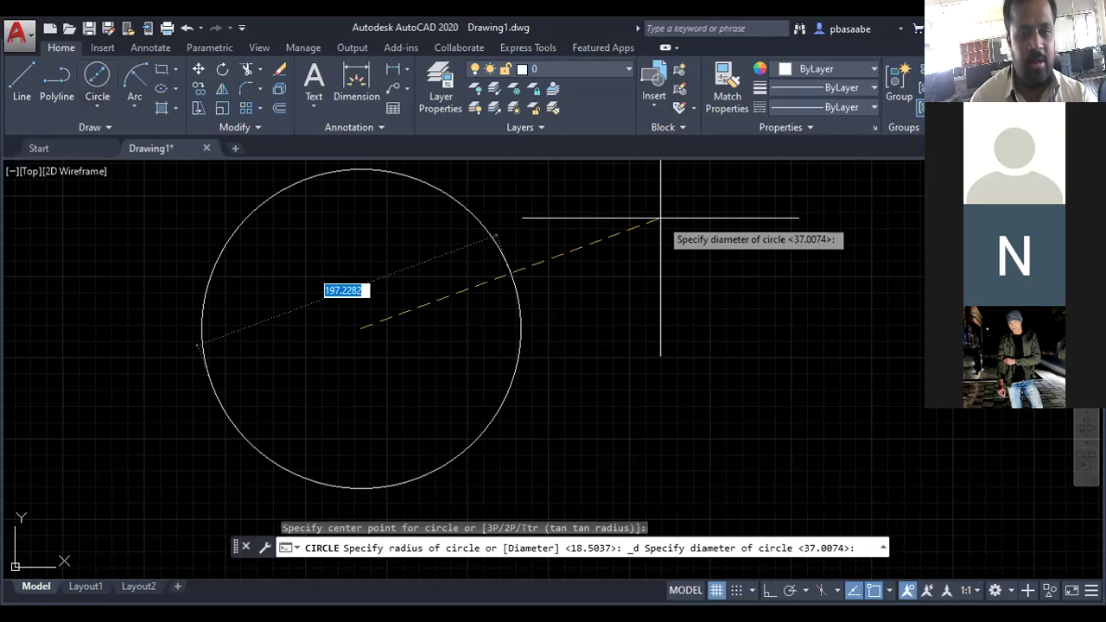
pyautogui.press('Escape')
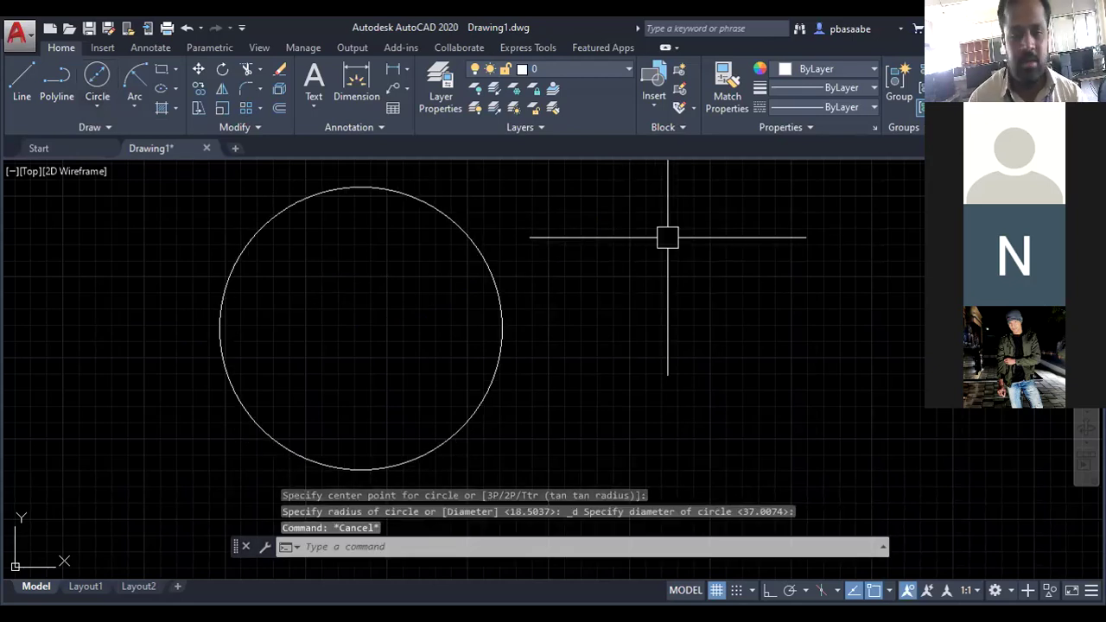
# Pan the view slightly right and down, then start a Center, Radius circle
pyautogui.press('p')
pyautogui.press('Return')
pyautogui.moveTo(473, 321); pyautogui.dragTo(555, 311)
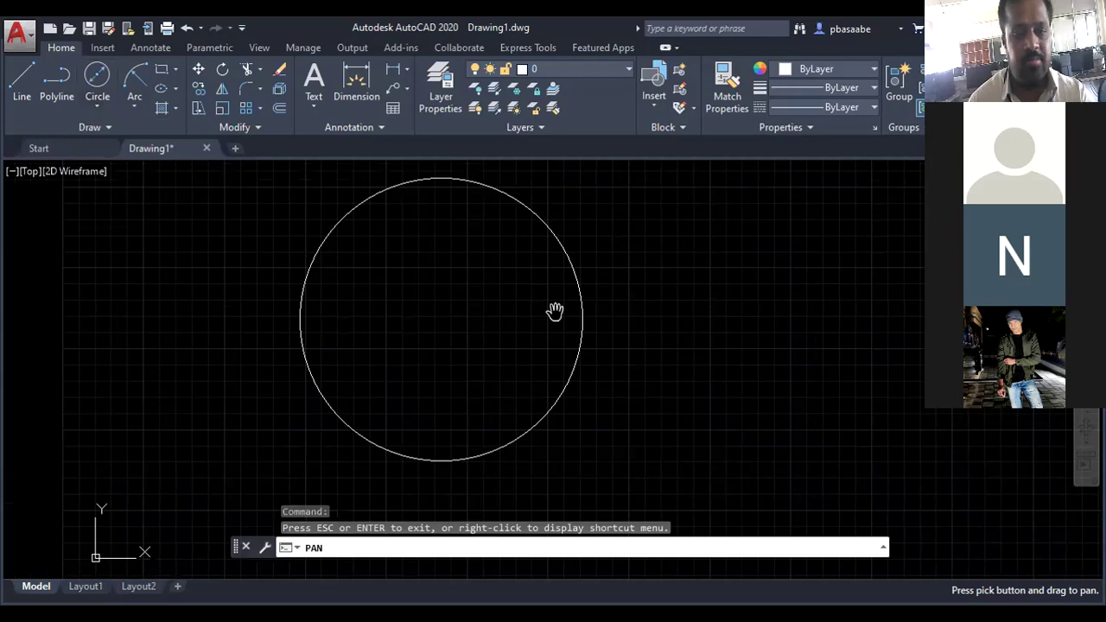
pyautogui.press('Escape')
pyautogui.click(555, 313)
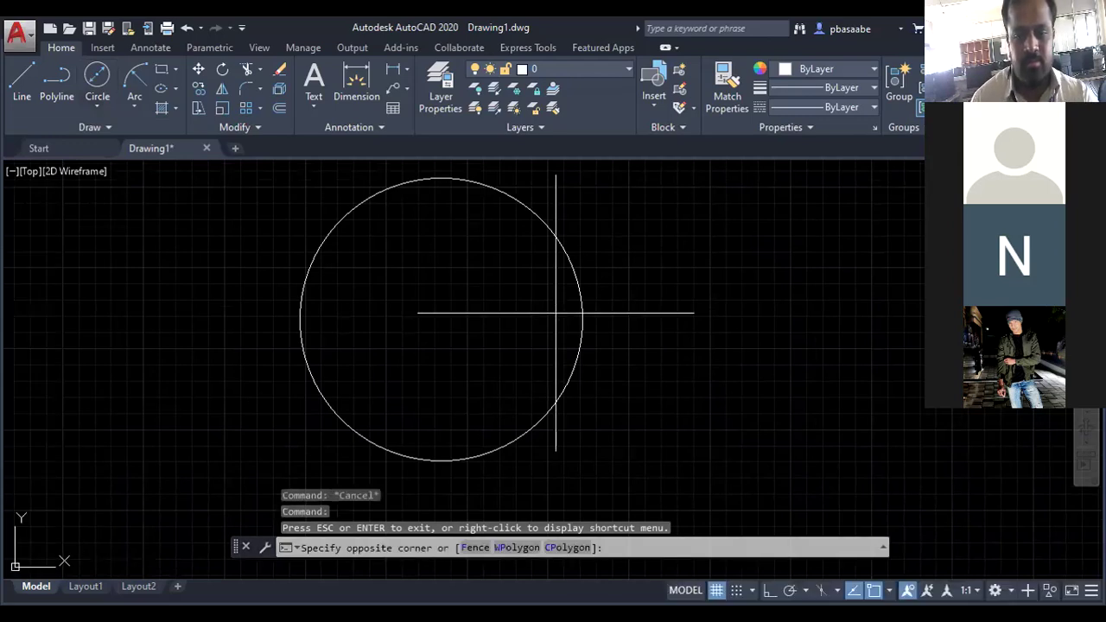
pyautogui.press('Escape')
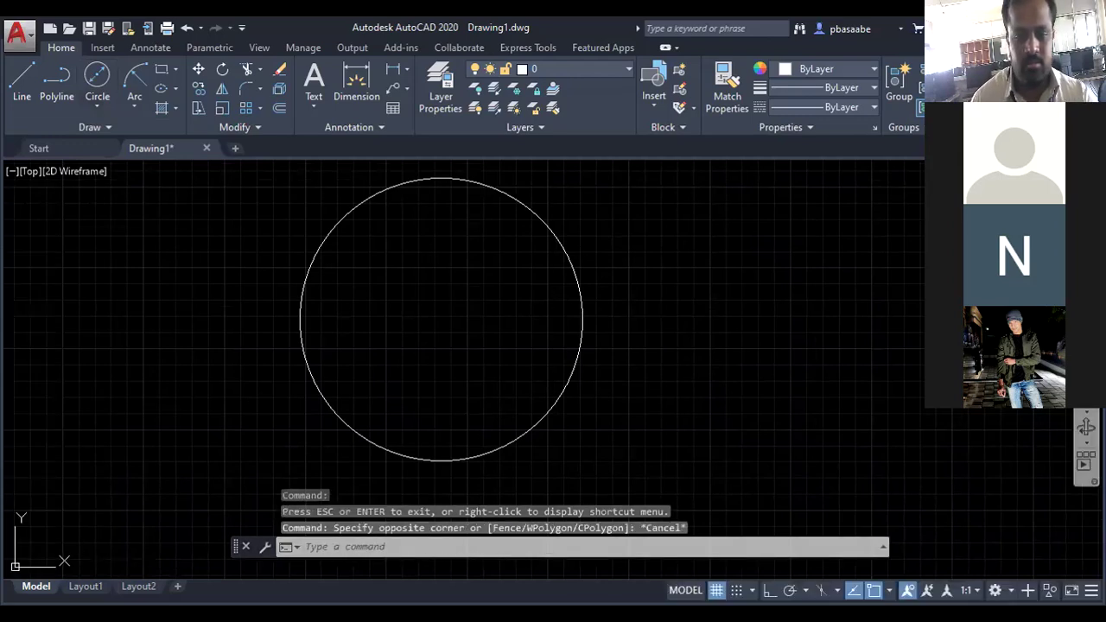
pyautogui.press('p')
pyautogui.press('Return')
pyautogui.moveTo(541, 369); pyautogui.dragTo(529, 390)
pyautogui.press('Escape')
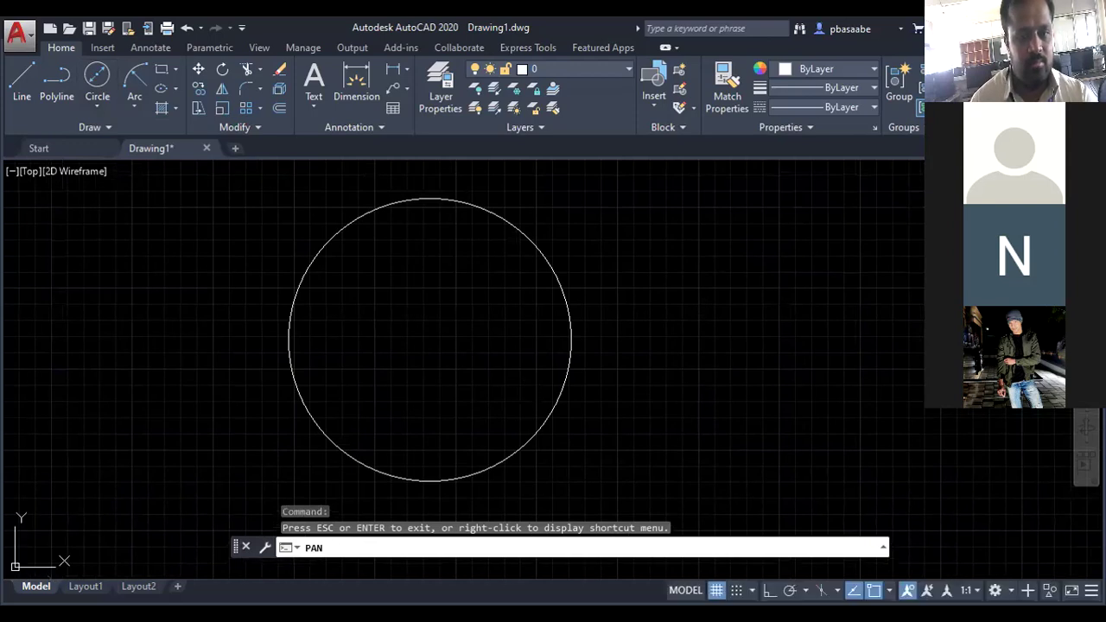
pyautogui.click(92, 106)
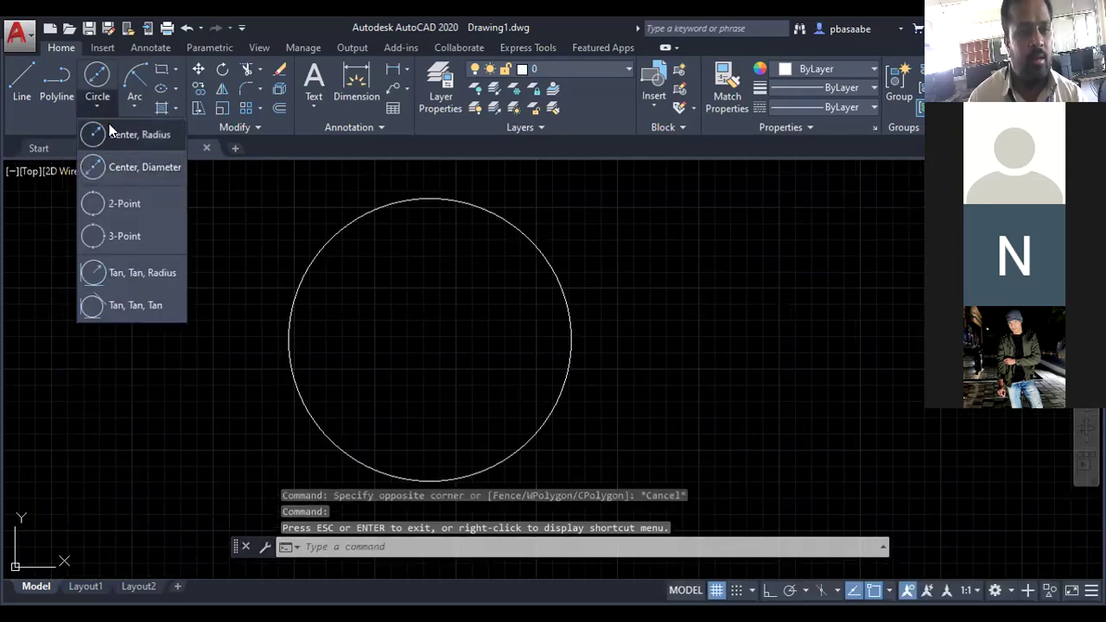
pyautogui.click(109, 135)
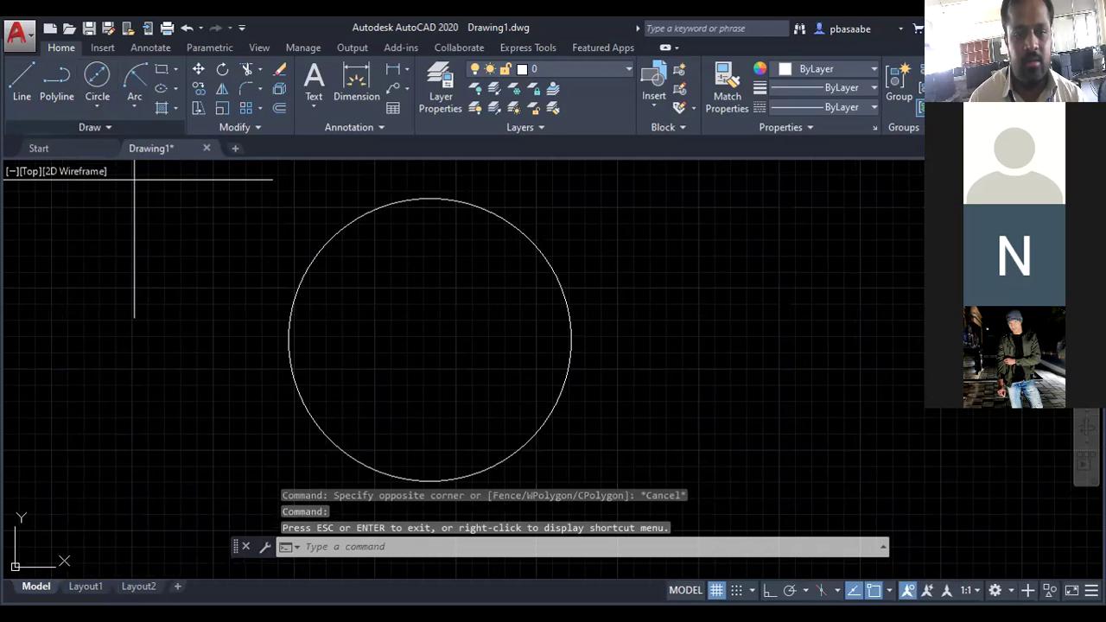
# Centre the new circle on the large circle's top point, then cancel the unfinished circle
pyautogui.click(429, 198)
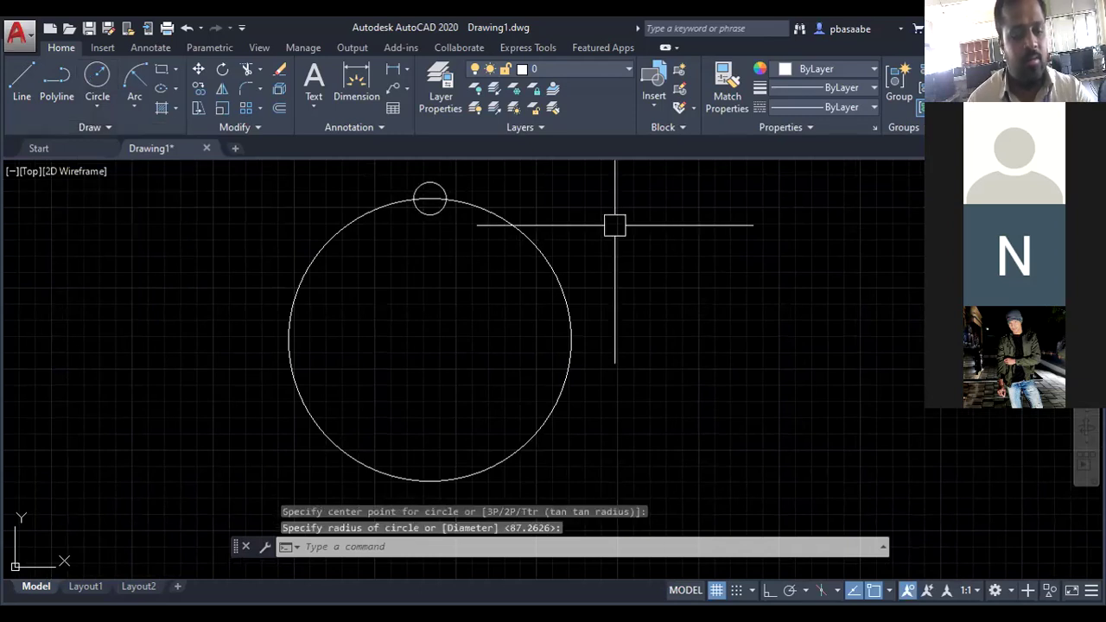
pyautogui.press('Escape')
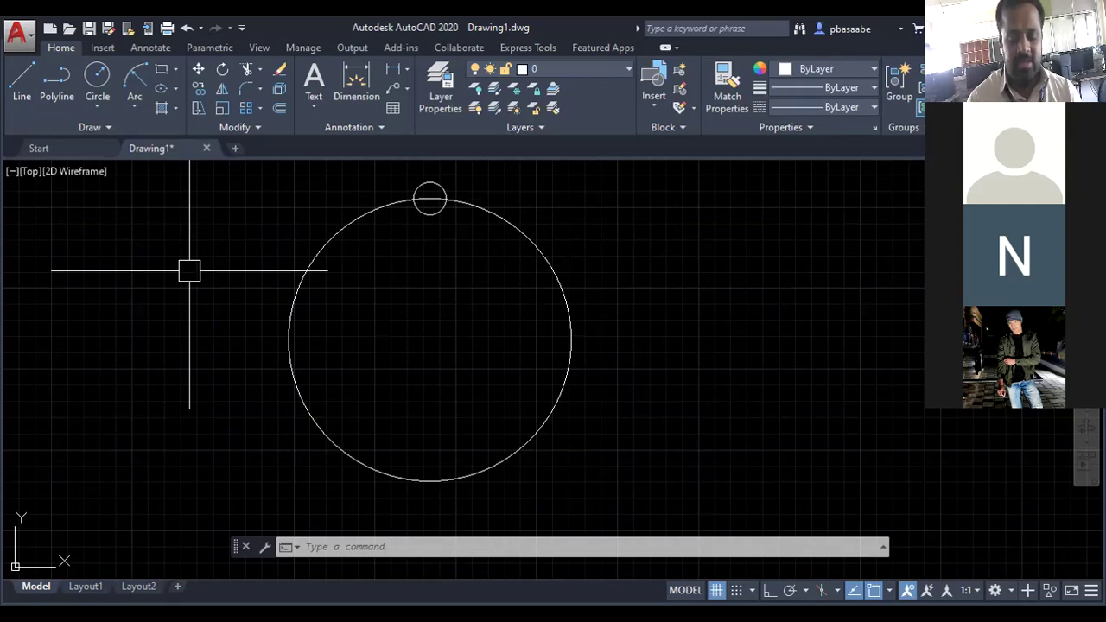
# Start a polar array of the large circle about its centre, then cancel it
pyautogui.click(260, 109)
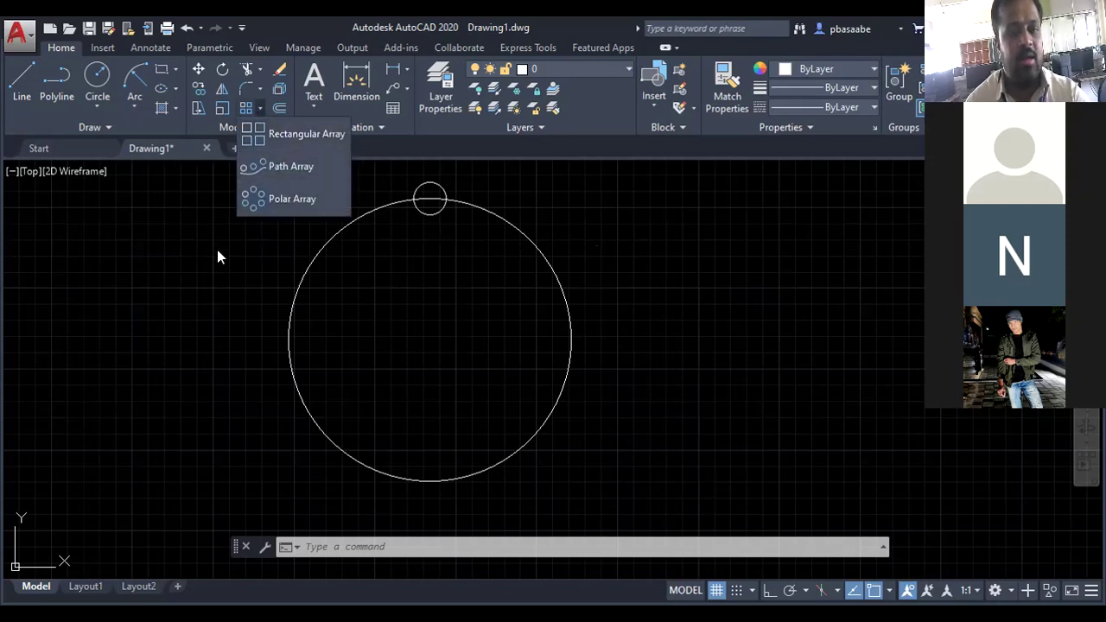
pyautogui.press('Escape')
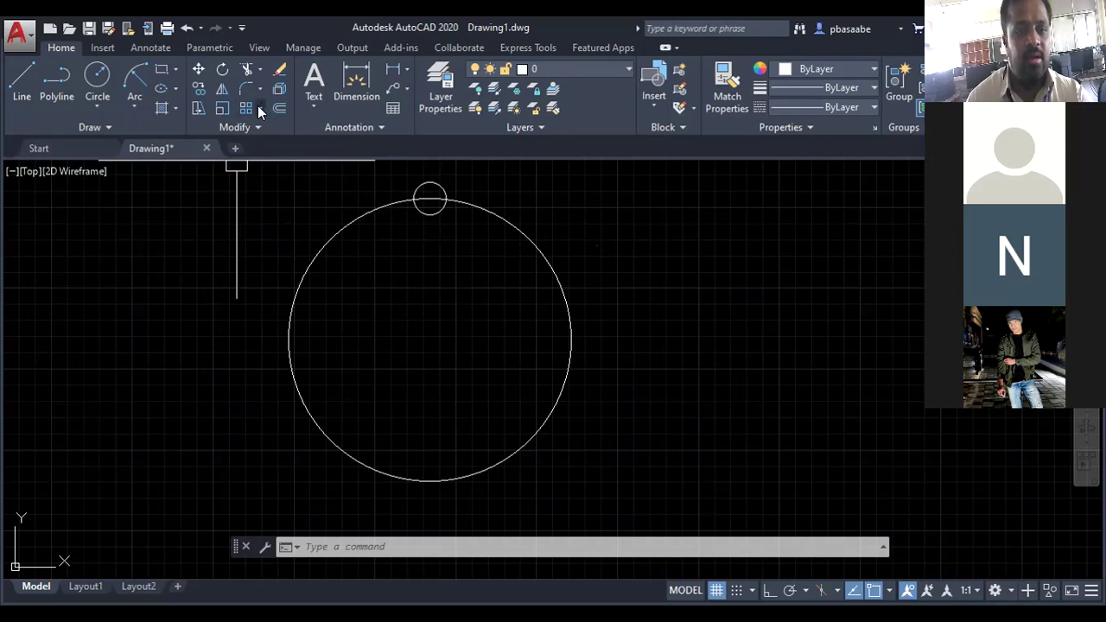
pyautogui.click(258, 108)
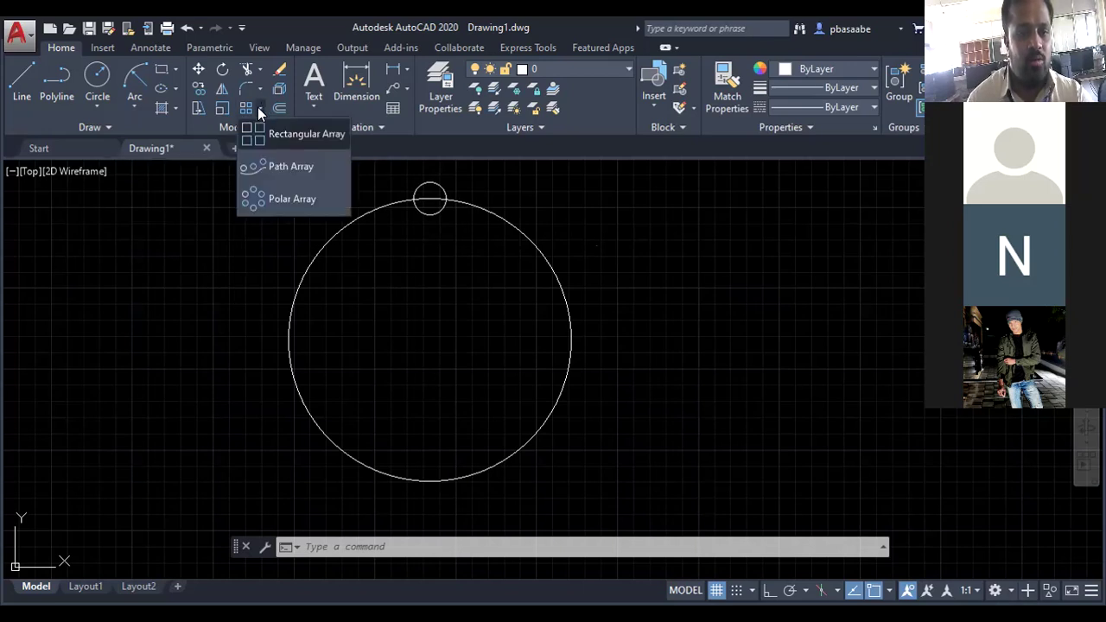
pyautogui.click(279, 200)
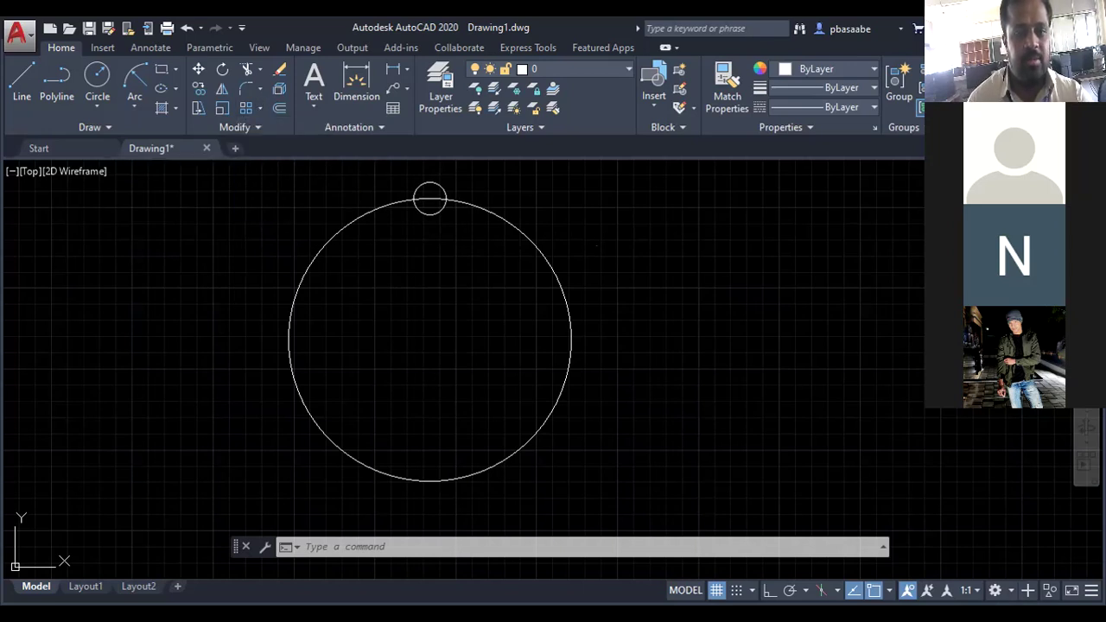
pyautogui.click(469, 203)
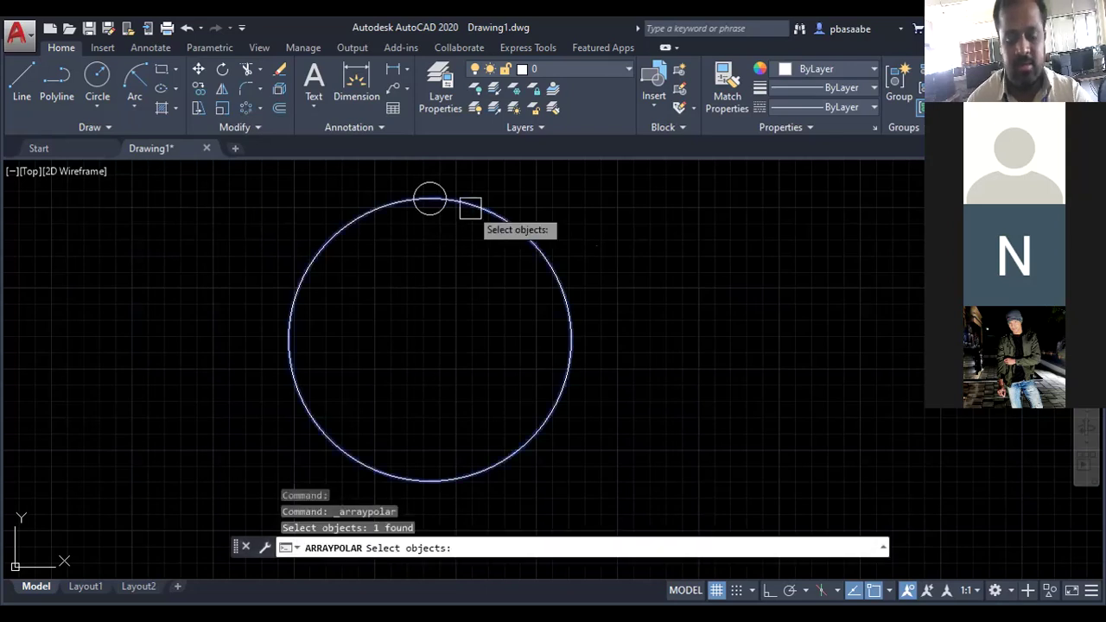
pyautogui.press('Return')
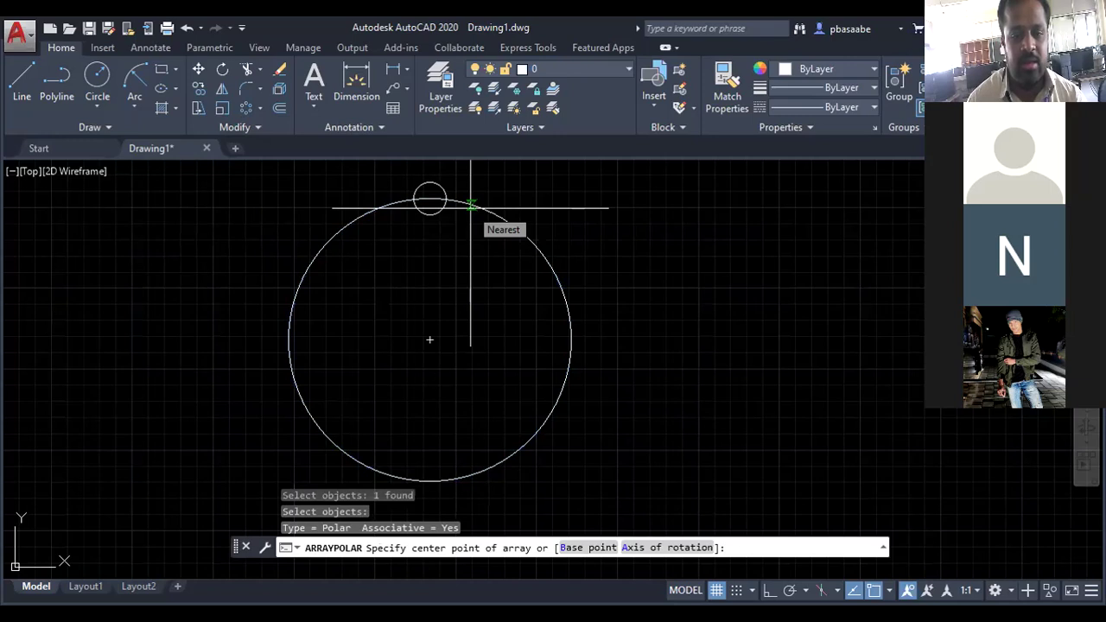
pyautogui.click(430, 339)
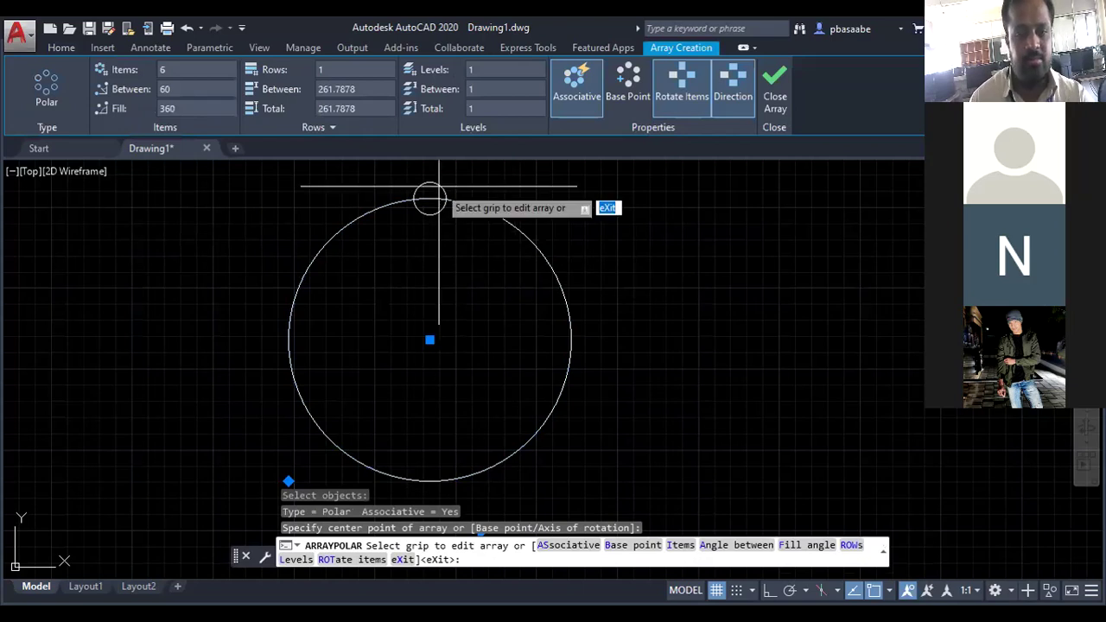
pyautogui.press('Escape')
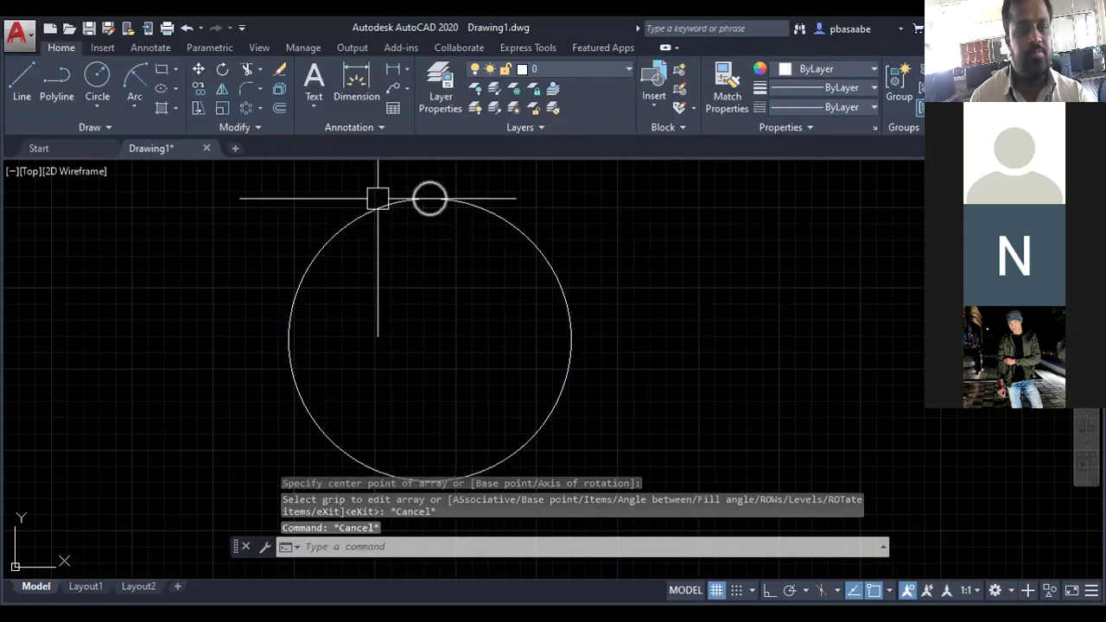
# Restart the Polar Array command so it waits for objects
pyautogui.click(258, 108)
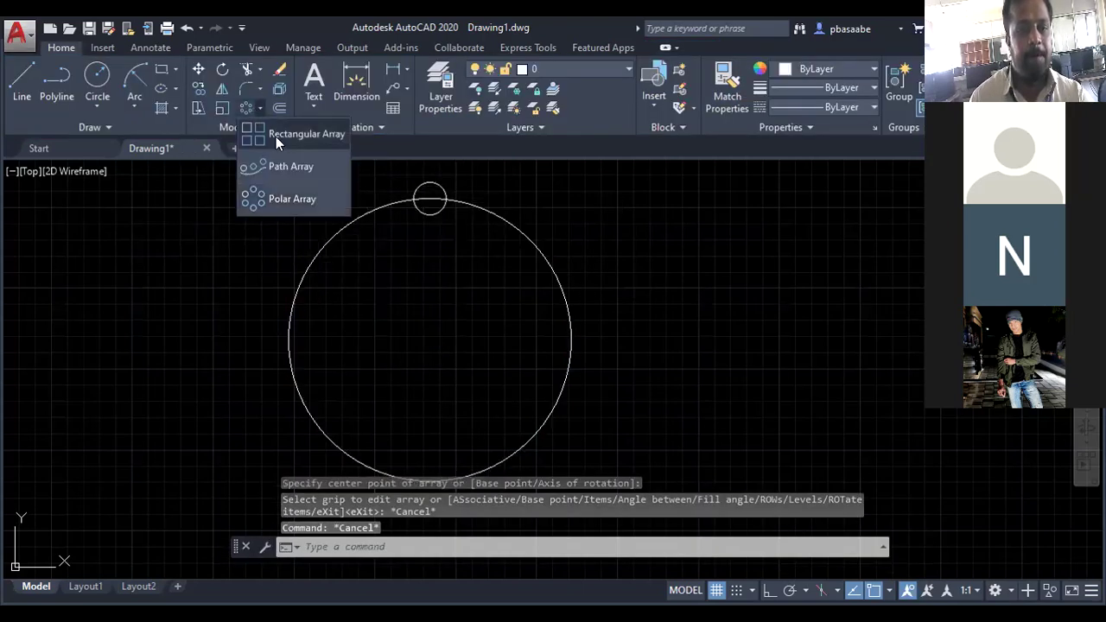
pyautogui.click(270, 197)
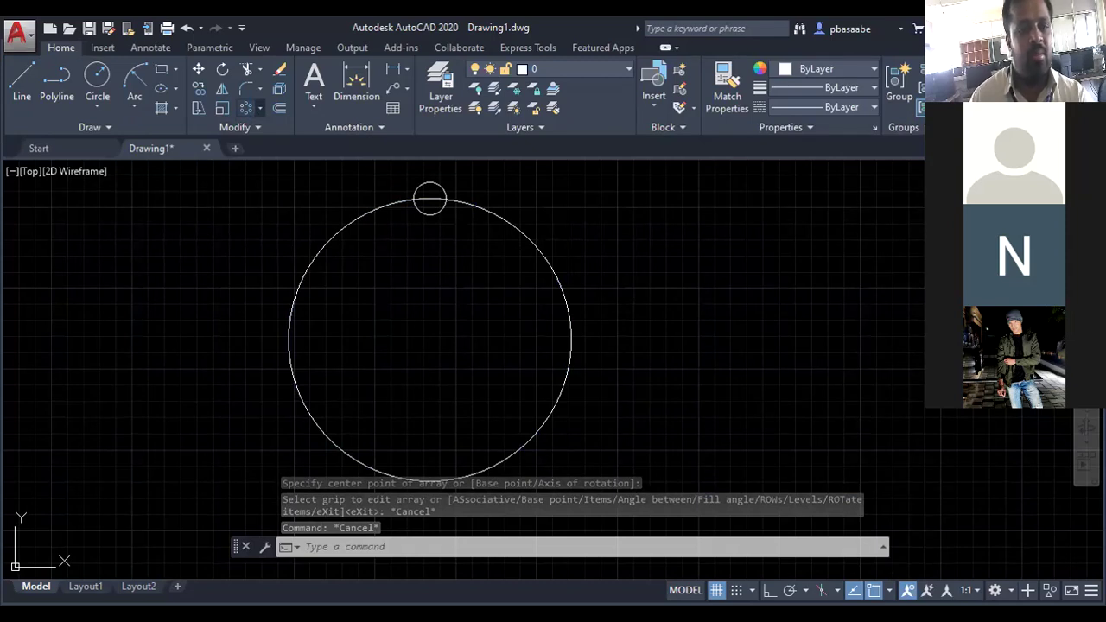
pyautogui.press('Escape')
pyautogui.press('Escape')
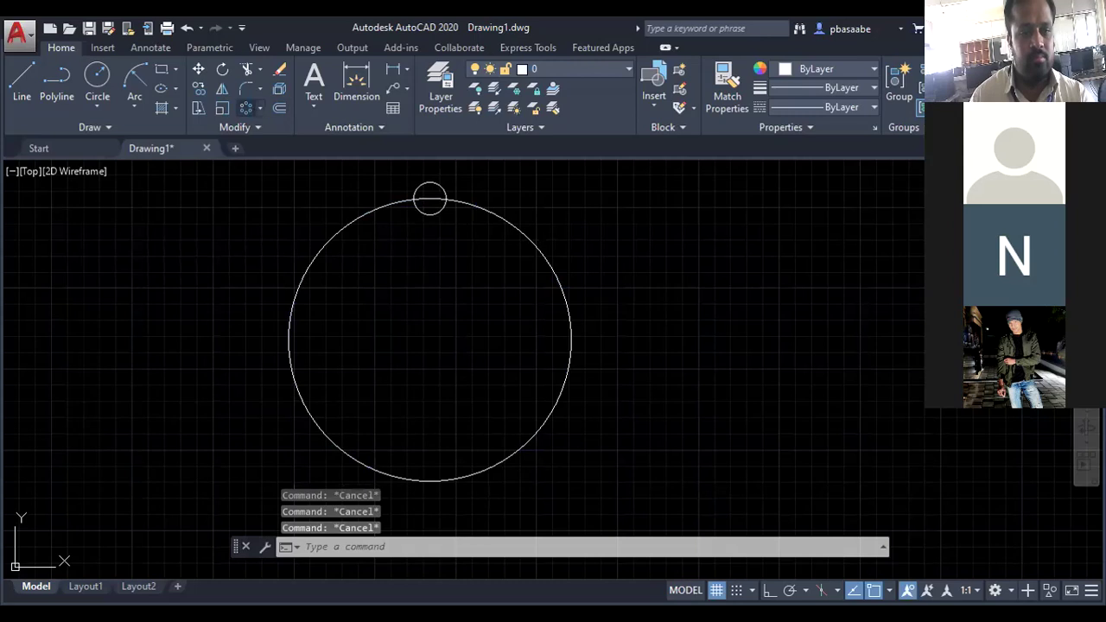
pyautogui.click(261, 107)
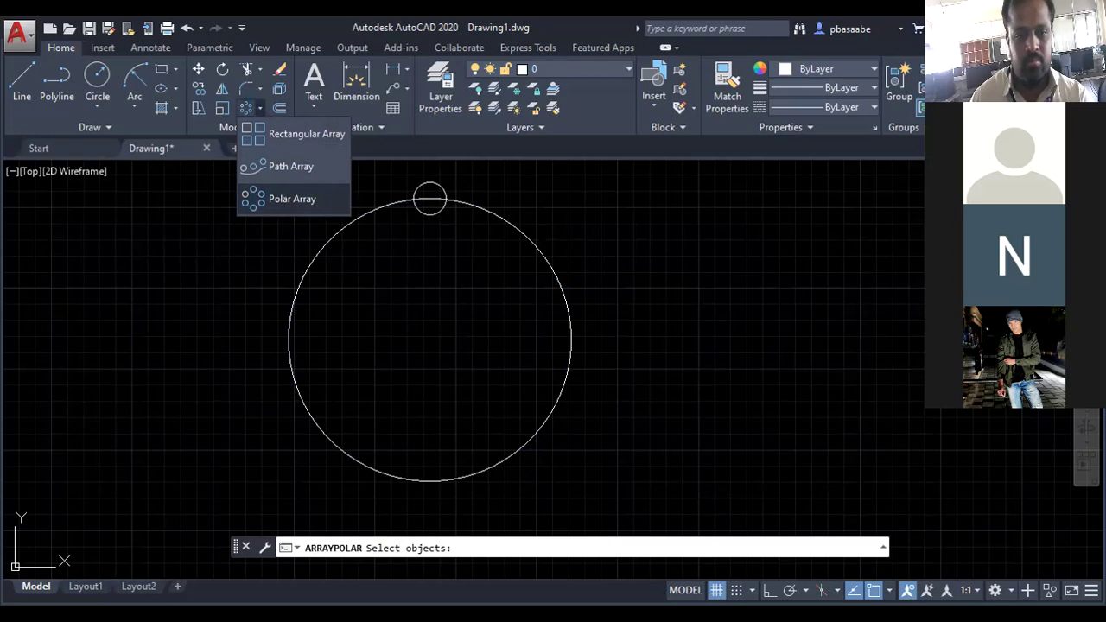
# Centre the polar array on the circle's centre, set Items to 10, then exit the command
pyautogui.click(429, 340)
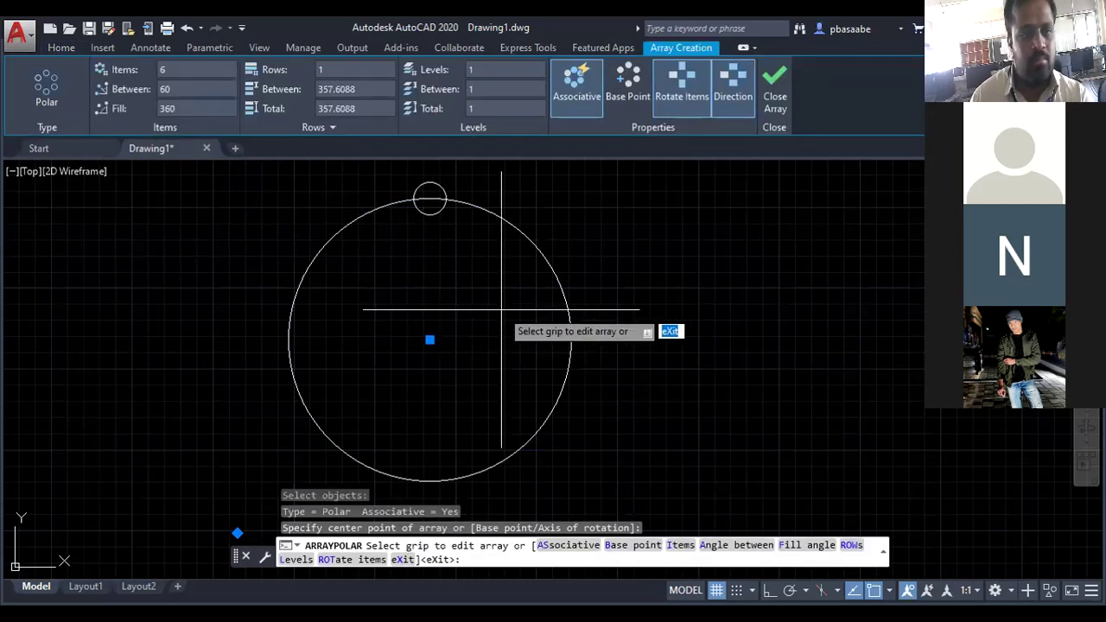
pyautogui.click(193, 69)
pyautogui.press('BackSpace')
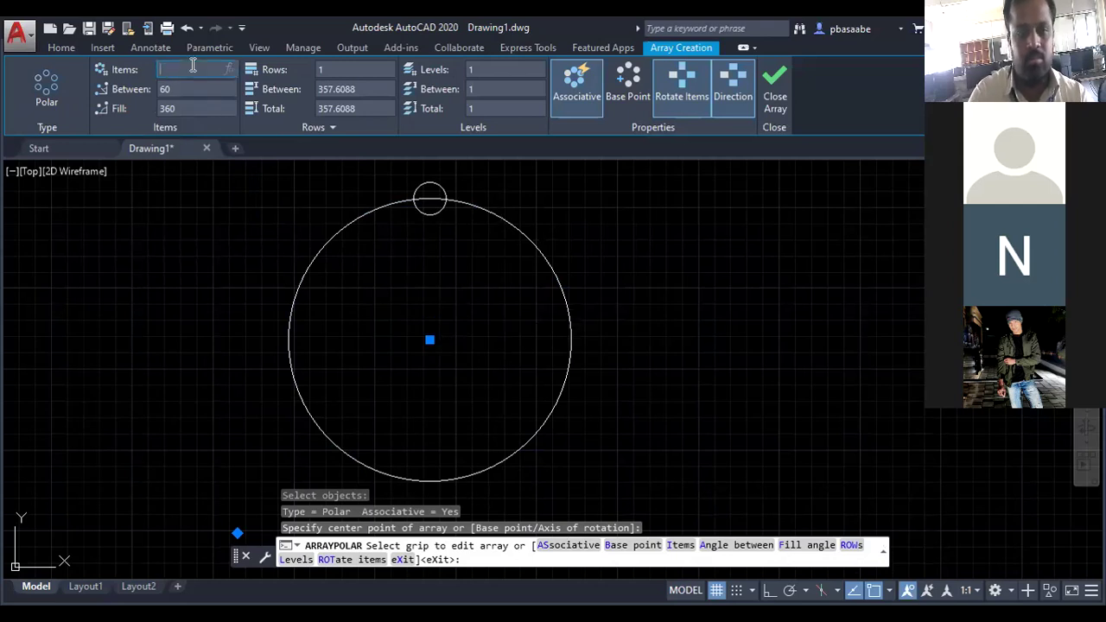
pyautogui.write('10')
pyautogui.press('Return')
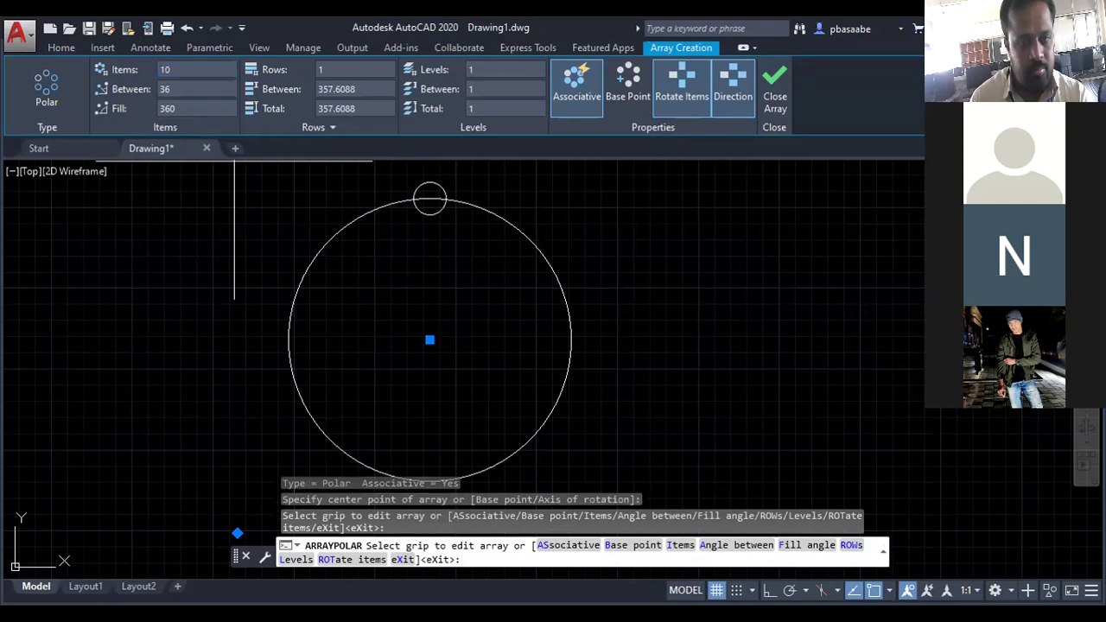
pyautogui.press('Escape')
pyautogui.press('Escape')
pyautogui.press('Escape')
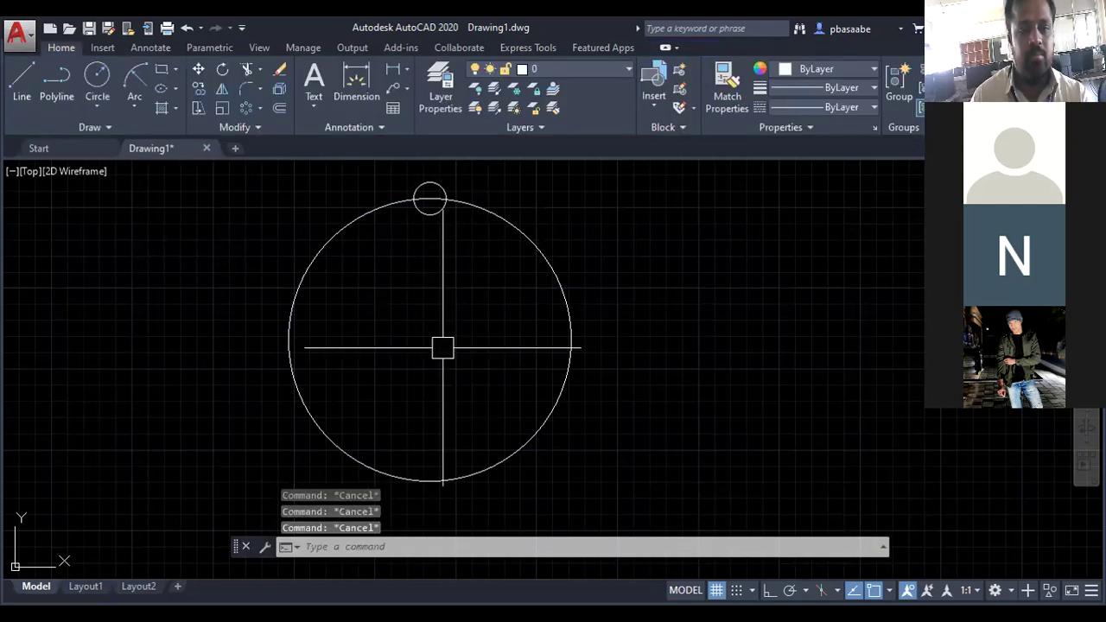
# Polar-array the large circle around its own centre: 6 items, 60° apart over 360°
pyautogui.click(259, 107)
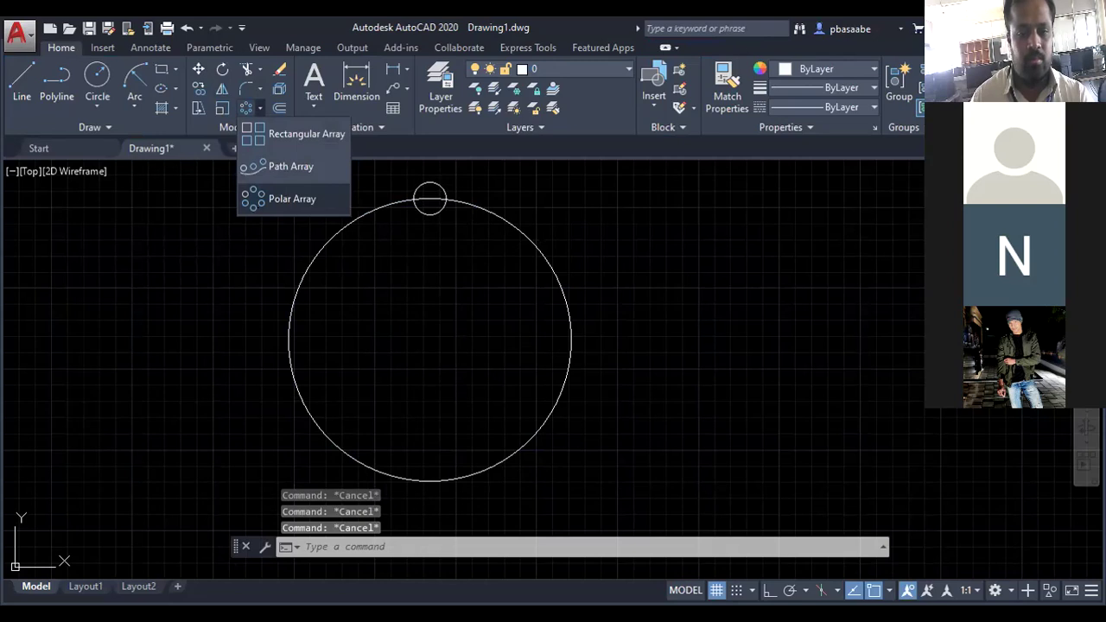
pyautogui.click(285, 198)
pyautogui.click(560, 297)
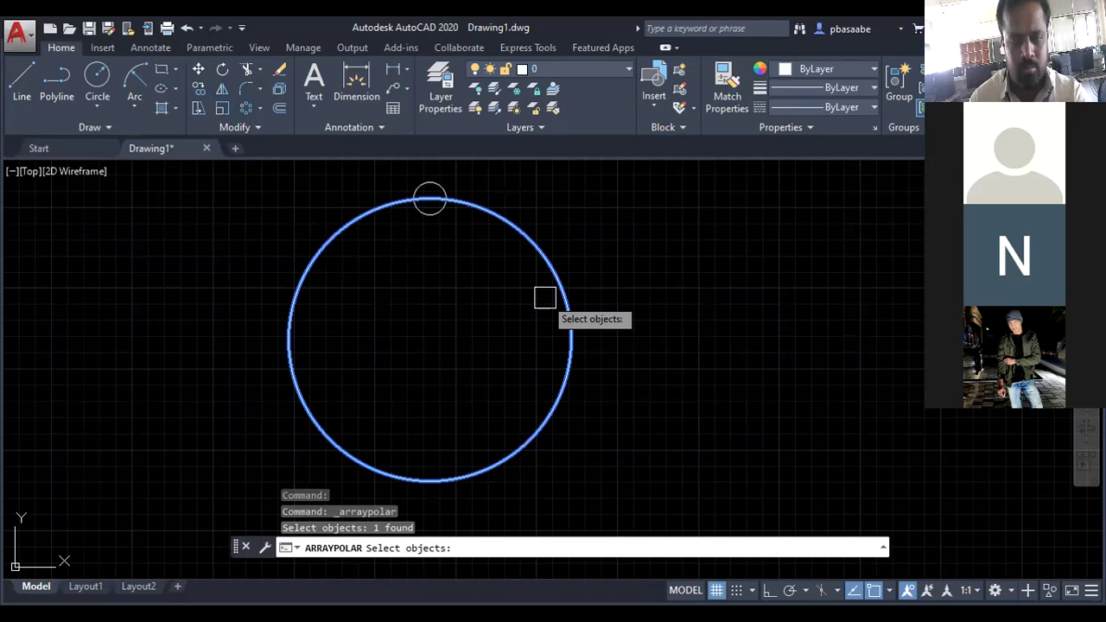
pyautogui.press('Return')
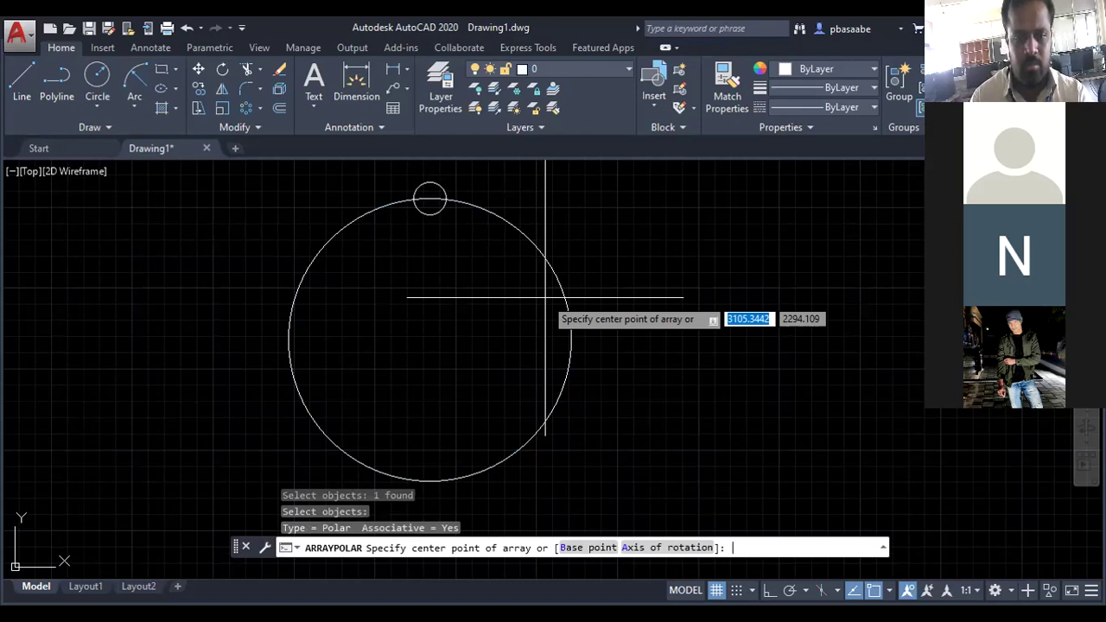
pyautogui.click(429, 340)
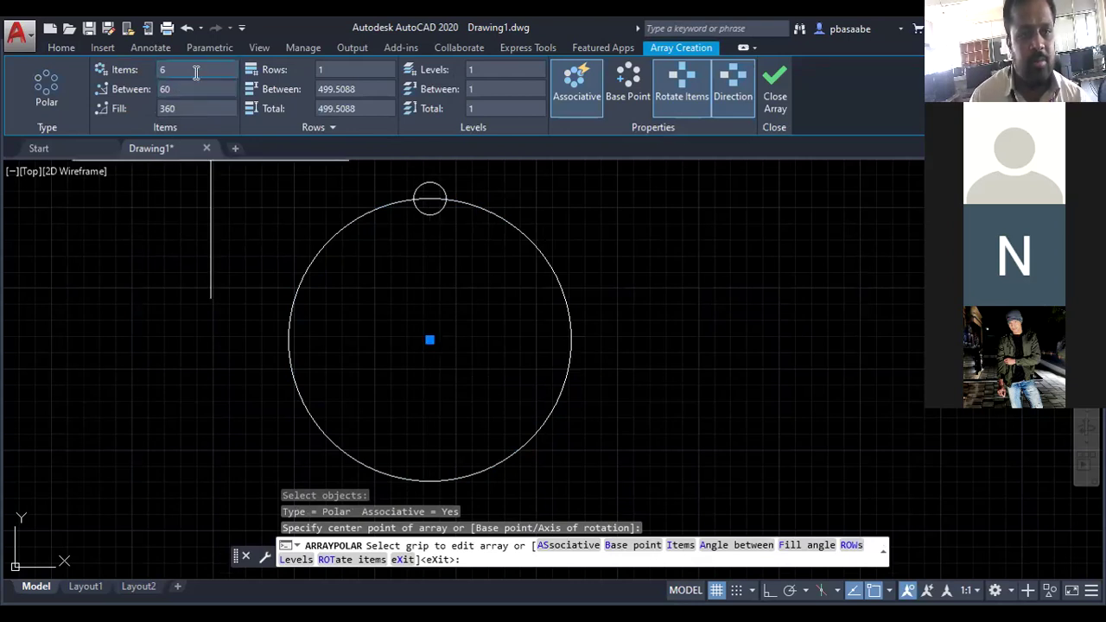
pyautogui.moveTo(196, 69)
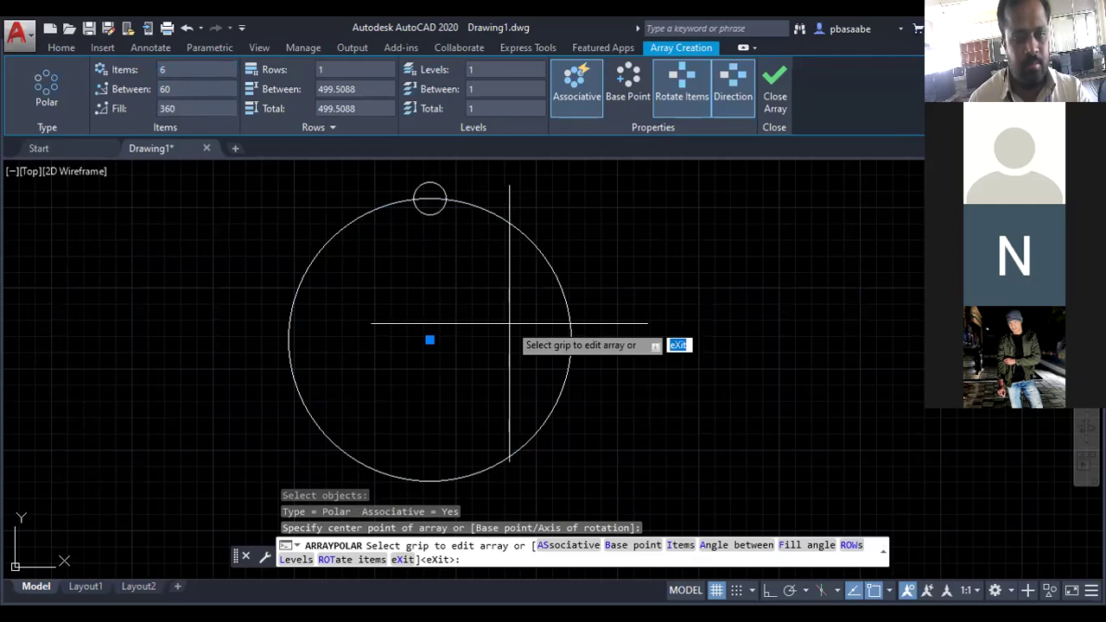
pyautogui.press('Escape')
pyautogui.hotkey('ctrl', 'a')
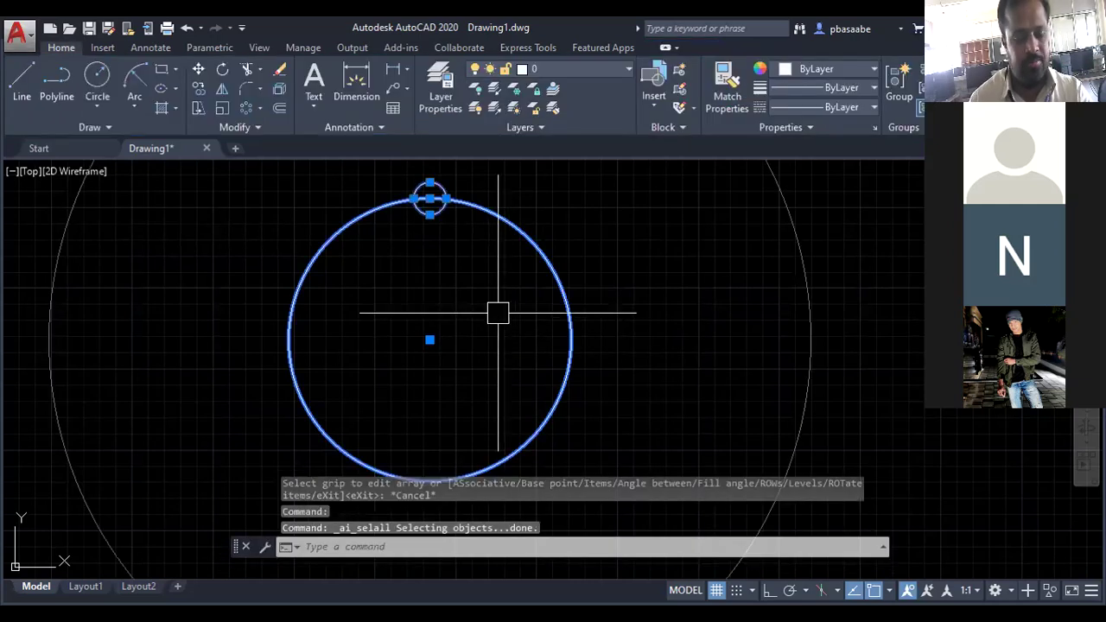
# Select all and delete the circles and polar array, undoing once and deleting again until empty
pyautogui.press('Escape')
pyautogui.press('Escape')
pyautogui.press('Escape')
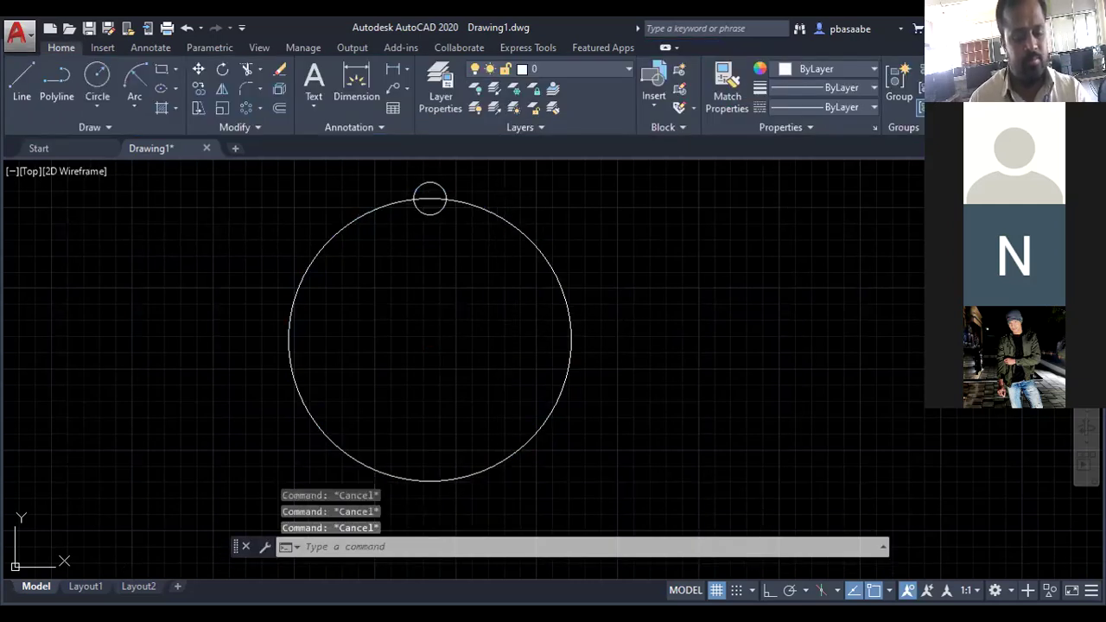
pyautogui.hotkey('ctrl', 'a')
pyautogui.press('Delete')
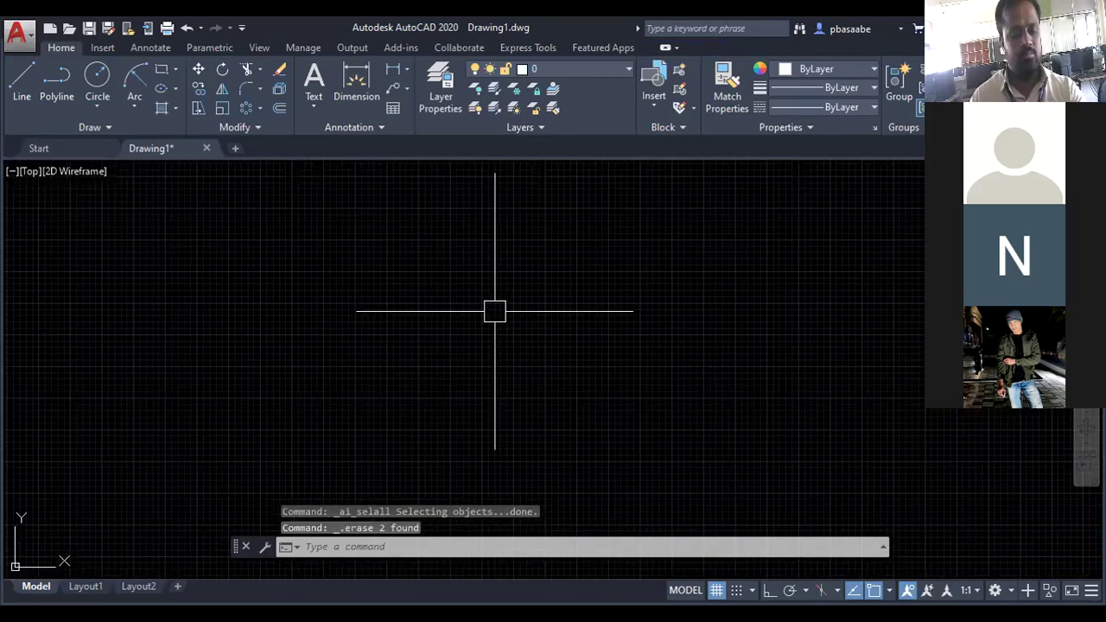
pyautogui.hotkey('ctrl', 'z')
pyautogui.hotkey('ctrl', 'z')
pyautogui.hotkey('ctrl', 'z')
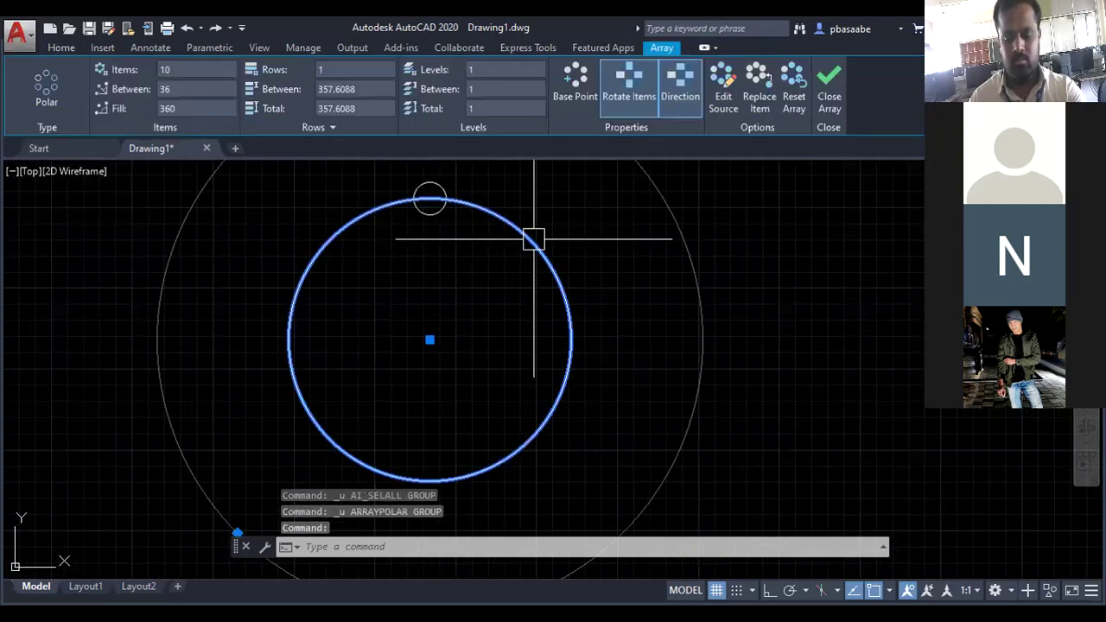
pyautogui.press('Delete')
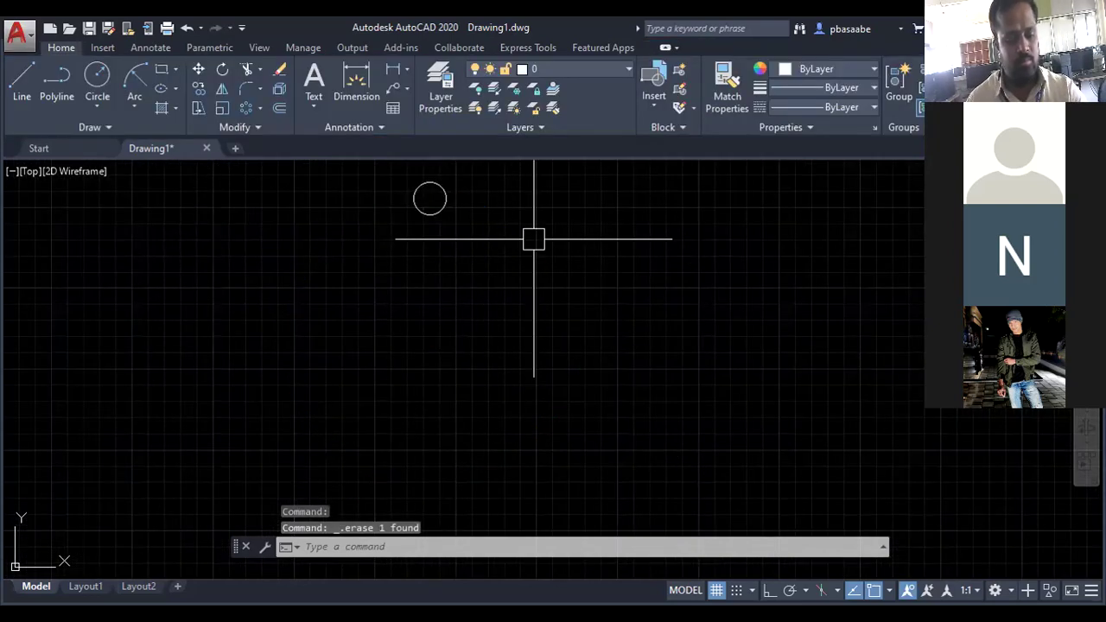
pyautogui.hotkey('ctrl', 'a')
pyautogui.press('Delete')
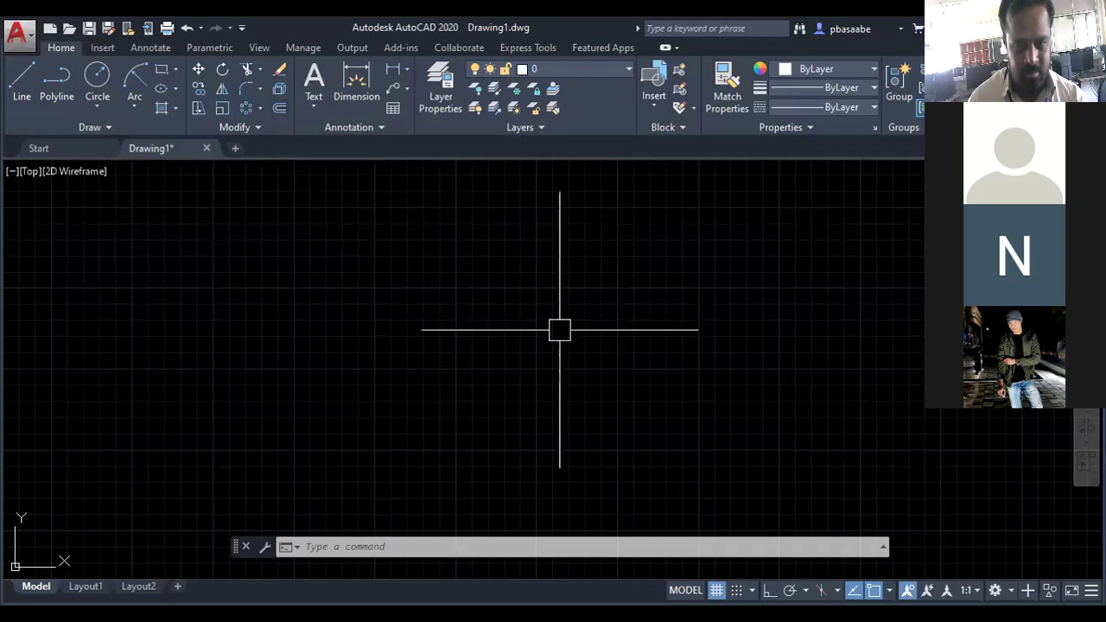
# Abandon a started line and erase any leftover objects
pyautogui.click(23, 79)
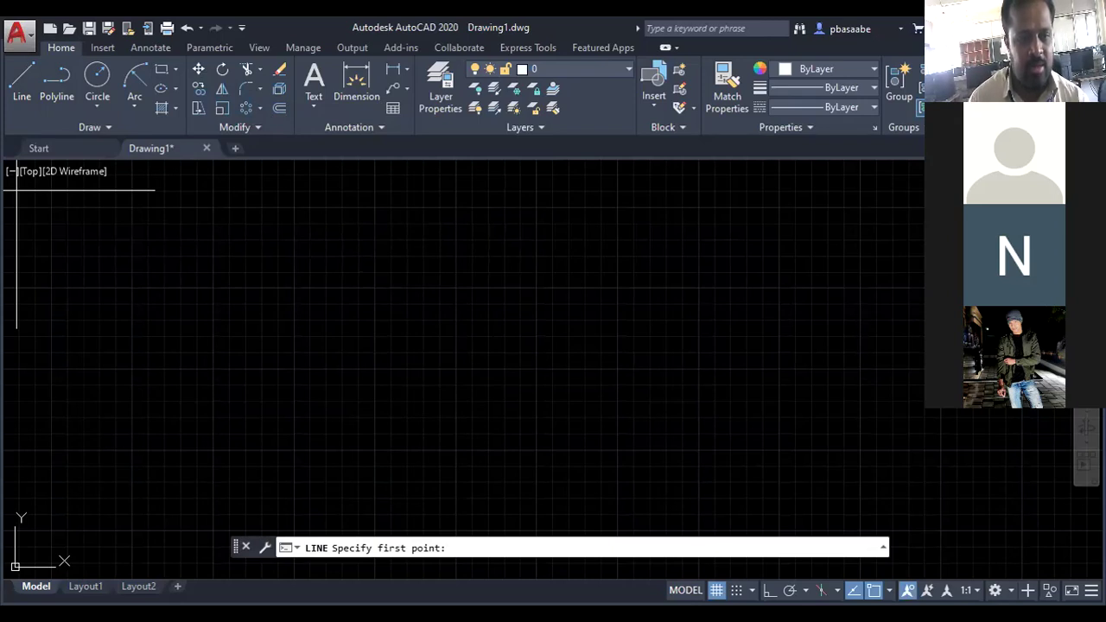
pyautogui.click(213, 445)
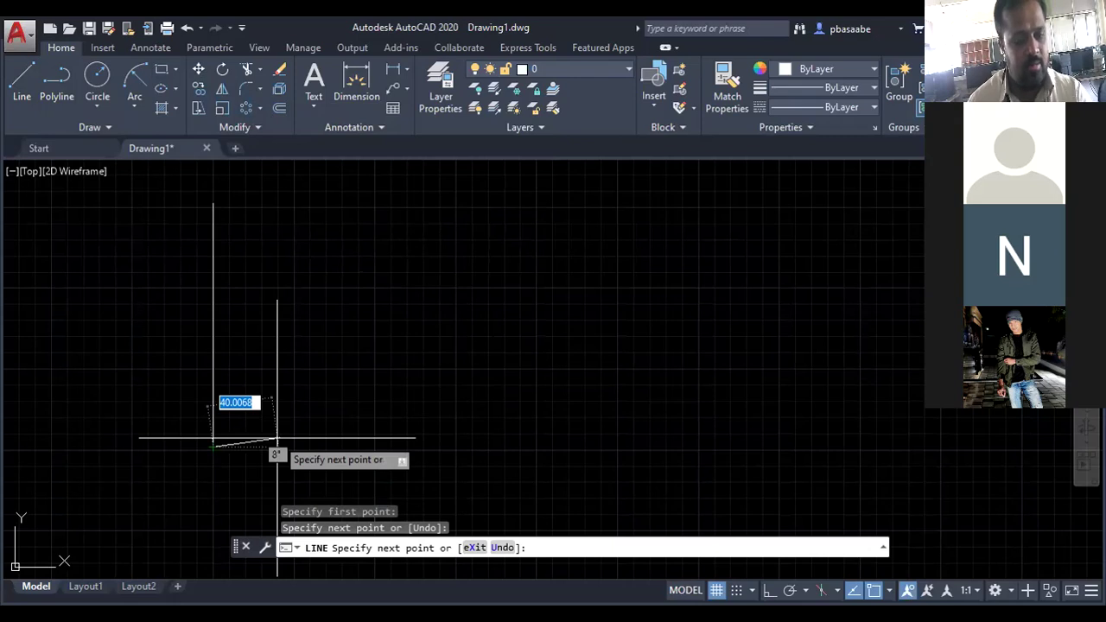
pyautogui.press('Escape')
pyautogui.hotkey('ctrl', 'a')
pyautogui.press('Delete')
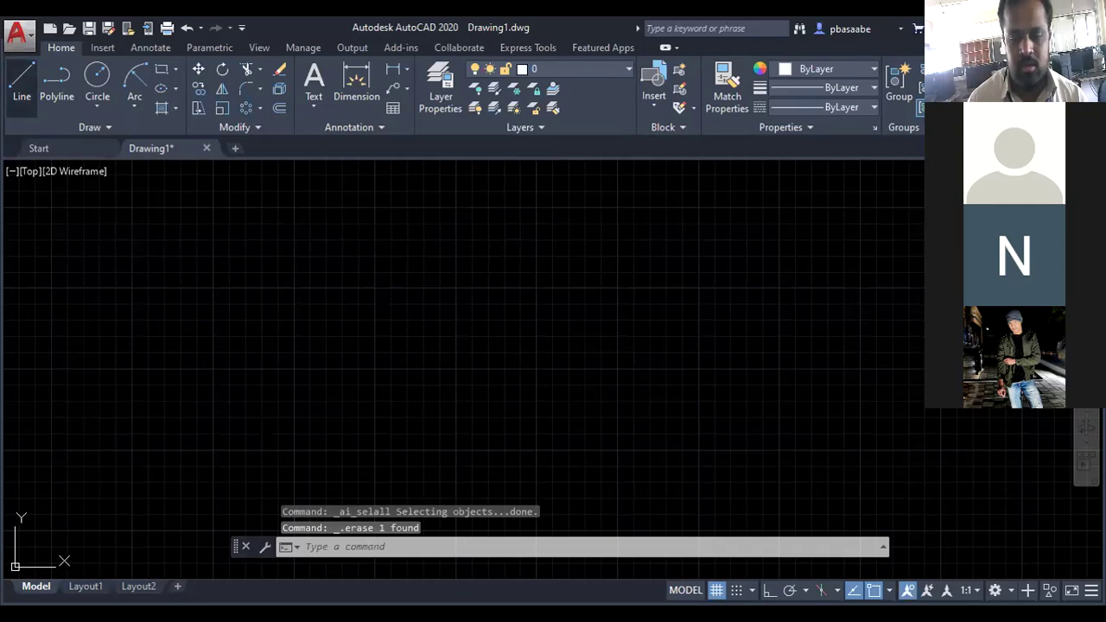
# Draw a 60-unit vertical line with Ortho (F8) on, then zoom and pan to centre it
pyautogui.click(22, 82)
pyautogui.click(220, 206)
pyautogui.press('F8')
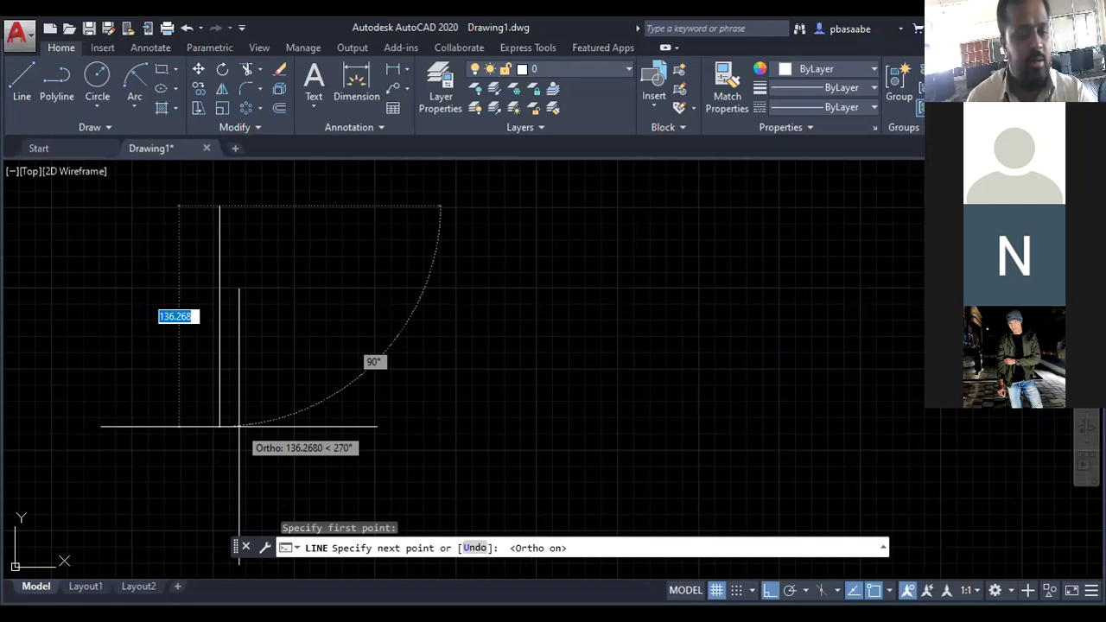
pyautogui.write('60')
pyautogui.press('Return')
pyautogui.press('Escape')
pyautogui.scroll(1, 177, 237)
pyautogui.scroll(1, 284, 222)
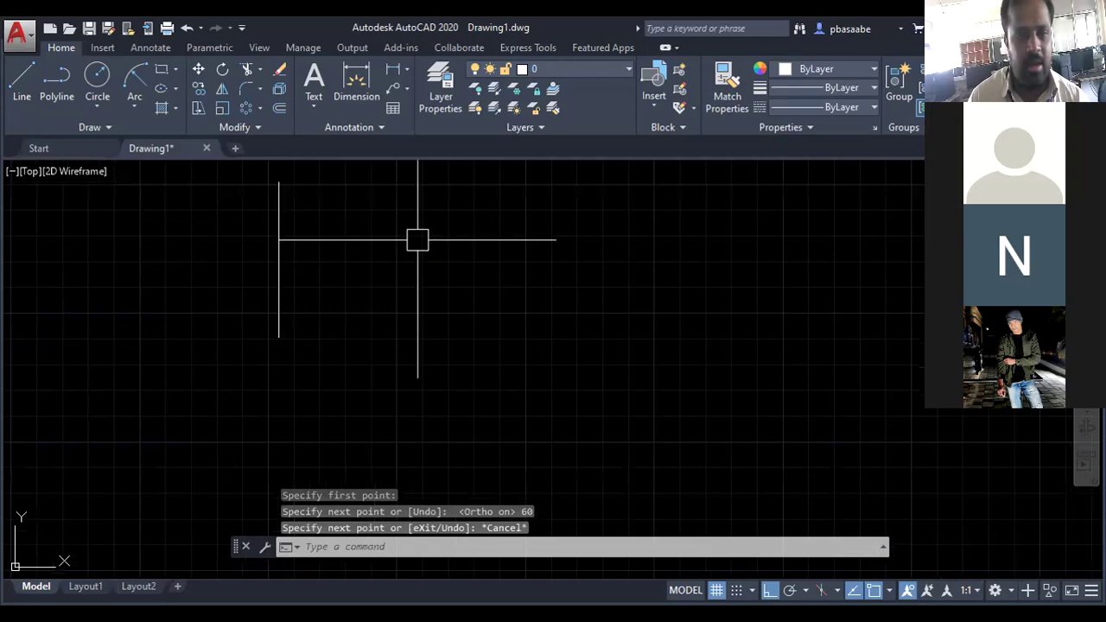
pyautogui.write('p')
pyautogui.press('Return')
pyautogui.scroll(1, 234, 299)
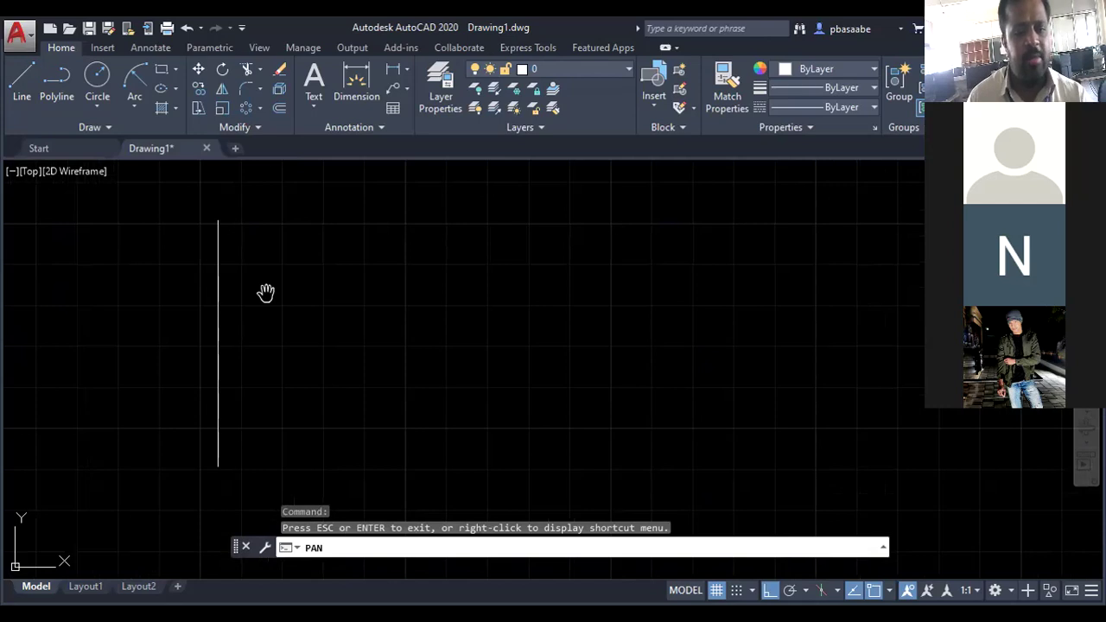
# Offset the vertical line by 20 units to create parallel copies beside it
pyautogui.press('Escape')
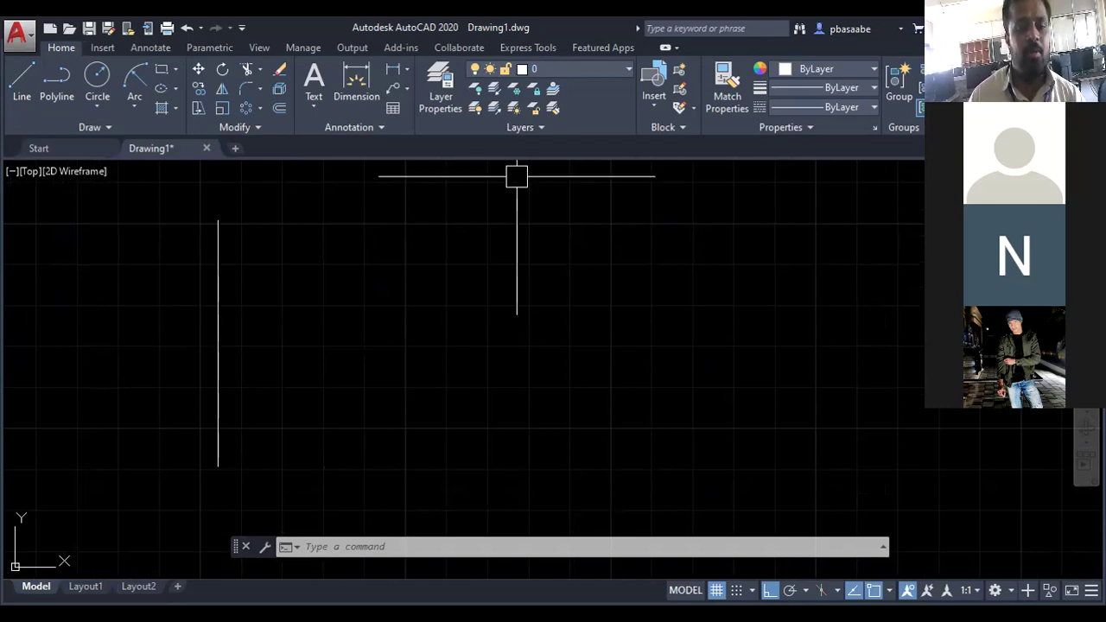
pyautogui.click(279, 107)
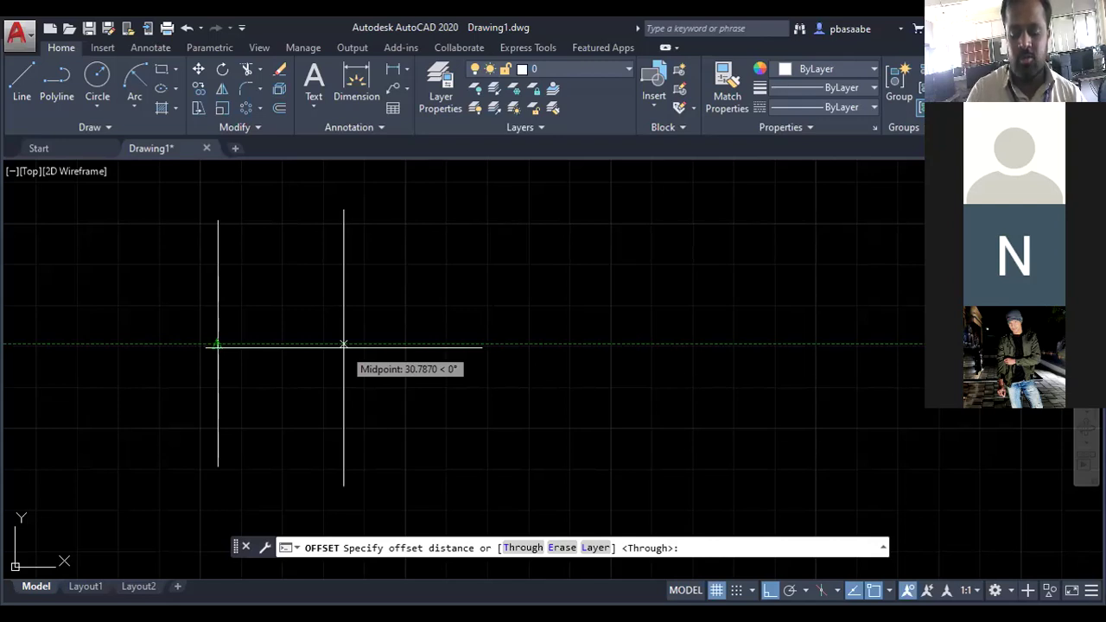
pyautogui.write('20')
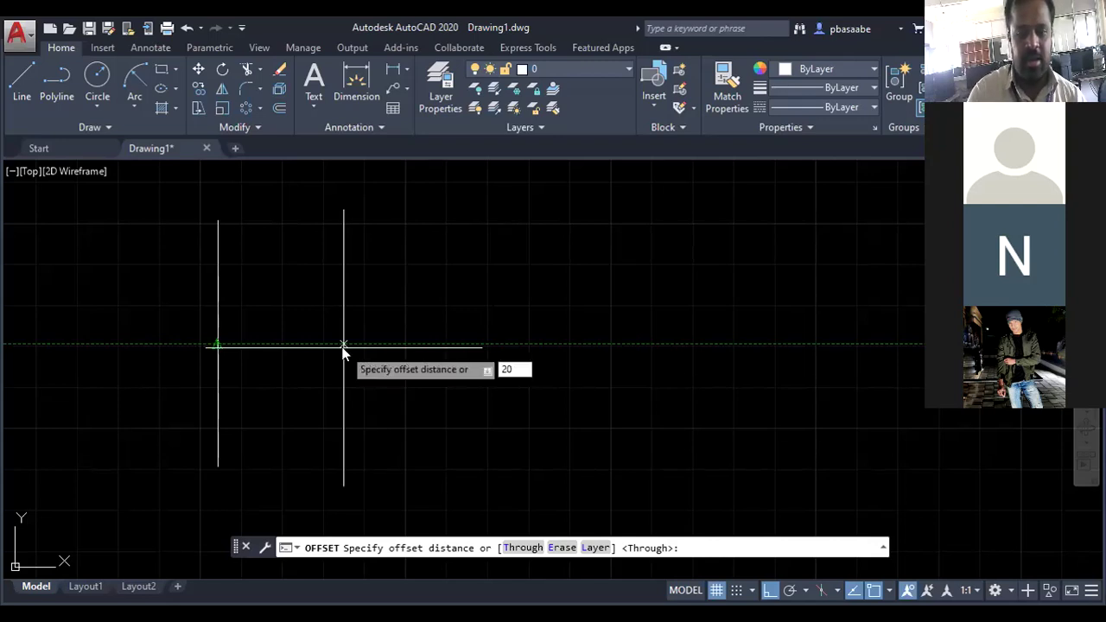
pyautogui.press('Return')
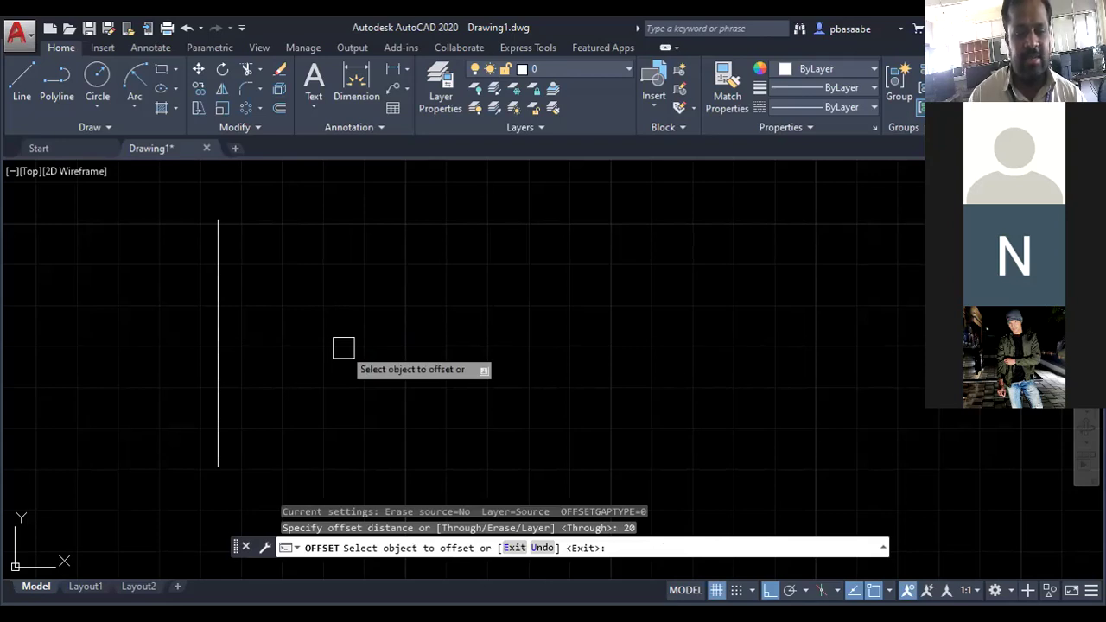
pyautogui.click(218, 346)
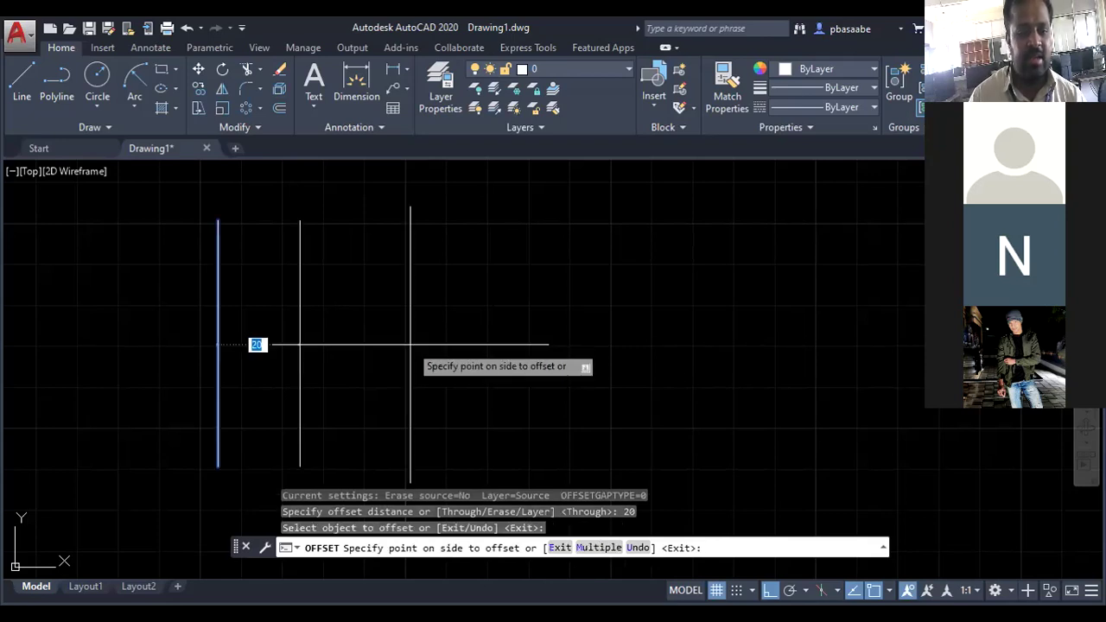
pyautogui.click(410, 345)
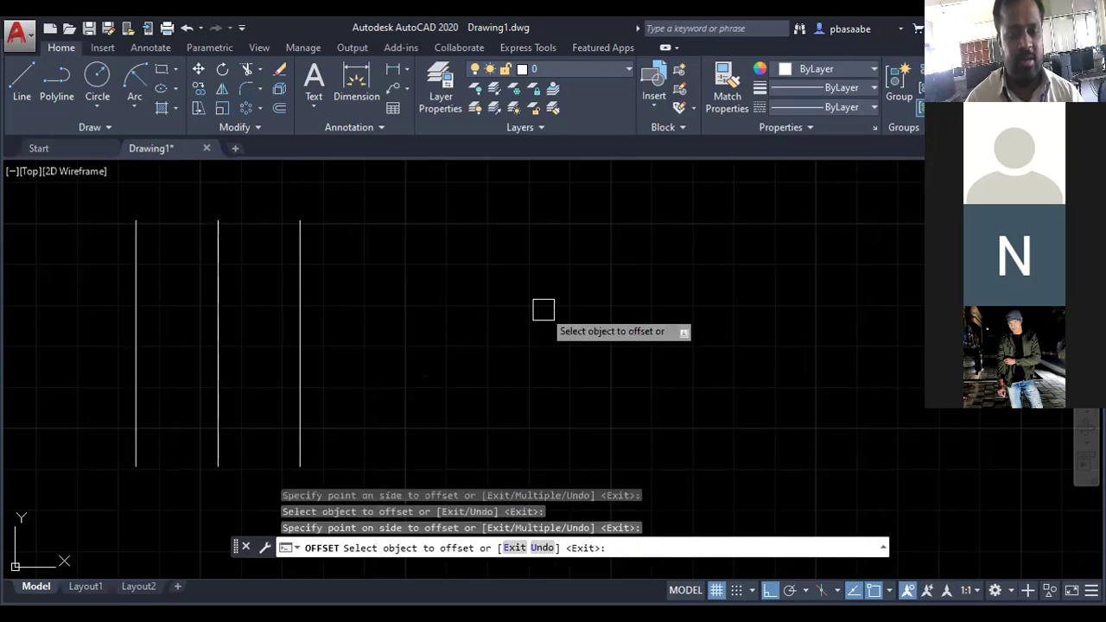
pyautogui.press('Escape')
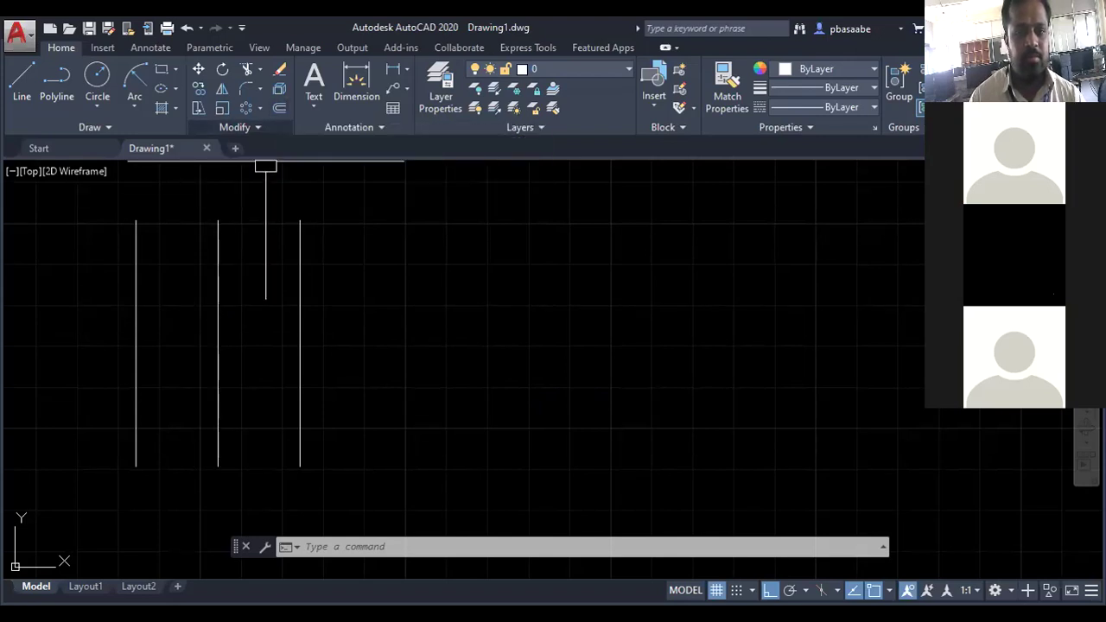
# Undo the offsets, erase the remaining line, and pick the first point of a new line
pyautogui.hotkey('ctrl', 'z')
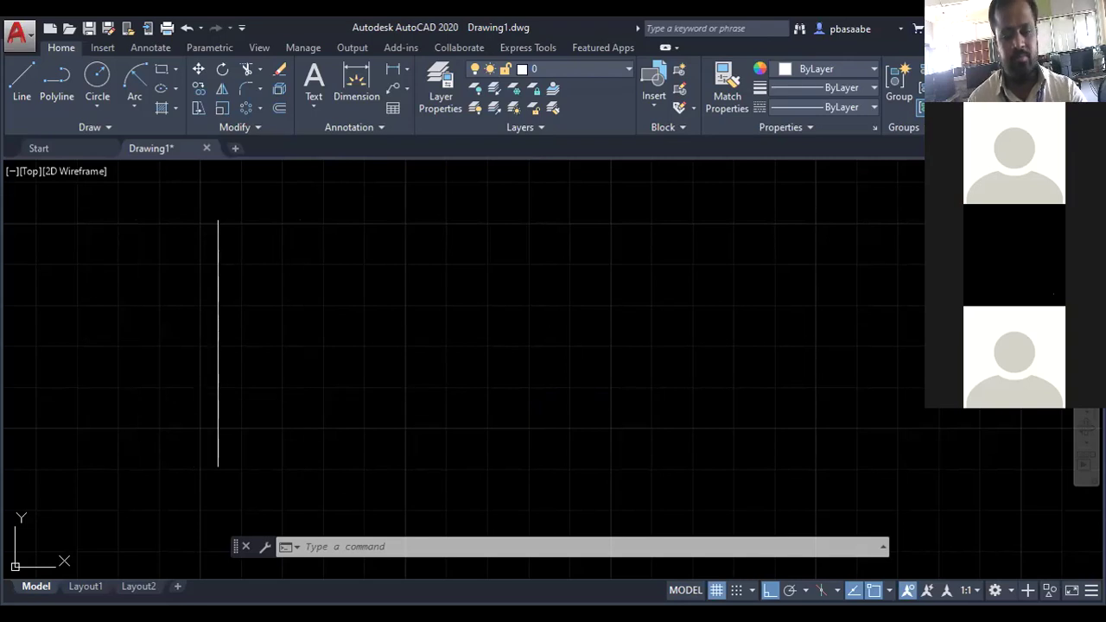
pyautogui.hotkey('ctrl', 'a')
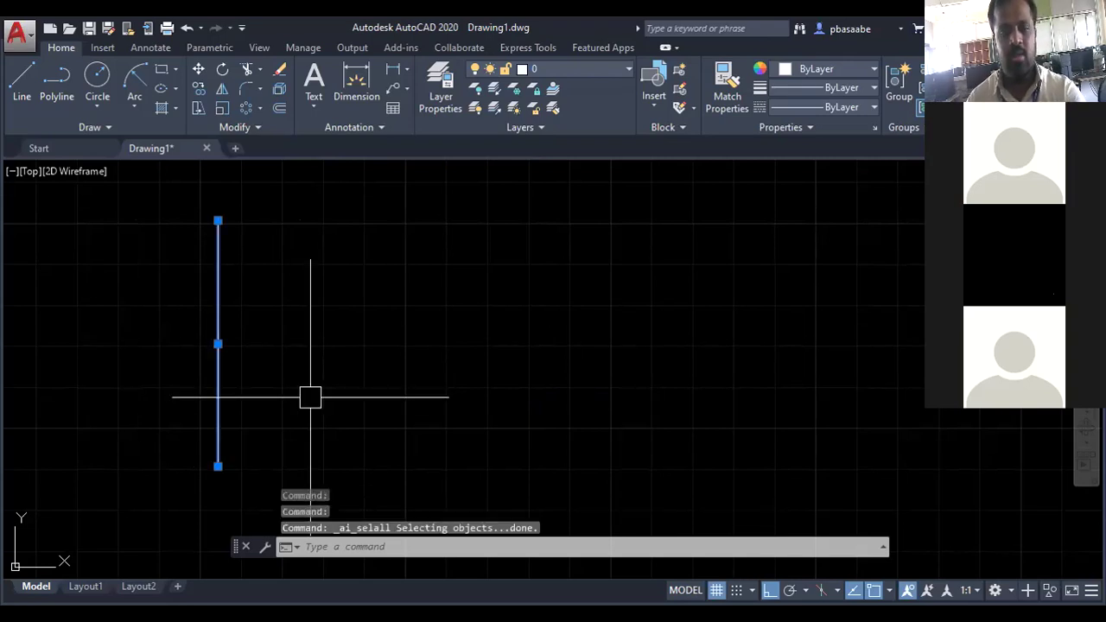
pyautogui.press('Delete')
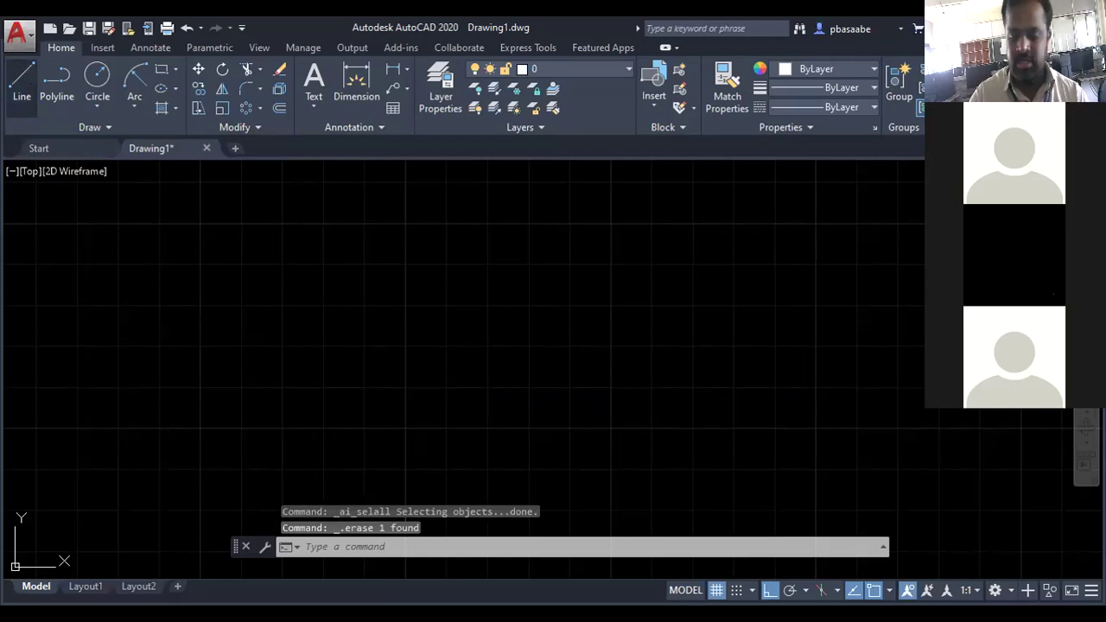
pyautogui.click(21, 82)
pyautogui.click(407, 223)
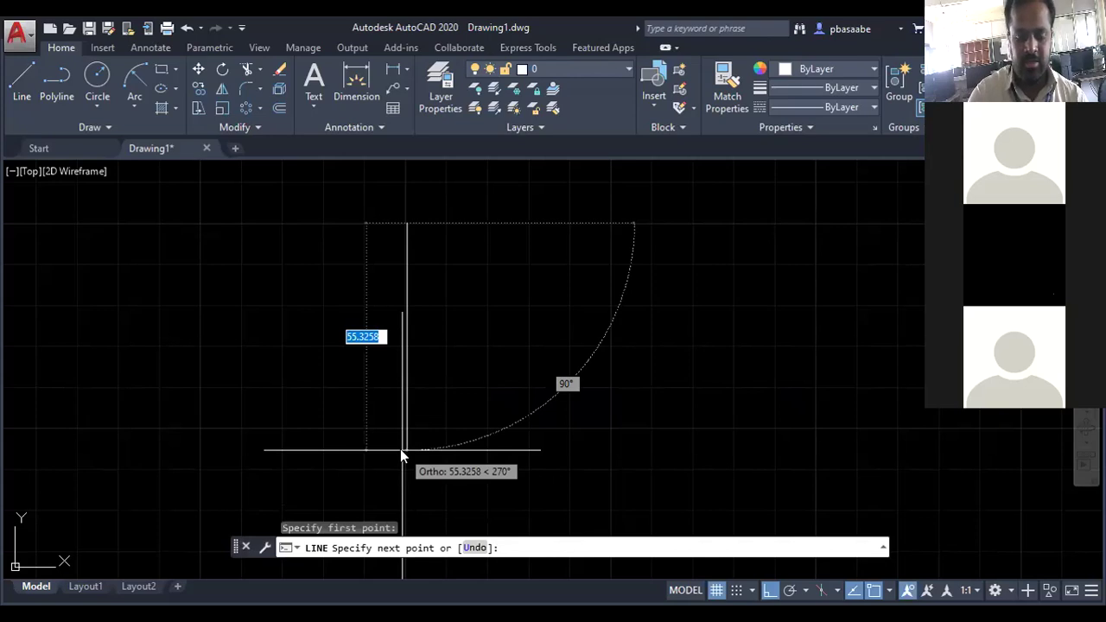
# Complete the downward vertical line at 60 units long and end the Line command
pyautogui.write('60')
pyautogui.press('Return')
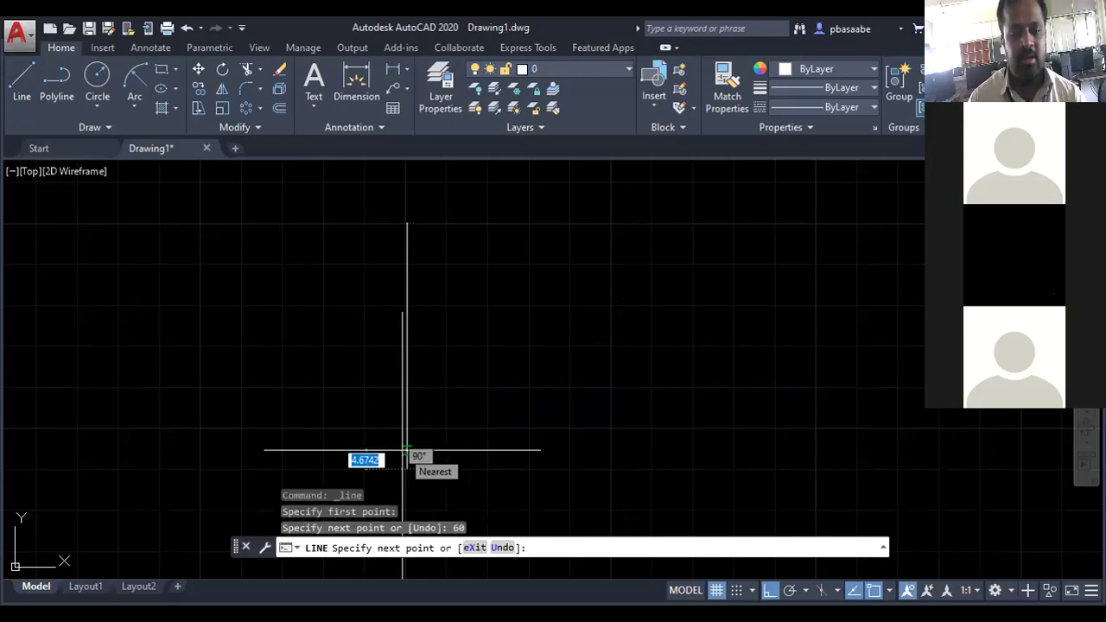
pyautogui.press('Escape')
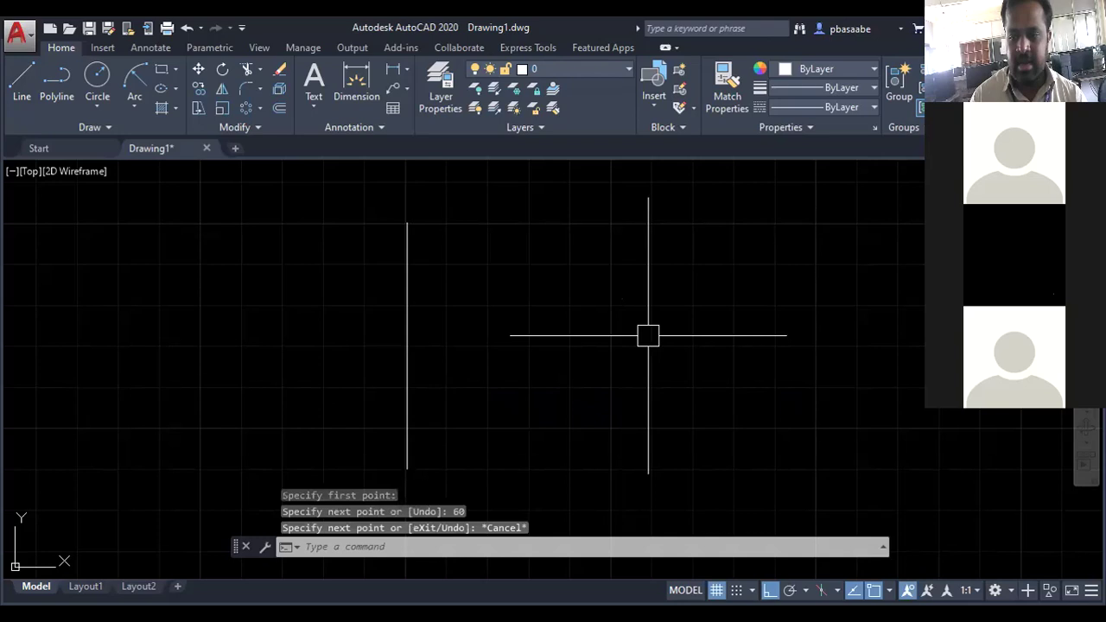
pyautogui.write('p')
pyautogui.press('Return')
pyautogui.moveTo(460, 355); pyautogui.dragTo(457, 325)
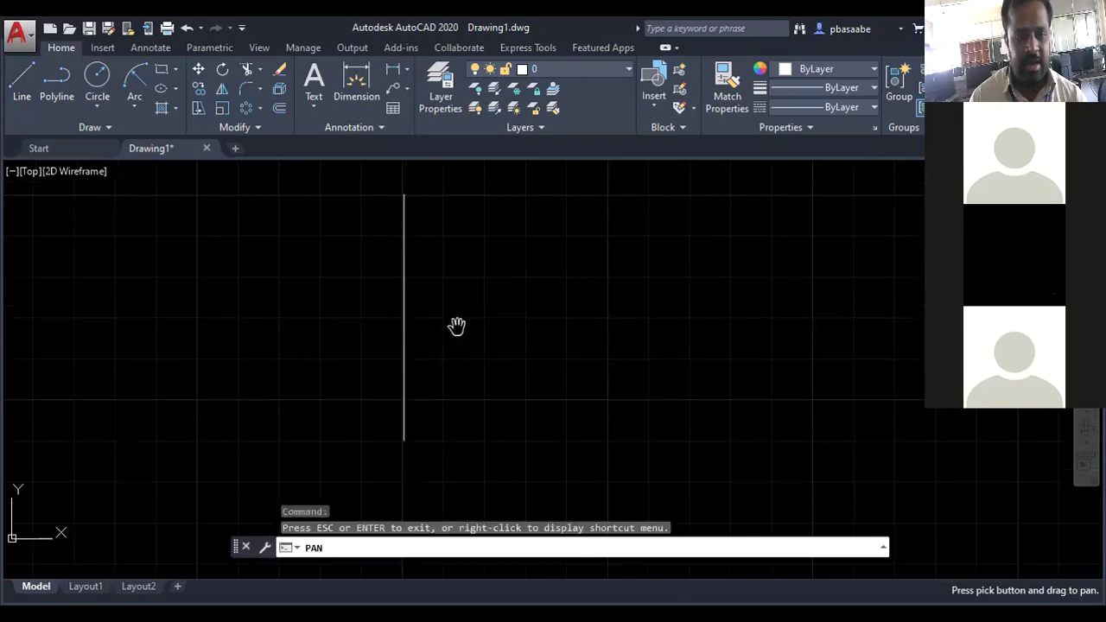
pyautogui.press('Escape')
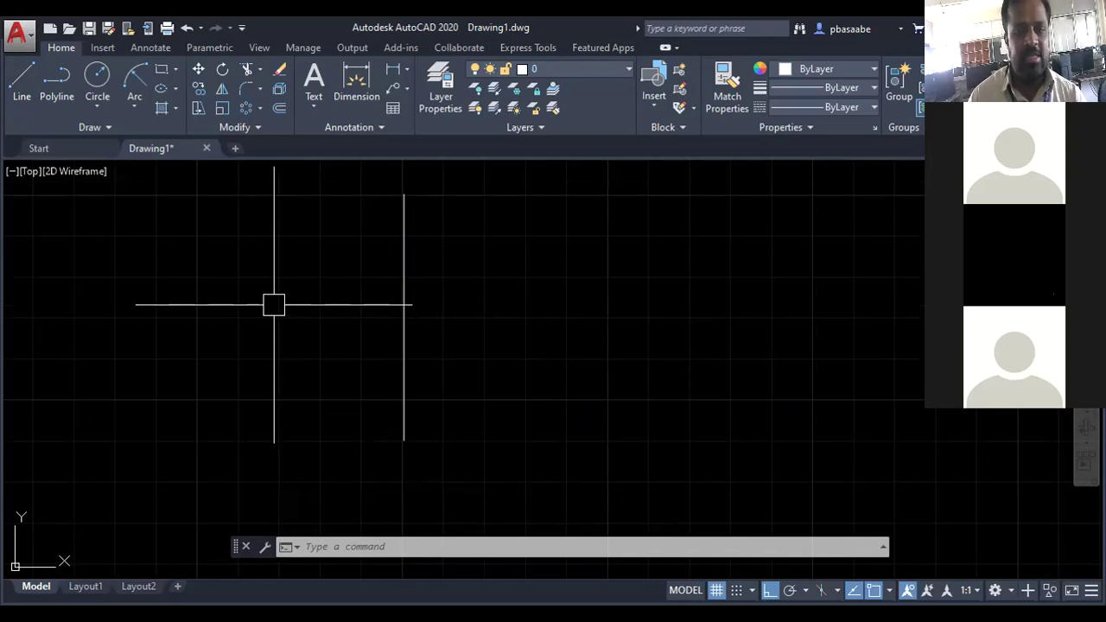
# Offset the vertical line 50 units, placing one copy to the right and one to the left
pyautogui.click(279, 108)
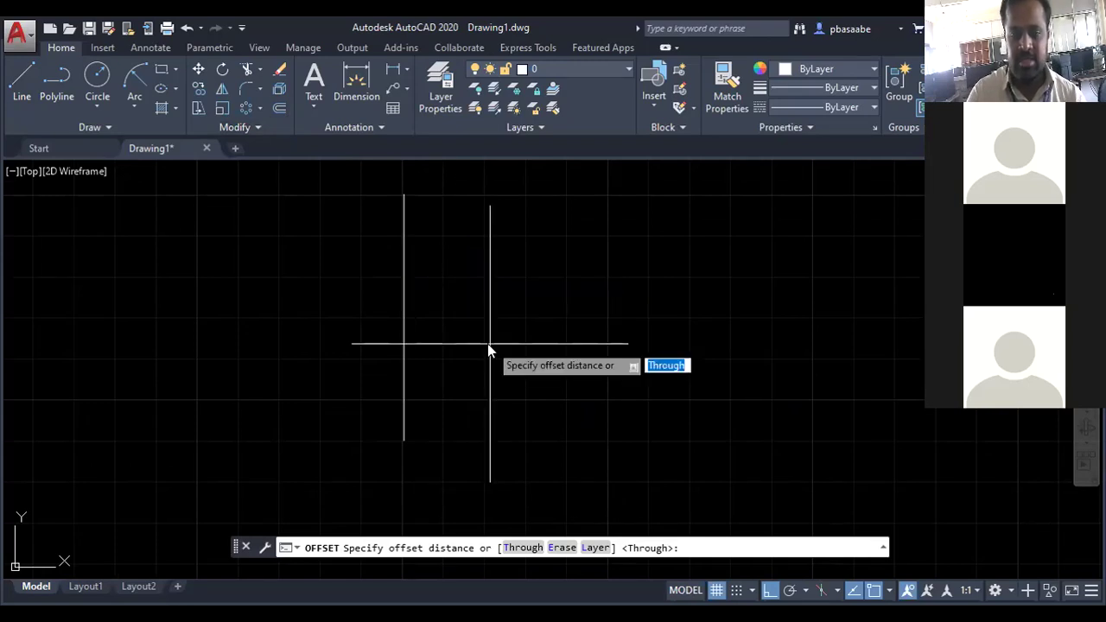
pyautogui.write('50')
pyautogui.press('Return')
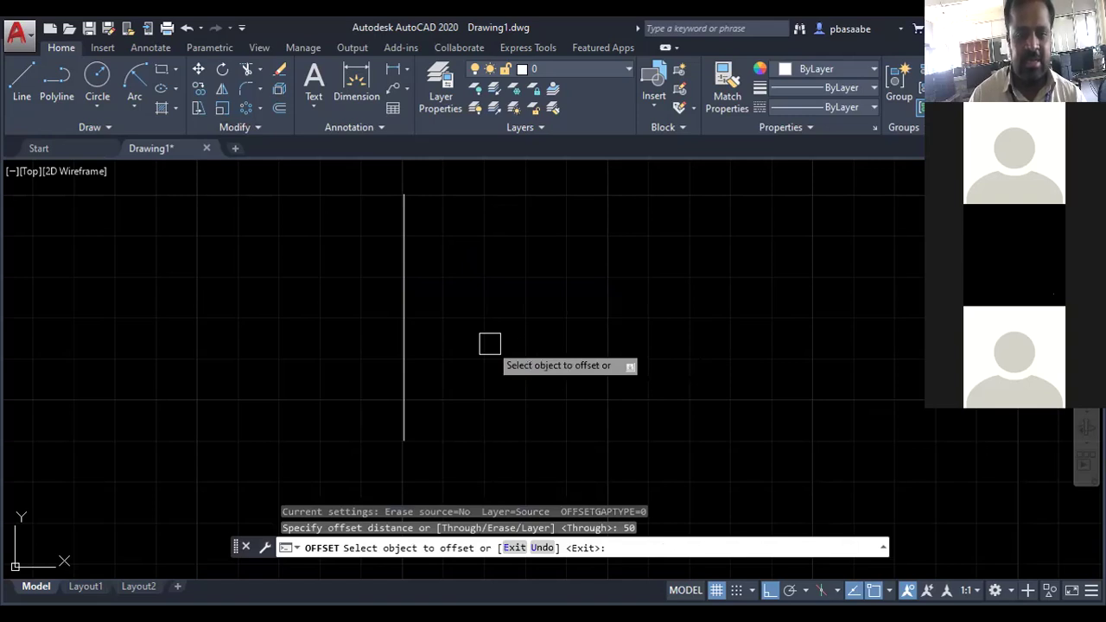
pyautogui.click(403, 344)
pyautogui.click(519, 344)
pyautogui.click(404, 337)
pyautogui.click(129, 336)
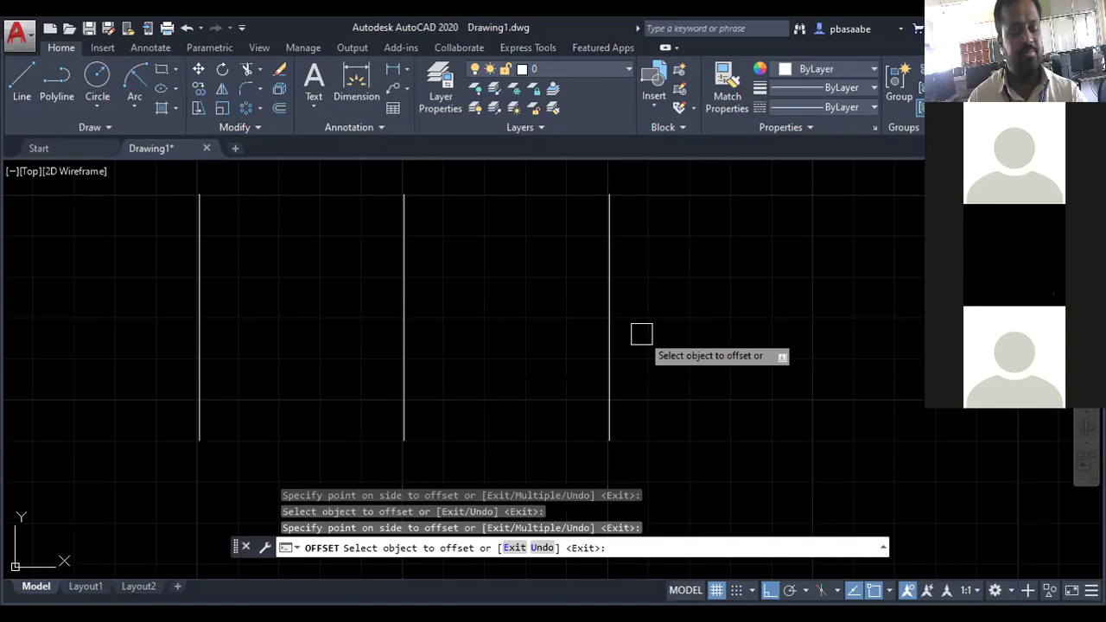
# Select and erase all three vertical lines, leaving the drawing empty
pyautogui.press('Escape')
pyautogui.hotkey('ctrl', 'a')
pyautogui.press('Delete')
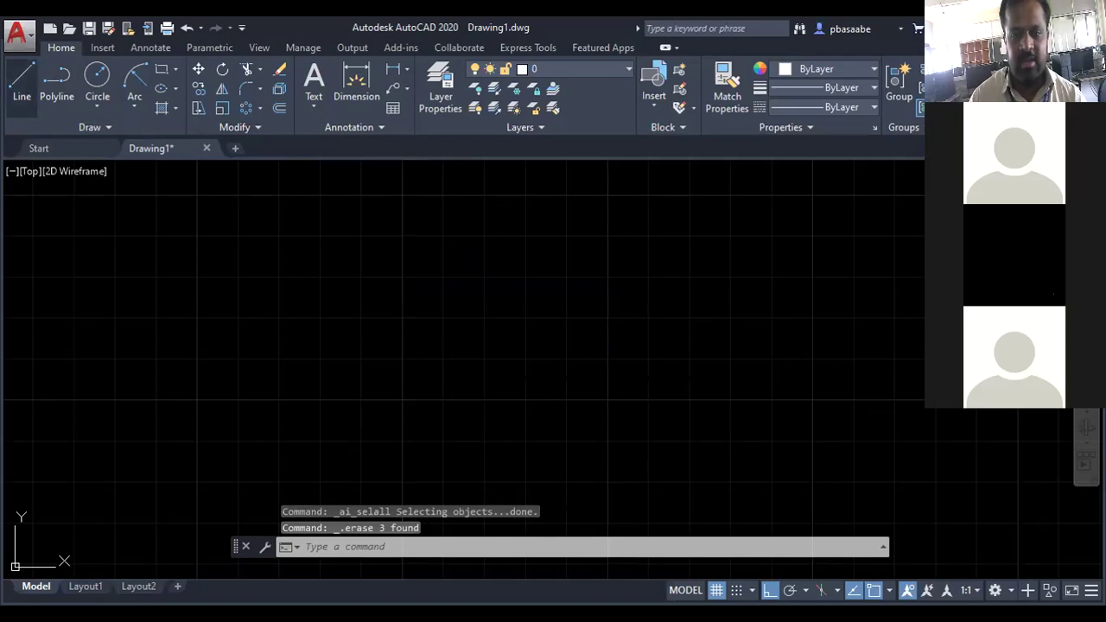
# Draw an 80-unit horizontal line across the middle of the empty drawing
pyautogui.click(21, 82)
pyautogui.click(280, 233)
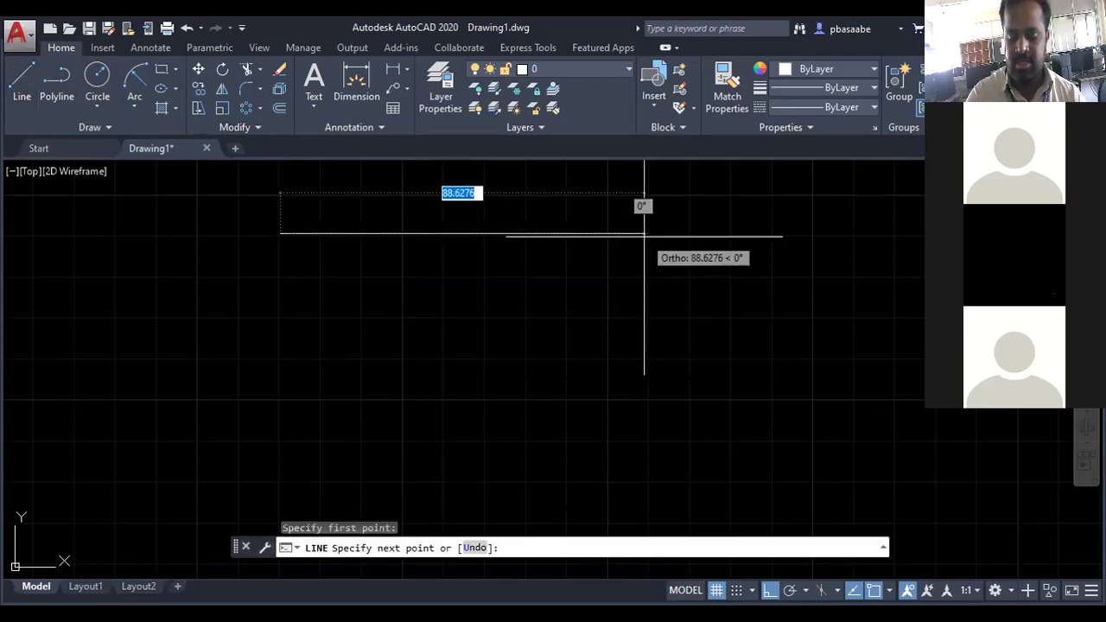
pyautogui.write('80')
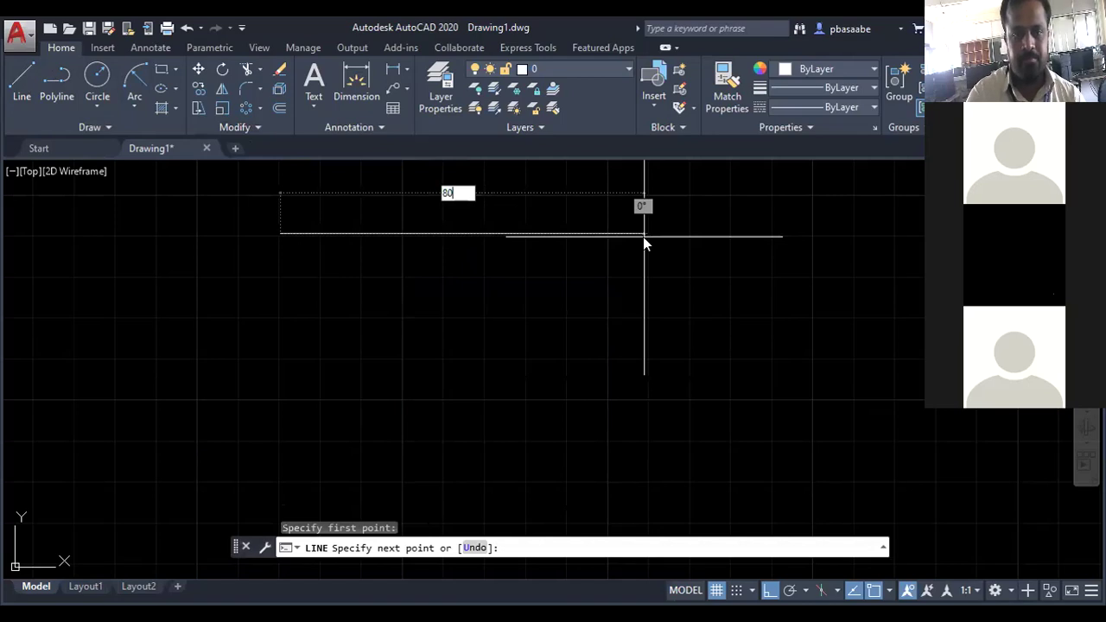
pyautogui.press('Return')
pyautogui.press('Escape')
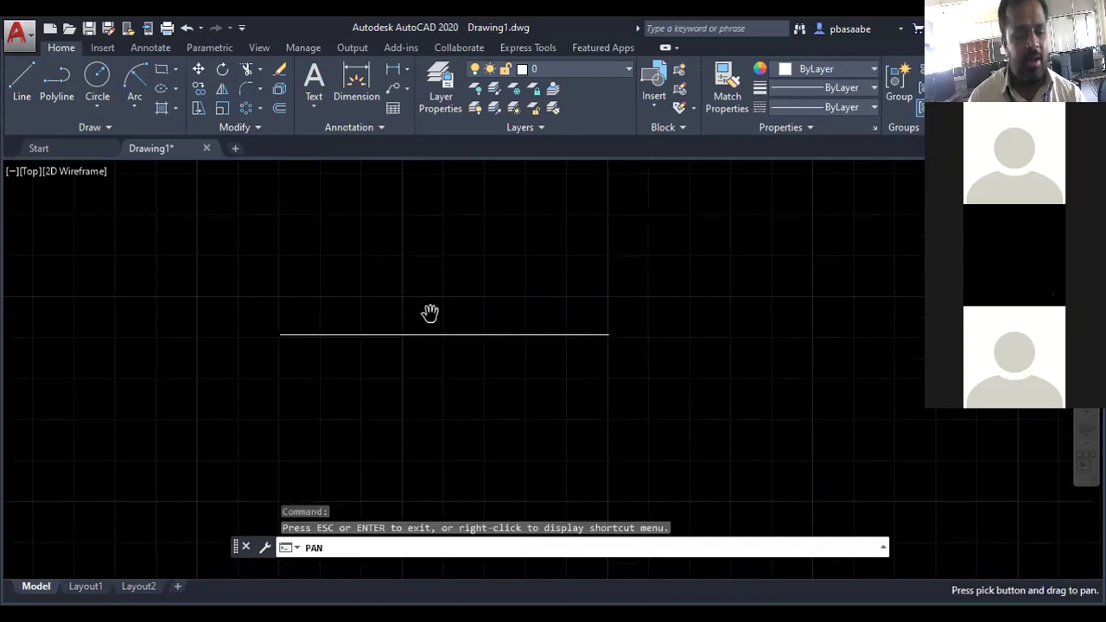
pyautogui.press('Escape')
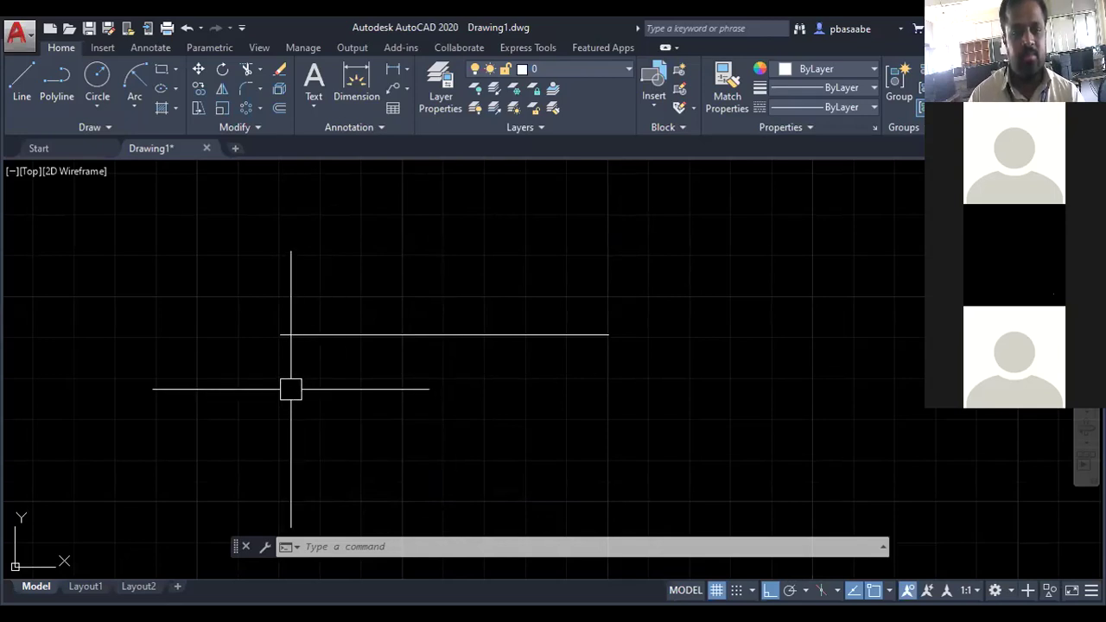
# Offset the horizontal line by 20 units, with copies above and below it
pyautogui.click(278, 107)
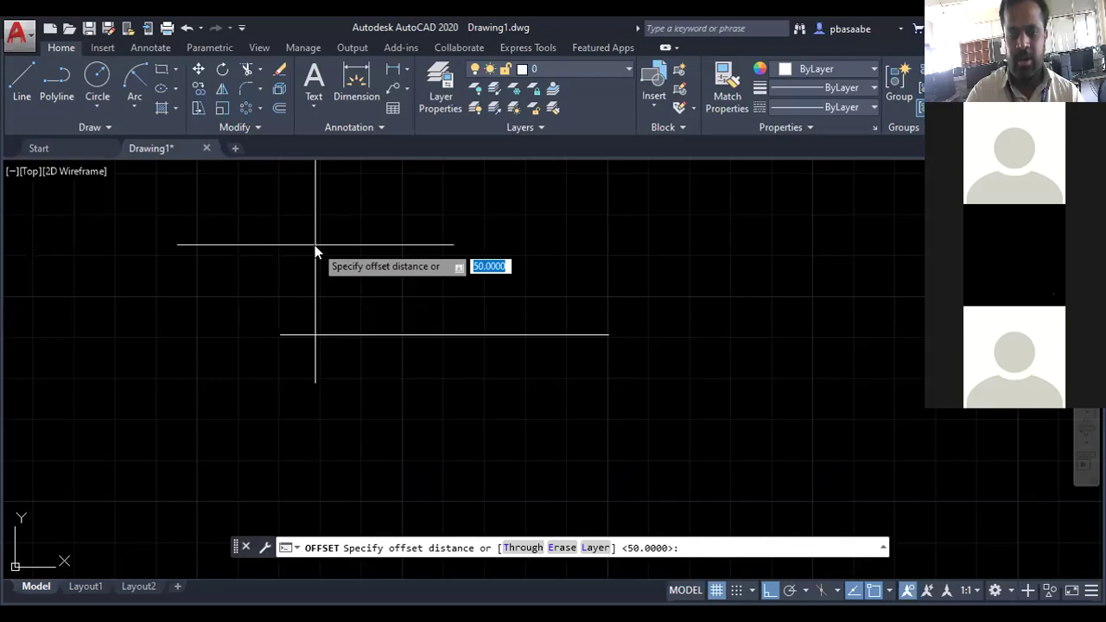
pyautogui.write('20')
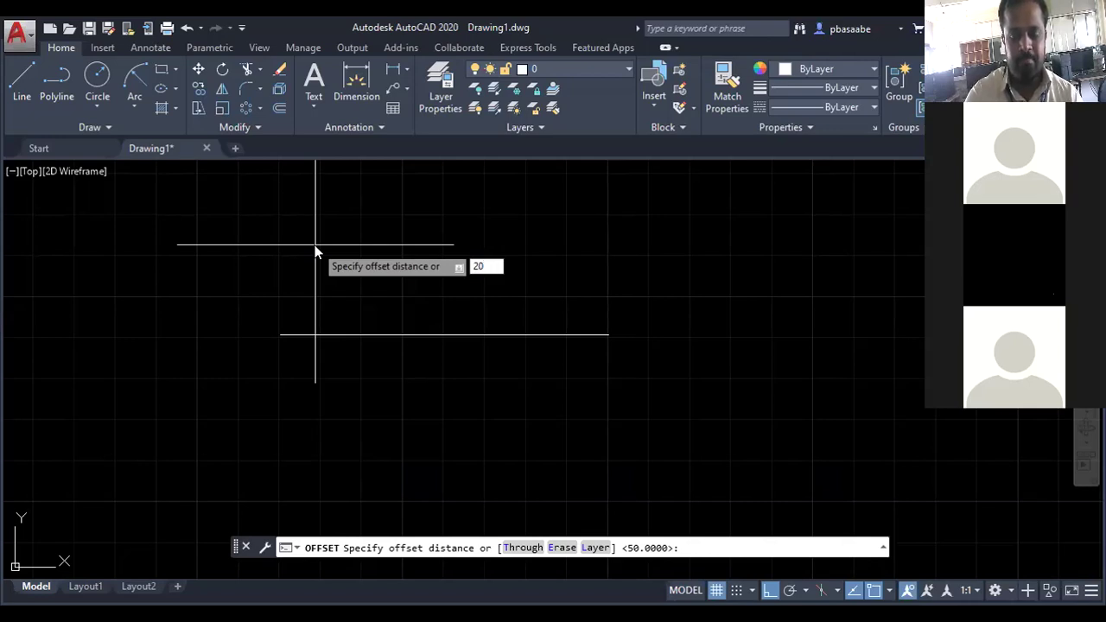
pyautogui.press('Return')
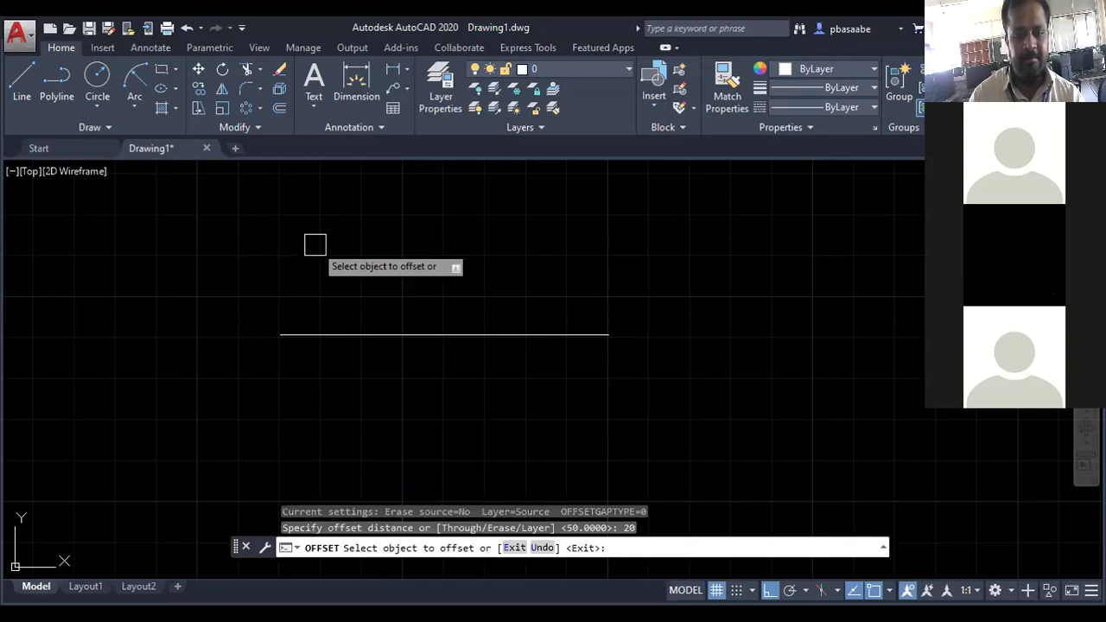
pyautogui.click(422, 335)
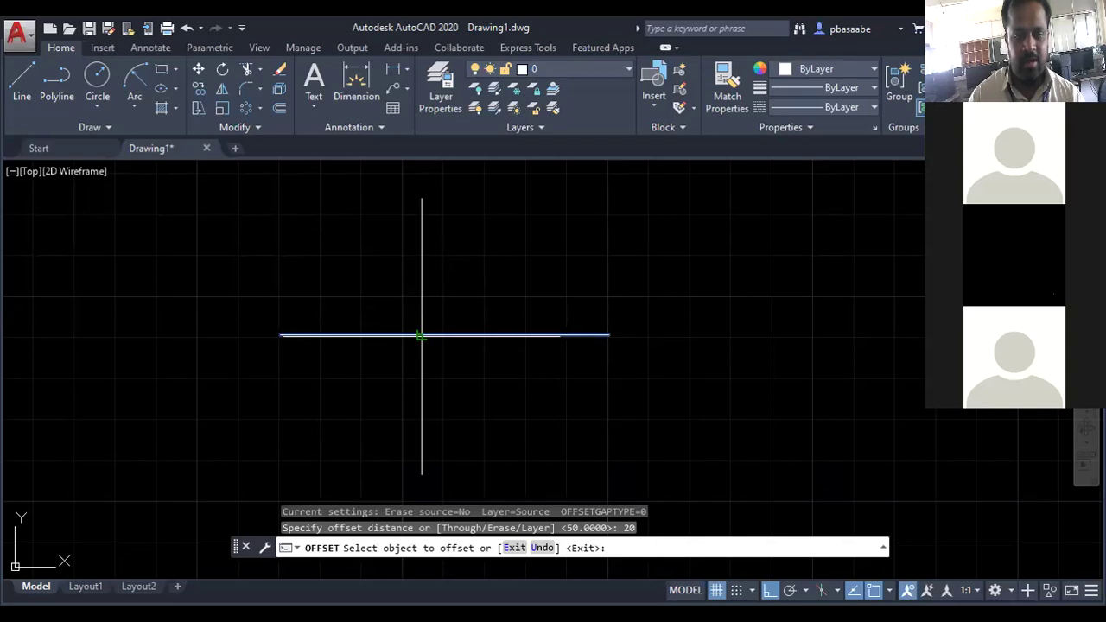
pyautogui.click(719, 359)
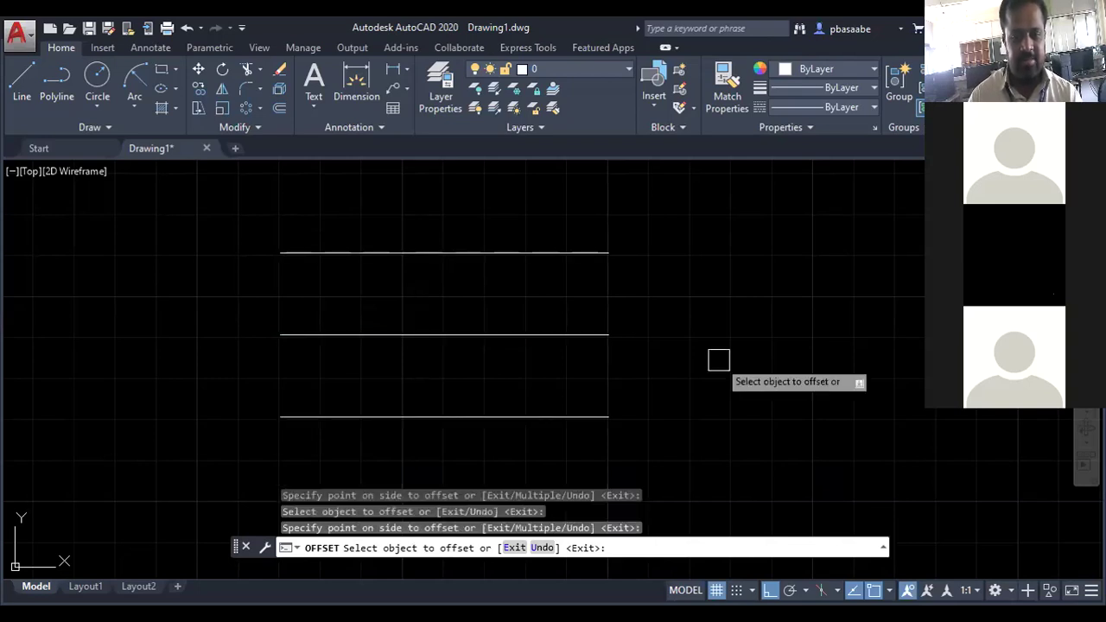
# Select all three horizontal lines and delete them
pyautogui.scroll(-2, 622, 354)
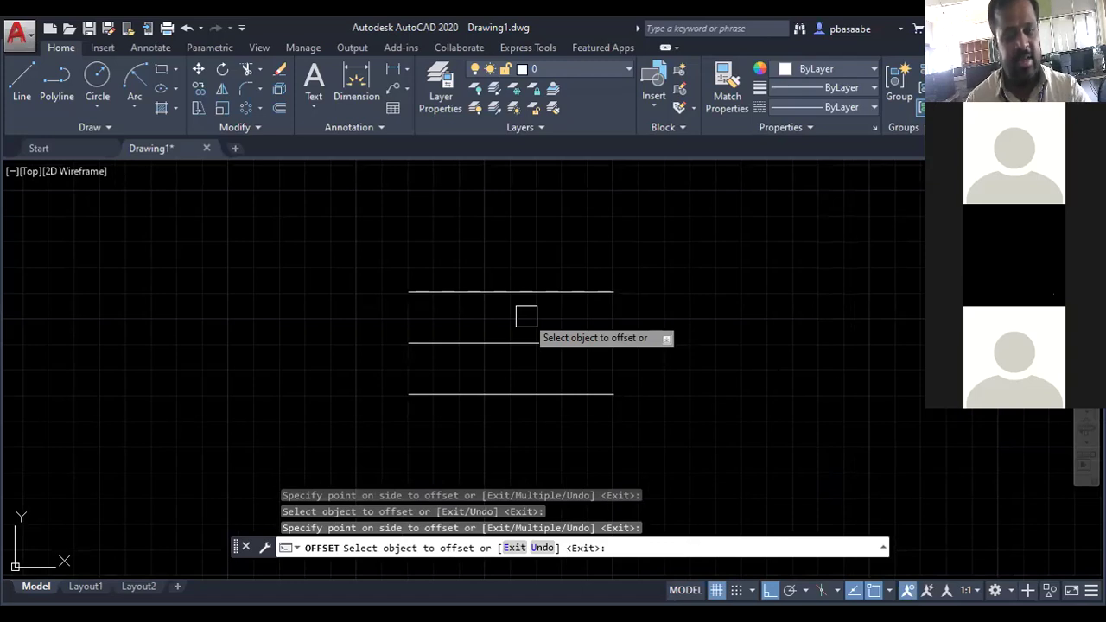
pyautogui.hotkey('ctrl', 'a')
pyautogui.press('Delete')
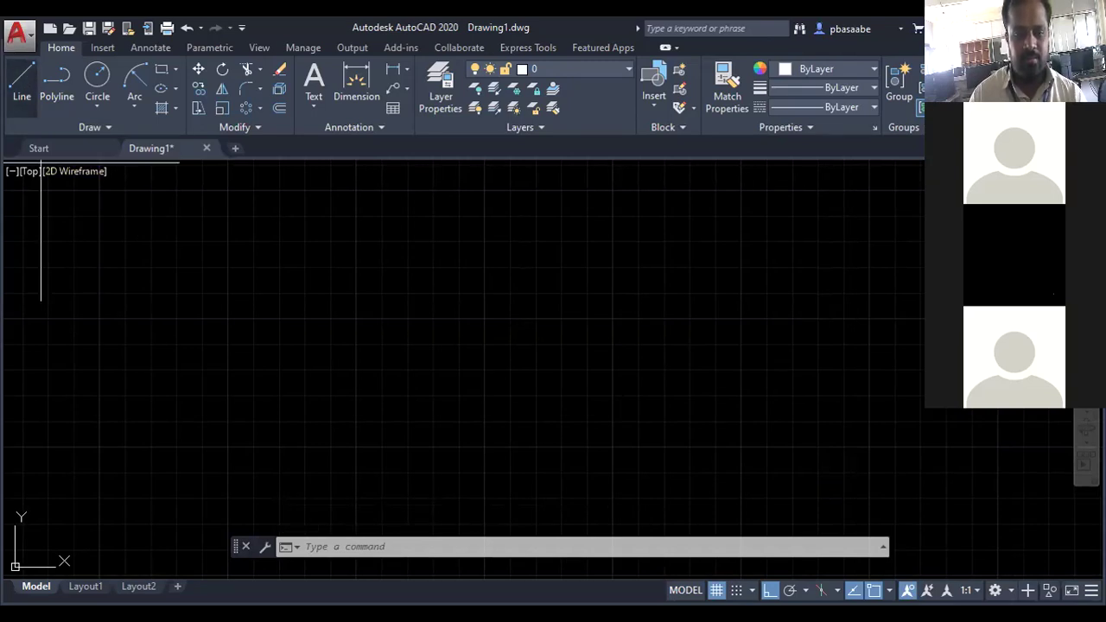
# Remove the stray vertical line with undo
pyautogui.click(356, 269)
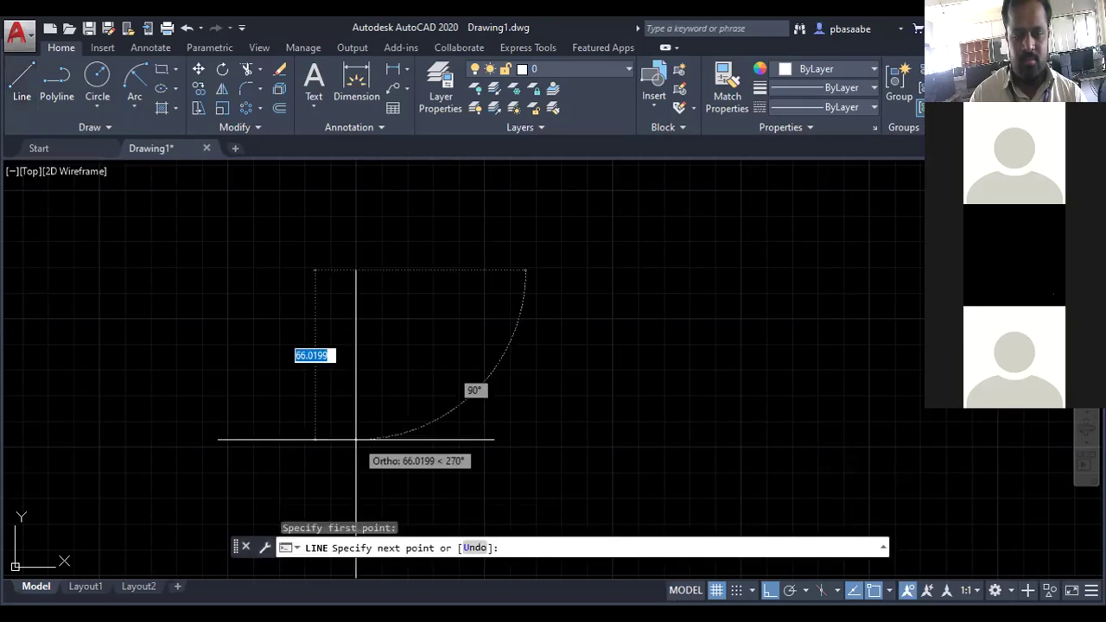
pyautogui.click(356, 444)
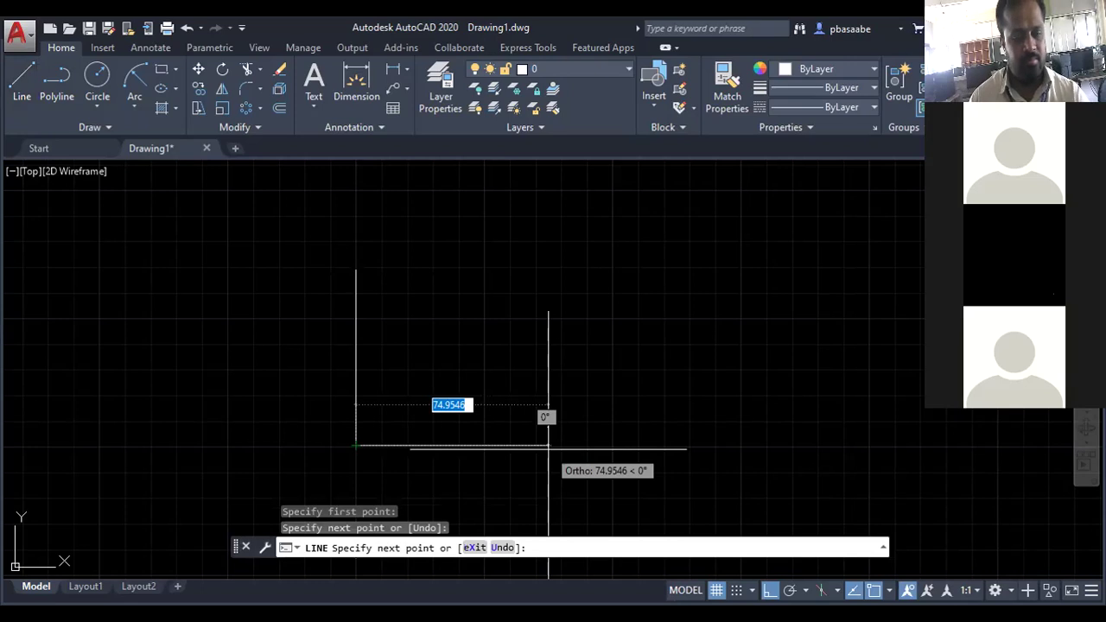
pyautogui.press('Escape')
pyautogui.hotkey('ctrl', 'z')
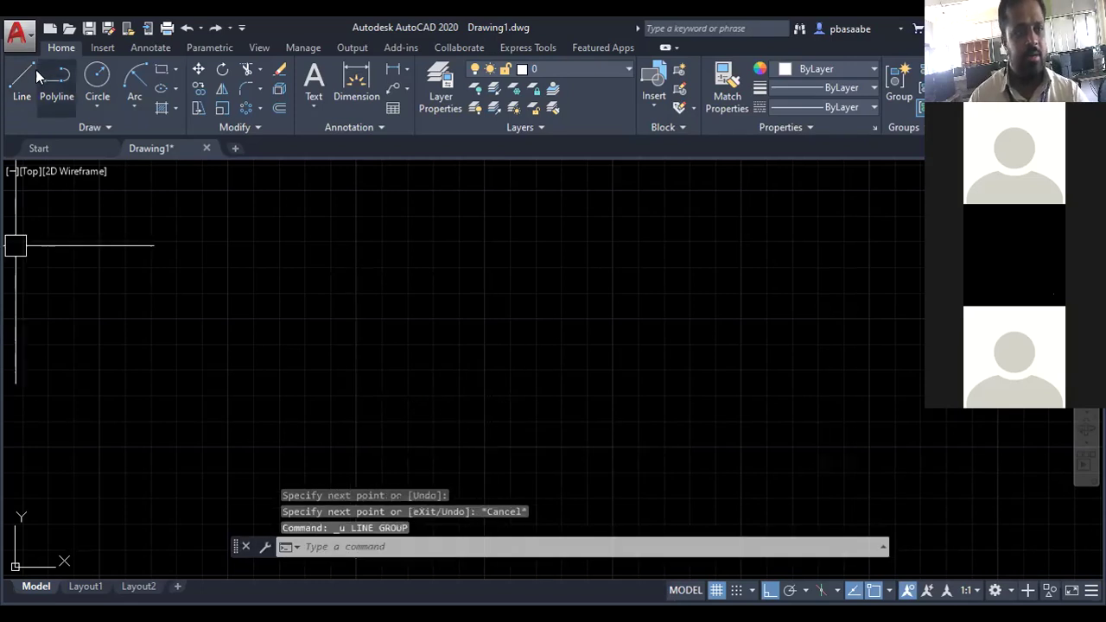
# Draw an L-shape of two 50-unit lines, a vertical leg down and a horizontal base right
pyautogui.click(21, 79)
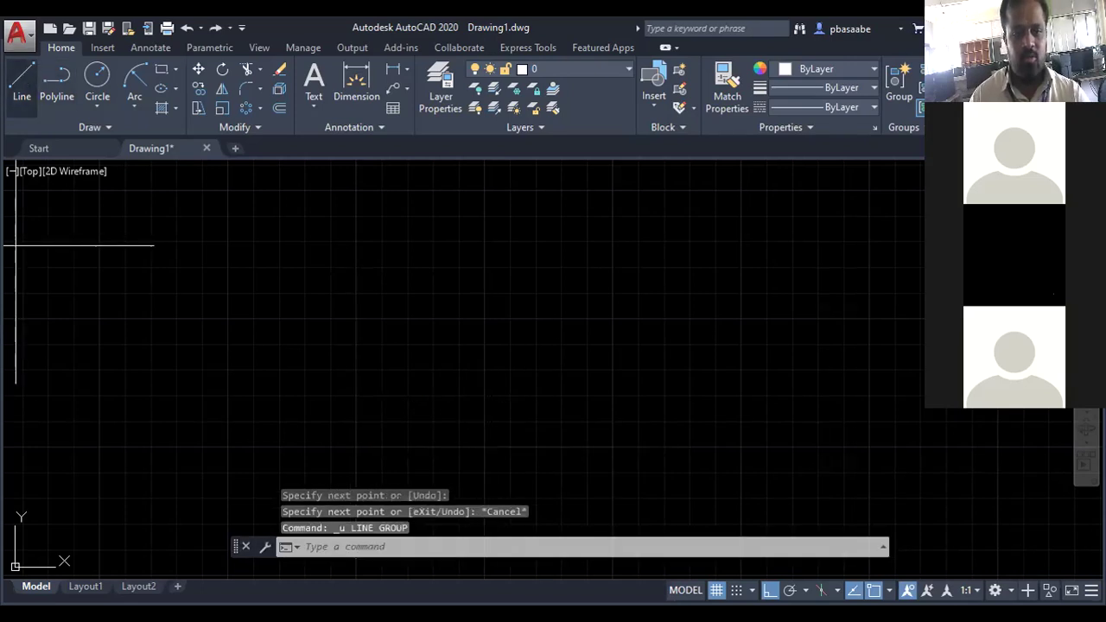
pyautogui.click(350, 355)
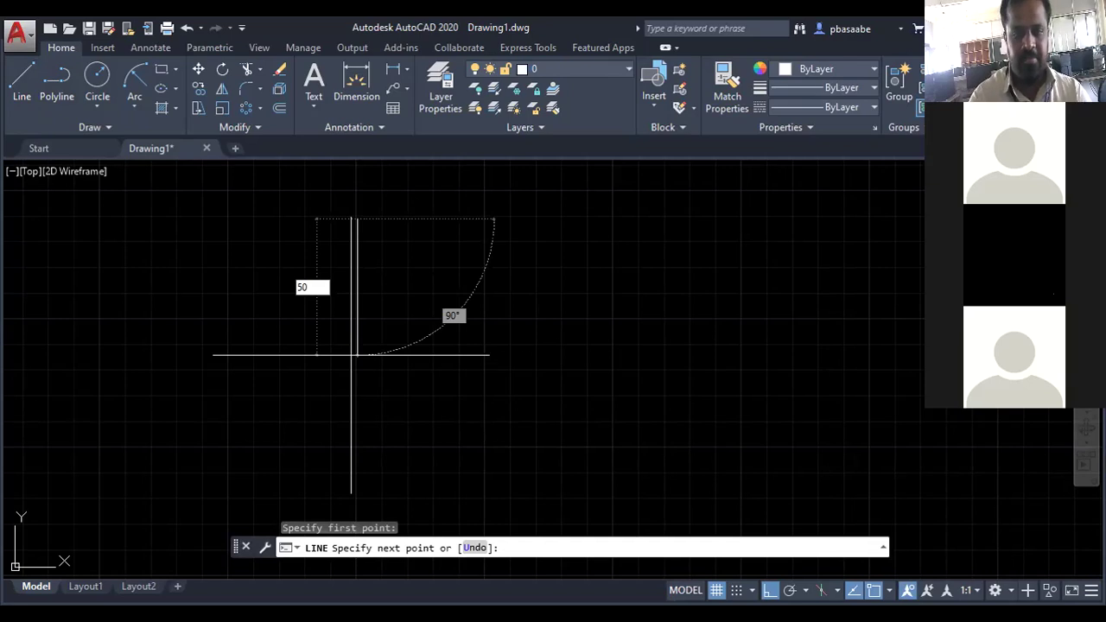
pyautogui.press('Return')
pyautogui.write('50')
pyautogui.press('Return')
pyautogui.press('Escape')
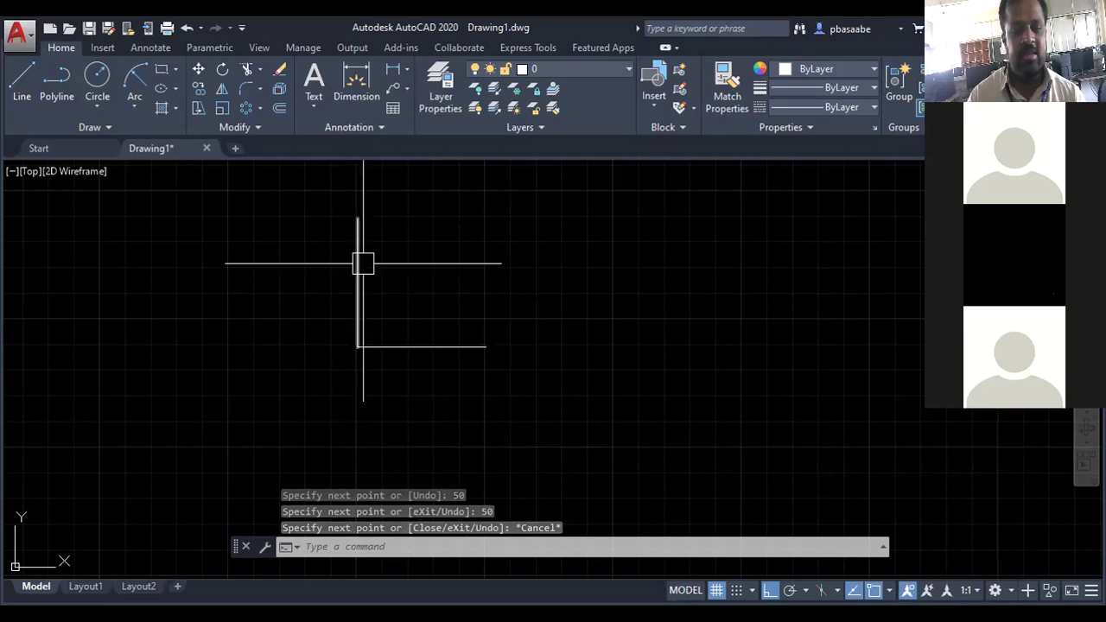
# Offset the L-shape's vertical leg 50 units to the right
pyautogui.click(283, 110)
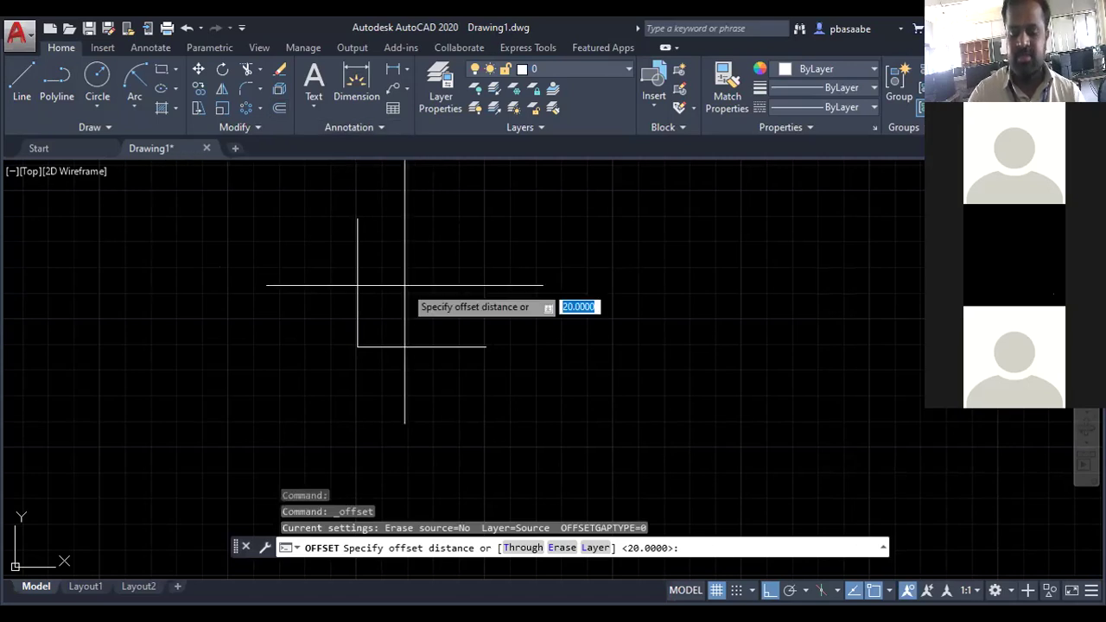
pyautogui.write('50')
pyautogui.press('Return')
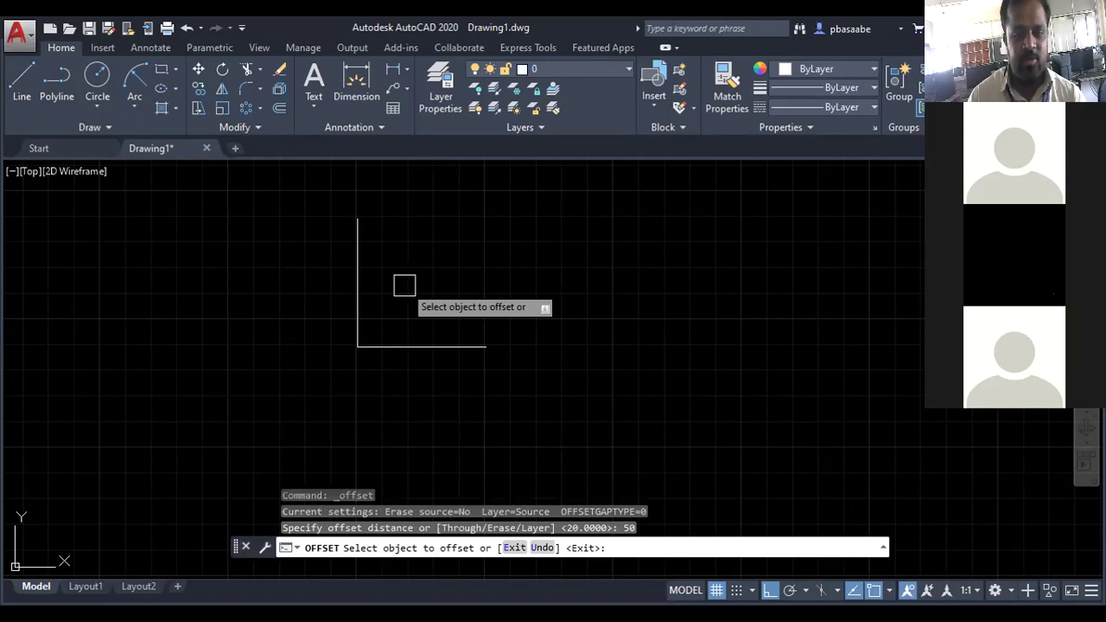
pyautogui.click(358, 285)
pyautogui.click(406, 311)
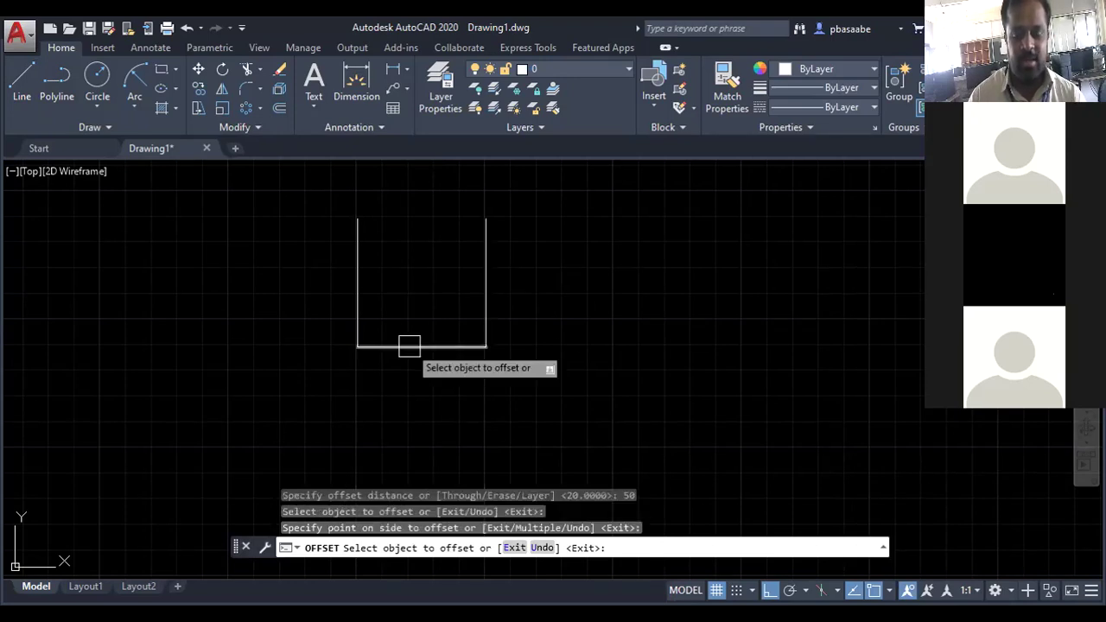
pyautogui.press('Escape')
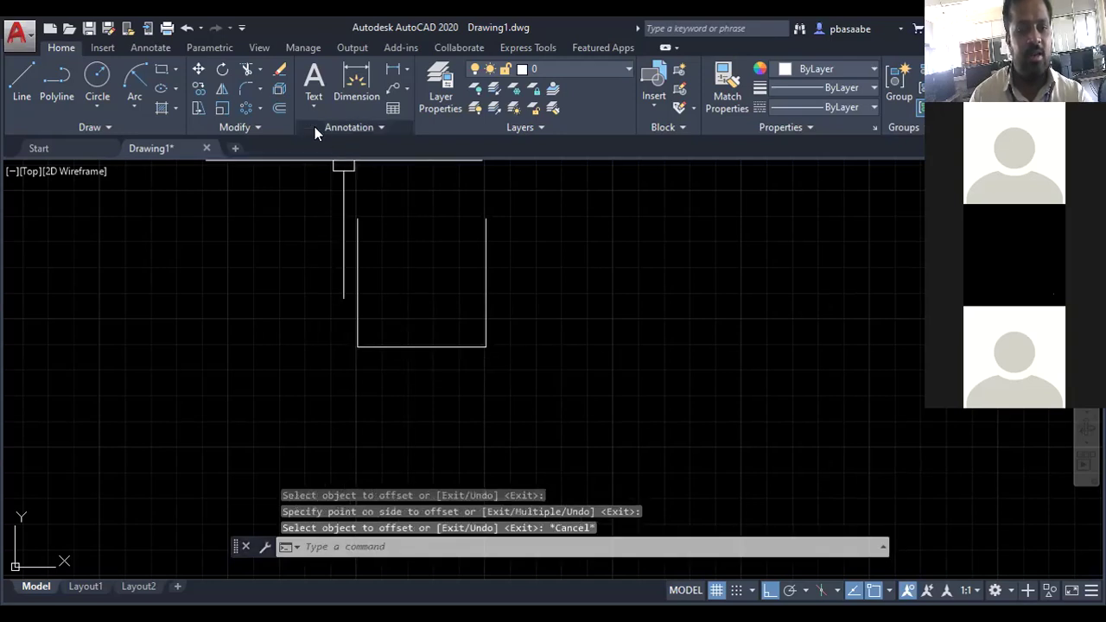
# Offset the horizontal base 50 units upward to close the square
pyautogui.click(278, 108)
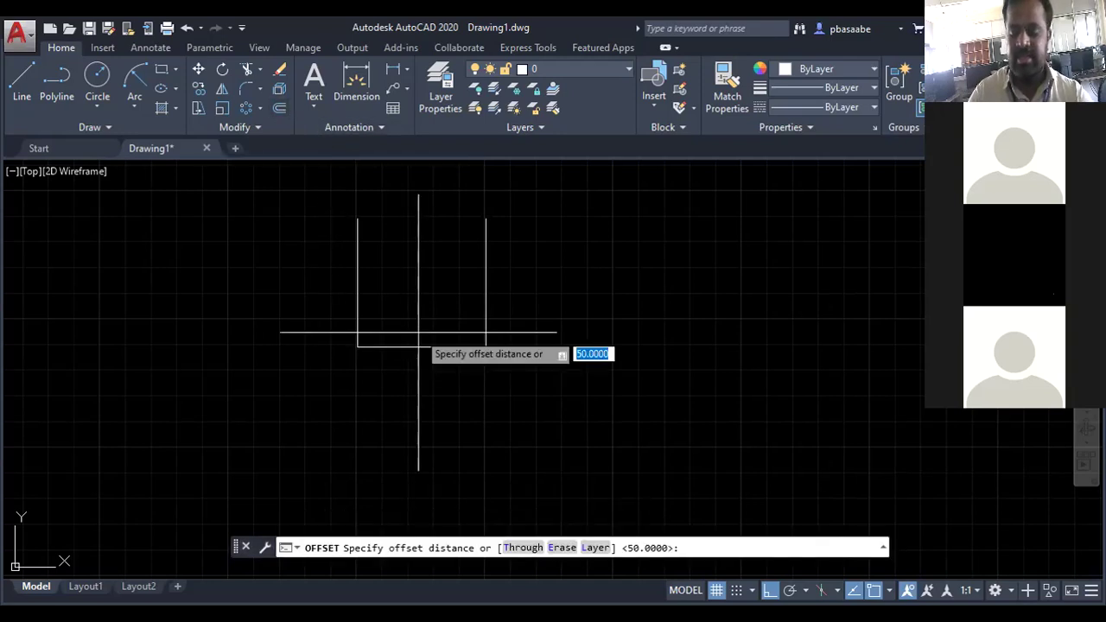
pyautogui.write('50')
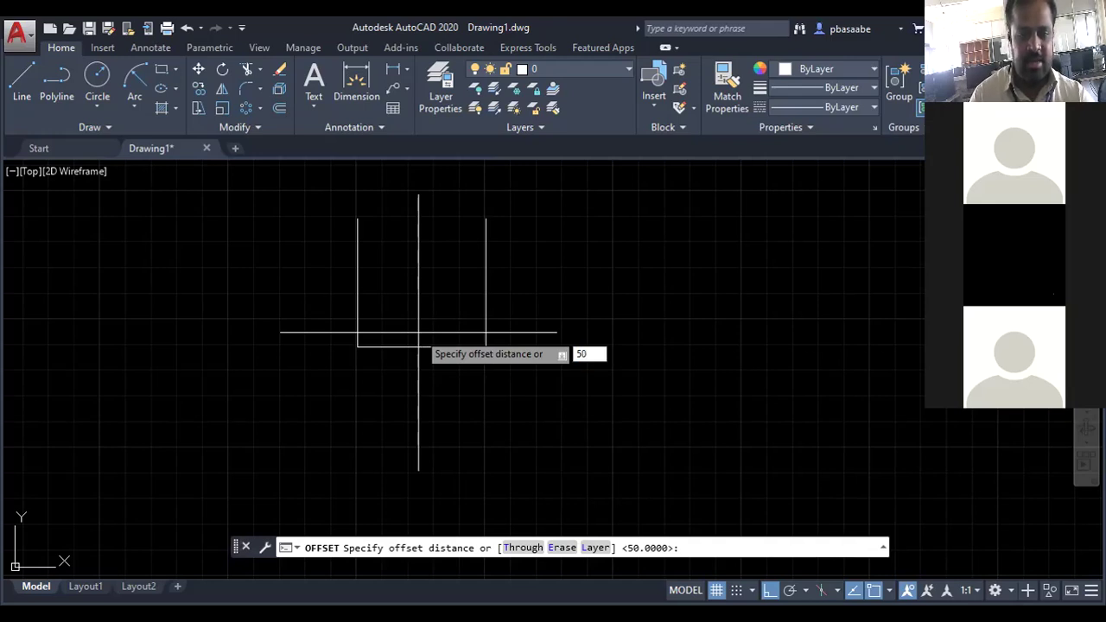
pyautogui.press('Return')
pyautogui.press('Escape')
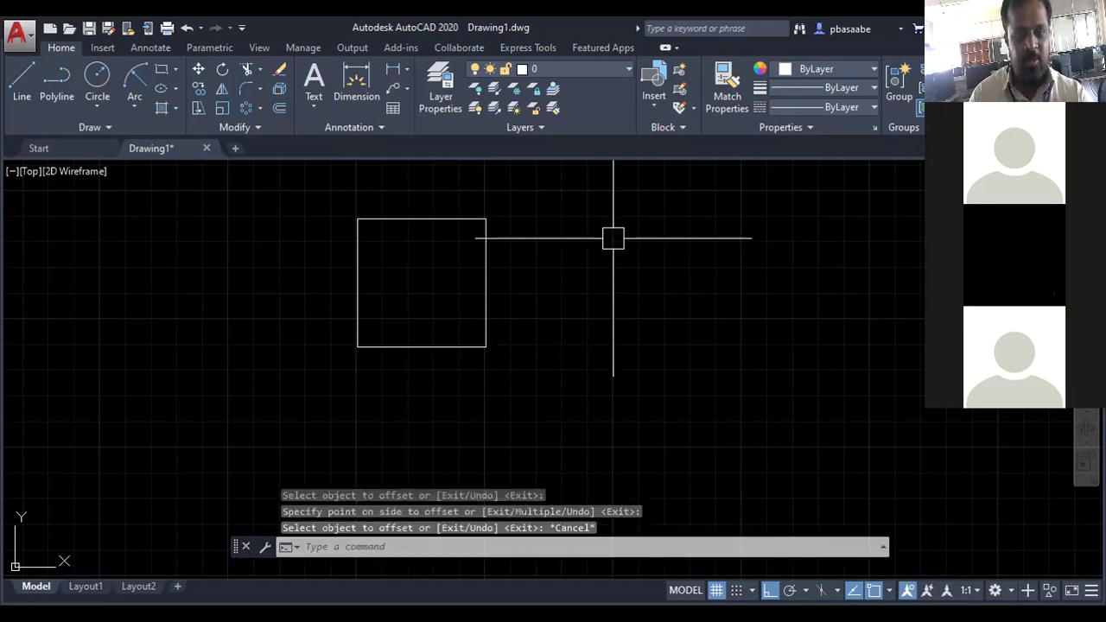
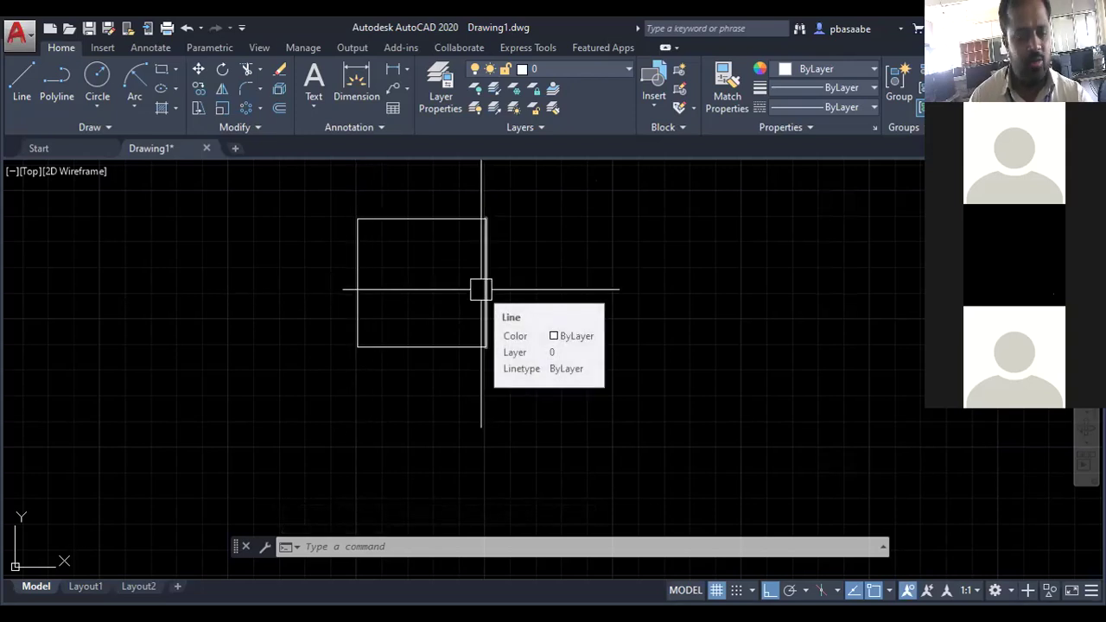
# Select all four objects of the square and delete them, leaving an empty canvas
pyautogui.press('Escape')
pyautogui.press('Escape')
pyautogui.press('Escape')
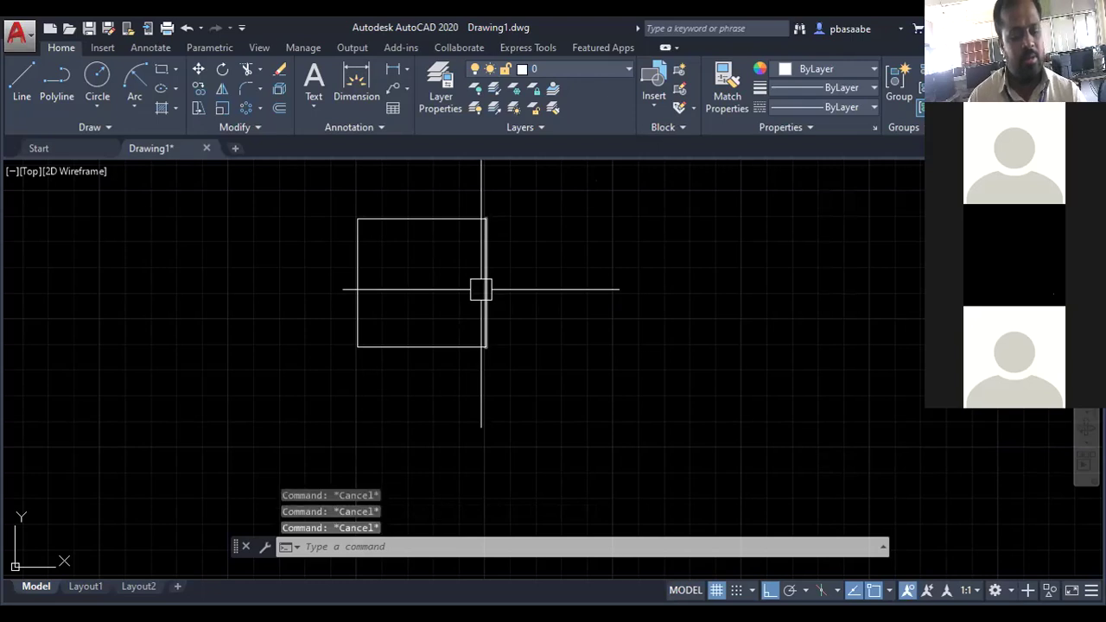
pyautogui.click(484, 289)
pyautogui.hotkey('ctrl', 'a')
pyautogui.press('Delete')
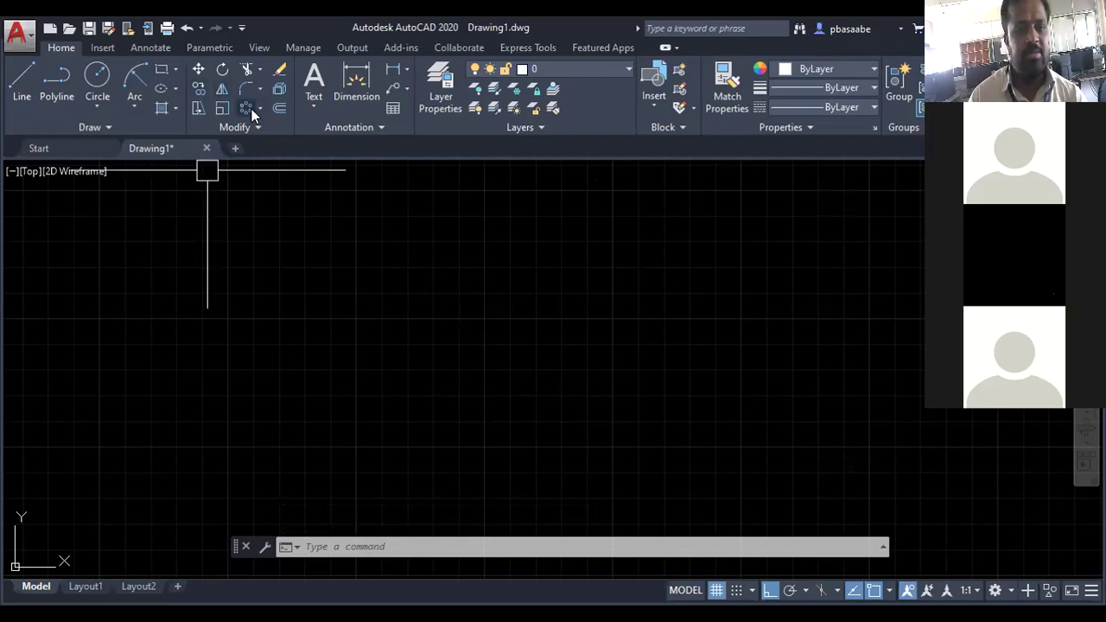
# Draw a large Center, Radius circle and a small circle centred on its top quadrant
pyautogui.click(95, 102)
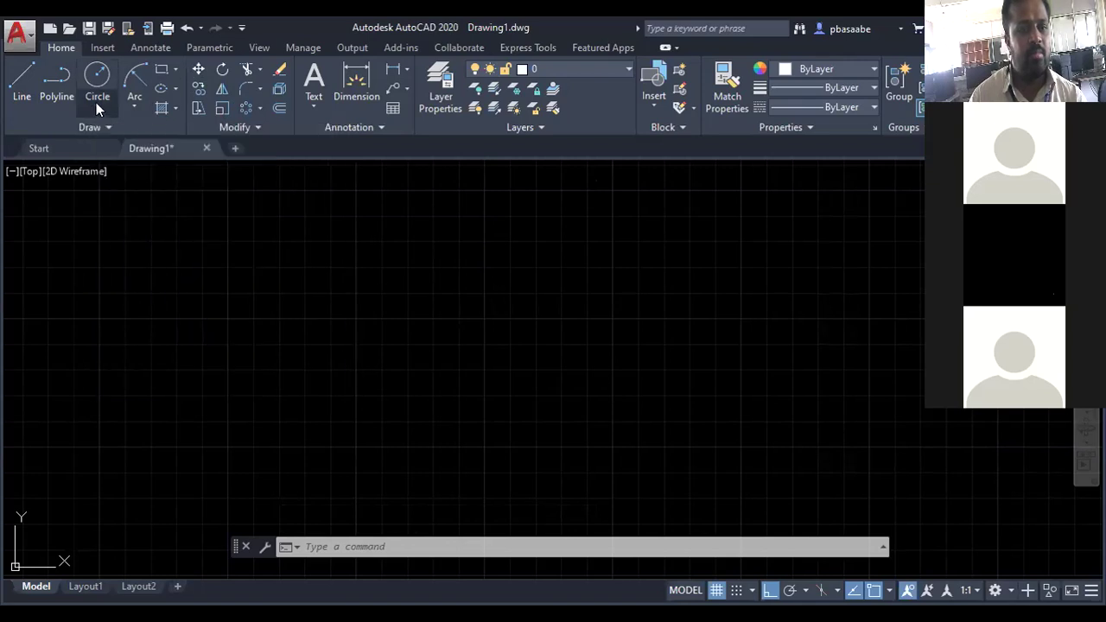
pyautogui.click(113, 135)
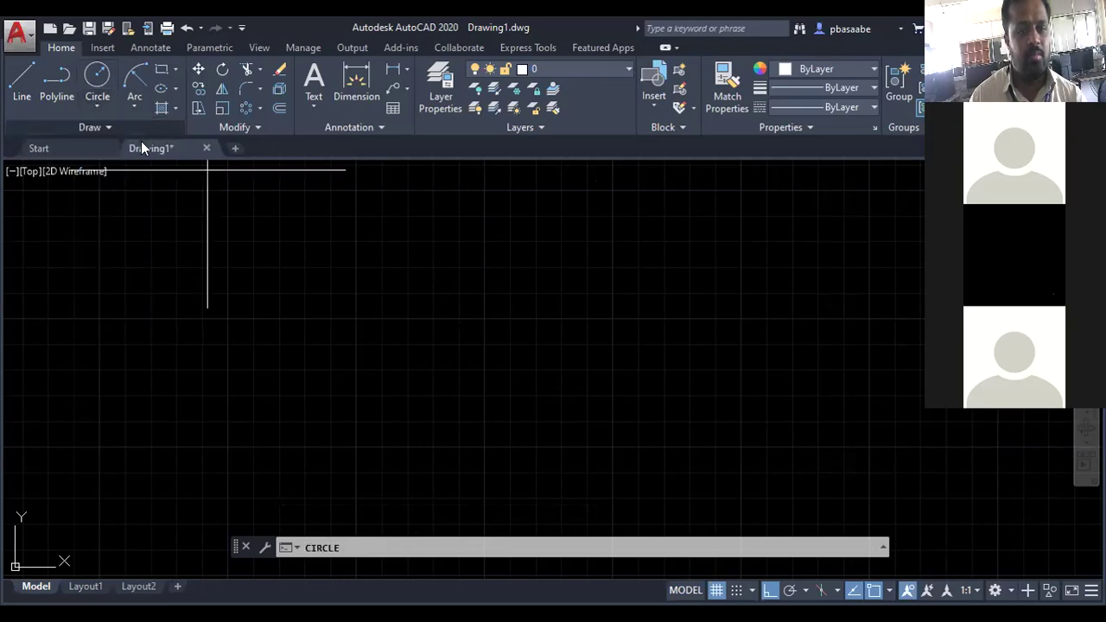
pyautogui.click(97, 101)
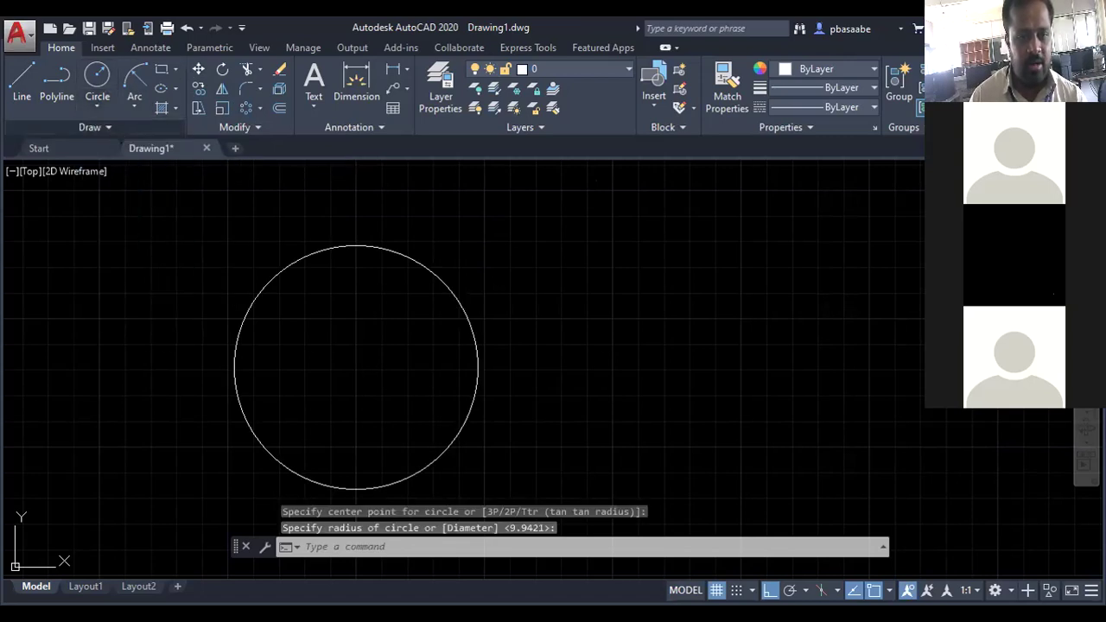
pyautogui.press('Escape')
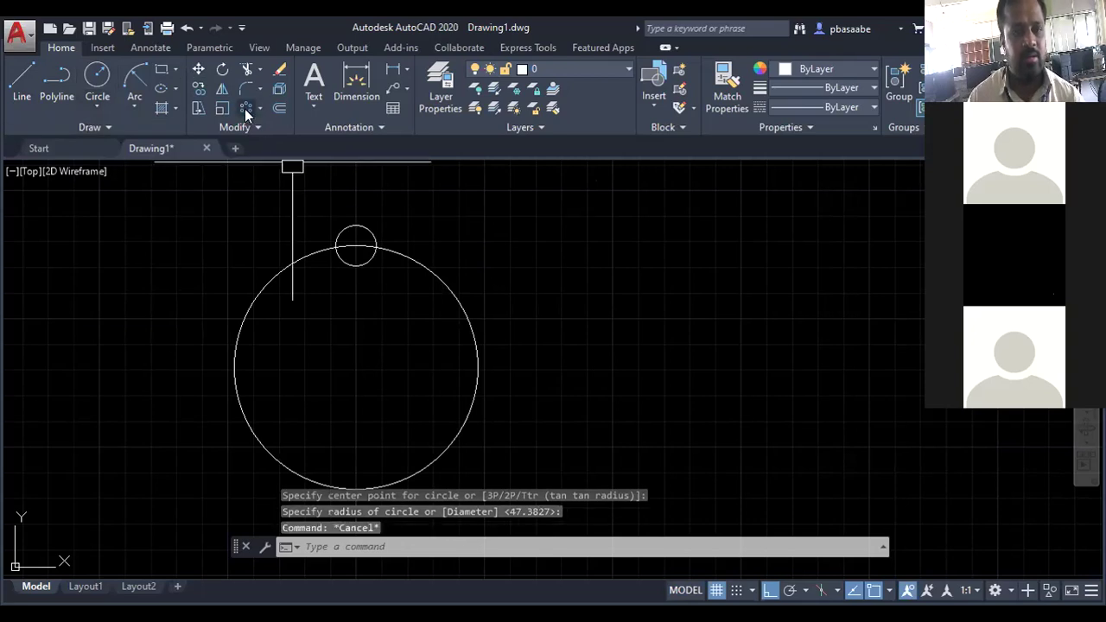
pyautogui.click(261, 109)
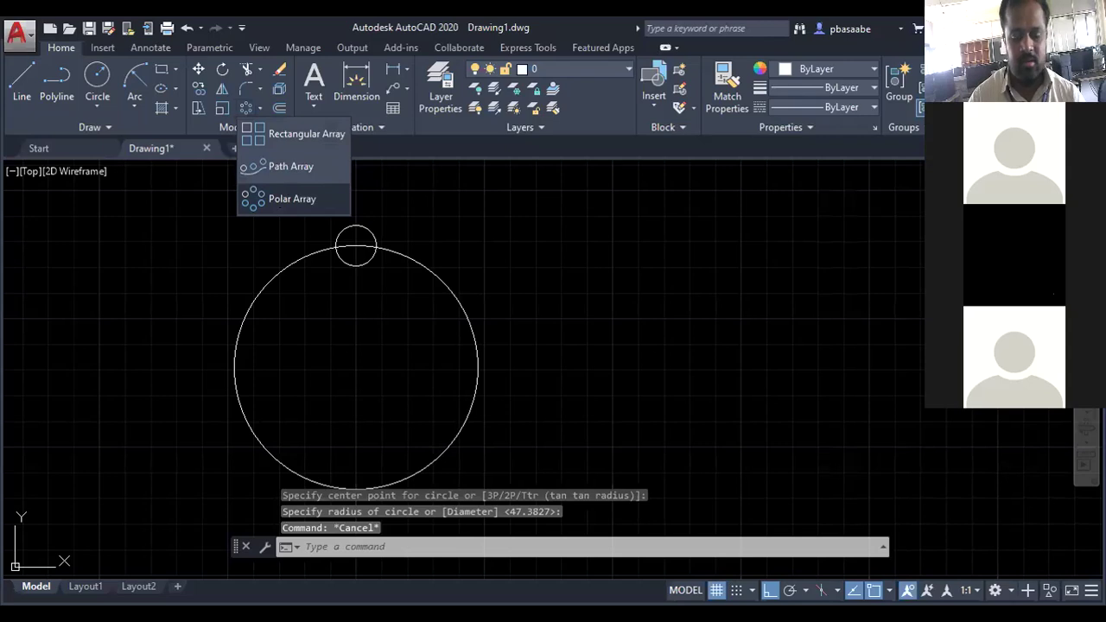
# Polar-array the small circle around the big circle's centre with 6 items
pyautogui.click(280, 200)
pyautogui.click(399, 254)
pyautogui.press('Return')
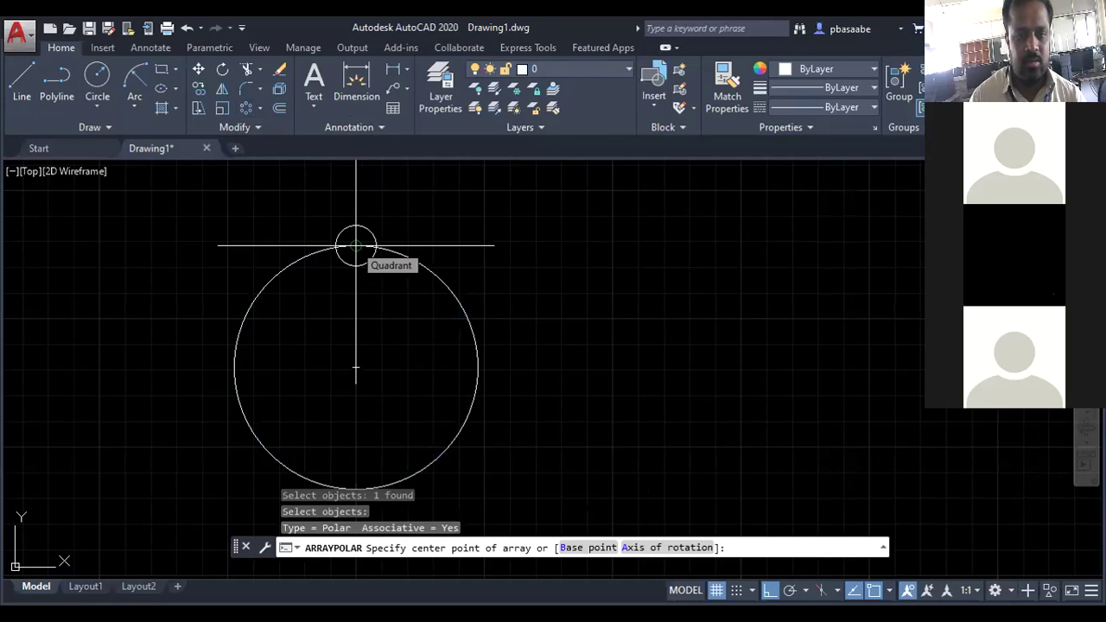
pyautogui.click(356, 368)
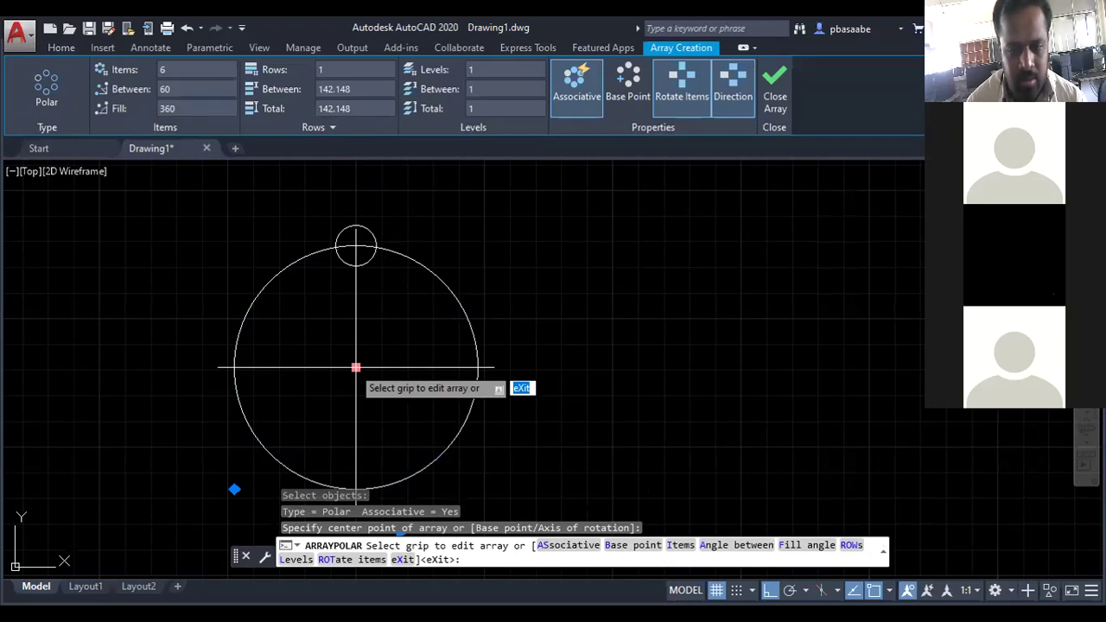
pyautogui.write('6')
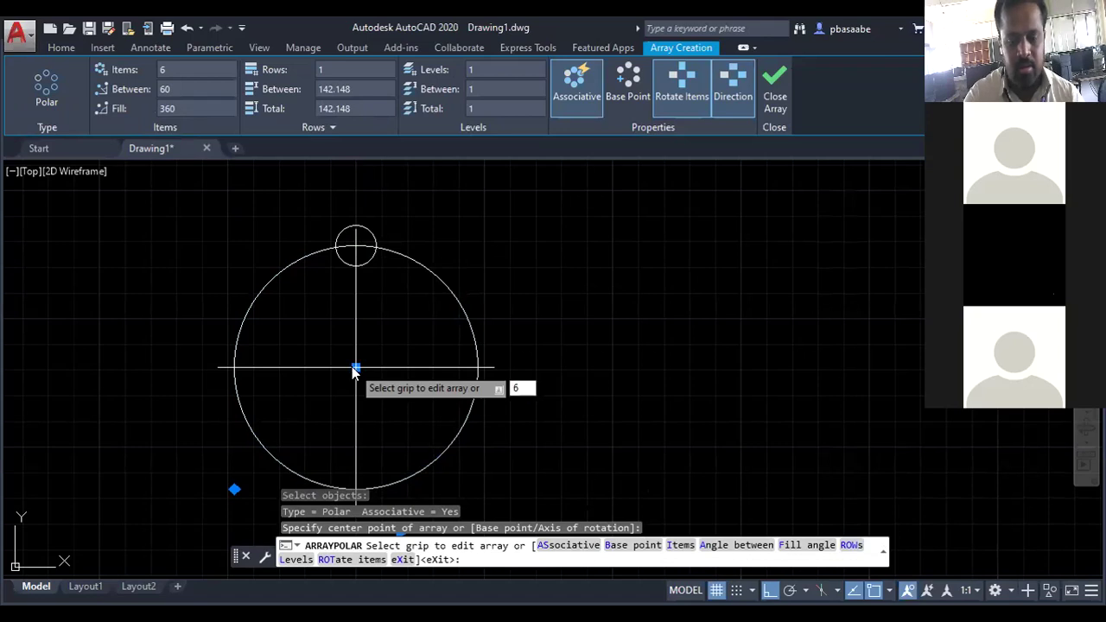
pyautogui.press('Return')
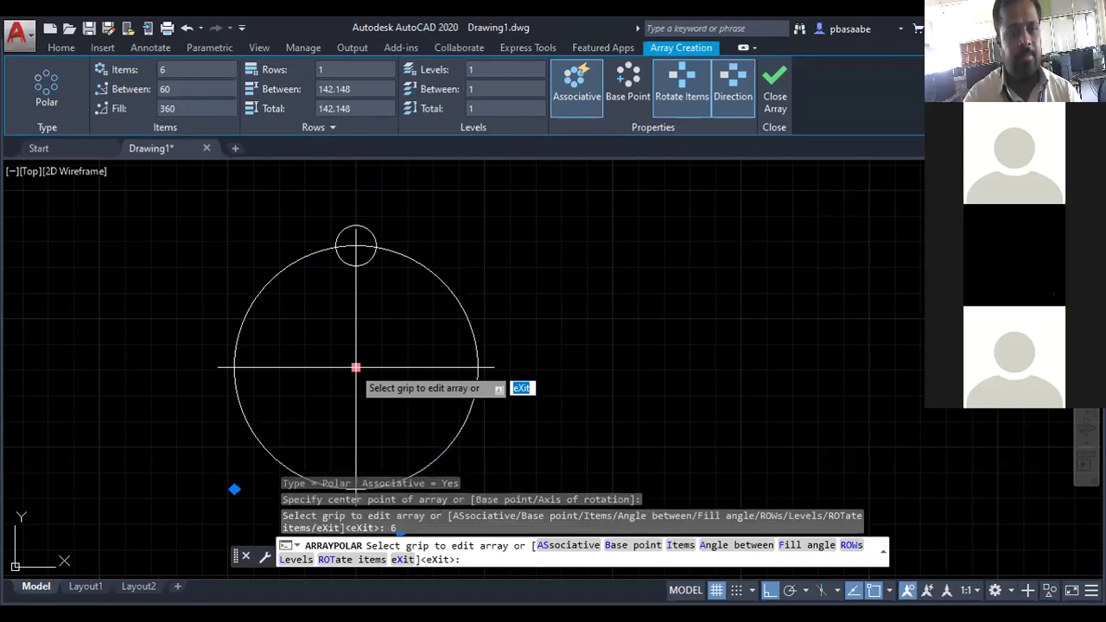
pyautogui.press('Escape')
# Cancel the repeated array and erase both circles with select-all and Delete
pyautogui.press('Return')
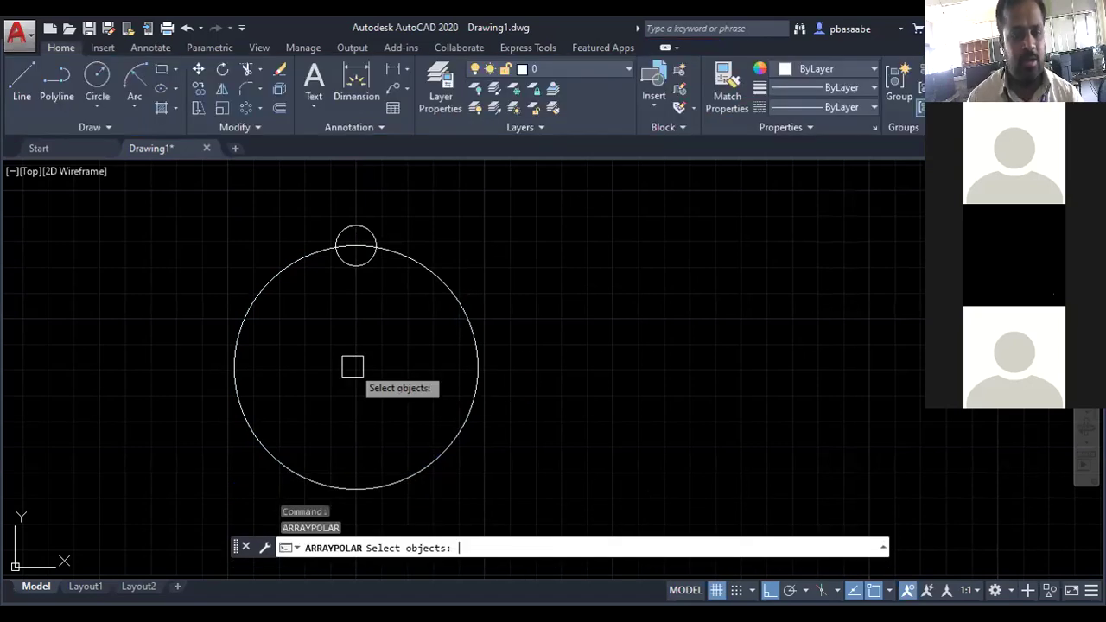
pyautogui.press('Escape')
pyautogui.press('Escape')
pyautogui.press('Escape')
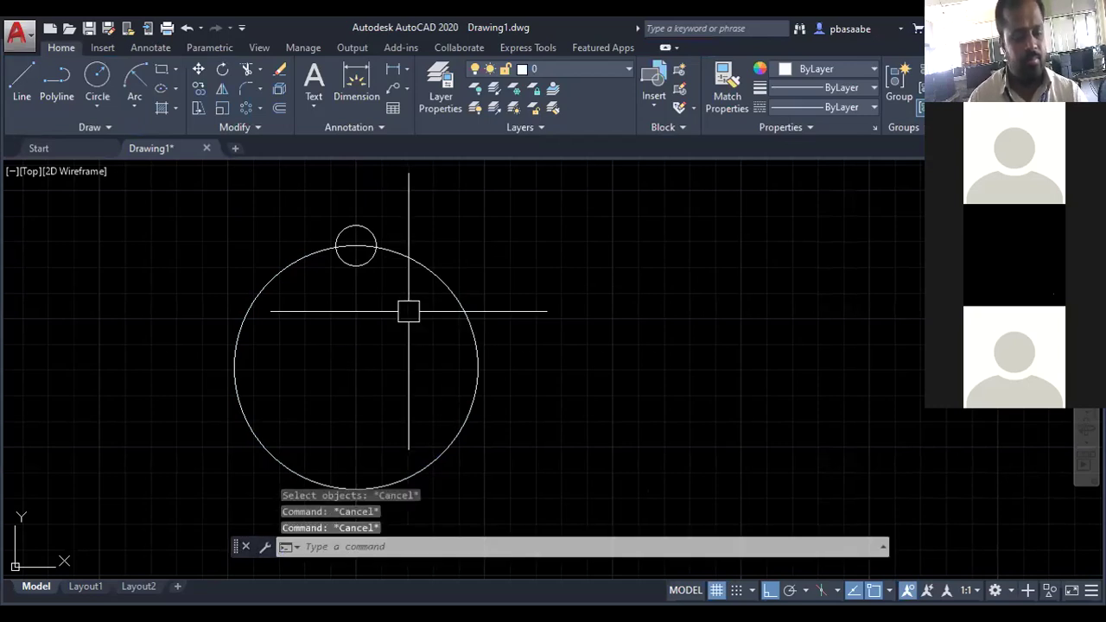
pyautogui.hotkey('ctrl', 'a')
pyautogui.press('Delete')
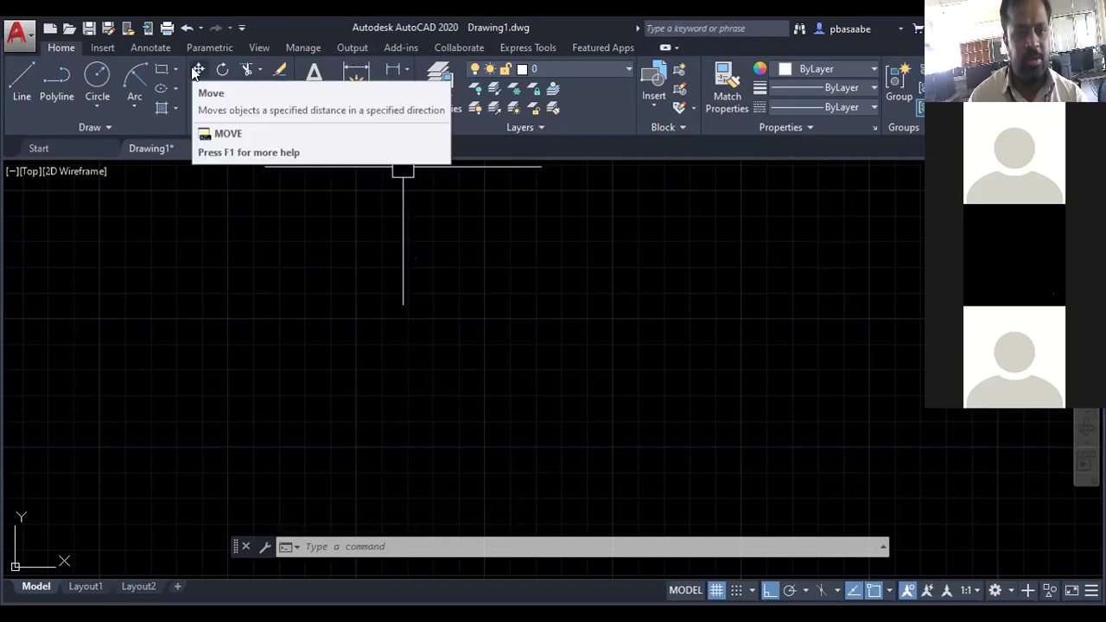
# Draw a triangle of three connected slanted lines with Ortho turned off via F8
pyautogui.click(22, 76)
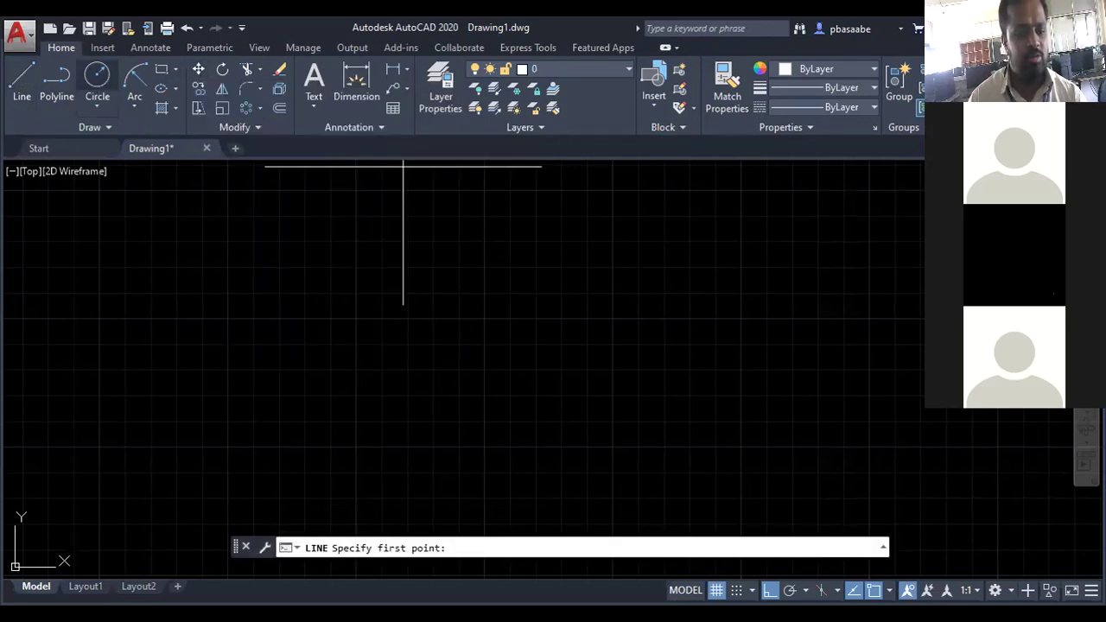
pyautogui.click(198, 338)
pyautogui.press('Escape')
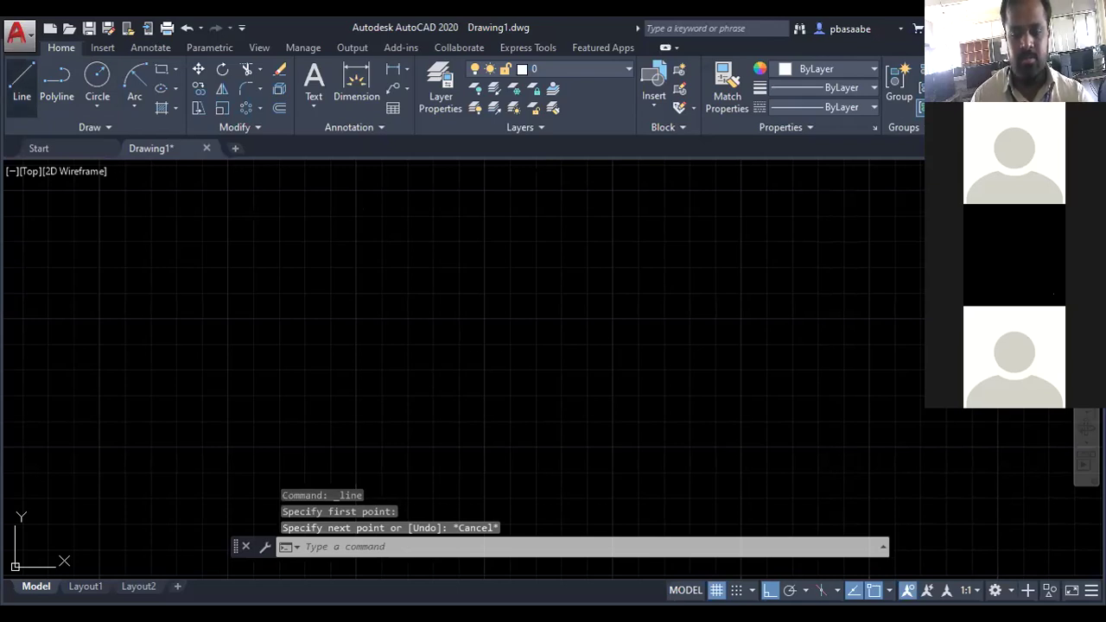
pyautogui.press('F8')
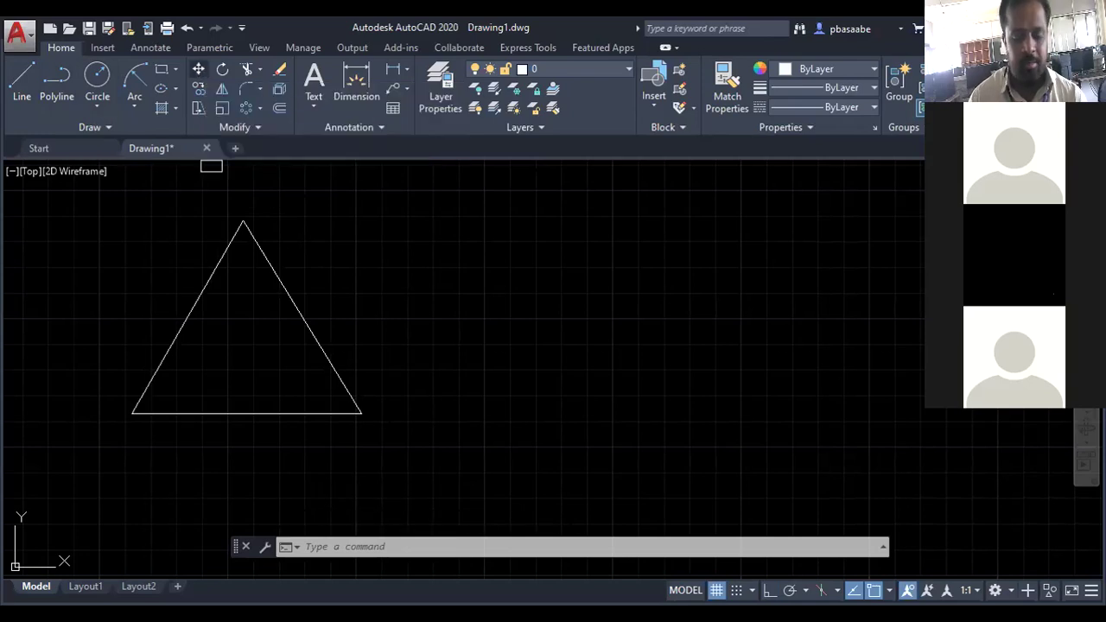
pyautogui.press('Return')
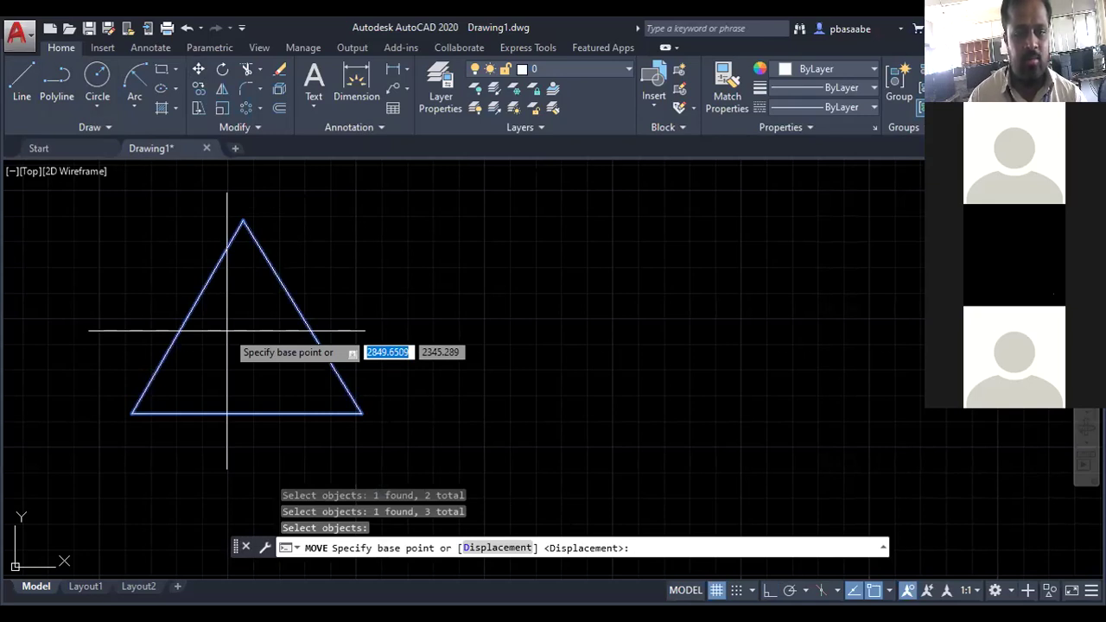
# Move the triangle's three lines left and down, using its lower-left corner as base point
pyautogui.click(227, 329)
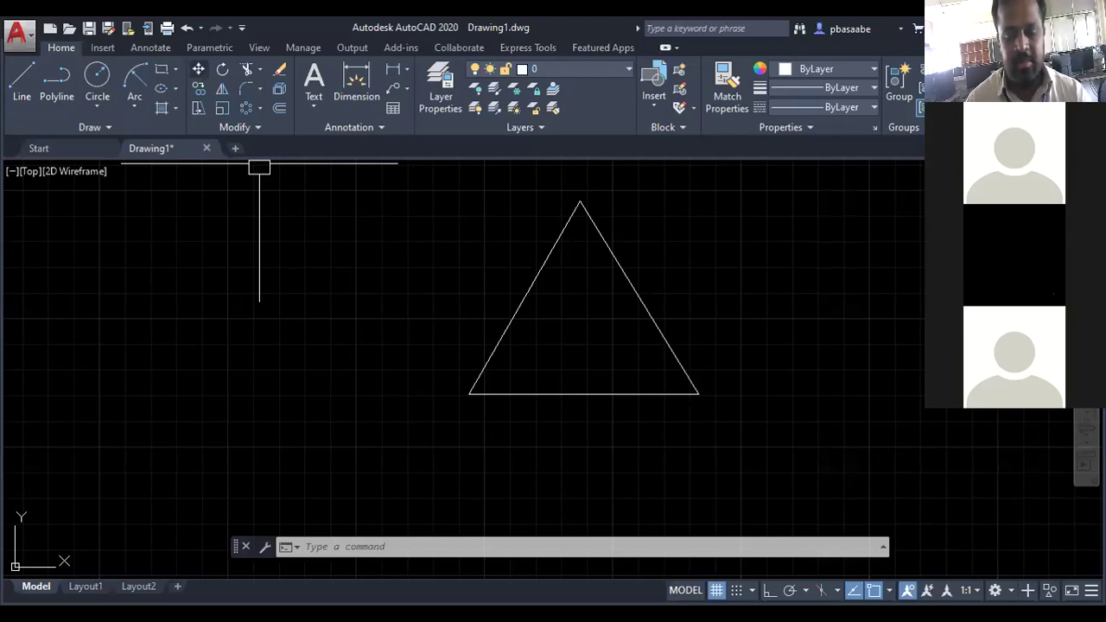
pyautogui.click(197, 69)
pyautogui.click(524, 298)
pyautogui.click(639, 298)
pyautogui.click(583, 394)
pyautogui.press('Return')
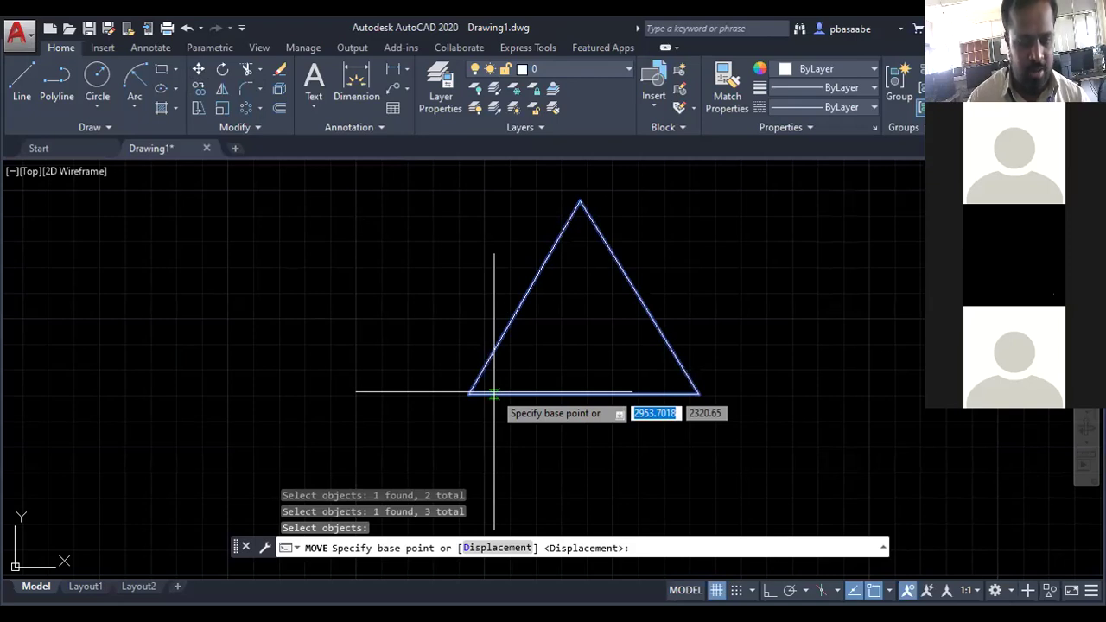
pyautogui.click(493, 393)
pyautogui.click(71, 447)
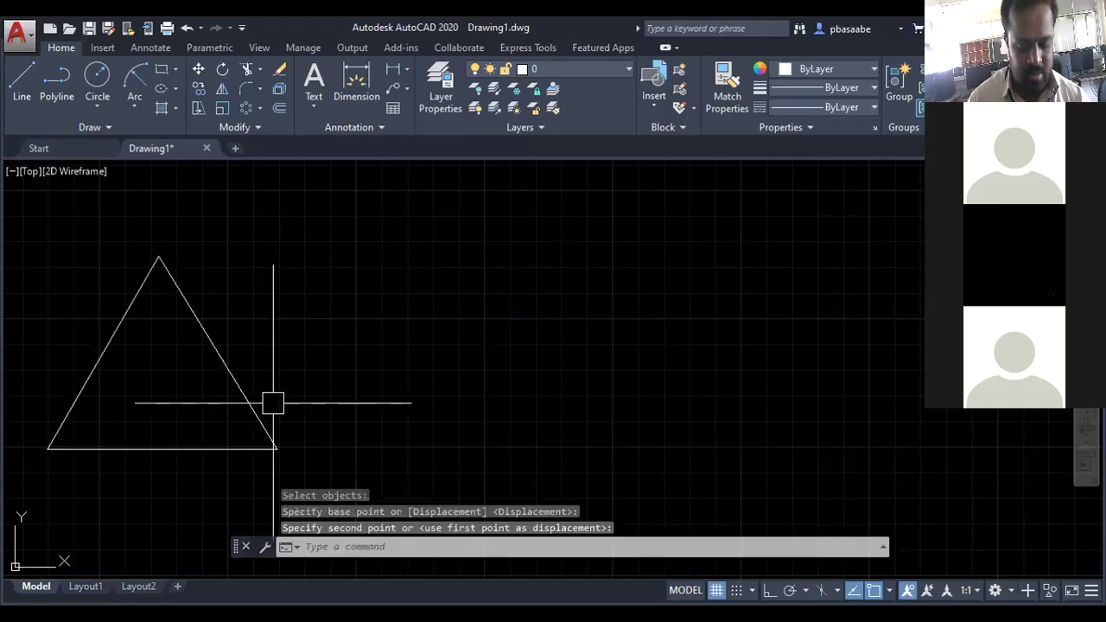
pyautogui.press('Escape')
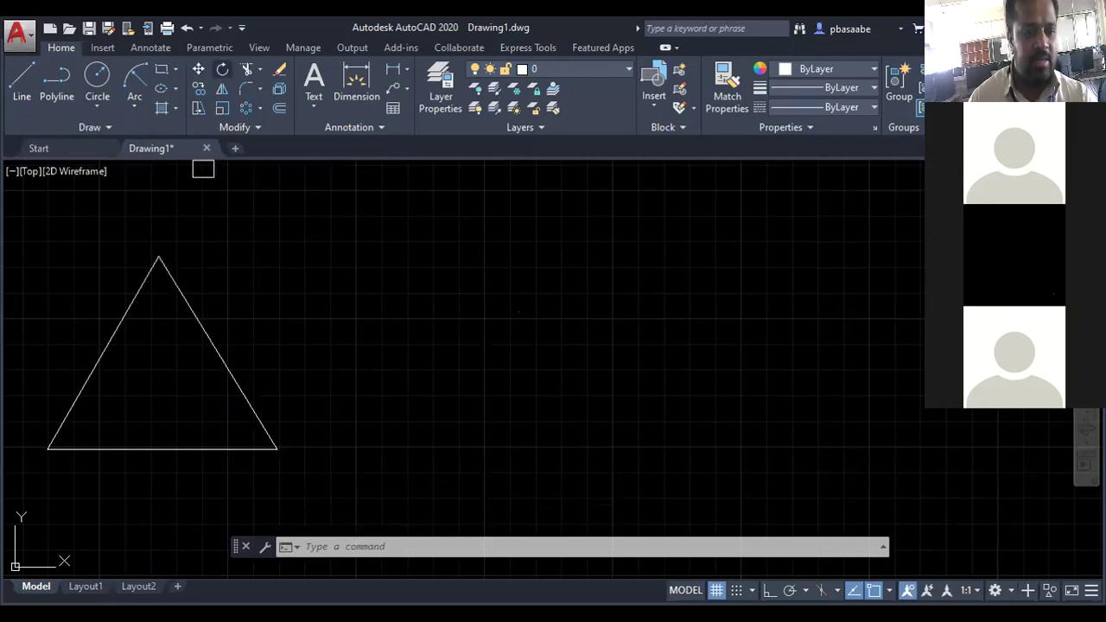
# Rotate the triangle about its top corner so it points downward
pyautogui.click(112, 348)
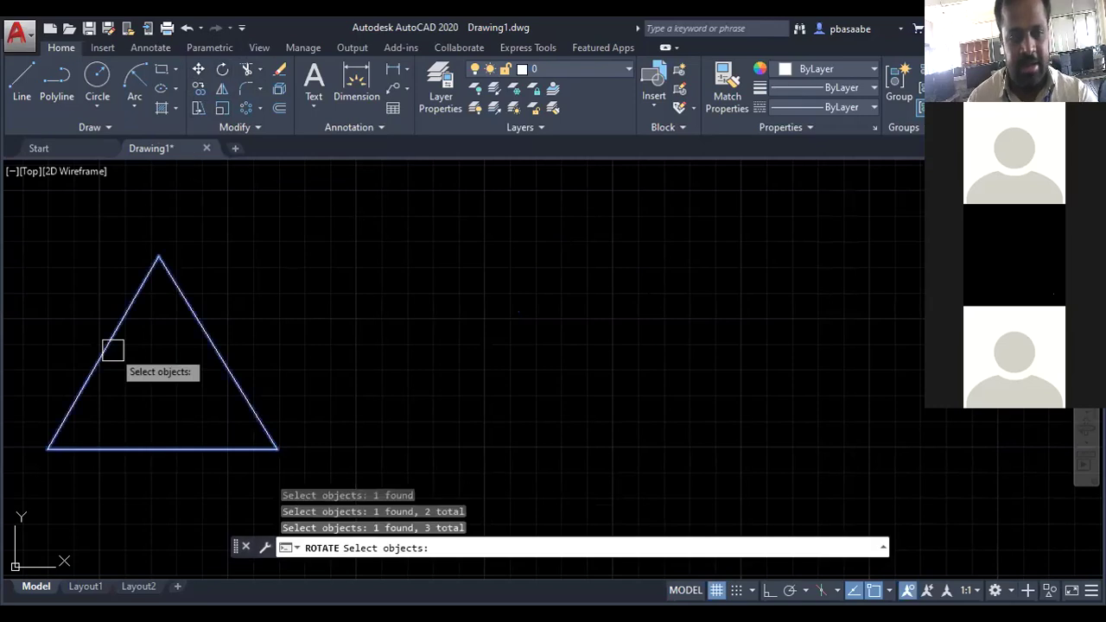
pyautogui.press('Return')
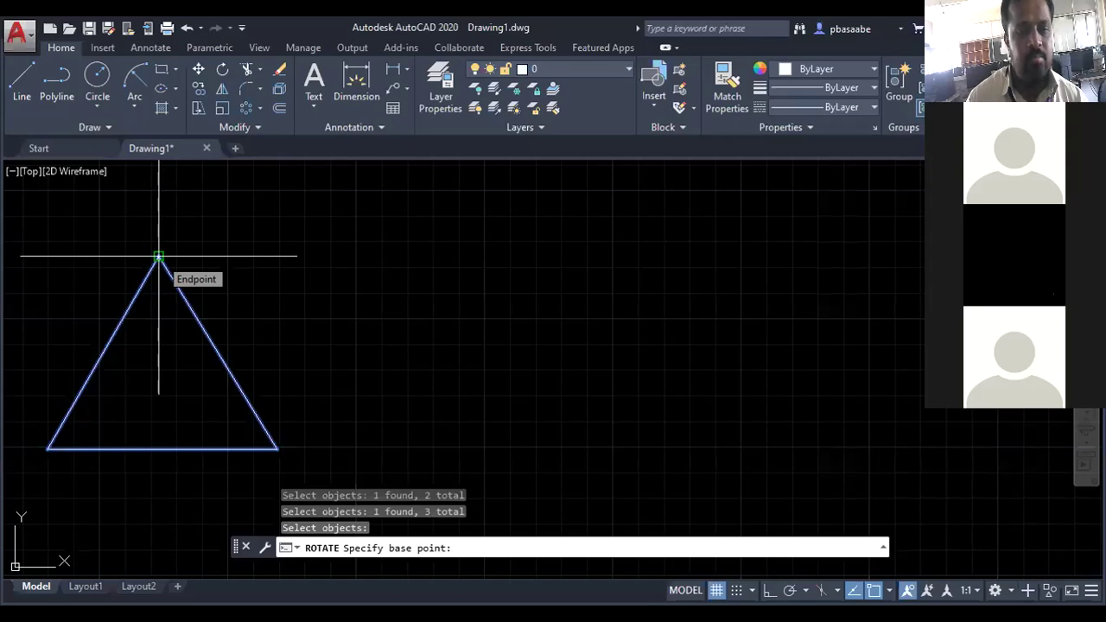
pyautogui.click(158, 257)
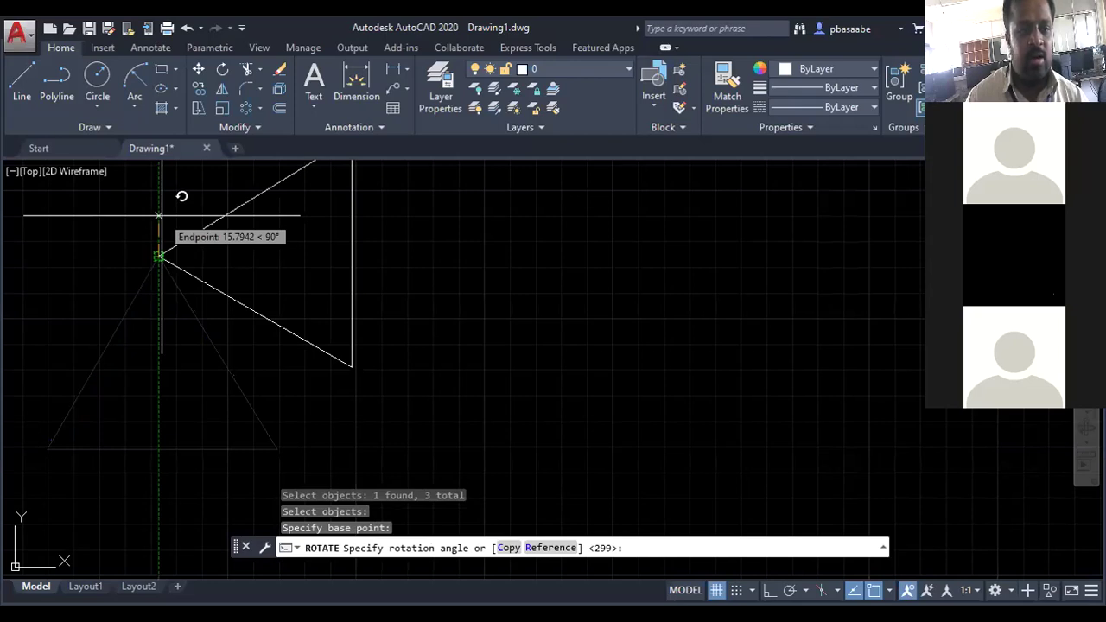
pyautogui.press('Escape')
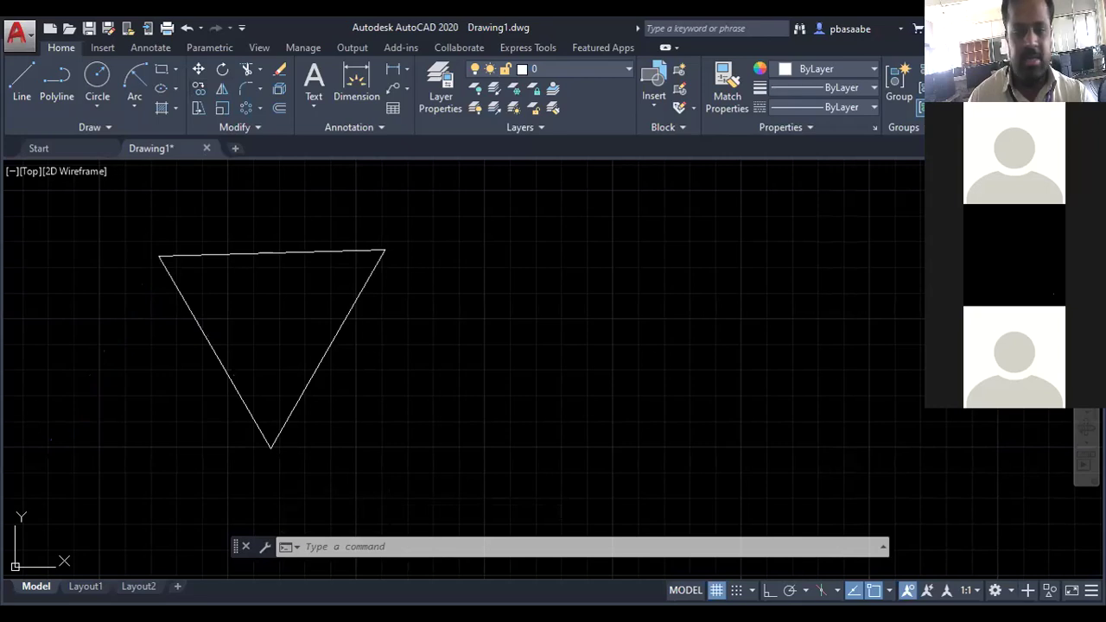
pyautogui.write('p')
pyautogui.press('Return')
pyautogui.moveTo(354, 336)
pyautogui.mouseDown()
pyautogui.moveTo(320, 357)
pyautogui.moveTo(273, 360)
pyautogui.mouseUp()
pyautogui.press('Escape')
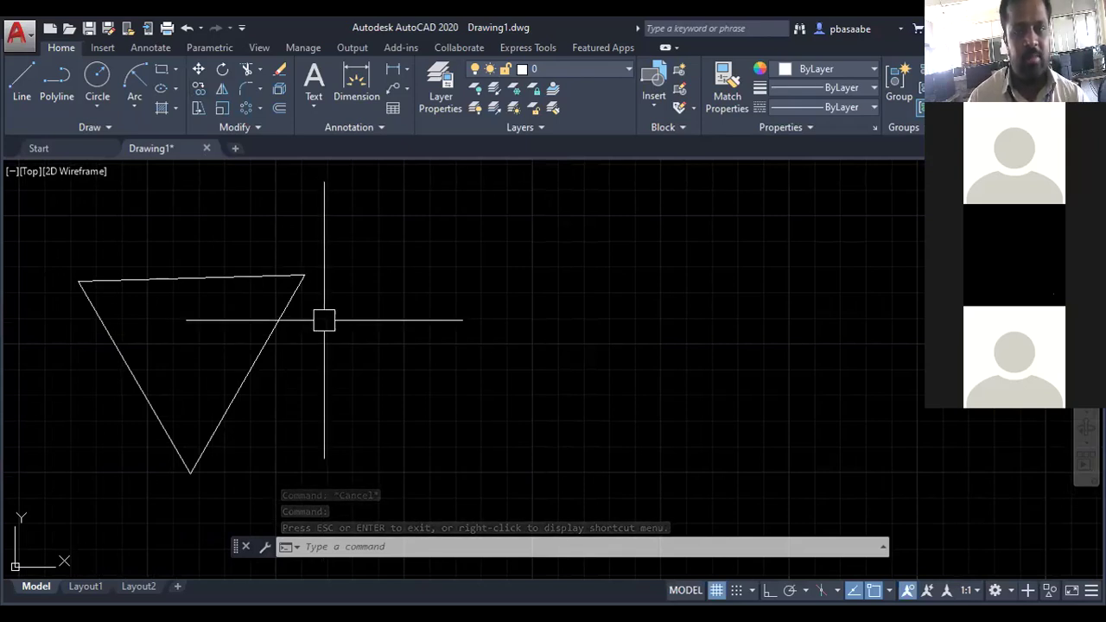
# Place three copies of the triangle to the right, using its bottom tip as base point
pyautogui.click(201, 86)
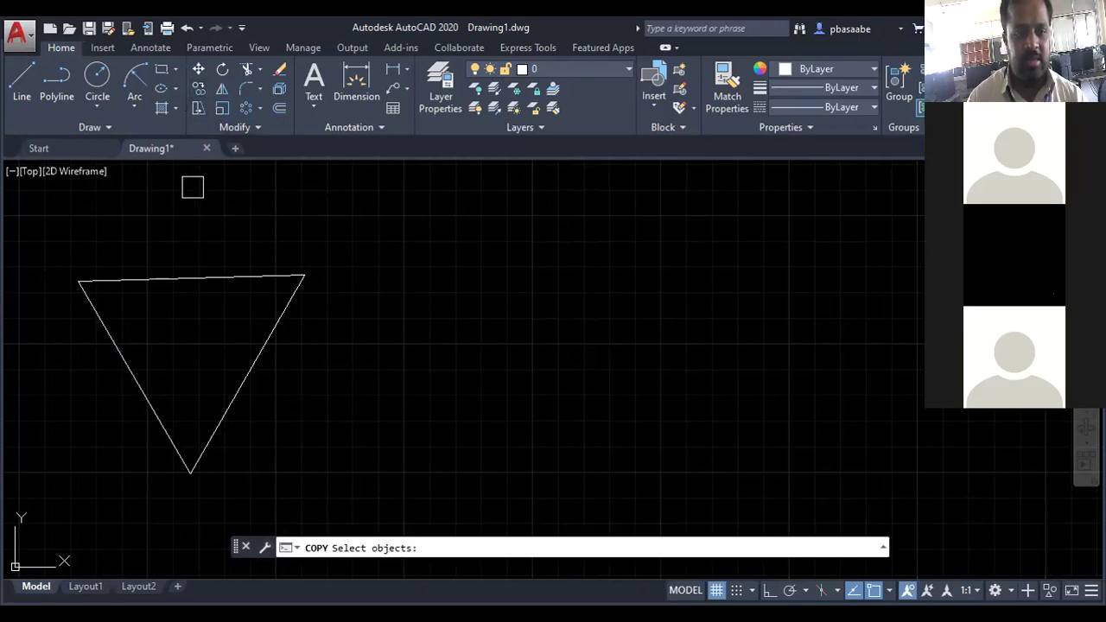
pyautogui.click(192, 278)
pyautogui.click(259, 354)
pyautogui.click(159, 409)
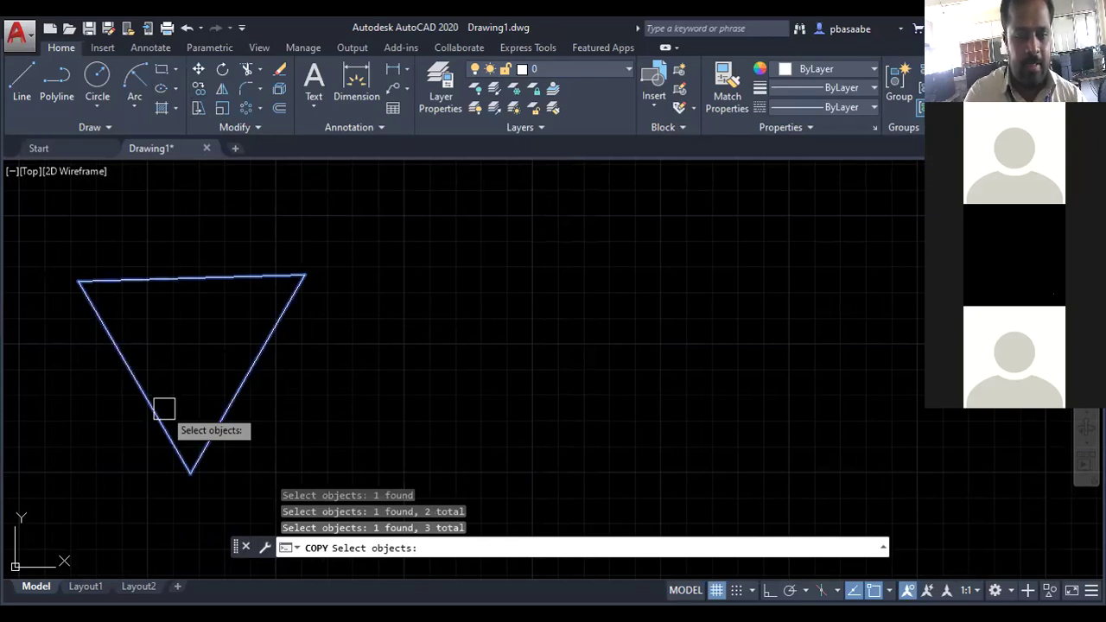
pyautogui.press('Return')
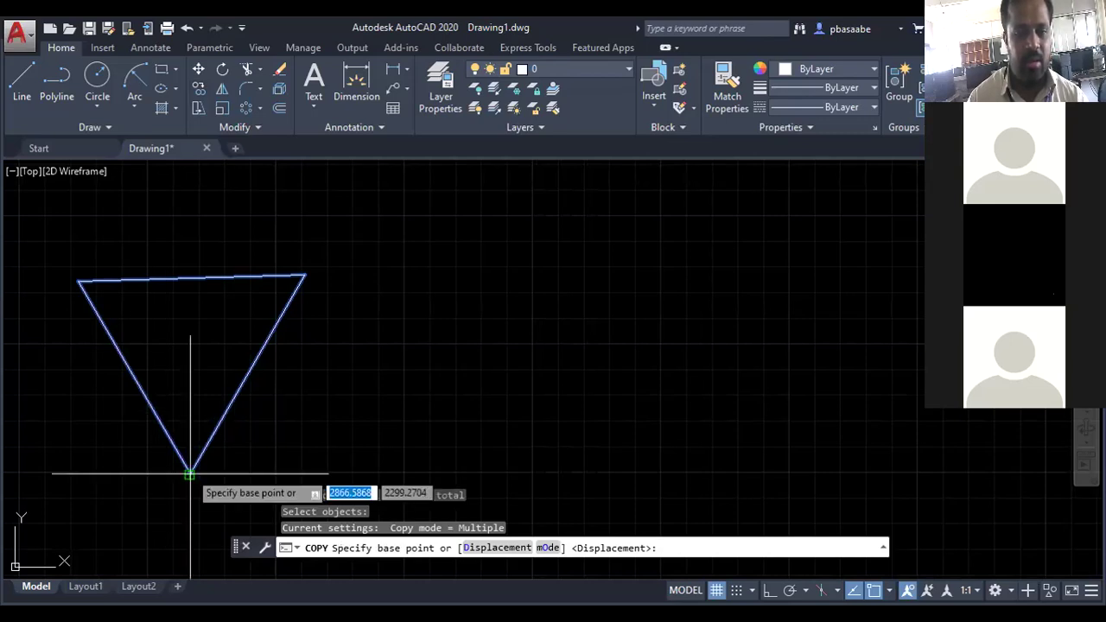
pyautogui.click(190, 473)
pyautogui.click(361, 399)
pyautogui.click(537, 407)
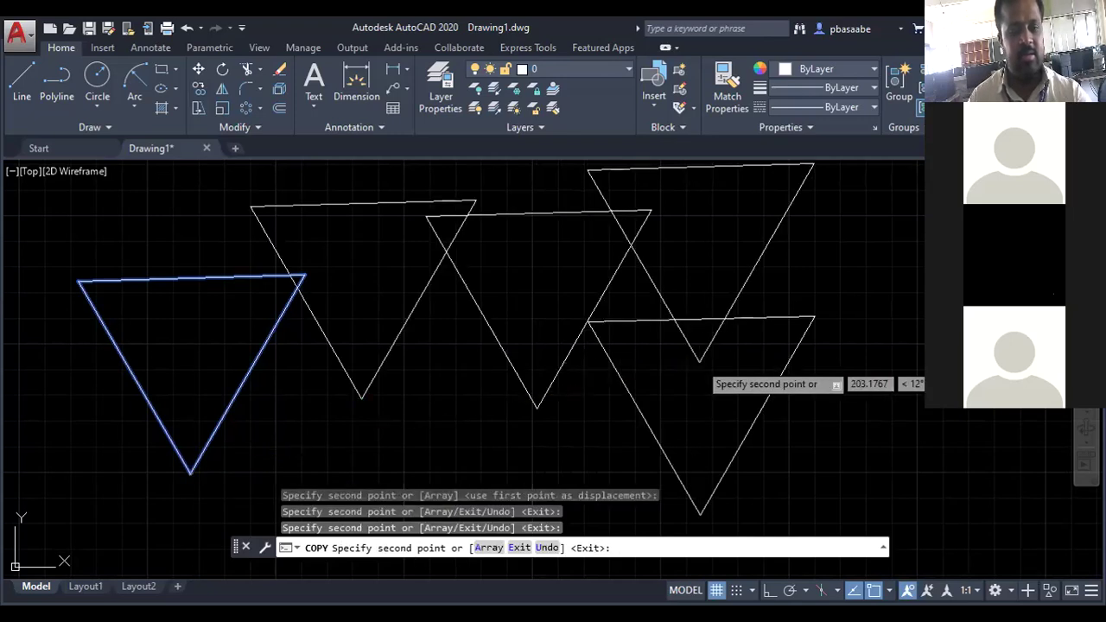
pyautogui.click(700, 514)
pyautogui.press('Escape')
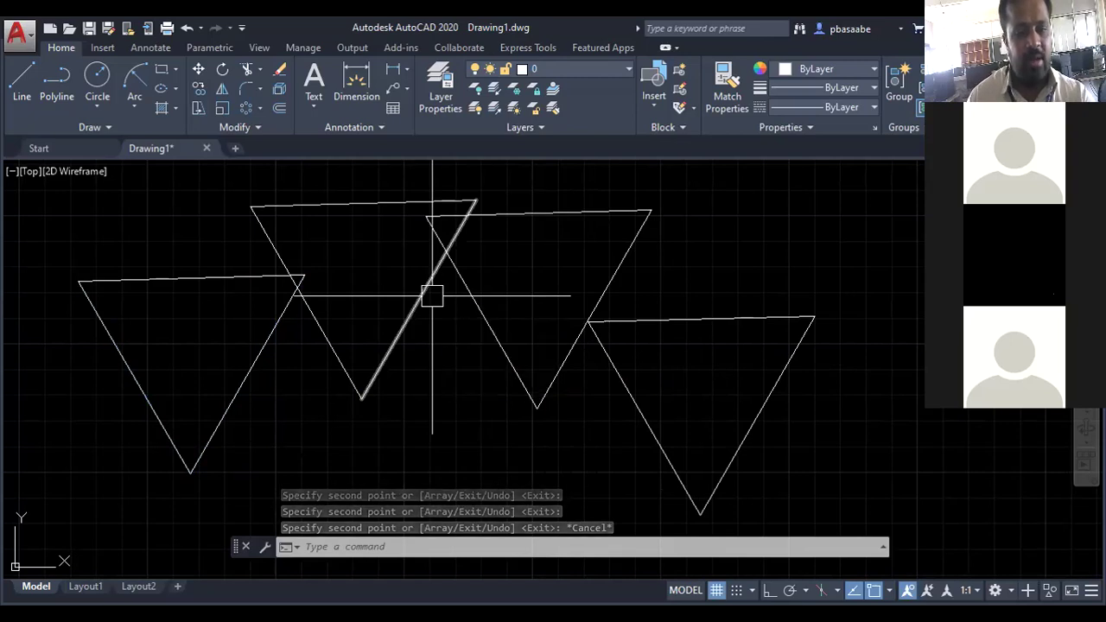
# Erase all 12 triangle lines with select-all and Delete
pyautogui.press('Escape')
pyautogui.hotkey('ctrl', 'a')
pyautogui.press('Delete')
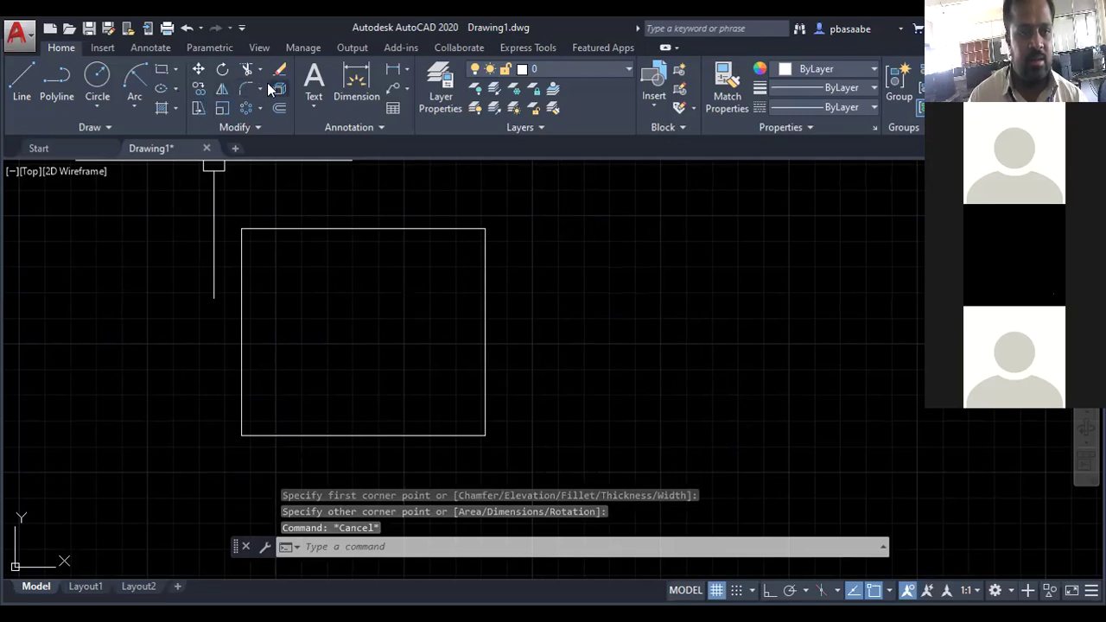
# Start a Fillet with a 50 radius, then cancel the attempt
pyautogui.click(259, 88)
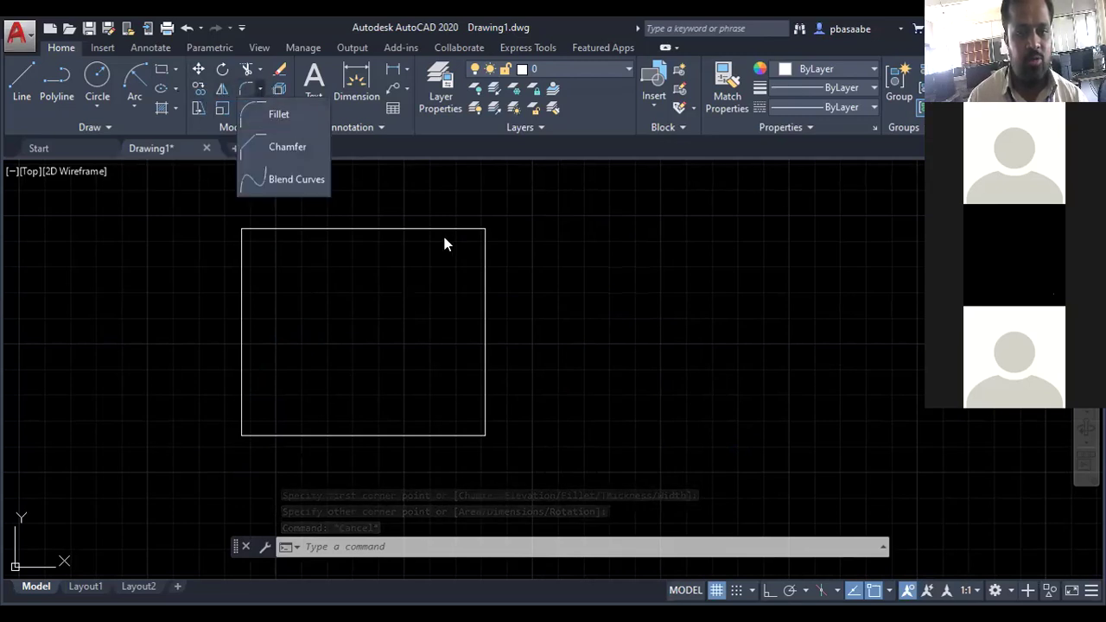
pyautogui.click(277, 114)
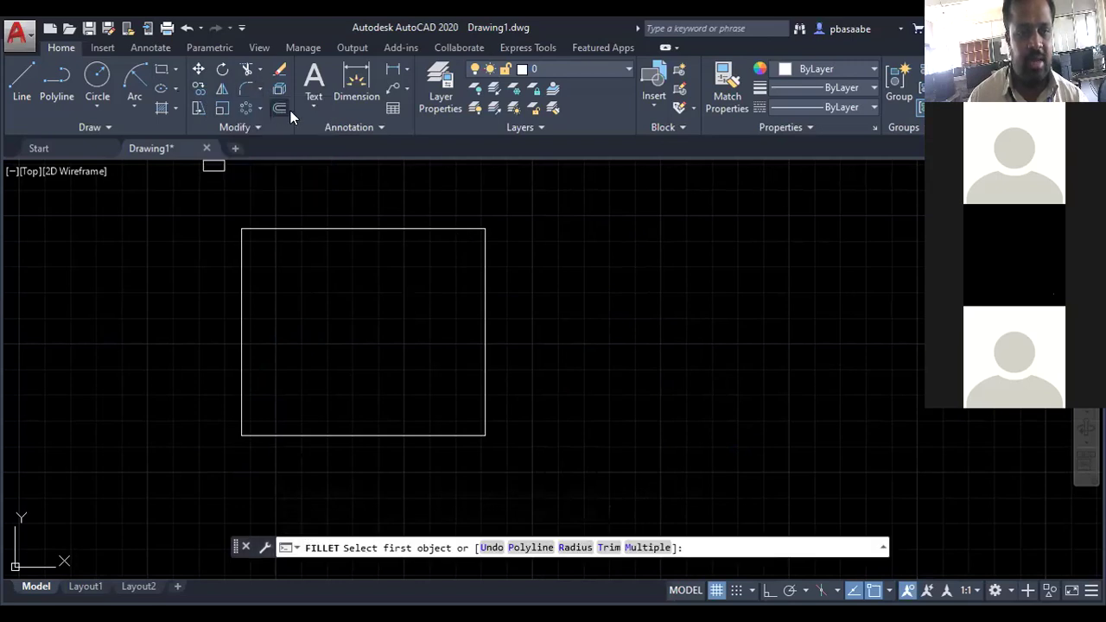
pyautogui.rightClick(590, 312)
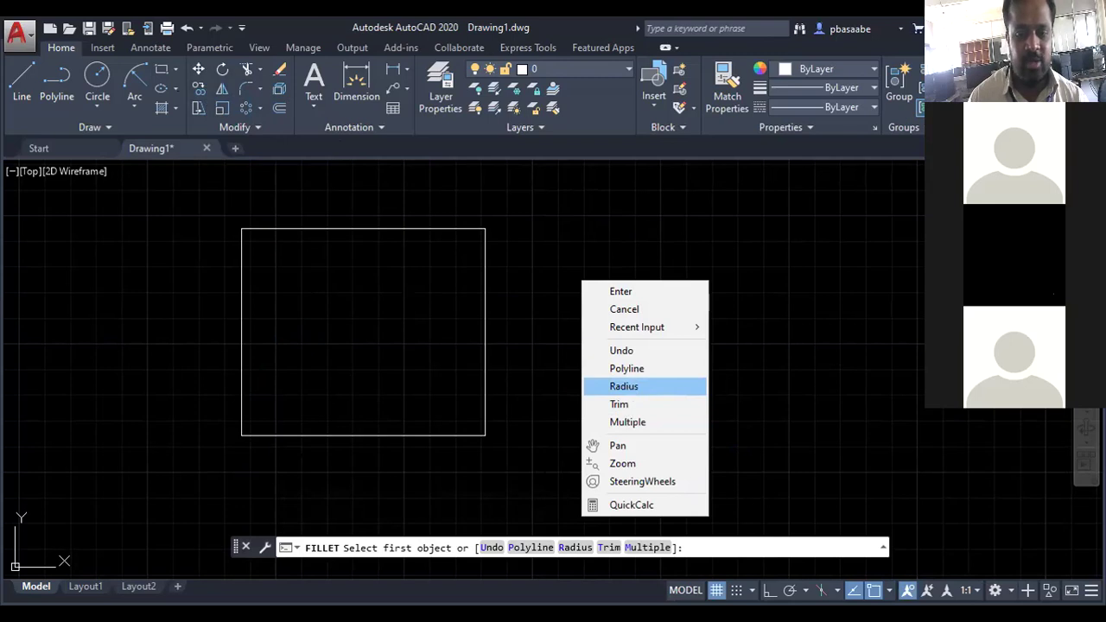
pyautogui.click(627, 387)
pyautogui.write('50')
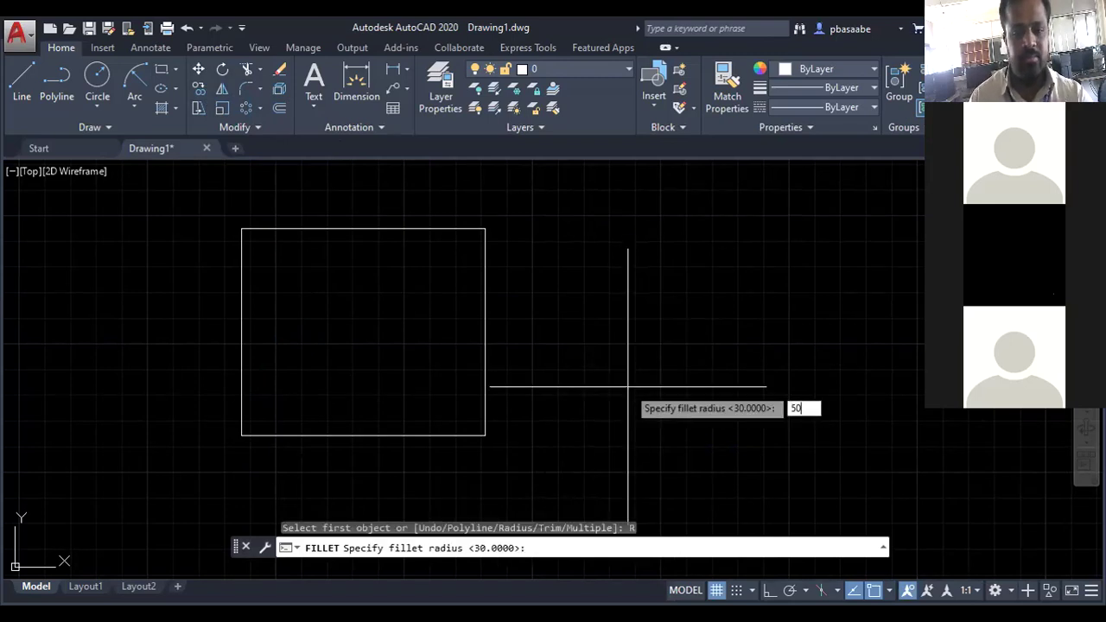
pyautogui.press('Escape')
# Fillet the rectangle's top-right corner with radius 50 using its top and right edges
pyautogui.click(257, 88)
pyautogui.click(274, 114)
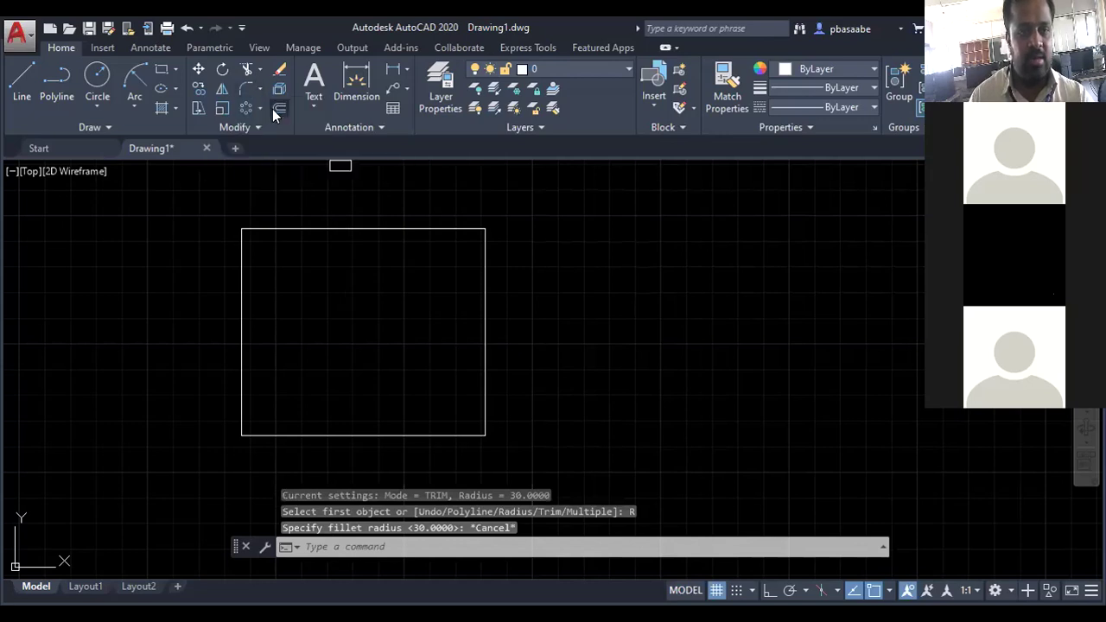
pyautogui.rightClick(333, 373)
pyautogui.click(354, 403)
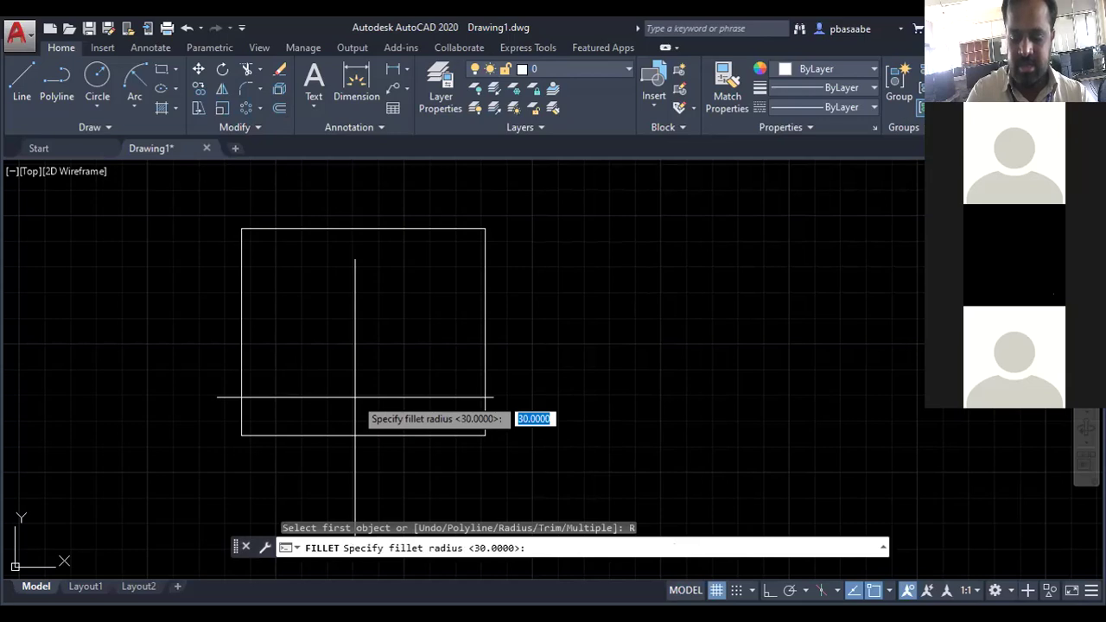
pyautogui.write('50')
pyautogui.press('Return')
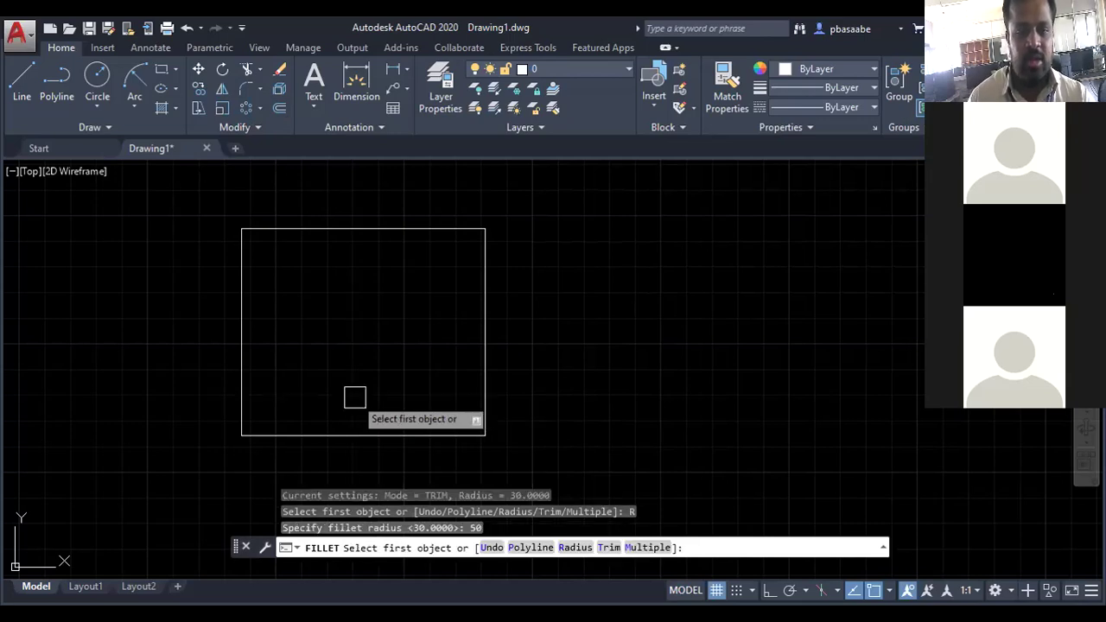
pyautogui.click(406, 228)
pyautogui.click(485, 362)
pyautogui.press('Escape')
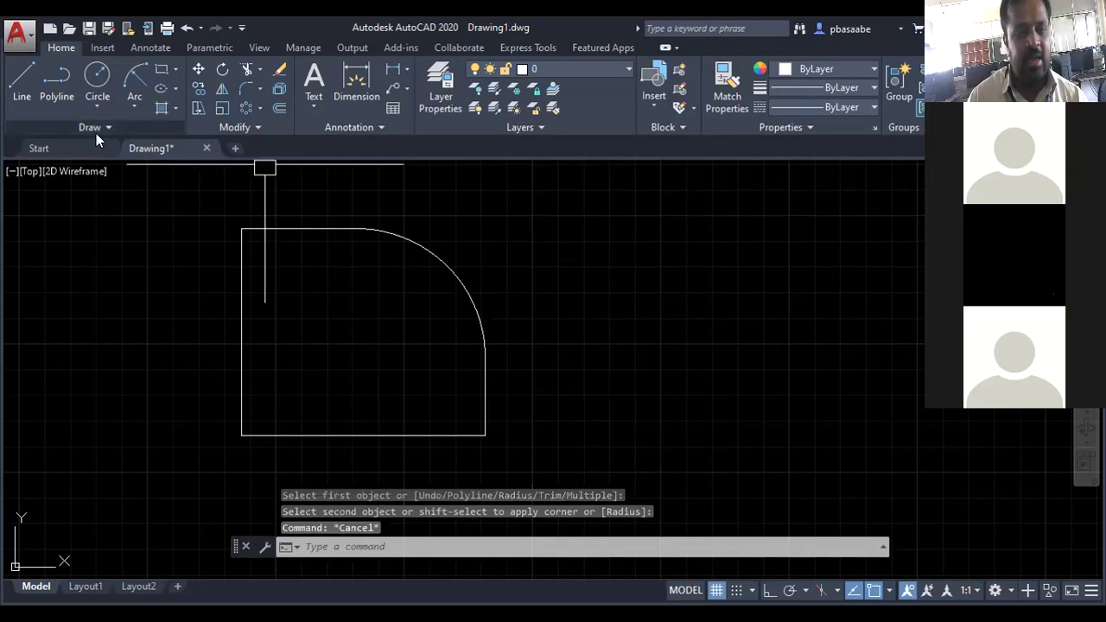
pyautogui.click(258, 89)
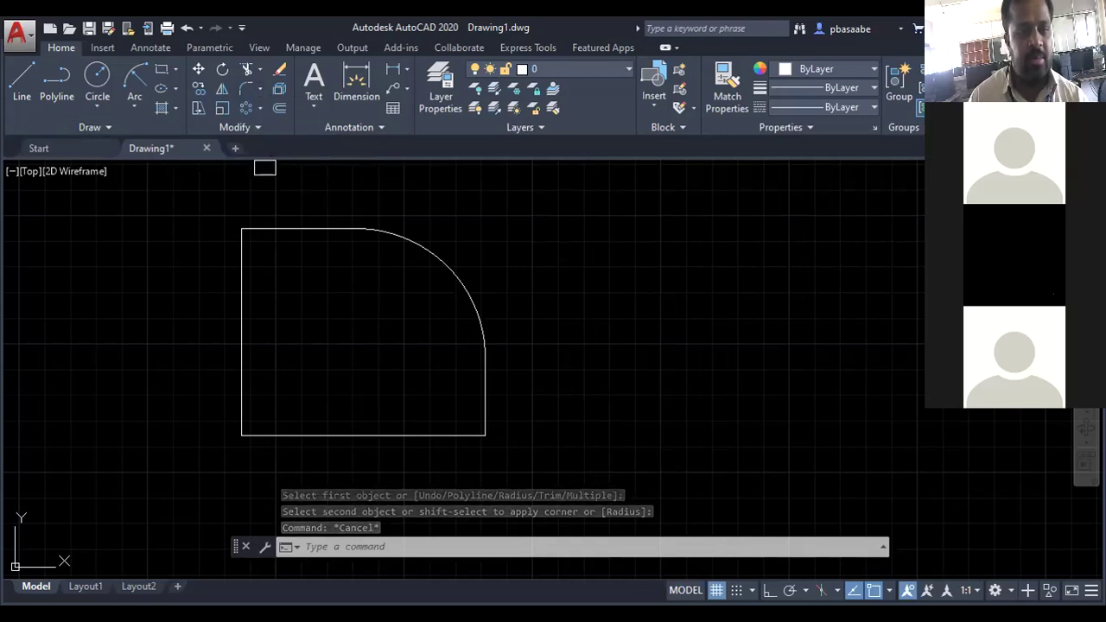
# Try a chamfer with distance 50 on the corner, then cancel the failed bevel
pyautogui.rightClick(156, 297)
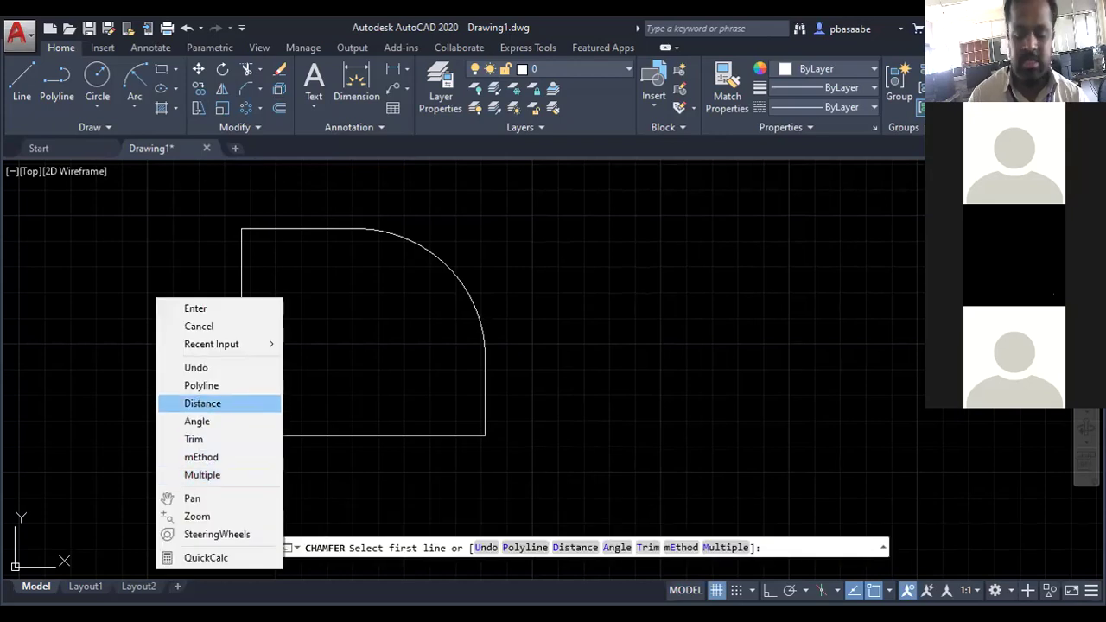
pyautogui.click(204, 403)
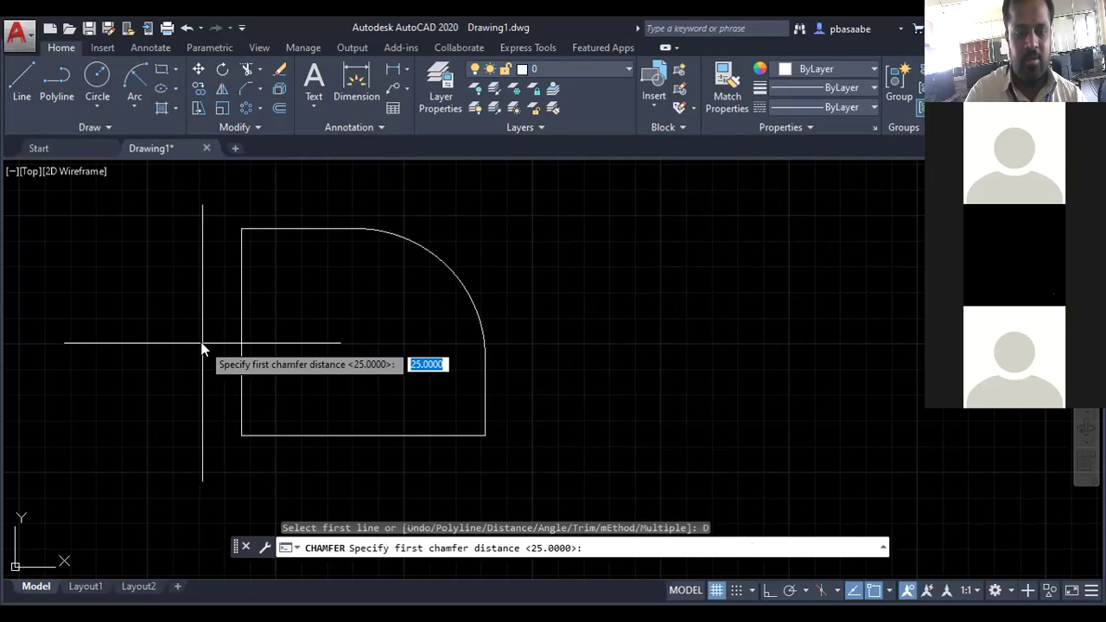
pyautogui.write('50')
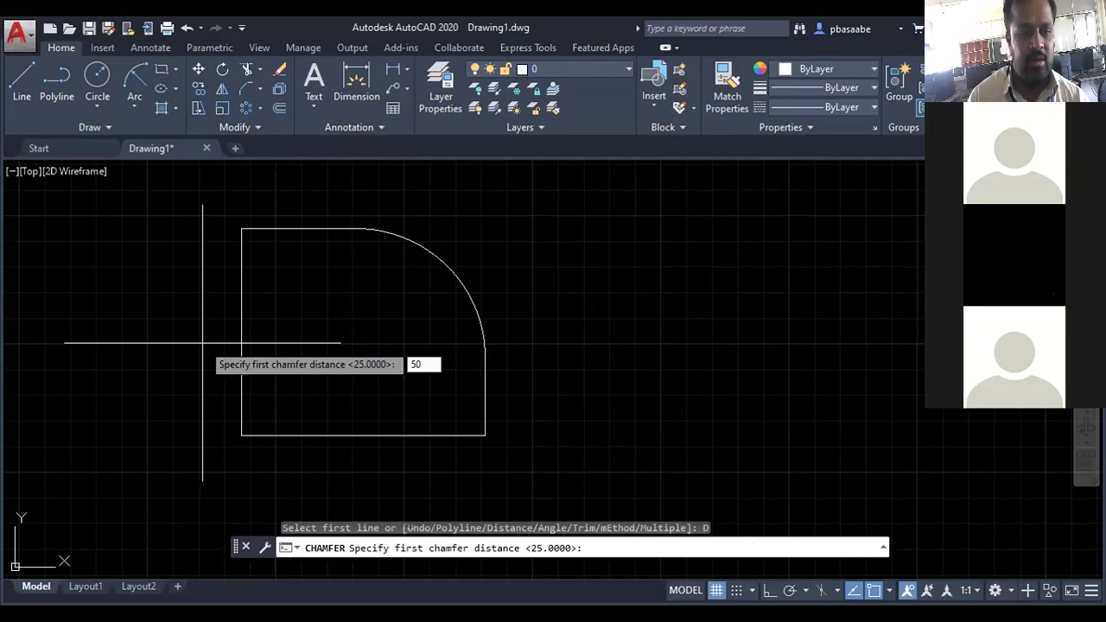
pyautogui.press('Return')
pyautogui.press('Return')
pyautogui.click(242, 302)
pyautogui.click(256, 286)
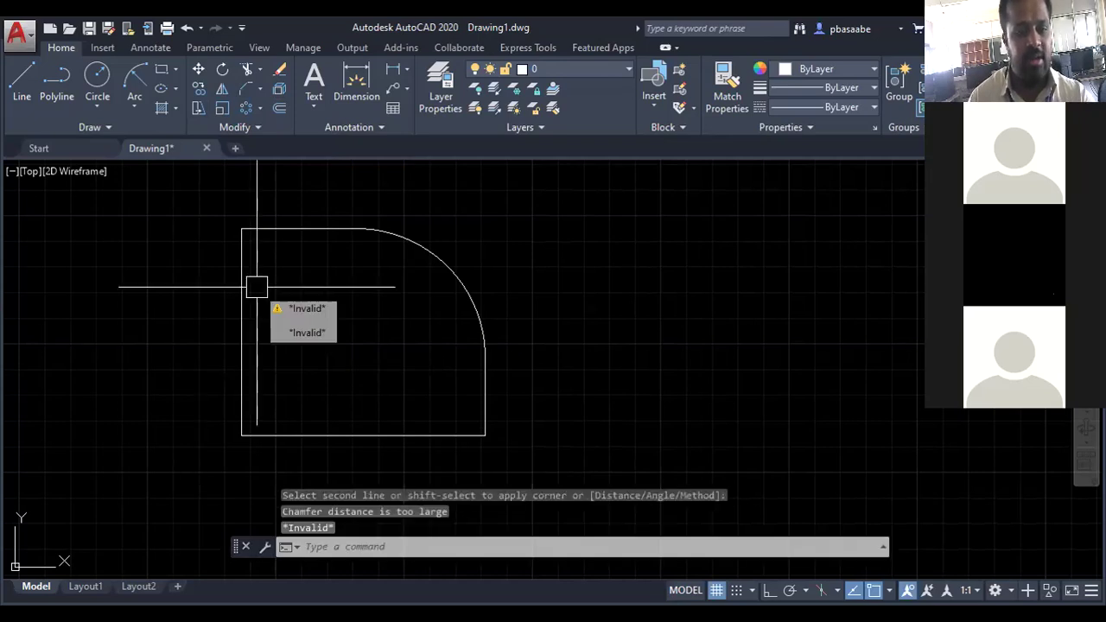
pyautogui.press('Escape')
pyautogui.press('Escape')
pyautogui.press('Escape')
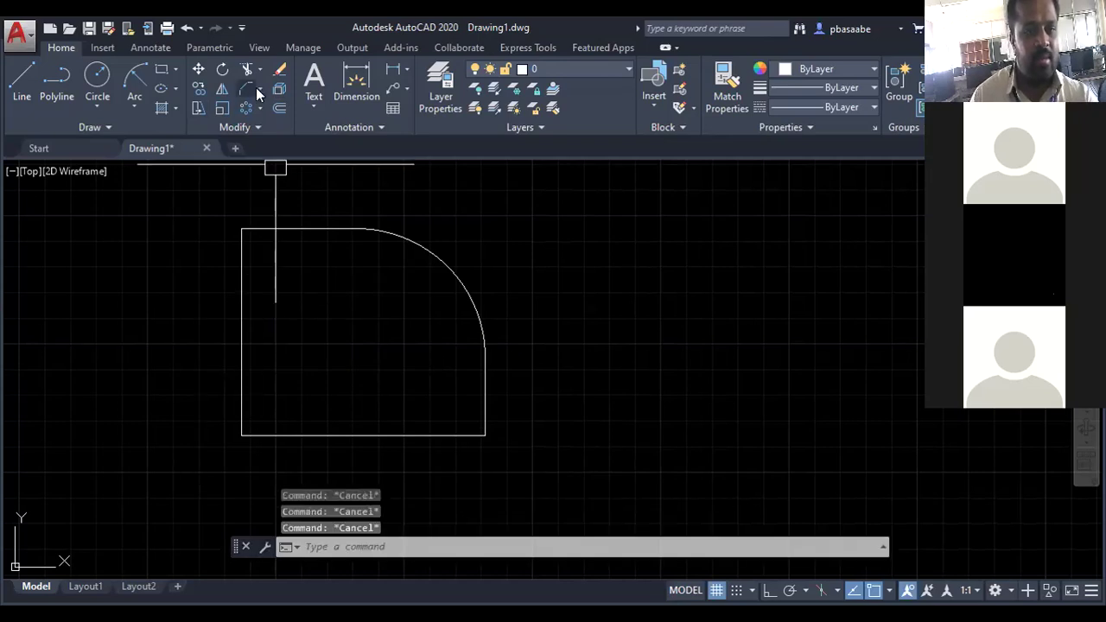
# Chamfer the top-left corner with both distances set to 20
pyautogui.click(259, 89)
pyautogui.click(272, 147)
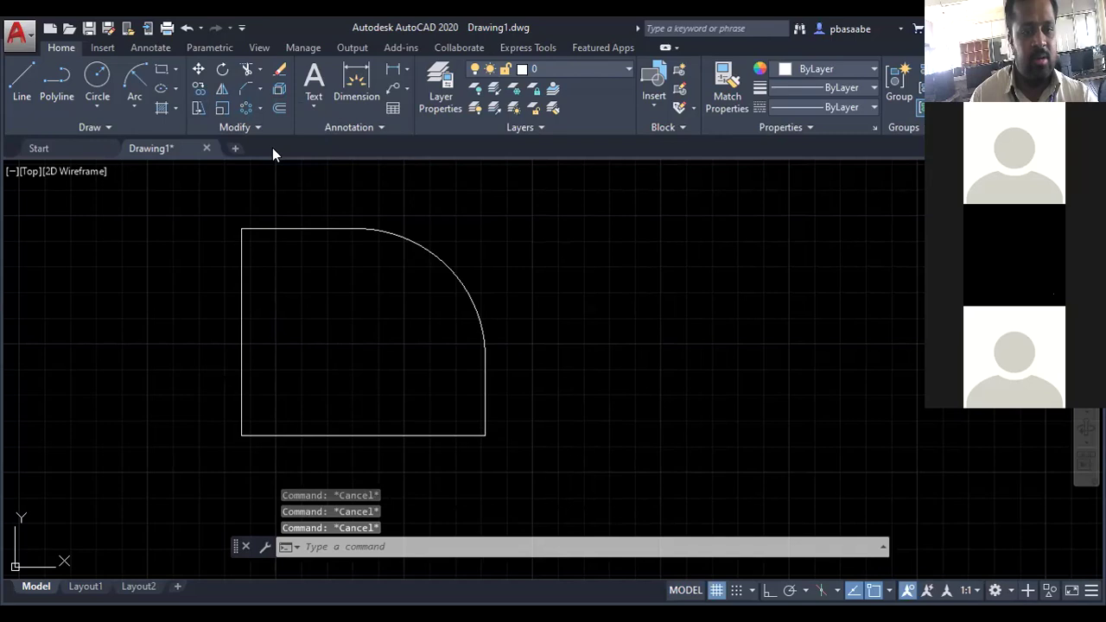
pyautogui.rightClick(322, 296)
pyautogui.click(372, 403)
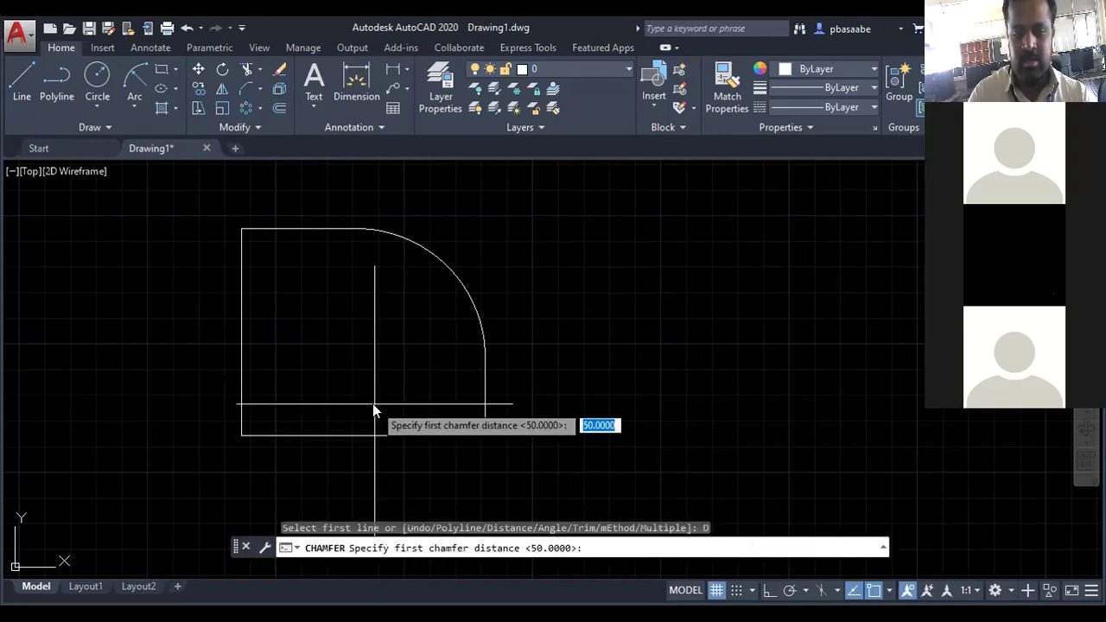
pyautogui.write('20')
pyautogui.press('Return')
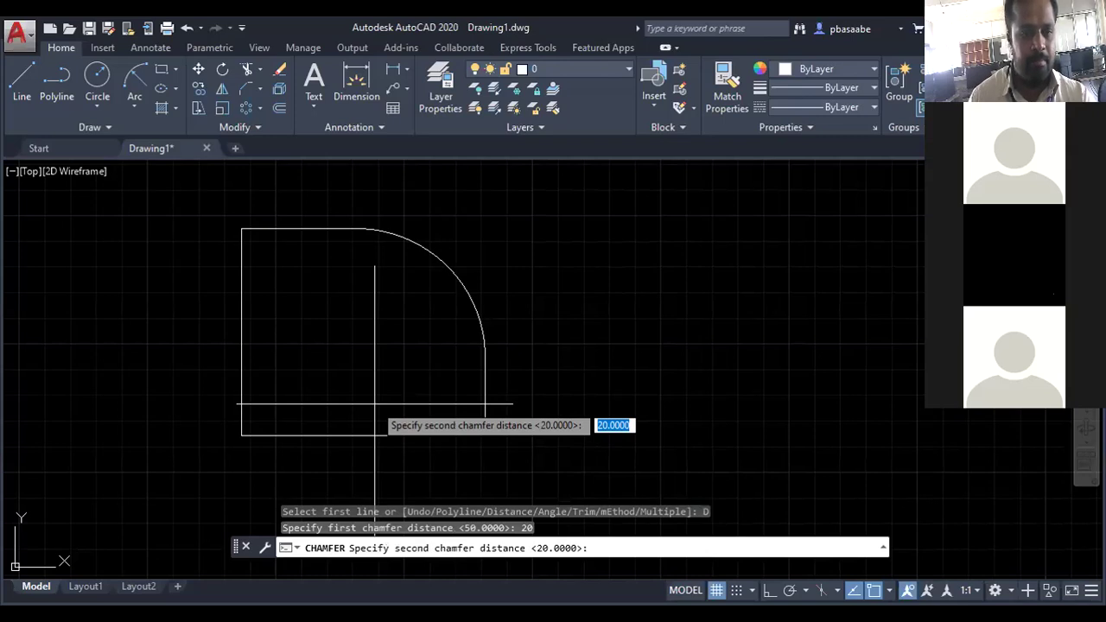
pyautogui.press('Return')
pyautogui.click(241, 293)
pyautogui.click(320, 229)
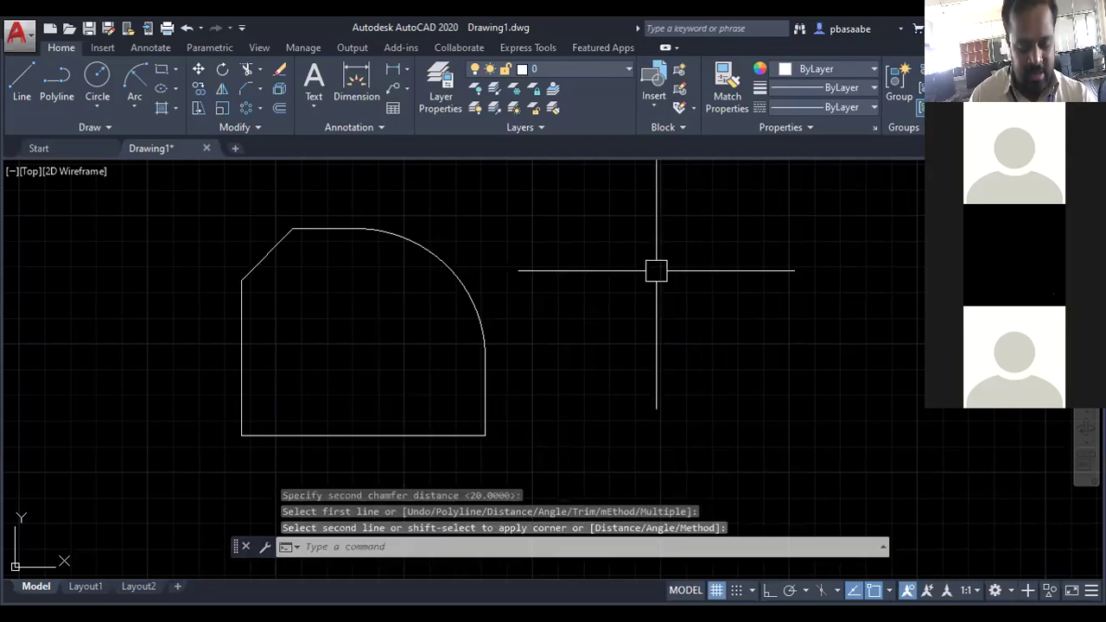
pyautogui.scroll(4, 269, 216)
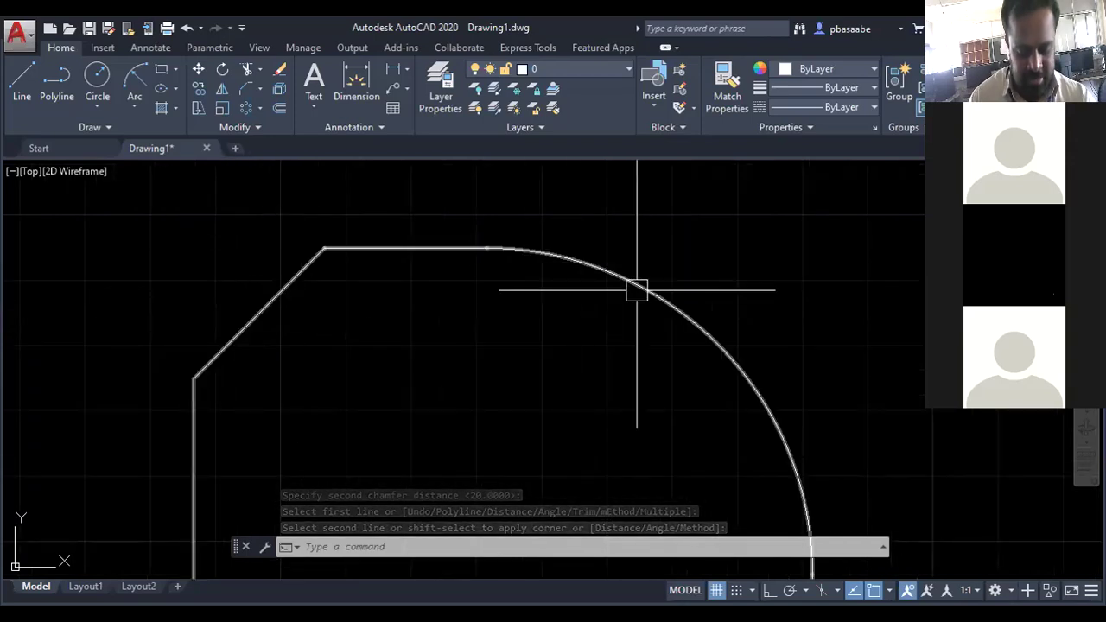
pyautogui.scroll(-2, 531, 275)
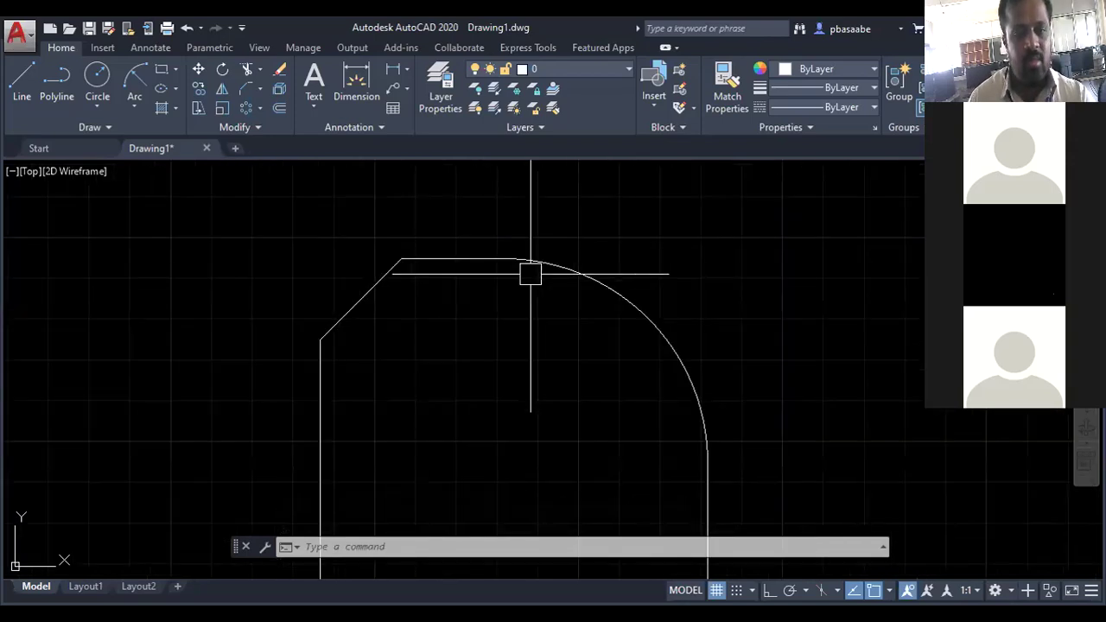
pyautogui.scroll(-2, 530, 275)
# Delete the filleted and chamfered square via select-all, then start and cancel a Line
pyautogui.hotkey('ctrl', 'a')
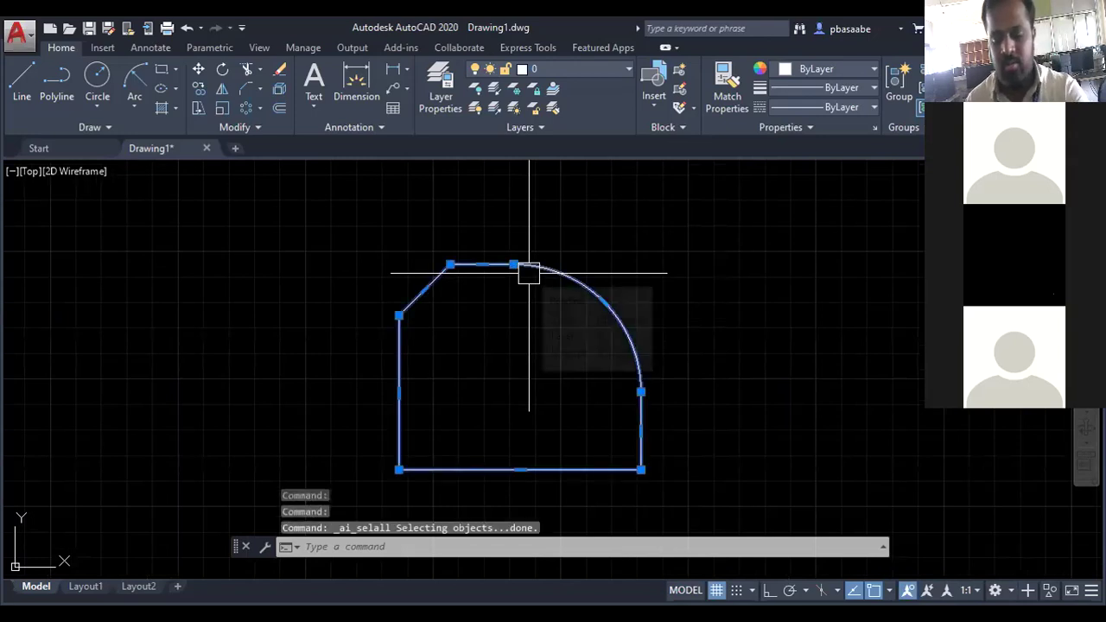
pyautogui.press('Delete')
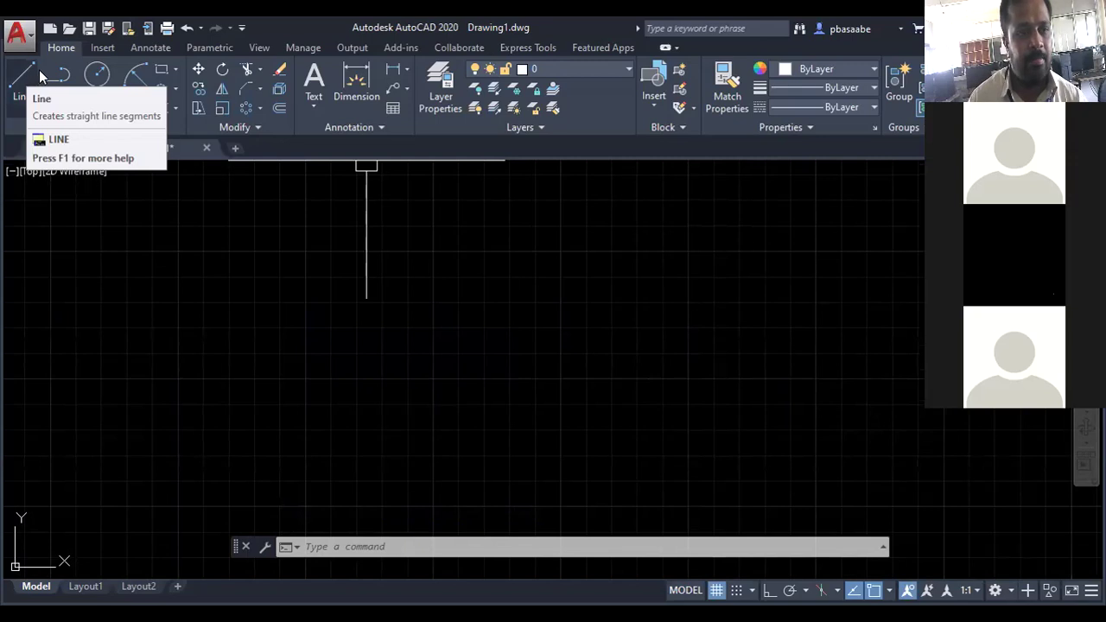
pyautogui.click(39, 70)
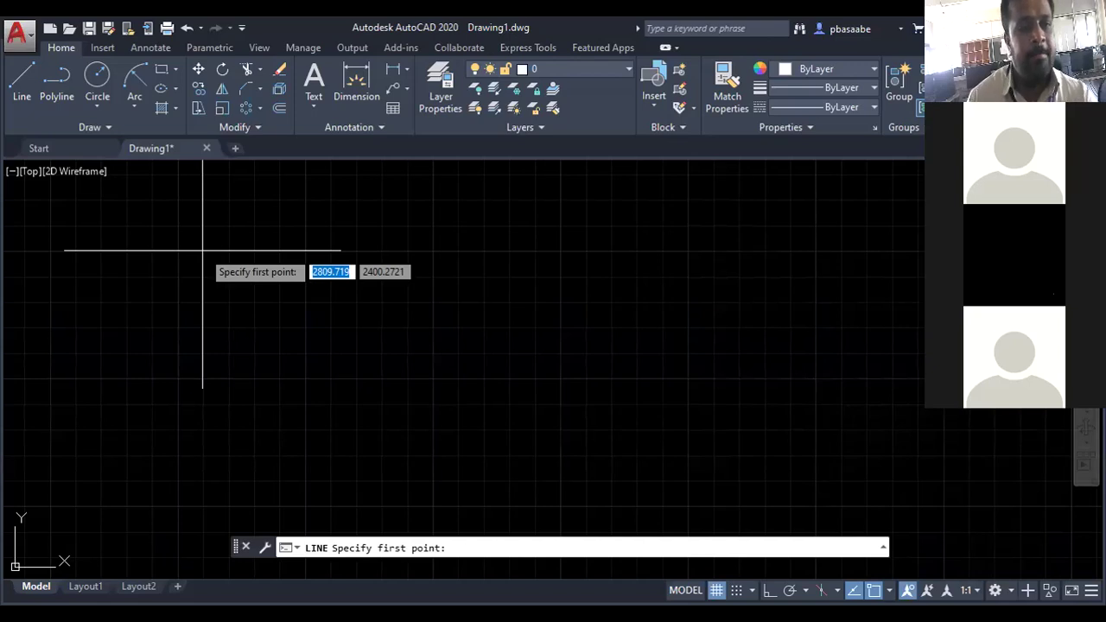
pyautogui.press('Escape')
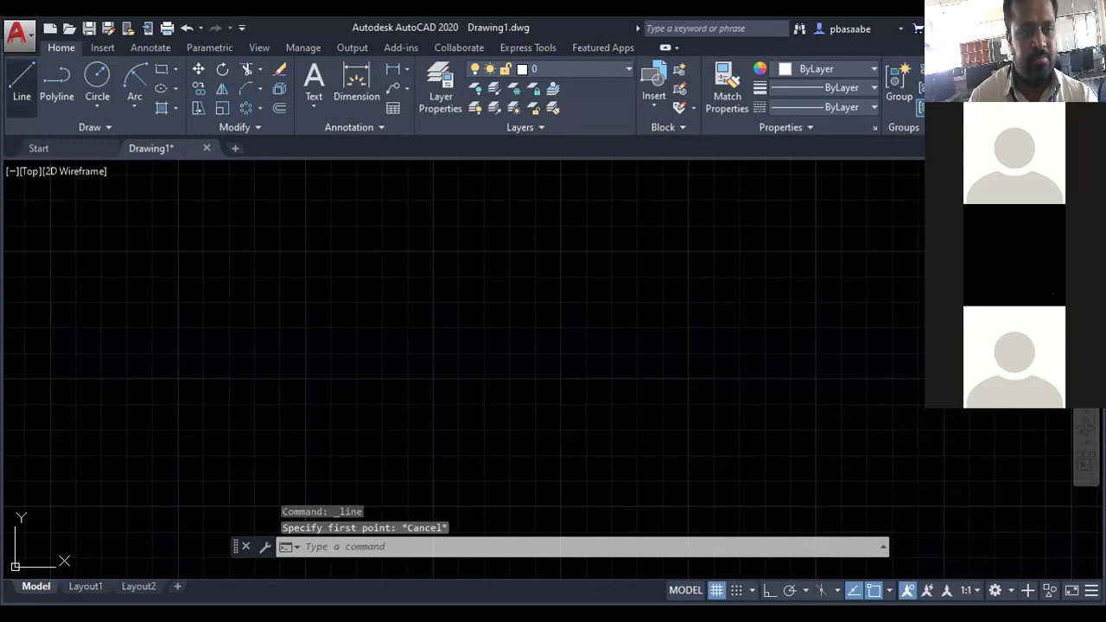
# Start a new line at the outline's top-left point, then cancel it
pyautogui.click(21, 82)
pyautogui.click(179, 202)
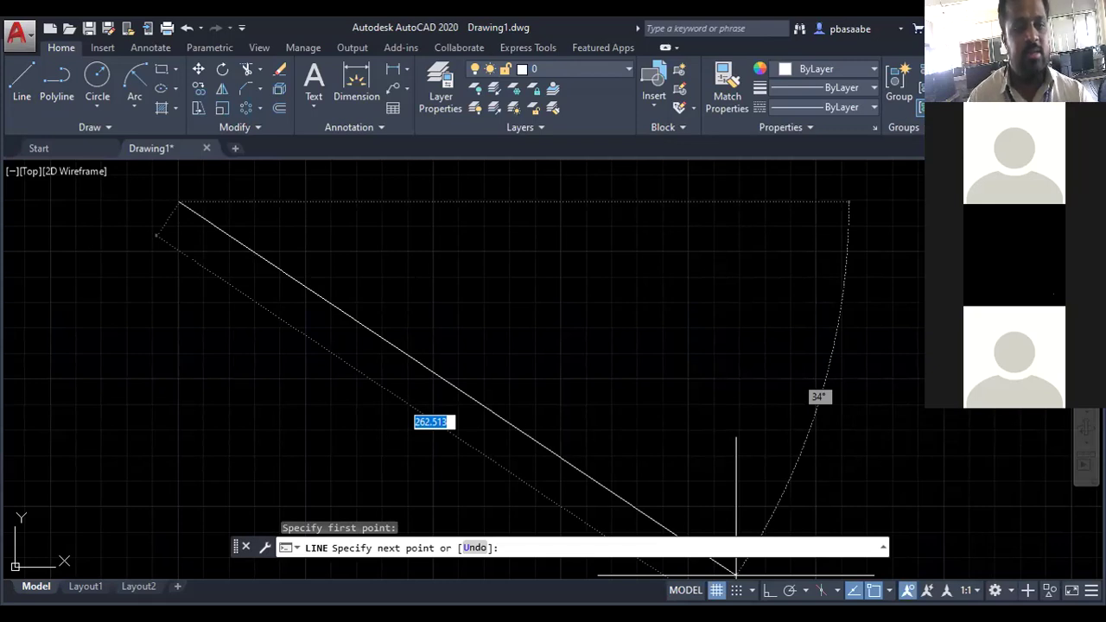
pyautogui.press('Escape')
pyautogui.scroll(-5, 387, 316)
pyautogui.scroll(2, 277, 186)
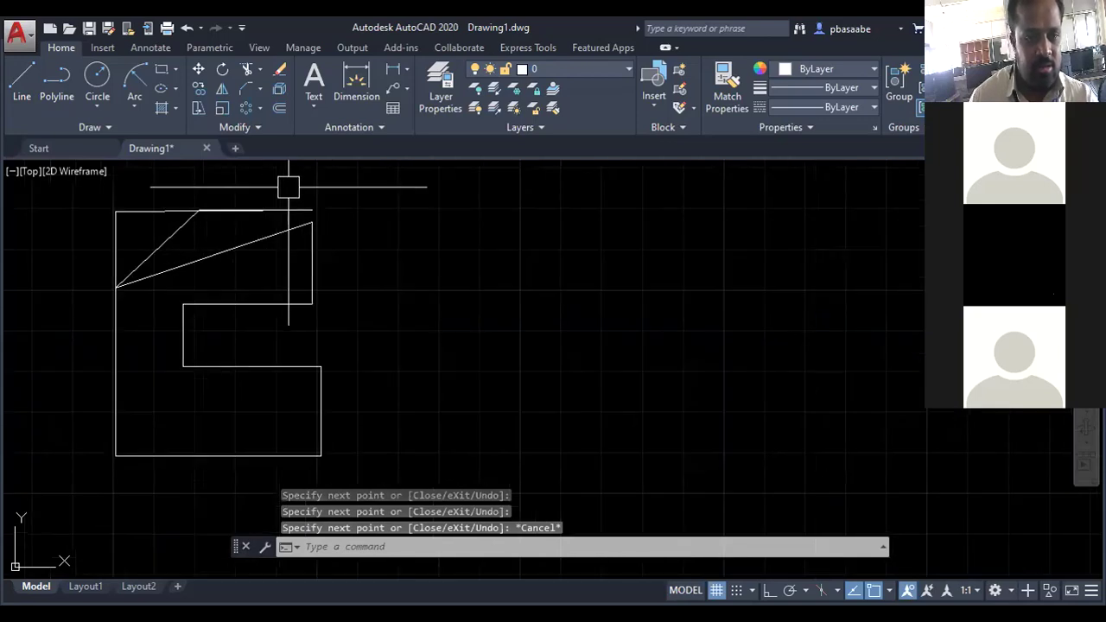
# Erase the long top line, the shorter overlapping top segment and the left vertical line
pyautogui.click(288, 209)
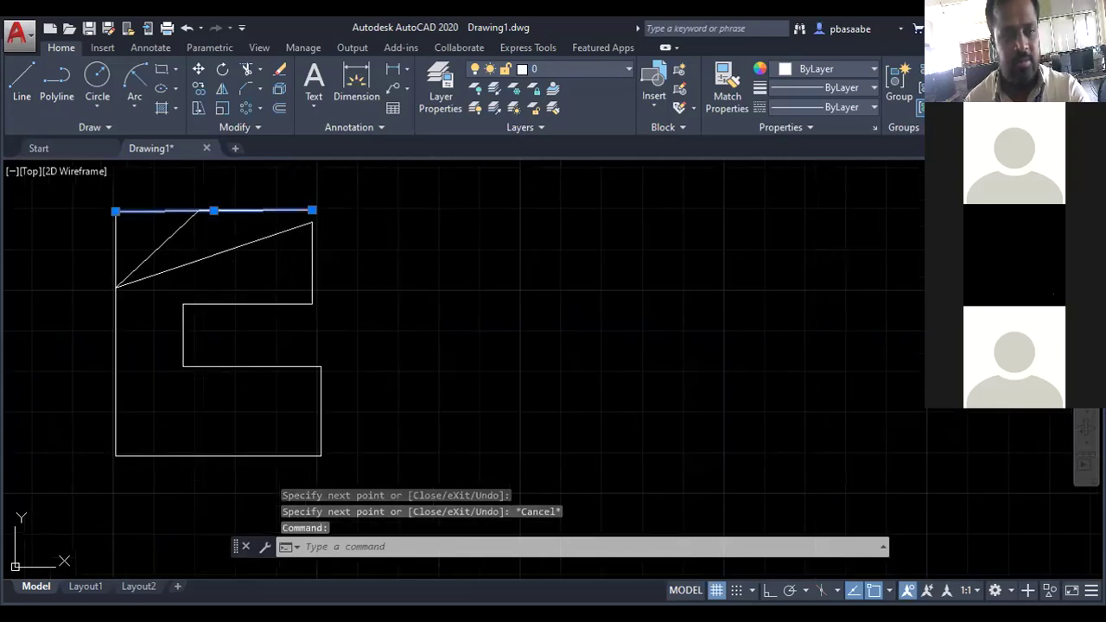
pyautogui.press('Delete')
pyautogui.click(213, 209)
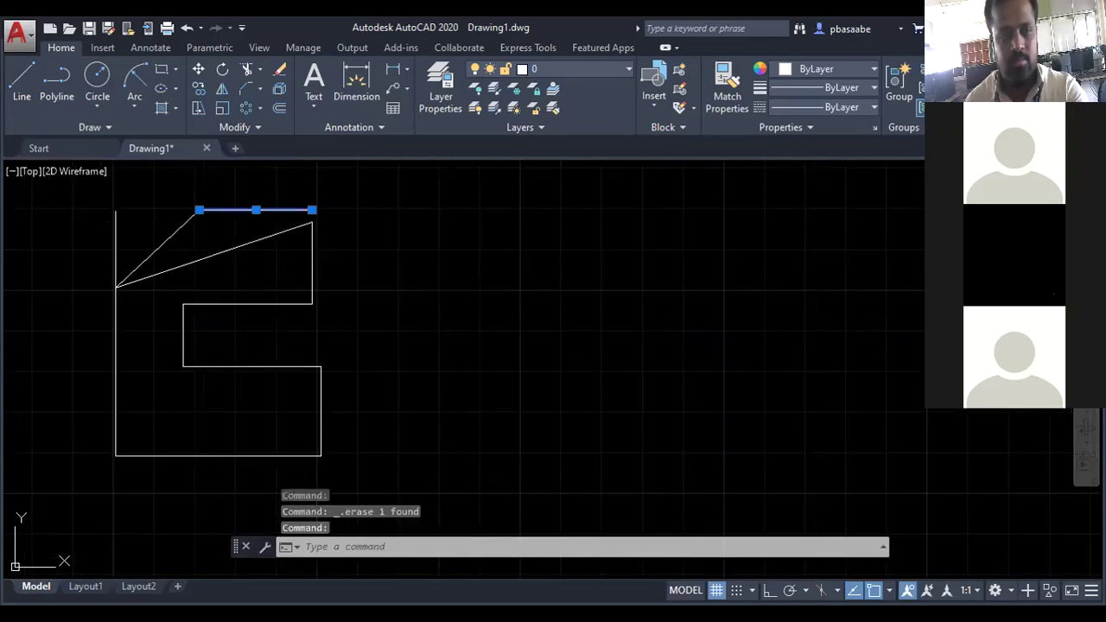
pyautogui.press('Delete')
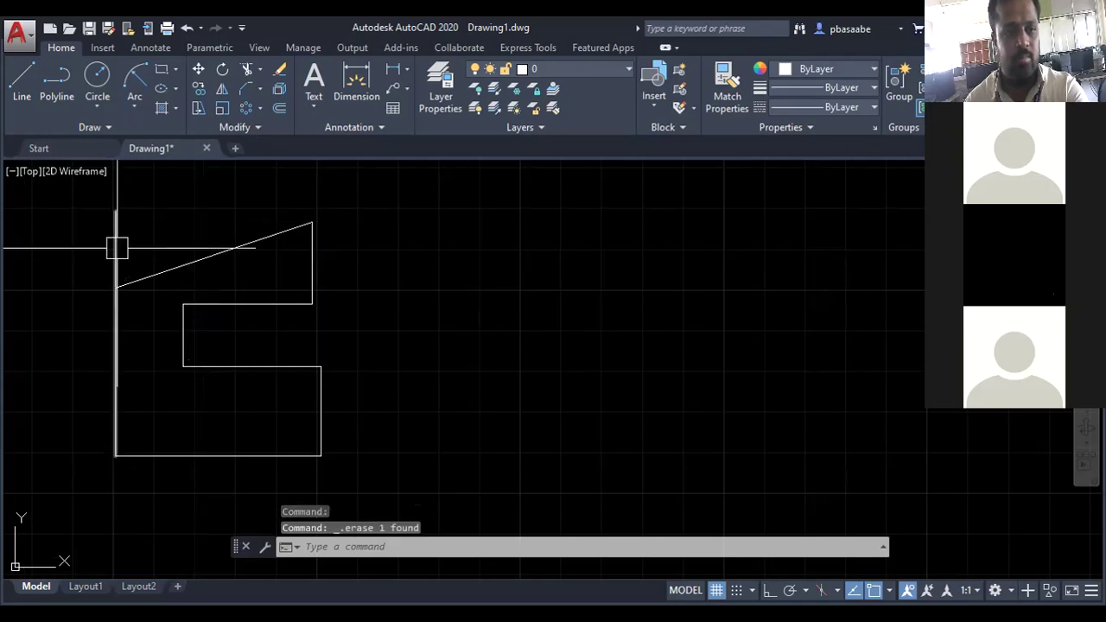
pyautogui.click(117, 248)
pyautogui.press('Delete')
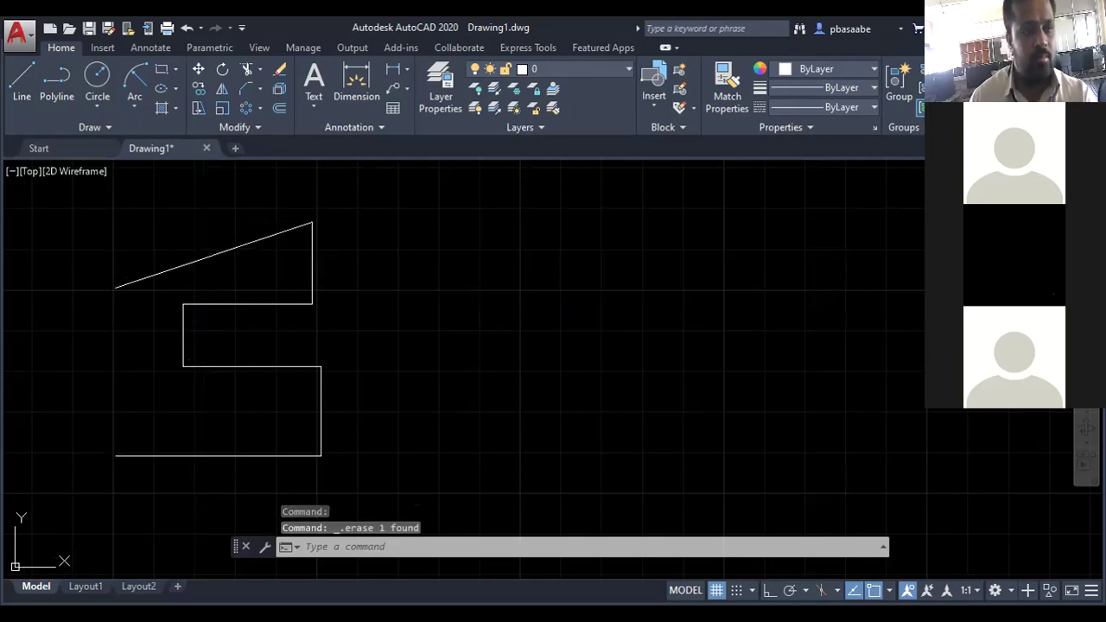
pyautogui.press('Escape')
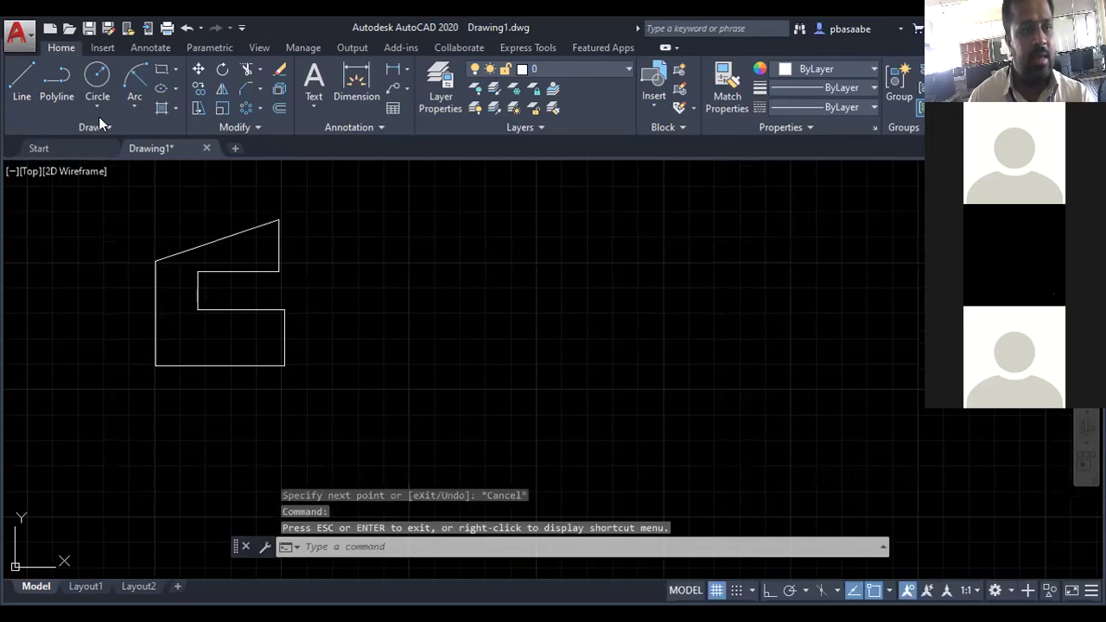
# Draw a standalone vertical line to the right of the stepped outline as a mirror axis
pyautogui.click(22, 82)
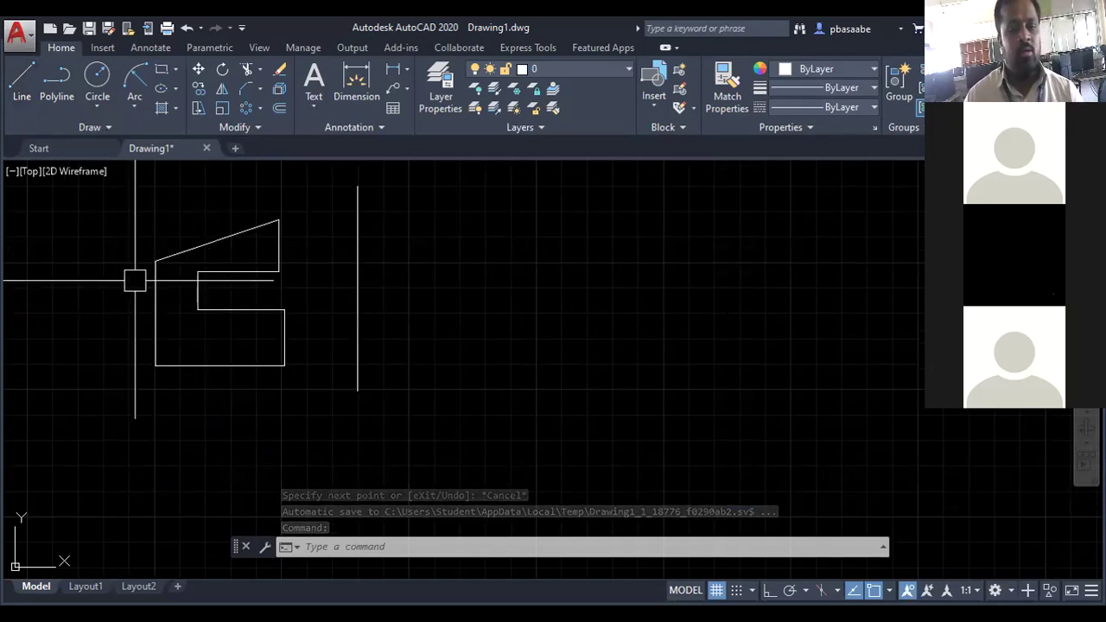
pyautogui.click(222, 87)
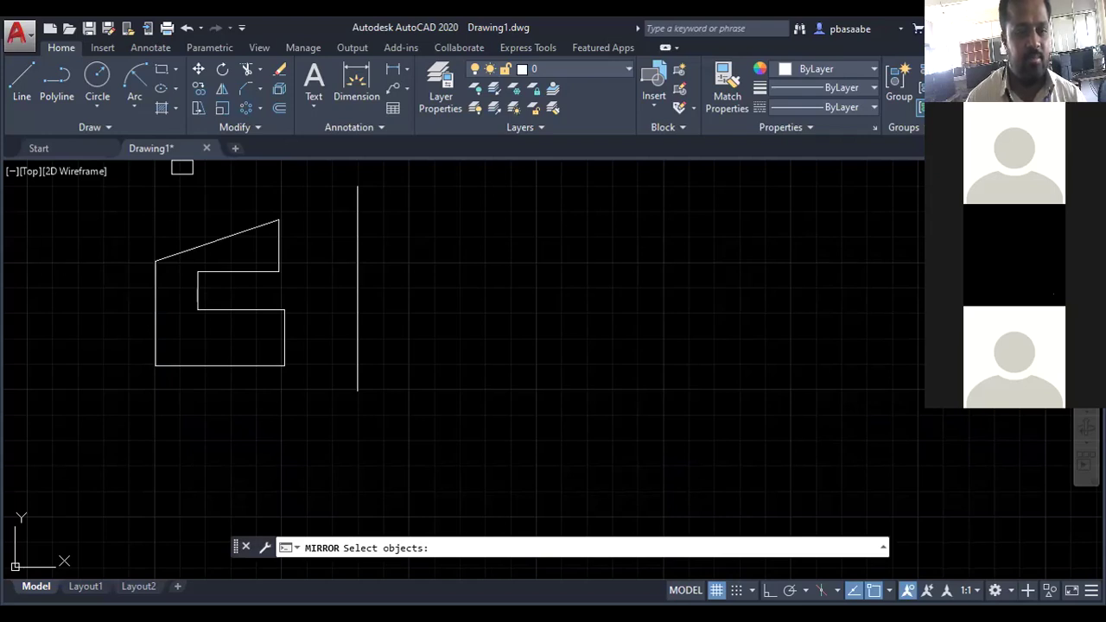
# Select the outline edges and pick a mirror axis on the vertical line, then abandon that attempt
pyautogui.click(156, 321)
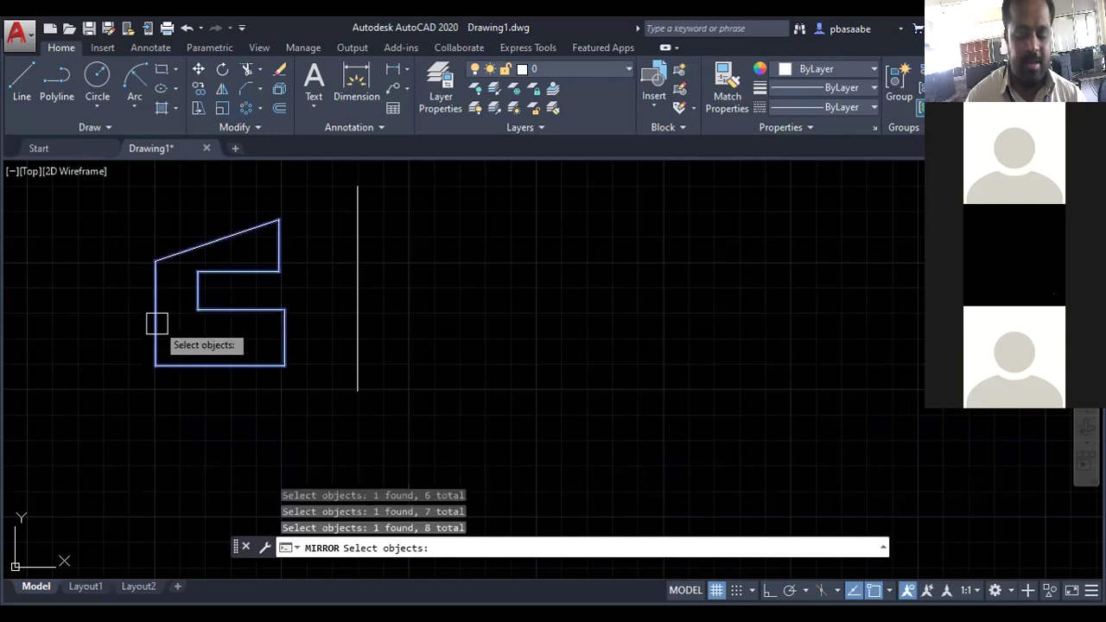
pyautogui.press('Return')
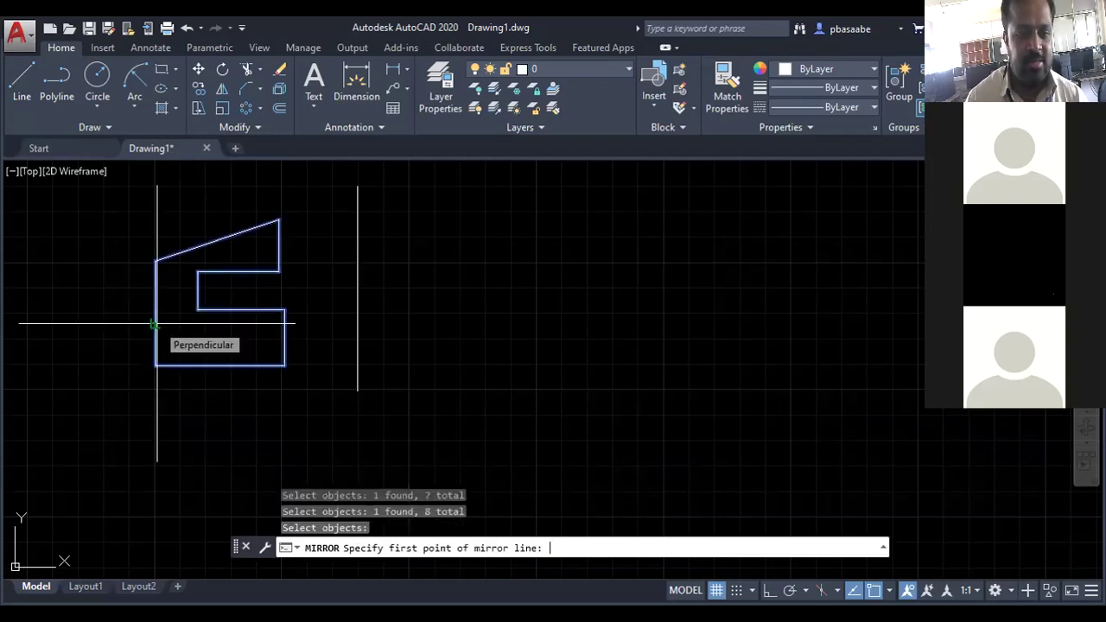
pyautogui.click(359, 395)
pyautogui.click(358, 186)
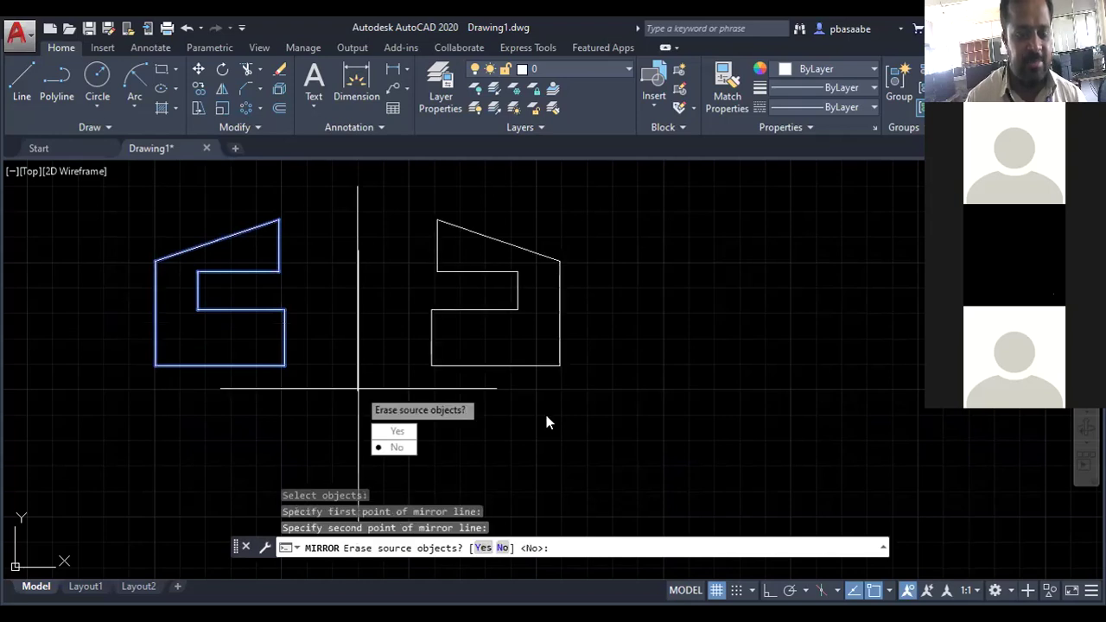
pyautogui.press('Escape')
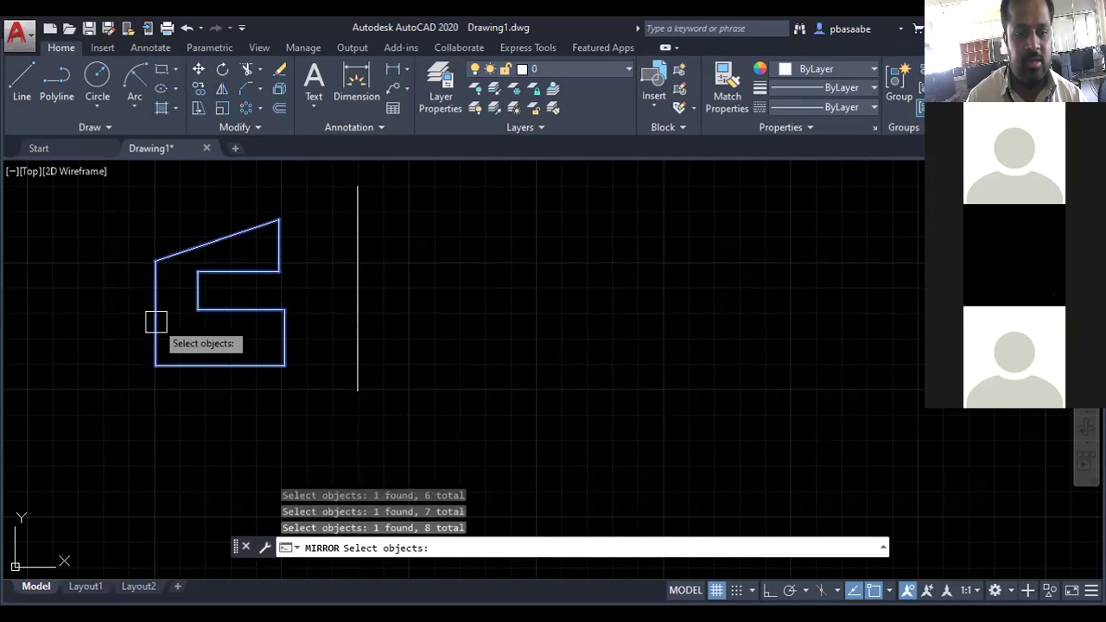
# Mirror the outline across the vertical line without erasing the source, then select all objects
pyautogui.press('Return')
pyautogui.click(358, 186)
pyautogui.click(357, 391)
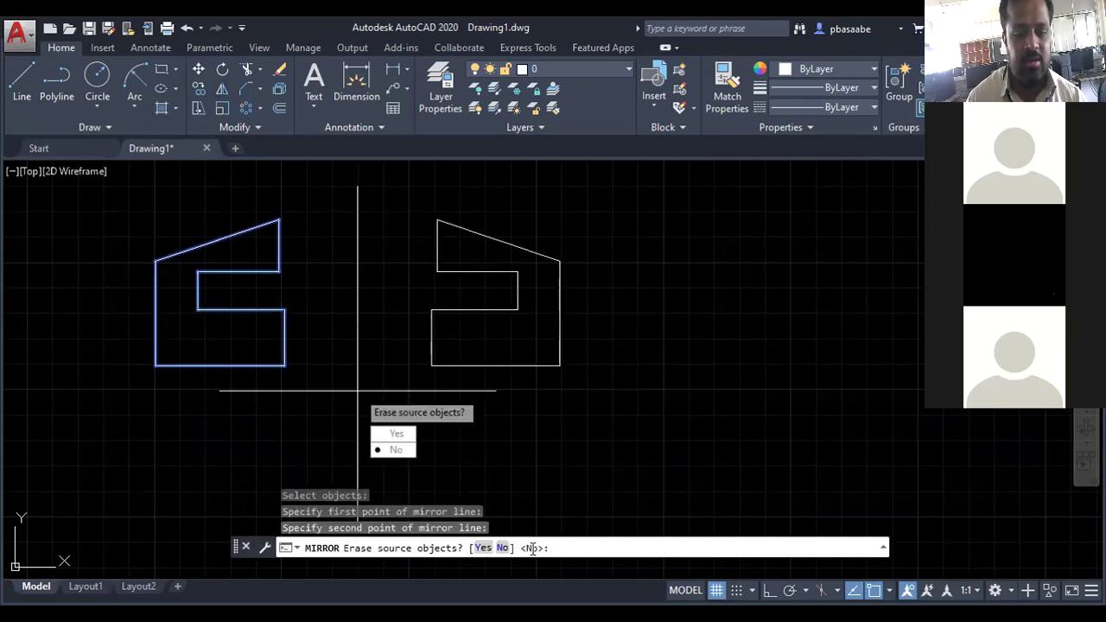
pyautogui.press('Return')
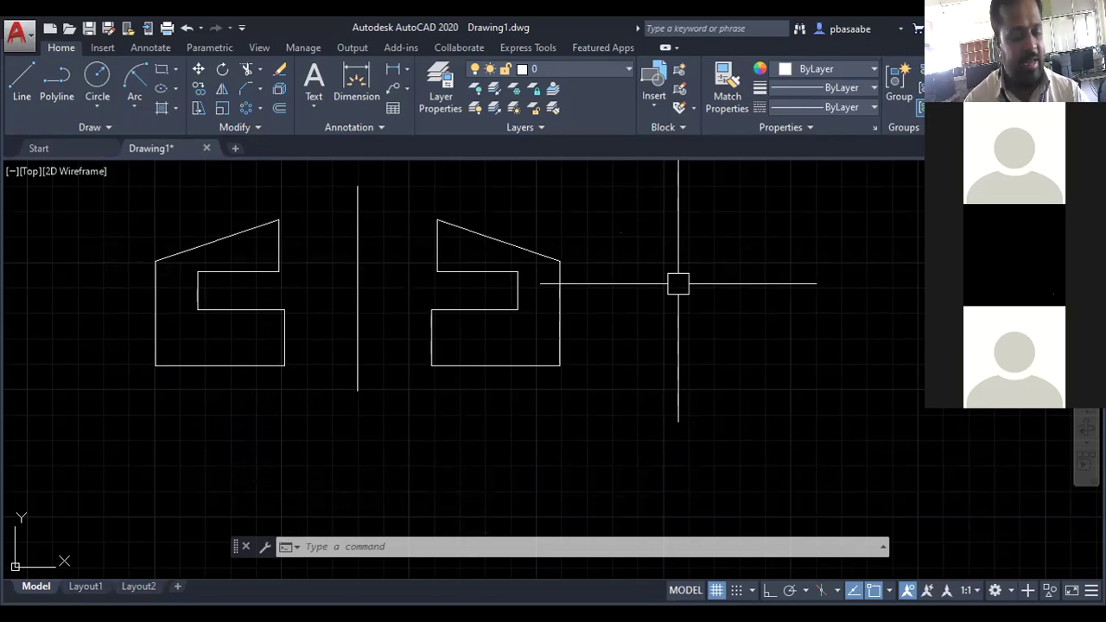
pyautogui.hotkey('ctrl', 'a')
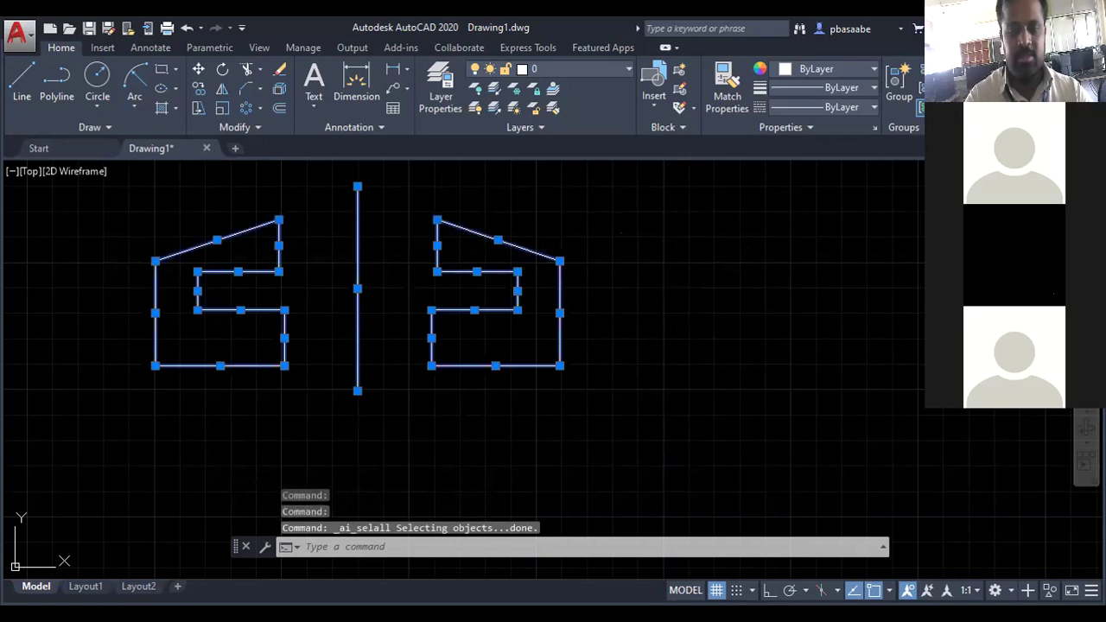
# Delete everything and draw a left-pointing triangle from a vertical line and two diagonals
pyautogui.press('Delete')
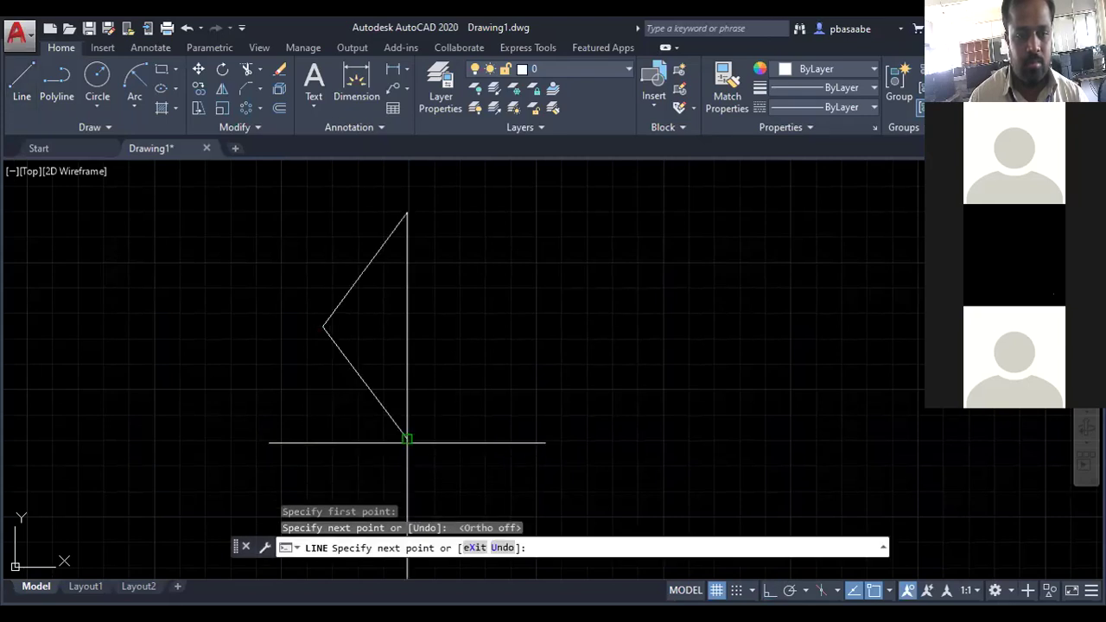
pyautogui.click(406, 440)
pyautogui.press('Escape')
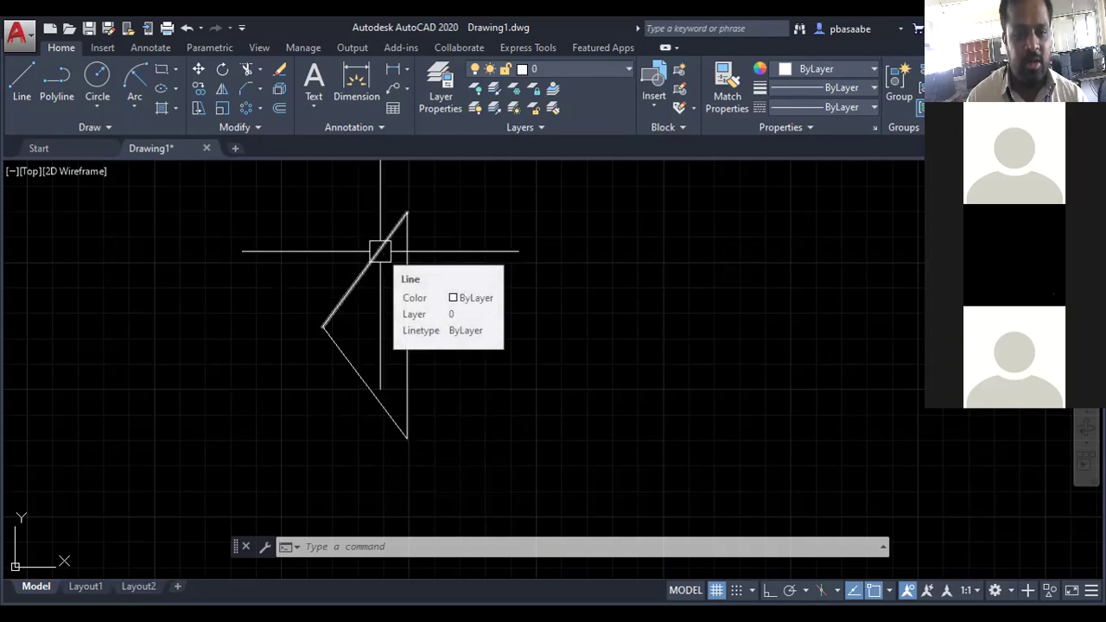
pyautogui.click(219, 87)
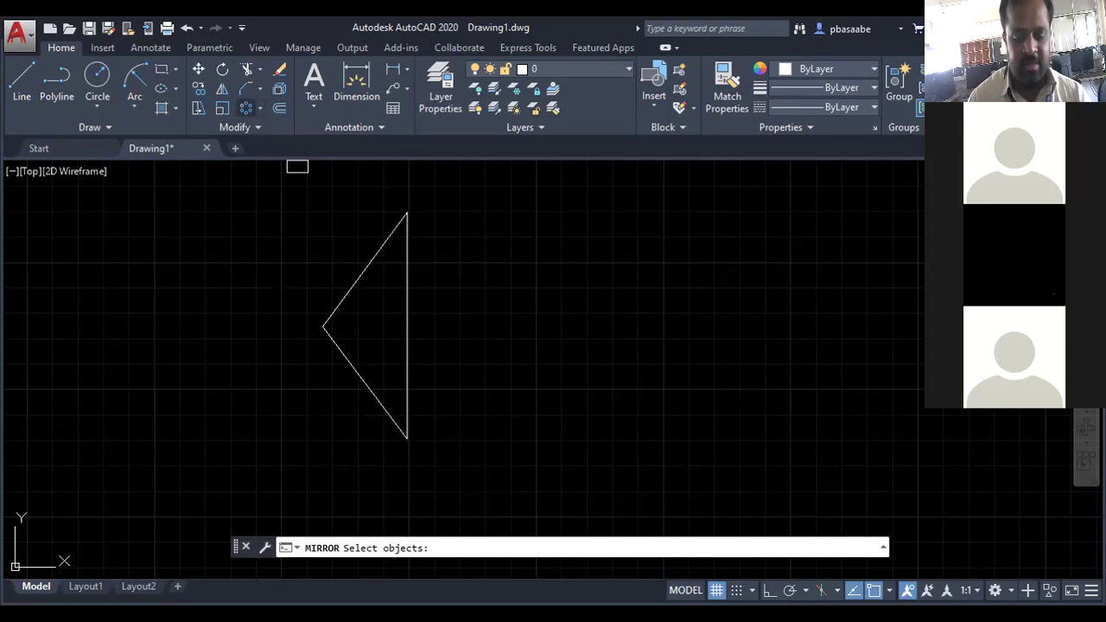
# Mirror the upper and lower diagonals about the top and bottom vertices, keeping the originals
pyautogui.click(345, 295)
pyautogui.click(342, 352)
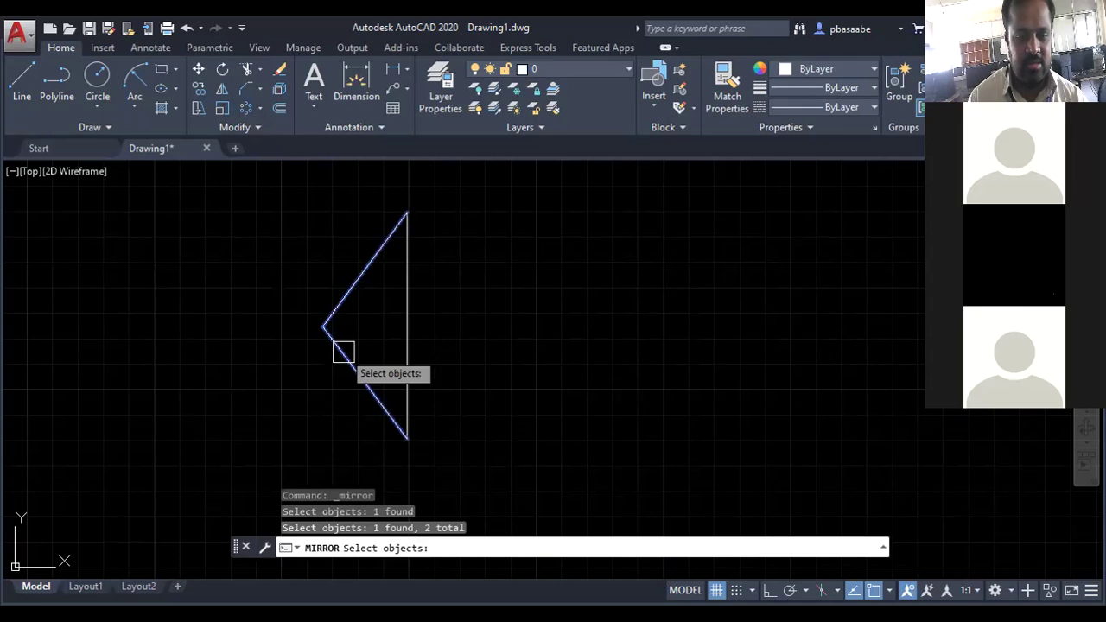
pyautogui.press('Return')
pyautogui.click(408, 212)
pyautogui.click(408, 439)
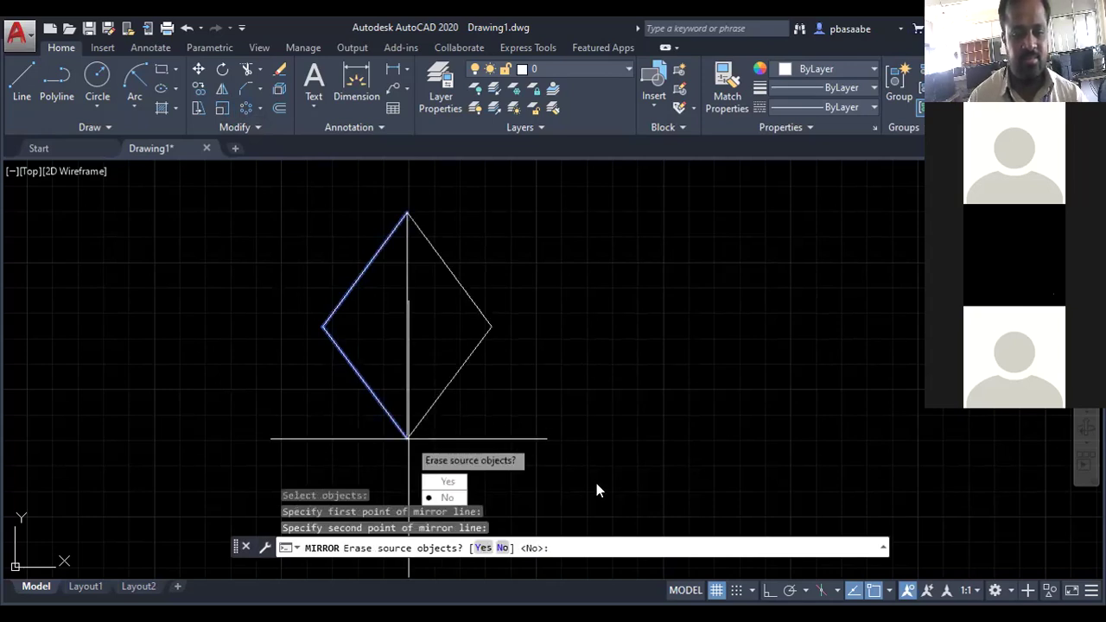
pyautogui.press('Return')
pyautogui.click(449, 382)
pyautogui.click(599, 399)
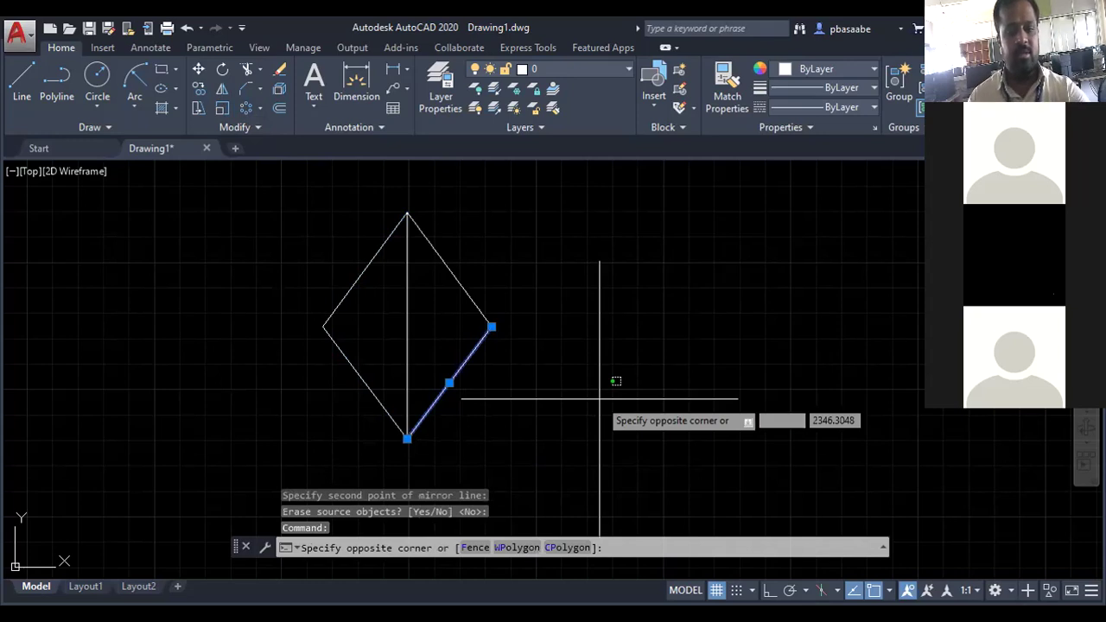
pyautogui.press('Escape')
pyautogui.press('Escape')
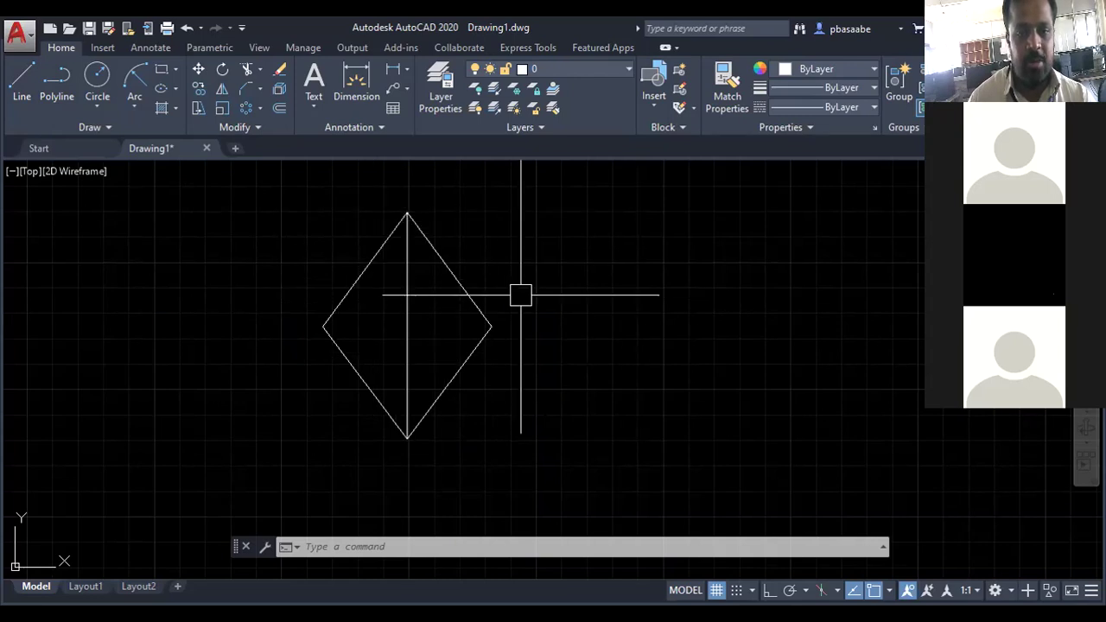
pyautogui.moveTo(474, 349)
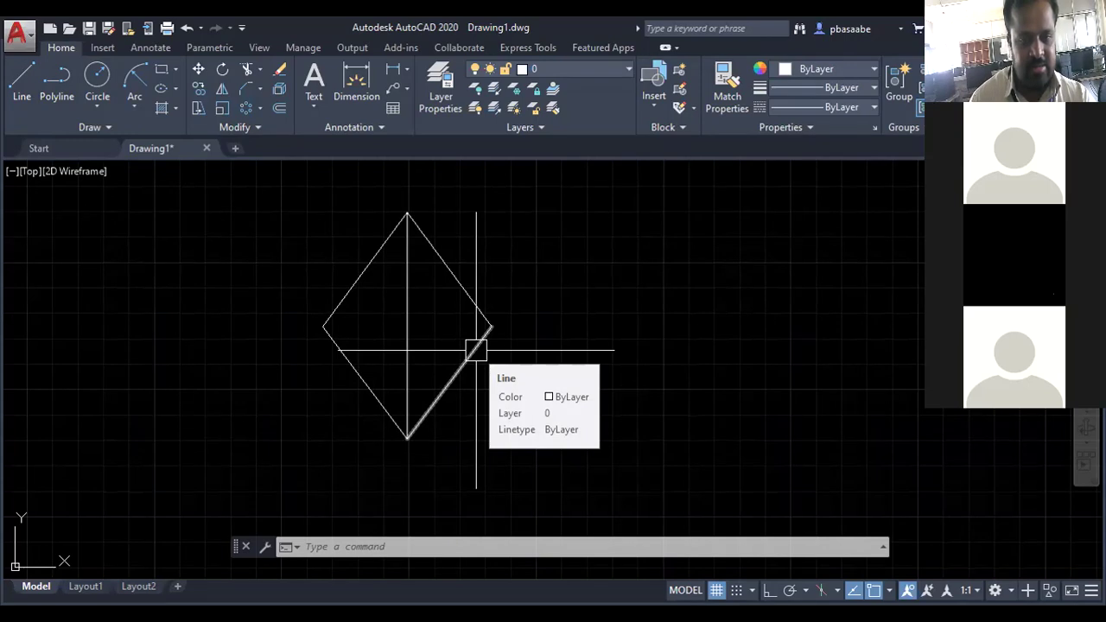
# Select every line of the diamond with Ctrl+A and delete them all
pyautogui.press('Escape')
pyautogui.press('Escape')
pyautogui.hotkey('ctrl', 'a')
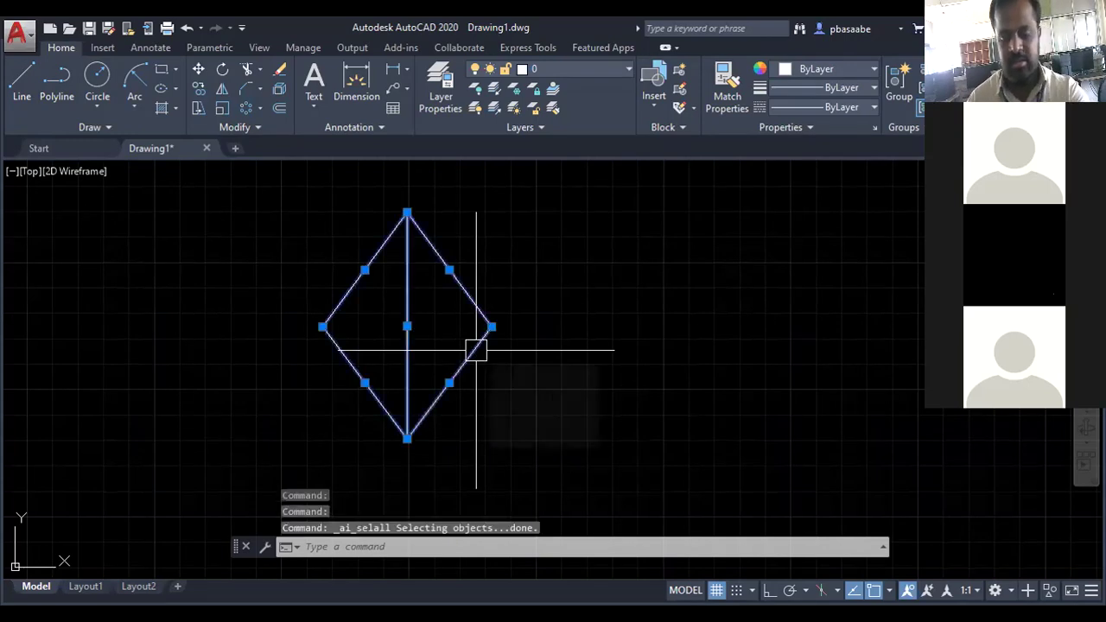
pyautogui.press('Delete')
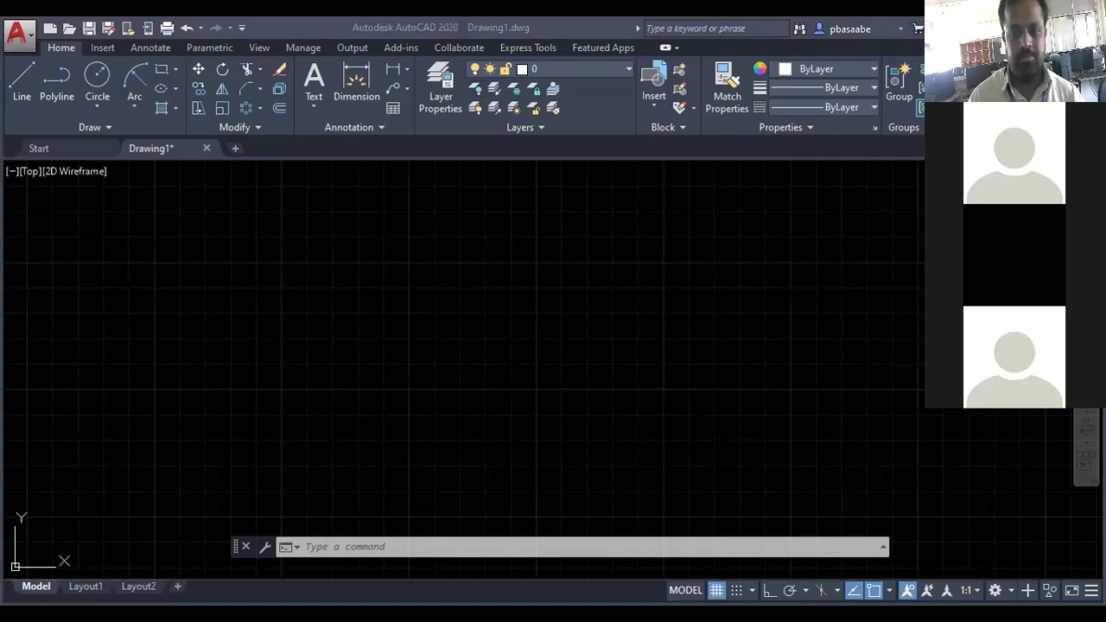
# Switch to PowerPoint and move past slide 2 to slide 3's stepped outline (15, 15, 20, 10, 20)
pyautogui.hotkey('alt', 'Tab')
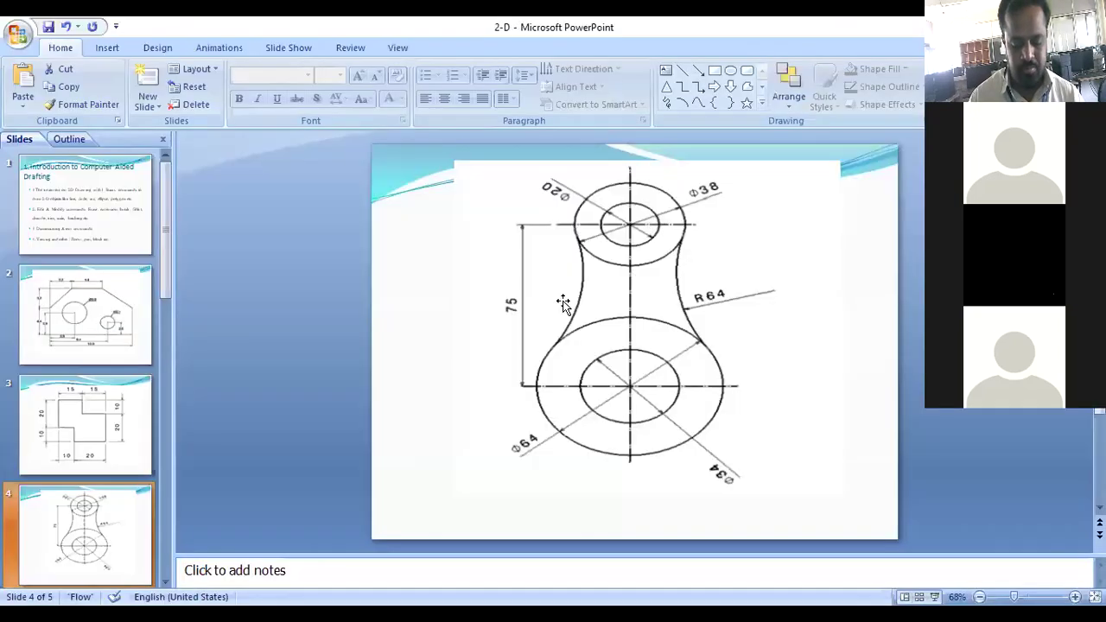
pyautogui.click(100, 315)
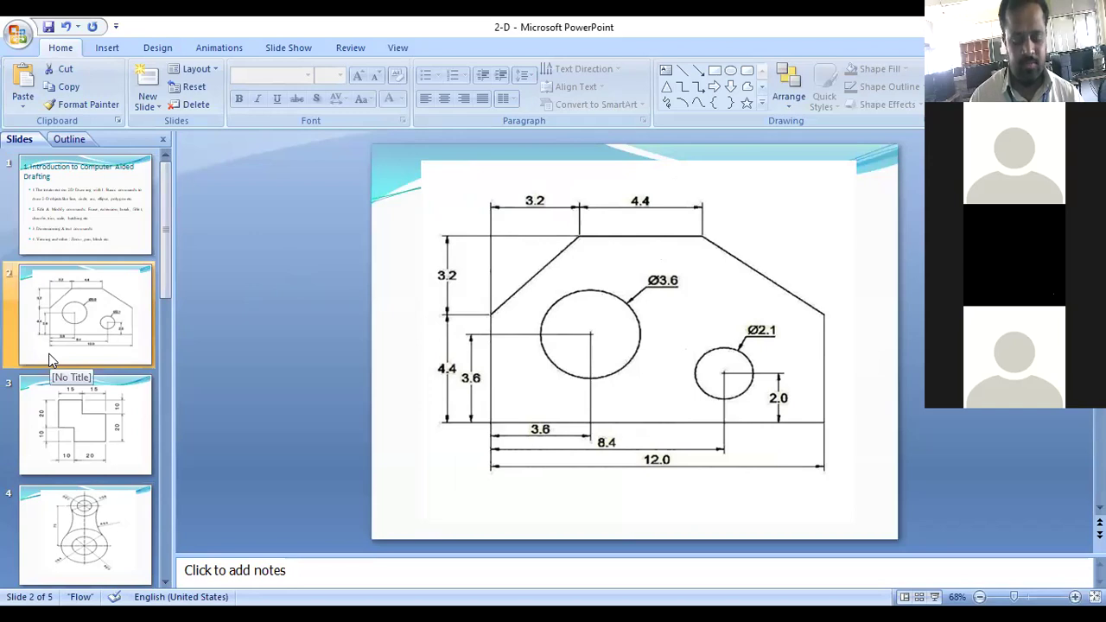
pyautogui.scroll(-1, 49, 360)
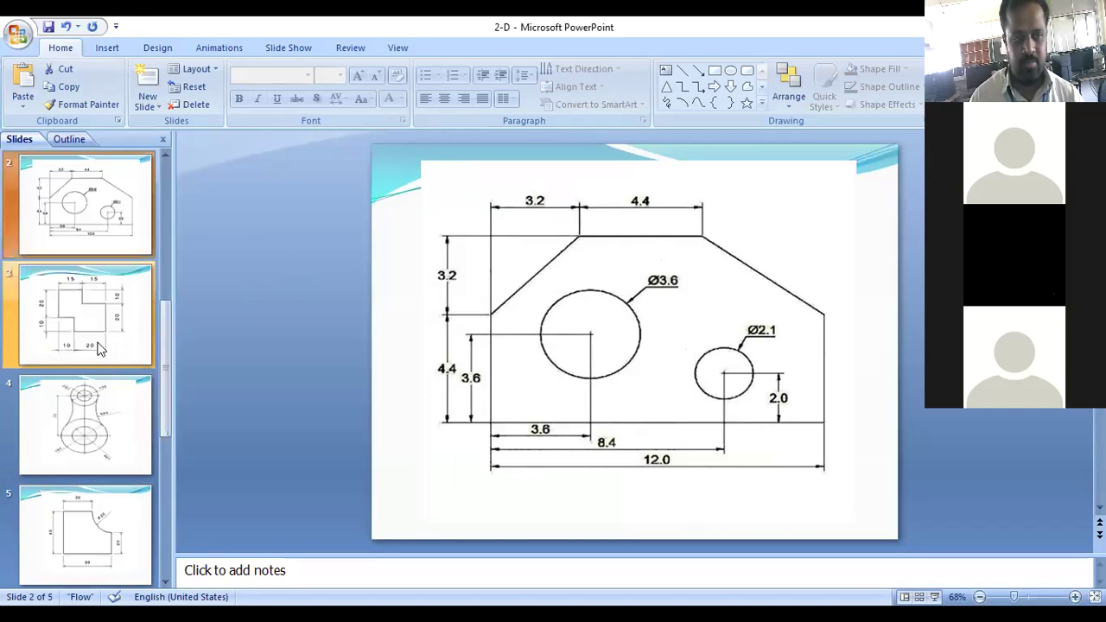
pyautogui.click(107, 317)
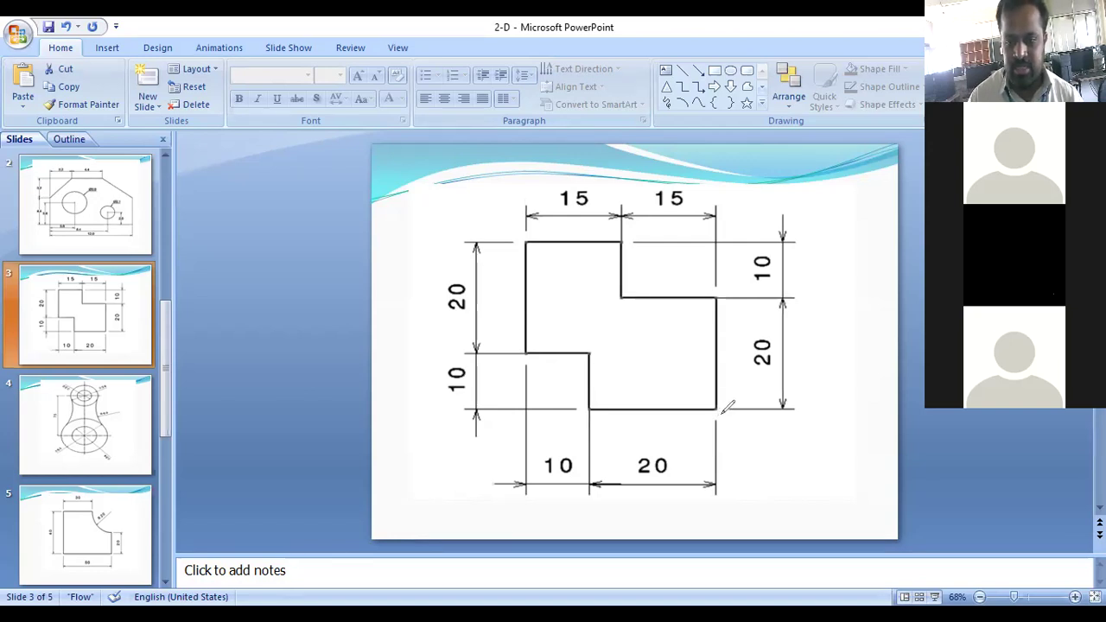
# Ink number marks at the stepped outline's corners, including a 3 and a 5
pyautogui.moveTo(722, 417); pyautogui.dragTo(730, 445)
pyautogui.moveTo(602, 393)
pyautogui.mouseDown()
pyautogui.moveTo(605, 408)
pyautogui.moveTo(629, 403)
pyautogui.mouseUp()
pyautogui.moveTo(592, 337)
pyautogui.mouseDown()
pyautogui.moveTo(615, 347)
pyautogui.moveTo(604, 350)
pyautogui.mouseUp()
pyautogui.moveTo(530, 347); pyautogui.dragTo(554, 339)
pyautogui.moveTo(541, 253); pyautogui.dragTo(531, 266)
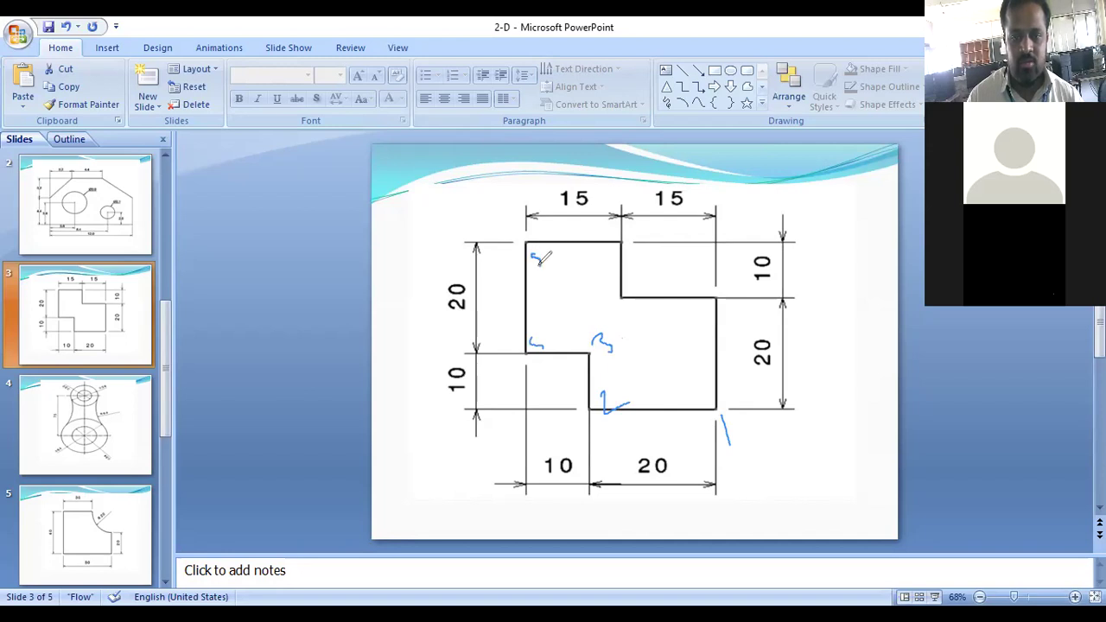
pyautogui.moveTo(632, 229); pyautogui.dragTo(632, 245)
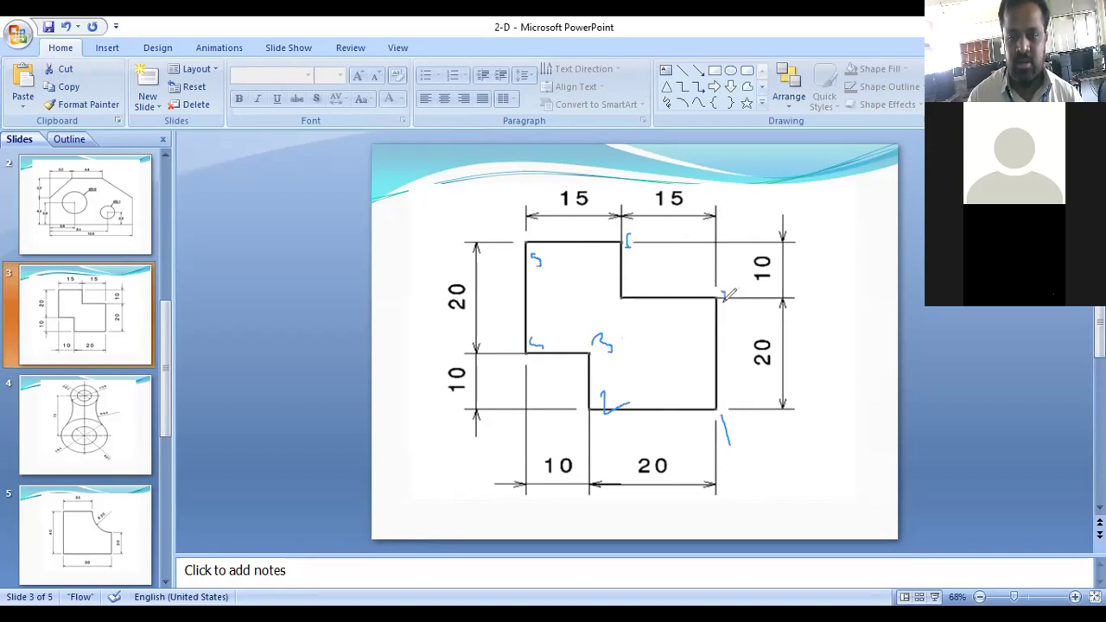
pyautogui.moveTo(719, 293); pyautogui.dragTo(726, 298)
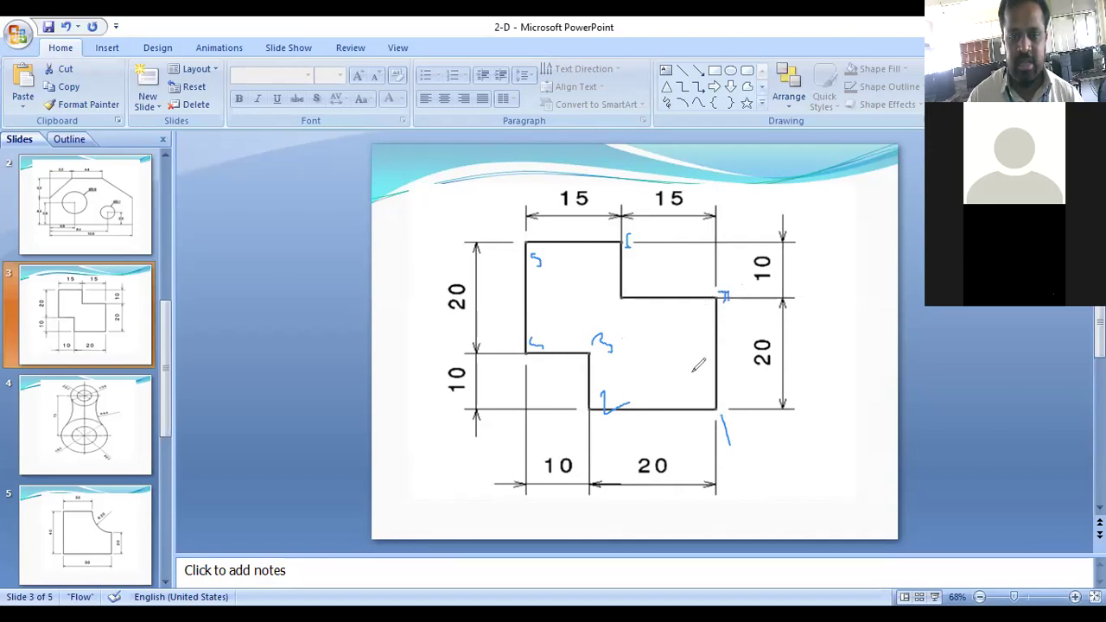
# Circle both bottom corners and trace the bottom edge and lower step's left side in ink
pyautogui.moveTo(724, 399)
pyautogui.mouseDown()
pyautogui.moveTo(703, 406)
pyautogui.moveTo(726, 407)
pyautogui.mouseUp()
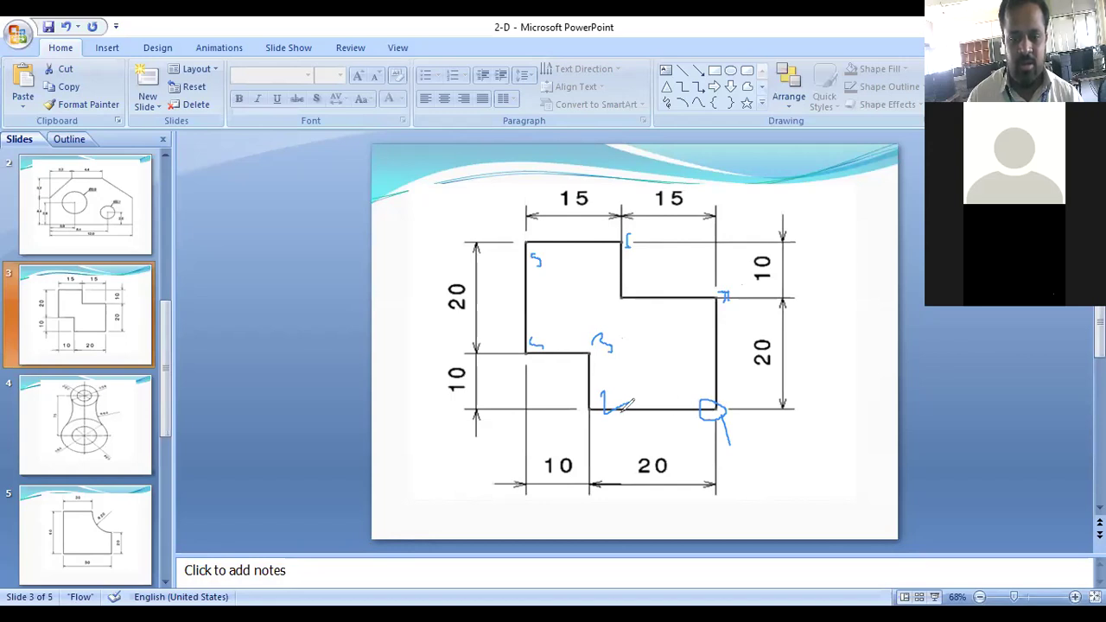
pyautogui.moveTo(603, 409); pyautogui.dragTo(713, 411)
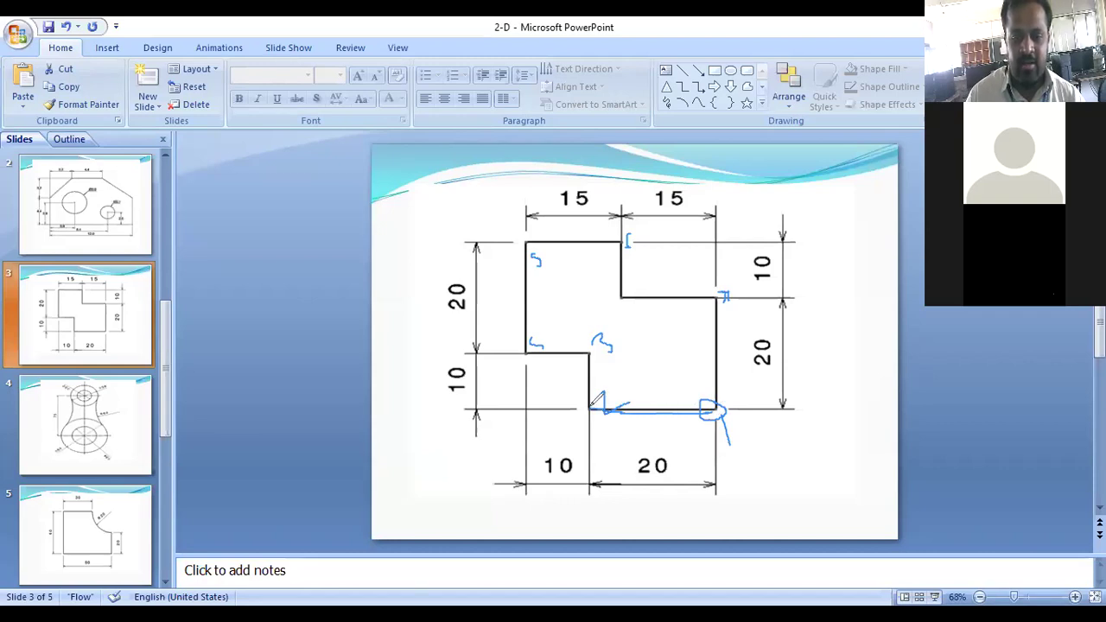
pyautogui.moveTo(591, 407); pyautogui.dragTo(598, 399)
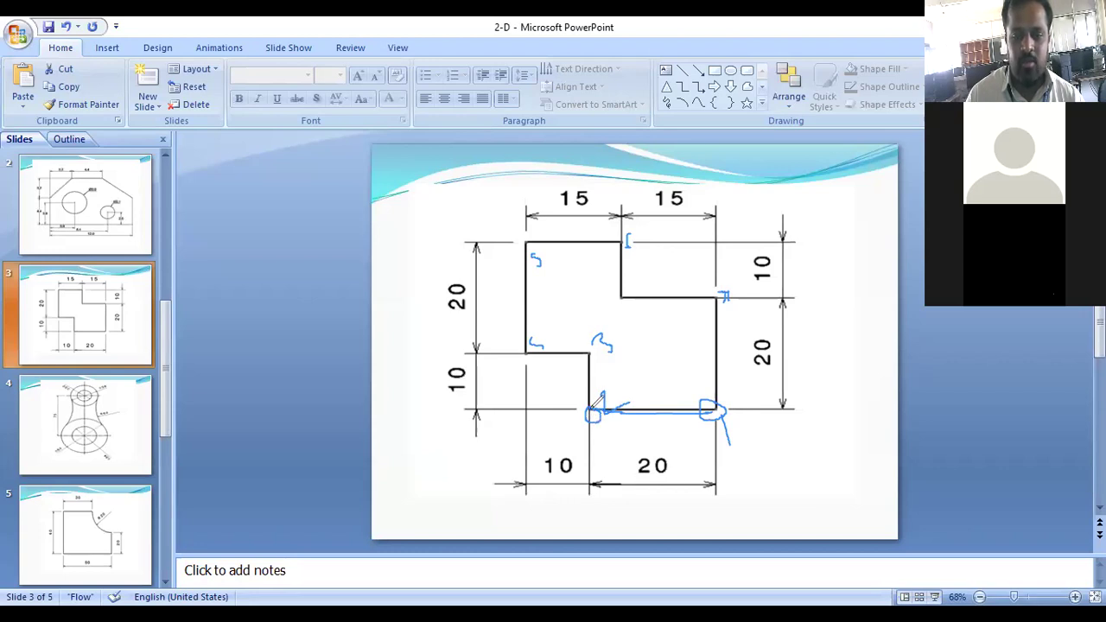
pyautogui.moveTo(587, 411); pyautogui.dragTo(586, 352)
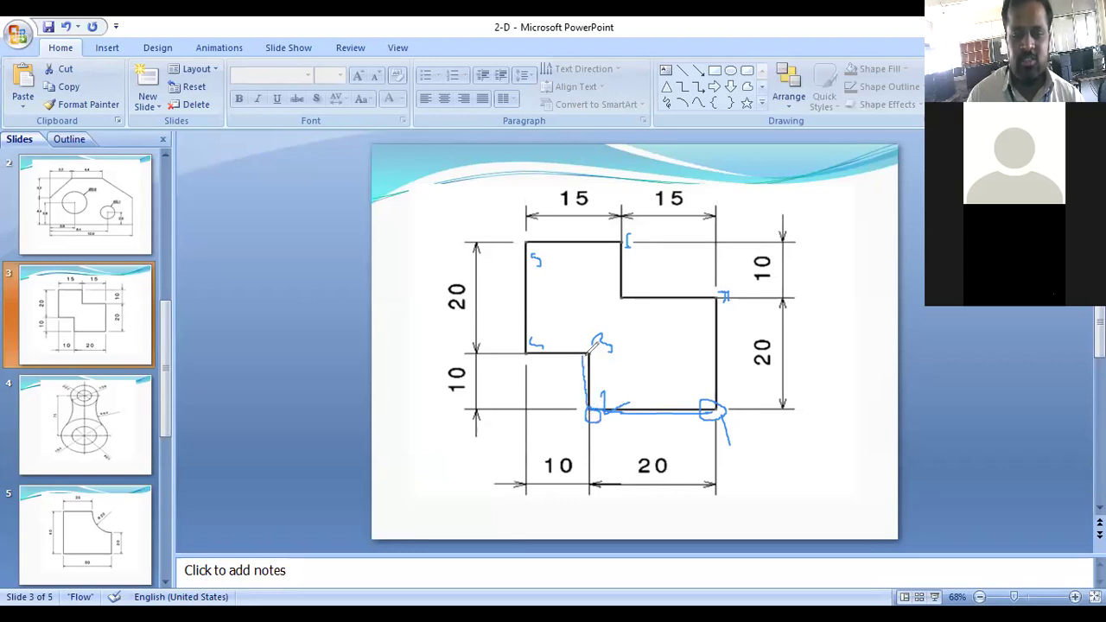
pyautogui.moveTo(578, 360); pyautogui.dragTo(585, 358)
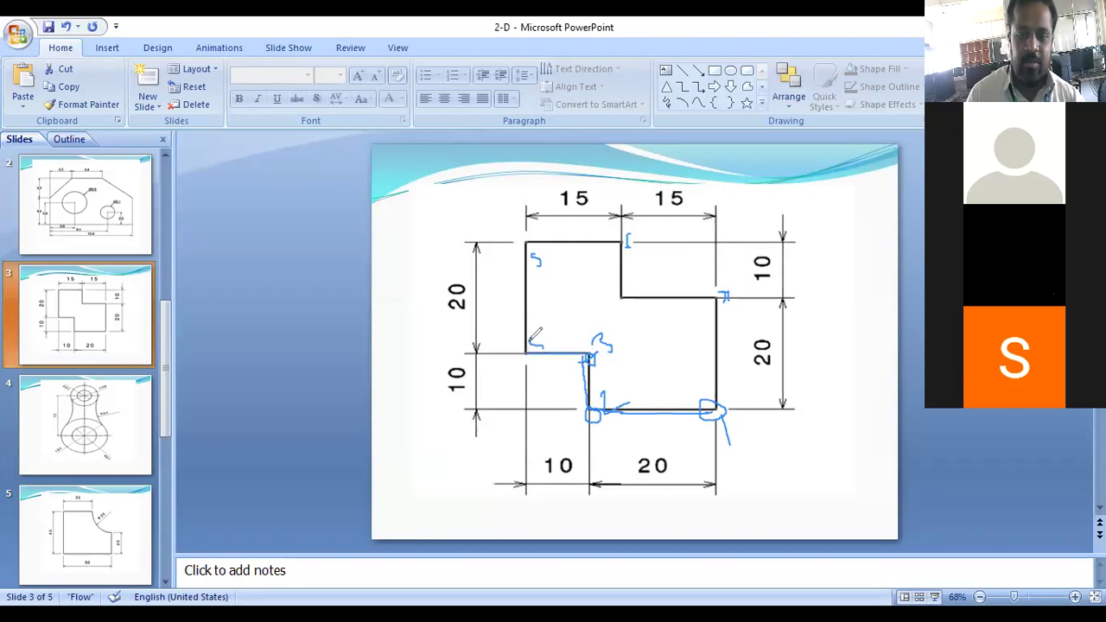
# Trace the outline's left and top edges in ink, marking the lower-left step corner
pyautogui.moveTo(531, 336); pyautogui.dragTo(511, 369)
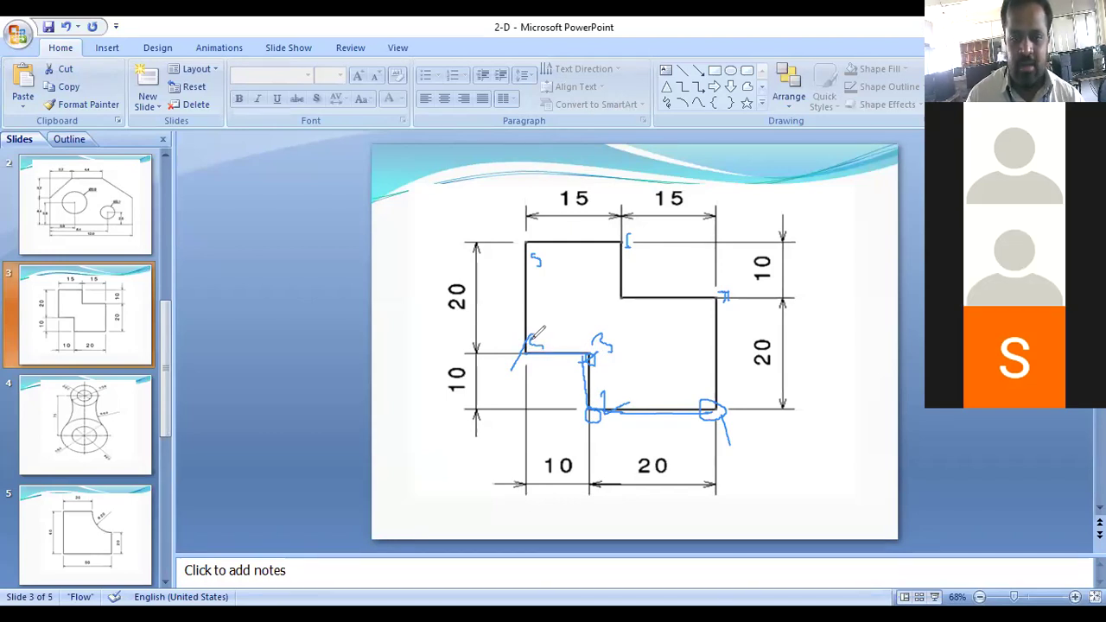
pyautogui.moveTo(532, 343); pyautogui.dragTo(527, 235)
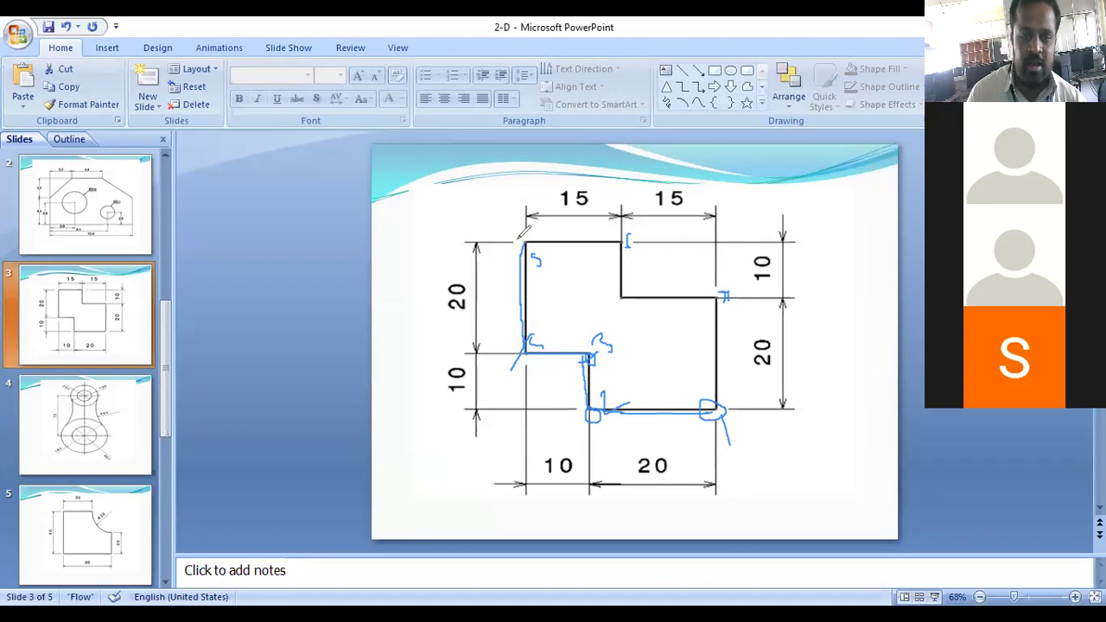
pyautogui.moveTo(521, 246); pyautogui.dragTo(530, 242)
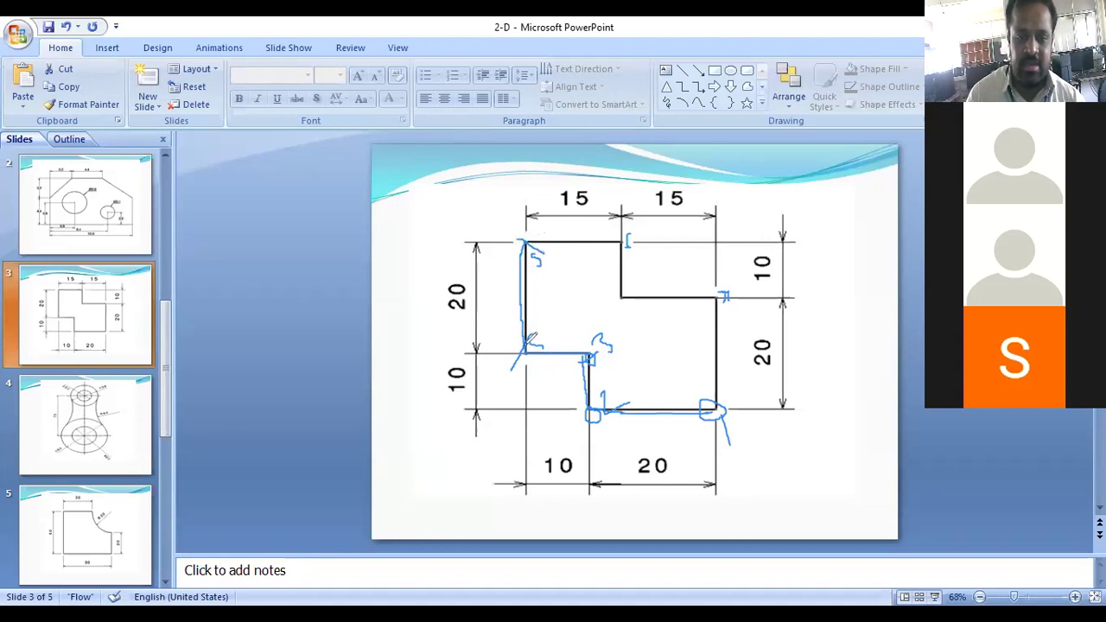
pyautogui.moveTo(529, 343); pyautogui.dragTo(506, 366)
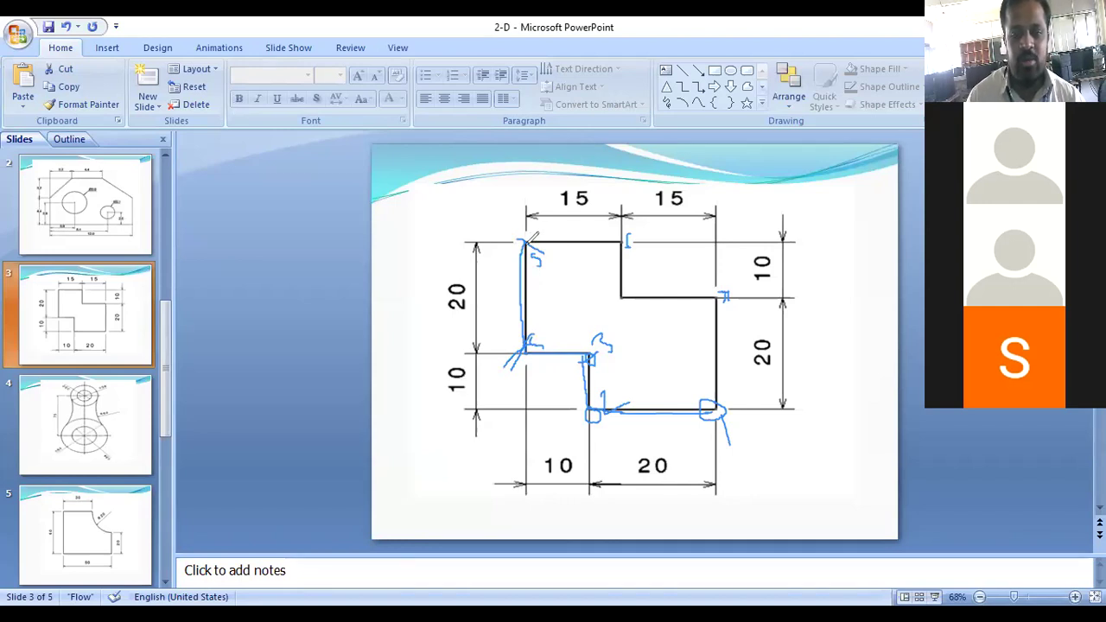
pyautogui.moveTo(525, 244); pyautogui.dragTo(618, 244)
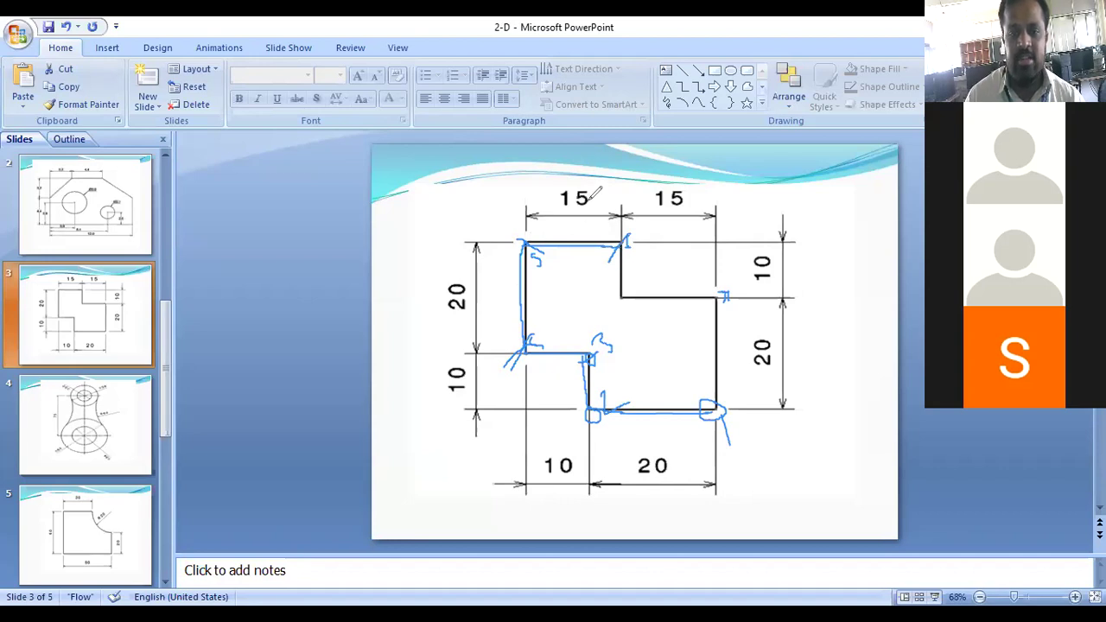
# Tick the 15, 15 and 20 dimensions, trace the right edge, and write notes 1) and 2)
pyautogui.moveTo(590, 197); pyautogui.dragTo(631, 170)
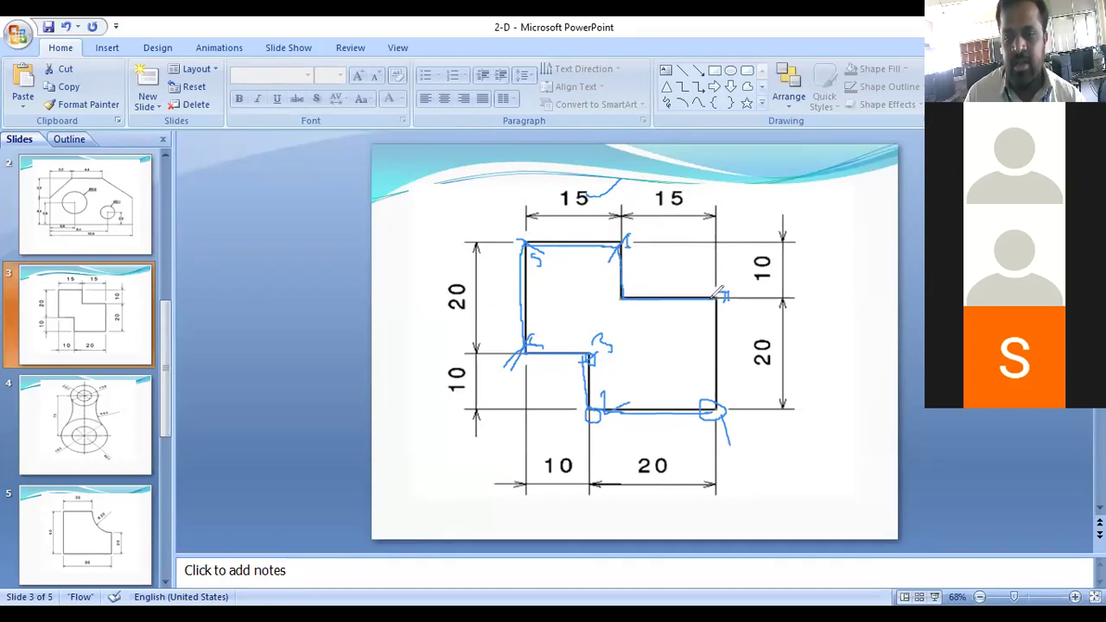
pyautogui.moveTo(698, 188); pyautogui.dragTo(745, 191)
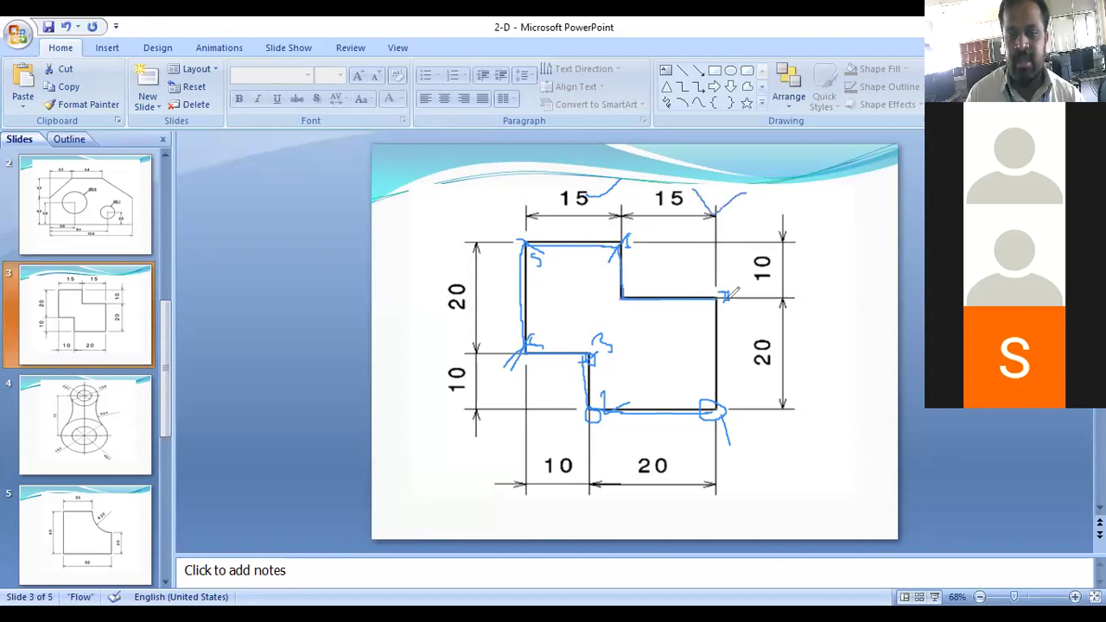
pyautogui.moveTo(723, 287); pyautogui.dragTo(720, 303)
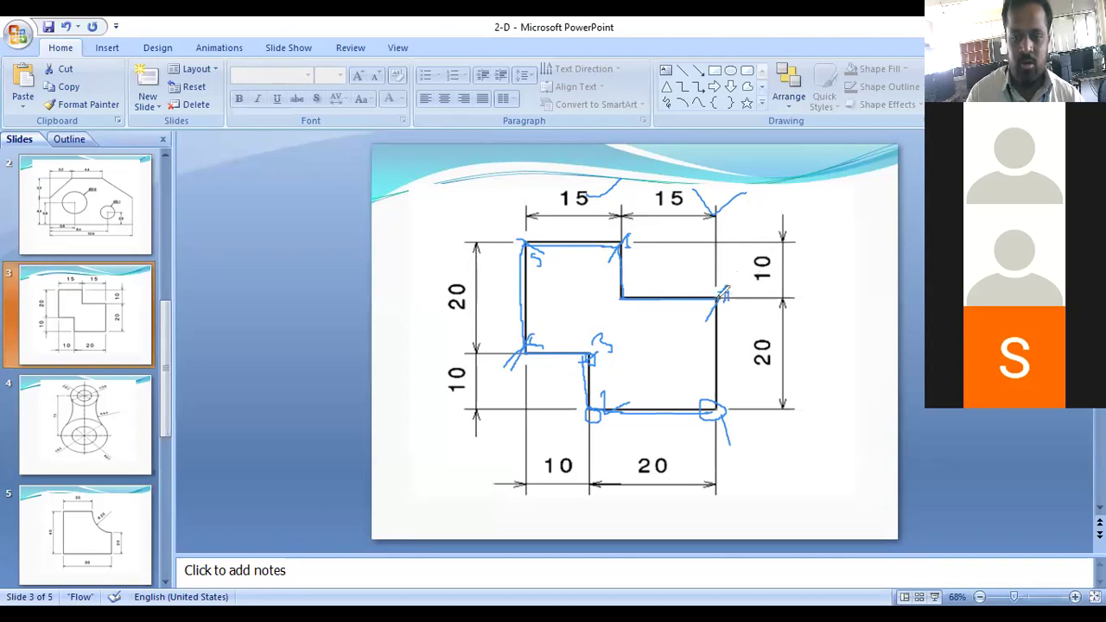
pyautogui.moveTo(718, 357); pyautogui.dragTo(719, 408)
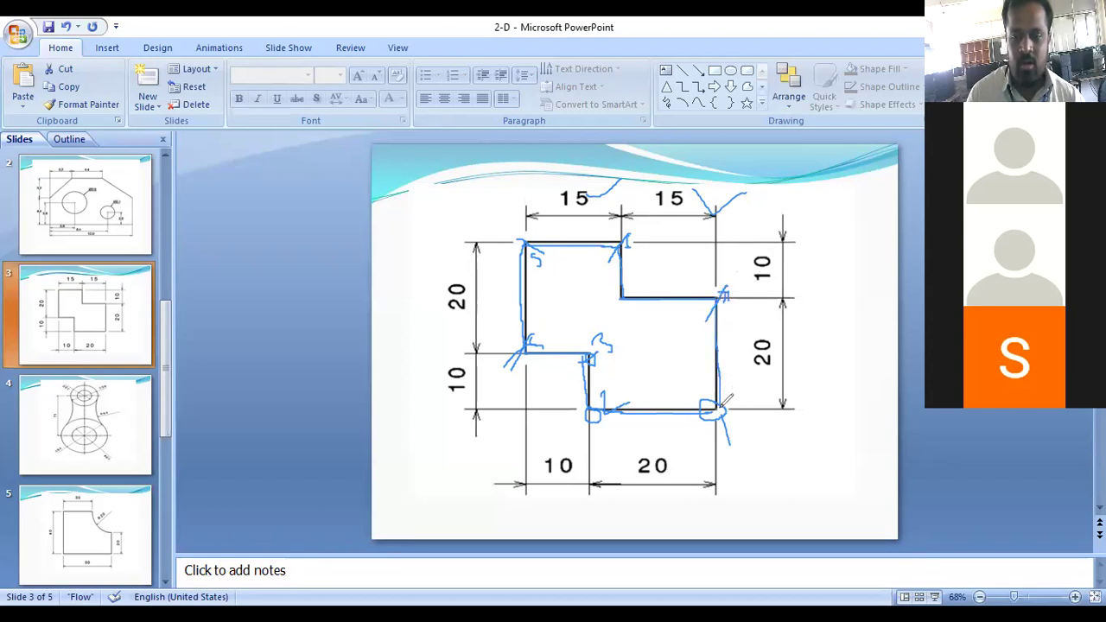
pyautogui.moveTo(788, 341)
pyautogui.mouseDown()
pyautogui.moveTo(793, 354)
pyautogui.moveTo(842, 329)
pyautogui.mouseUp()
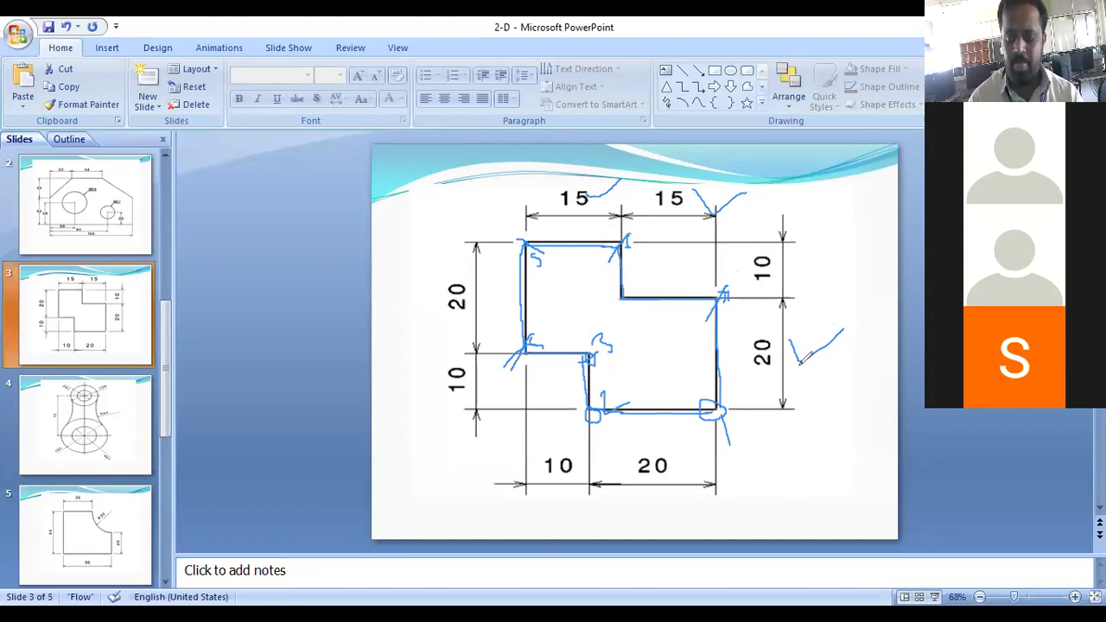
pyautogui.moveTo(818, 193)
pyautogui.mouseDown()
pyautogui.moveTo(839, 245)
pyautogui.moveTo(824, 271)
pyautogui.mouseUp()
pyautogui.moveTo(857, 232)
pyautogui.mouseDown()
pyautogui.moveTo(860, 249)
pyautogui.moveTo(881, 228)
pyautogui.mouseUp()
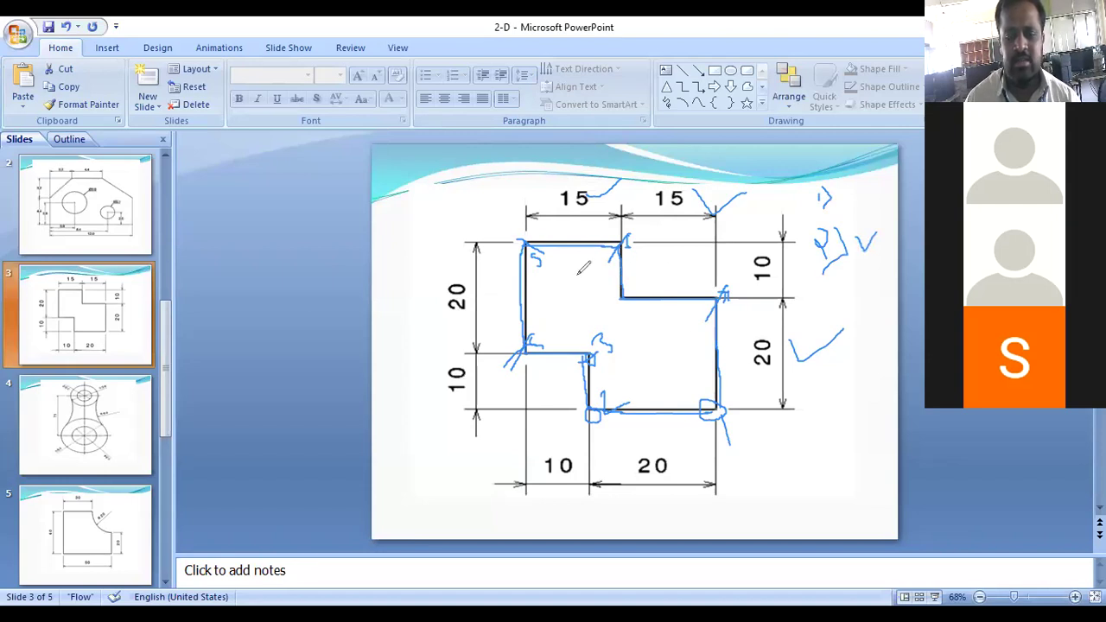
# Add ink notes beside the 20 dimension, then erase all ink with E and return to AutoCAD
pyautogui.moveTo(833, 298)
pyautogui.mouseDown()
pyautogui.moveTo(825, 326)
pyautogui.moveTo(873, 313)
pyautogui.moveTo(873, 324)
pyautogui.mouseUp()
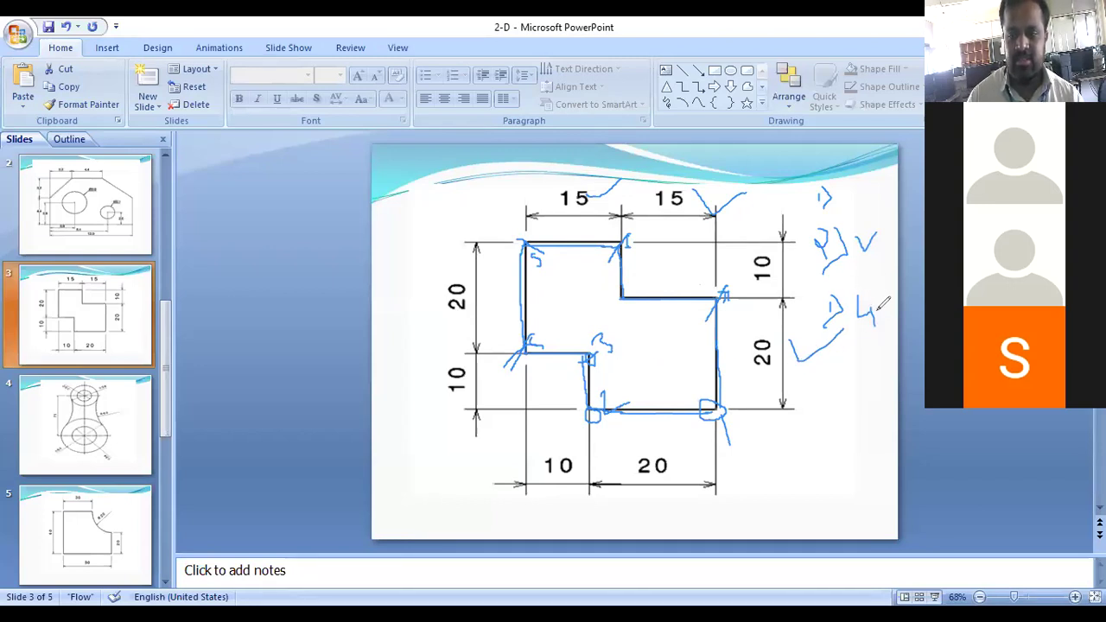
pyautogui.moveTo(880, 313)
pyautogui.mouseDown()
pyautogui.moveTo(886, 305)
pyautogui.moveTo(890, 320)
pyautogui.mouseUp()
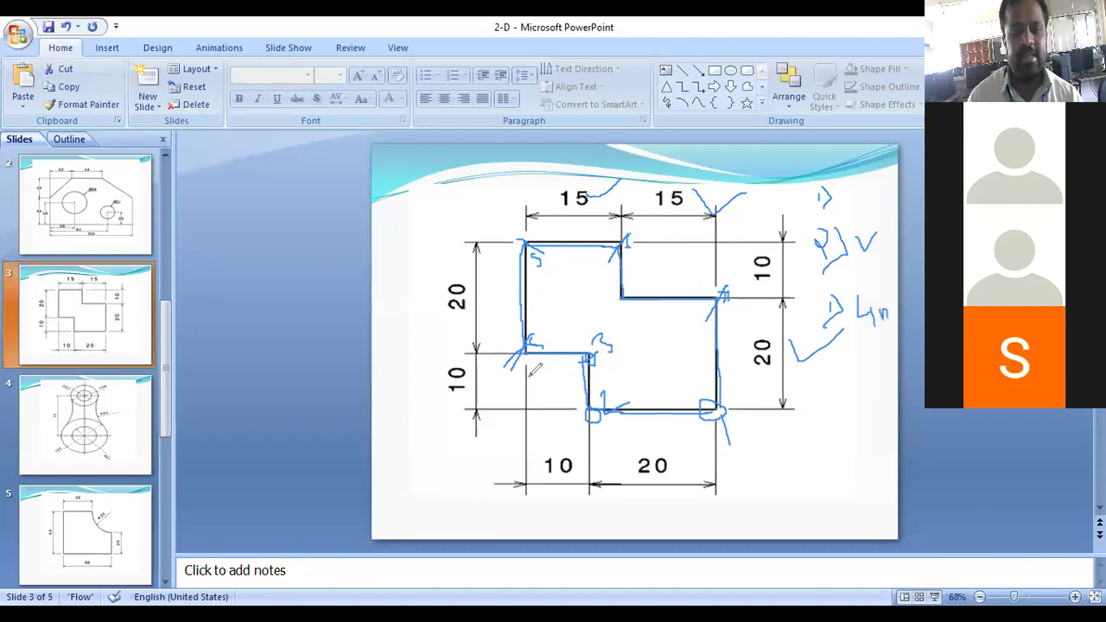
pyautogui.moveTo(812, 383); pyautogui.dragTo(823, 391)
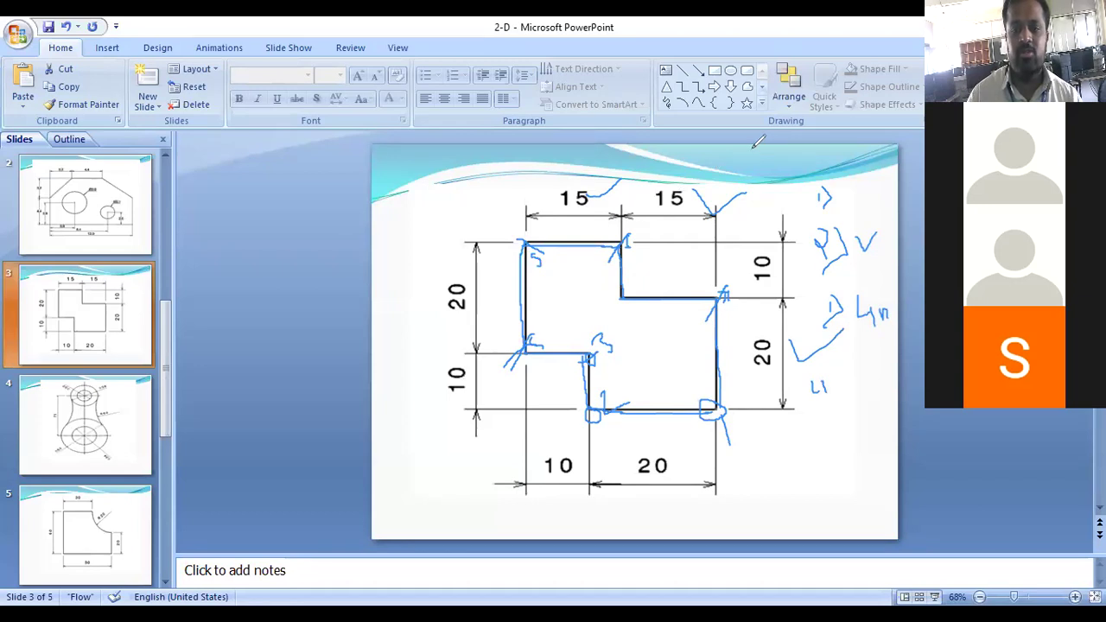
pyautogui.press('e')
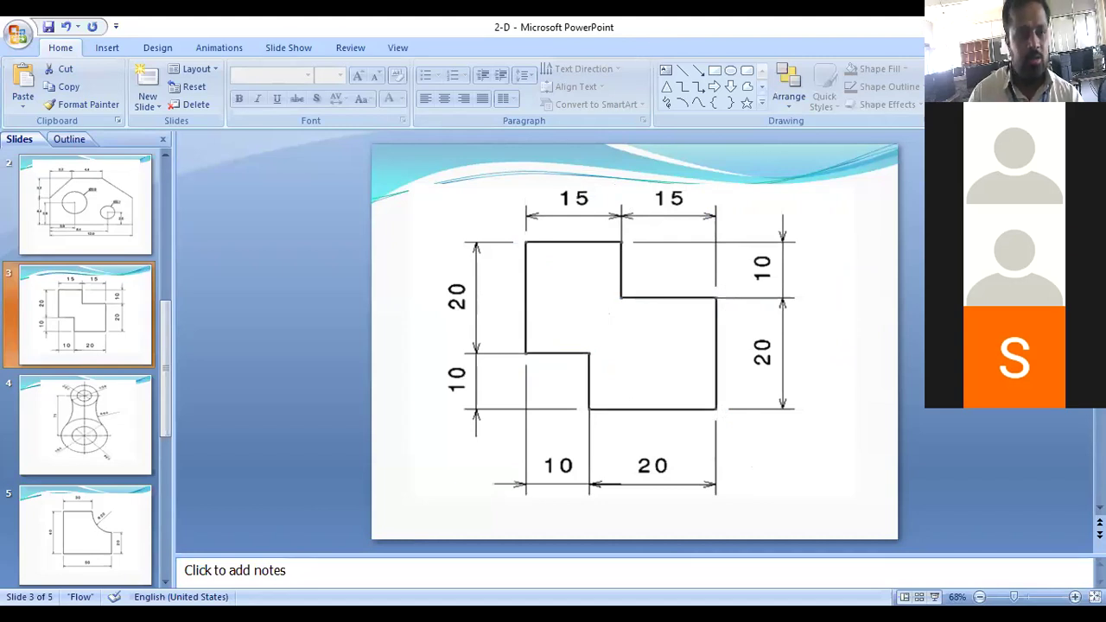
pyautogui.hotkey('alt', 'Tab')
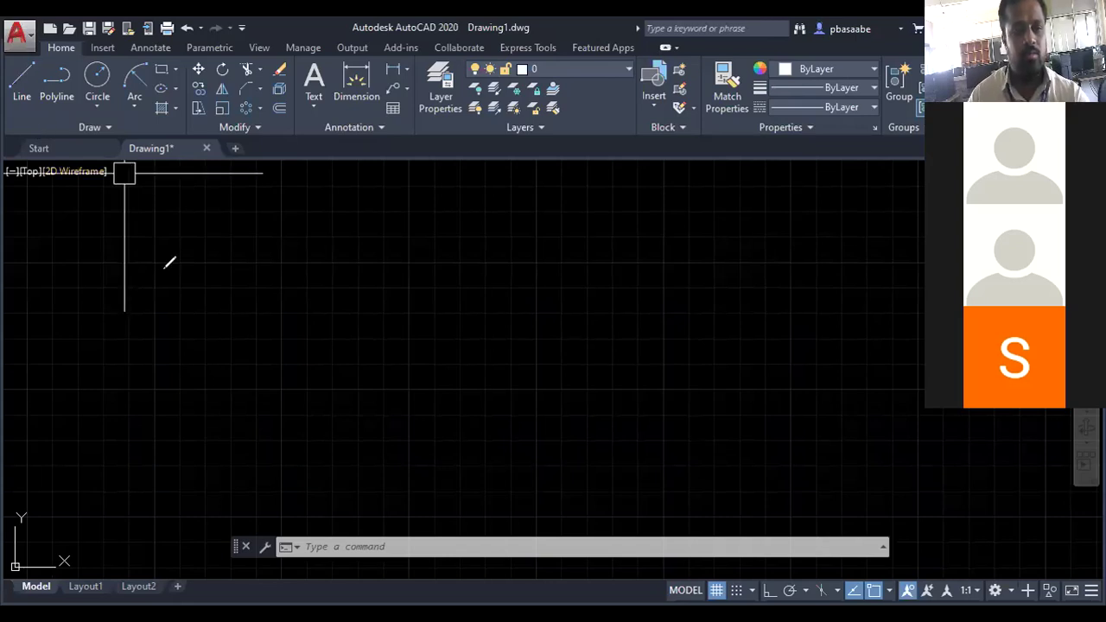
# Cancel the pending AutoCAD command and bring up slide 3's dimensioned stepped outline in PowerPoint
pyautogui.press('Escape')
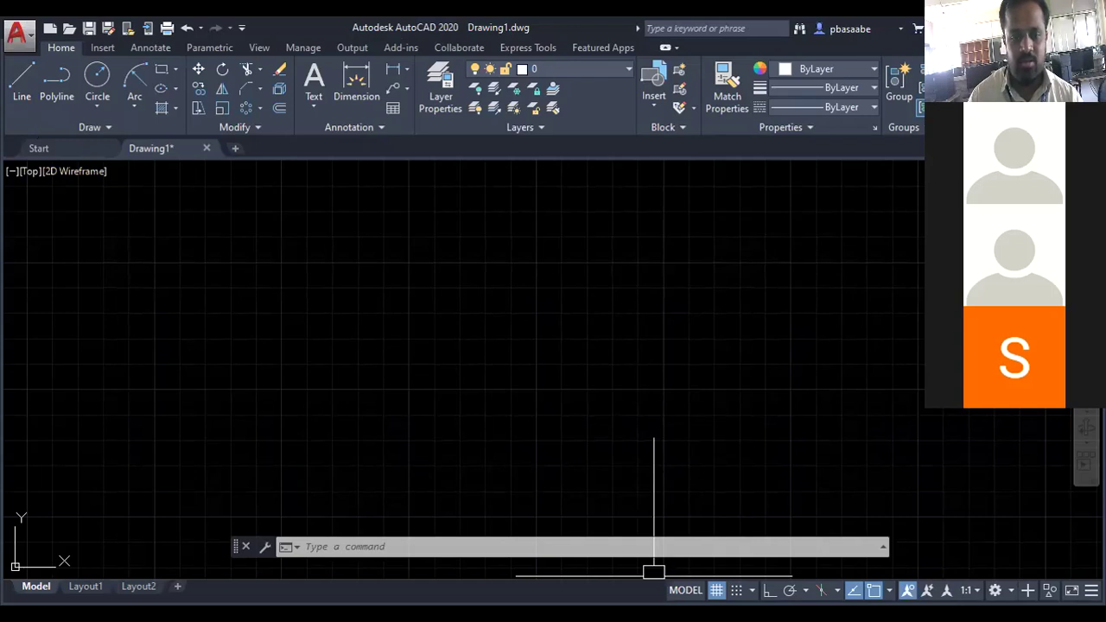
pyautogui.hotkey('alt', 'Tab')
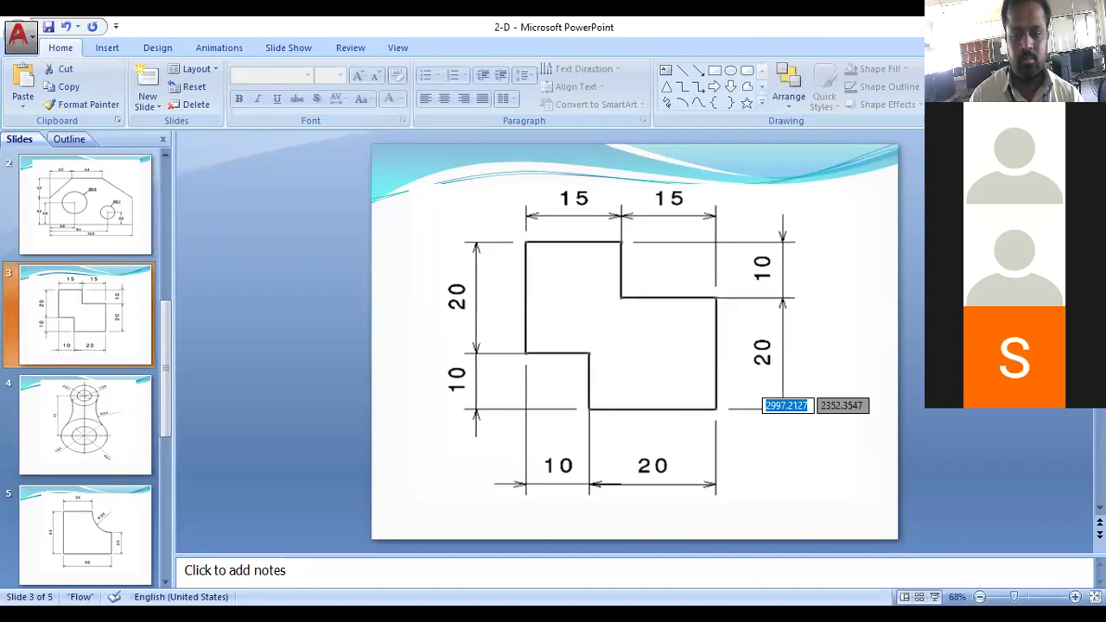
# With Ortho on, draw a 20-unit horizontal bottom edge, then compare it with the reference slide
pyautogui.hotkey('alt', 'Tab')
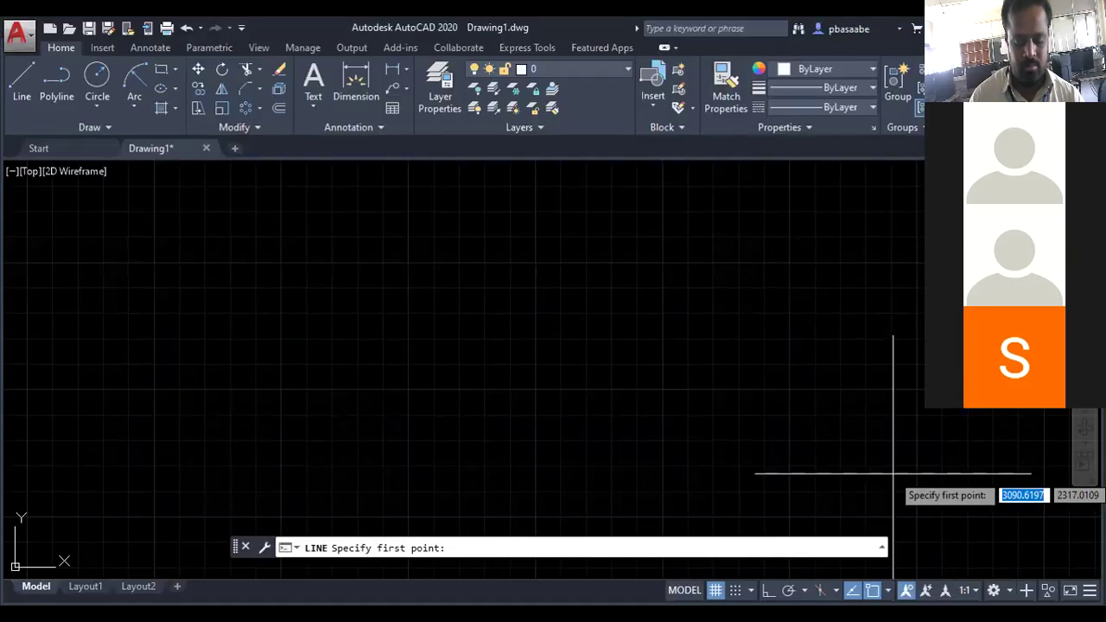
pyautogui.click(22, 80)
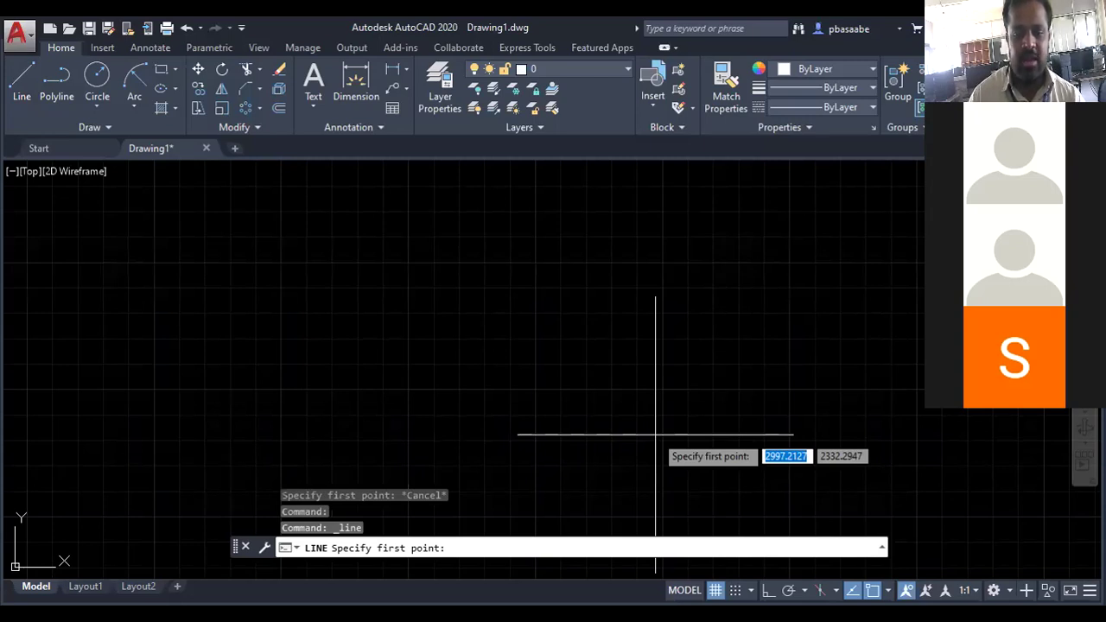
pyautogui.click(655, 393)
pyautogui.press('F8')
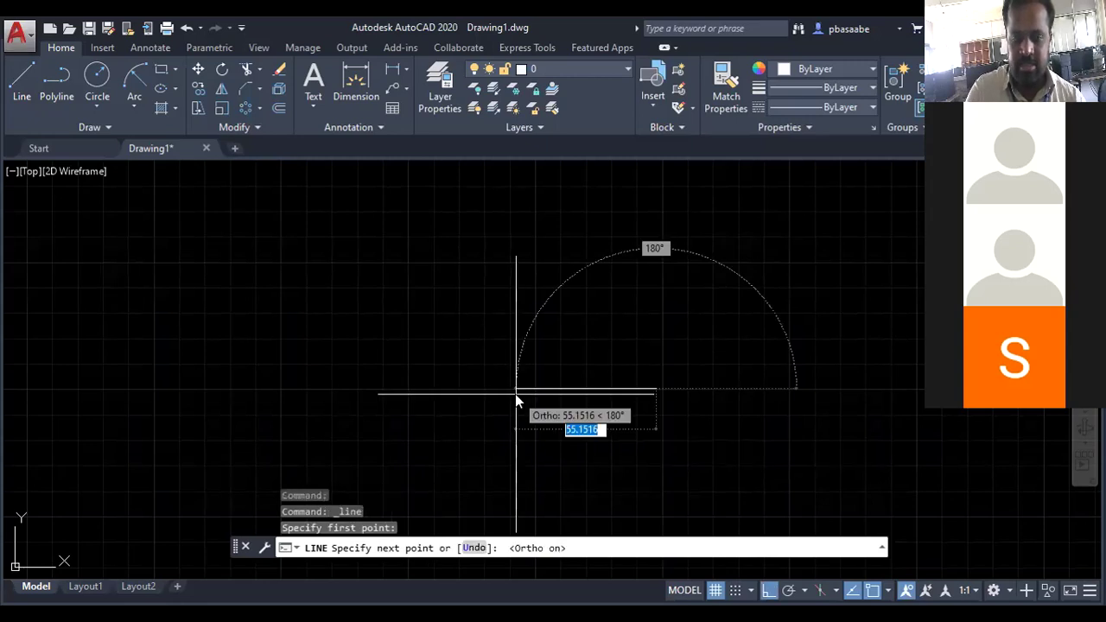
pyautogui.write('20')
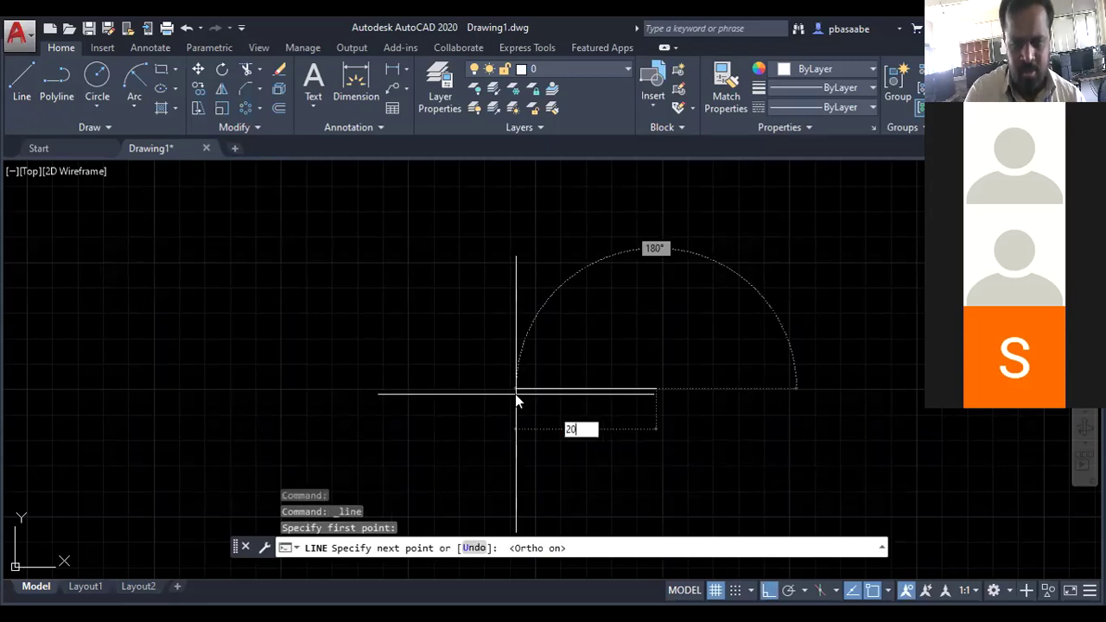
pyautogui.press('Return')
pyautogui.press('Escape')
pyautogui.scroll(2, 637, 354)
pyautogui.scroll(2, 628, 405)
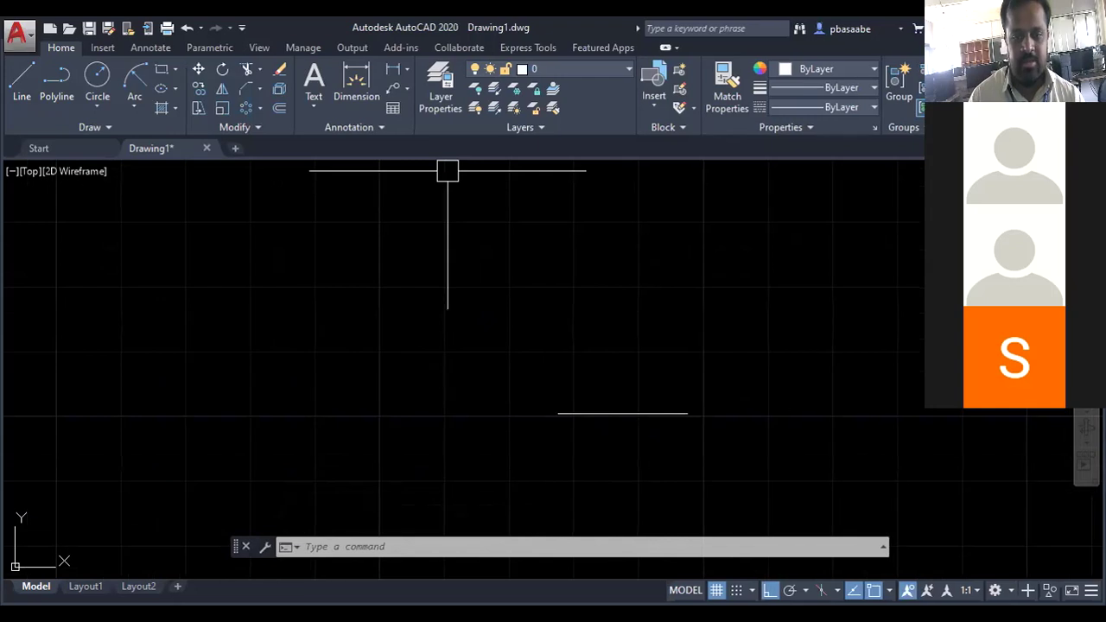
pyautogui.hotkey('alt', 'Tab')
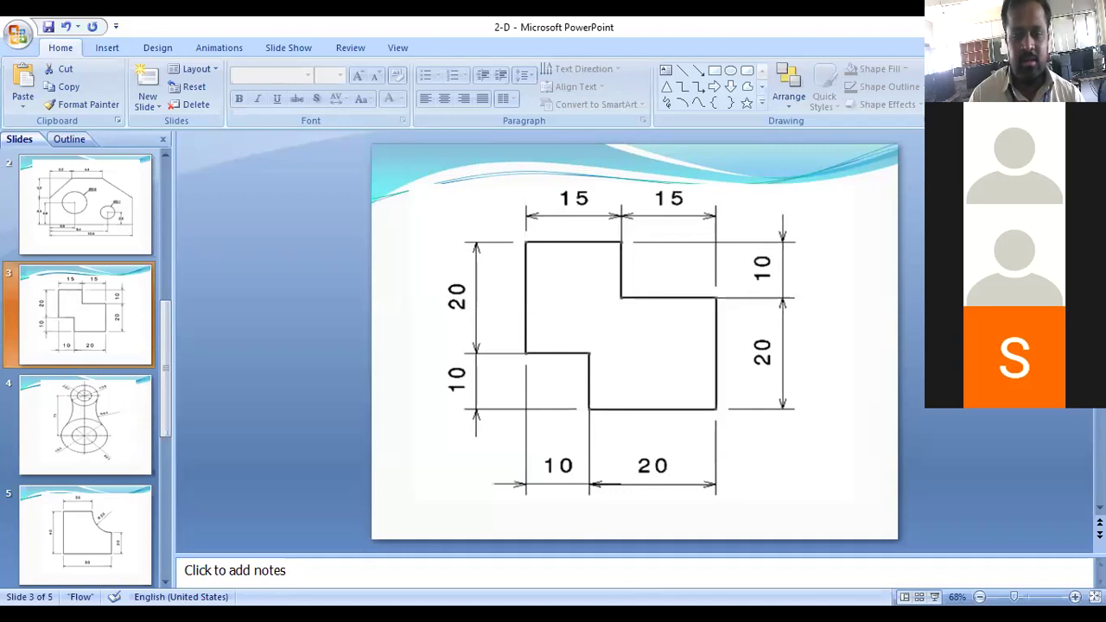
# Draw a 10-unit vertical line rising from the bottom line's left end
pyautogui.hotkey('alt', 'Tab')
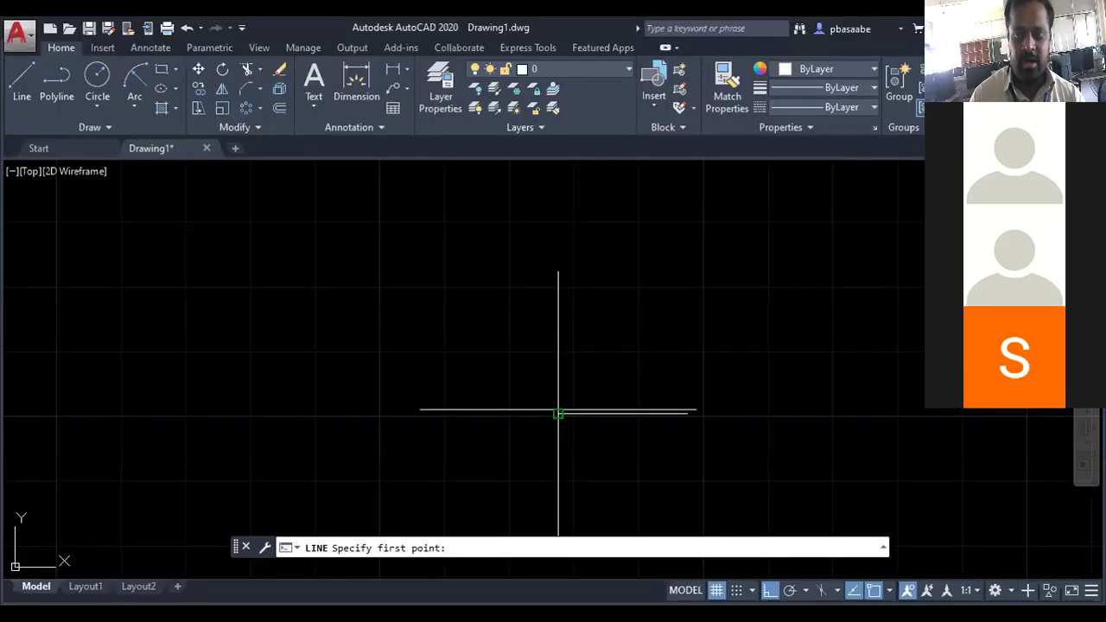
pyautogui.click(558, 413)
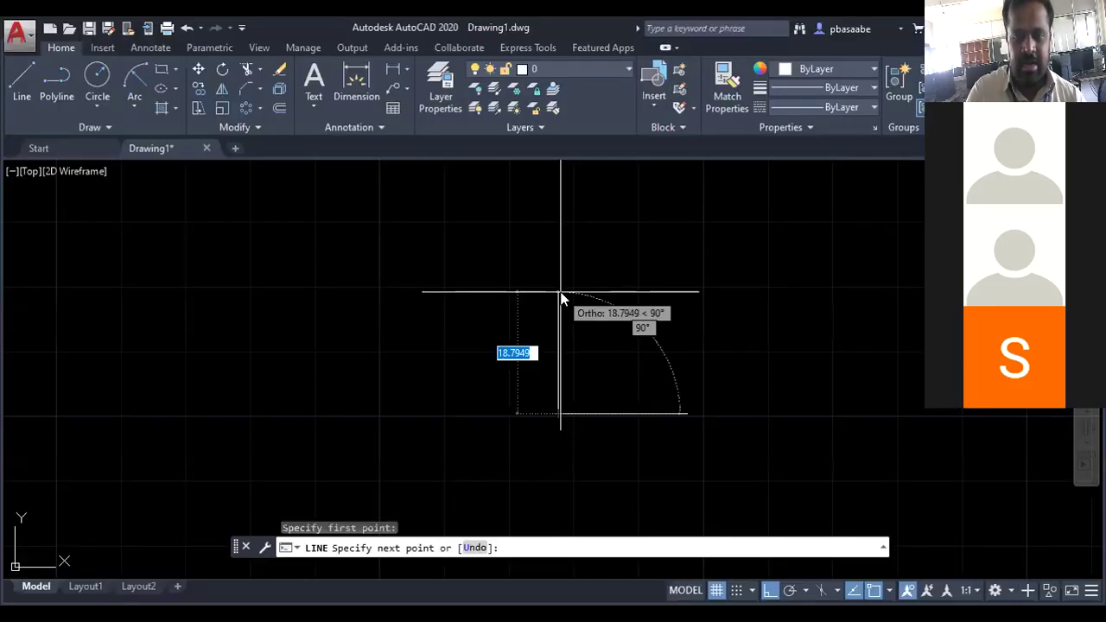
pyautogui.write('10')
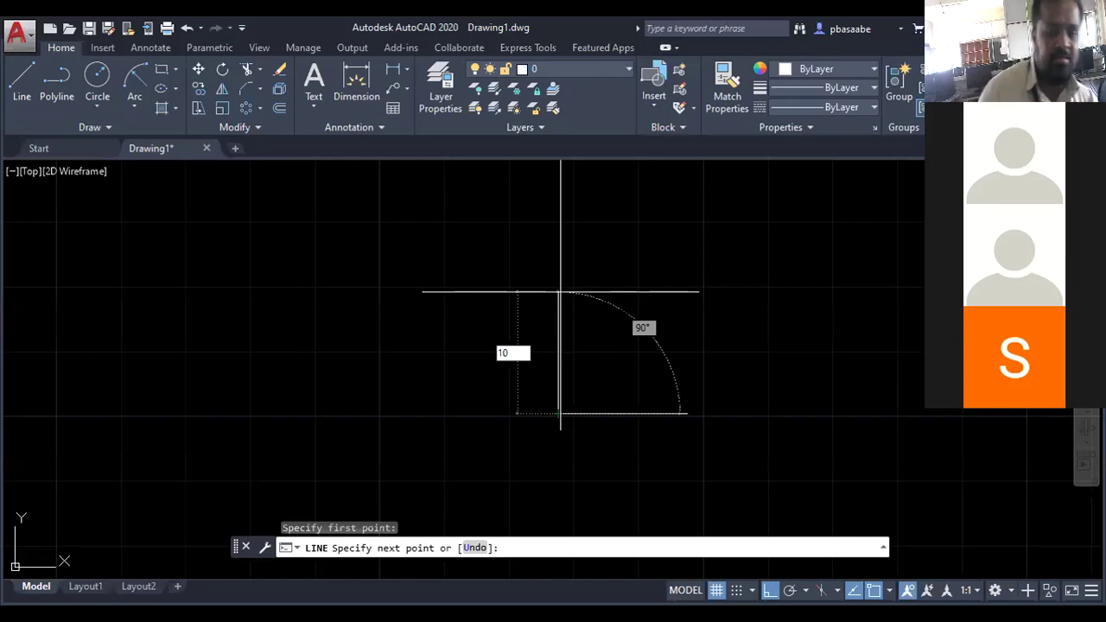
pyautogui.press('Return')
pyautogui.press('Escape')
# Pan to recentre the sketch and bring up the PowerPoint reference slide
pyautogui.scroll(2, 586, 340)
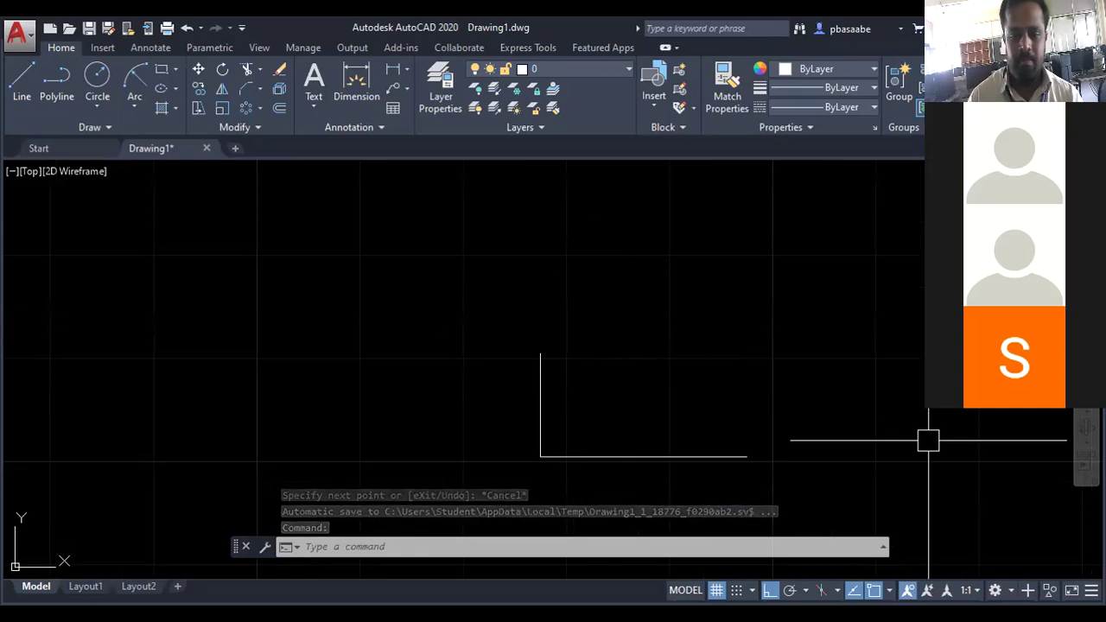
pyautogui.write('p')
pyautogui.press('Return')
pyautogui.moveTo(612, 418); pyautogui.dragTo(444, 400)
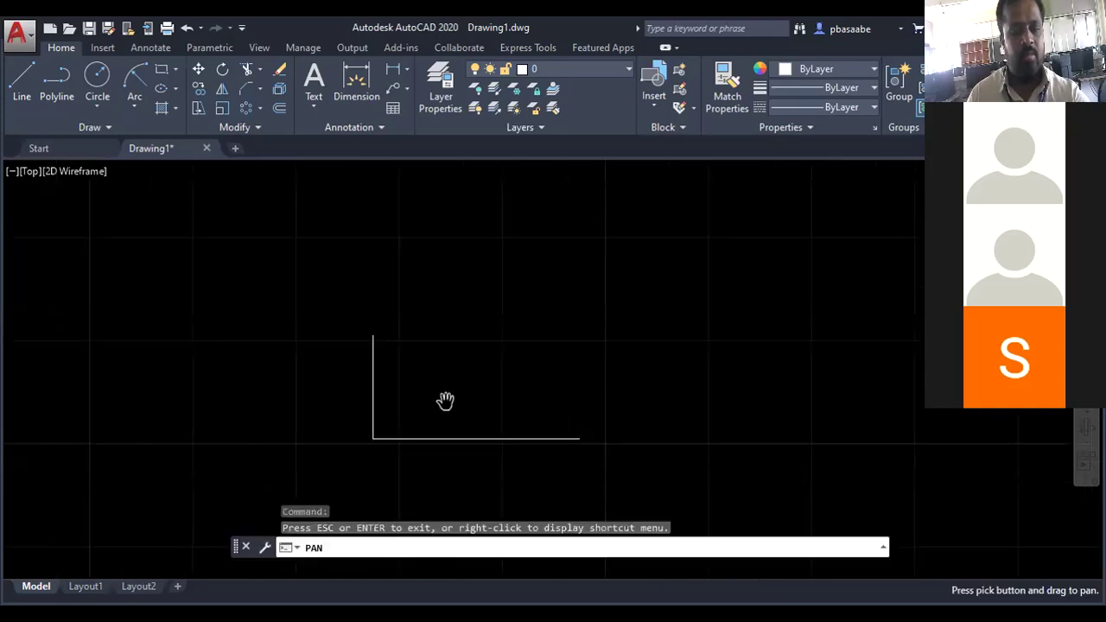
pyautogui.press('Escape')
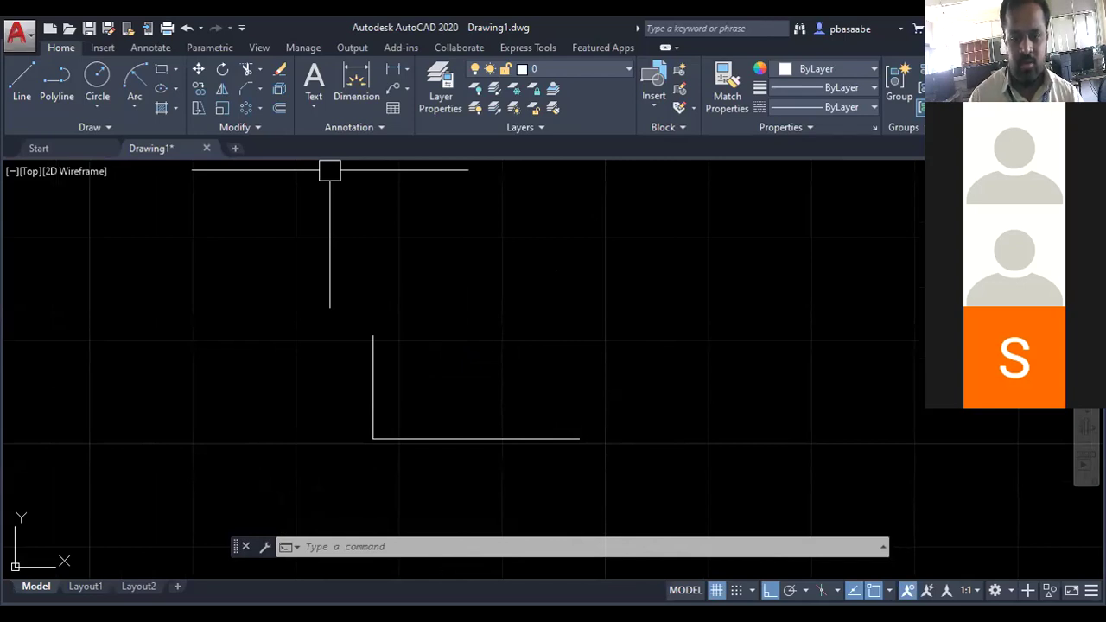
pyautogui.hotkey('alt', 'Tab')
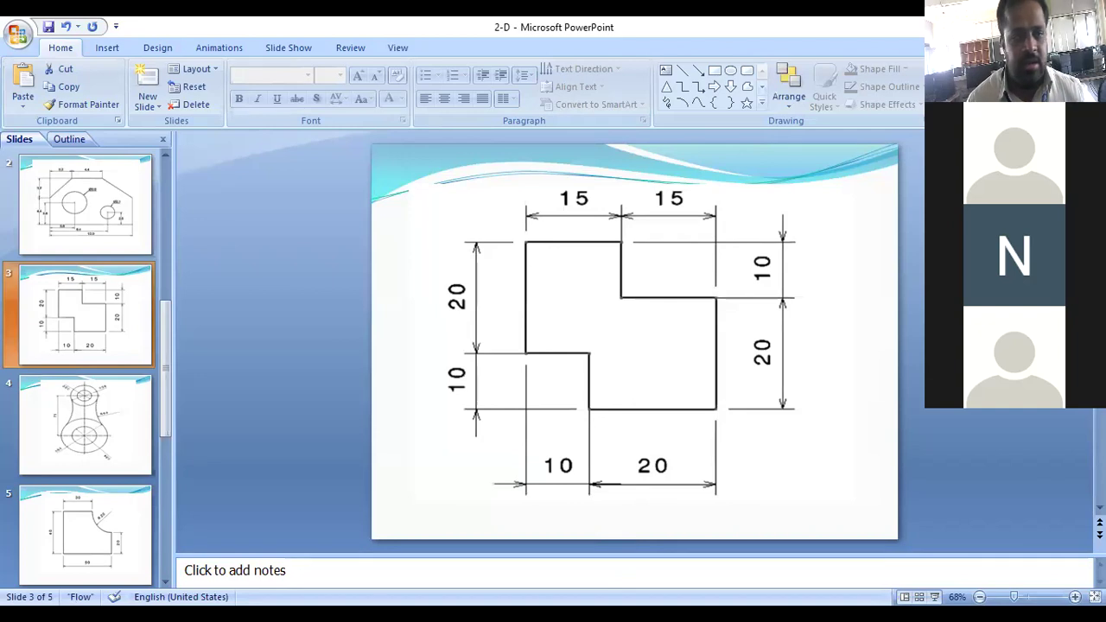
# Draw a 10-unit line leftward from the vertical line's top, then check the reference slide
pyautogui.hotkey('alt', 'Tab')
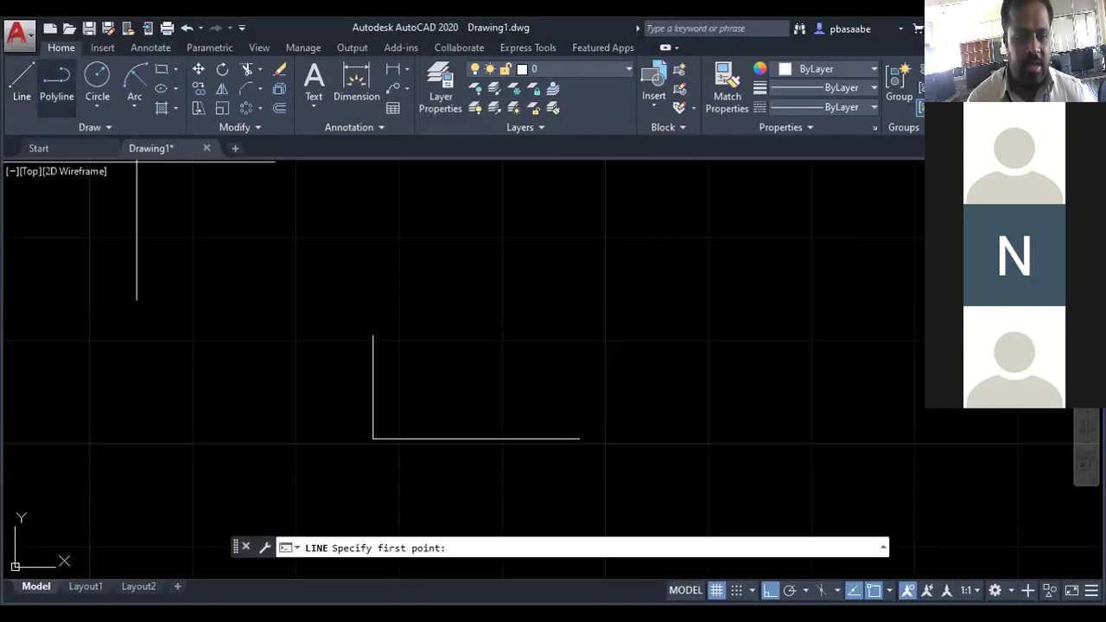
pyautogui.click(373, 335)
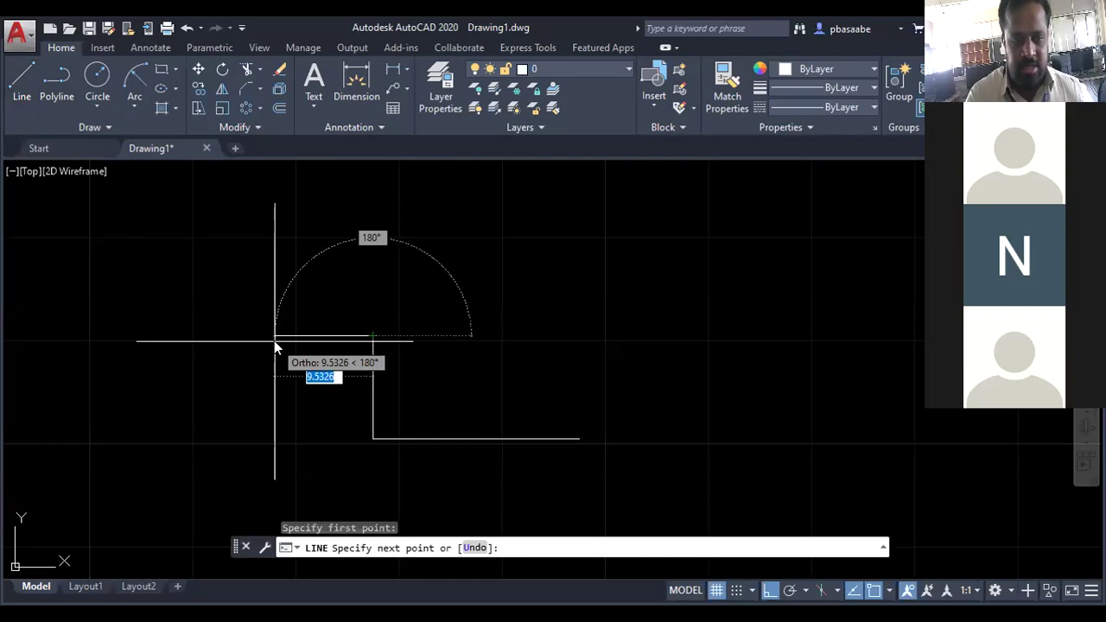
pyautogui.write('10')
pyautogui.press('Return')
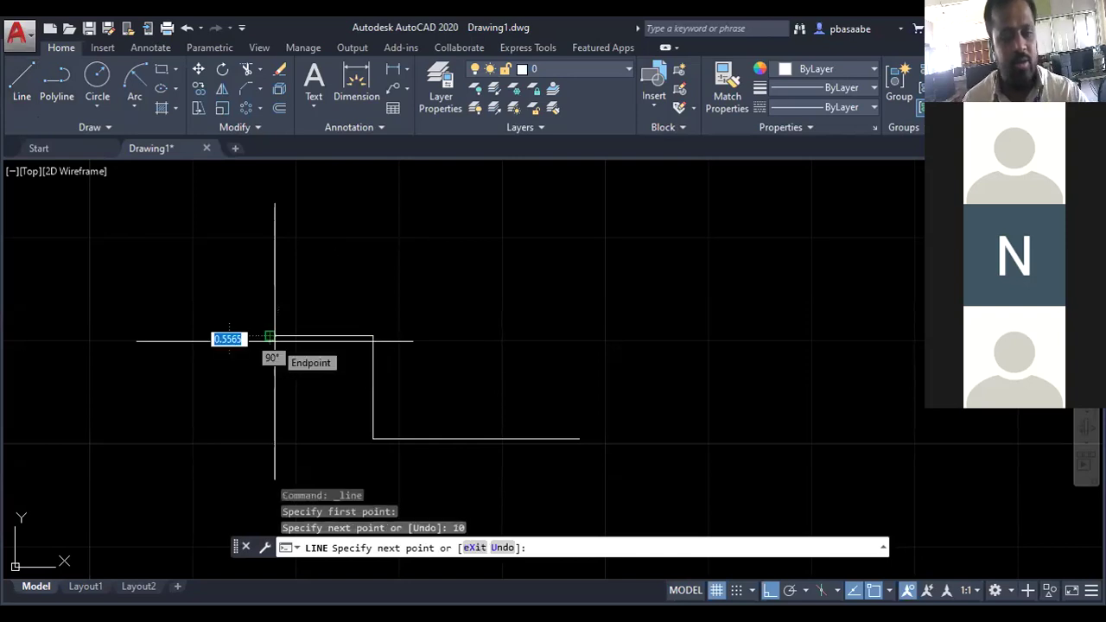
pyautogui.press('Escape')
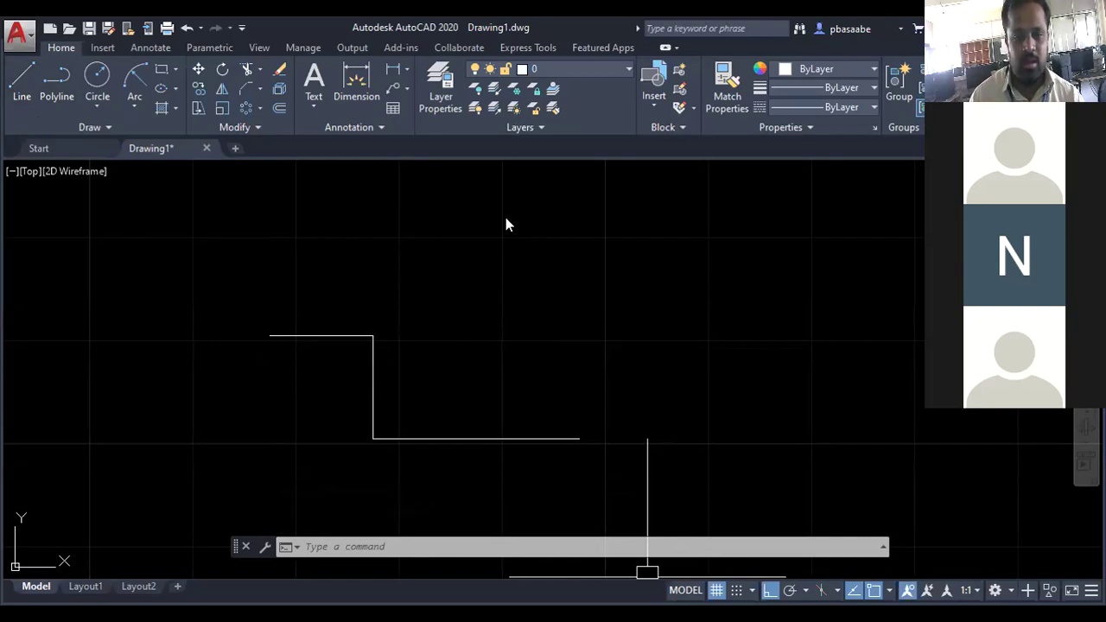
pyautogui.hotkey('alt', 'Tab')
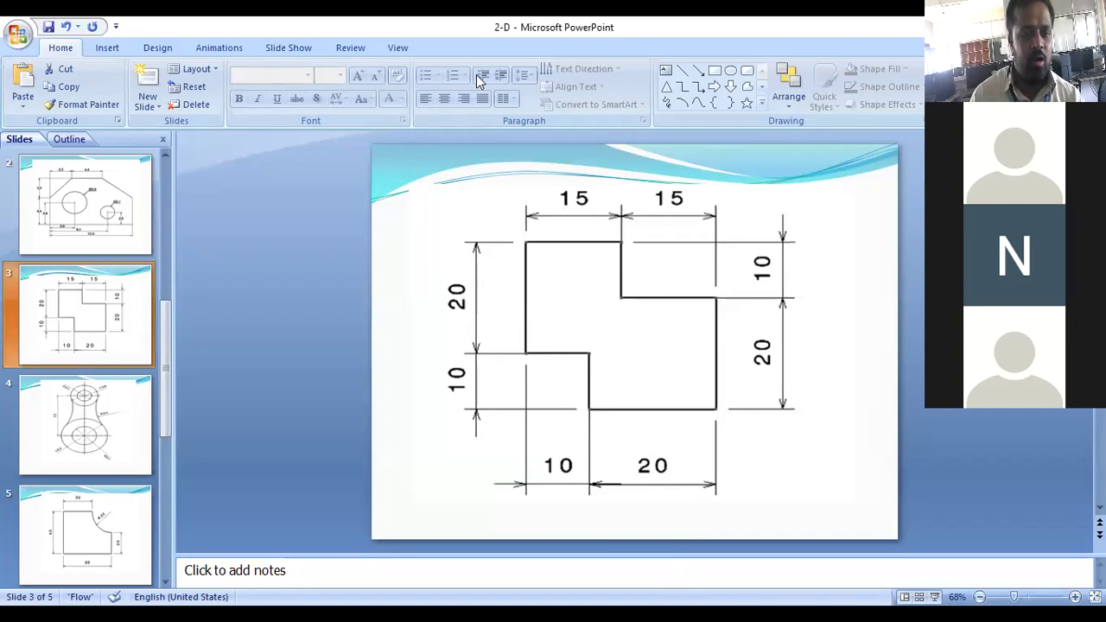
# Draw a 20-unit vertical line upward from the upper step's left end
pyautogui.hotkey('alt', 'Tab')
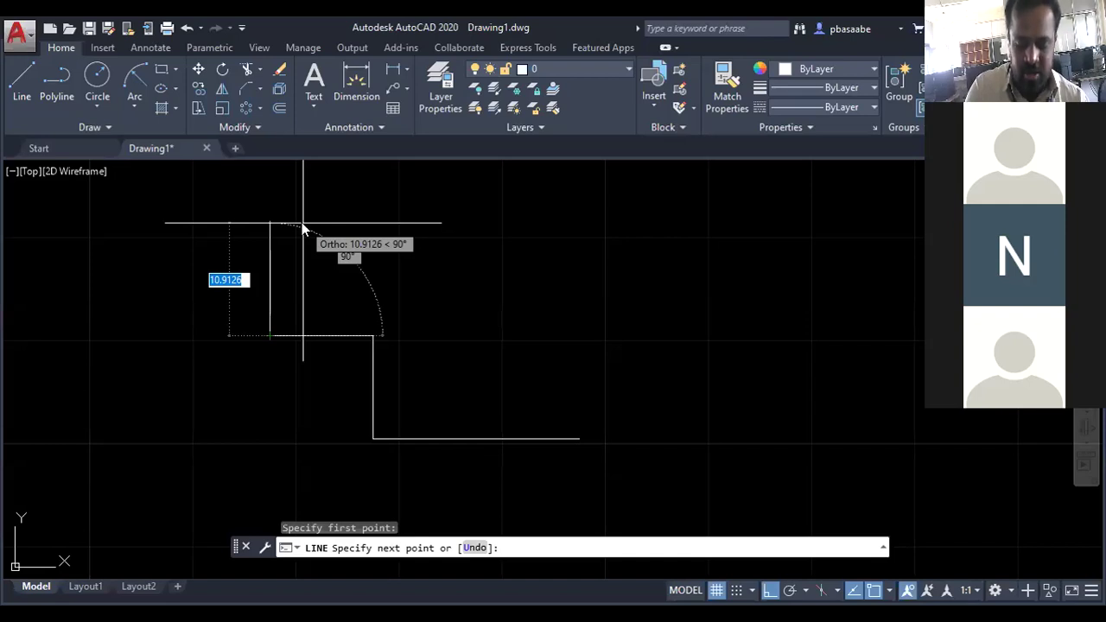
pyautogui.write('20')
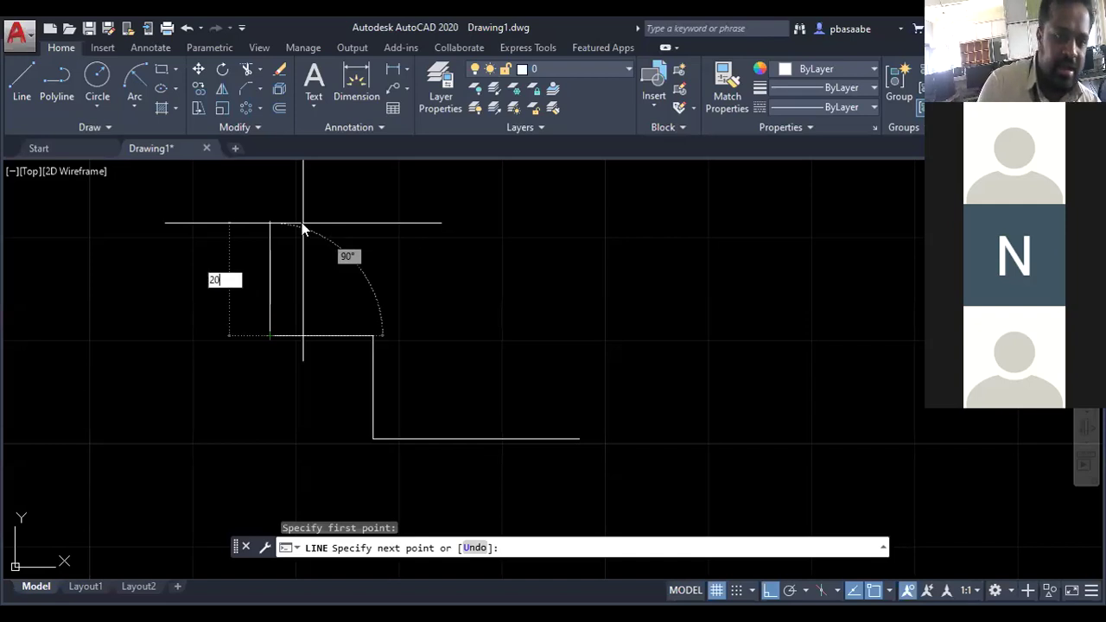
pyautogui.press('Return')
pyautogui.press('Escape')
# Zoom and pan to recentre the outline, then check the reference slide again
pyautogui.scroll(-2, 301, 222)
pyautogui.scroll(-1, 314, 209)
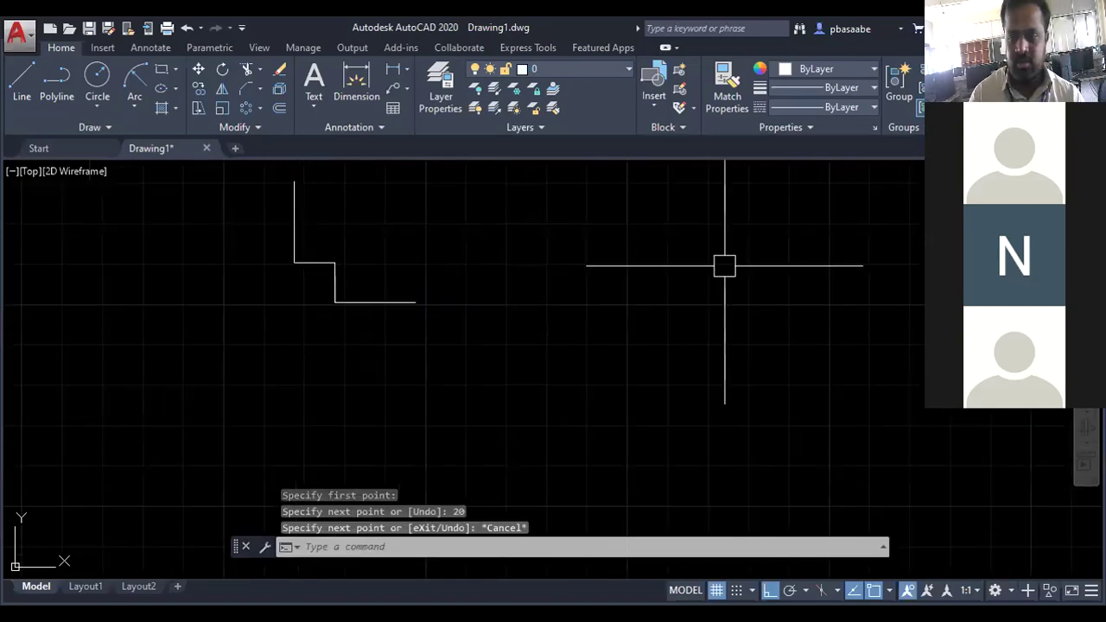
pyautogui.moveTo(467, 221); pyautogui.dragTo(476, 335, button='middle')
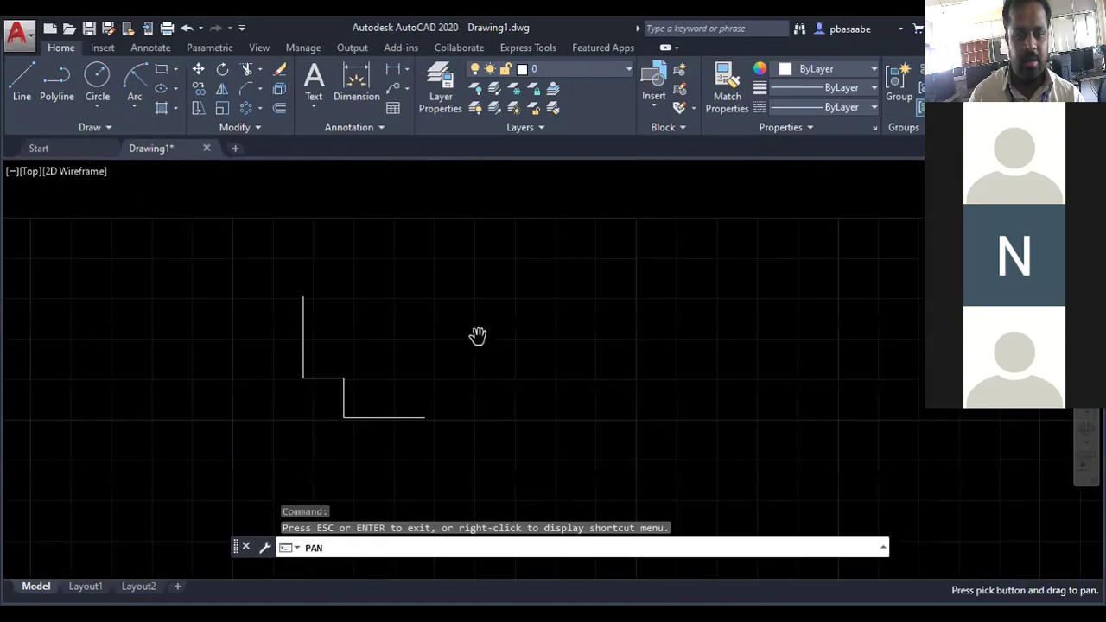
pyautogui.scroll(2, 477, 337)
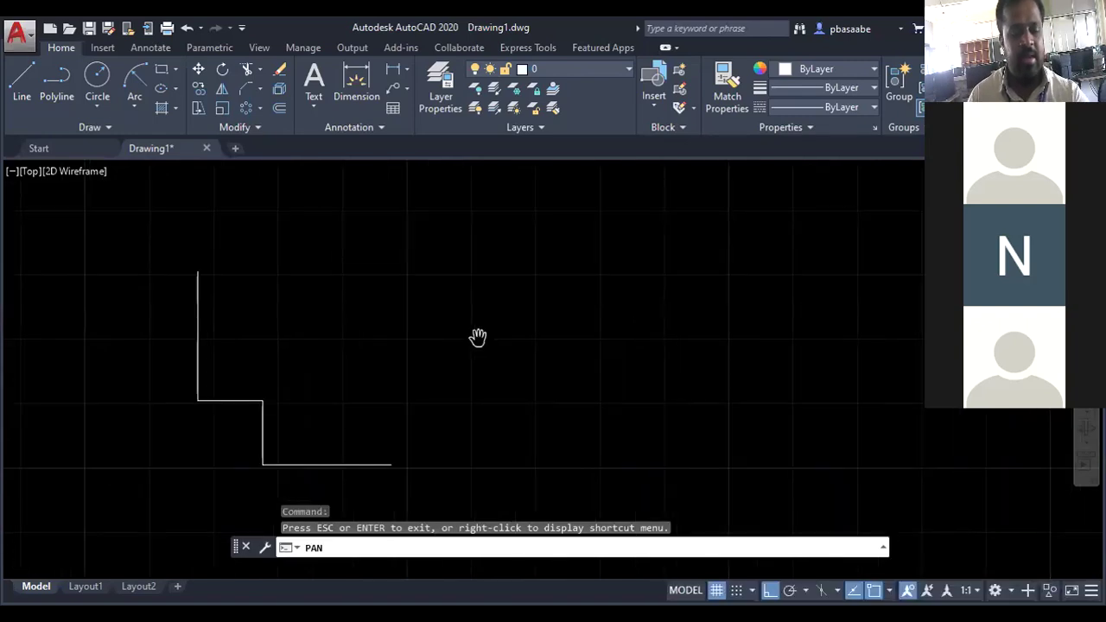
pyautogui.press('Escape')
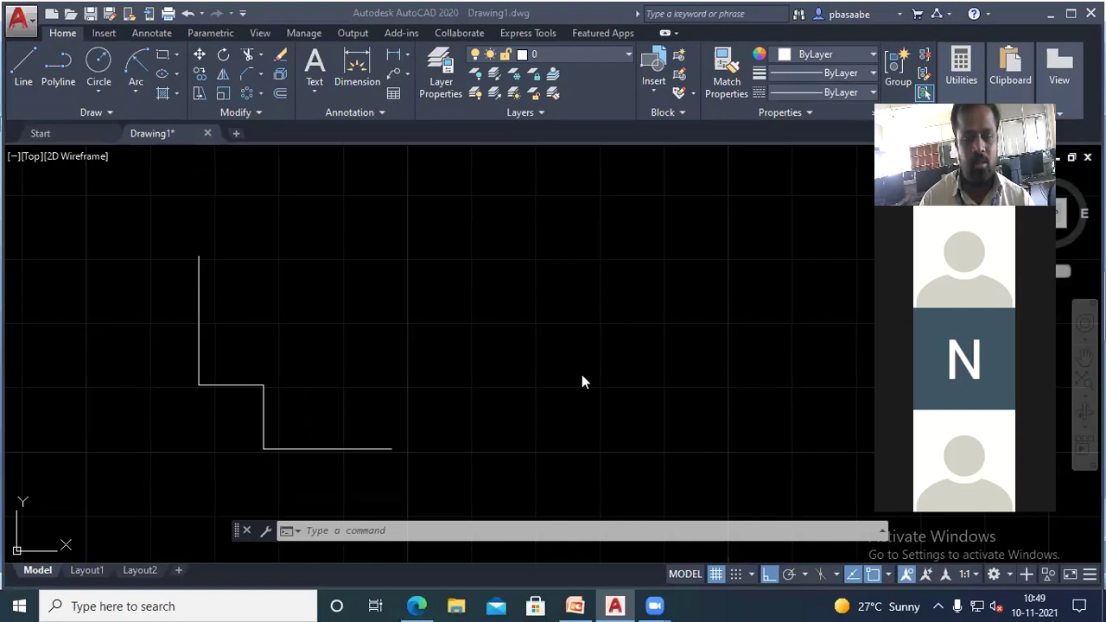
pyautogui.moveTo(615, 606)
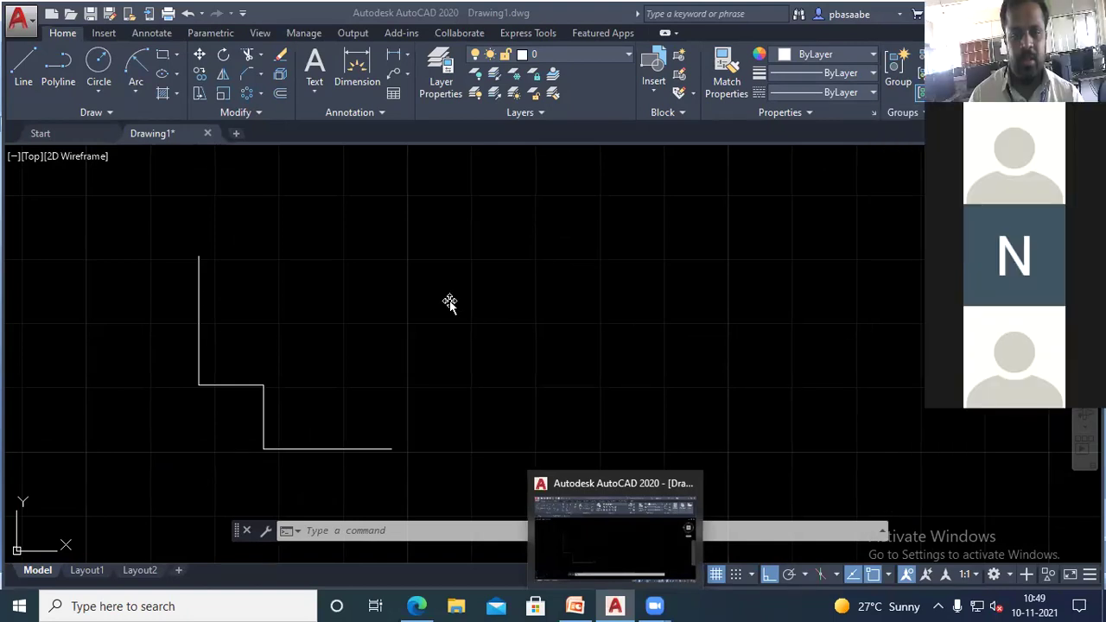
pyautogui.hotkey('alt', 'Tab')
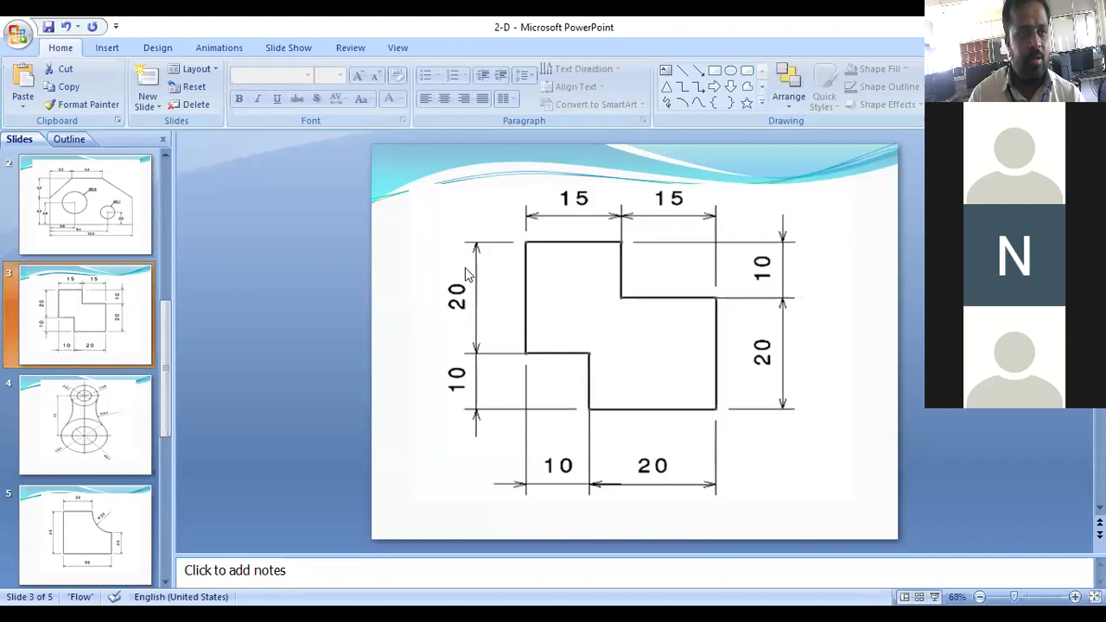
# Draw a 15-unit horizontal top edge rightward from the 20-unit vertical line's top
pyautogui.hotkey('alt', 'Tab')
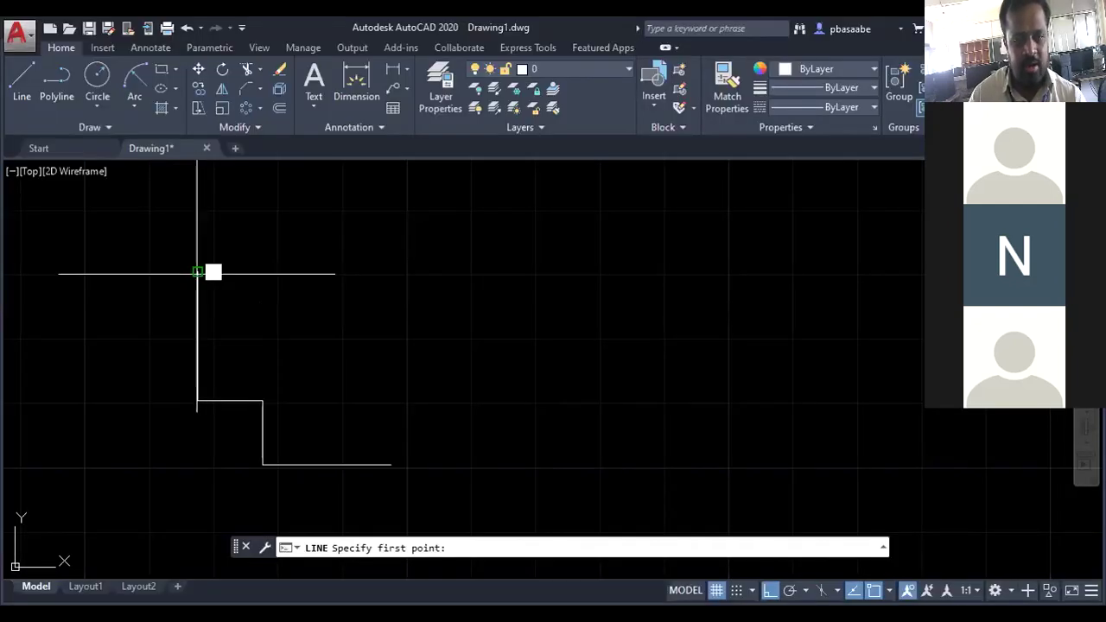
pyautogui.click(198, 273)
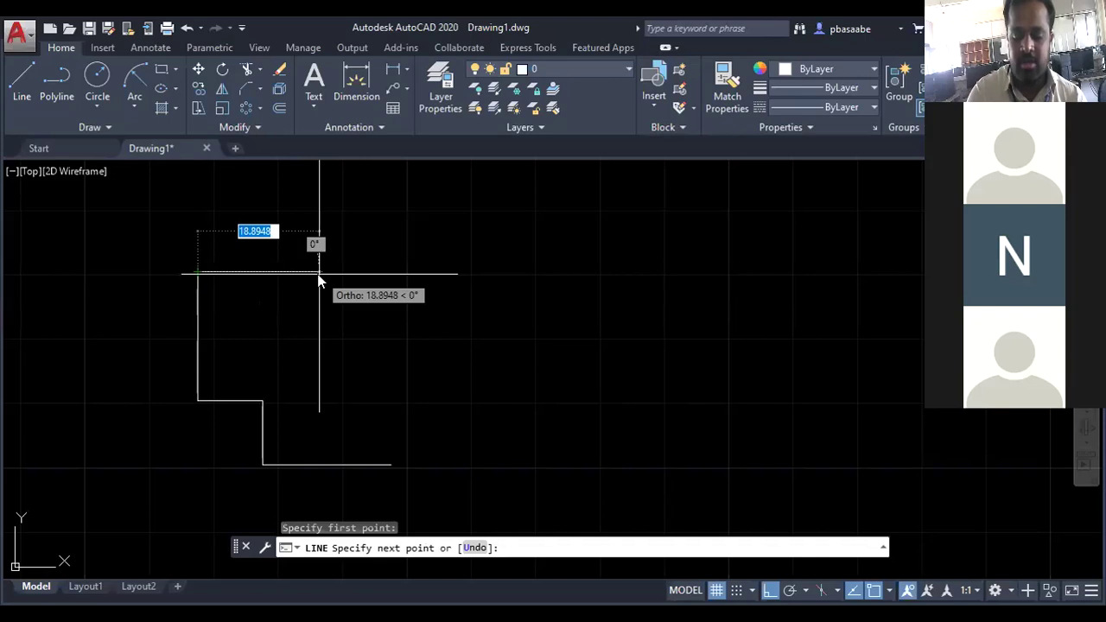
pyautogui.write('15')
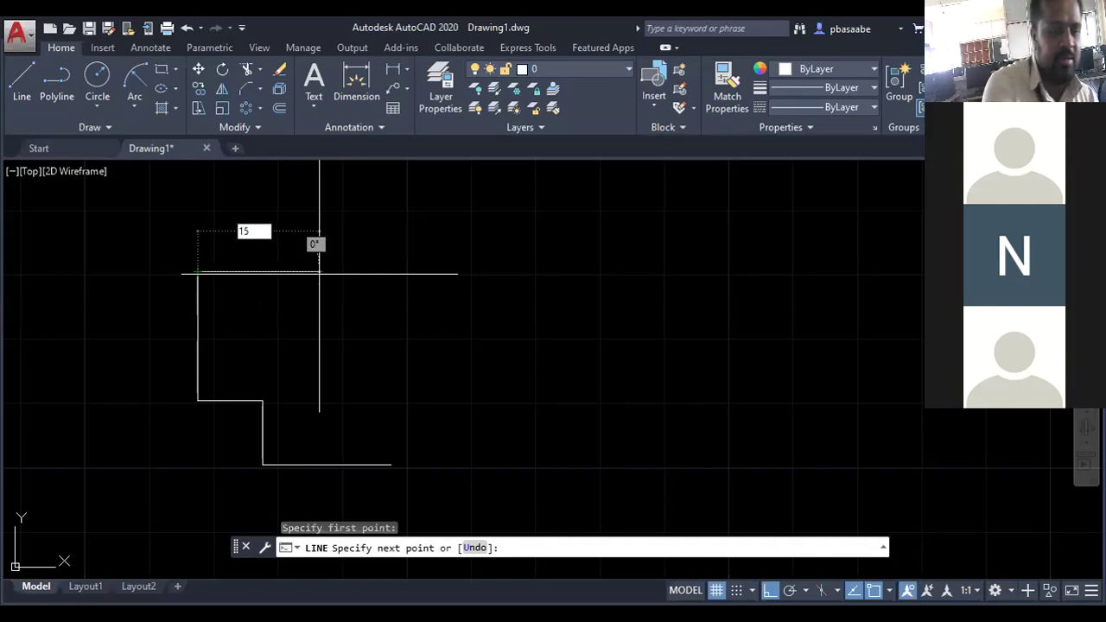
pyautogui.press('Return')
pyautogui.press('Escape')
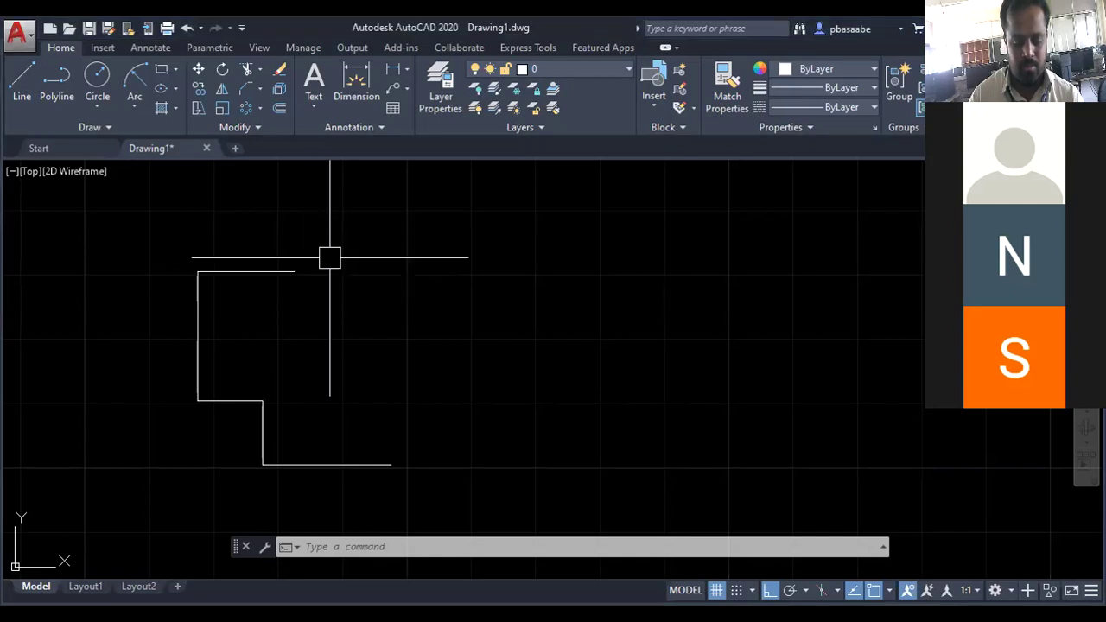
pyautogui.click(21, 82)
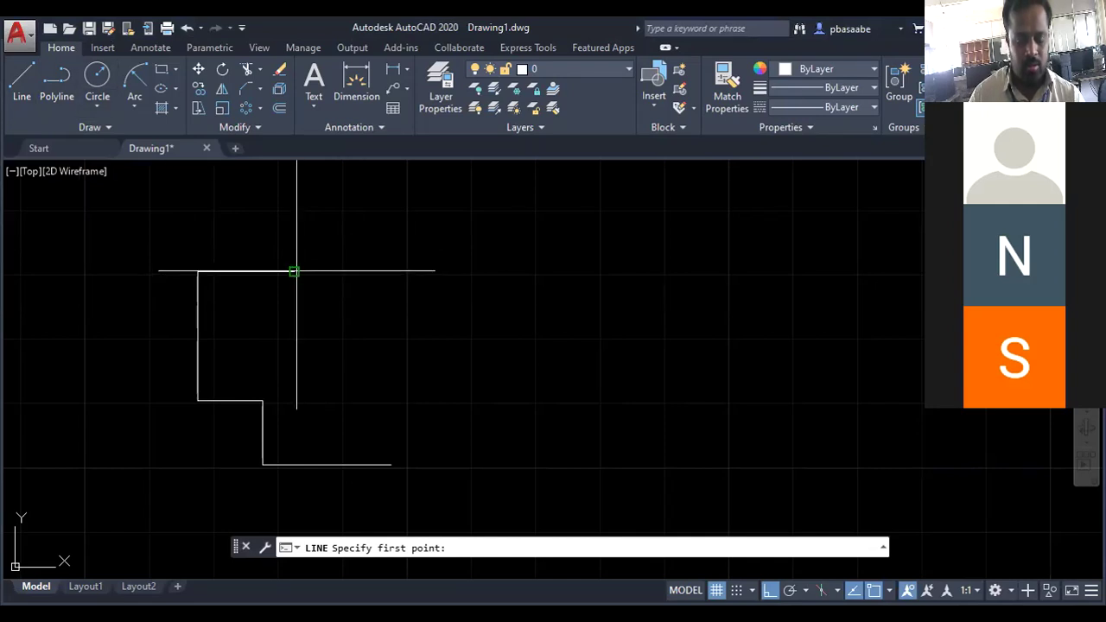
pyautogui.click(294, 272)
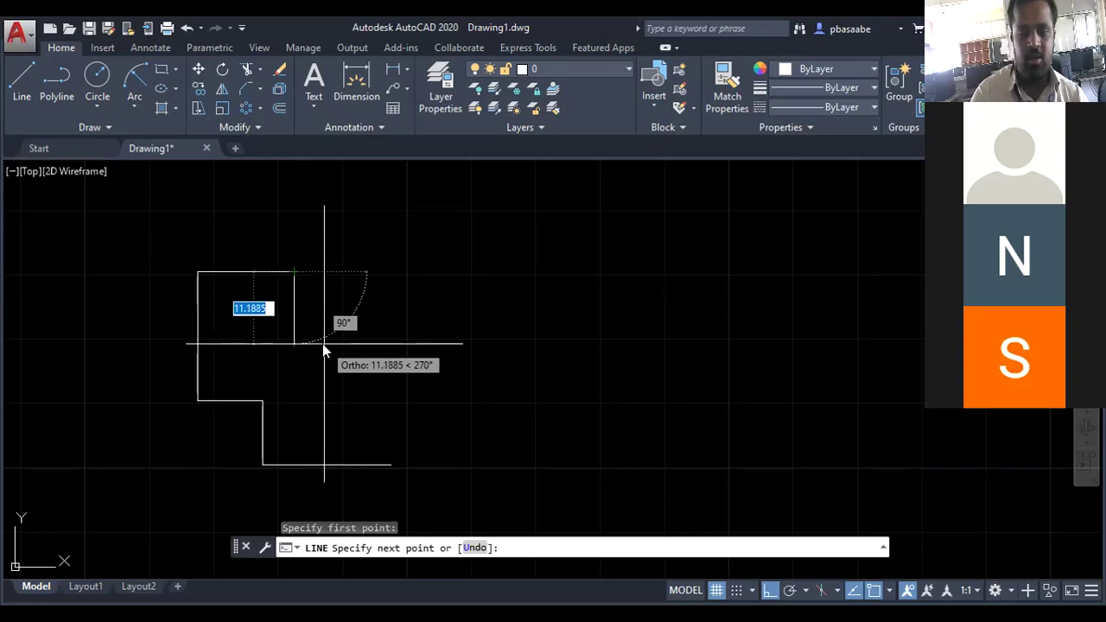
pyautogui.write('15')
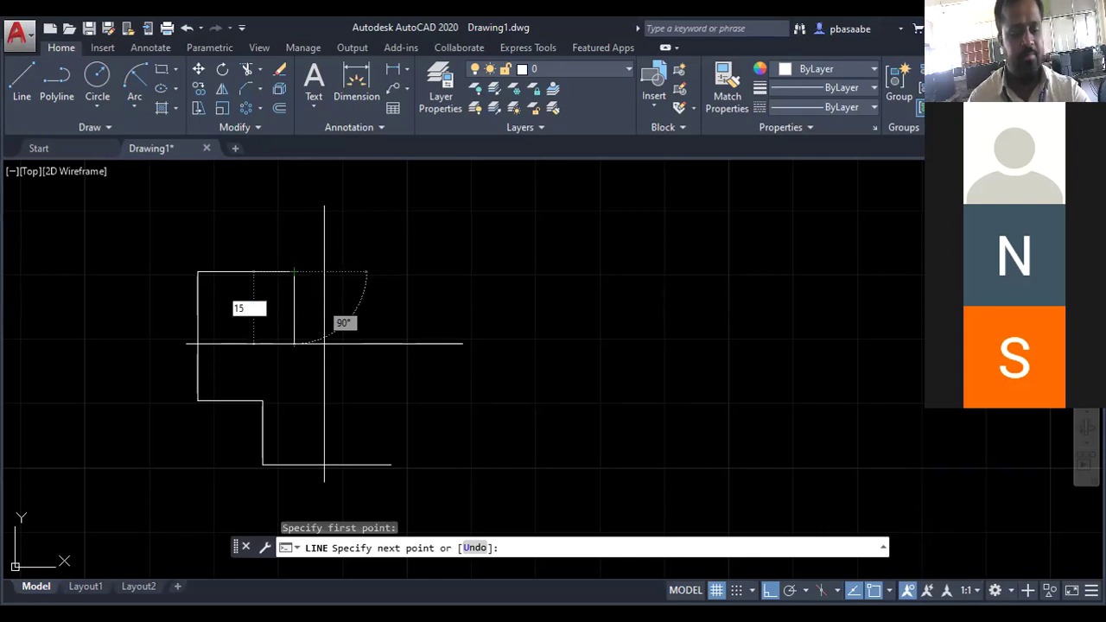
pyautogui.press('Return')
pyautogui.press('Escape')
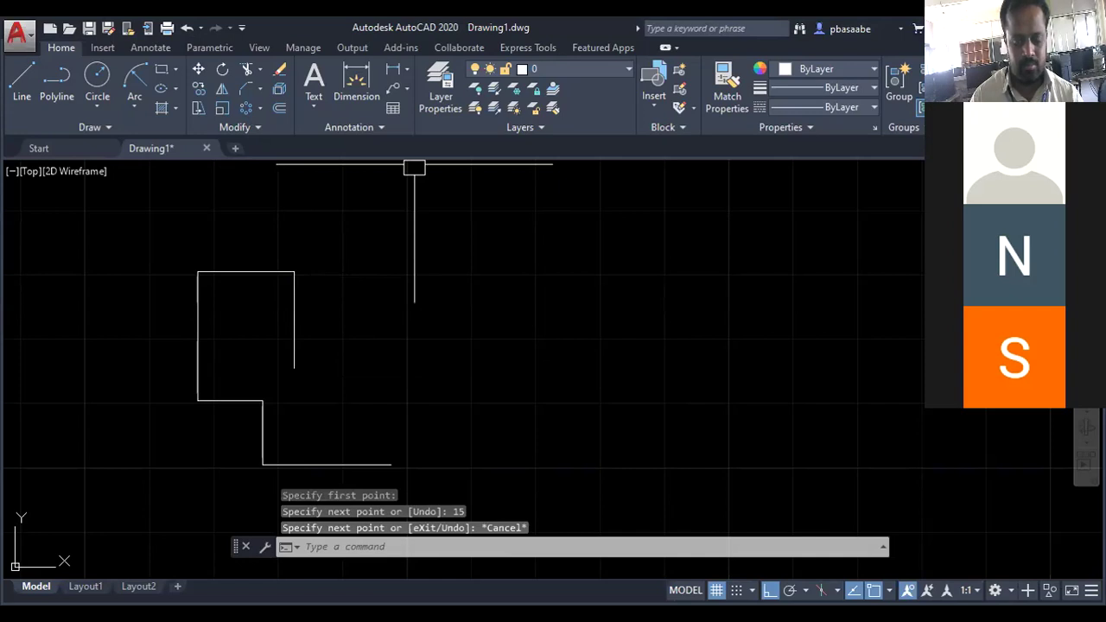
pyautogui.hotkey('alt', 'Tab')
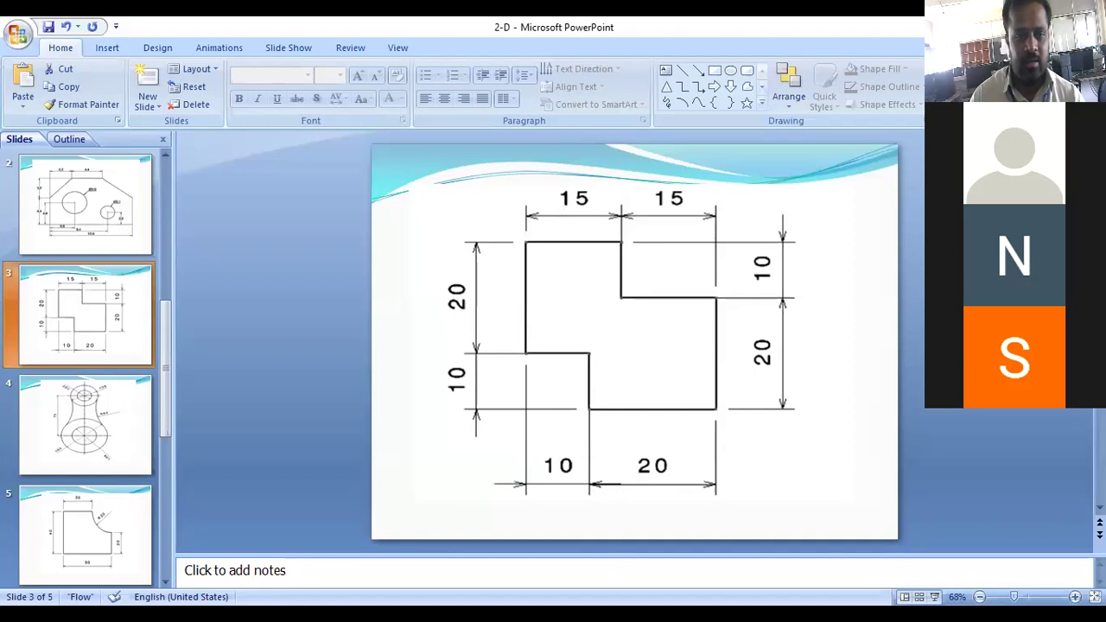
pyautogui.hotkey('alt', 'Tab')
pyautogui.press('Delete')
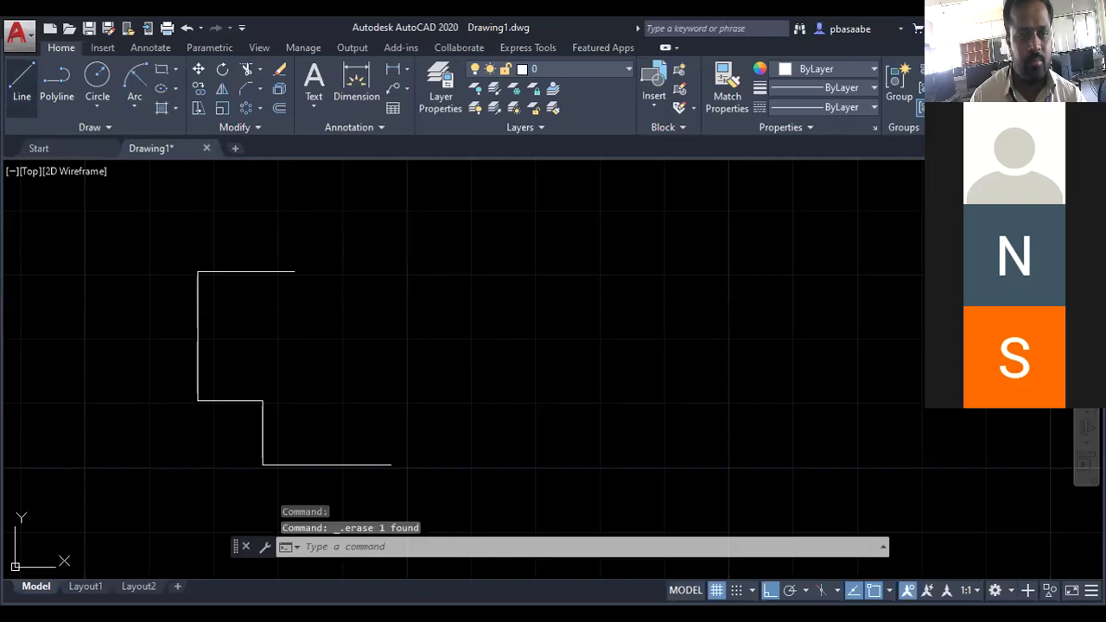
# Draw a 10-unit line dropping down from the top edge's right end
pyautogui.press('l')
pyautogui.press('Return')
pyautogui.press('Return')
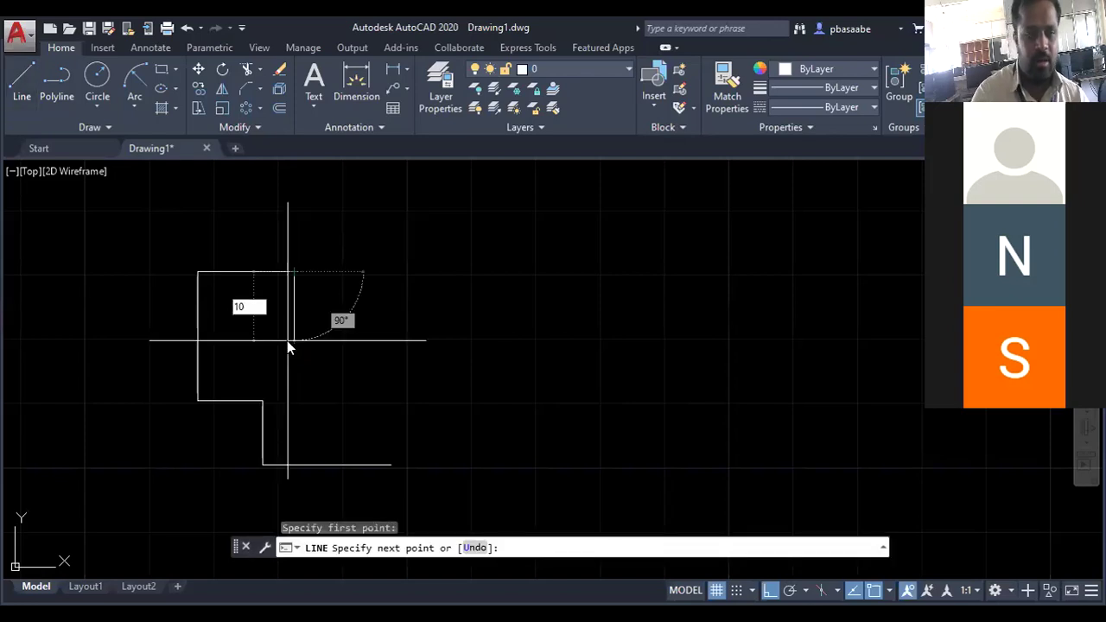
pyautogui.press('Return')
pyautogui.press('Escape')
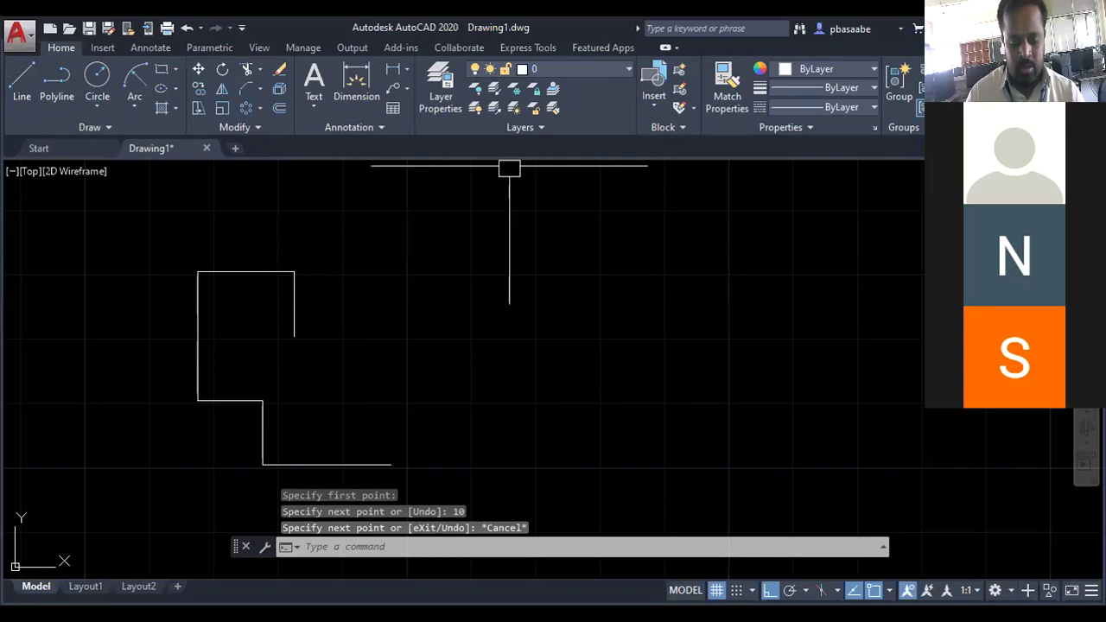
# After checking the slide, add a 15-unit horizontal line rightward and end LINE
pyautogui.hotkey('alt', 'Tab')
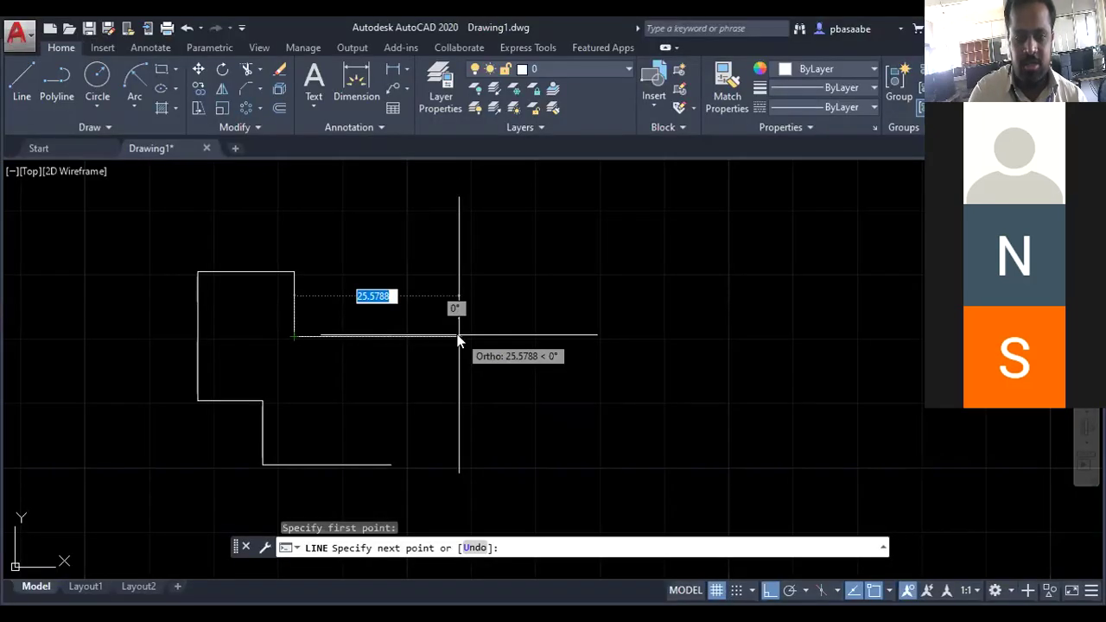
pyautogui.write('15')
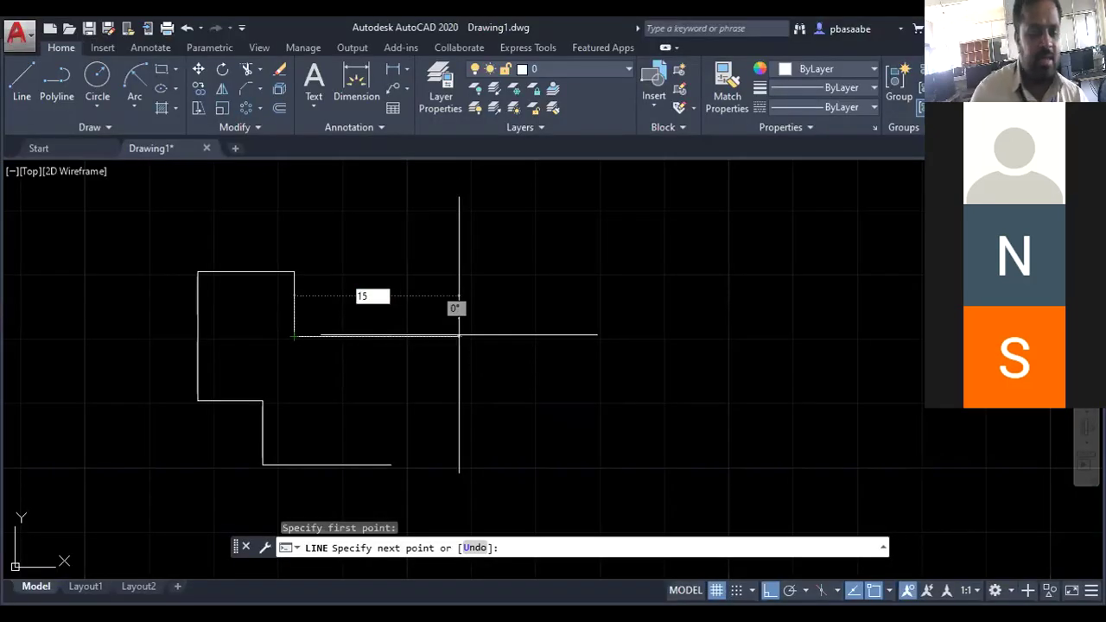
pyautogui.press('Return')
pyautogui.press('Escape')
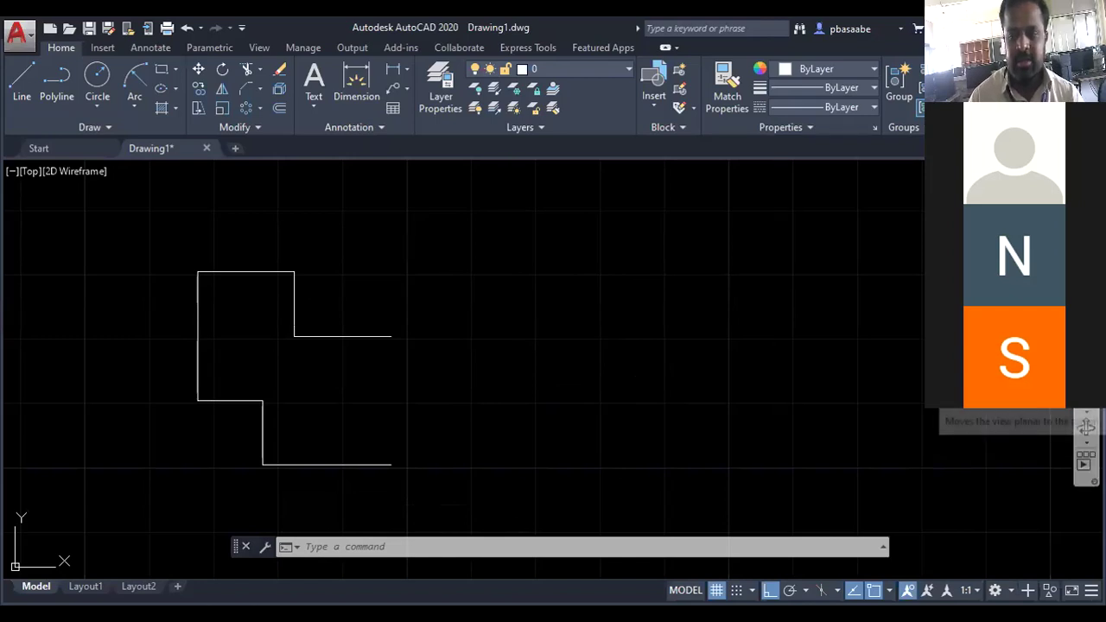
# Pan the view, compare with the slide, and close the outline with a 20-unit right edge
pyautogui.click(1086, 426)
pyautogui.moveTo(448, 323); pyautogui.dragTo(515, 287)
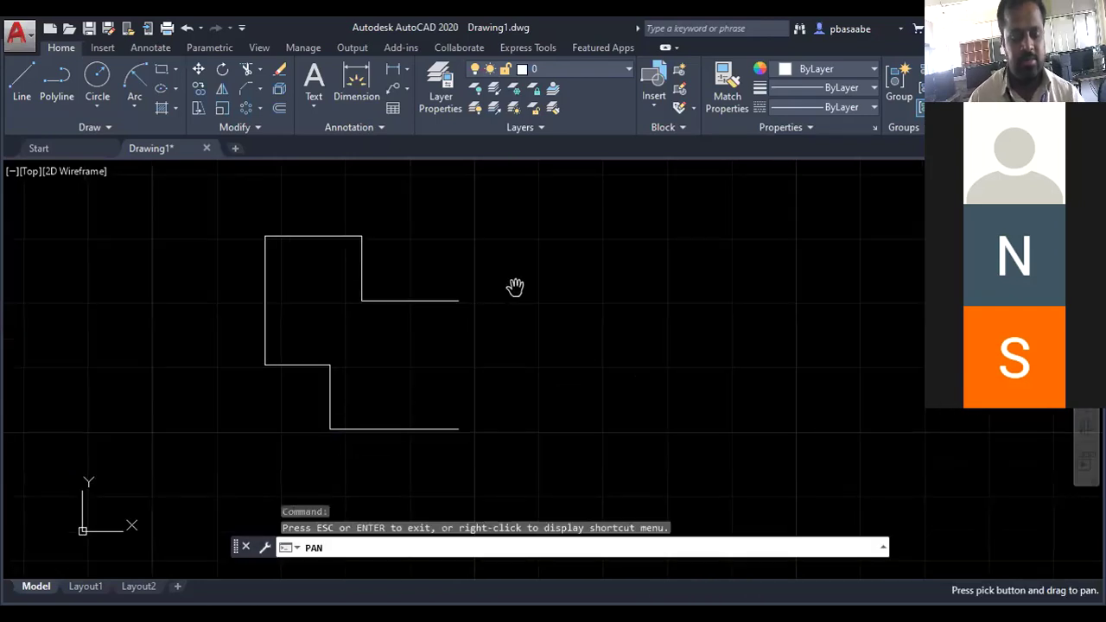
pyautogui.press('Escape')
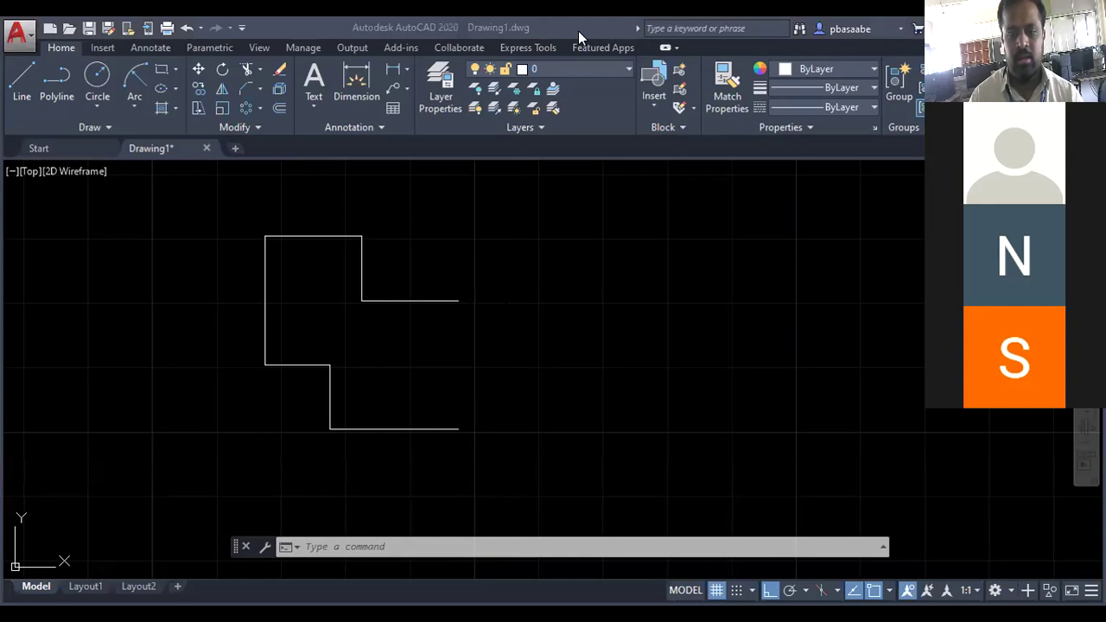
pyautogui.hotkey('alt', 'Tab')
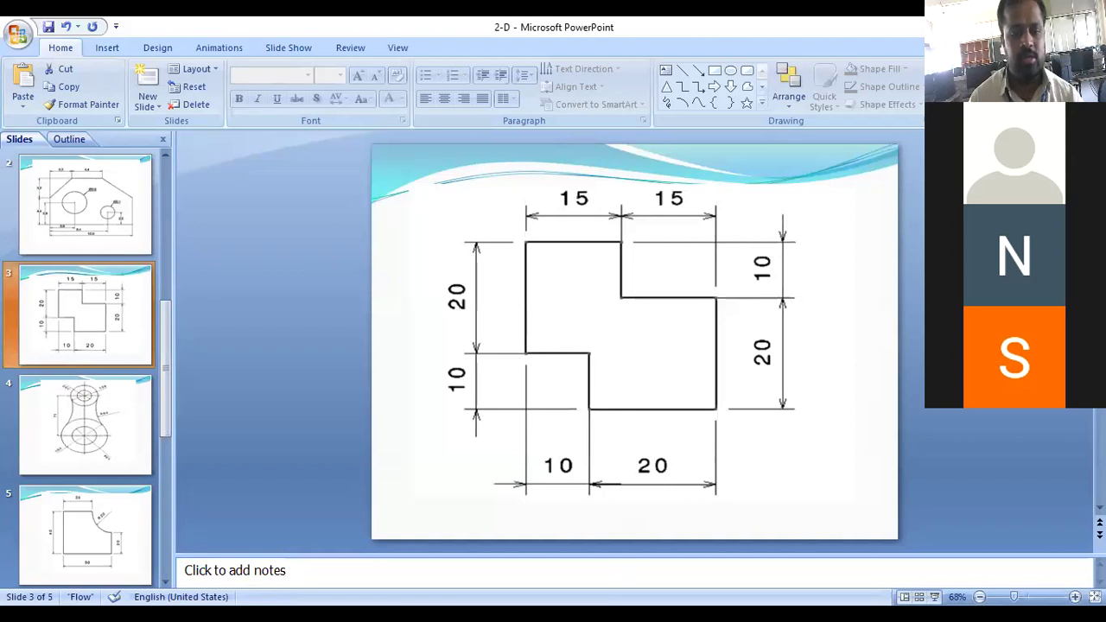
pyautogui.hotkey('alt', 'Tab')
pyautogui.press('Escape')
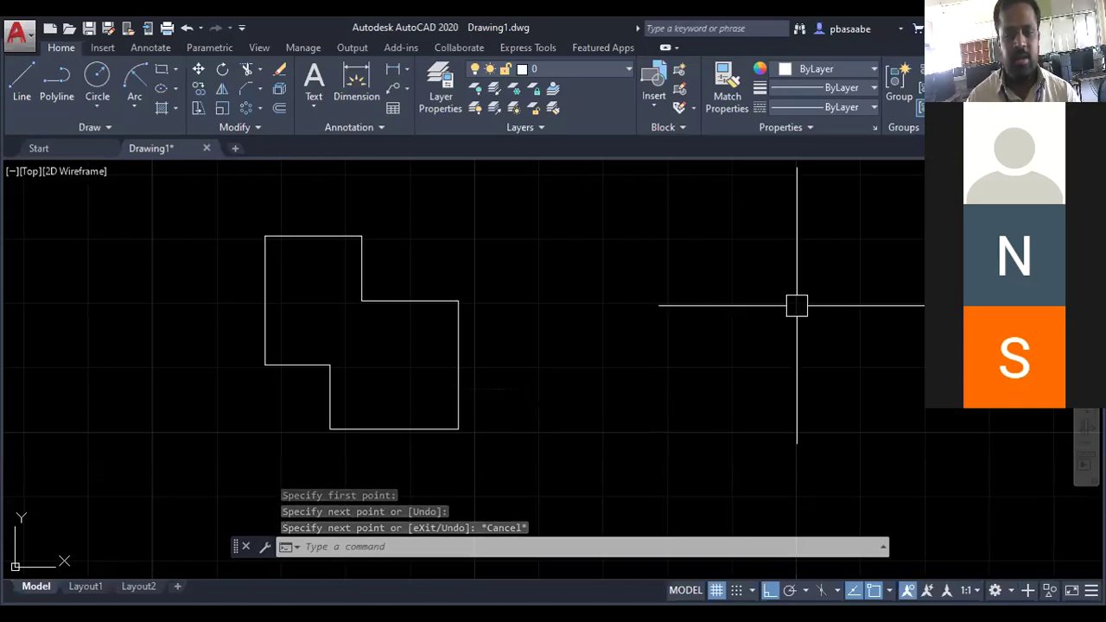
pyautogui.scroll(2, 415, 294)
pyautogui.write('p')
pyautogui.press('Return')
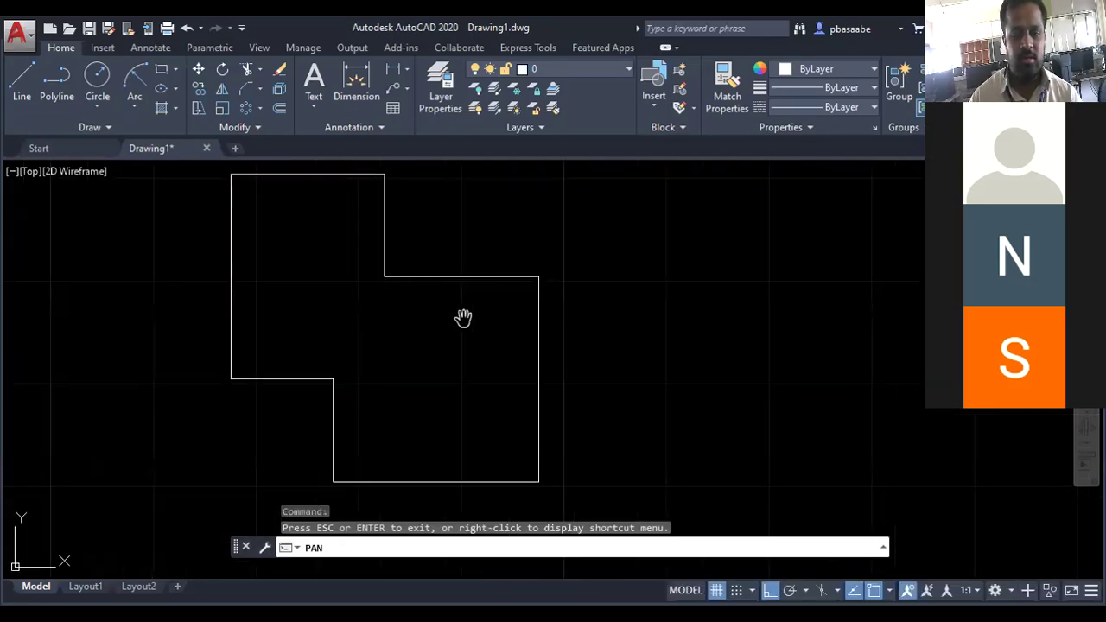
pyautogui.moveTo(445, 309); pyautogui.dragTo(481, 335)
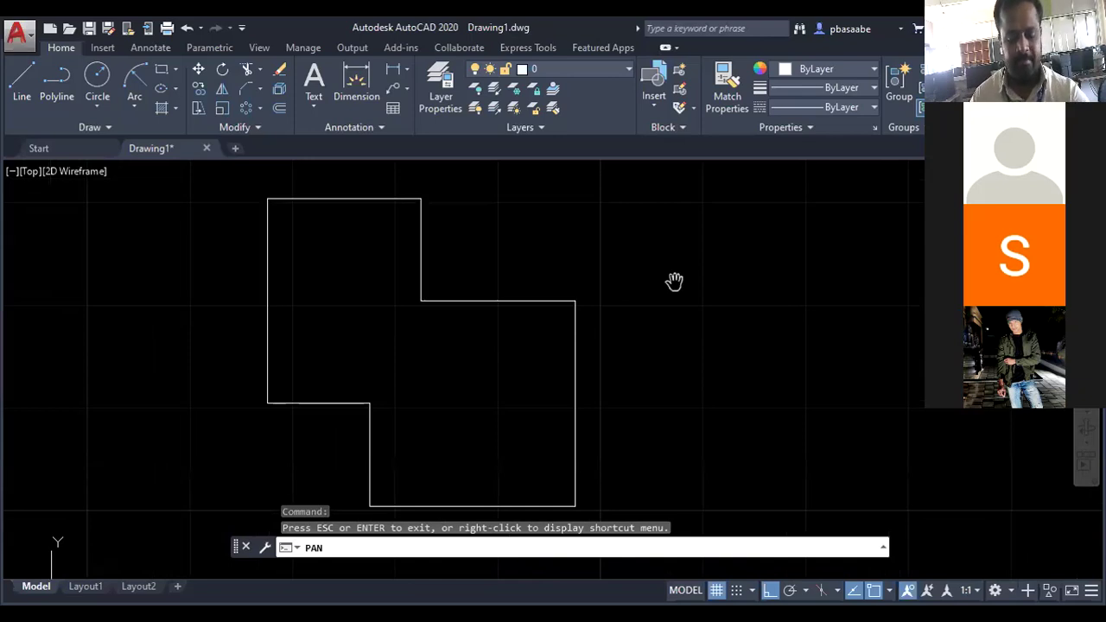
pyautogui.press('Escape')
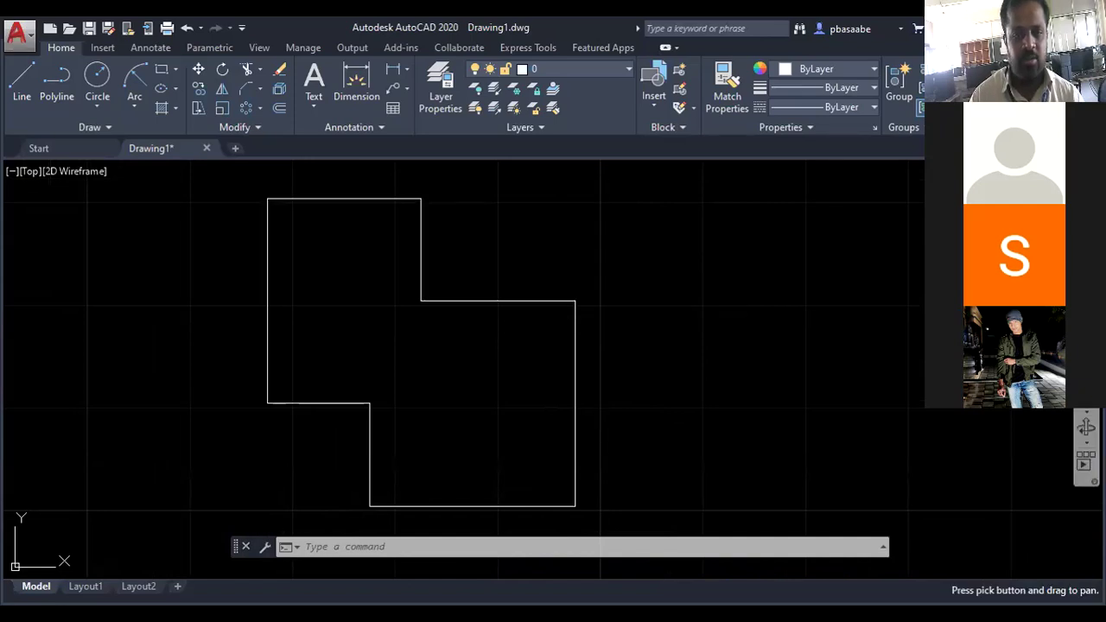
pyautogui.click(1086, 425)
pyautogui.moveTo(593, 408); pyautogui.dragTo(596, 400)
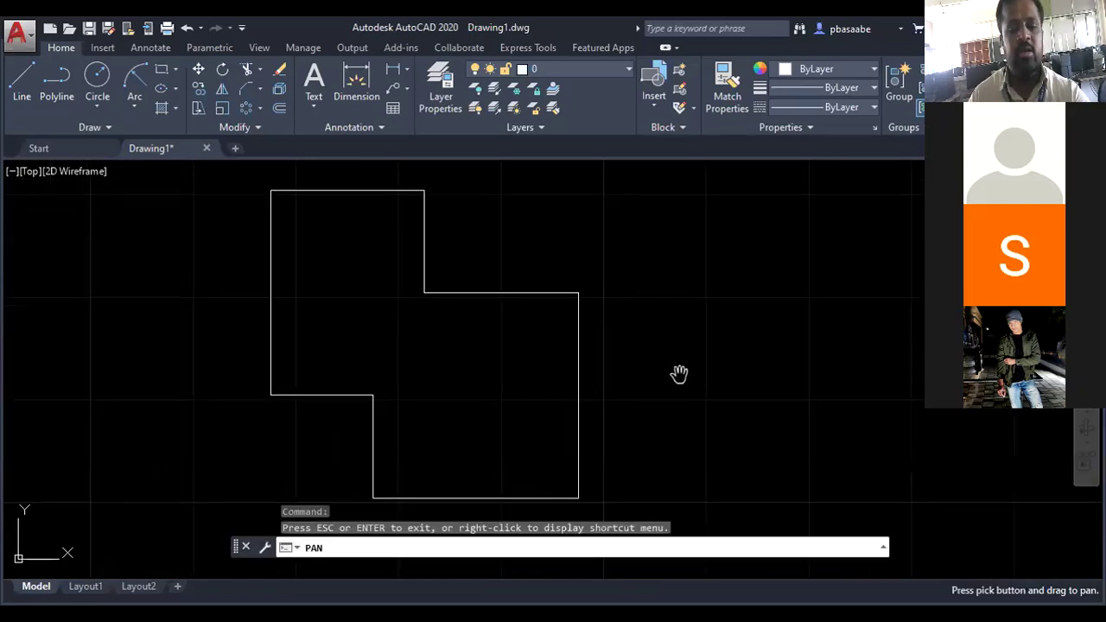
pyautogui.press('Escape')
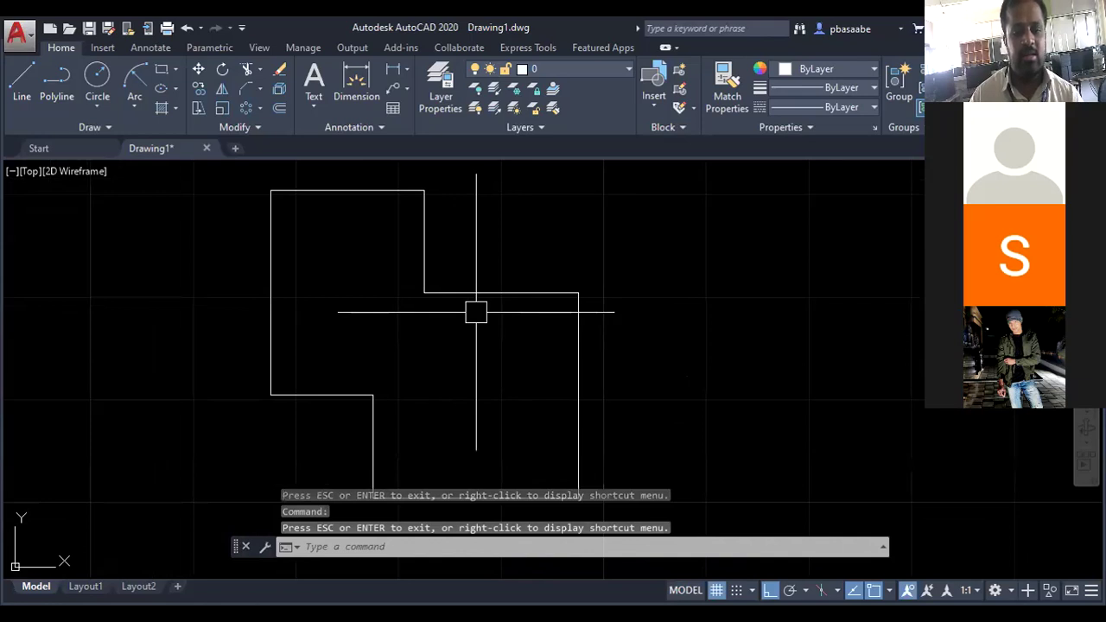
pyautogui.scroll(-2, 476, 312)
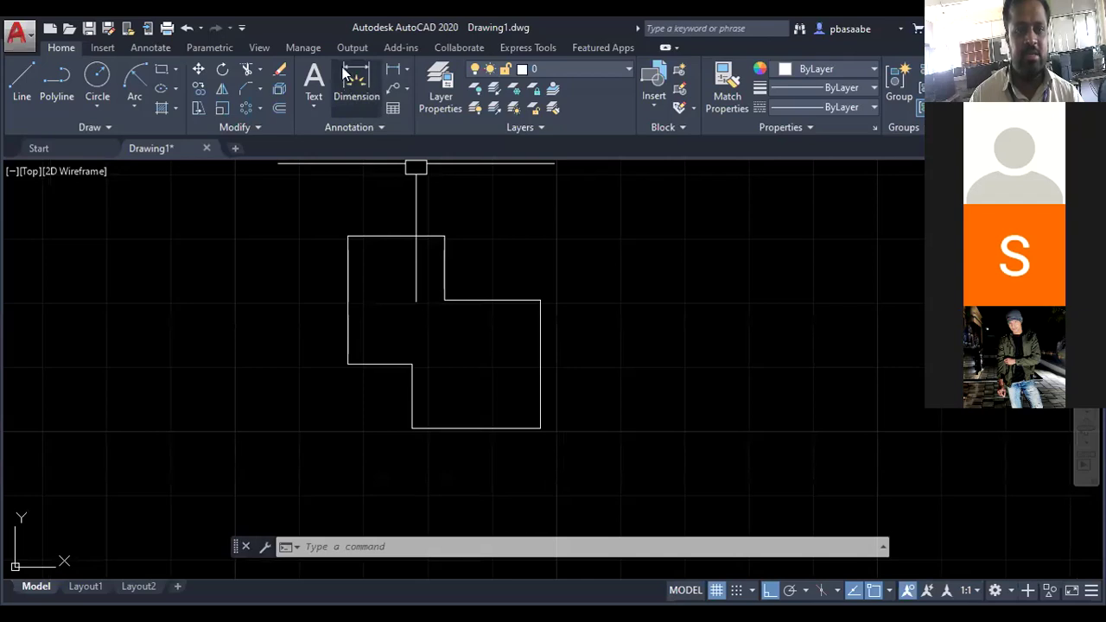
# Place a 20 linear dimension on the upper left edge, left of the shape
pyautogui.click(410, 73)
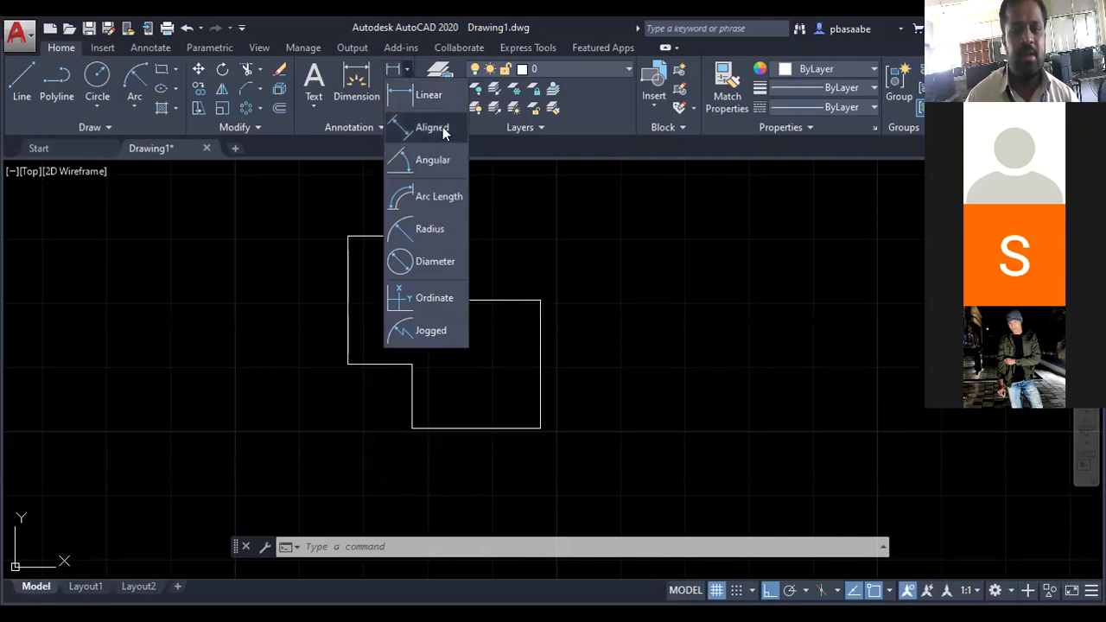
pyautogui.click(426, 95)
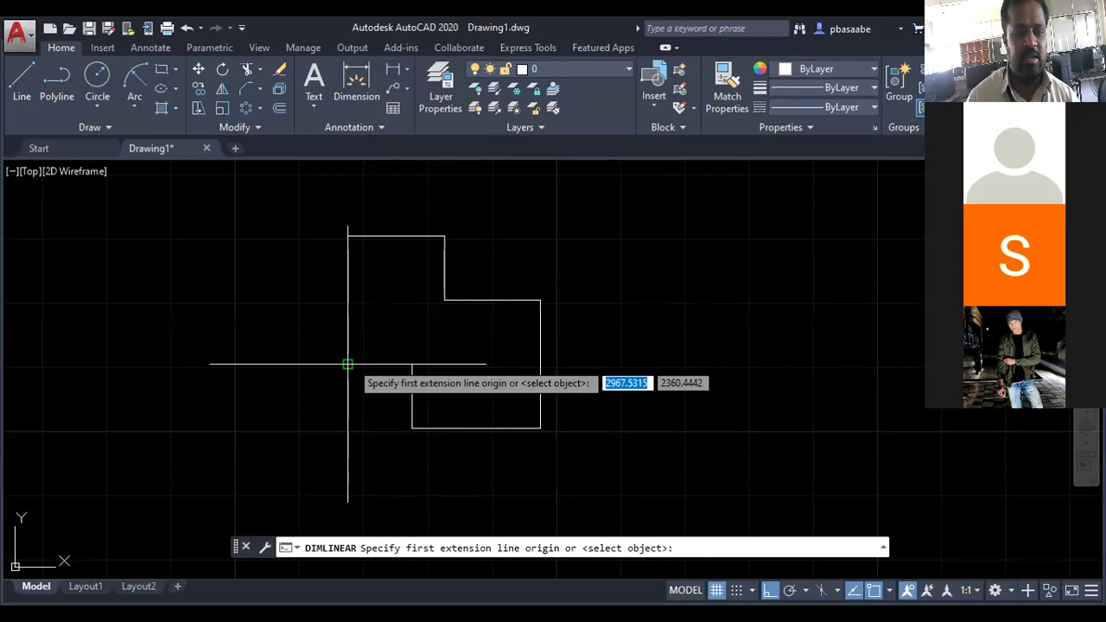
pyautogui.click(347, 364)
pyautogui.click(347, 235)
pyautogui.click(281, 300)
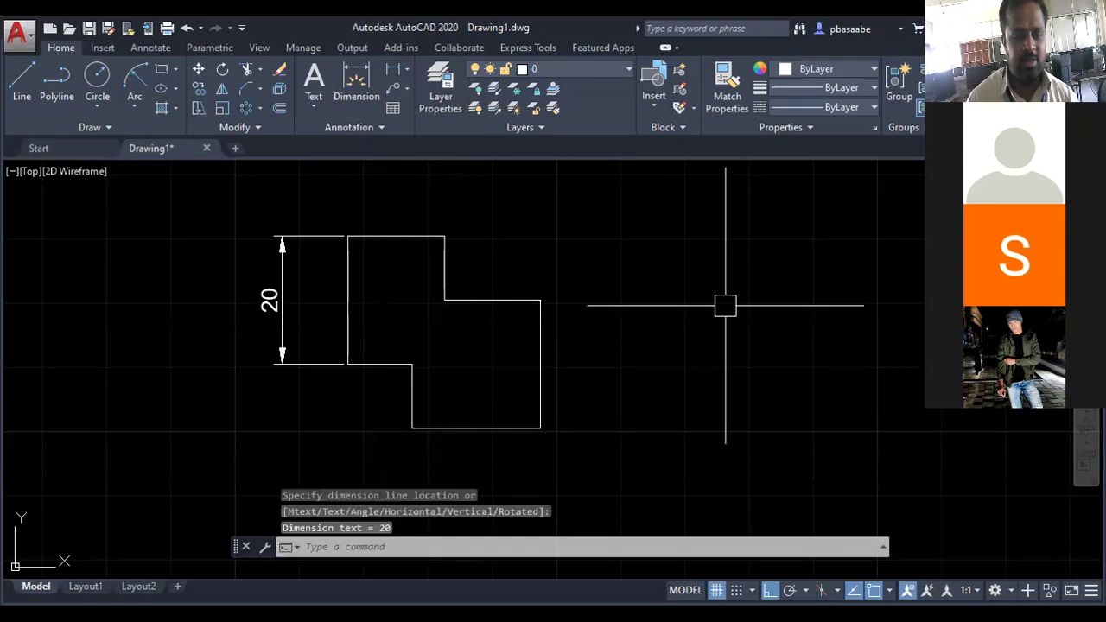
# Add the 15 dimension above the top edge and 10 beside the upper right step
pyautogui.click(407, 70)
pyautogui.click(407, 70)
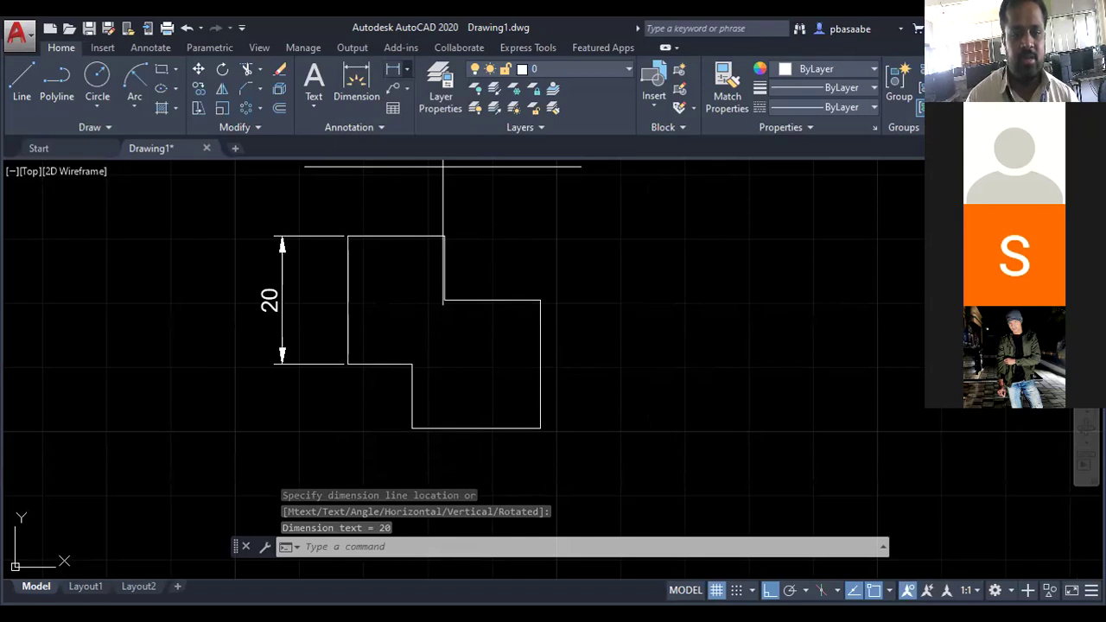
pyautogui.click(405, 70)
pyautogui.click(405, 70)
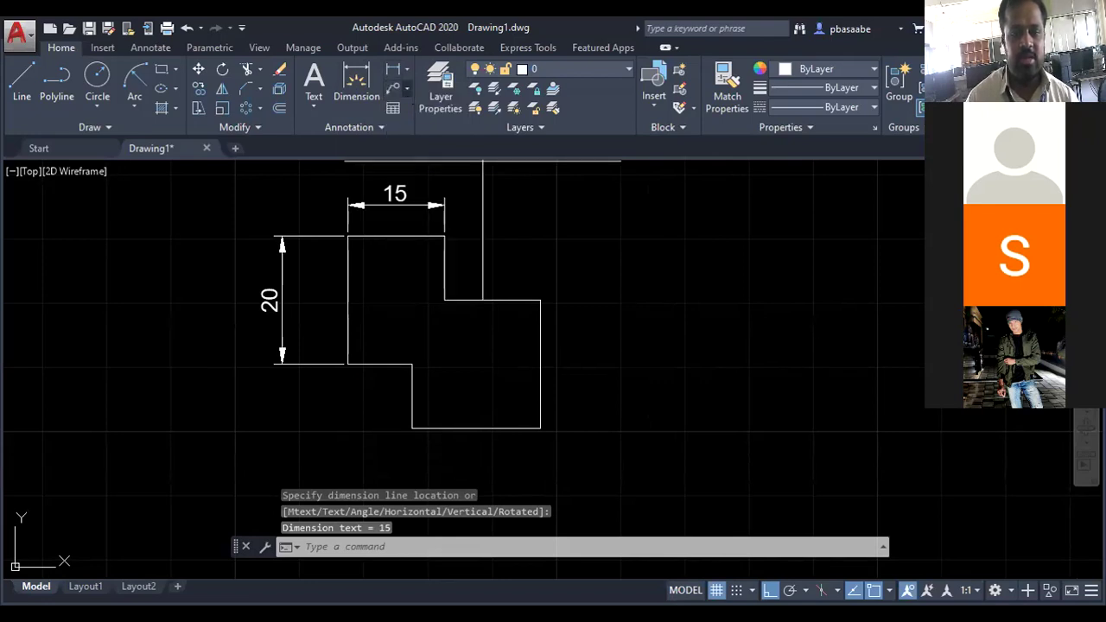
pyautogui.click(519, 172)
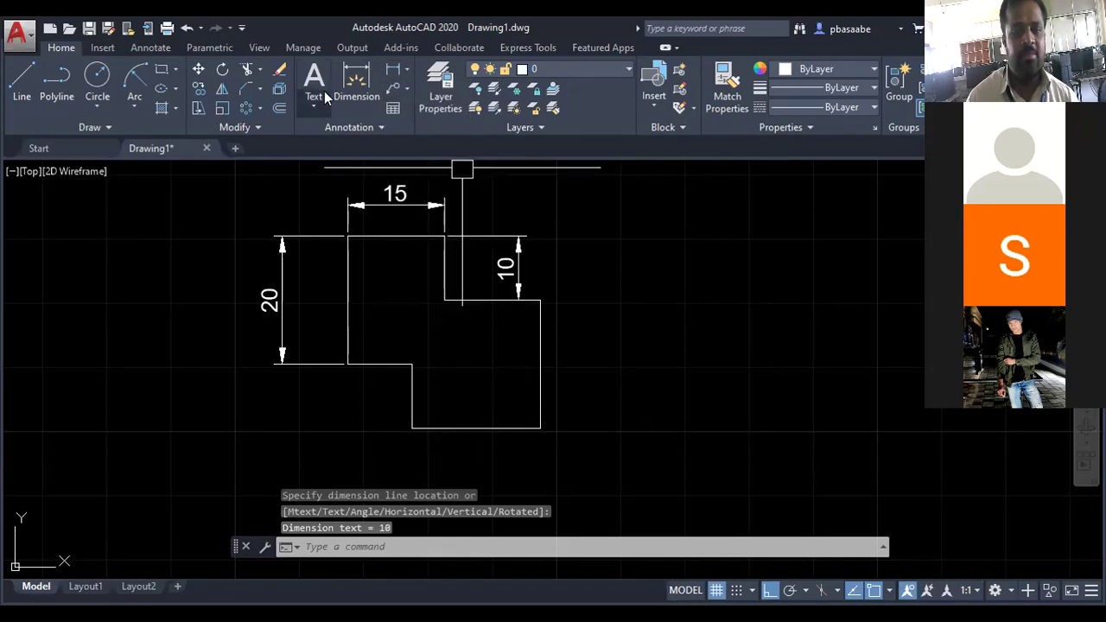
# Dimension the lower block's right side (20), the lower left step and the inner step (10 each)
pyautogui.click(405, 70)
pyautogui.click(405, 70)
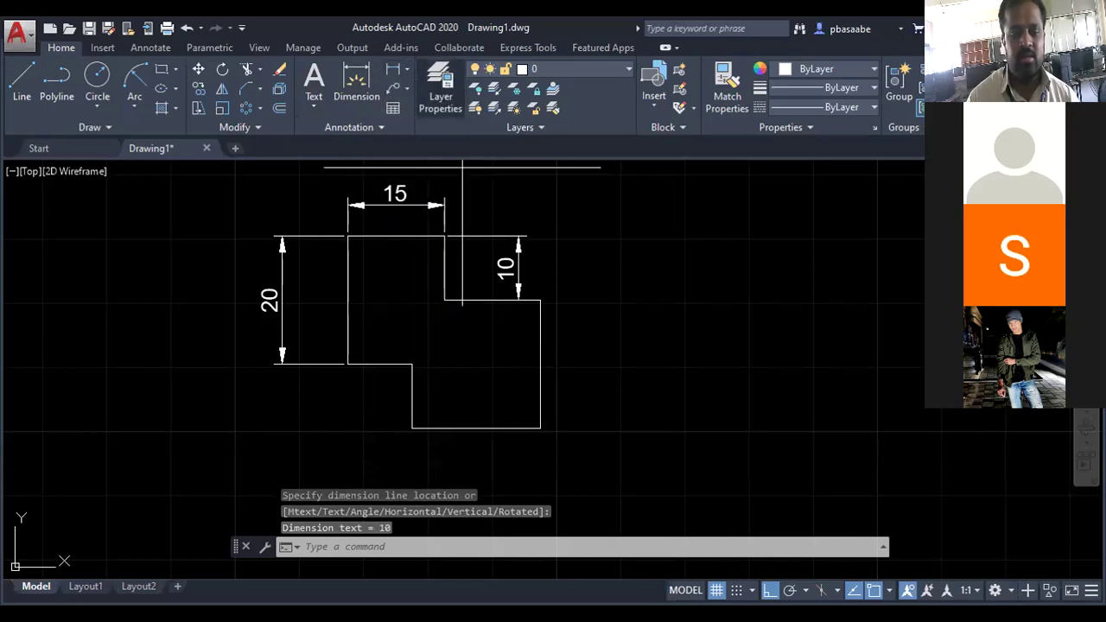
pyautogui.click(597, 362)
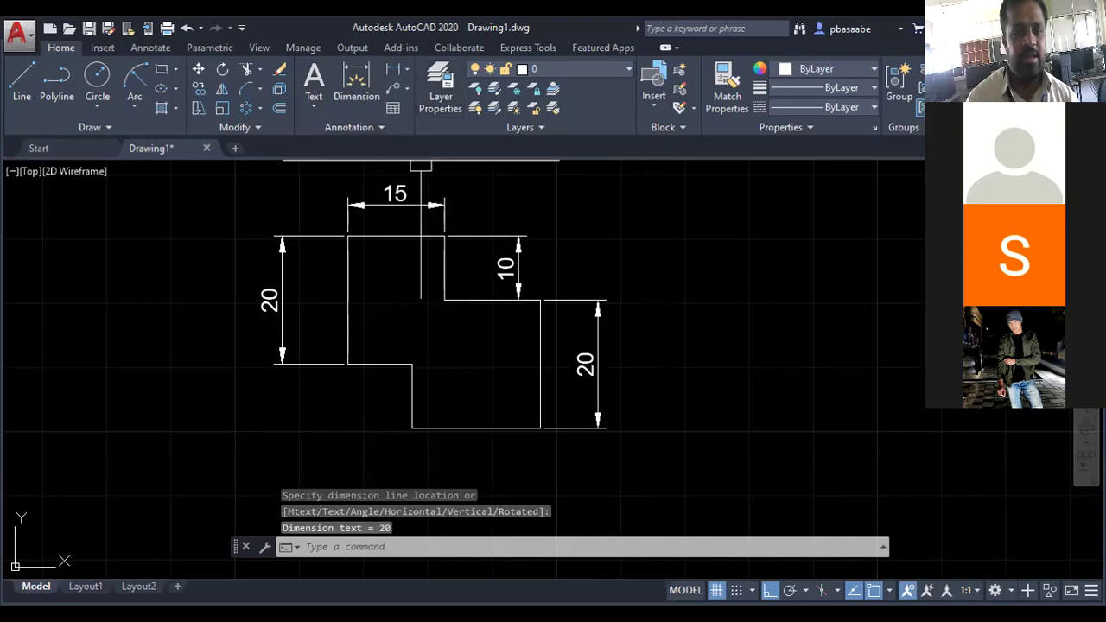
pyautogui.click(405, 73)
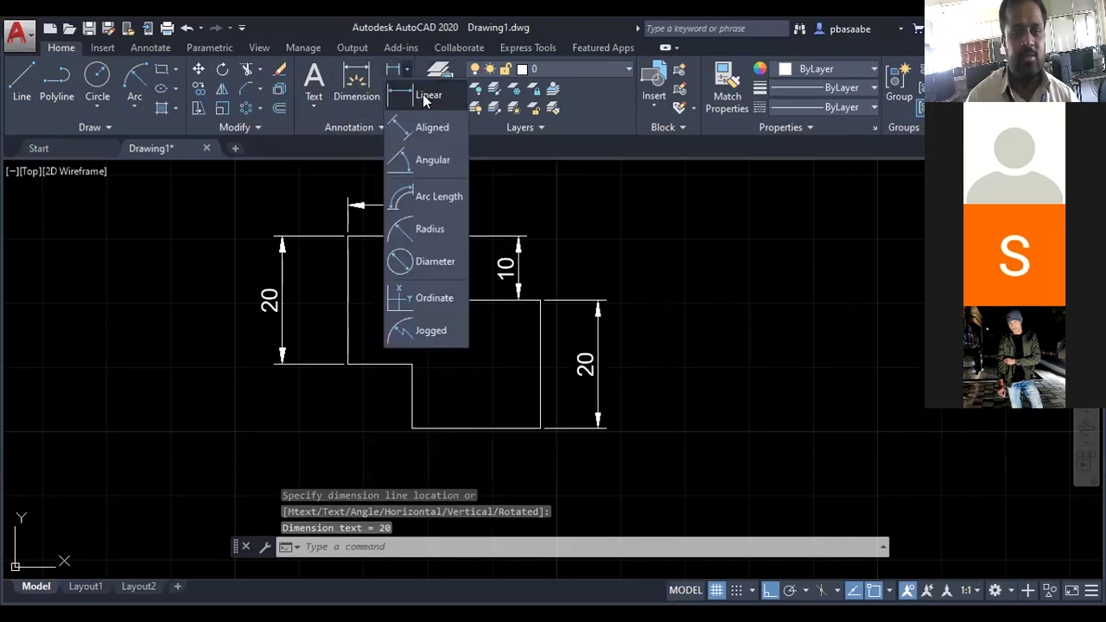
pyautogui.press('Escape')
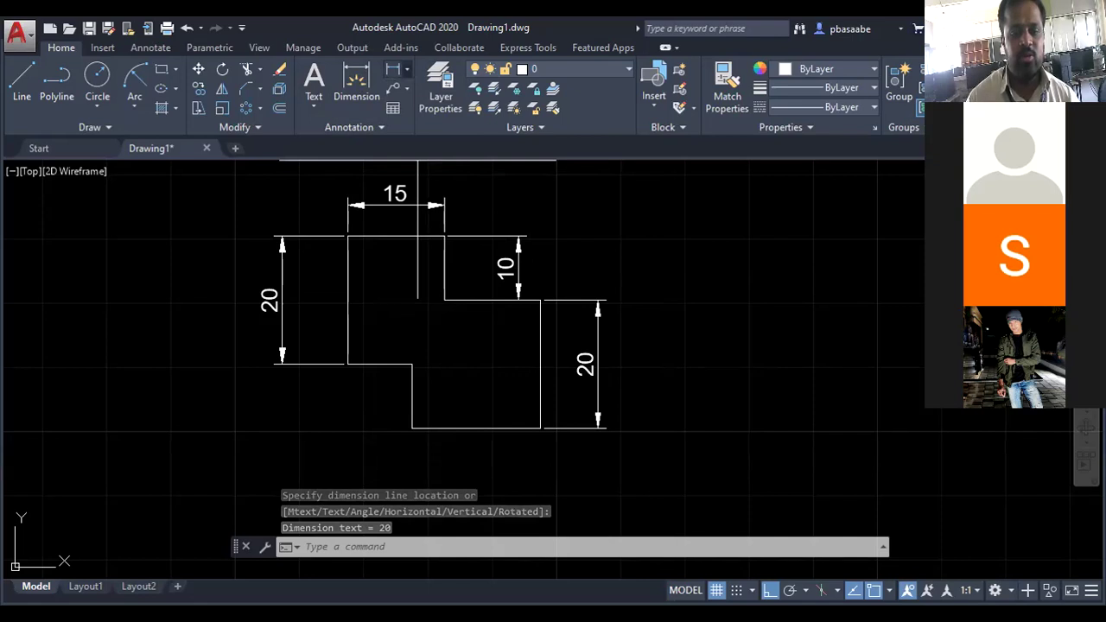
pyautogui.click(403, 72)
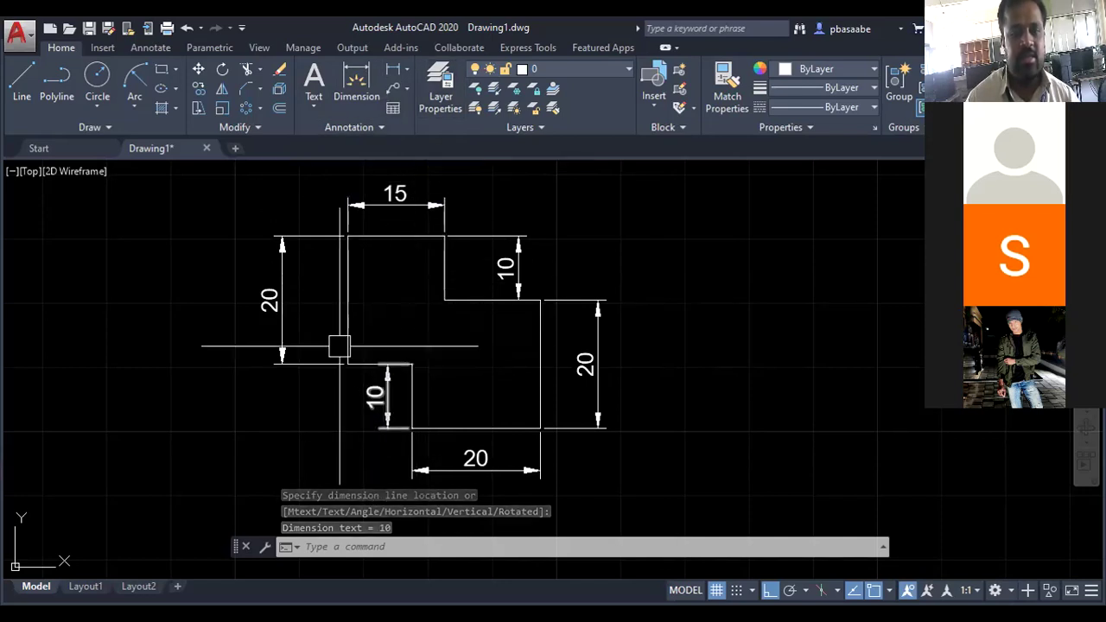
pyautogui.click(406, 69)
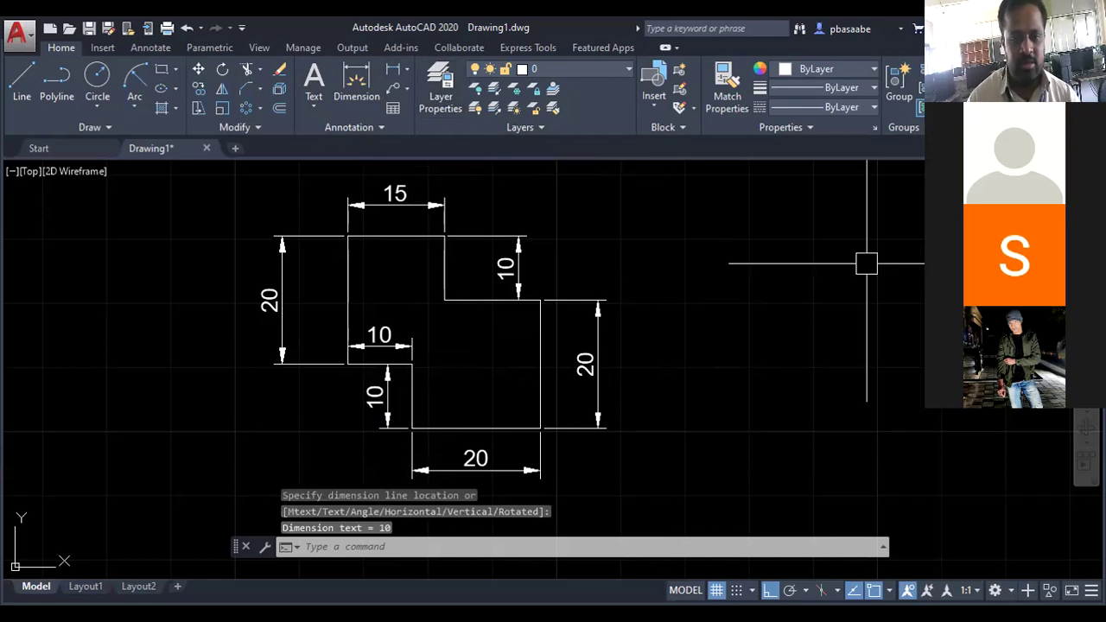
pyautogui.moveTo(437, 313); pyautogui.dragTo(468, 317, button='middle')
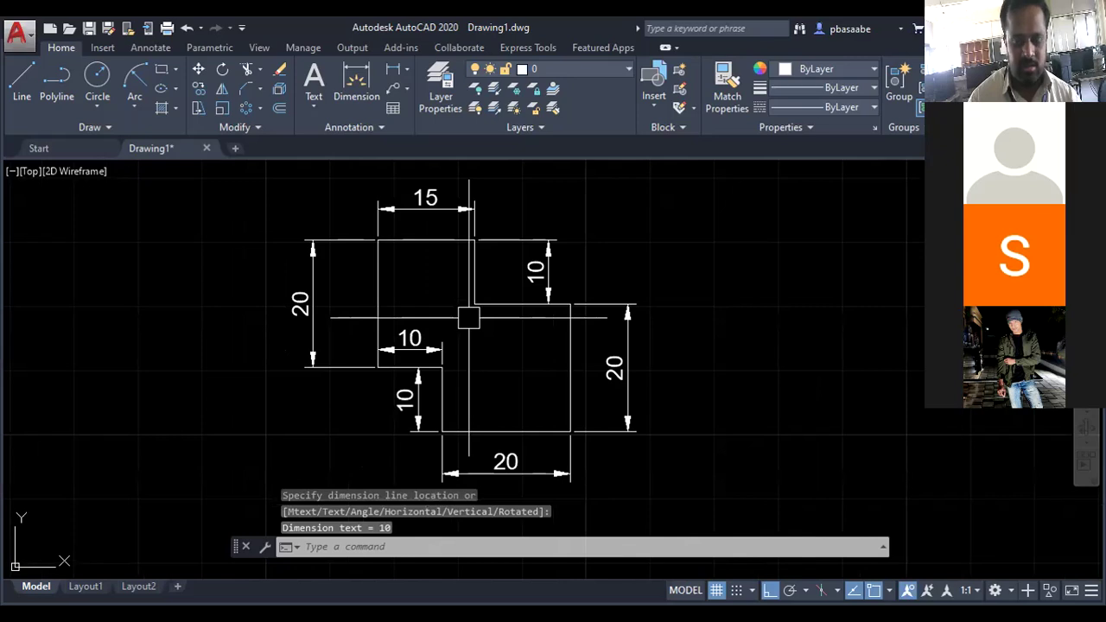
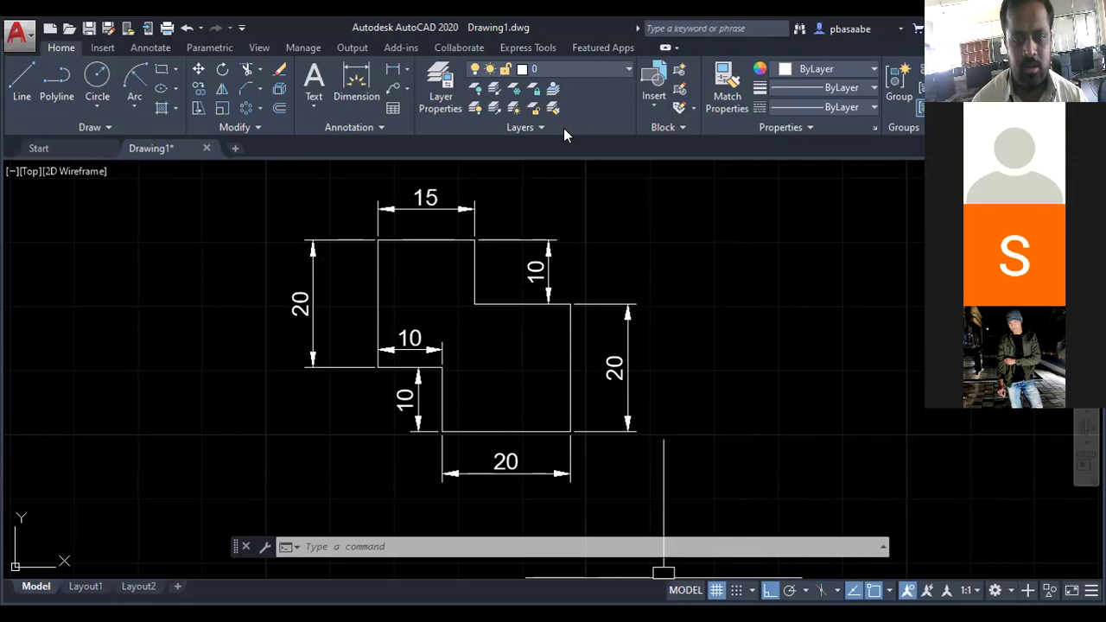
# Add the second 15 dimension on the top step and bring up the two-hole plate slide
pyautogui.hotkey('alt', 'Tab')
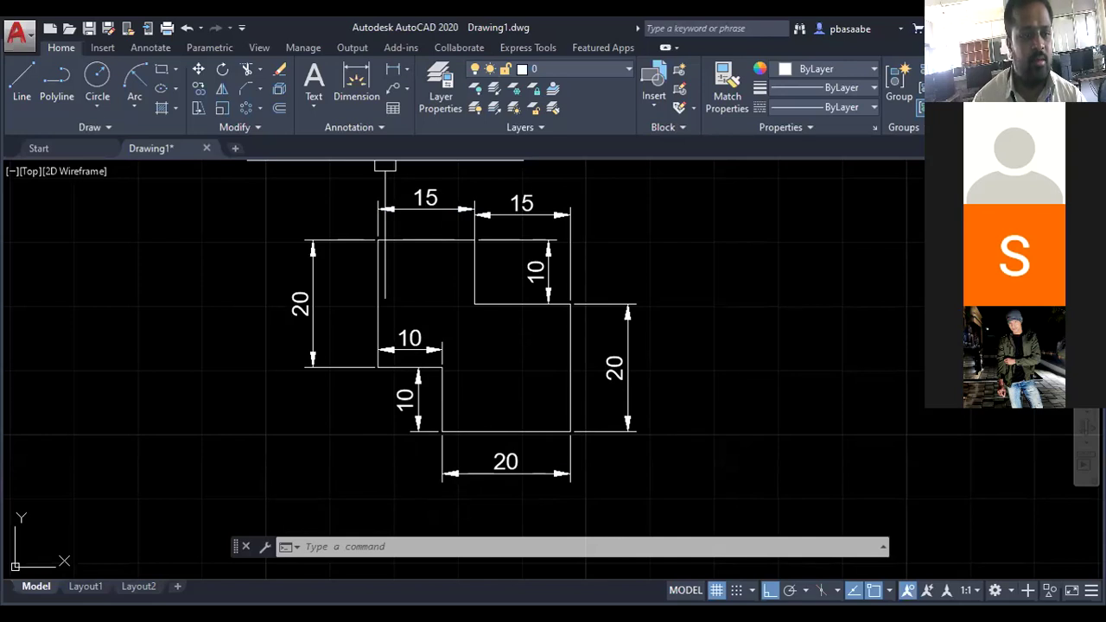
pyautogui.hotkey('alt', 'Tab')
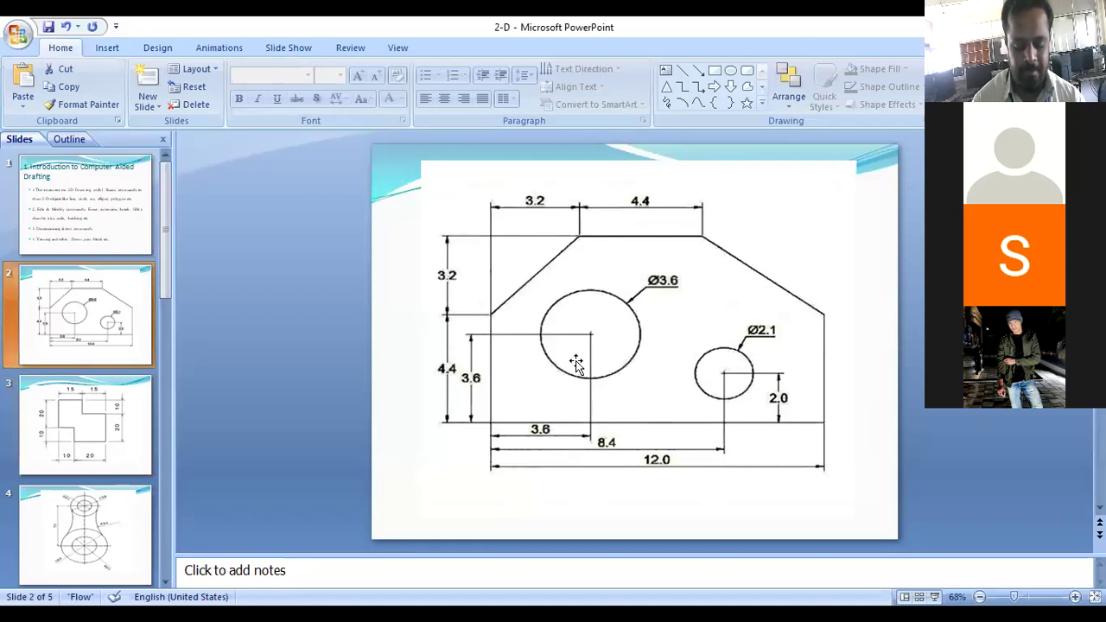
# Nudge the plate picture on slide 2 slightly left and deselect it
pyautogui.moveTo(596, 283); pyautogui.dragTo(574, 278)
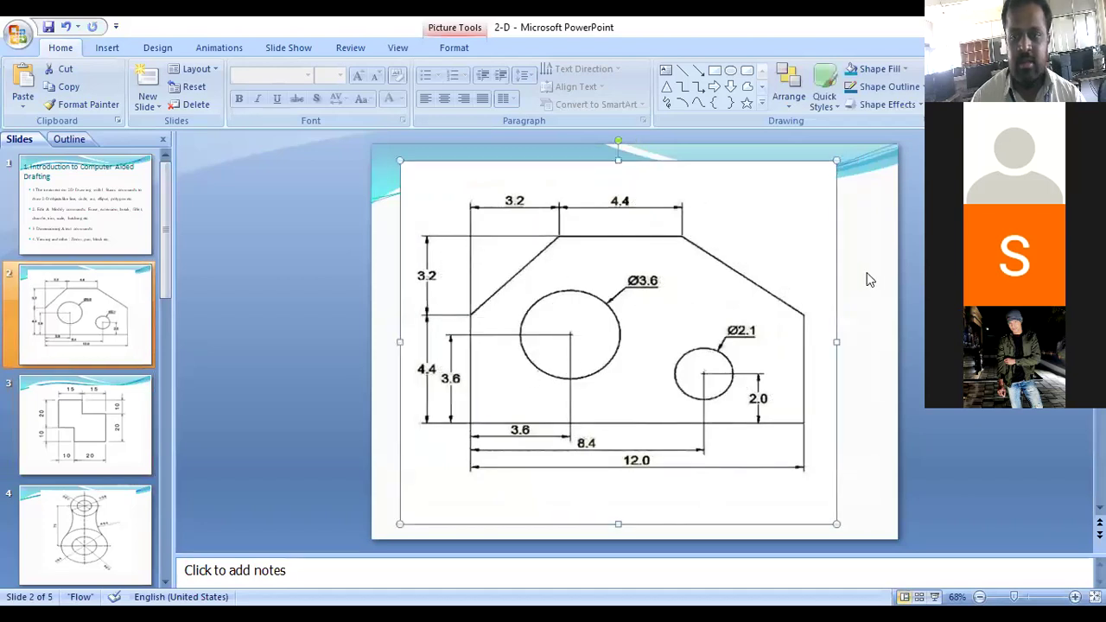
pyautogui.click(384, 304)
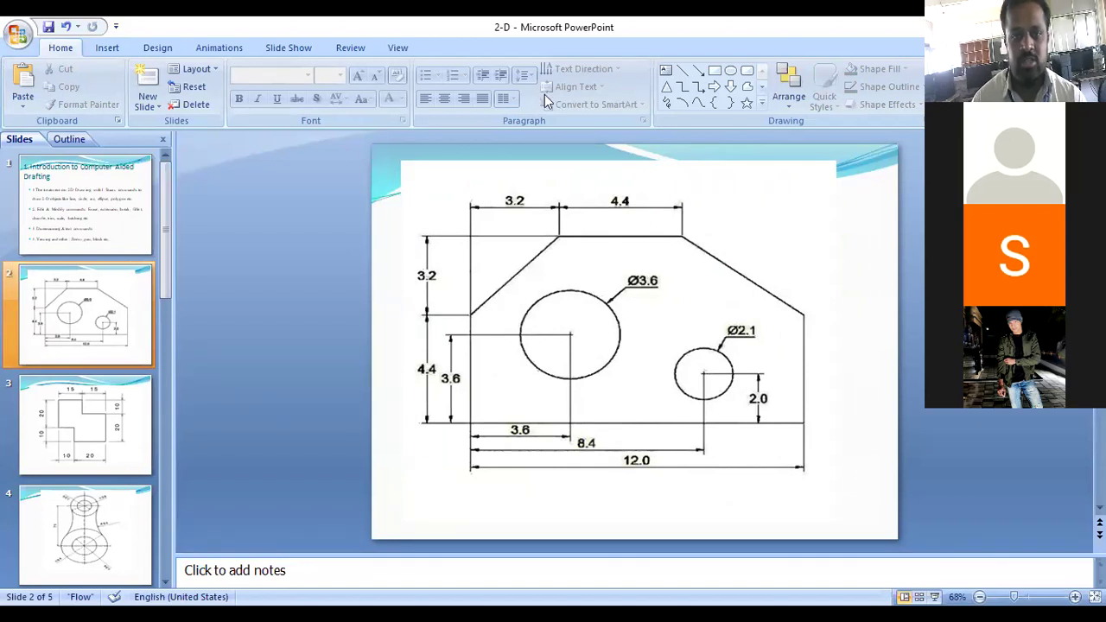
# With Scribble ink, number corners 1–6, trace the bottom edge and tick the 12.0 dimension
pyautogui.click(666, 101)
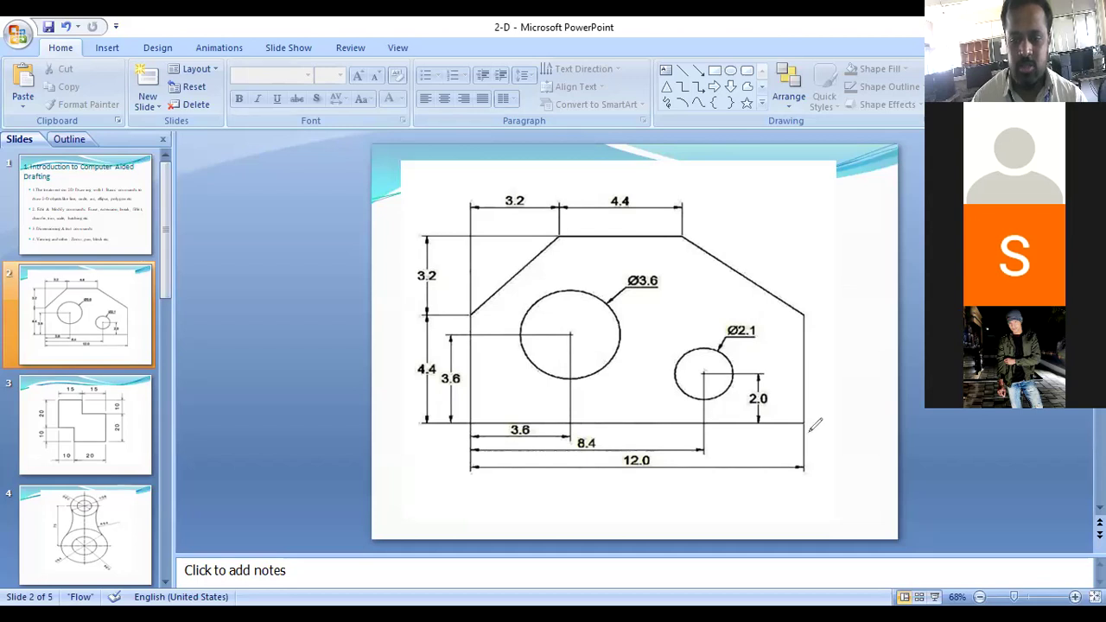
pyautogui.moveTo(812, 418); pyautogui.dragTo(819, 434)
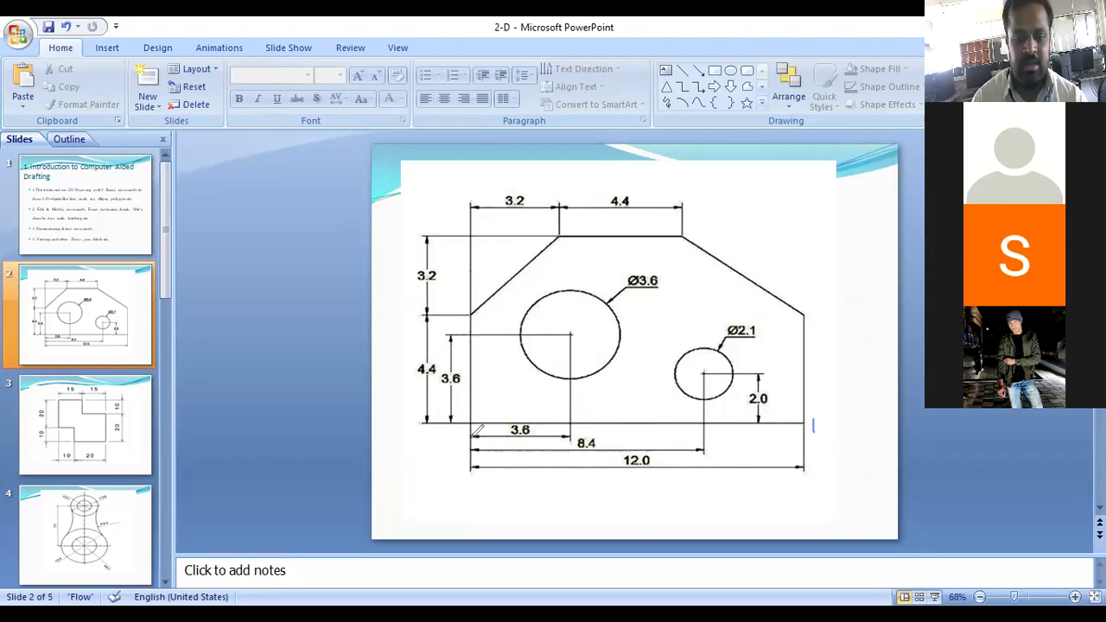
pyautogui.moveTo(478, 403); pyautogui.dragTo(482, 417)
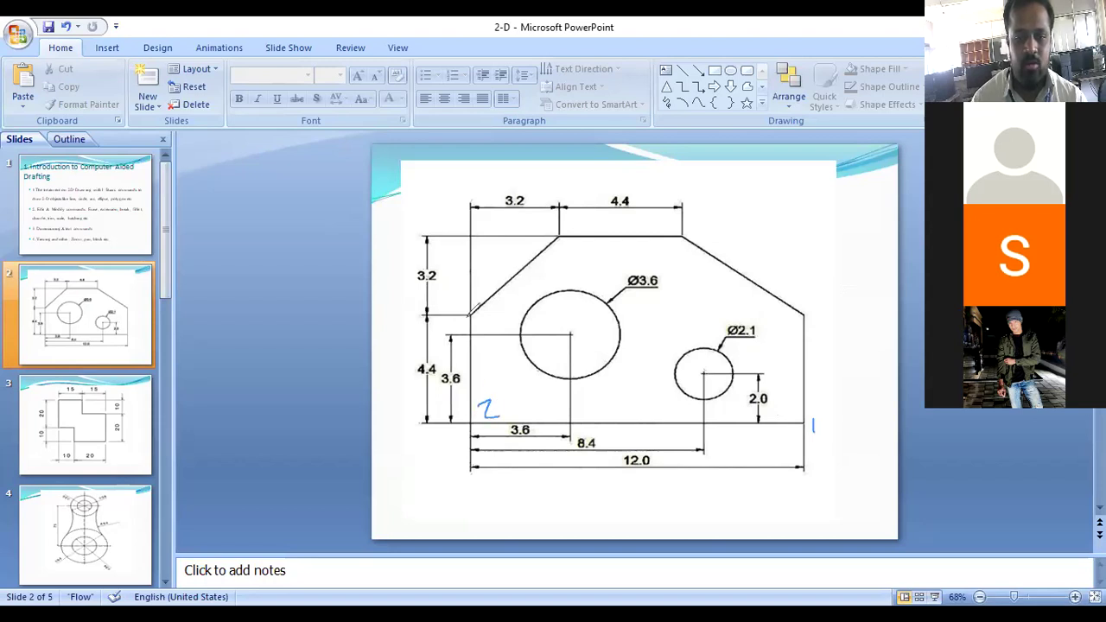
pyautogui.moveTo(480, 311); pyautogui.dragTo(481, 328)
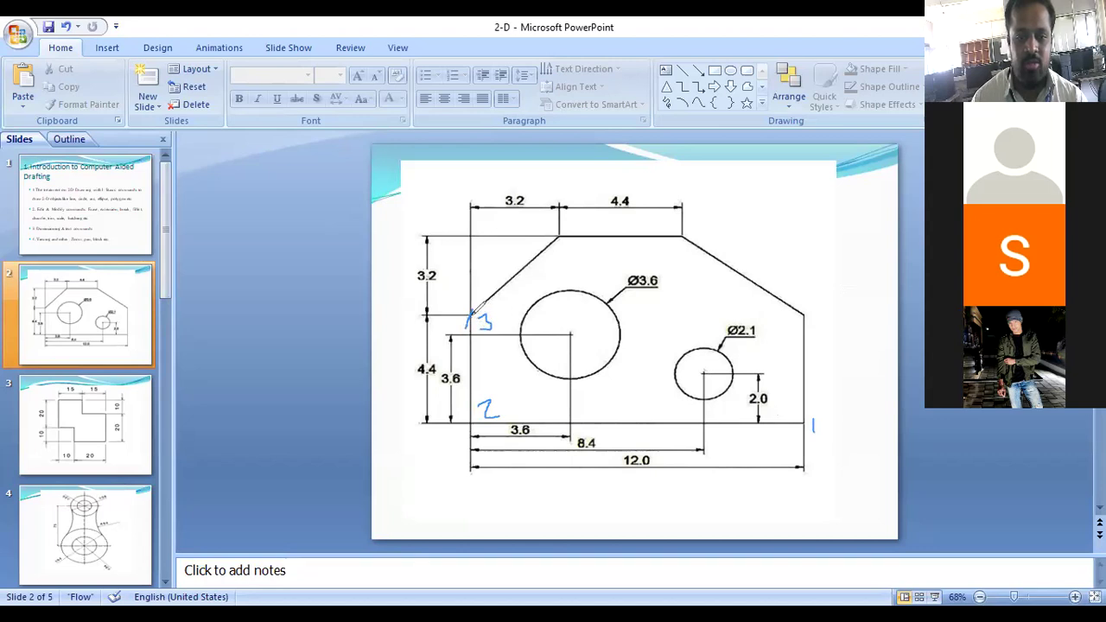
pyautogui.moveTo(560, 242); pyautogui.dragTo(565, 267)
pyautogui.moveTo(682, 238)
pyautogui.mouseDown()
pyautogui.moveTo(672, 251)
pyautogui.moveTo(691, 234)
pyautogui.mouseUp()
pyautogui.moveTo(696, 224); pyautogui.dragTo(707, 221)
pyautogui.moveTo(810, 311)
pyautogui.mouseDown()
pyautogui.moveTo(797, 324)
pyautogui.moveTo(828, 304)
pyautogui.mouseUp()
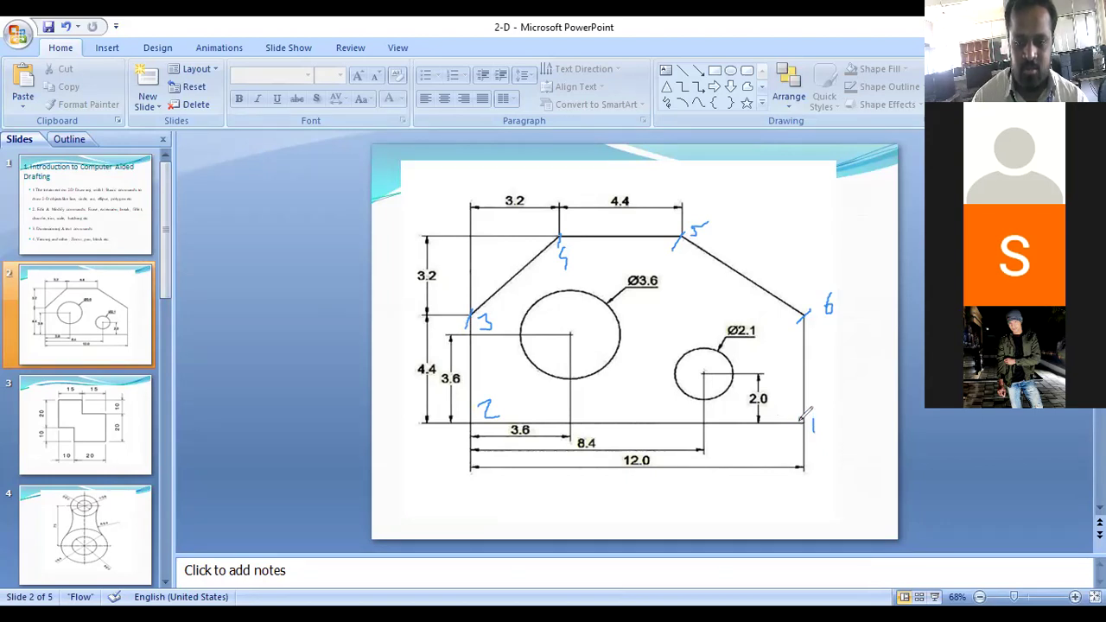
pyautogui.moveTo(800, 417)
pyautogui.mouseDown()
pyautogui.moveTo(476, 417)
pyautogui.moveTo(449, 438)
pyautogui.mouseUp()
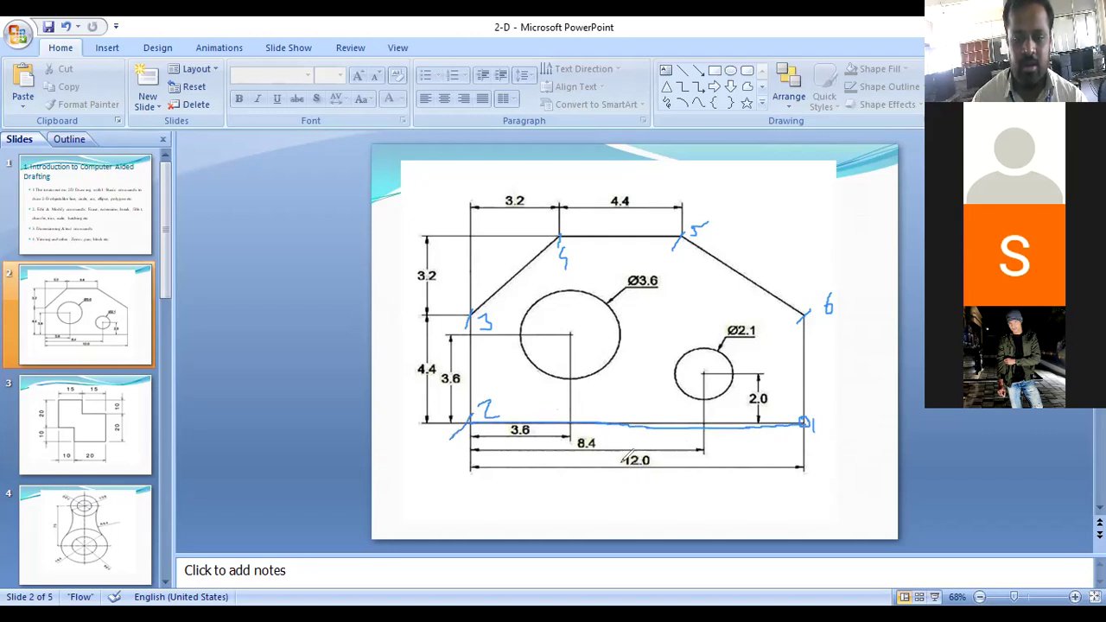
pyautogui.moveTo(613, 487); pyautogui.dragTo(644, 482)
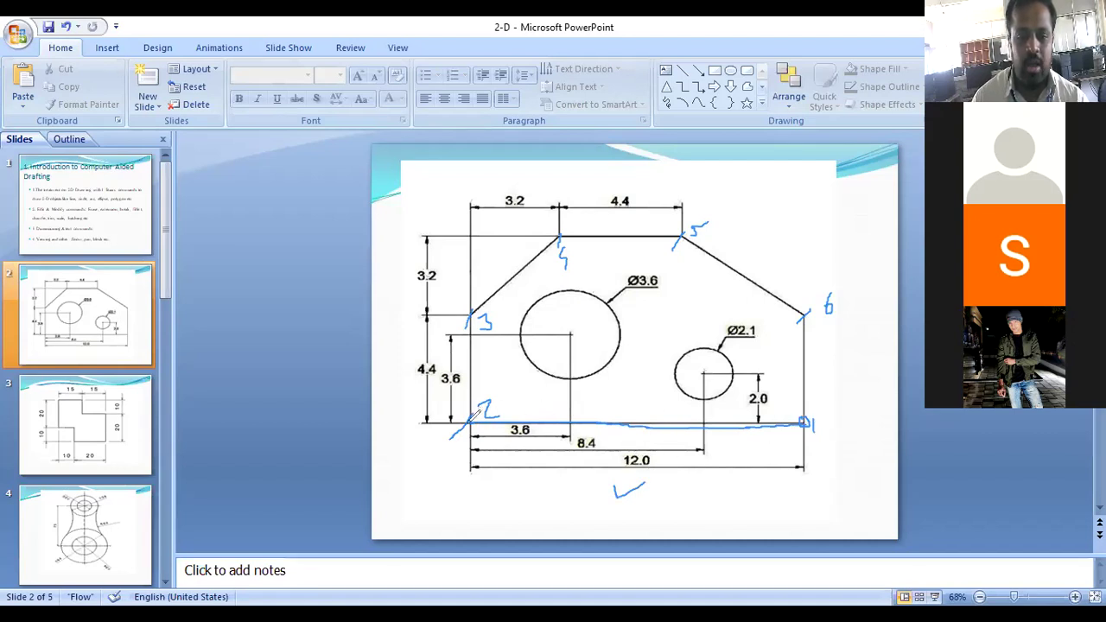
# Ink over the left edge up to corner 3 and the sloped edge to corner 4
pyautogui.moveTo(473, 413); pyautogui.dragTo(475, 309)
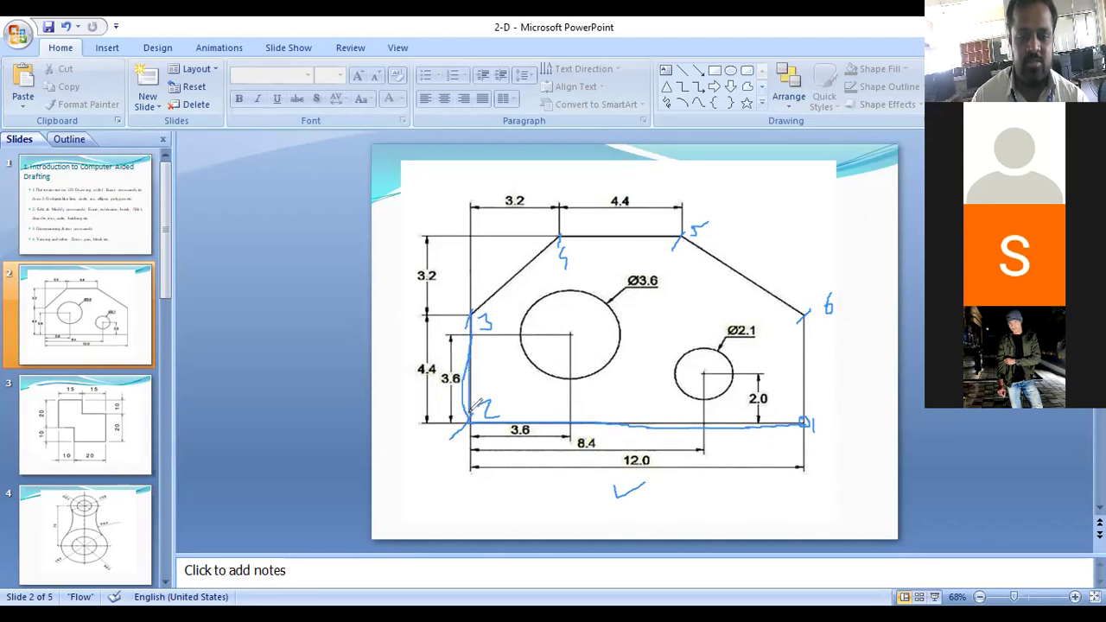
pyautogui.moveTo(476, 396); pyautogui.dragTo(483, 316)
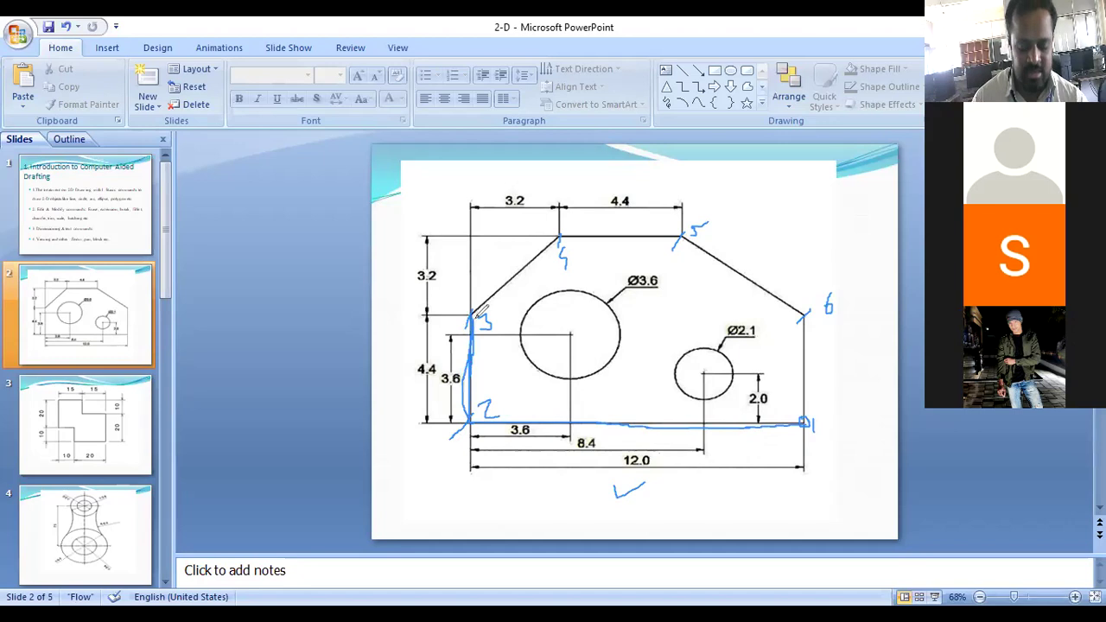
pyautogui.moveTo(484, 362); pyautogui.dragTo(503, 366)
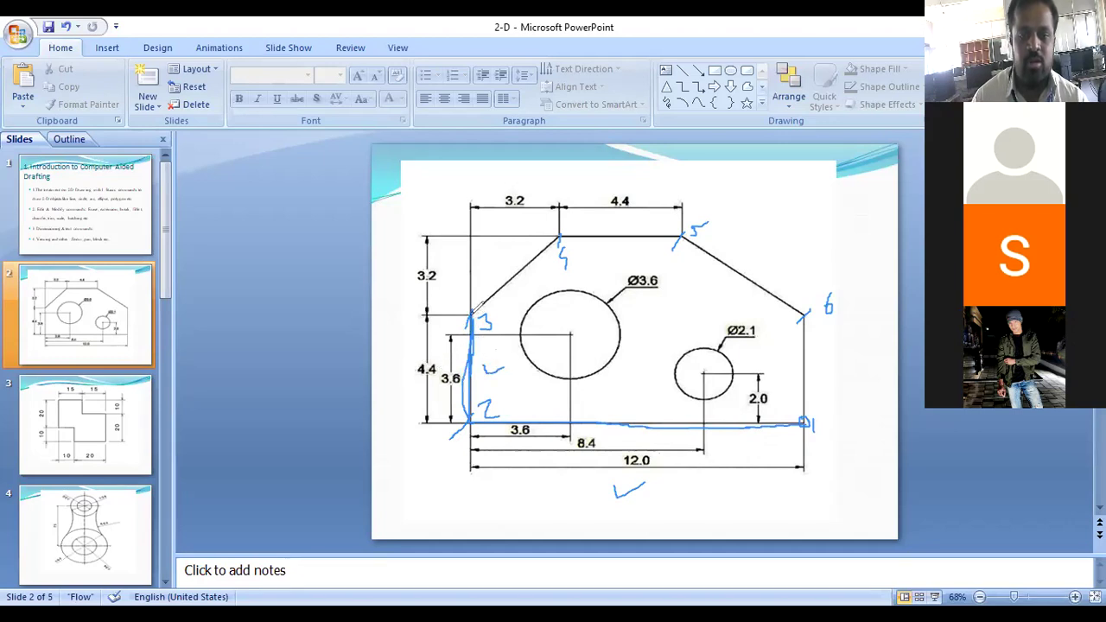
pyautogui.moveTo(484, 294); pyautogui.dragTo(458, 328)
pyautogui.moveTo(497, 289)
pyautogui.mouseDown()
pyautogui.moveTo(468, 315)
pyautogui.moveTo(566, 230)
pyautogui.mouseUp()
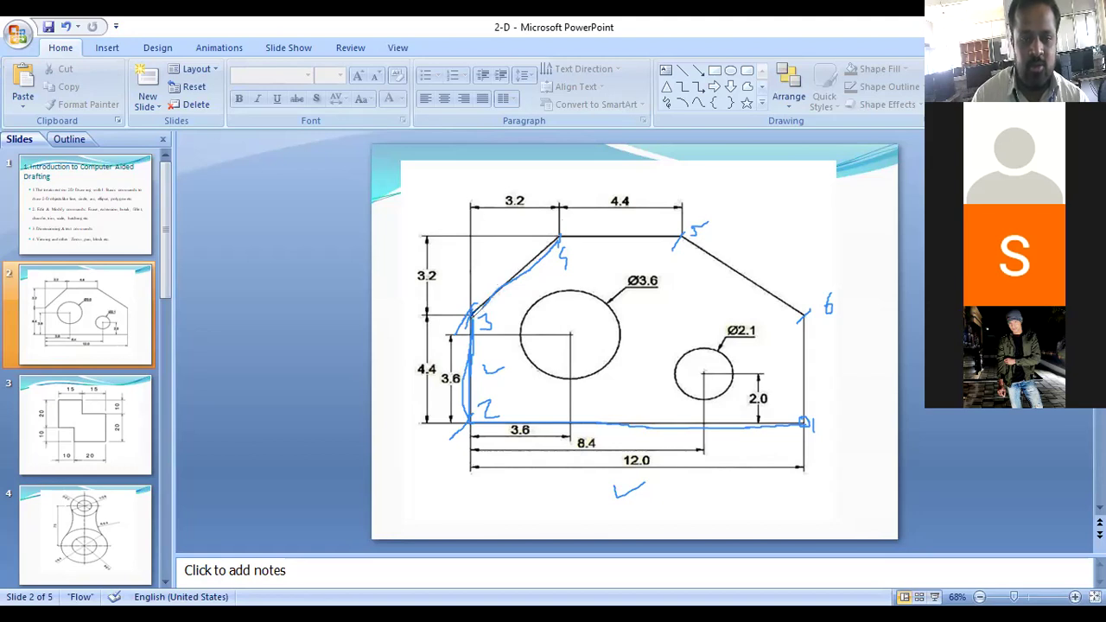
# Sketch a vertical line up from corner 3 and a horizontal line across to corner 4
pyautogui.moveTo(472, 310); pyautogui.dragTo(469, 180)
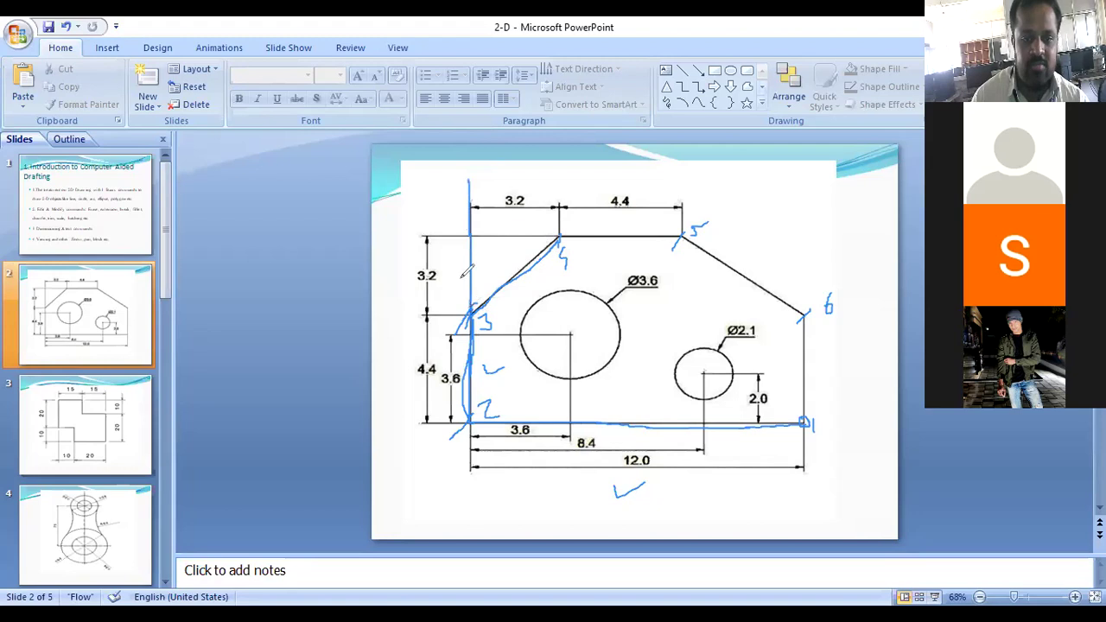
pyautogui.moveTo(455, 199); pyautogui.dragTo(455, 210)
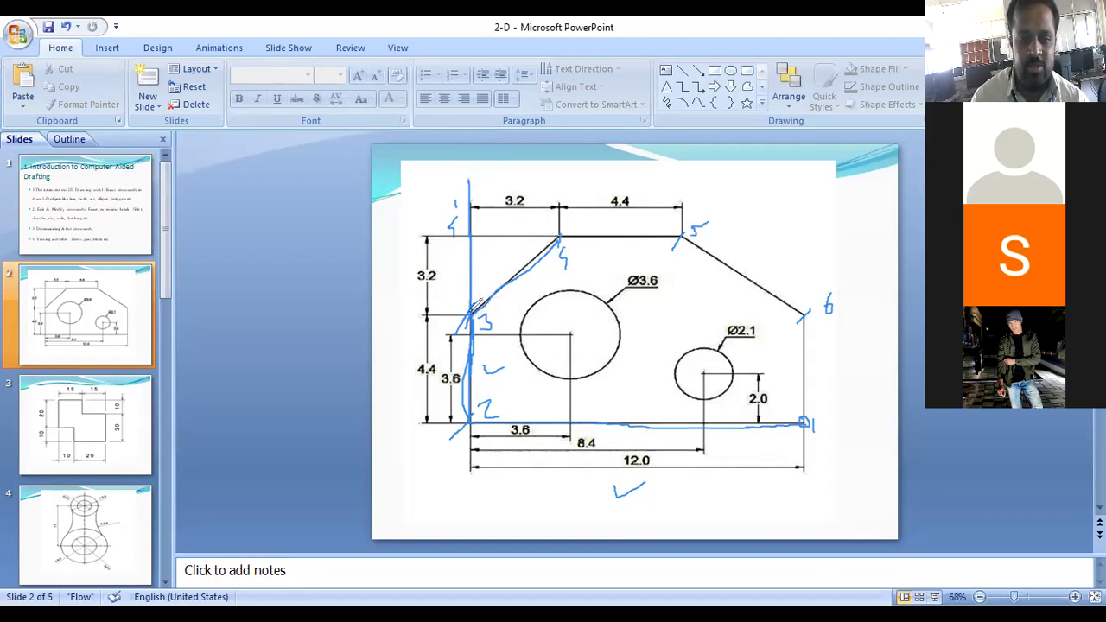
pyautogui.moveTo(471, 236); pyautogui.dragTo(458, 253)
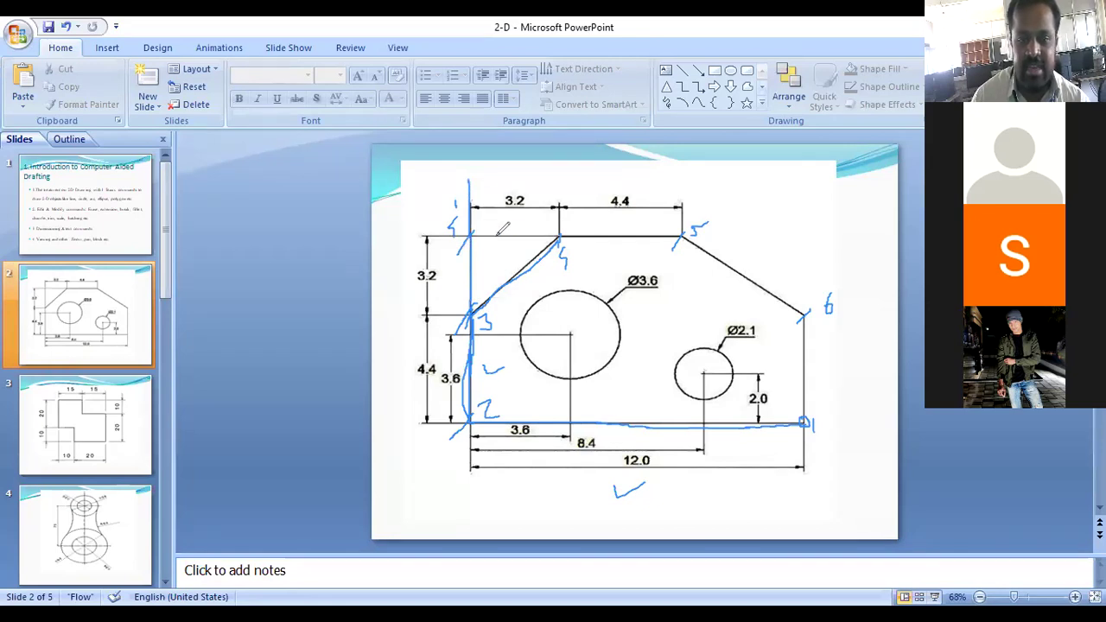
pyautogui.moveTo(472, 235); pyautogui.dragTo(549, 233)
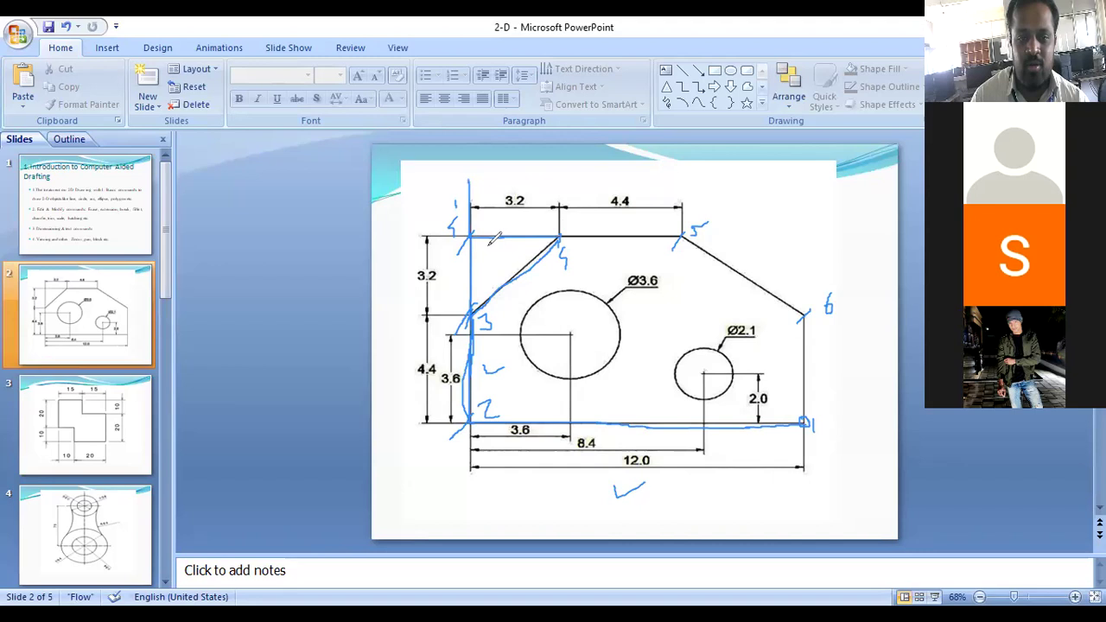
pyautogui.moveTo(475, 261)
pyautogui.mouseDown()
pyautogui.moveTo(530, 229)
pyautogui.moveTo(557, 258)
pyautogui.mouseUp()
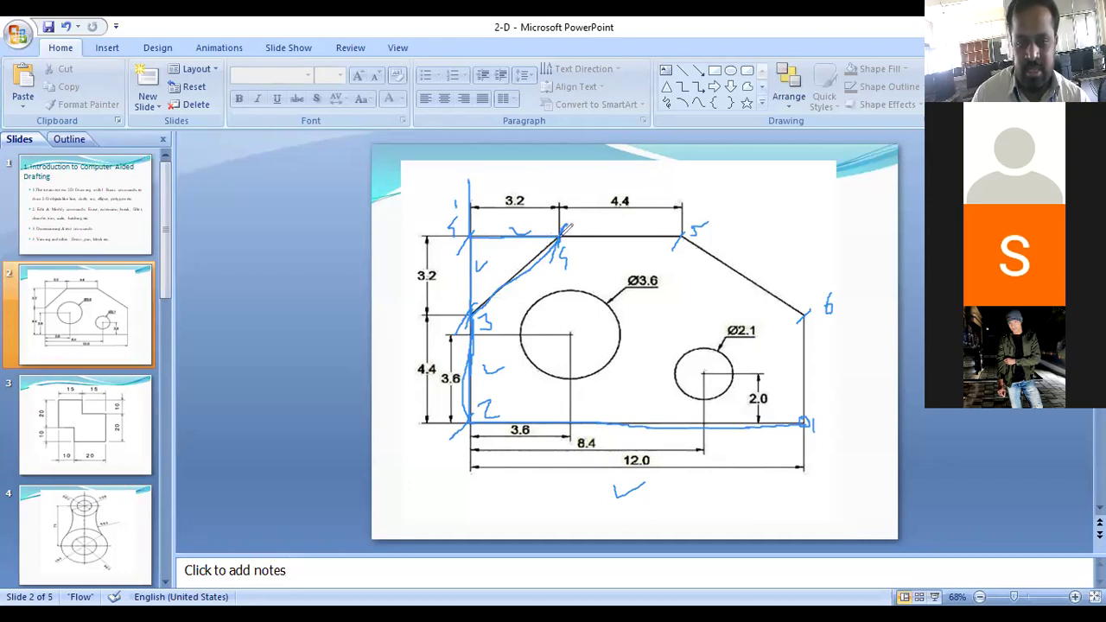
# Ring corner 4, trace the right edge, ink a line from corner 3 past corner 6, and write 4.4
pyautogui.moveTo(565, 226); pyautogui.dragTo(570, 226)
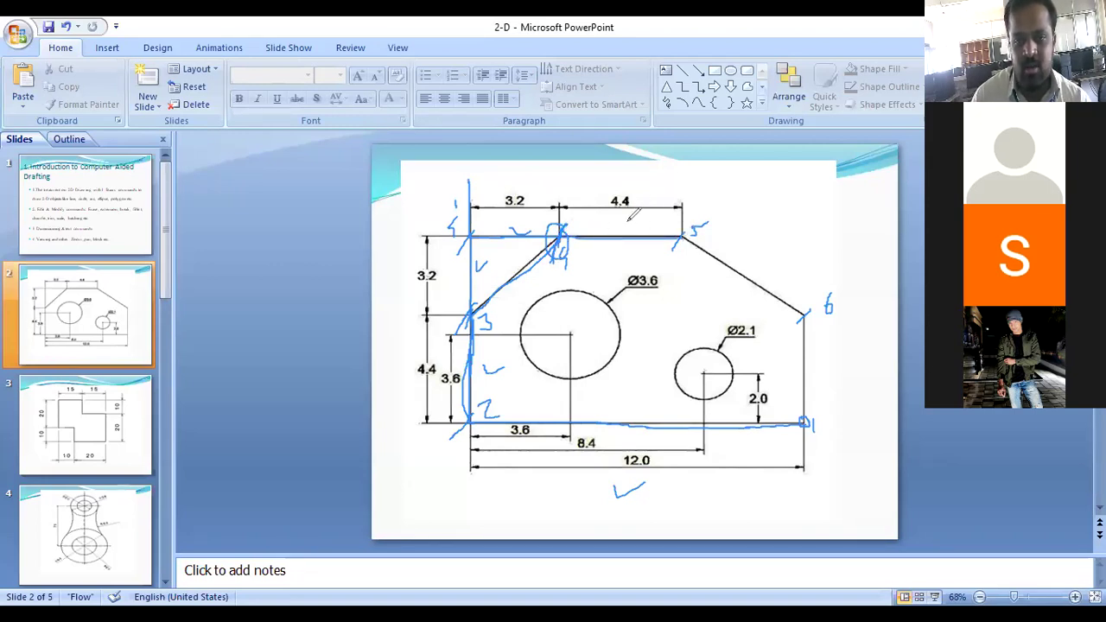
pyautogui.moveTo(694, 218); pyautogui.dragTo(686, 240)
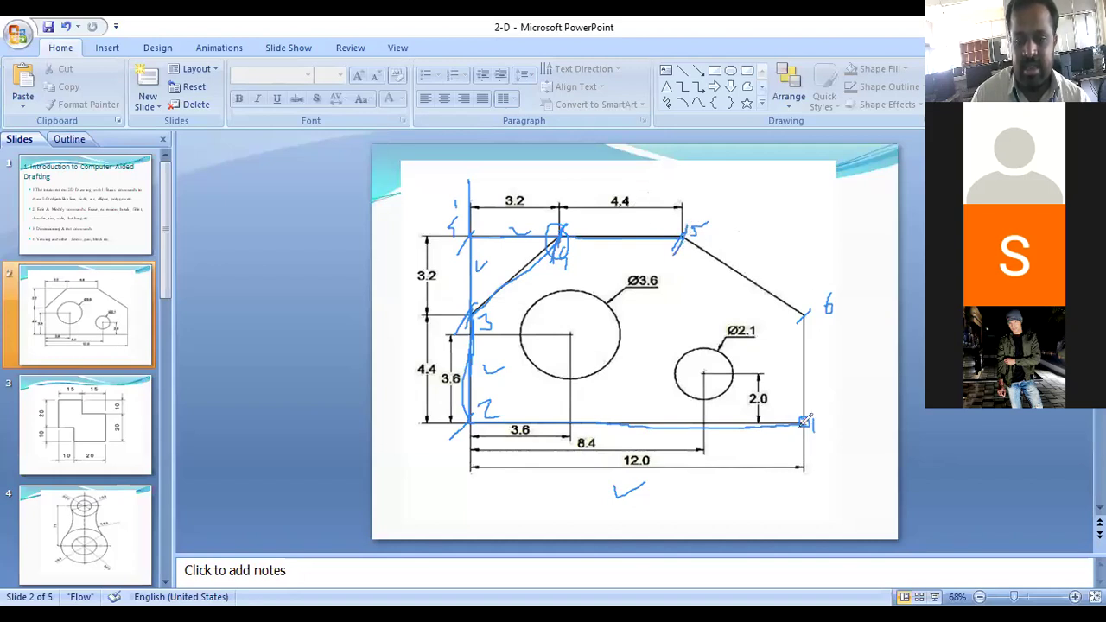
pyautogui.moveTo(803, 422); pyautogui.dragTo(803, 318)
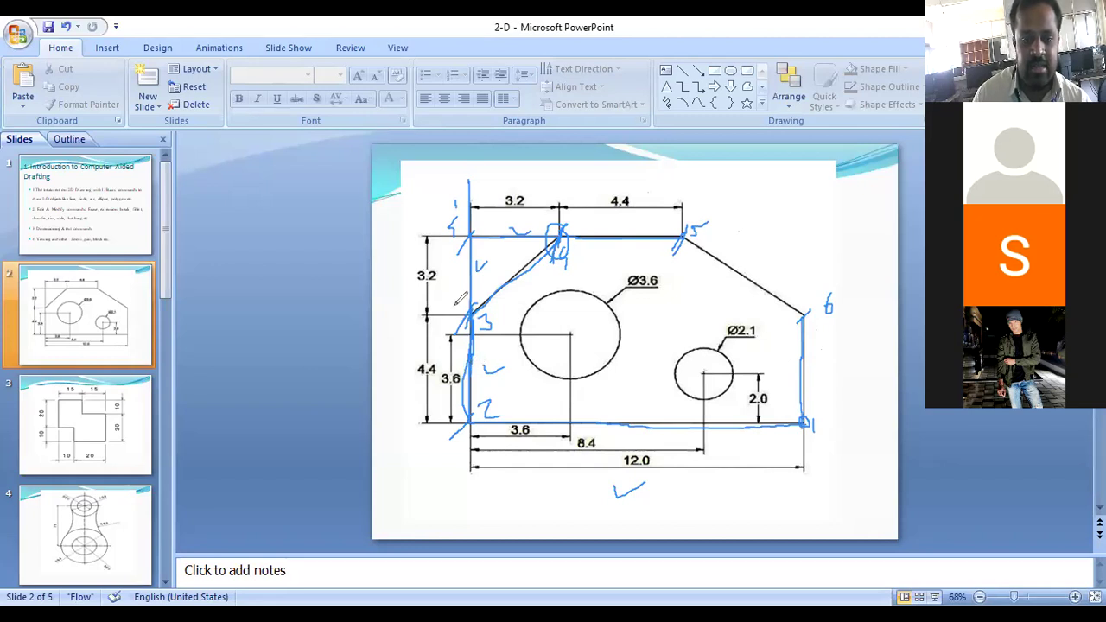
pyautogui.moveTo(479, 317); pyautogui.dragTo(868, 309)
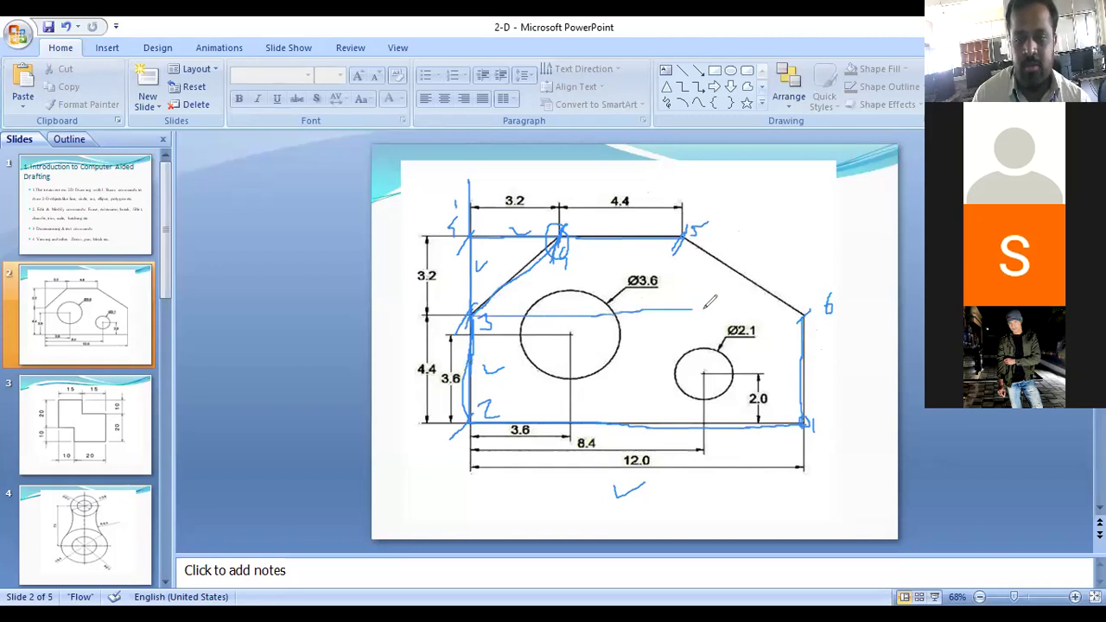
pyautogui.moveTo(828, 361); pyautogui.dragTo(834, 376)
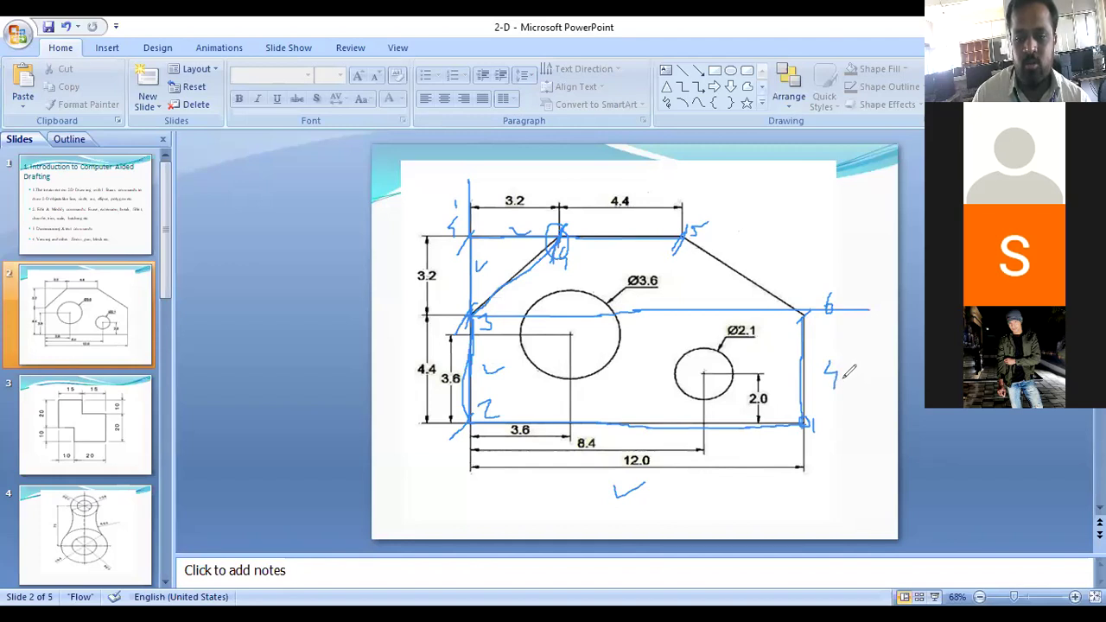
pyautogui.moveTo(849, 368)
pyautogui.mouseDown()
pyautogui.moveTo(858, 395)
pyautogui.moveTo(839, 388)
pyautogui.mouseUp()
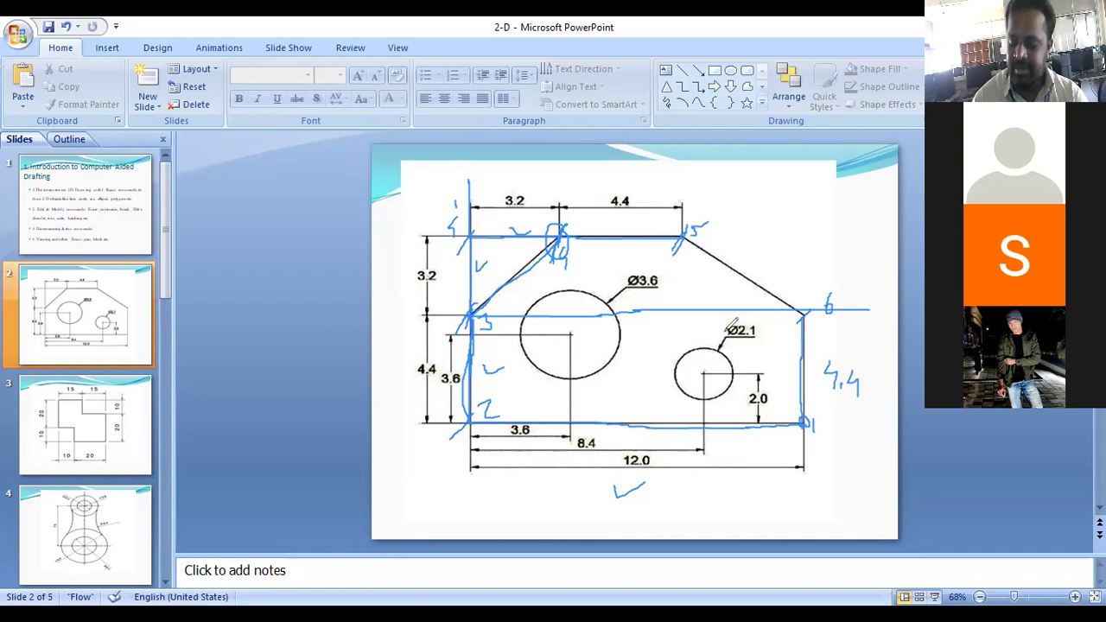
pyautogui.moveTo(744, 169); pyautogui.dragTo(747, 193)
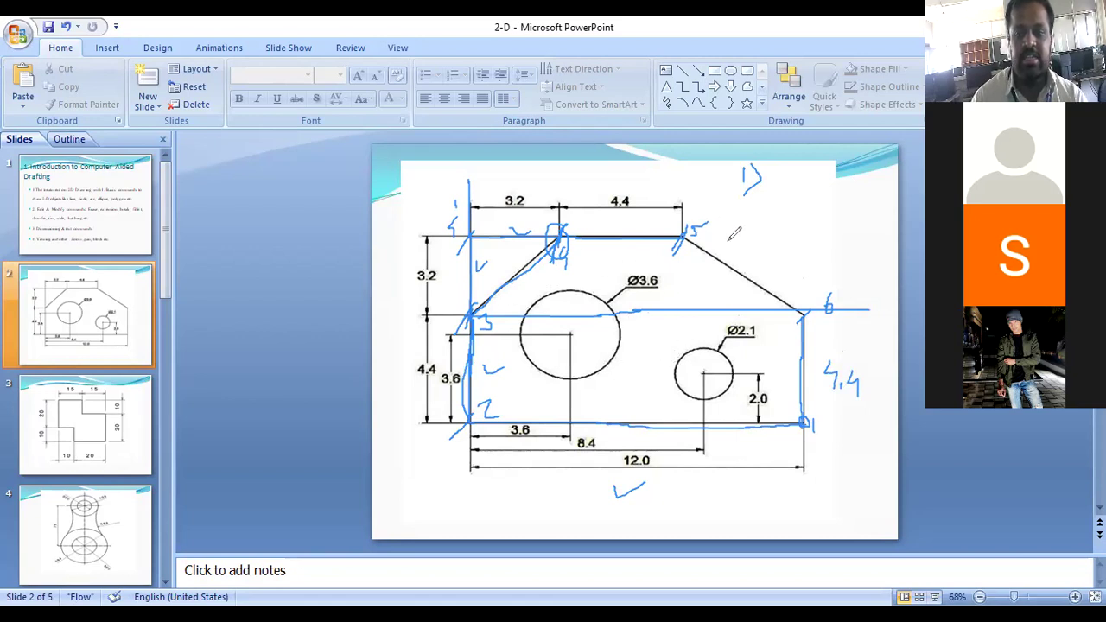
# Mark between the holes and write the numbered notes '1) Line' and a second one at the top
pyautogui.moveTo(628, 359); pyautogui.dragTo(628, 387)
pyautogui.moveTo(678, 328); pyautogui.dragTo(700, 329)
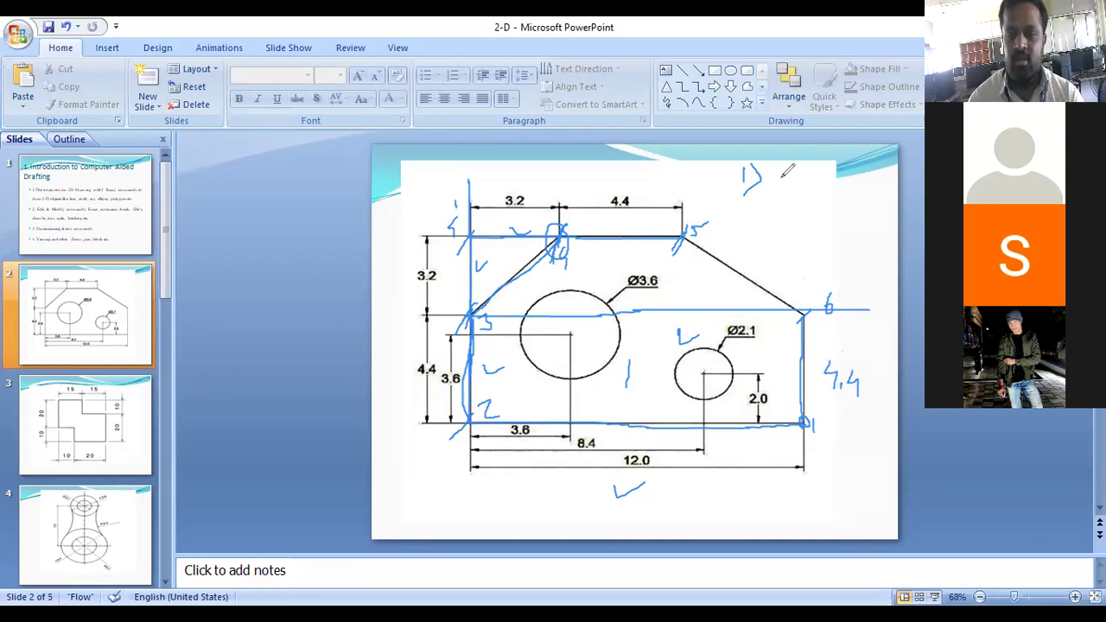
pyautogui.moveTo(773, 166)
pyautogui.mouseDown()
pyautogui.moveTo(818, 179)
pyautogui.moveTo(827, 161)
pyautogui.moveTo(837, 178)
pyautogui.moveTo(782, 198)
pyautogui.mouseUp()
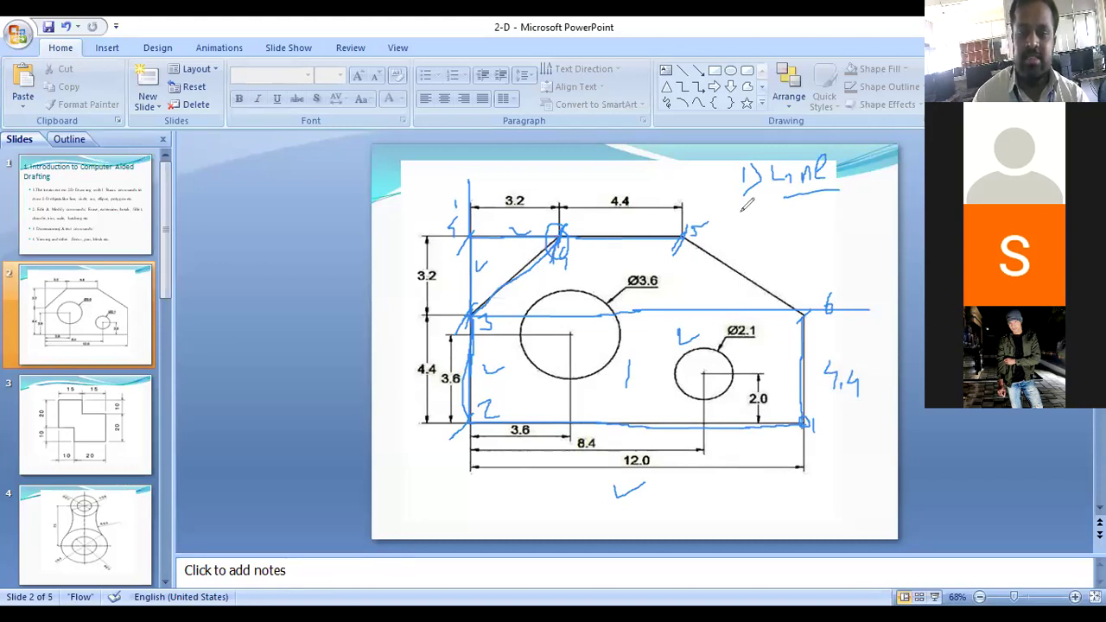
pyautogui.moveTo(740, 213)
pyautogui.mouseDown()
pyautogui.moveTo(763, 250)
pyautogui.moveTo(804, 245)
pyautogui.moveTo(839, 207)
pyautogui.mouseUp()
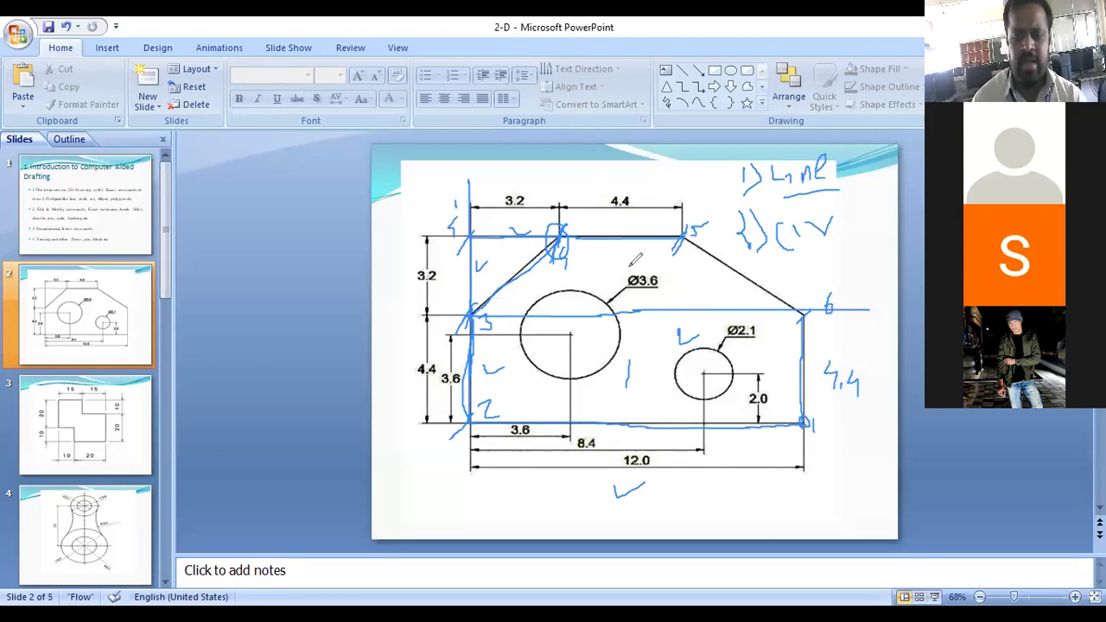
# Tick off both hole diameters, then erase all ink with E and return to AutoCAD
pyautogui.moveTo(629, 259); pyautogui.dragTo(657, 252)
pyautogui.moveTo(722, 318); pyautogui.dragTo(743, 300)
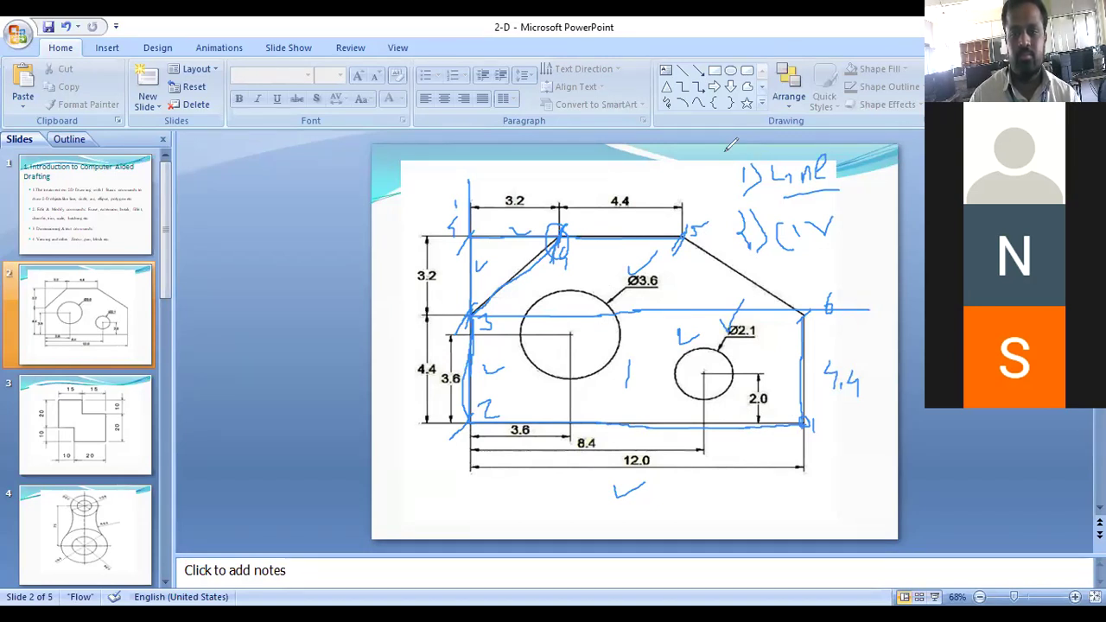
pyautogui.press('e')
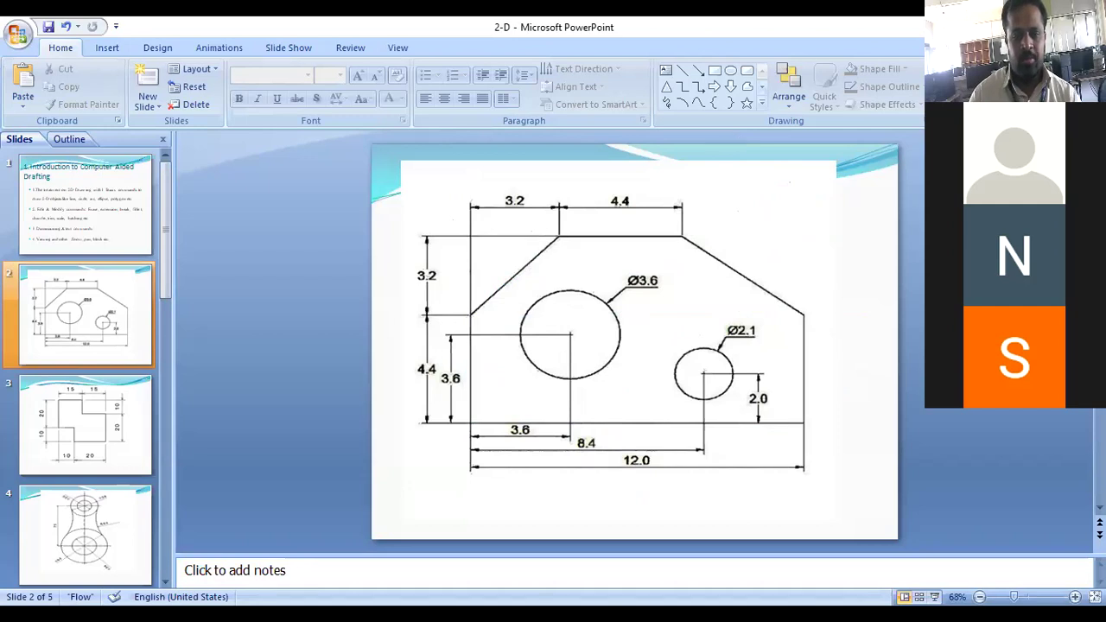
pyautogui.hotkey('alt', 'Tab')
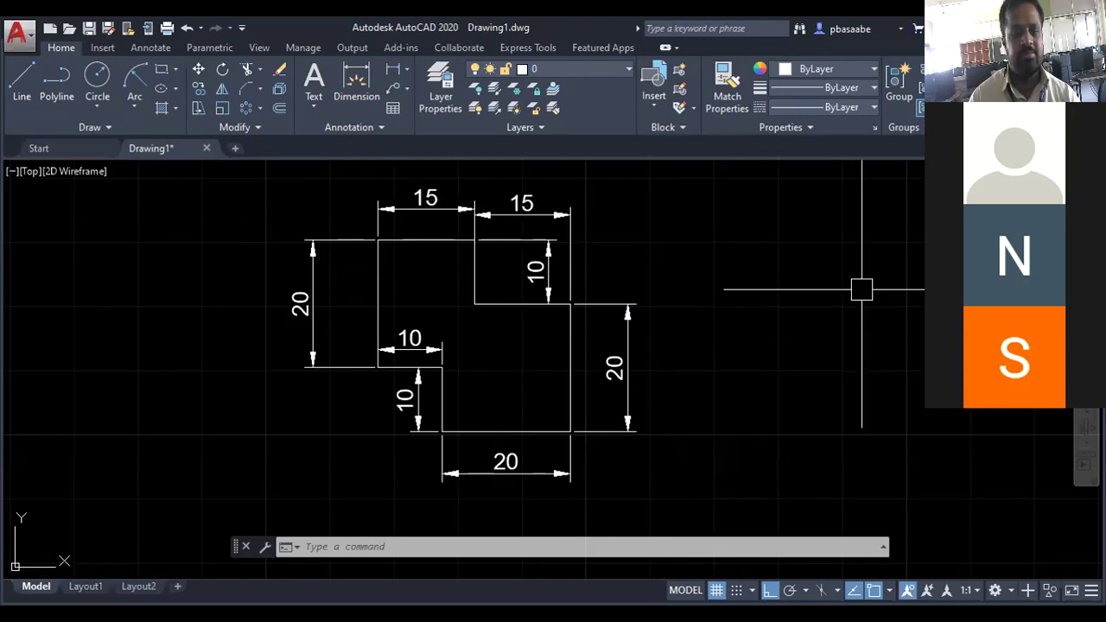
# Erase all 16 objects of the old drawing with Ctrl+A and Delete, then check the reference slide
pyautogui.hotkey('ctrl', 'a')
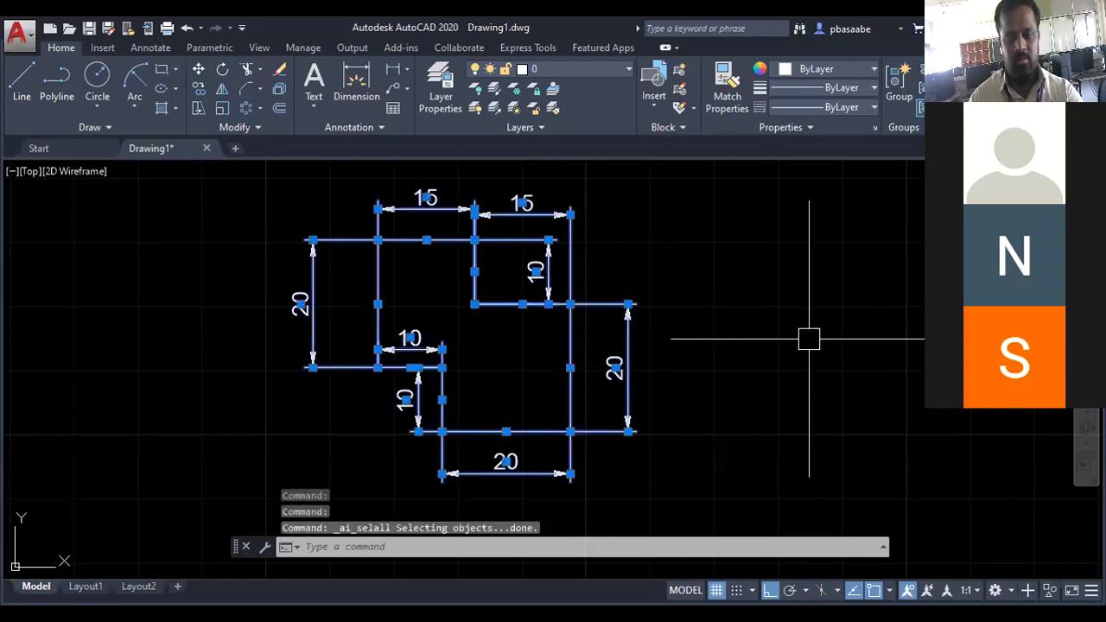
pyautogui.press('Delete')
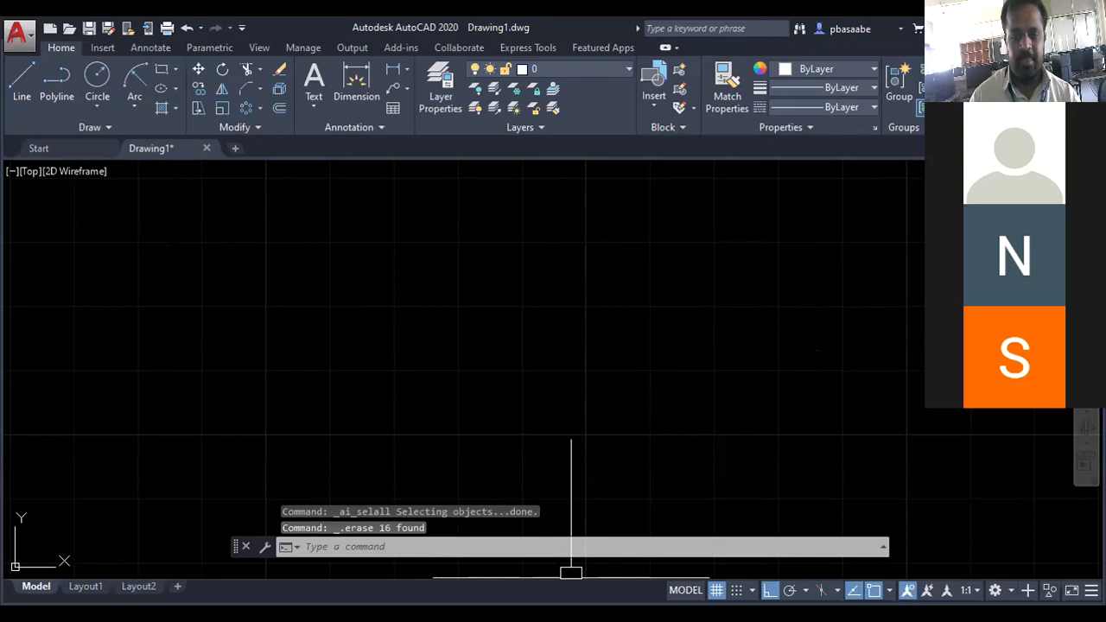
pyautogui.hotkey('alt', 'Tab')
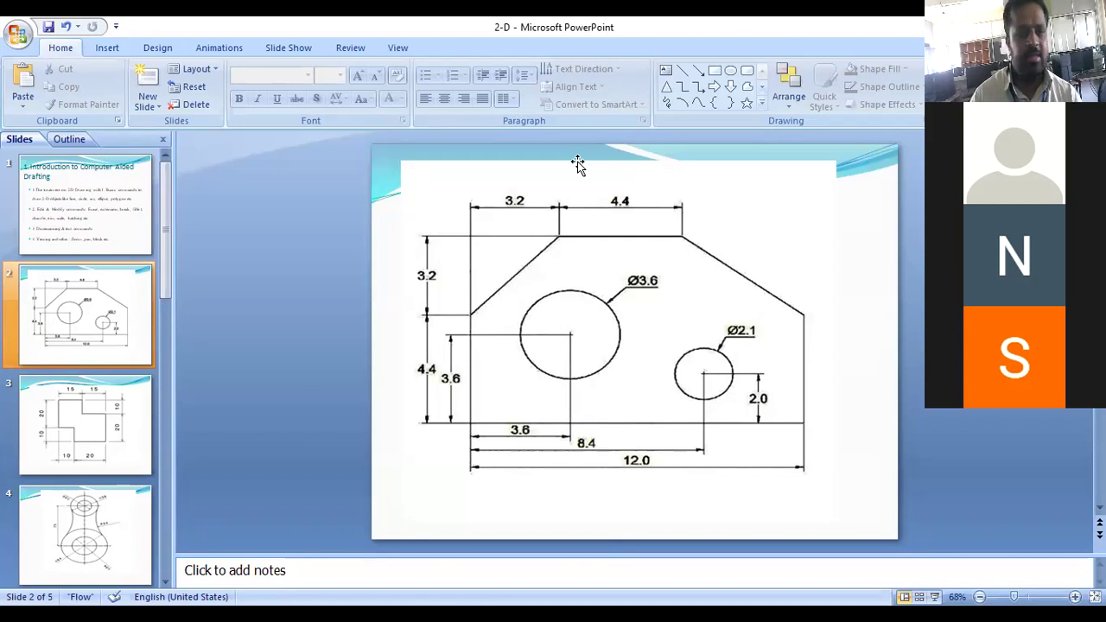
# Draw a 12-unit horizontal base line from a picked start point
pyautogui.hotkey('alt', 'Tab')
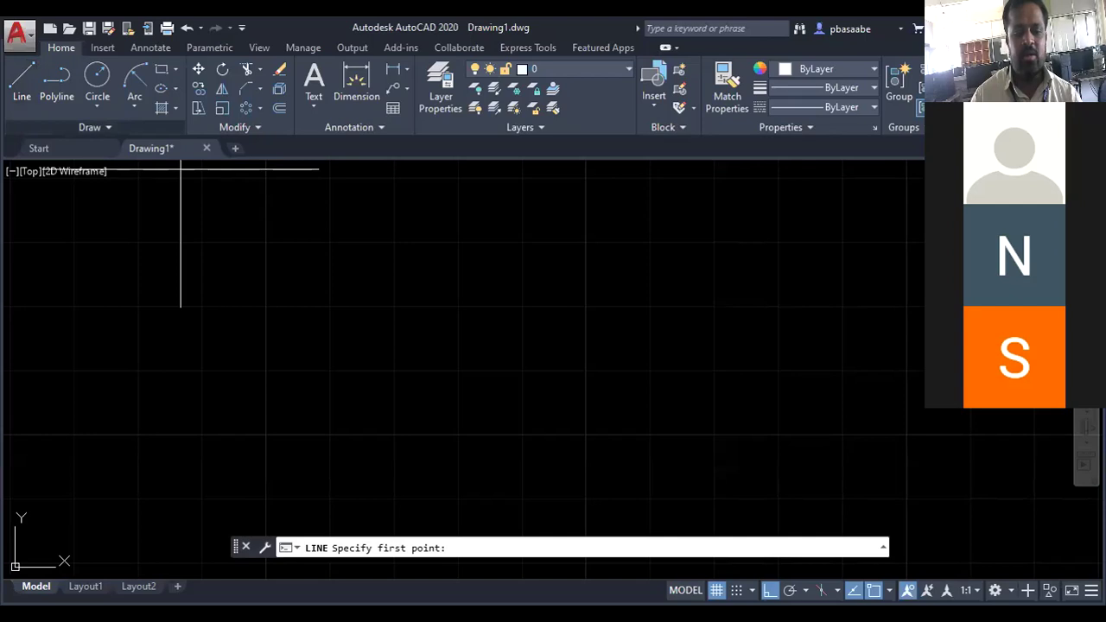
pyautogui.click(265, 434)
pyautogui.write('12')
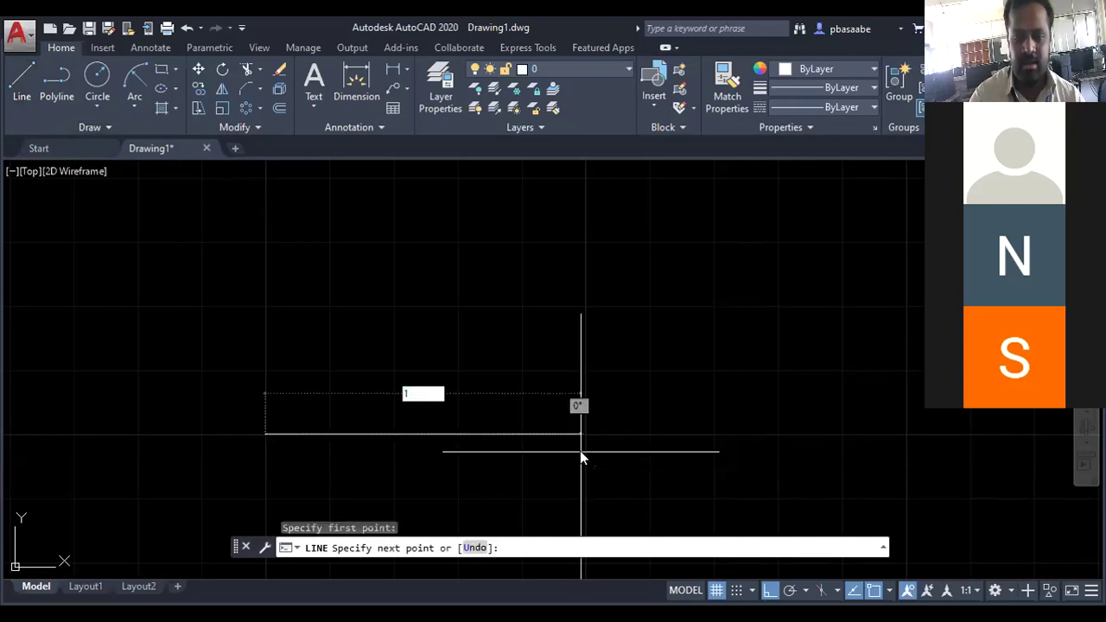
pyautogui.press('Return')
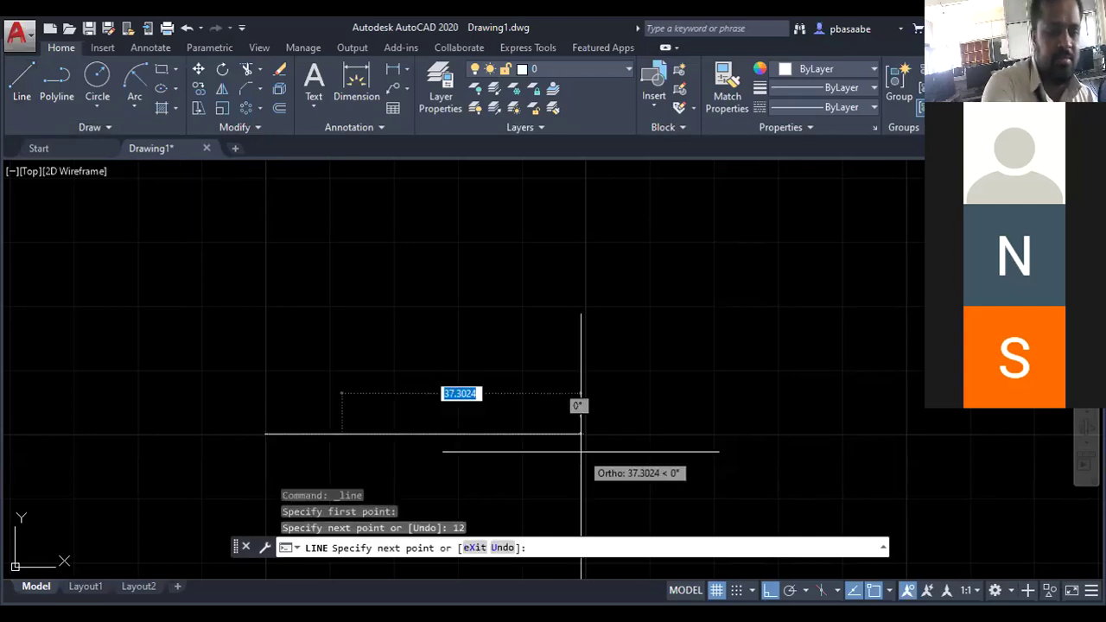
pyautogui.press('Escape')
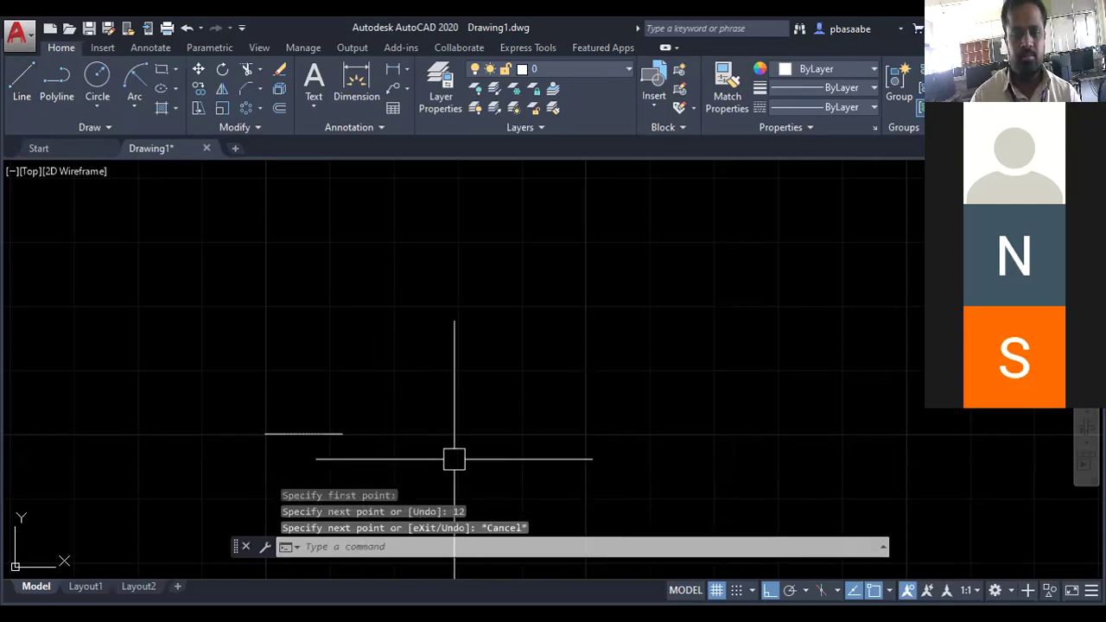
# Pan and zoom so the base line sits well on screen, then switch to PowerPoint
pyautogui.write('p')
pyautogui.press('Return')
pyautogui.moveTo(359, 441); pyautogui.dragTo(493, 424)
pyautogui.scroll(2, 452, 419)
pyautogui.scroll(3, 451, 419)
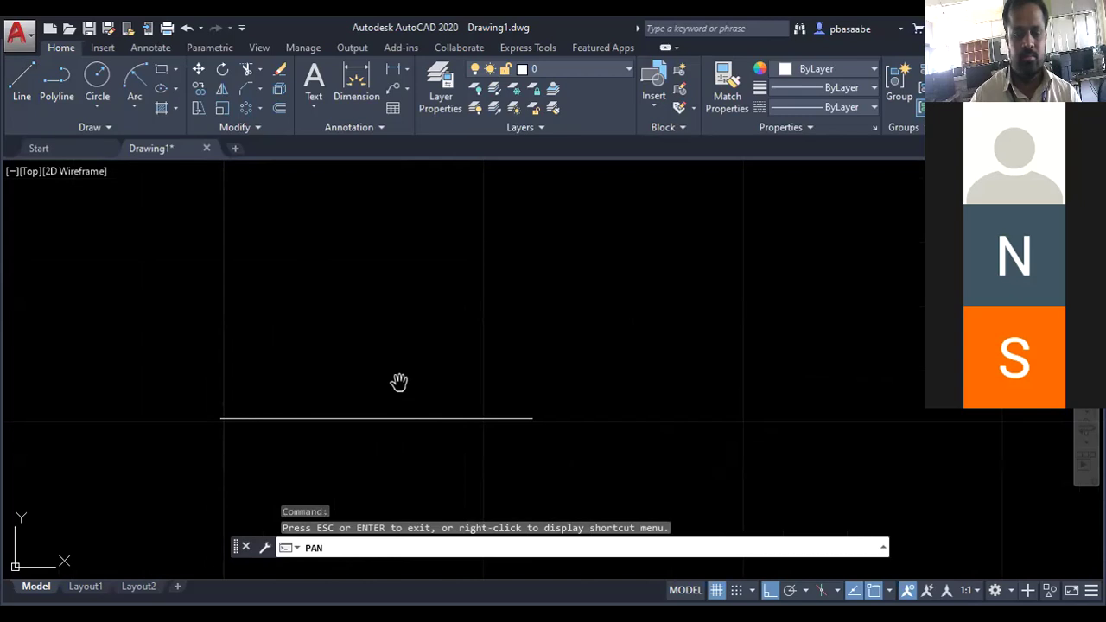
pyautogui.scroll(-3, 409, 361)
pyautogui.moveTo(402, 328); pyautogui.dragTo(493, 394)
pyautogui.scroll(-2, 492, 392)
pyautogui.scroll(4, 489, 390)
pyautogui.scroll(-2, 489, 394)
pyautogui.scroll(2, 489, 395)
pyautogui.moveTo(489, 454); pyautogui.dragTo(493, 426)
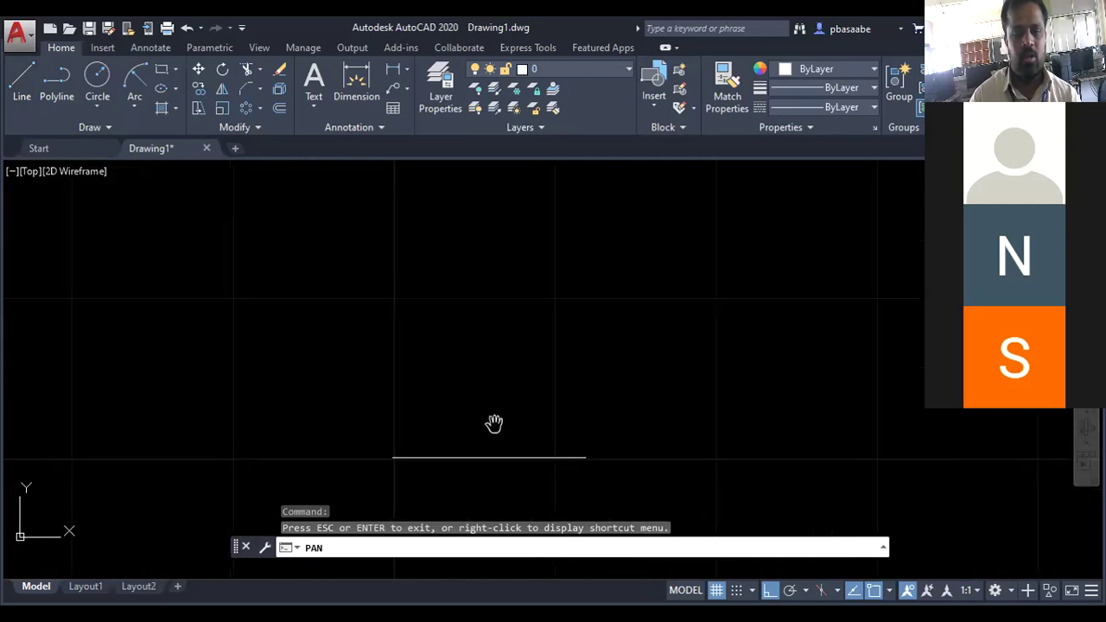
pyautogui.press('Escape')
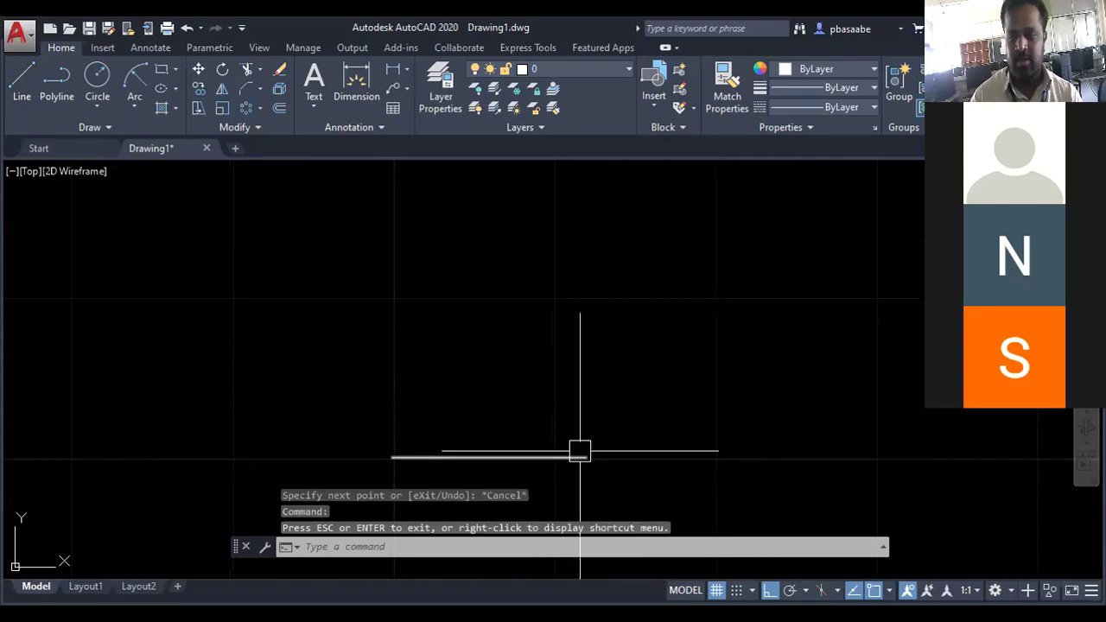
pyautogui.click(1085, 426)
pyautogui.moveTo(582, 410); pyautogui.dragTo(582, 375)
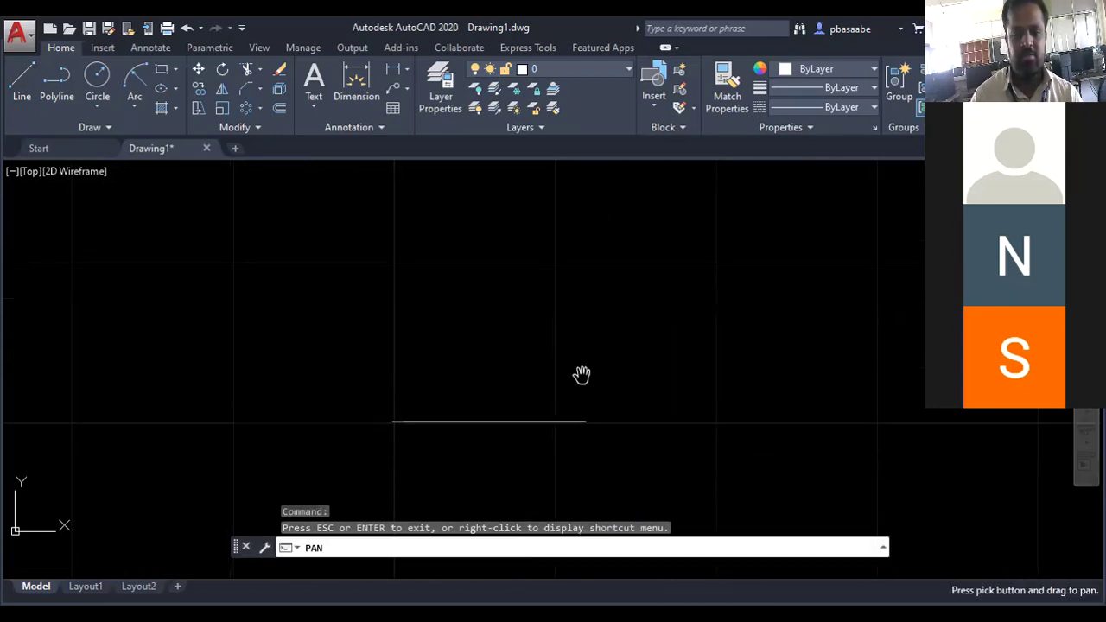
pyautogui.press('Escape')
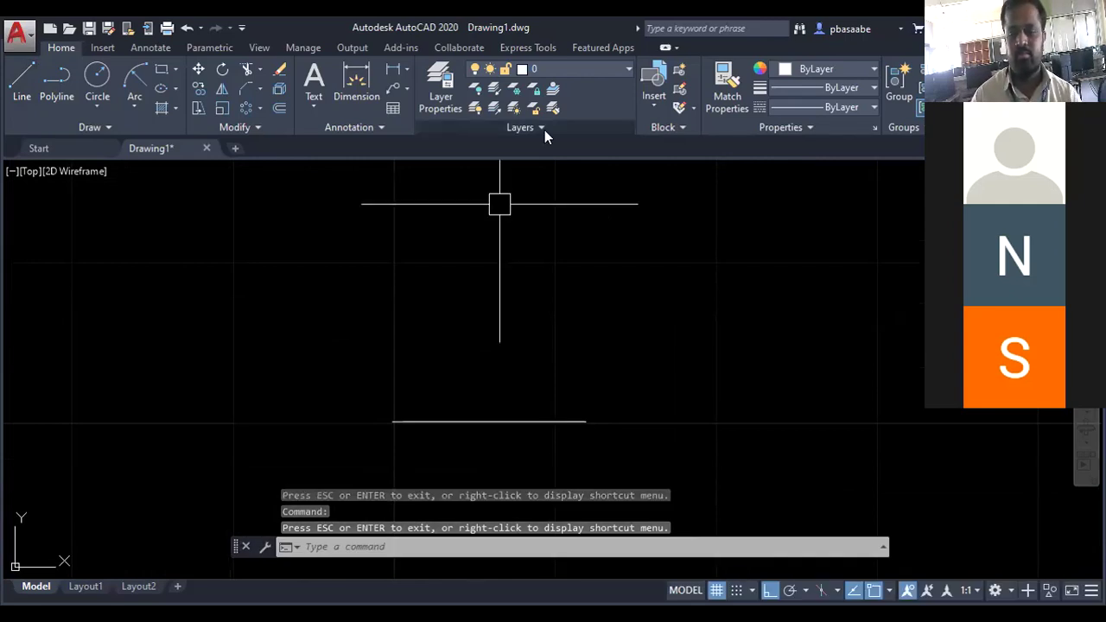
pyautogui.hotkey('alt', 'Tab')
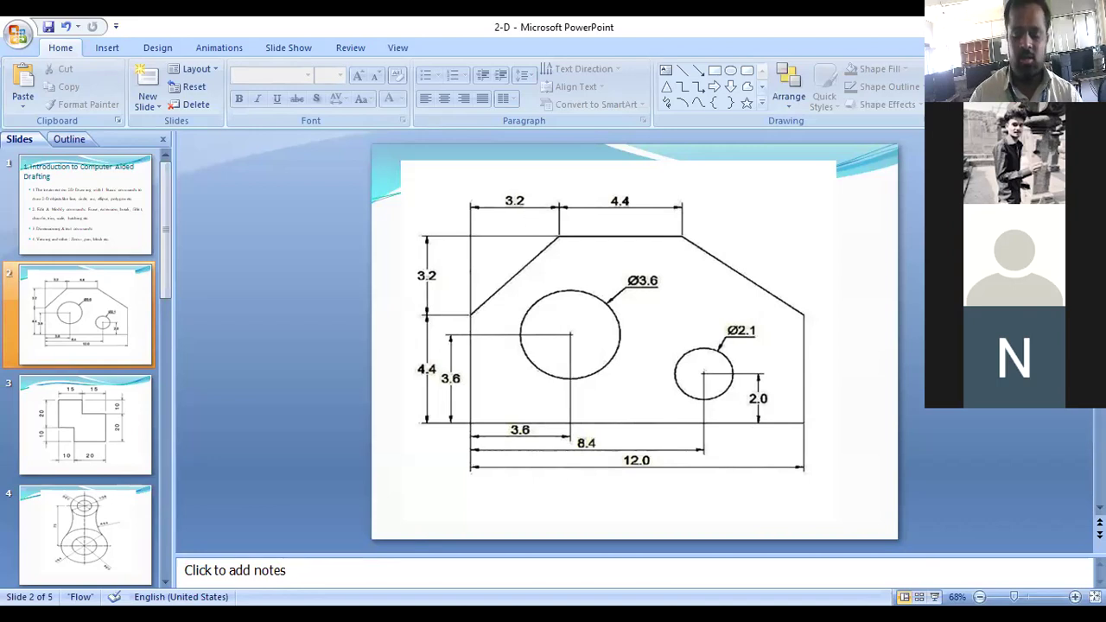
# Draw a 4.4-unit vertical left edge up from the base line's left end
pyautogui.hotkey('alt', 'Tab')
pyautogui.write('4.4')
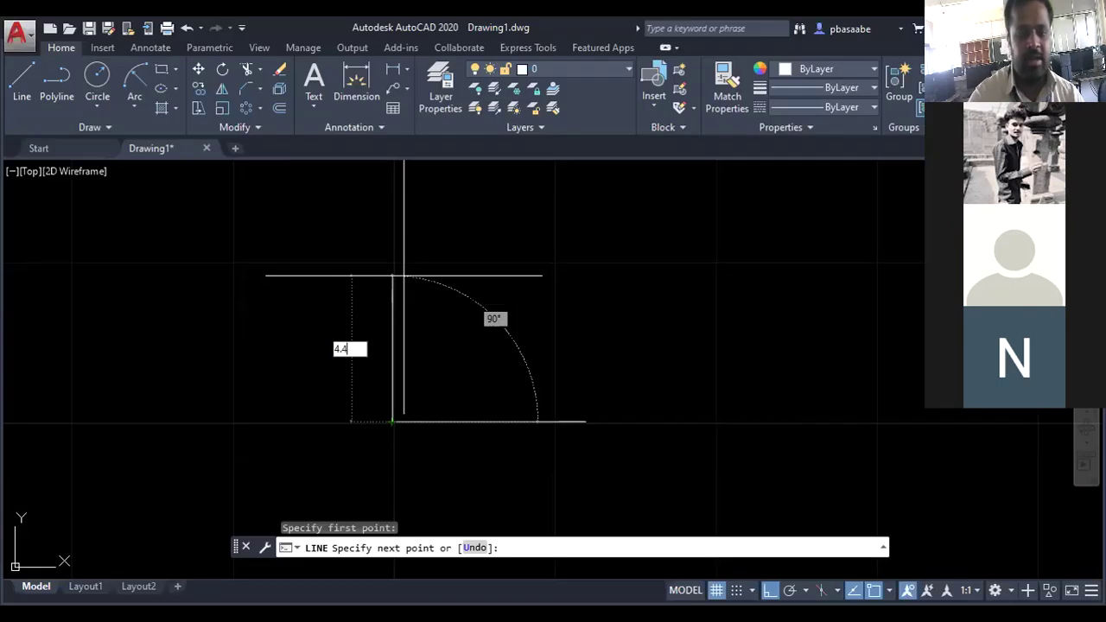
pyautogui.press('Return')
pyautogui.press('Escape')
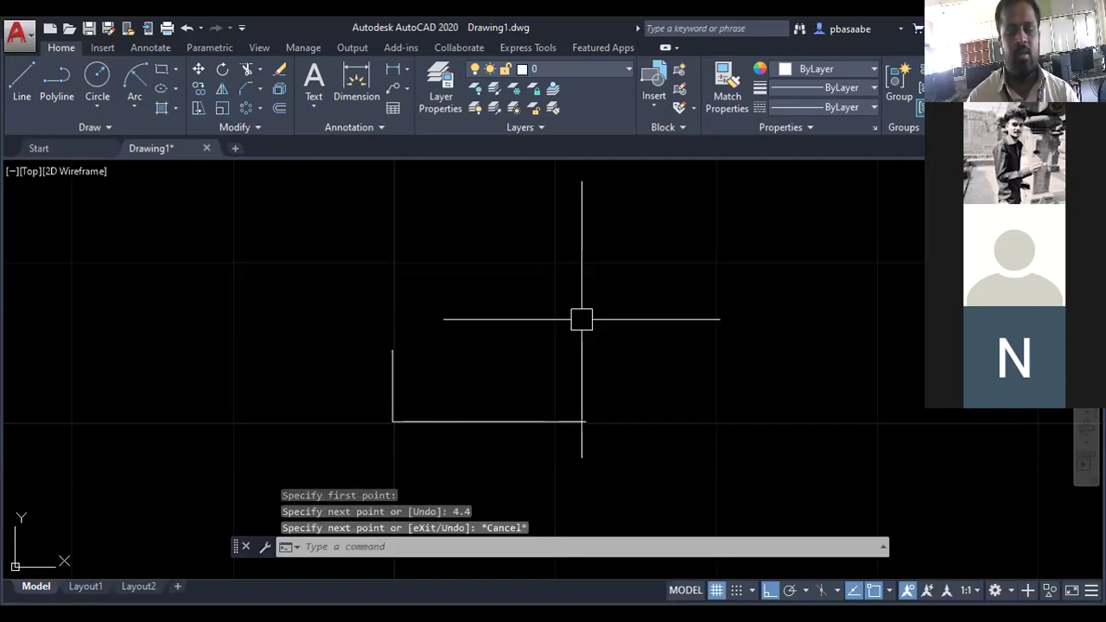
pyautogui.scroll(2, 520, 352)
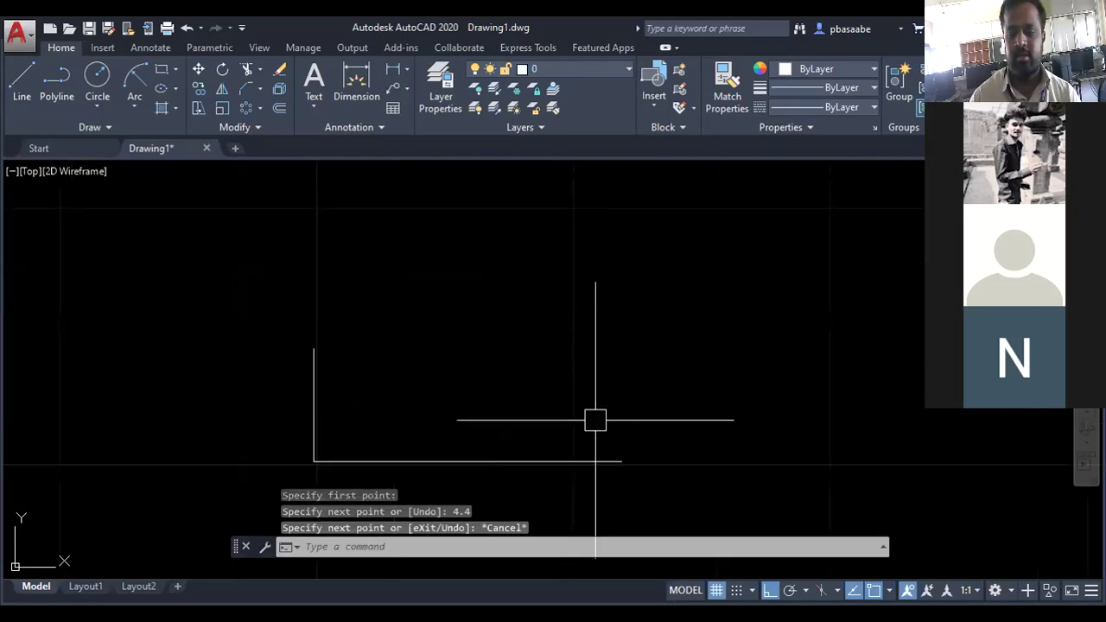
pyautogui.click(1086, 427)
pyautogui.moveTo(667, 400); pyautogui.dragTo(683, 386)
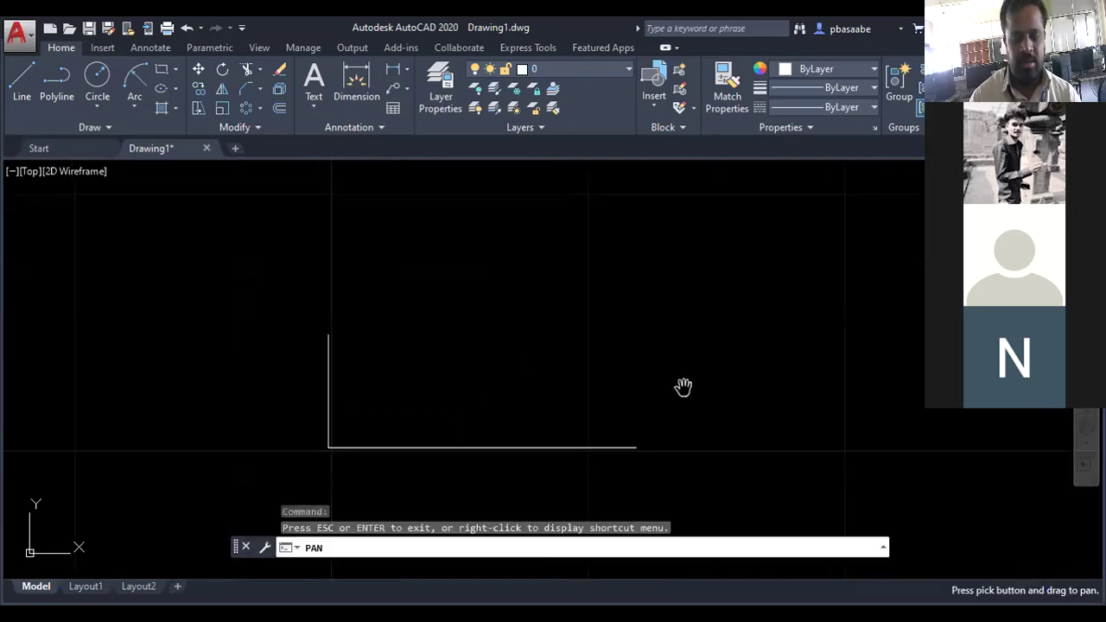
pyautogui.press('Escape')
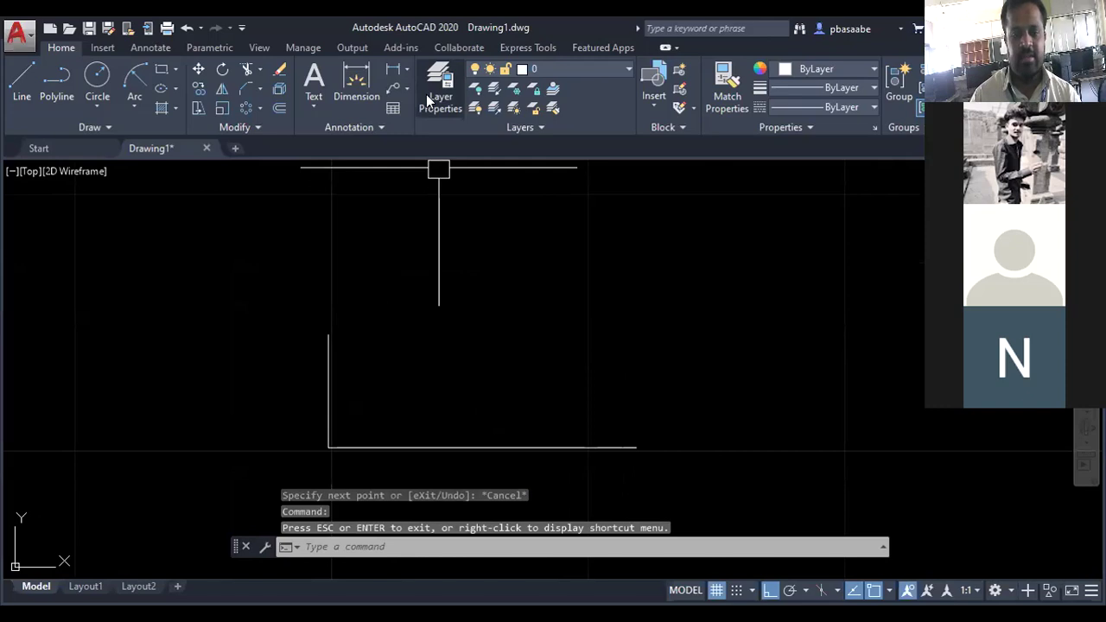
pyautogui.hotkey('alt', 'Tab')
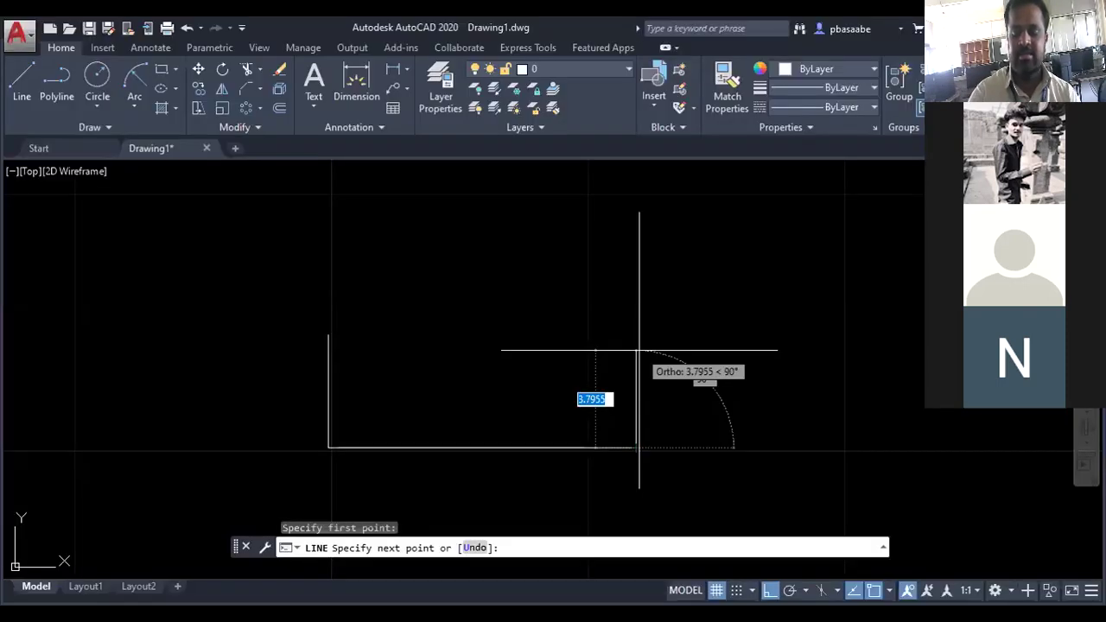
# Draw a 4.4-unit vertical right edge up from the base line's right end
pyautogui.write('4')
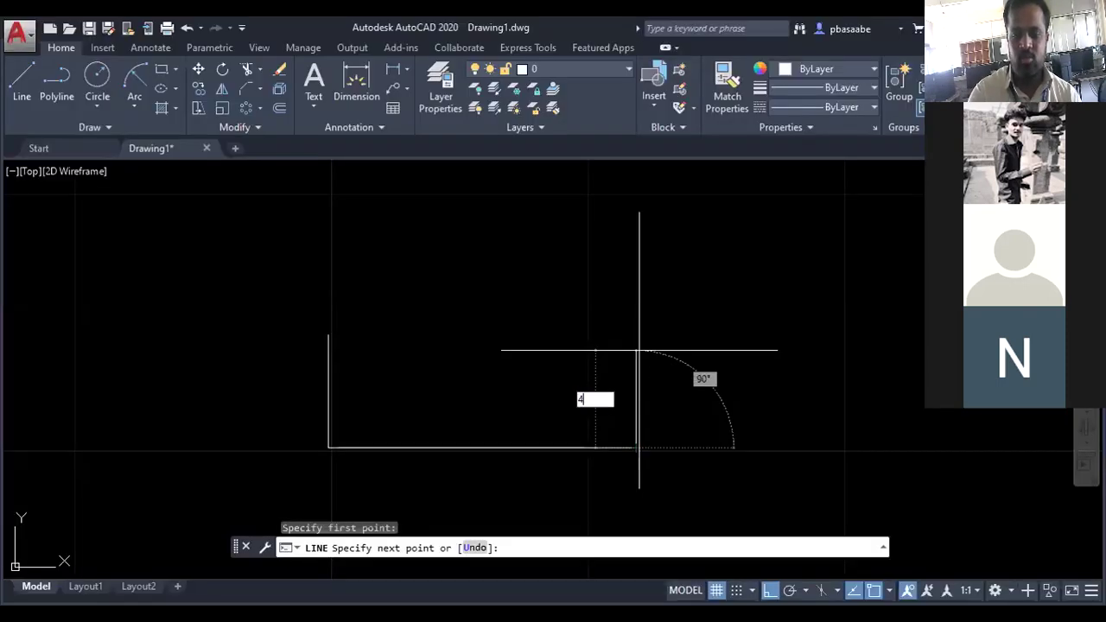
pyautogui.write('.4')
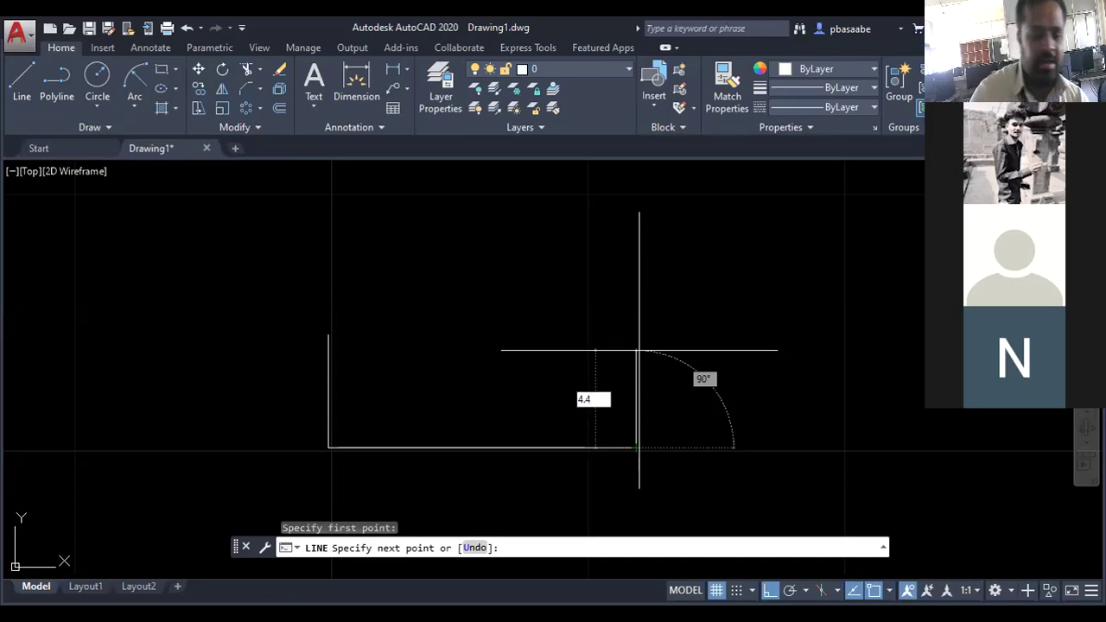
pyautogui.press('Return')
pyautogui.press('Escape')
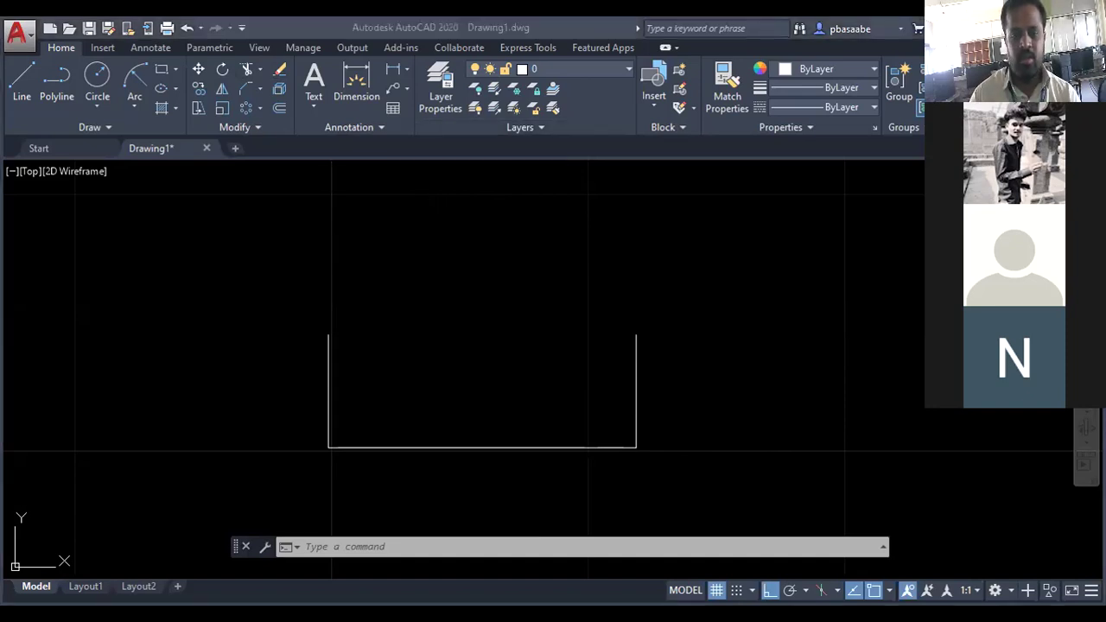
pyautogui.hotkey('alt', 'Tab')
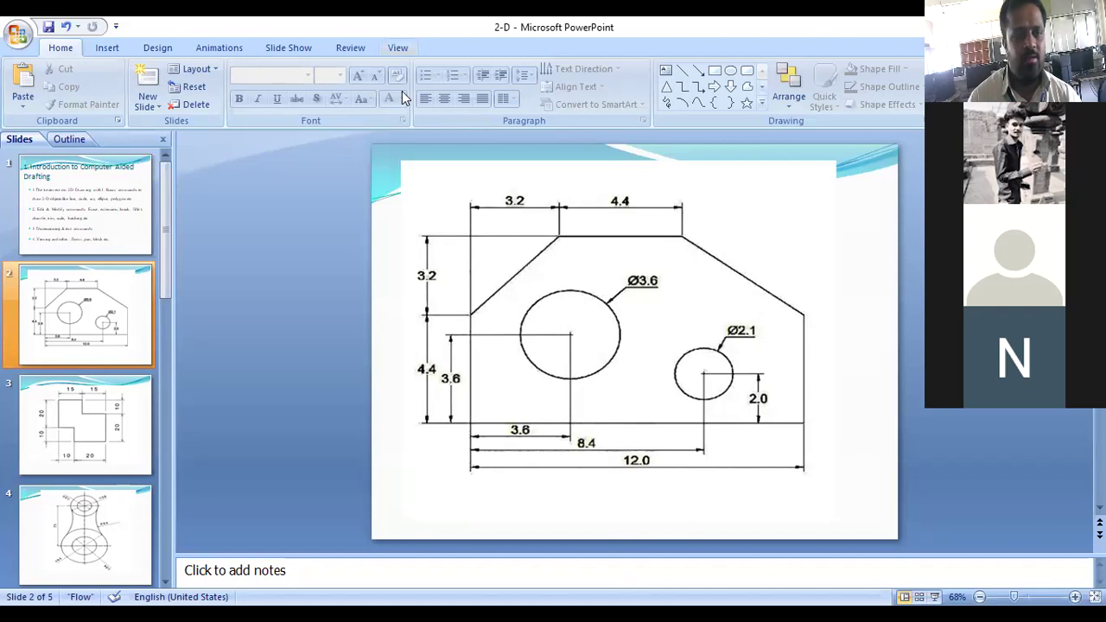
# Cancel the line in progress in AutoCAD and return to the plate reference slide
pyautogui.hotkey('alt', 'Tab')
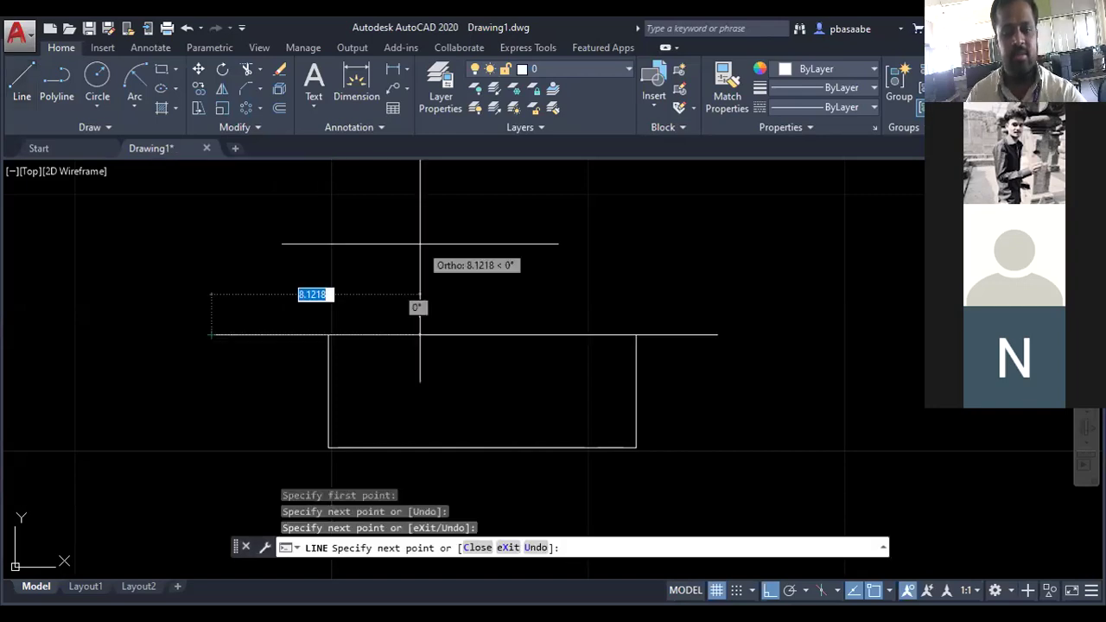
pyautogui.press('Escape')
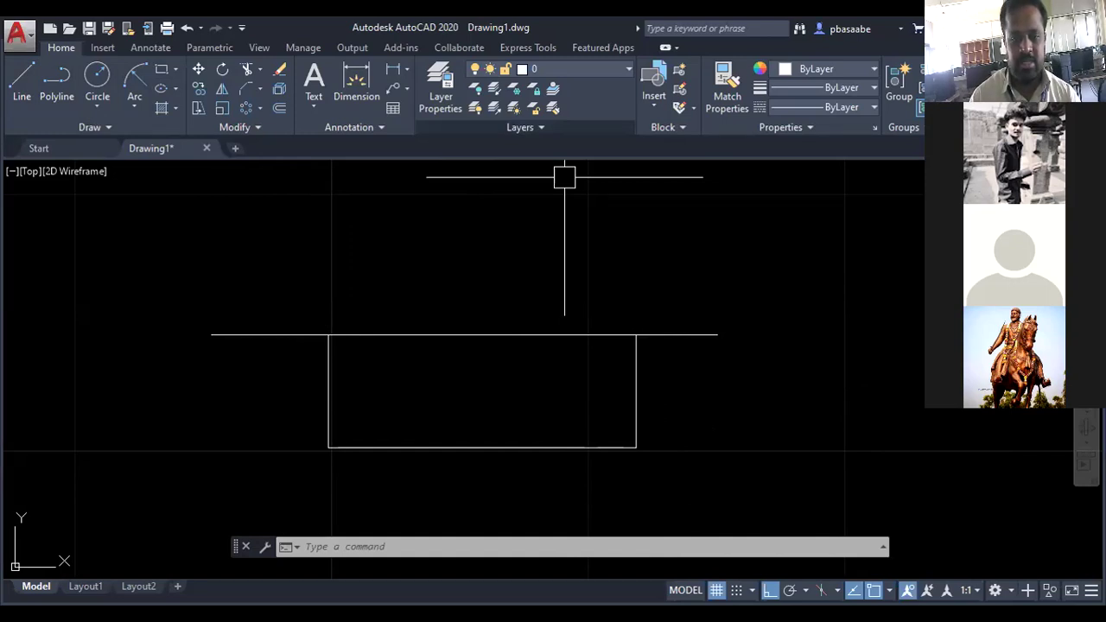
pyautogui.hotkey('alt', 'Tab')
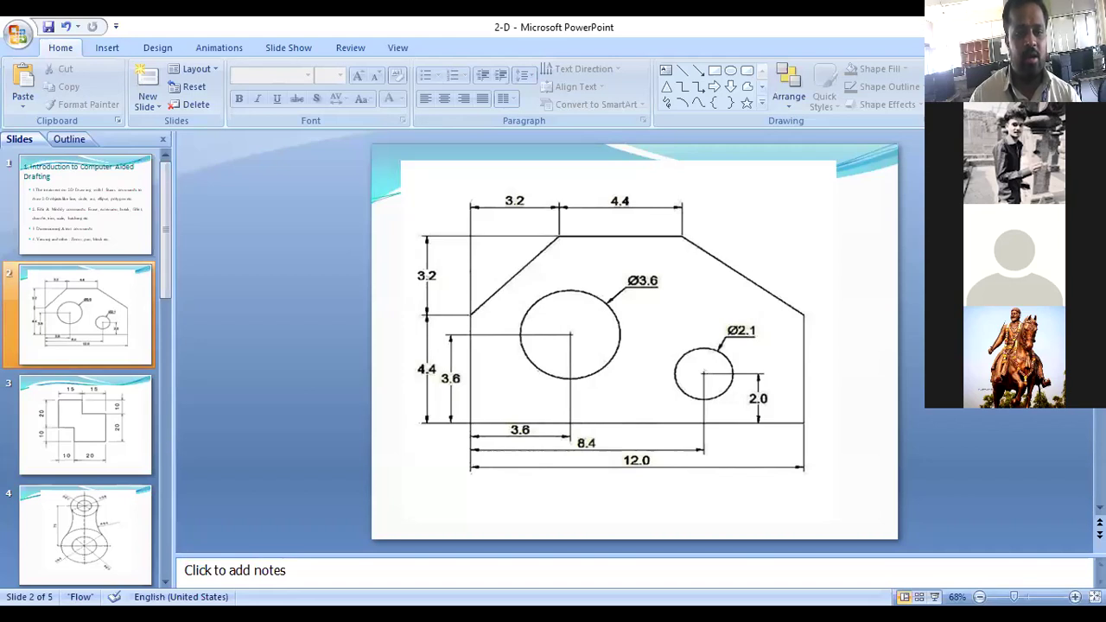
# Draw a 3.2-unit vertical line up from the plate's upper-left corner, then recheck the reference slide
pyautogui.hotkey('alt', 'Tab')
pyautogui.write('3.')
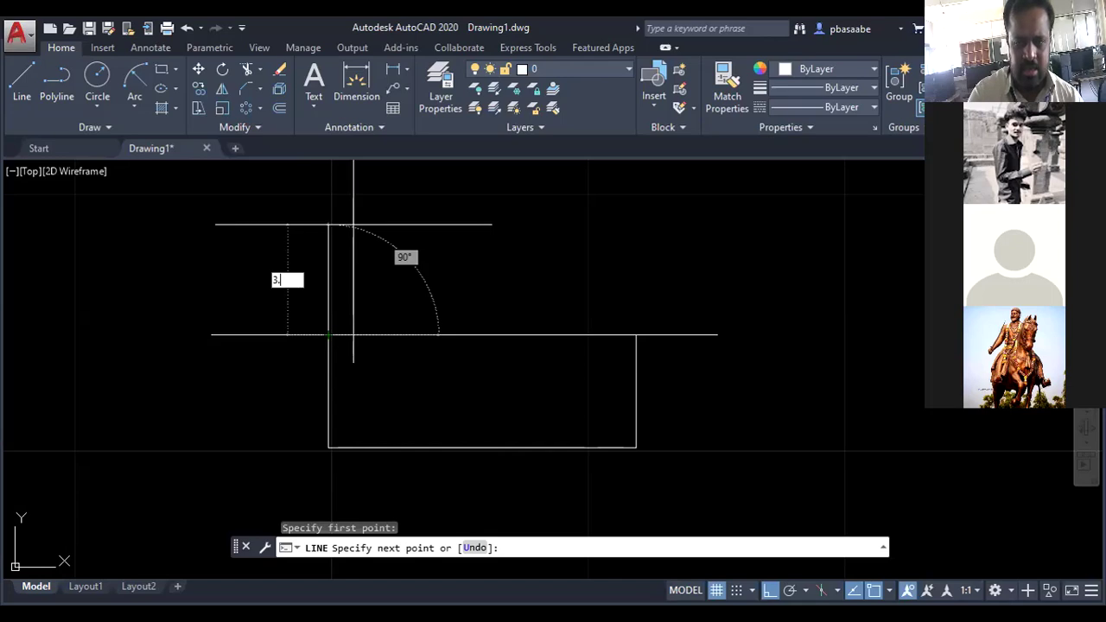
pyautogui.write('2')
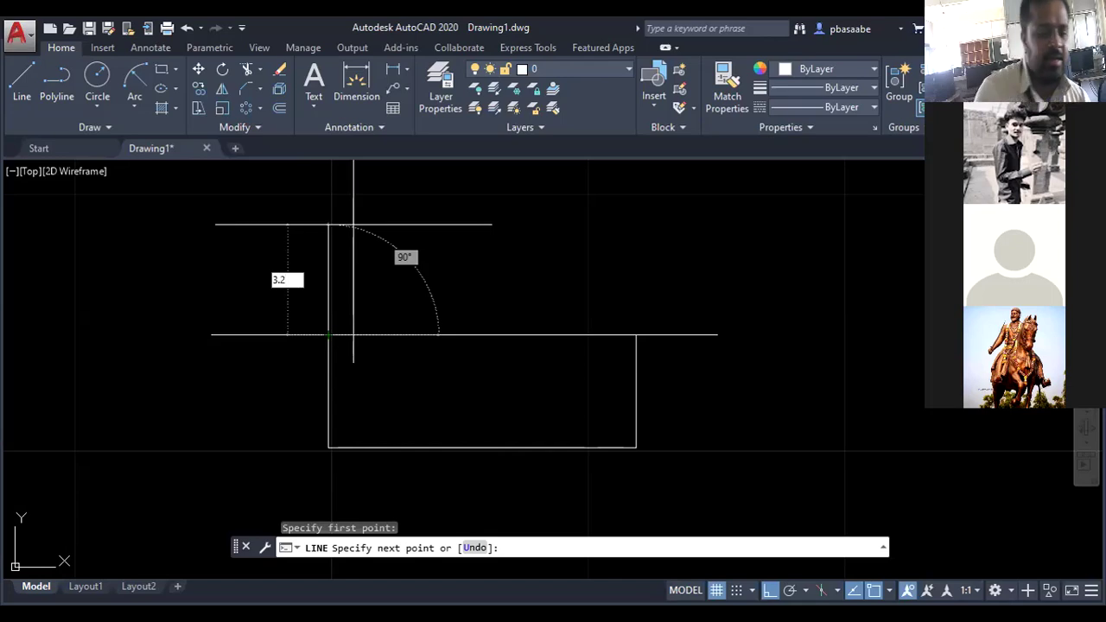
pyautogui.press('Return')
pyautogui.press('Escape')
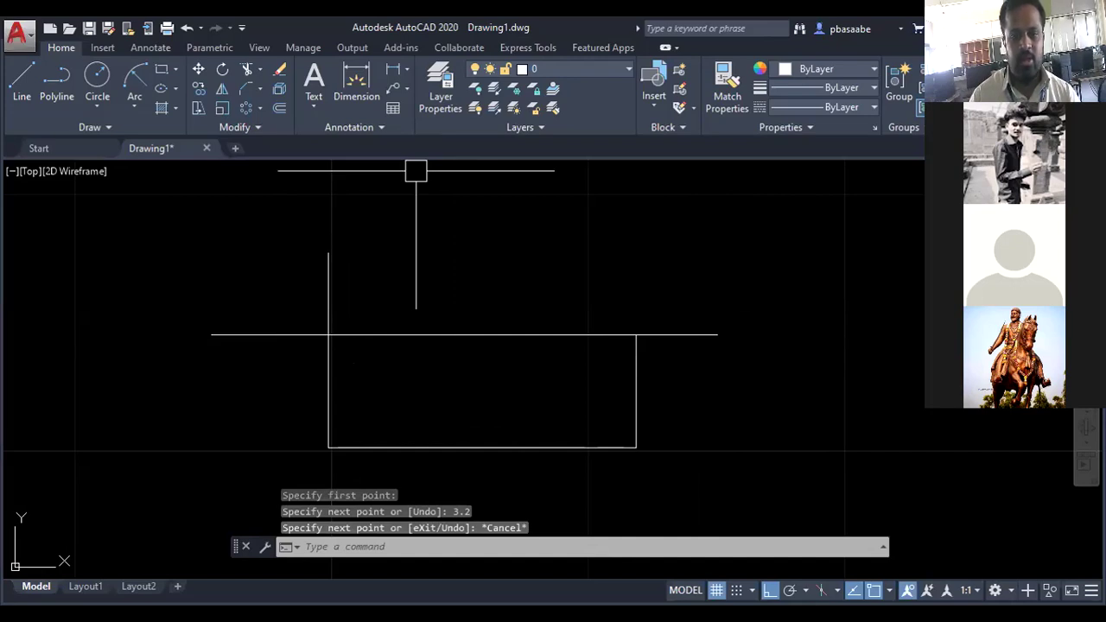
pyautogui.hotkey('alt', 'Tab')
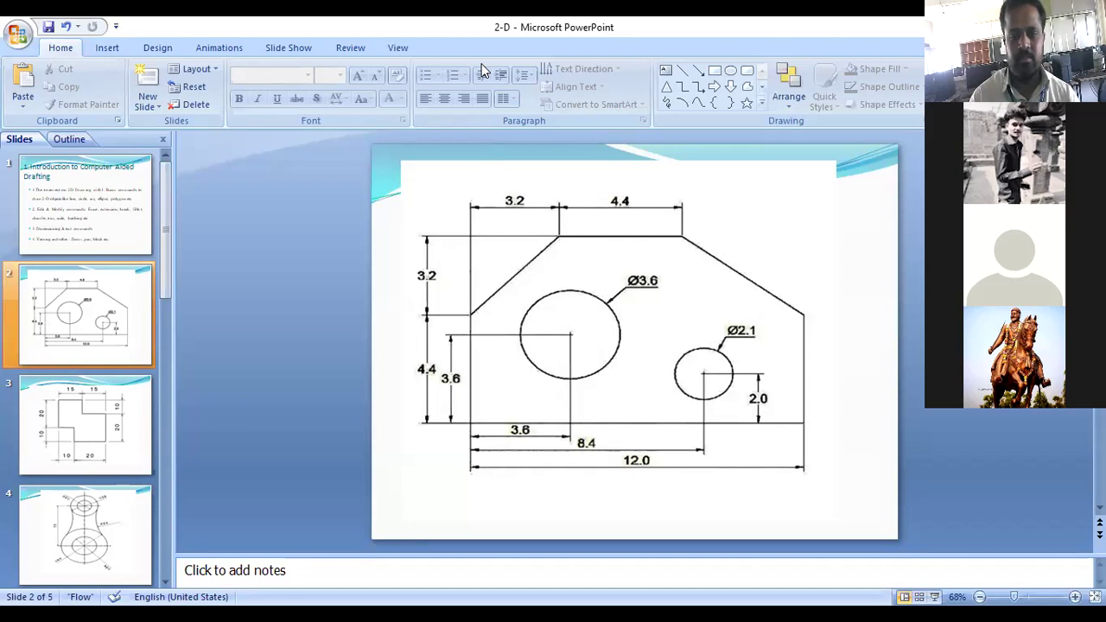
# Draw a 3.2-unit horizontal line rightward from the top of the left vertical line
pyautogui.hotkey('alt', 'Tab')
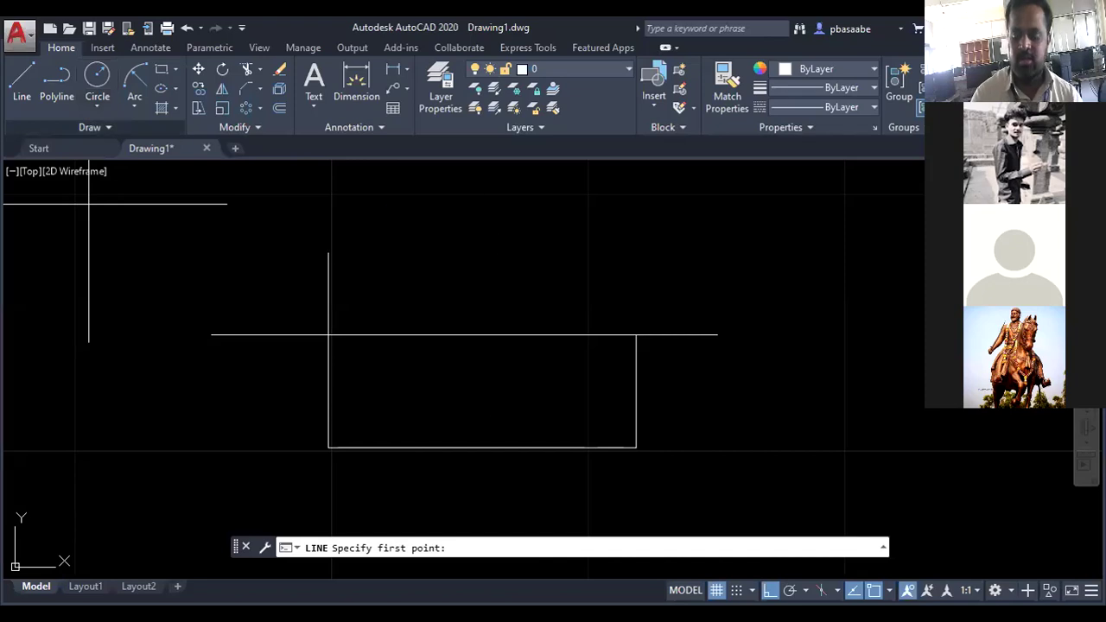
pyautogui.click(328, 253)
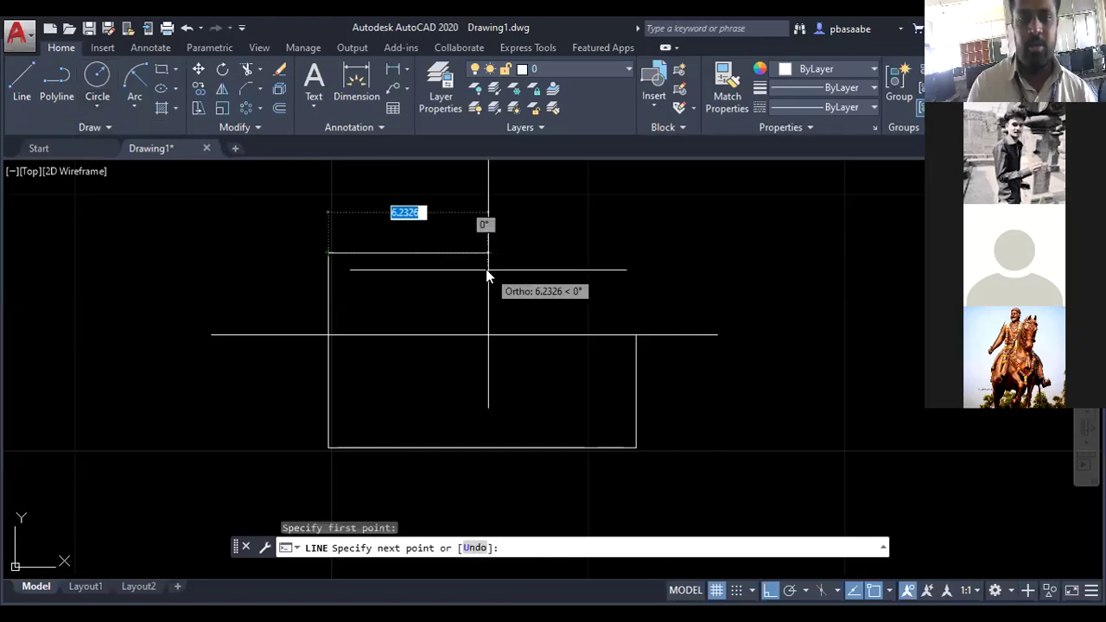
pyautogui.write('3.2')
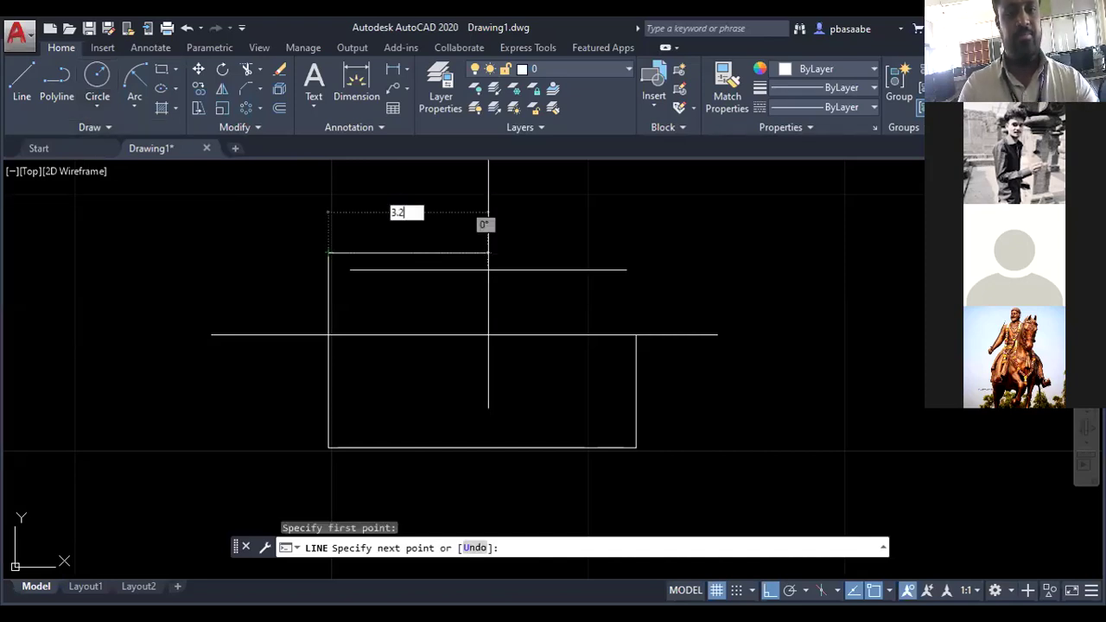
pyautogui.press('Return')
pyautogui.press('Escape')
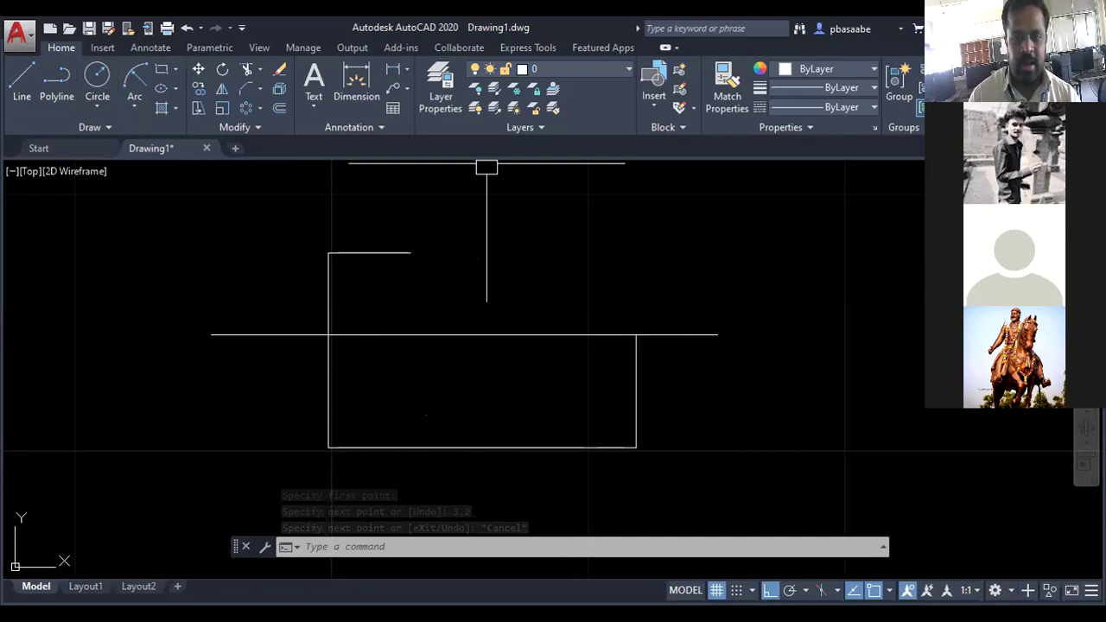
pyautogui.hotkey('alt', 'Tab')
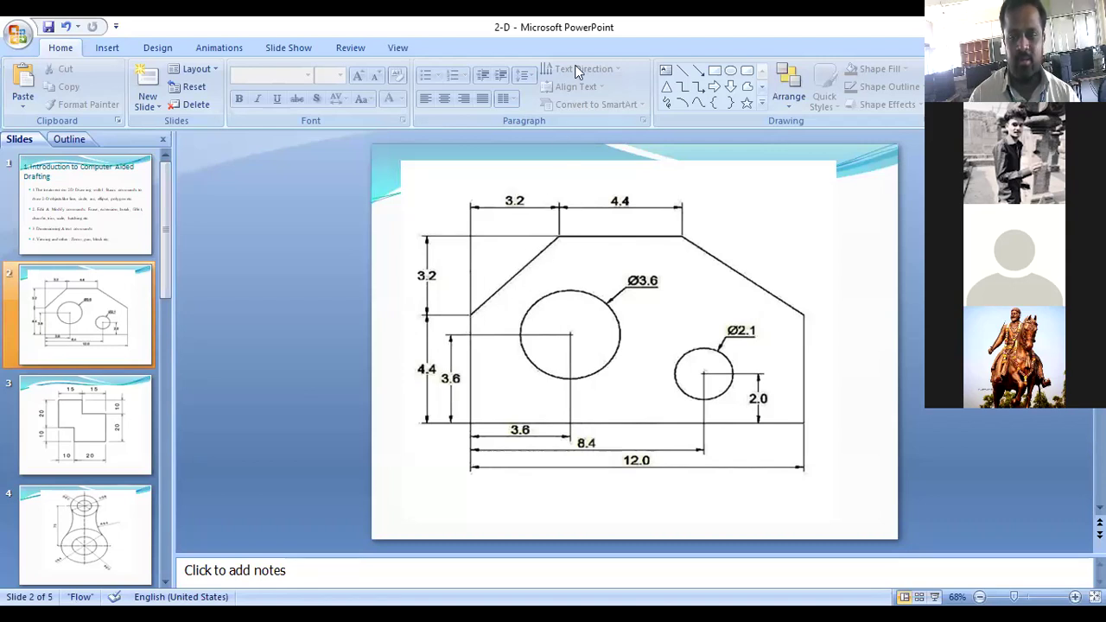
# Back in AutoCAD, start a new line with the L command
pyautogui.hotkey('alt', 'Tab')
pyautogui.write('l')
pyautogui.press('Return')
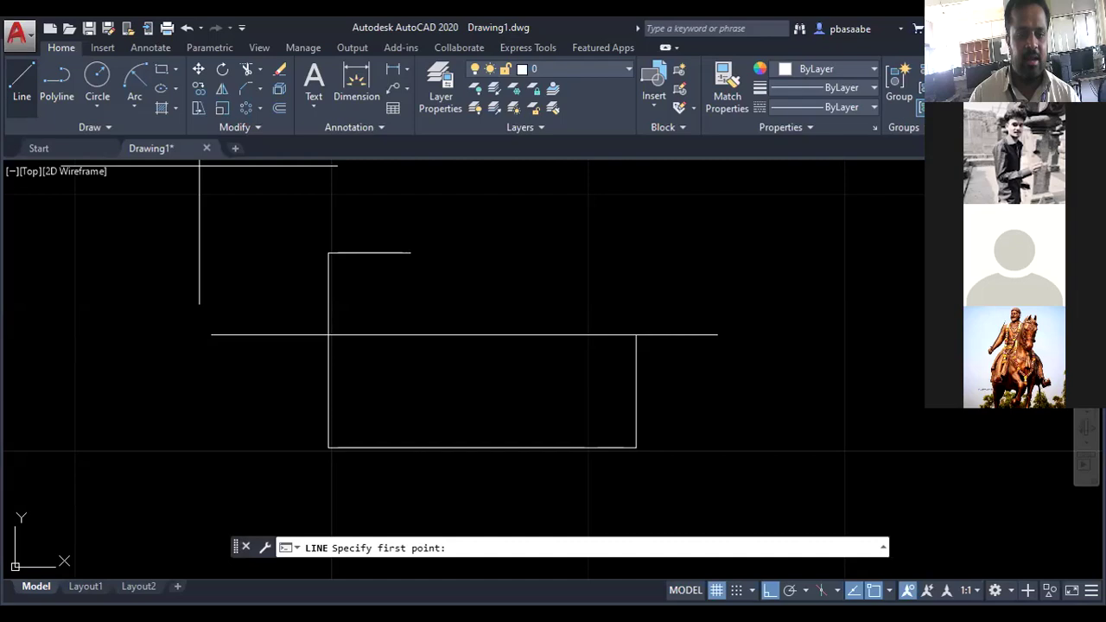
# With Ortho off, draw the slanted edge from the 3.2 line's end to the plate's left corner
pyautogui.click(410, 252)
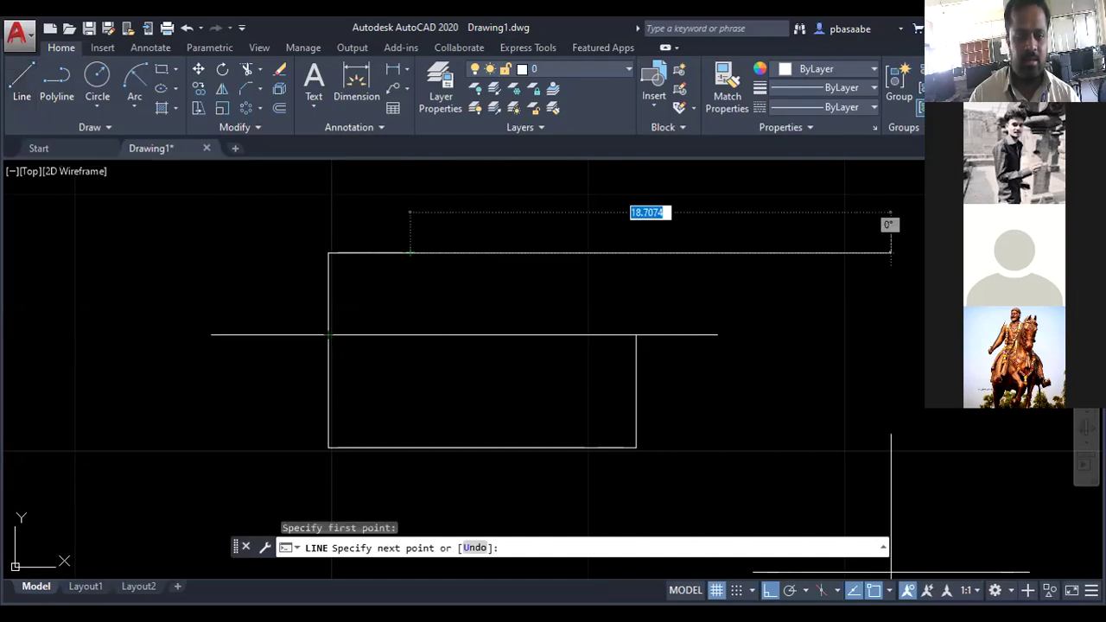
pyautogui.press('F8')
pyautogui.click(328, 334)
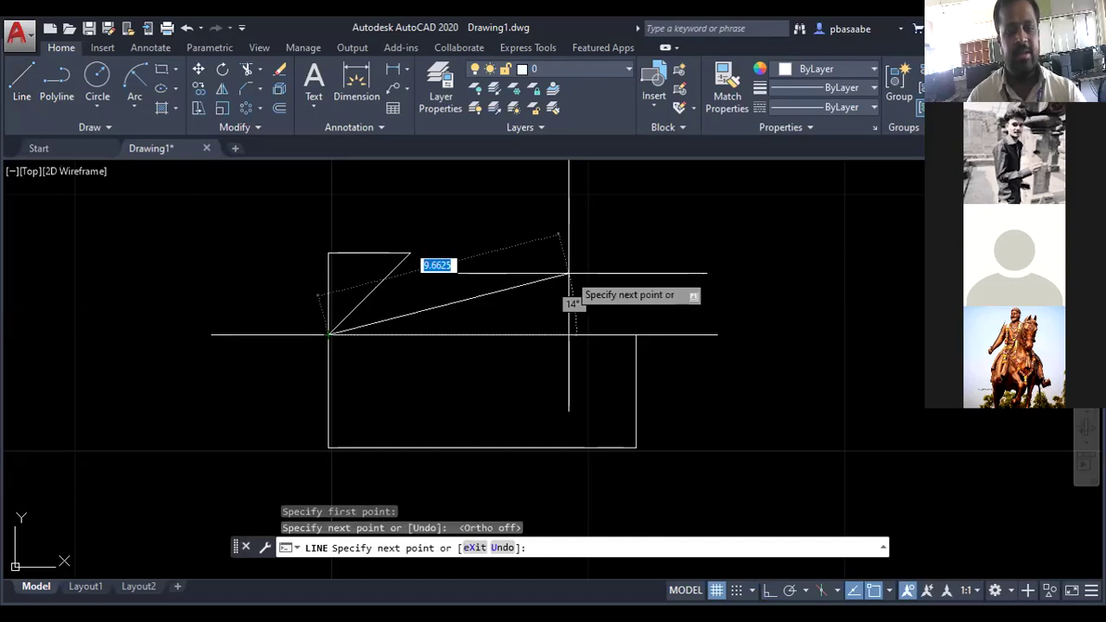
pyautogui.press('Escape')
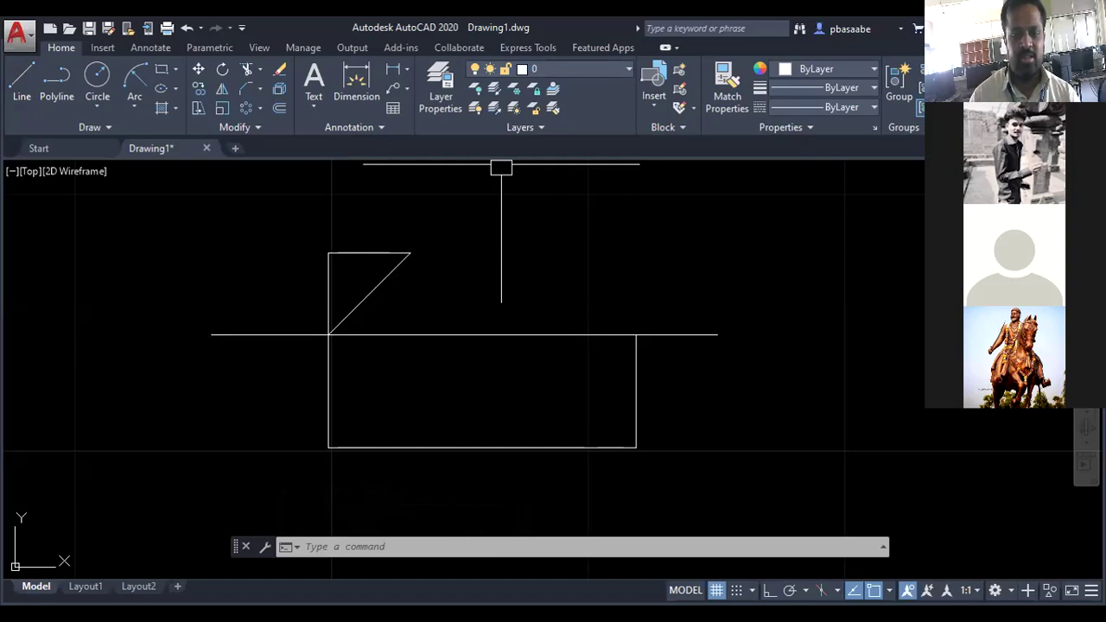
pyautogui.hotkey('alt', 'Tab')
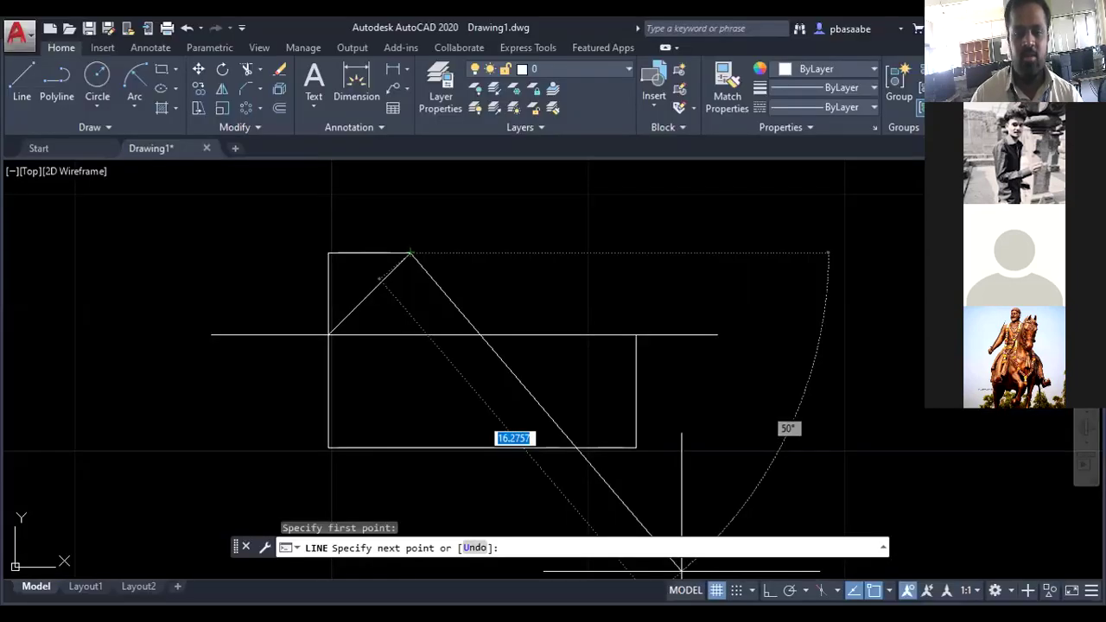
# With Ortho back on, draw the 4.4-unit top edge, checking the reference slide afterwards
pyautogui.press('F8')
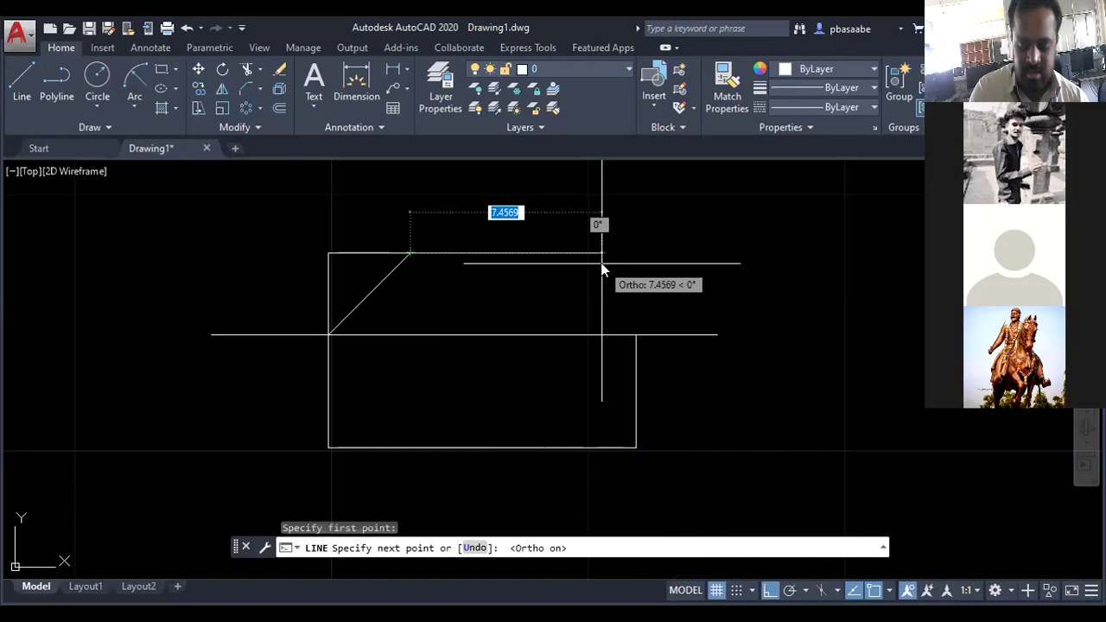
pyautogui.write('4')
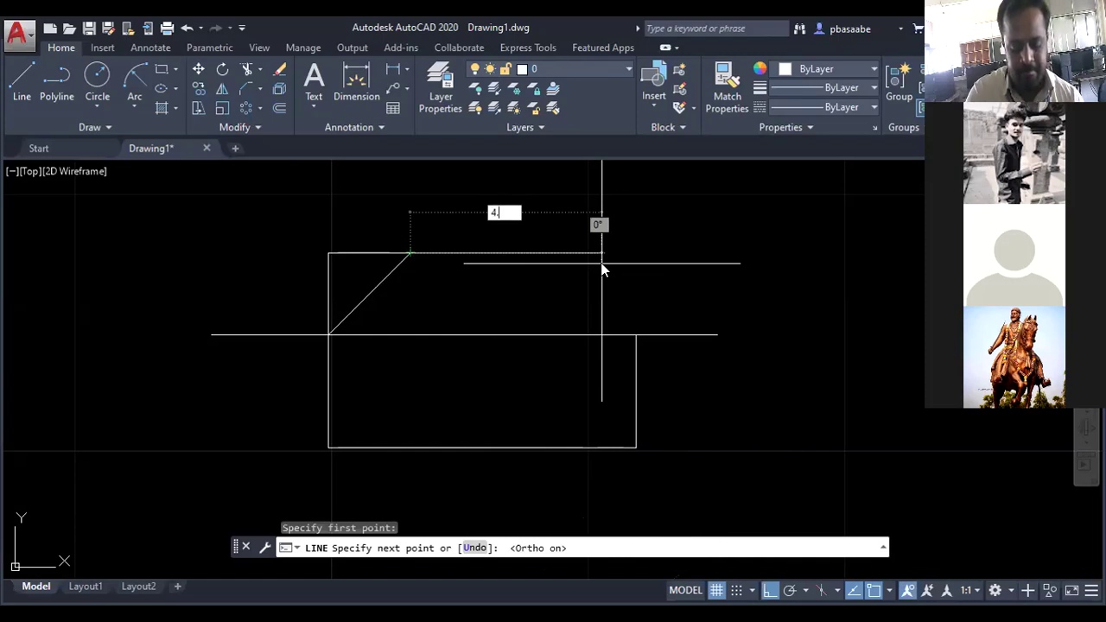
pyautogui.write('4')
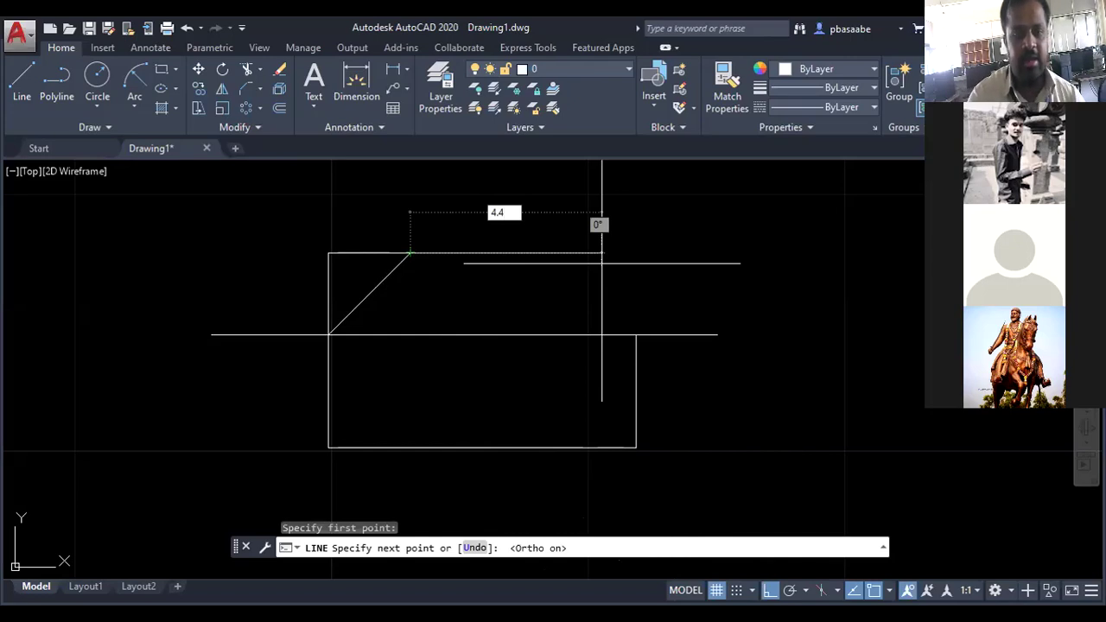
pyautogui.press('Return')
pyautogui.press('Escape')
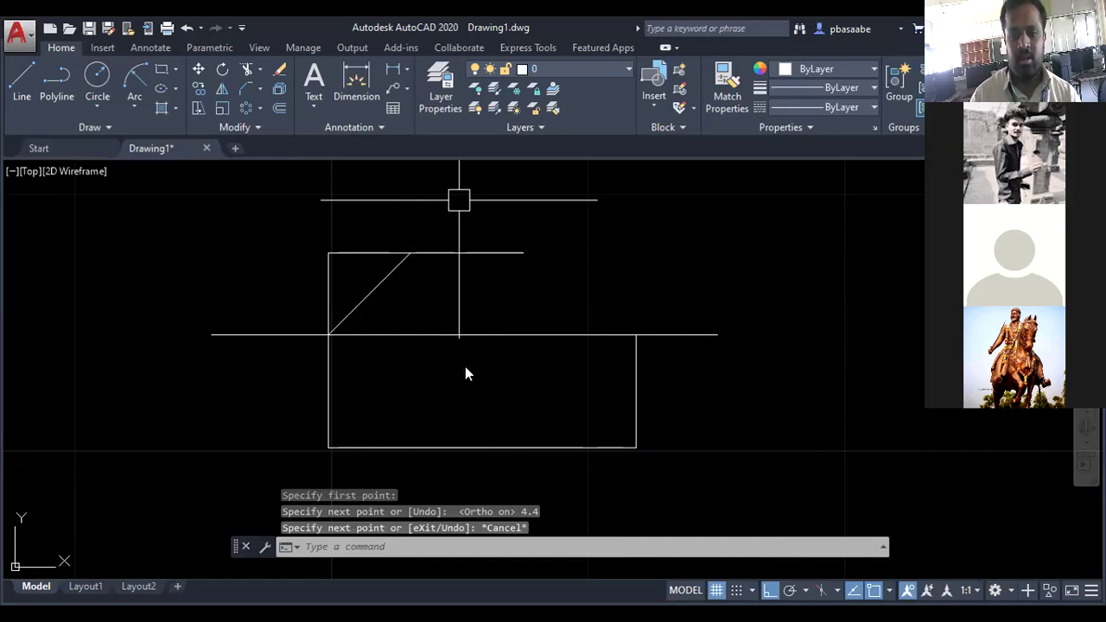
pyautogui.hotkey('alt', 'Tab')
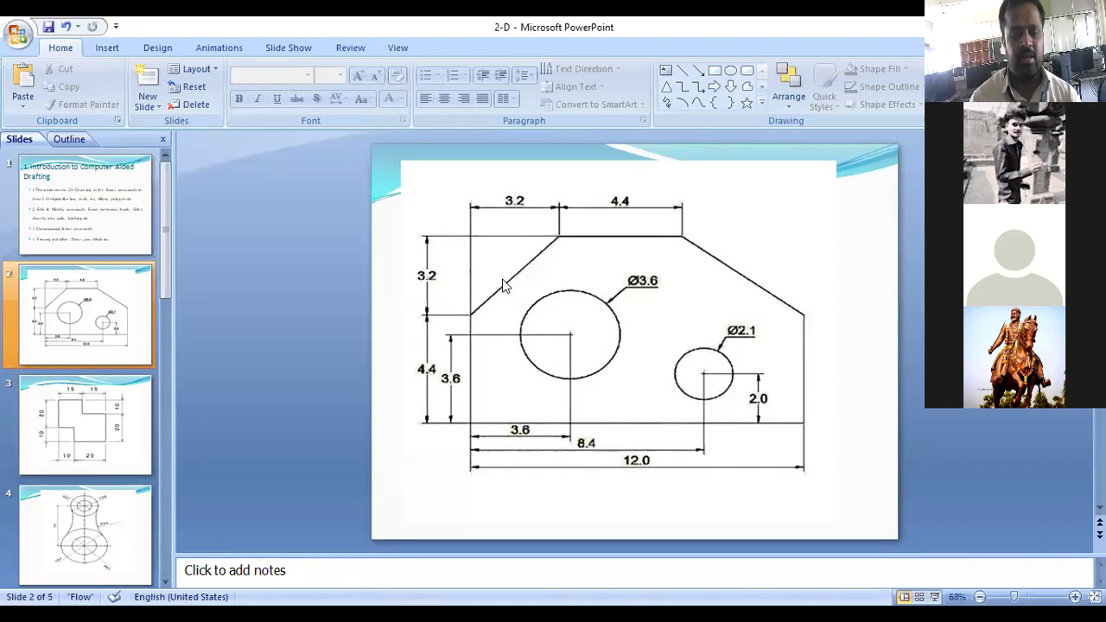
pyautogui.hotkey('alt', 'Tab')
pyautogui.press('Escape')
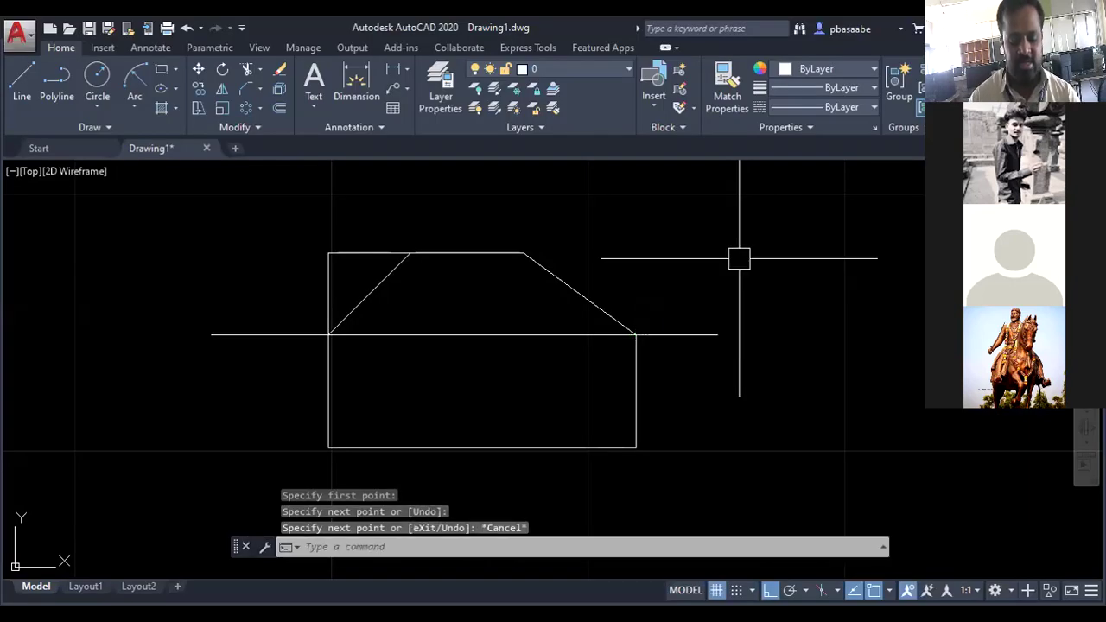
# Erase the two horizontal construction lines plus the short top-left and left vertical segments
pyautogui.click(699, 336)
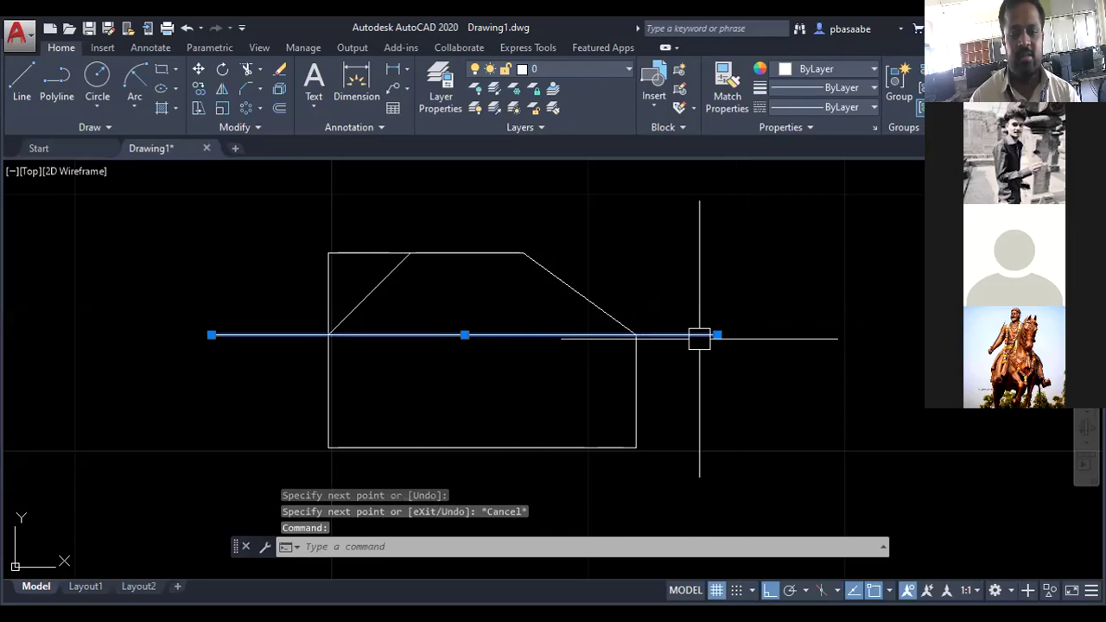
pyautogui.press('Delete')
pyautogui.click(454, 335)
pyautogui.press('Delete')
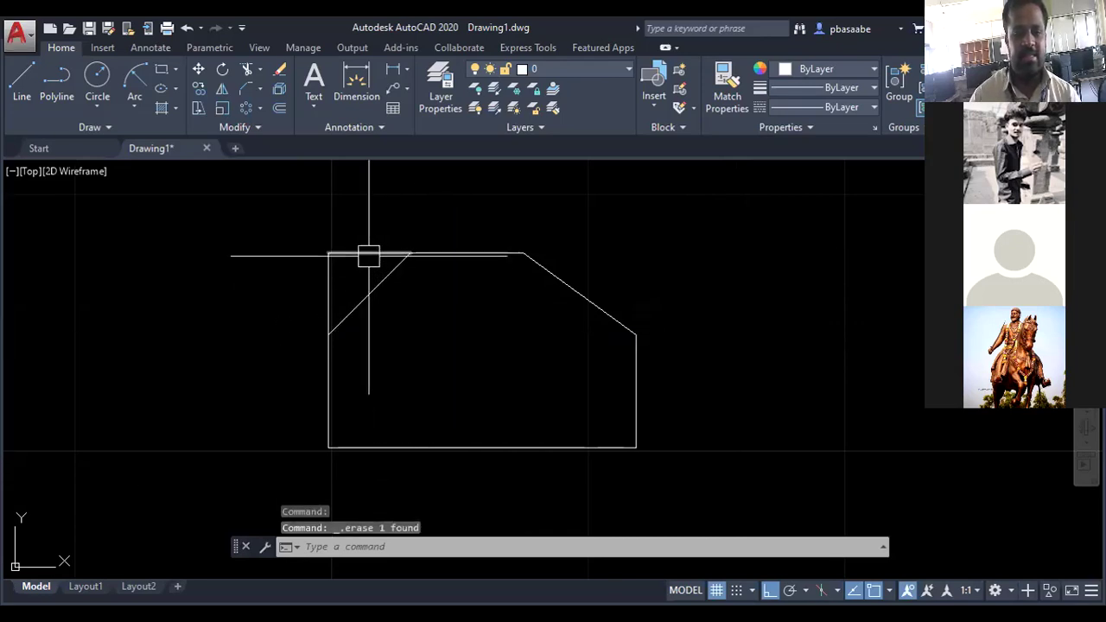
pyautogui.click(369, 255)
pyautogui.press('Delete')
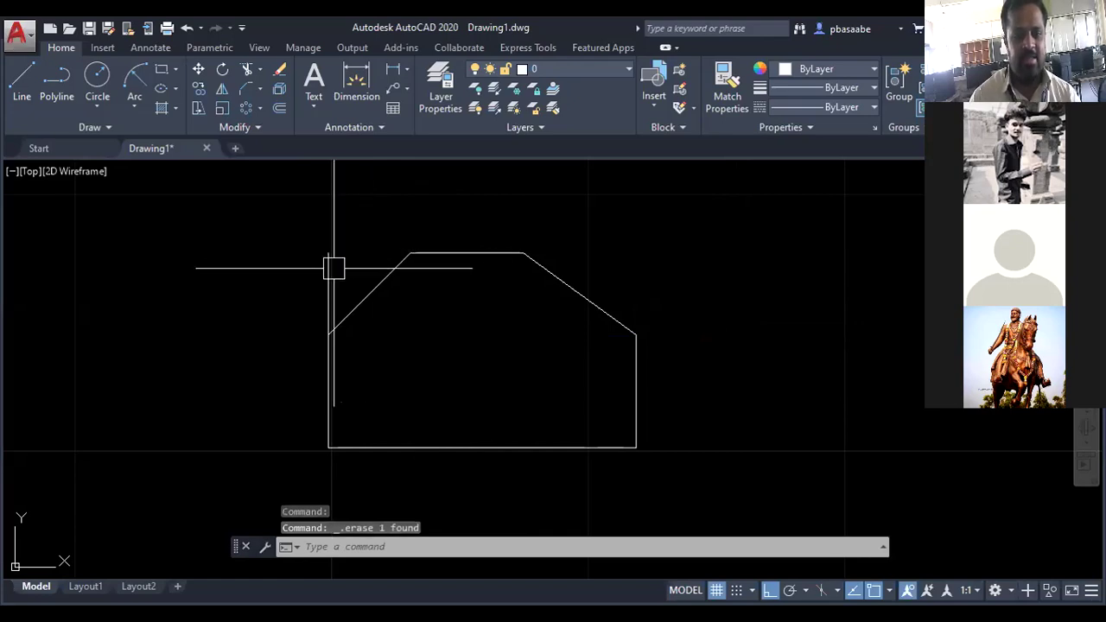
pyautogui.click(332, 270)
pyautogui.press('Delete')
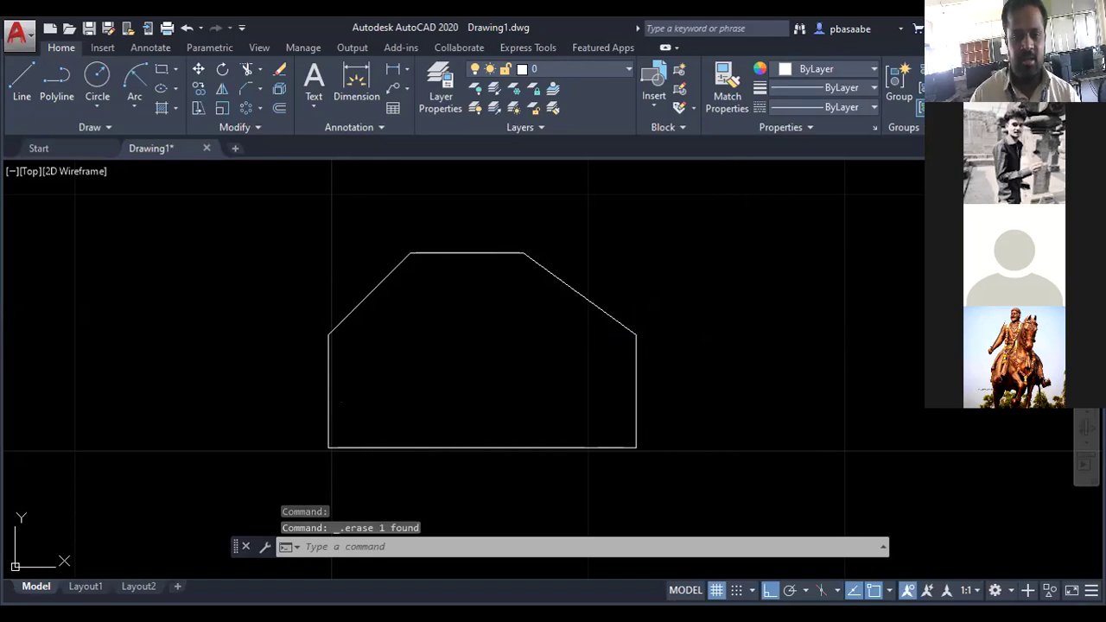
# Pan the view so the plate sits further left
pyautogui.write('p')
pyautogui.press('Return')
pyautogui.moveTo(602, 388); pyautogui.dragTo(538, 365)
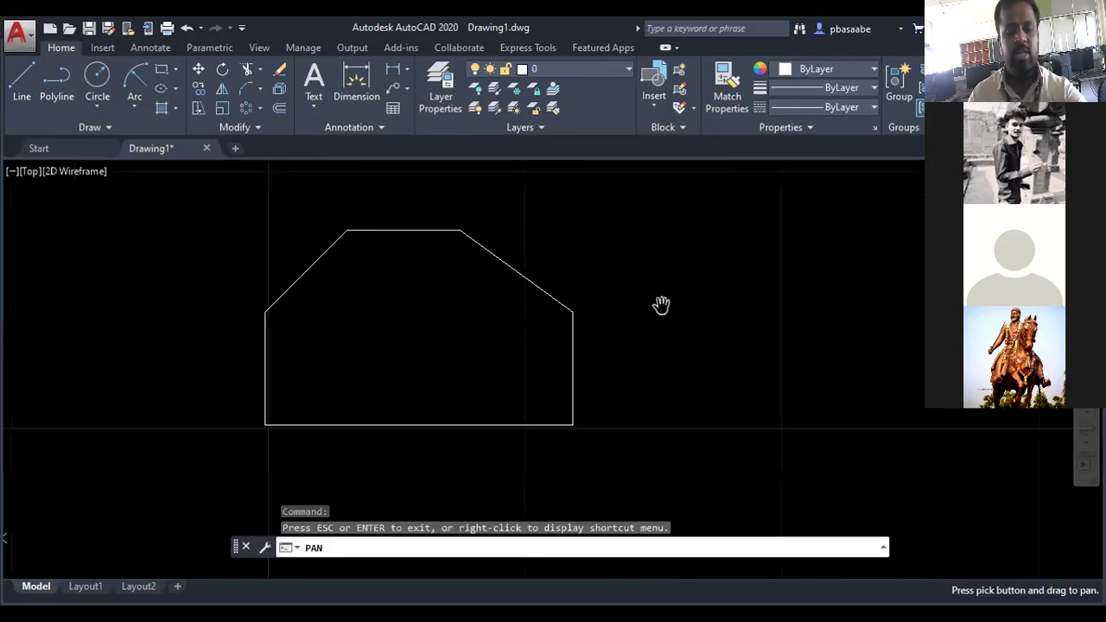
pyautogui.press('Escape')
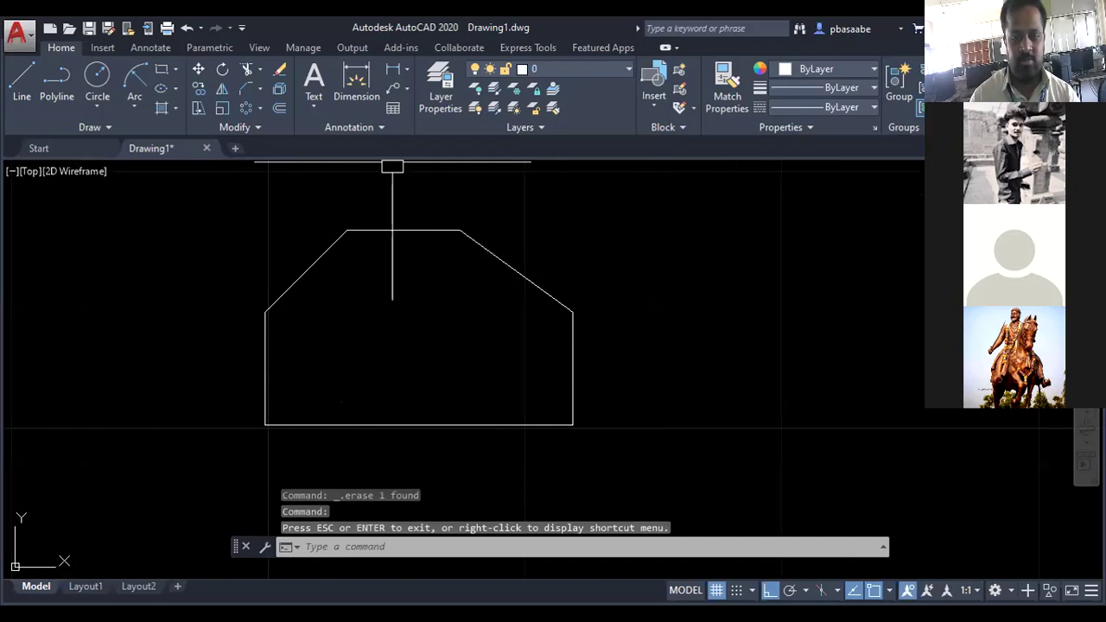
pyautogui.hotkey('alt', 'Tab')
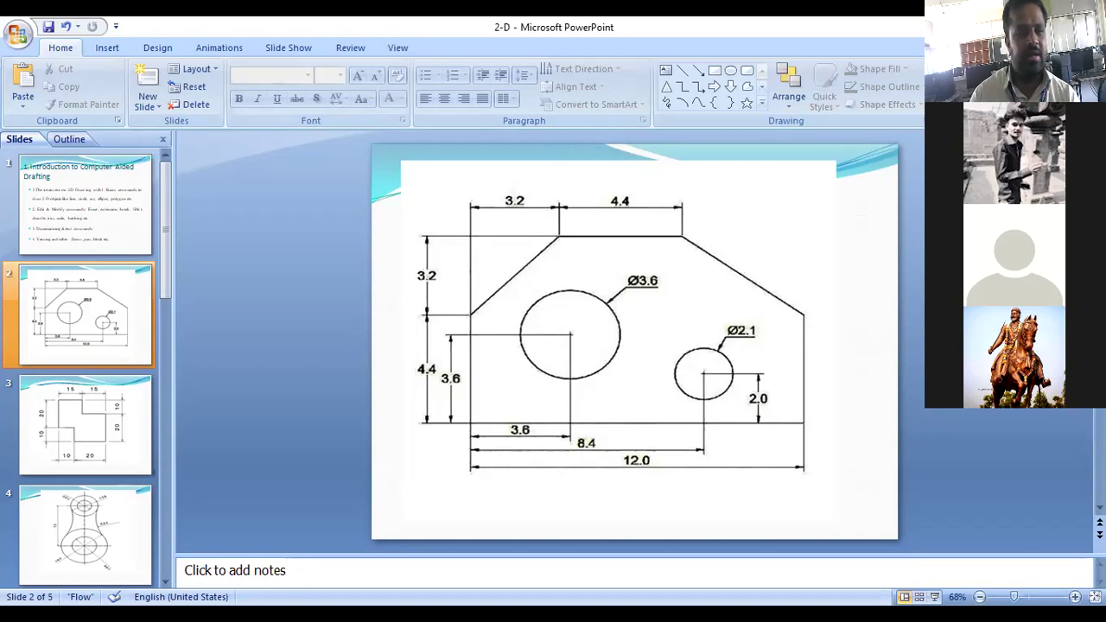
pyautogui.hotkey('alt', 'Tab')
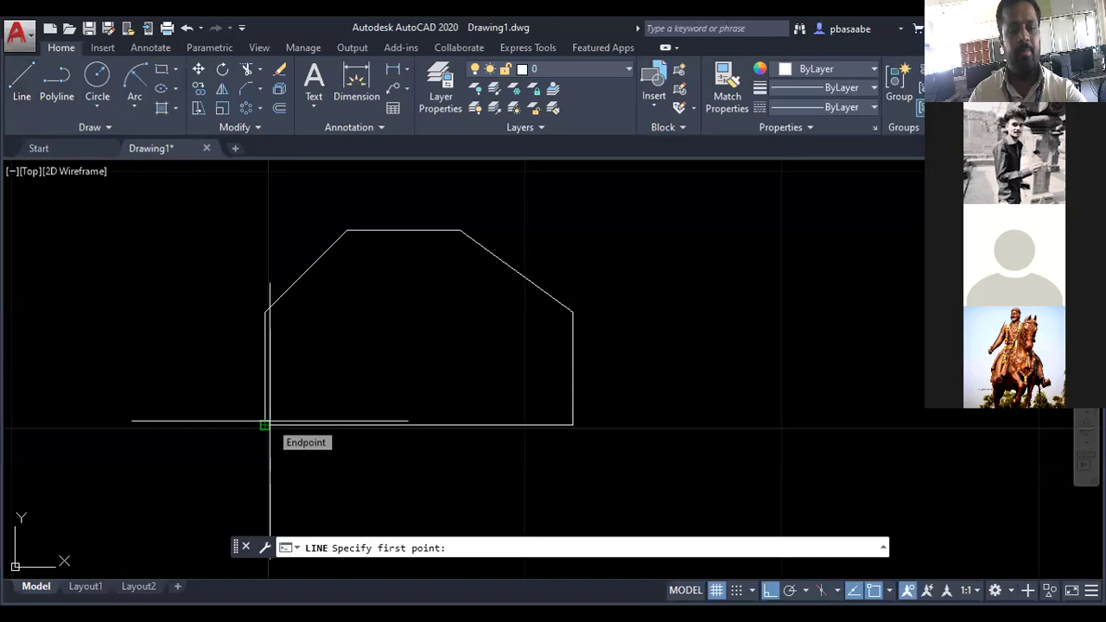
# Abandon the unfinished line, keeping the six-sided outline with its 12 base and 4.4 top
pyautogui.press('Escape')
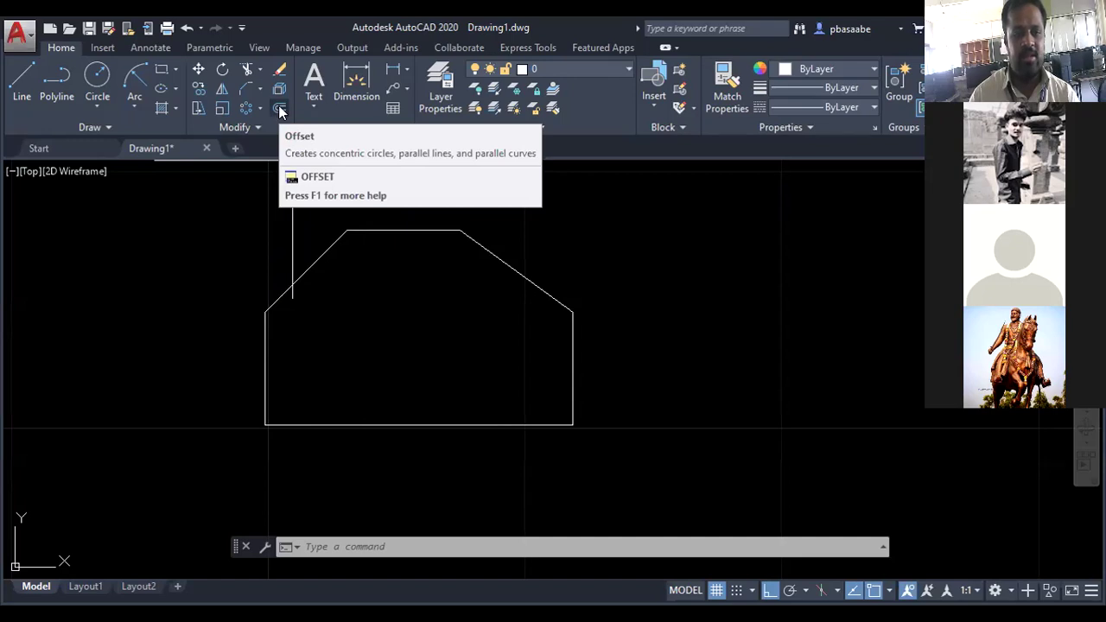
# Offset the plate's bottom edge 3.6 units inward
pyautogui.write('o')
pyautogui.press('space')
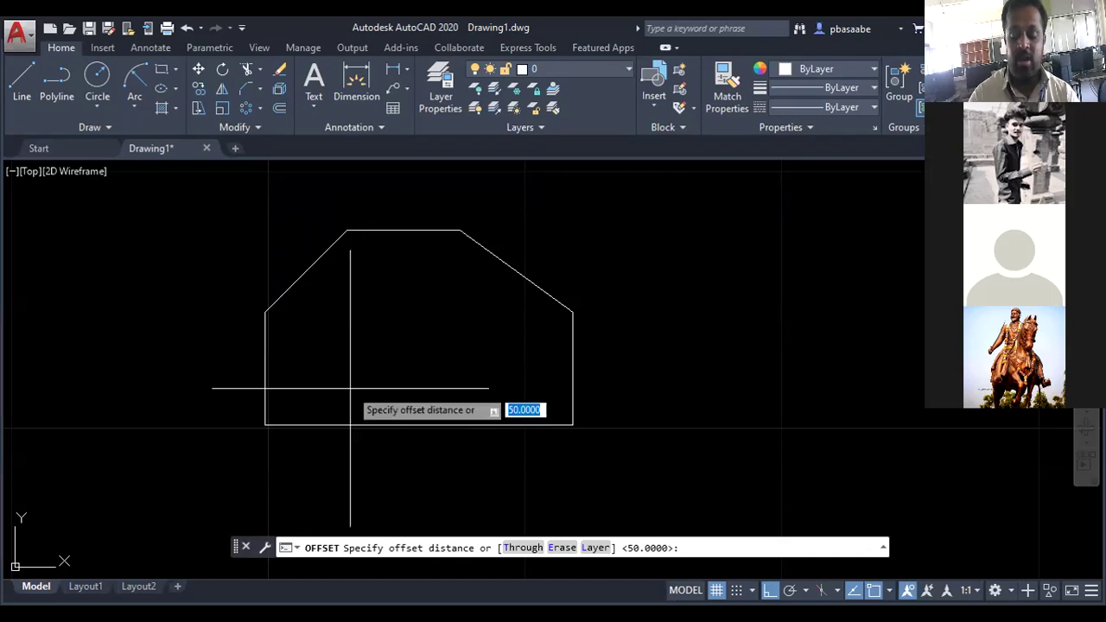
pyautogui.write('3.6')
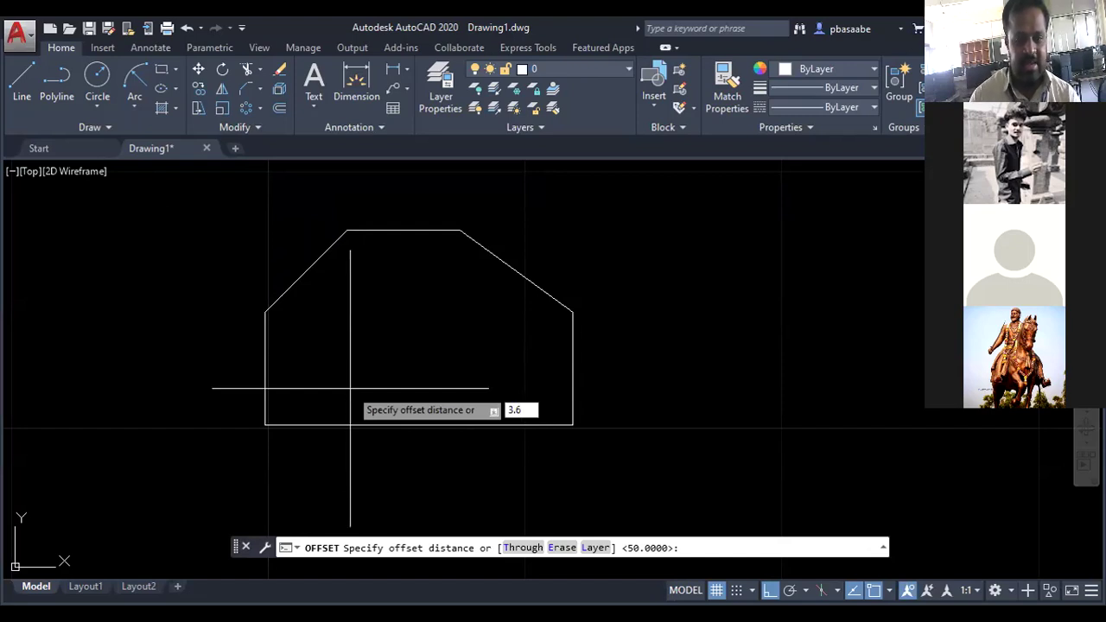
pyautogui.press('Return')
pyautogui.click(265, 371)
pyautogui.click(420, 363)
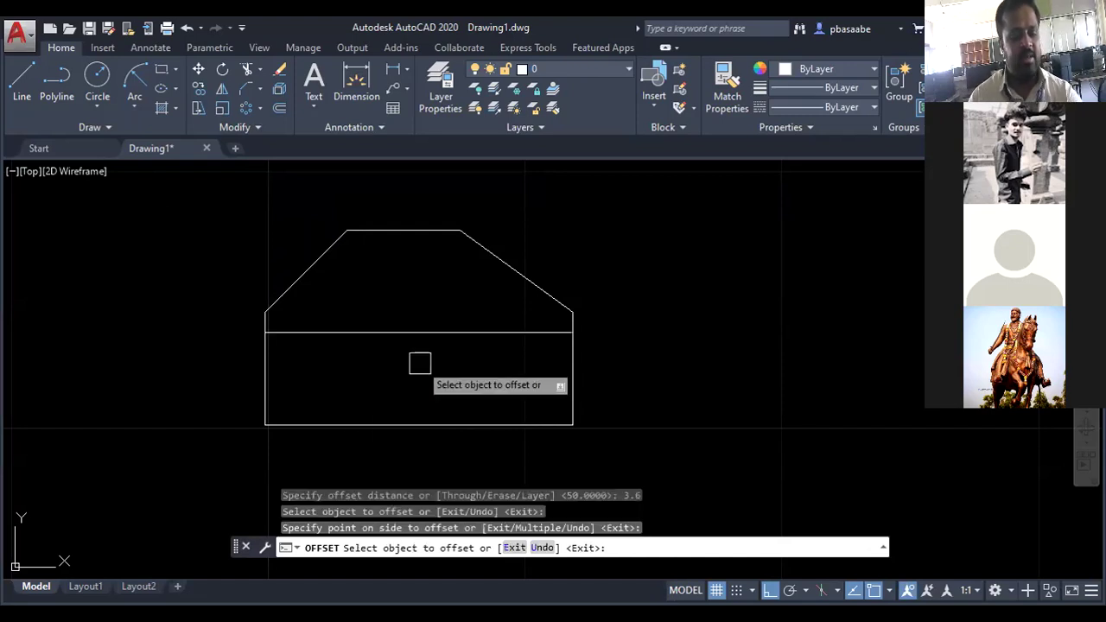
pyautogui.press('Escape')
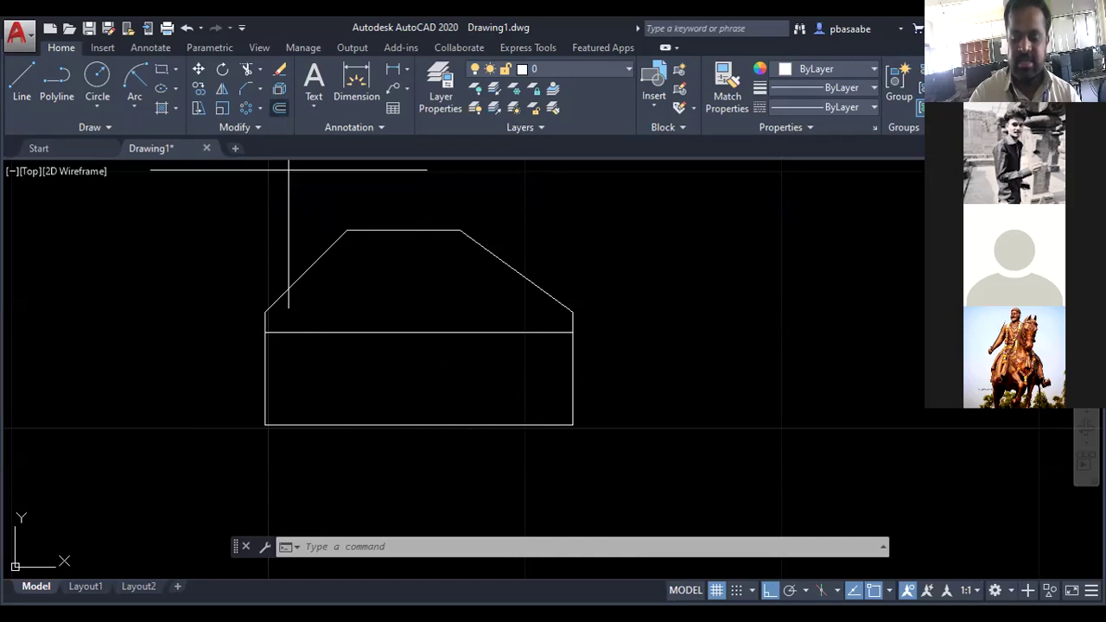
# Offset the plate's left edge 3.6 units inward
pyautogui.click(279, 107)
pyautogui.write('3.6')
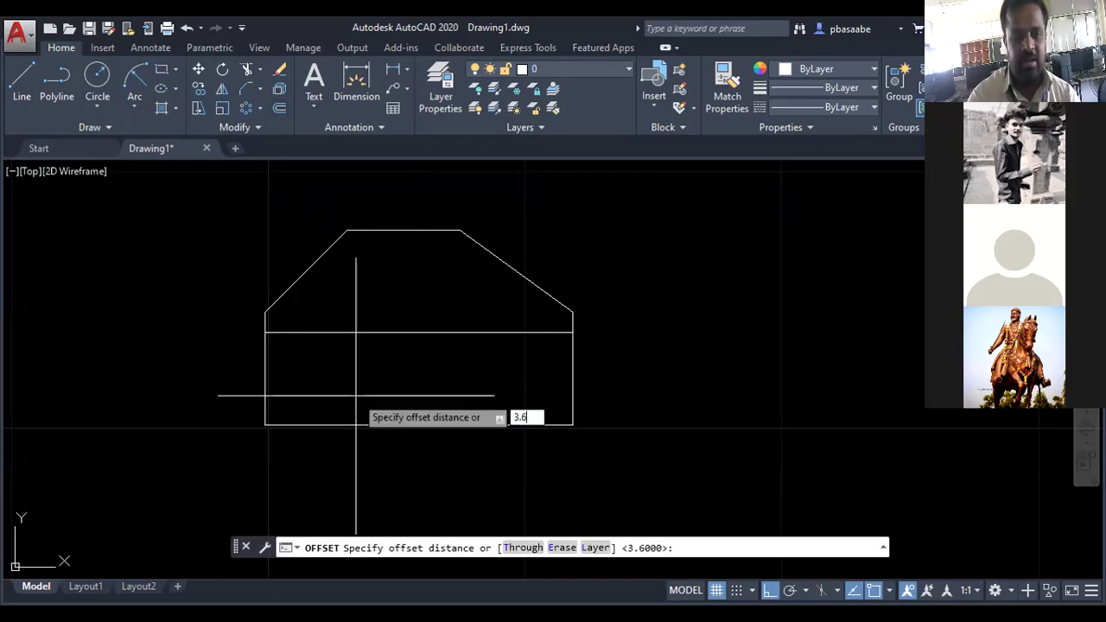
pyautogui.press('Return')
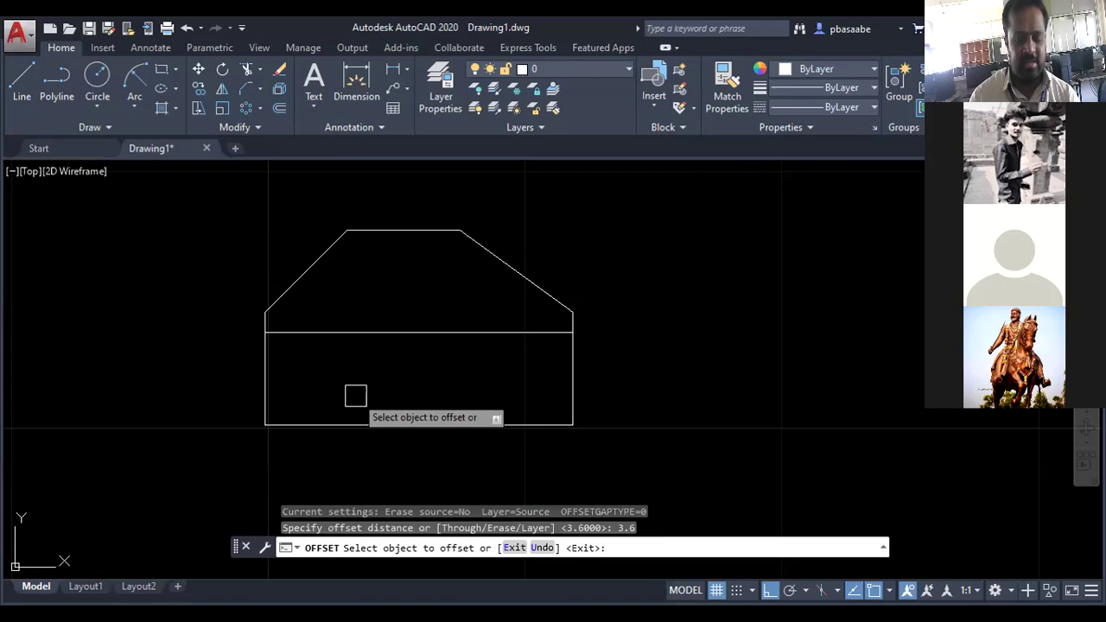
pyautogui.scroll(4, 359, 302)
pyautogui.click(117, 450)
pyautogui.click(371, 389)
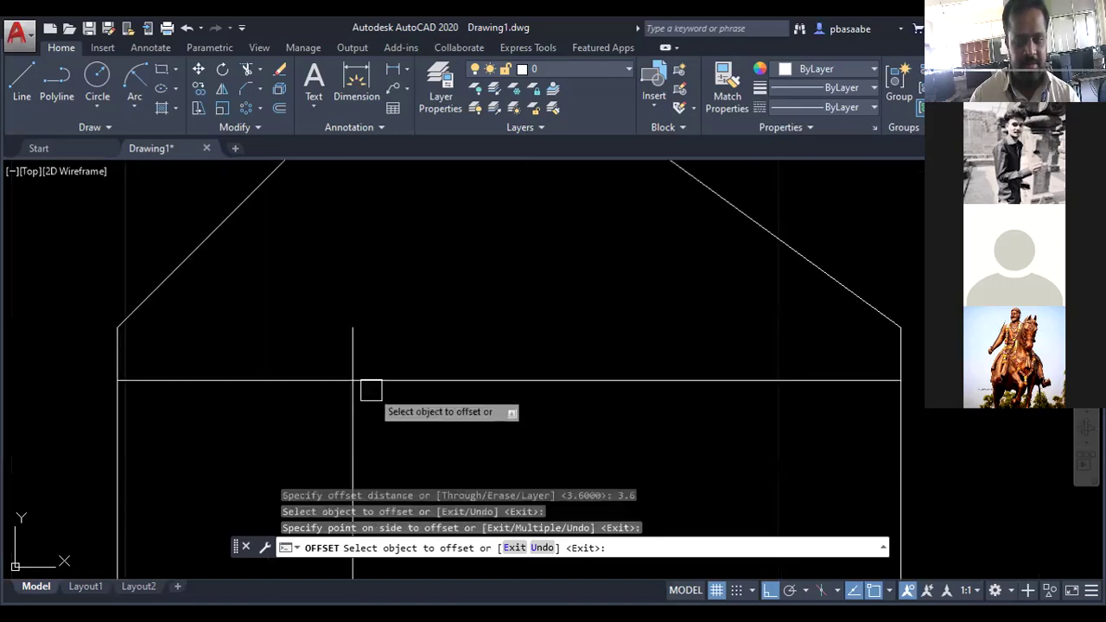
pyautogui.scroll(-2, 423, 358)
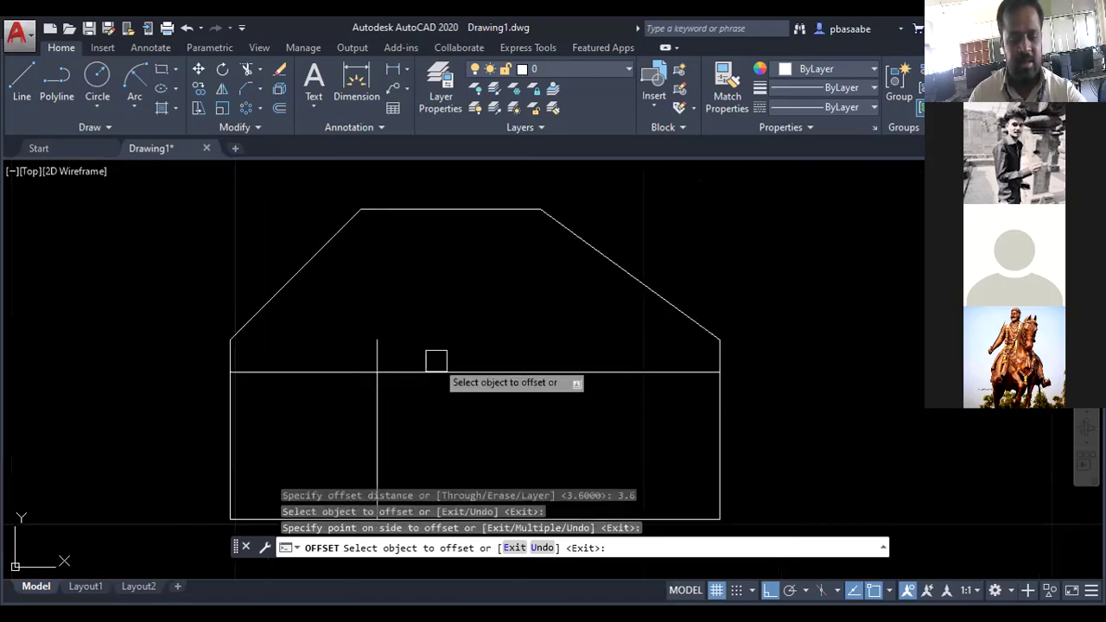
pyautogui.press('Escape')
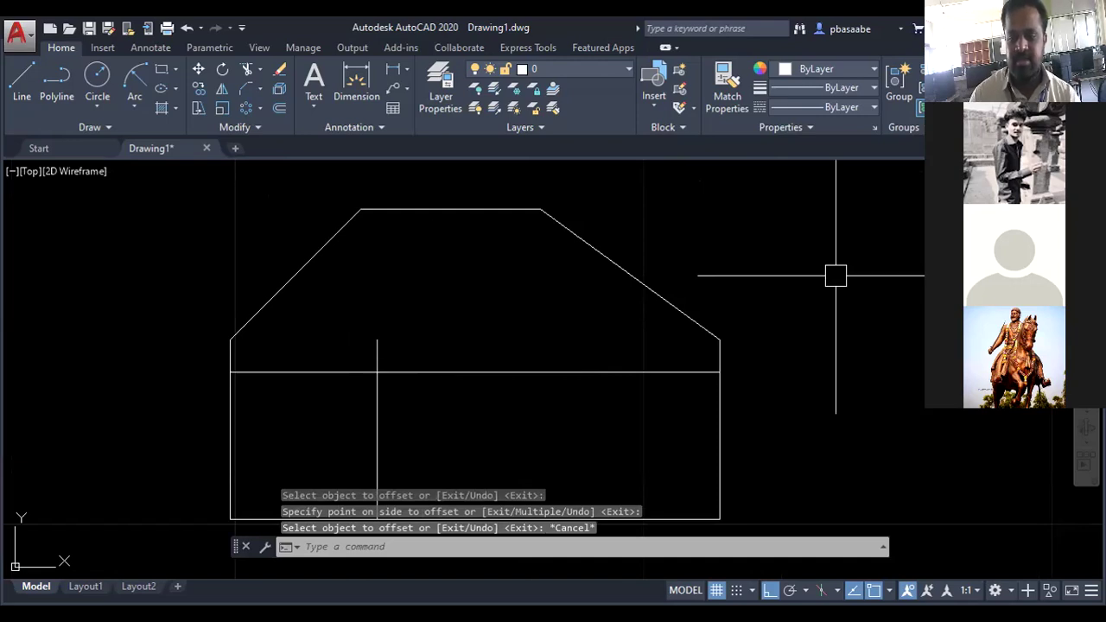
# Reframe the view around the plate, then review the Ø3.6 hole position on the reference slide
pyautogui.moveTo(438, 399); pyautogui.dragTo(429, 352, button='middle')
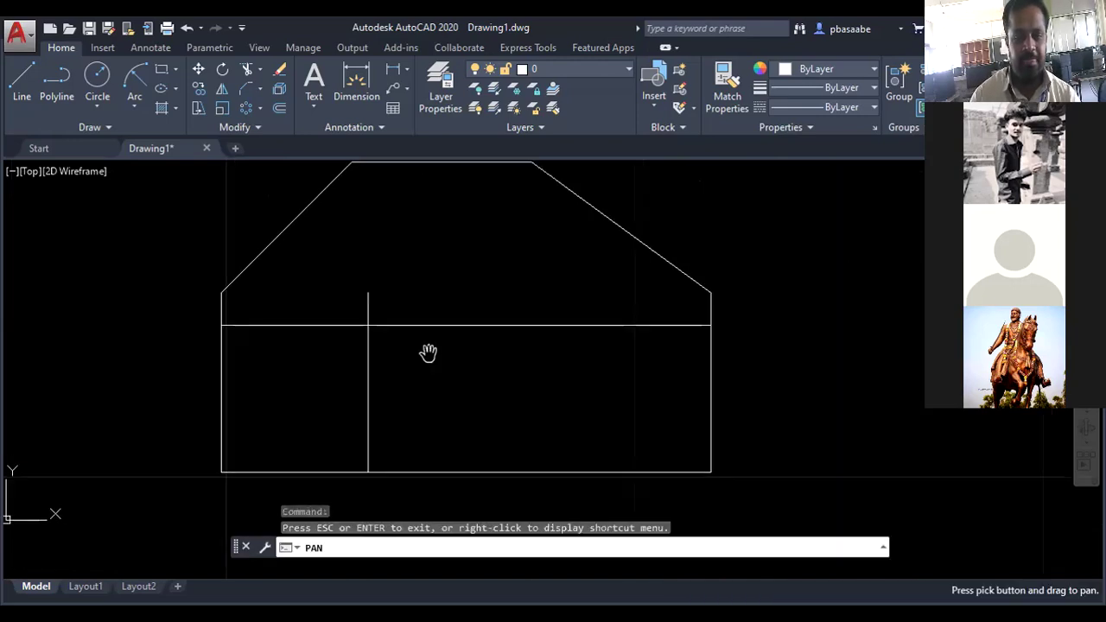
pyautogui.scroll(-2, 429, 352)
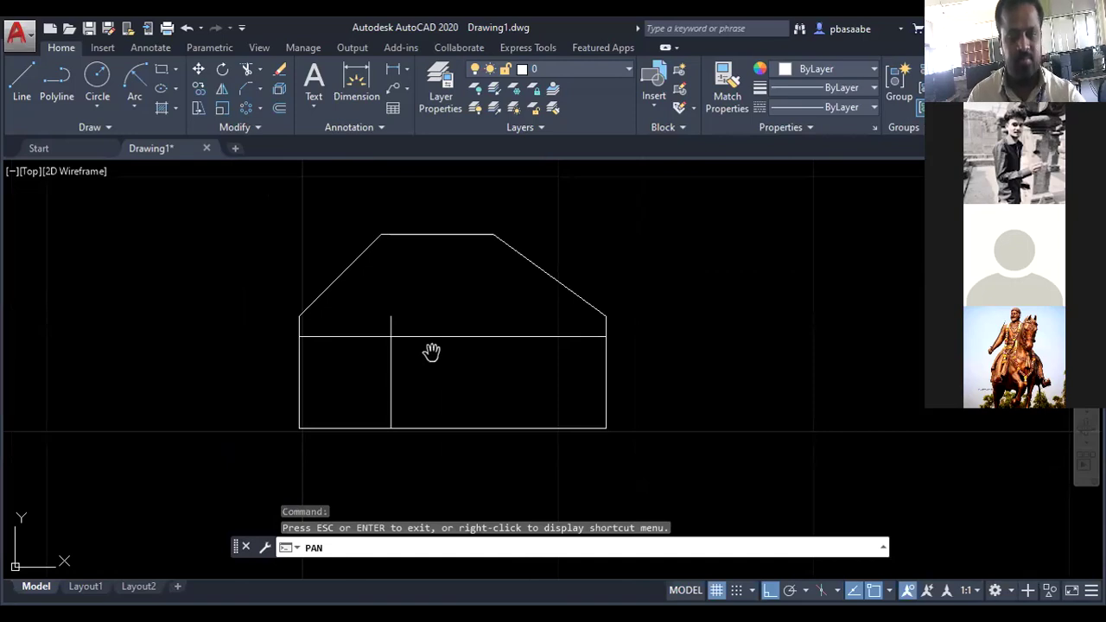
pyautogui.press('Escape')
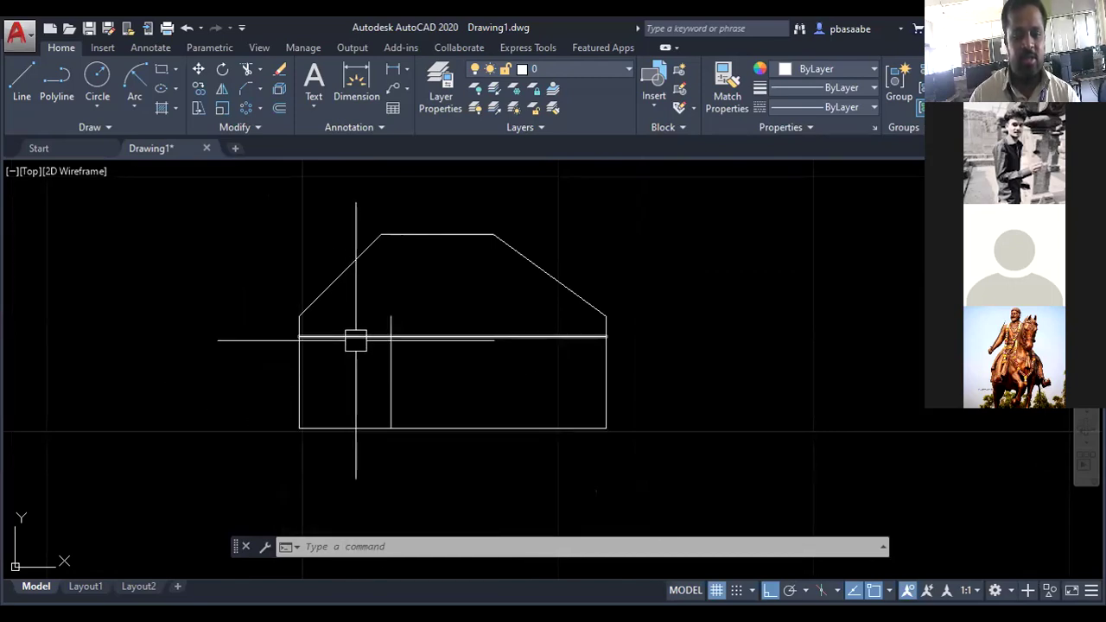
pyautogui.scroll(2, 384, 330)
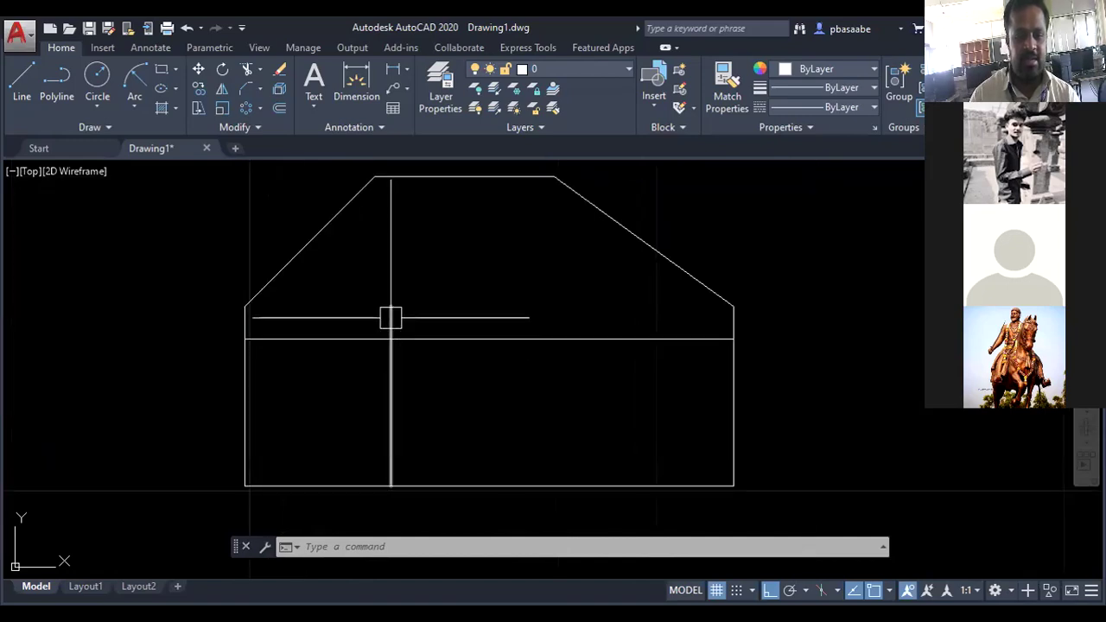
pyautogui.scroll(3, 381, 363)
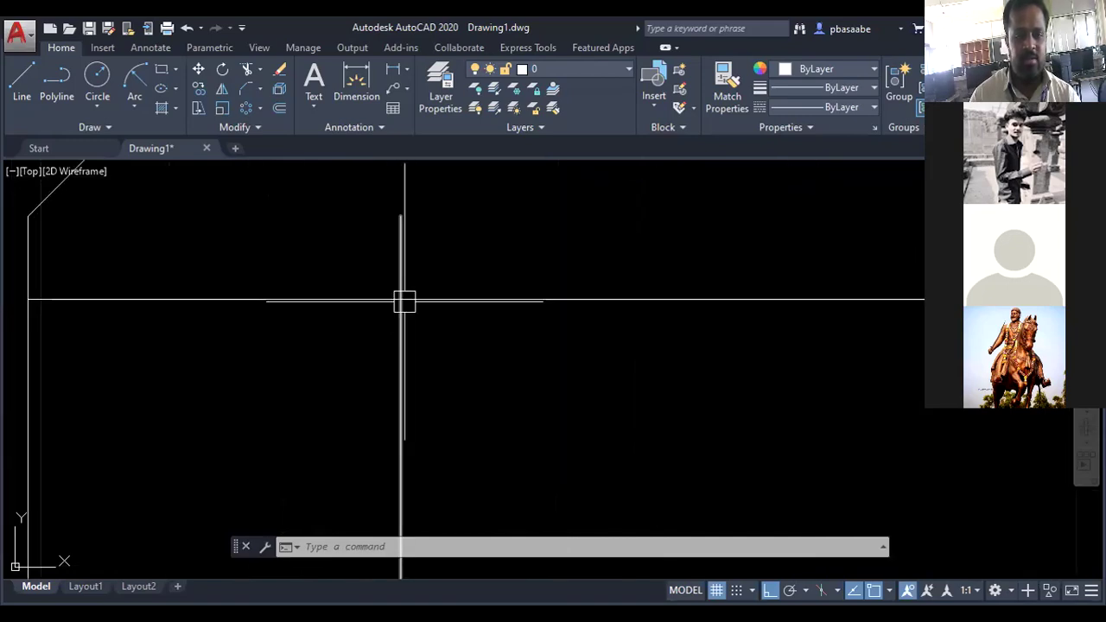
pyautogui.scroll(-3, 407, 302)
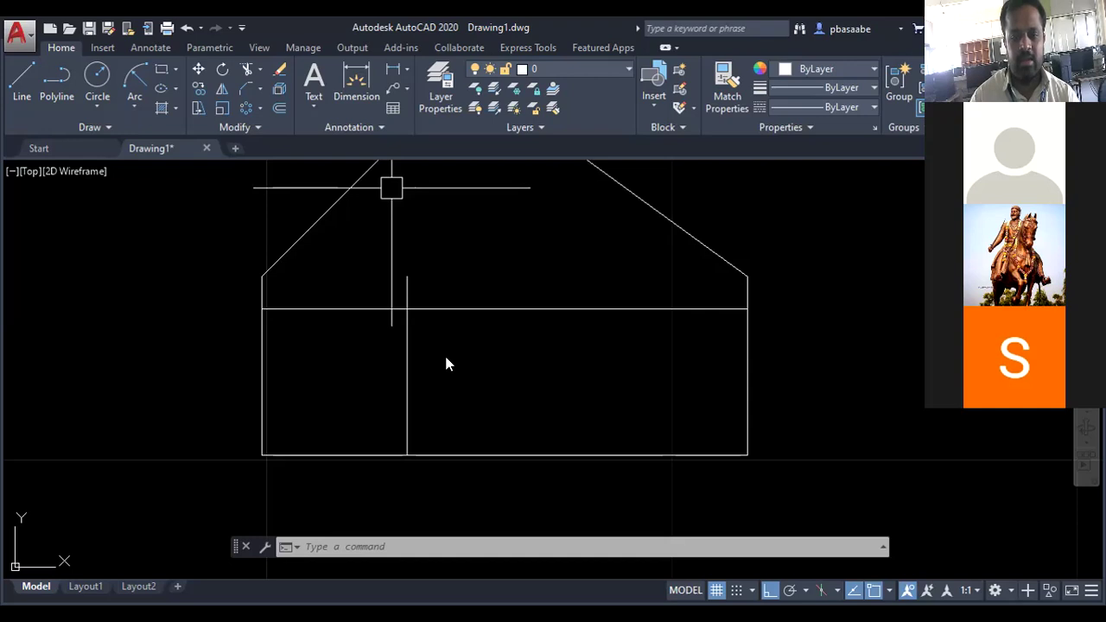
pyautogui.hotkey('alt', 'Tab')
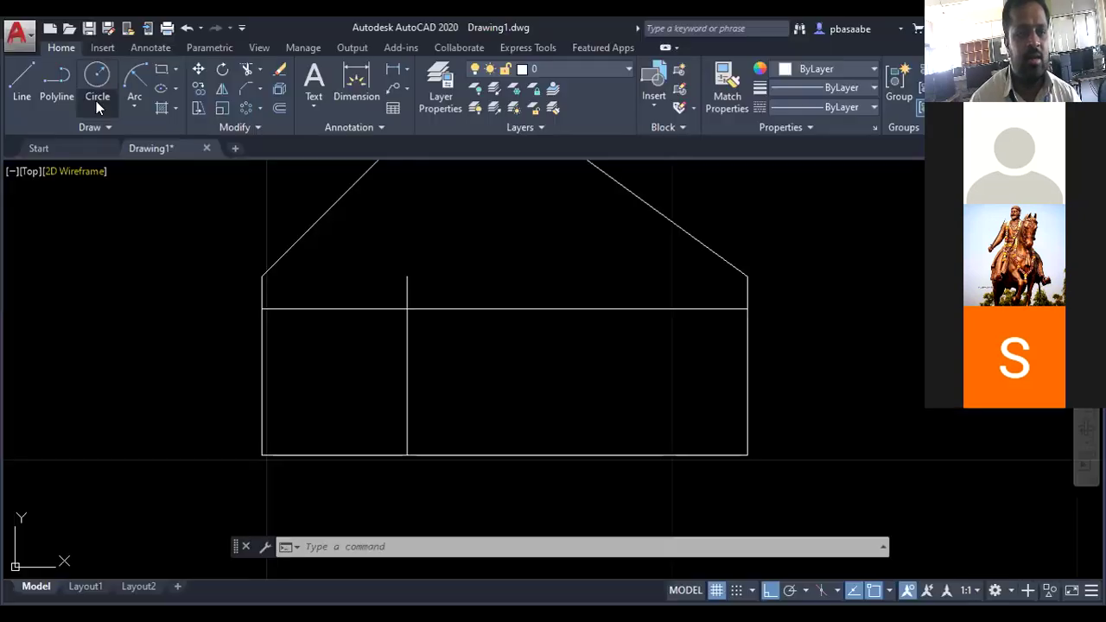
# Draw a Center, Diameter circle of 3.6 at the crossing of the two offset construction lines
pyautogui.click(97, 106)
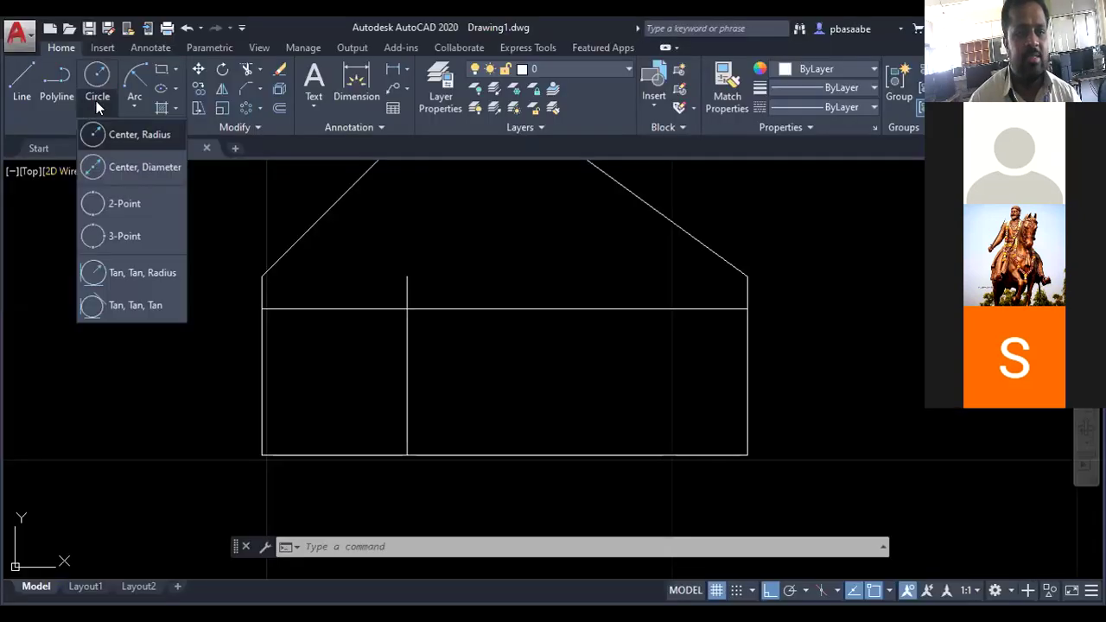
pyautogui.click(139, 167)
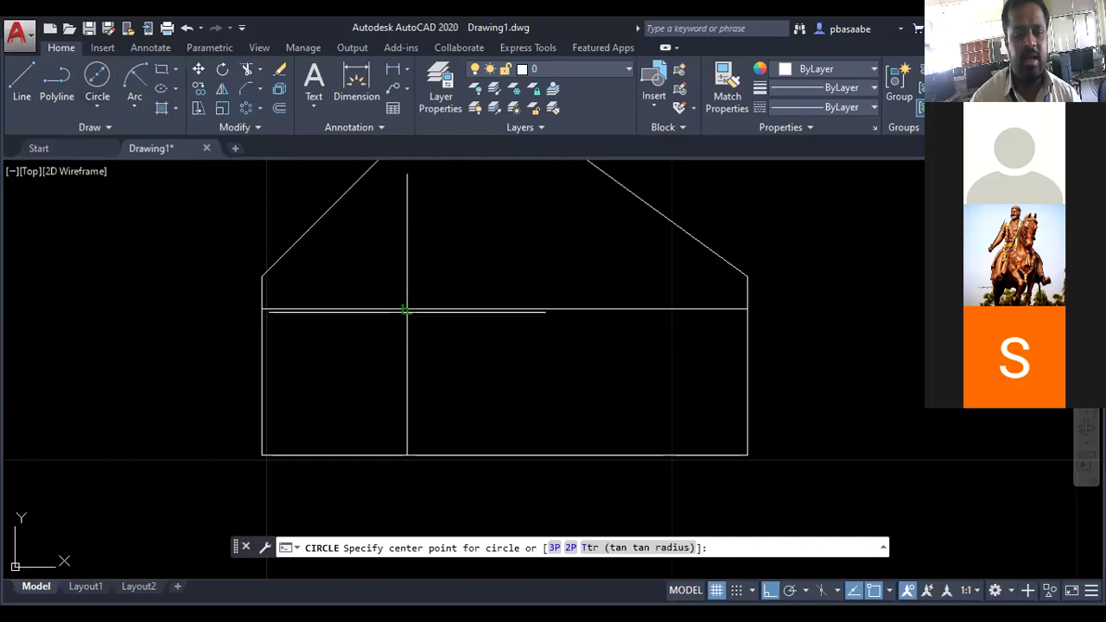
pyautogui.click(405, 309)
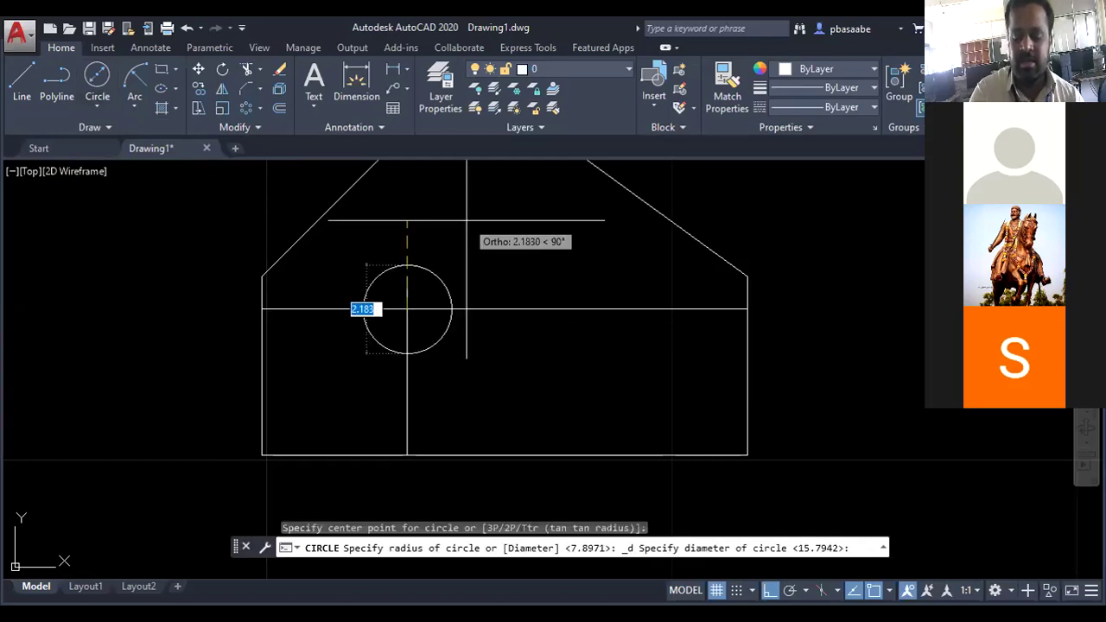
pyautogui.write('3.')
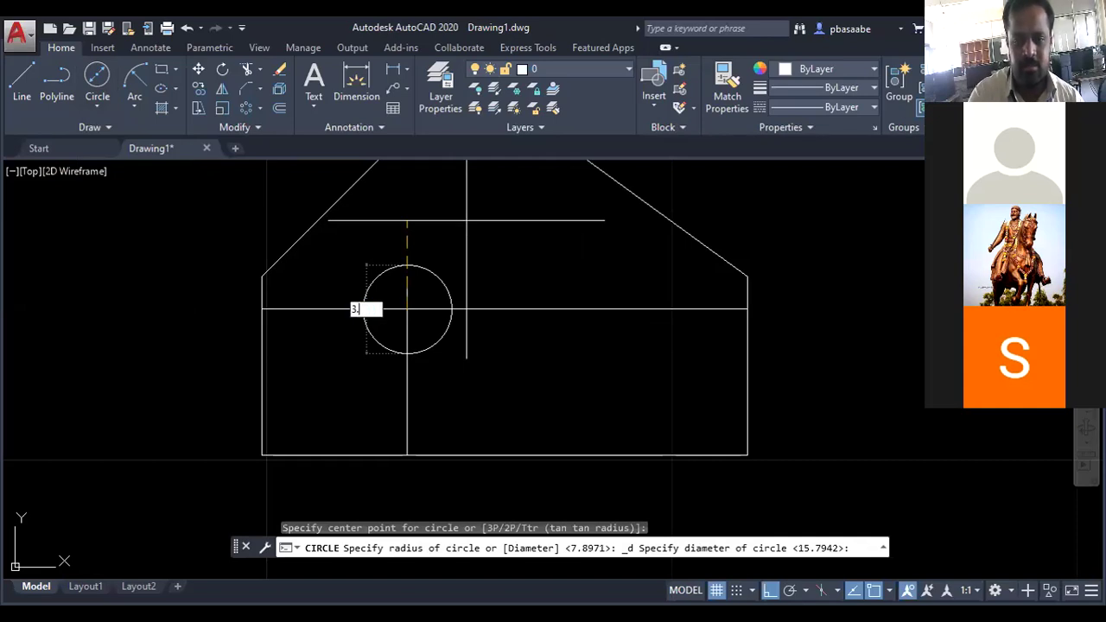
pyautogui.write('6')
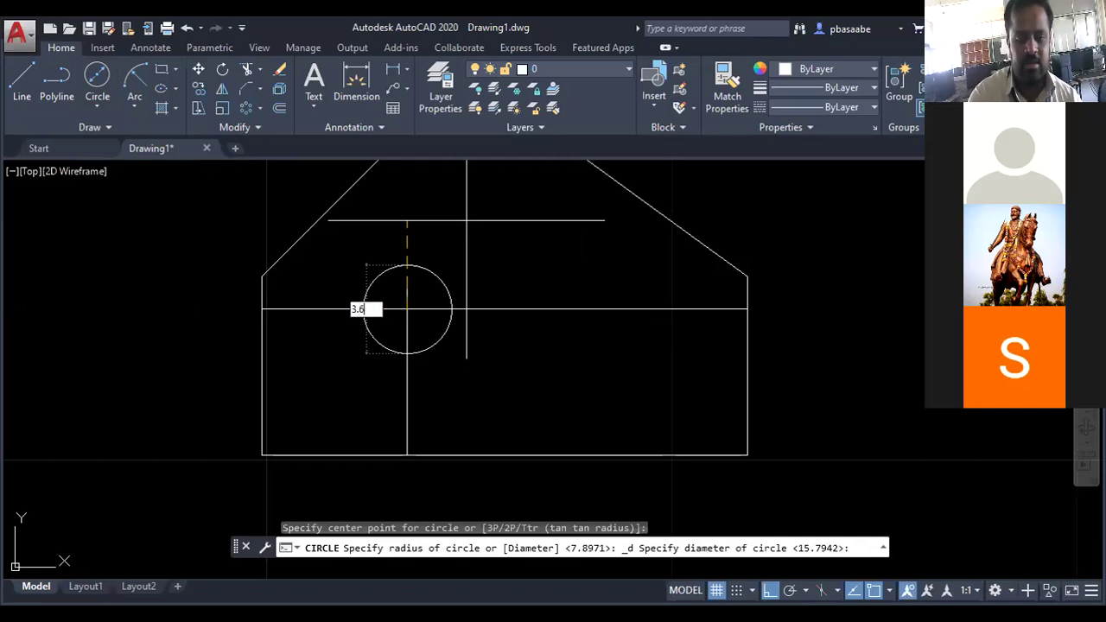
pyautogui.press('Return')
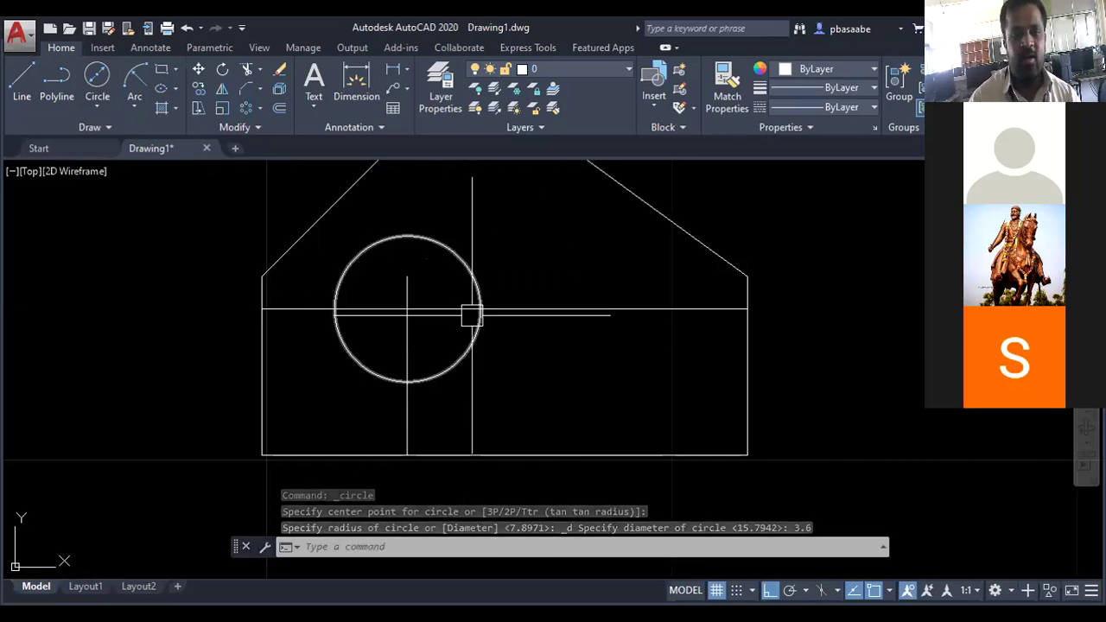
# Zoom and pan to frame the whole plate, then switch to the PowerPoint reference slide
pyautogui.scroll(-2, 469, 314)
pyautogui.scroll(2, 468, 304)
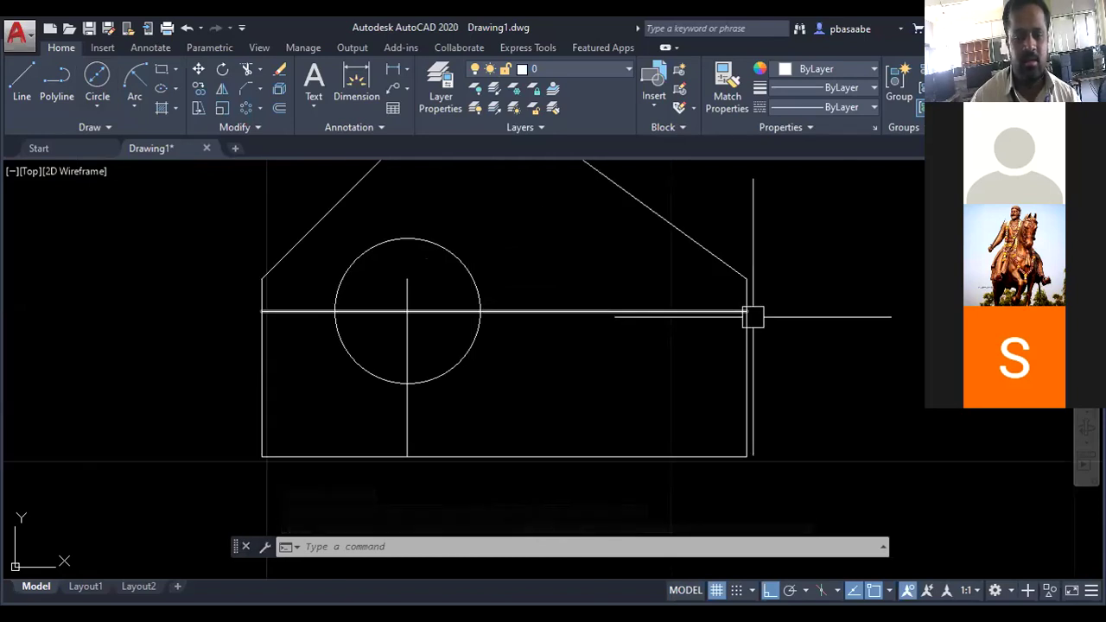
pyautogui.press('p')
pyautogui.press('Return')
pyautogui.moveTo(435, 292); pyautogui.dragTo(365, 328)
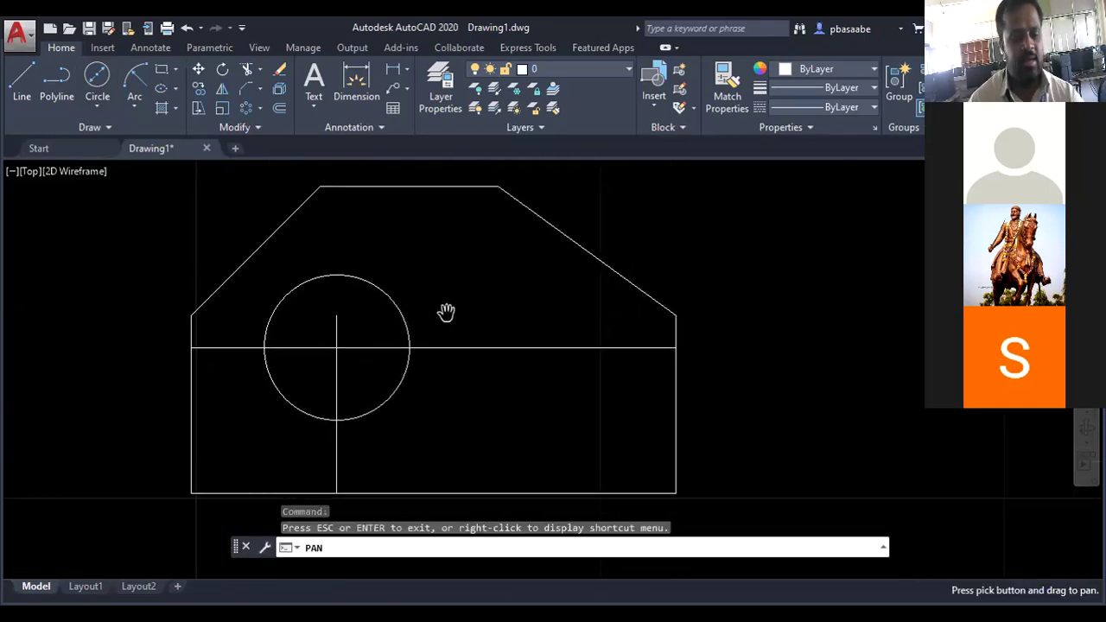
pyautogui.press('Escape')
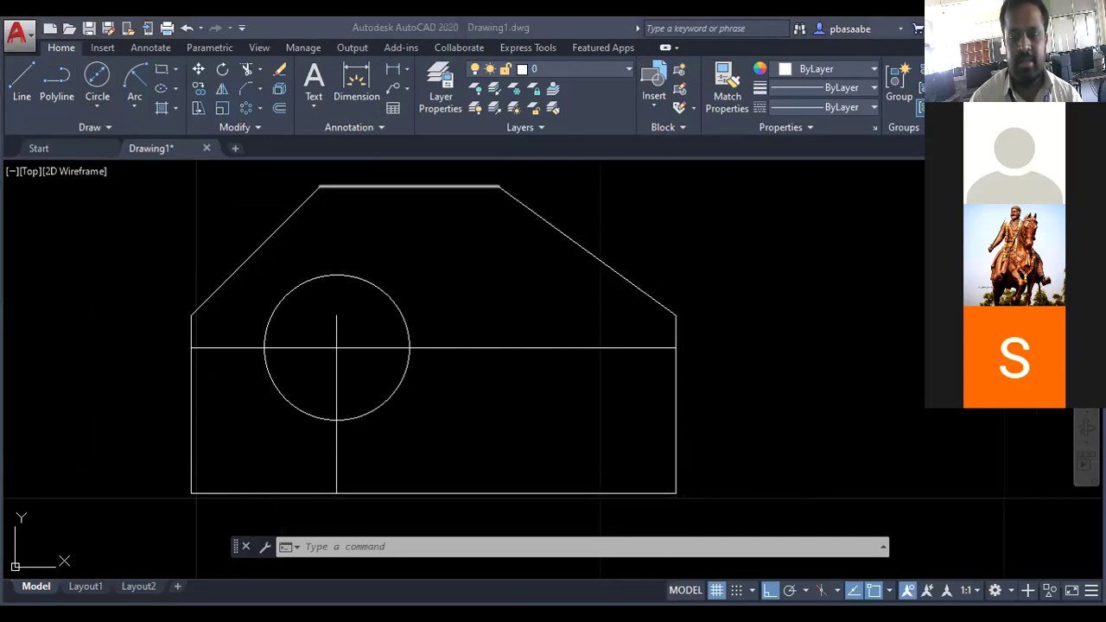
pyautogui.hotkey('alt', 'Tab')
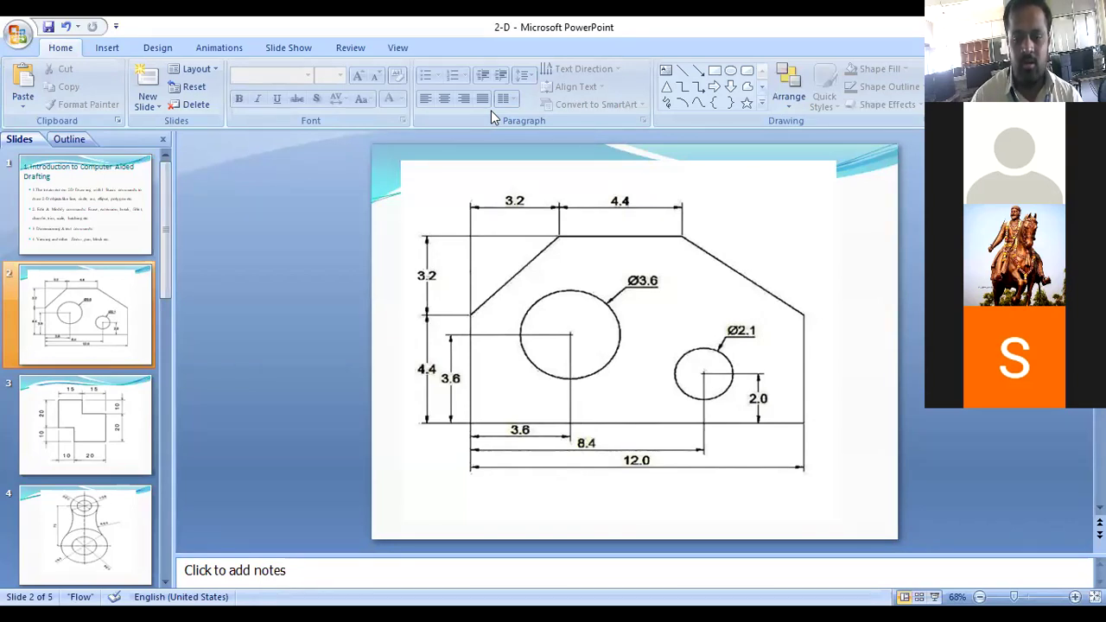
pyautogui.hotkey('alt', 'Tab')
pyautogui.hotkey('alt', 'Tab')
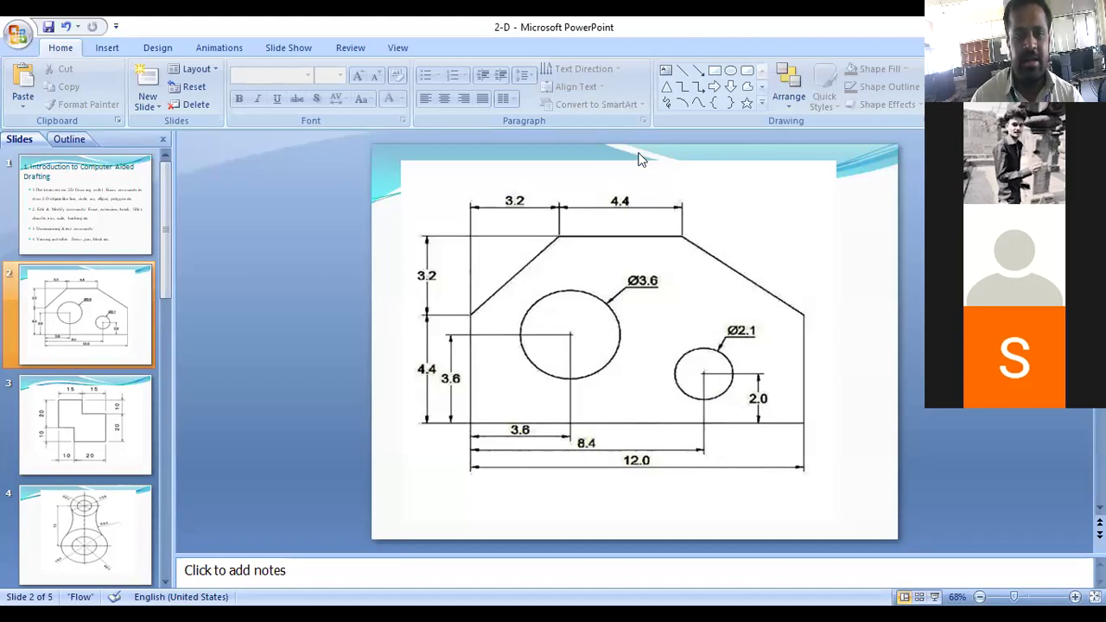
# Offset the plate's left edge 8.4 to the right as a vertical construction line
pyautogui.hotkey('alt', 'Tab')
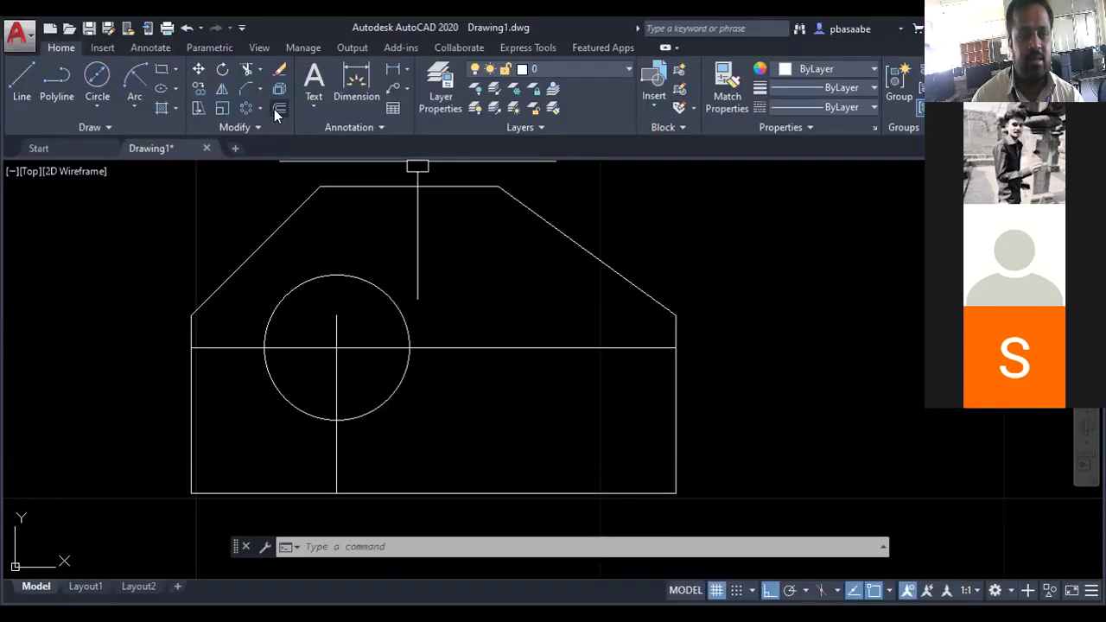
pyautogui.click(280, 108)
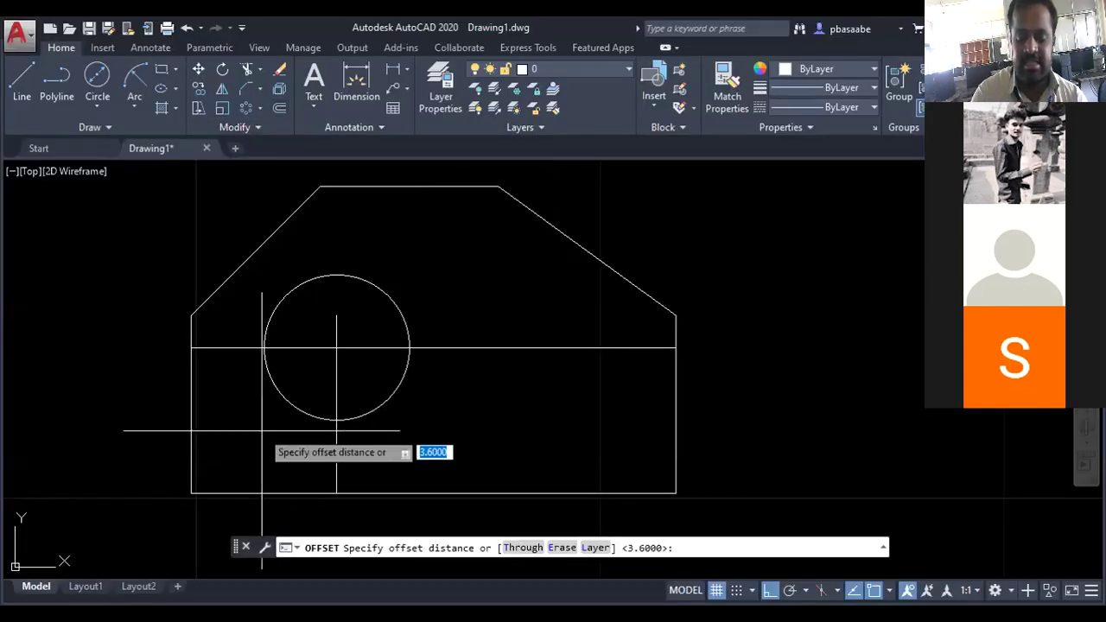
pyautogui.write('8.')
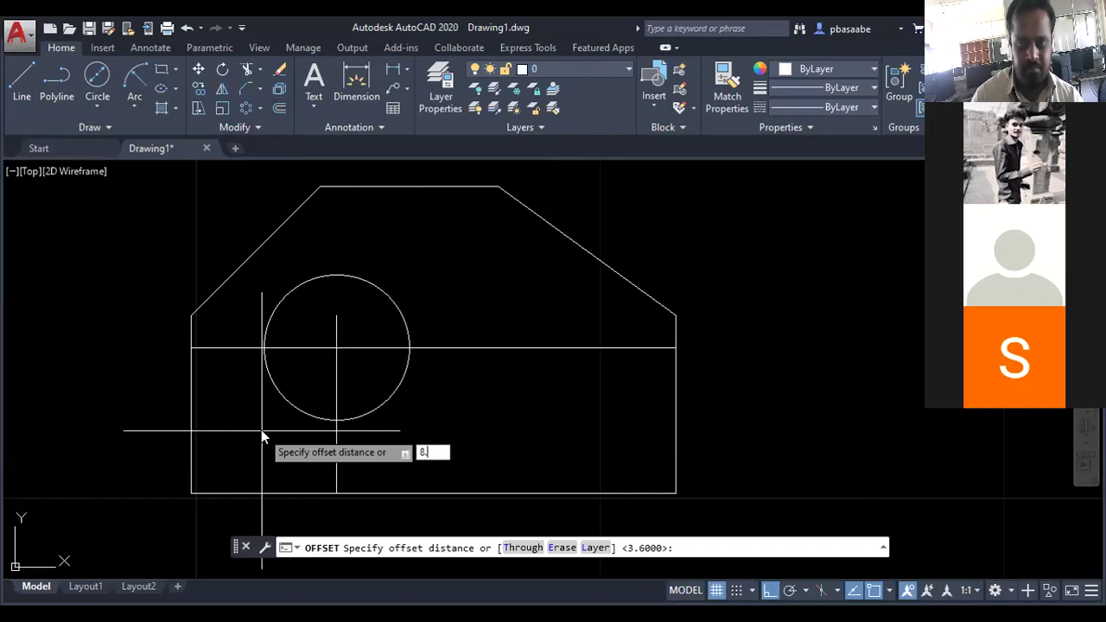
pyautogui.write('4')
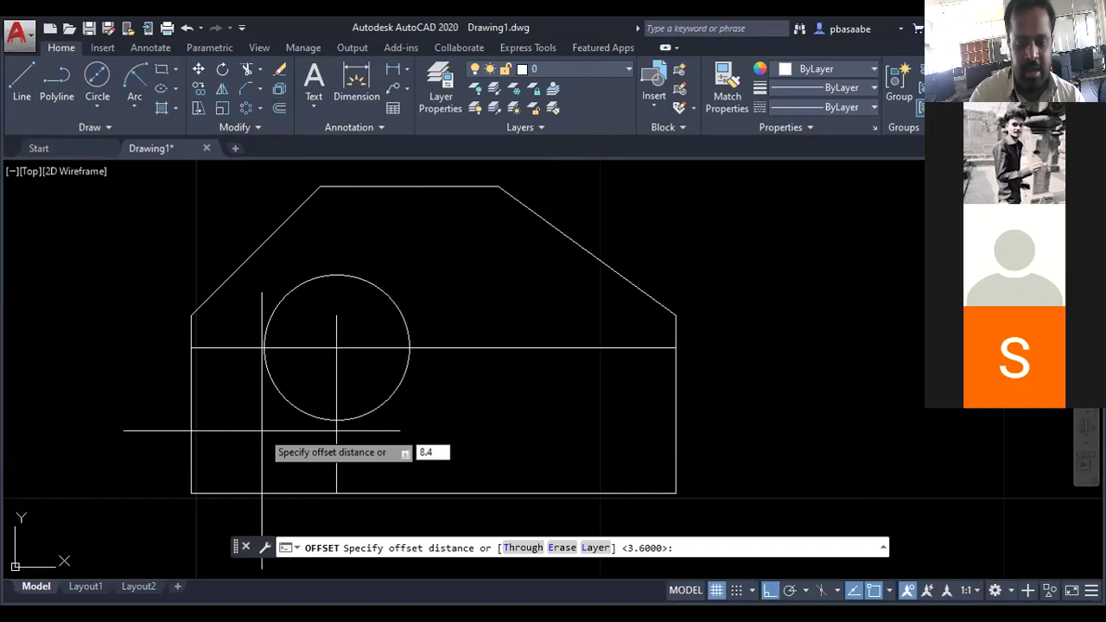
pyautogui.press('Return')
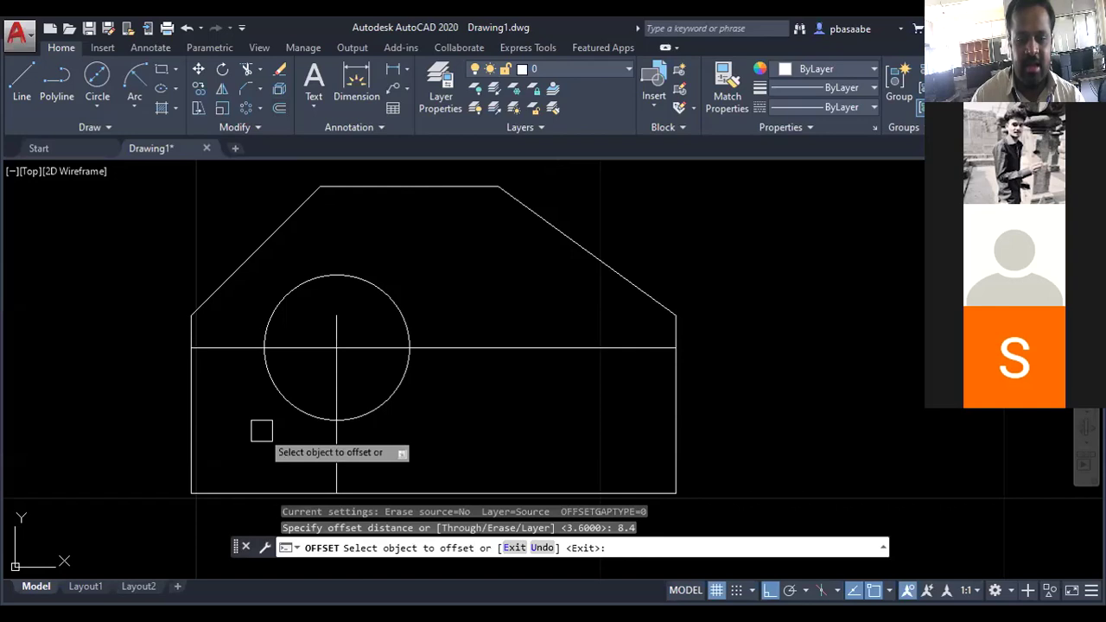
pyautogui.scroll(-2, 597, 361)
pyautogui.click(646, 389)
pyautogui.click(582, 440)
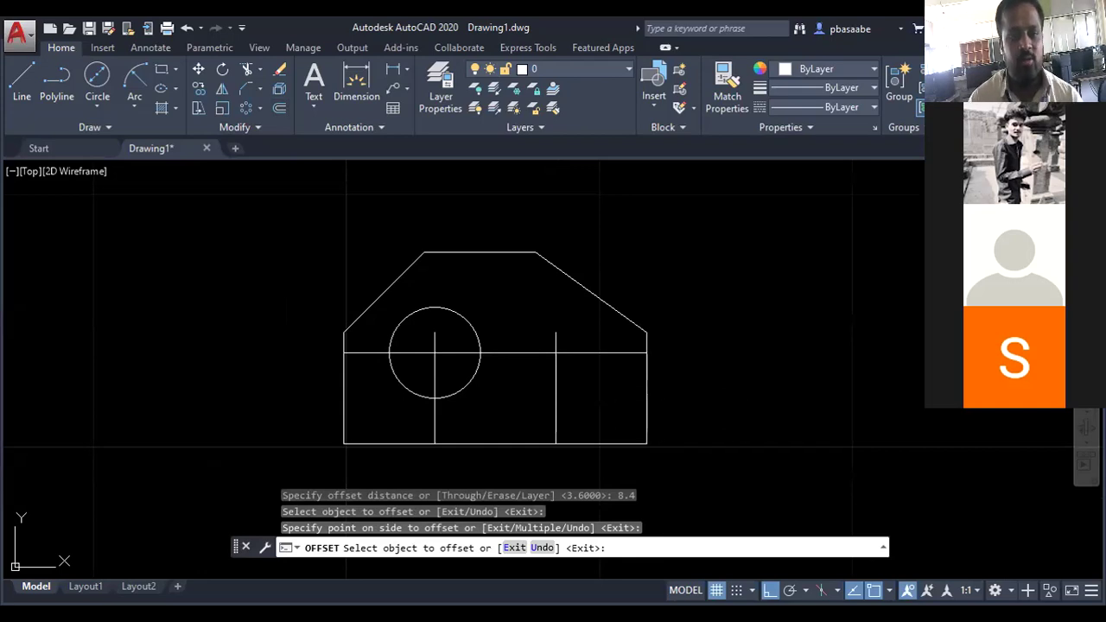
pyautogui.press('Escape')
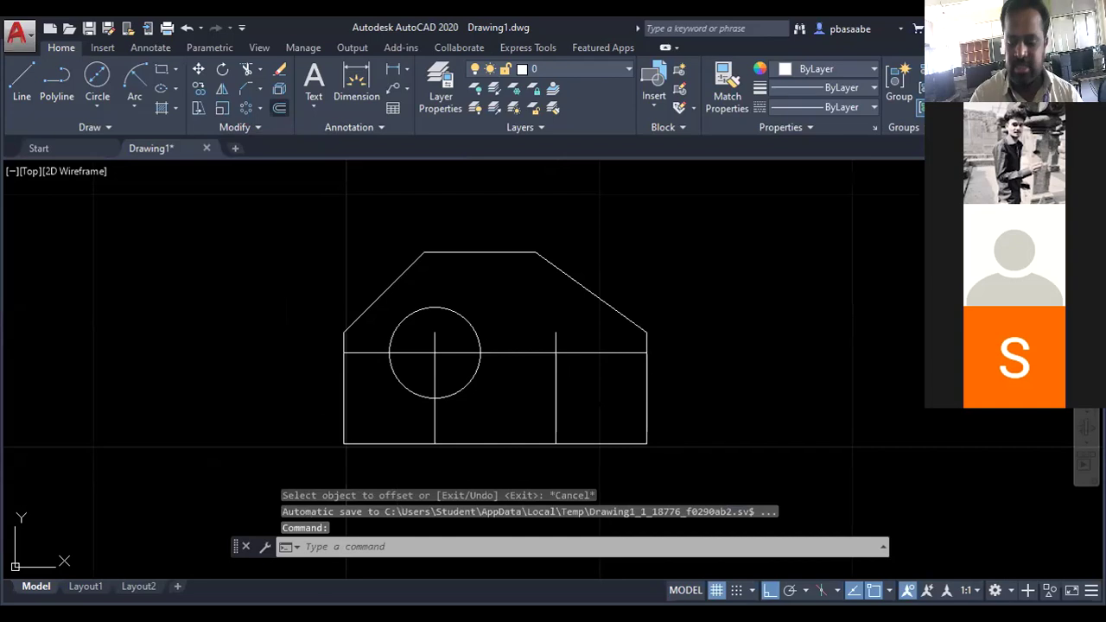
# Offset the bottom edge 2 upward as a horizontal construction line, then check the reference slide
pyautogui.press('Return')
pyautogui.write('2')
pyautogui.press('Return')
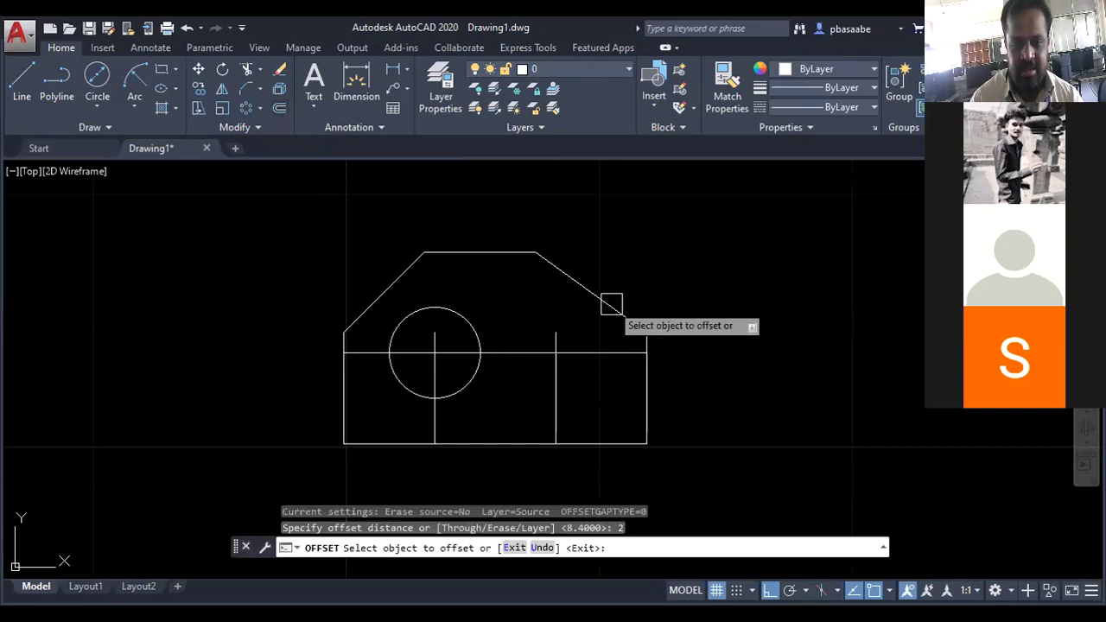
pyautogui.click(611, 304)
pyautogui.click(683, 363)
pyautogui.press('Escape')
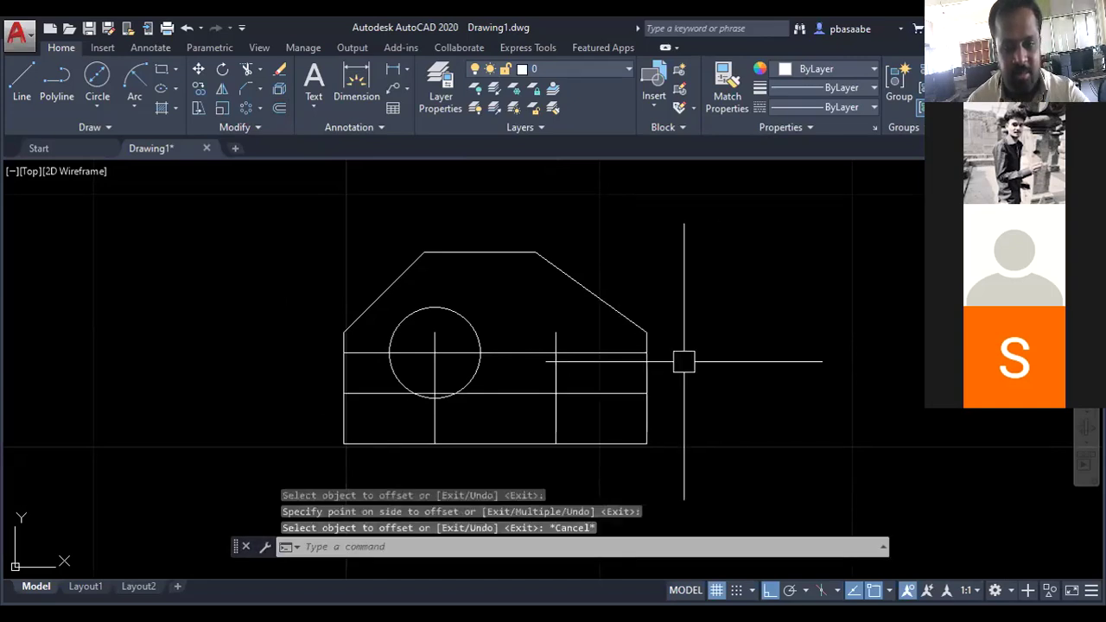
pyautogui.scroll(4, 608, 439)
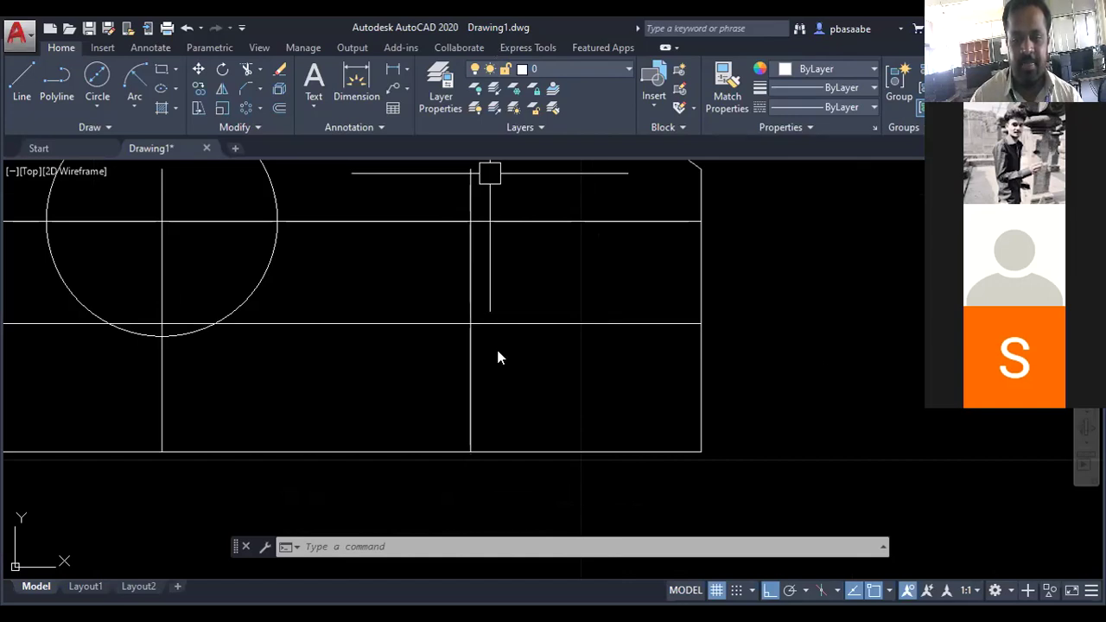
pyautogui.hotkey('alt', 'Tab')
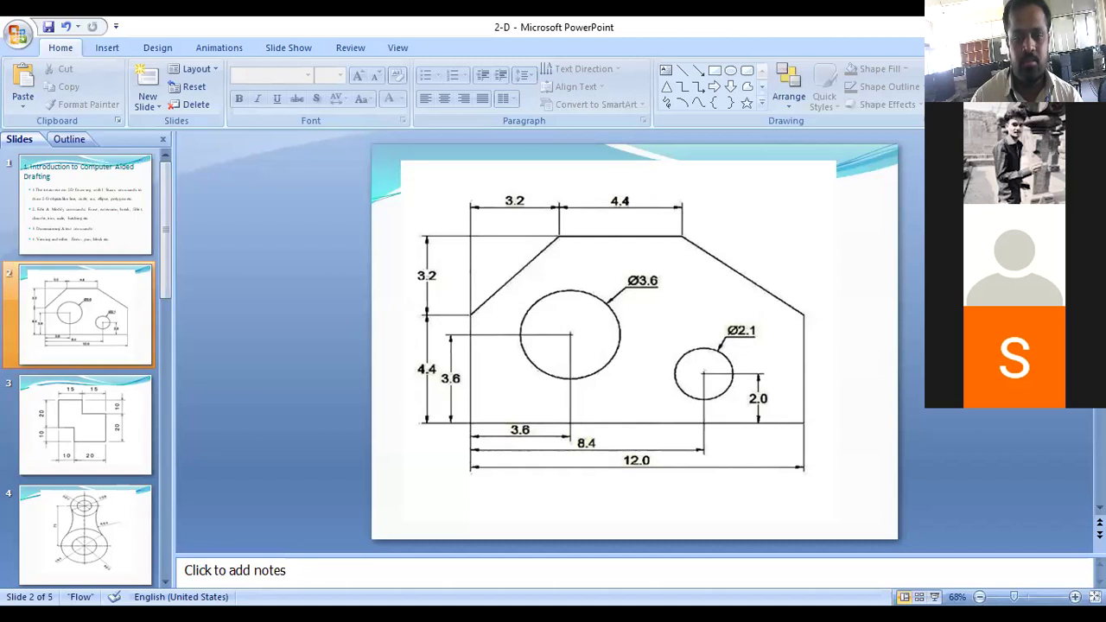
pyautogui.hotkey('alt', 'Tab')
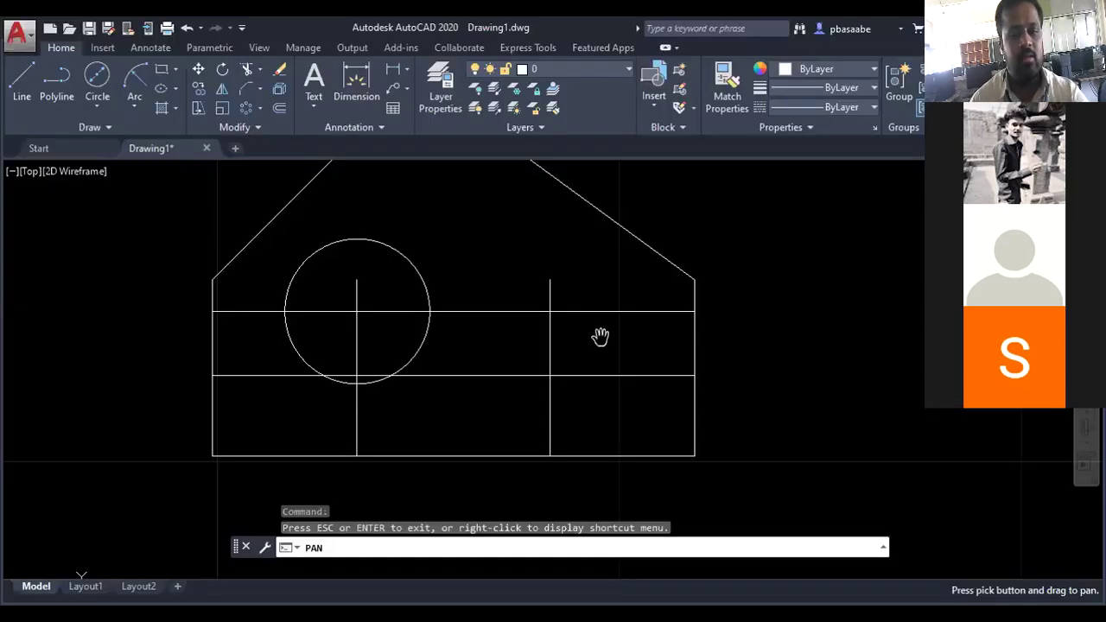
# Draw a 2.1-diameter circle centred where the 8.4 and 2.0 construction lines cross
pyautogui.press('Escape')
pyautogui.click(96, 104)
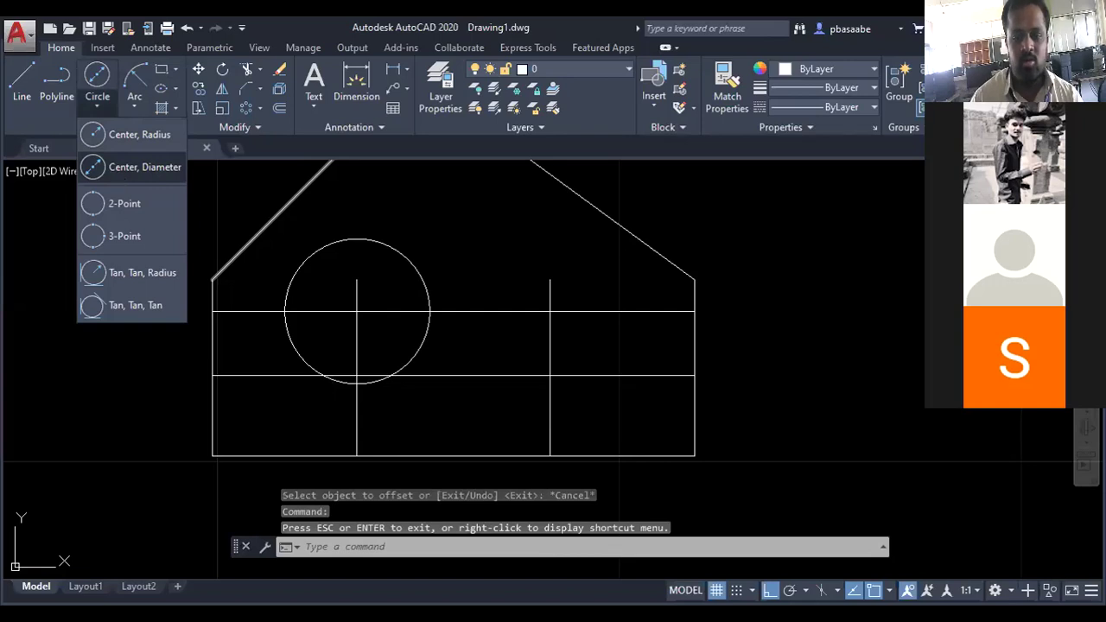
pyautogui.click(145, 167)
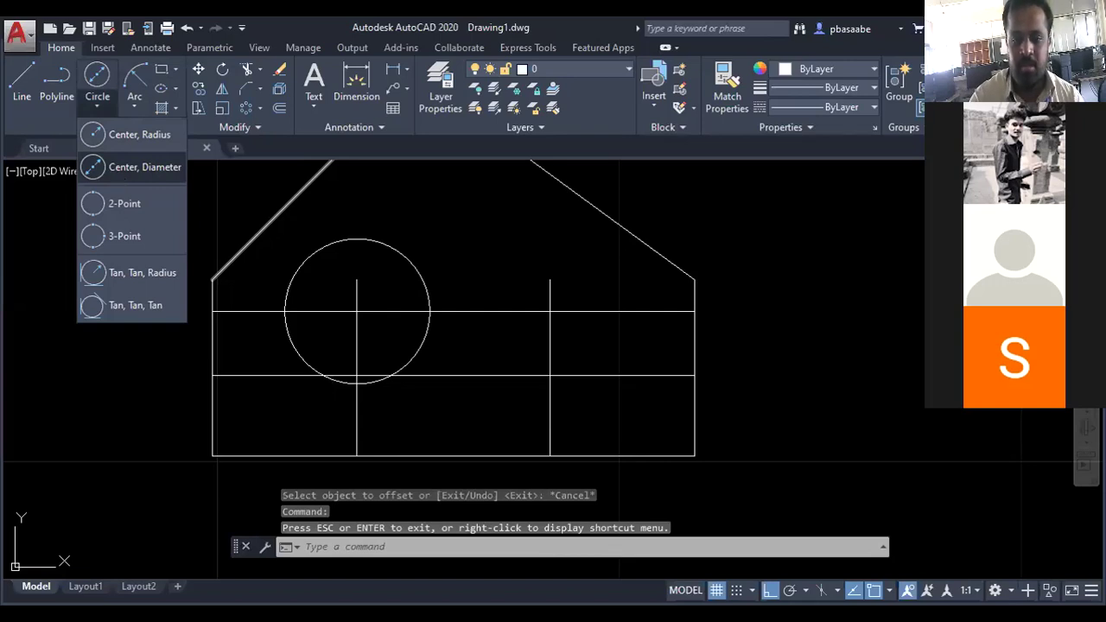
pyautogui.click(550, 376)
pyautogui.press('Return')
pyautogui.press('Escape')
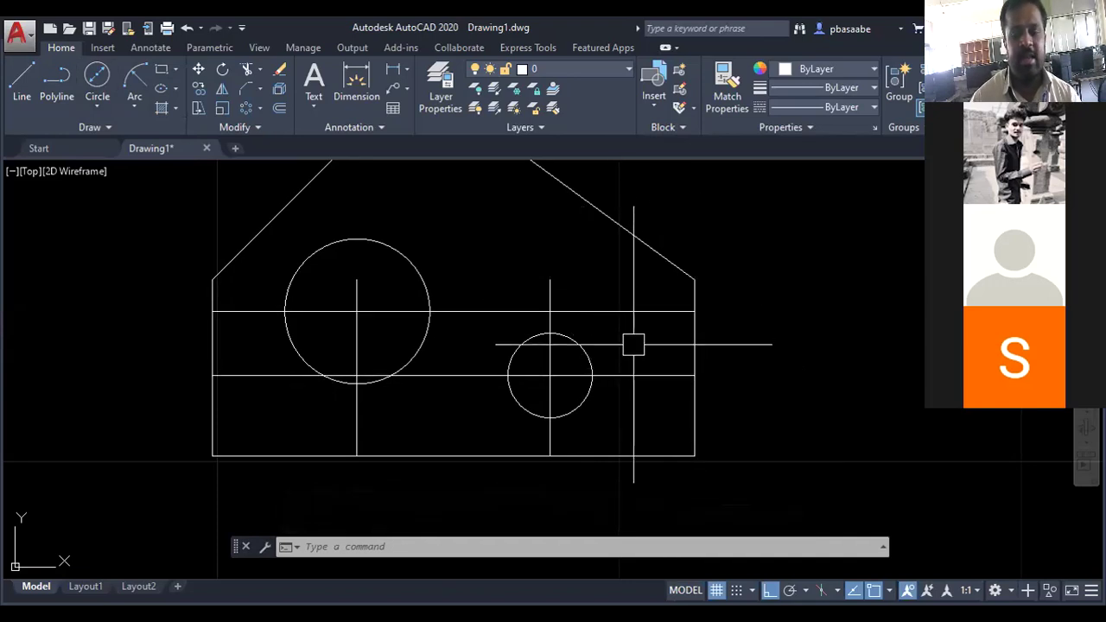
# Delete the four construction lines: two horizontal lines and the verticals through both holes
pyautogui.click(669, 376)
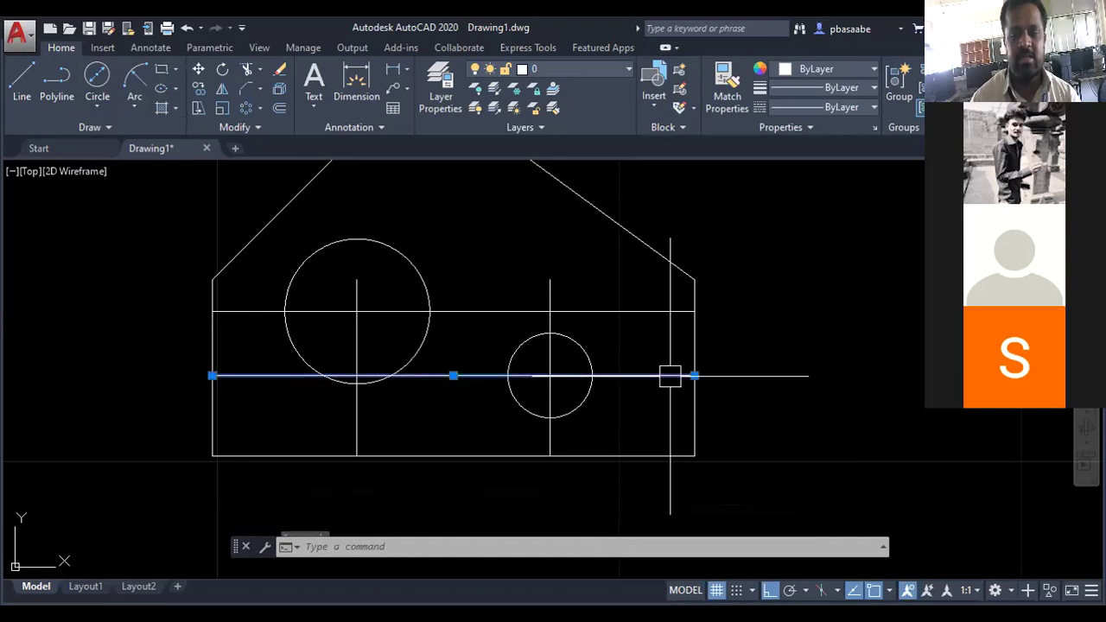
pyautogui.press('Delete')
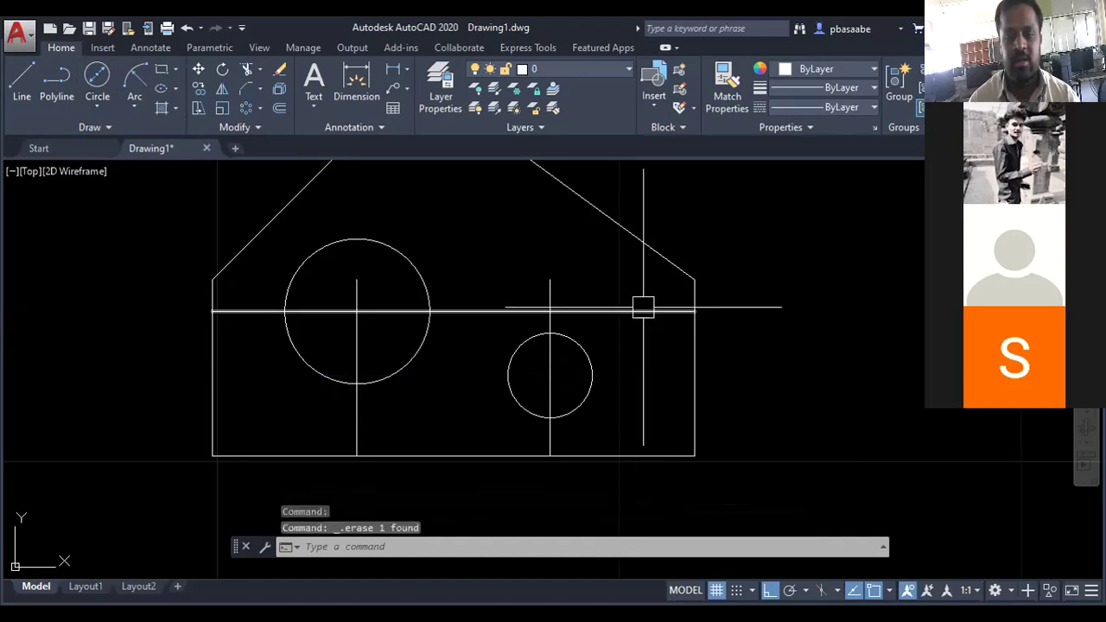
pyautogui.click(642, 310)
pyautogui.press('Delete')
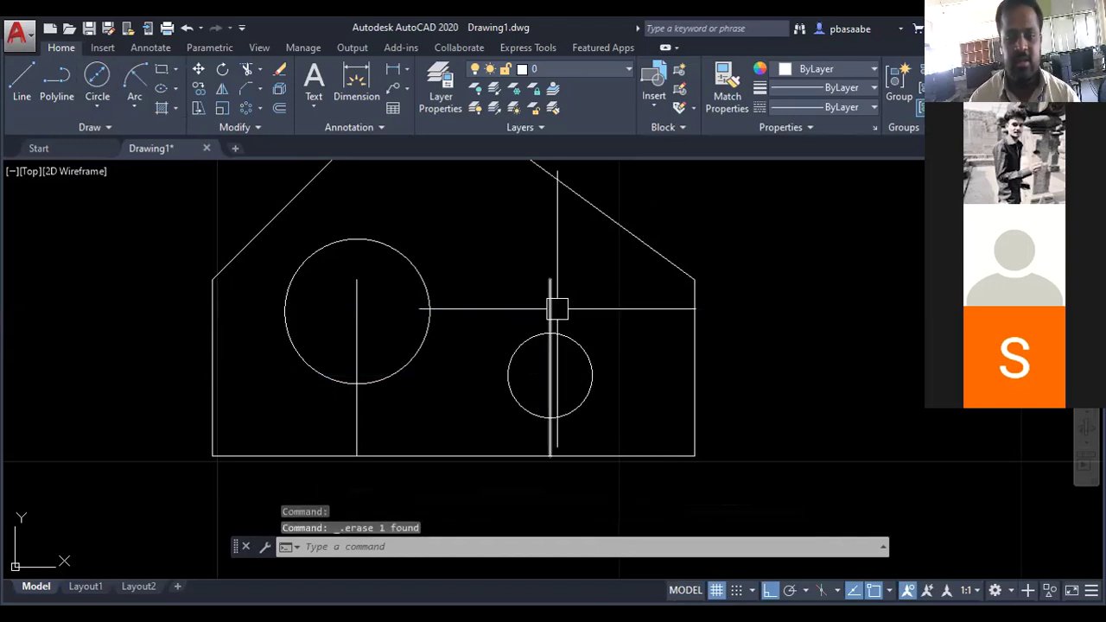
pyautogui.click(554, 299)
pyautogui.press('Delete')
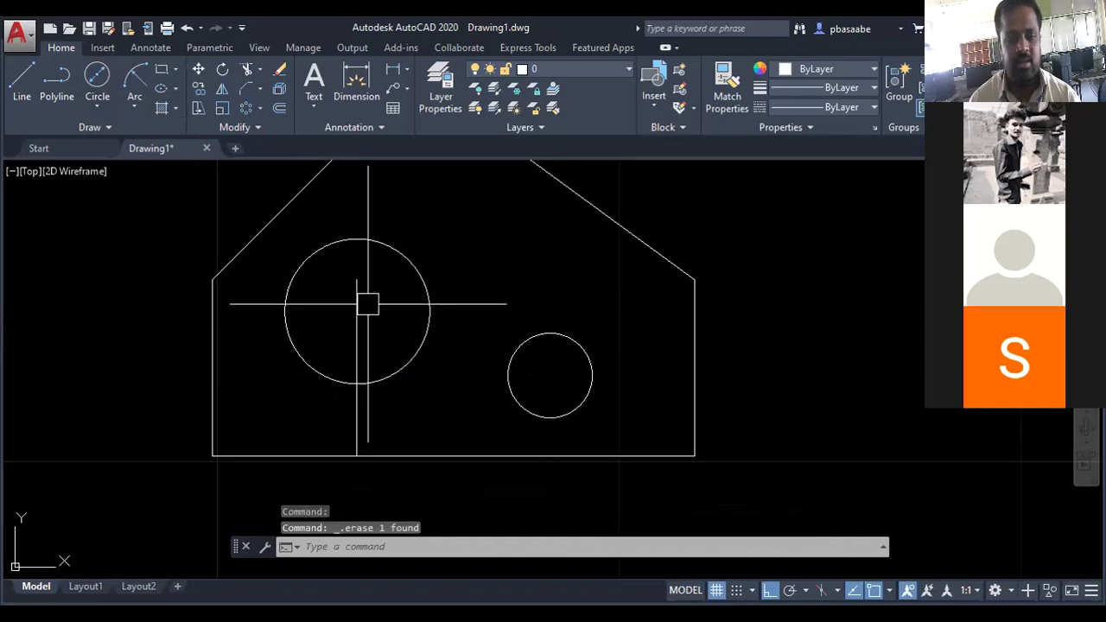
pyautogui.click(363, 312)
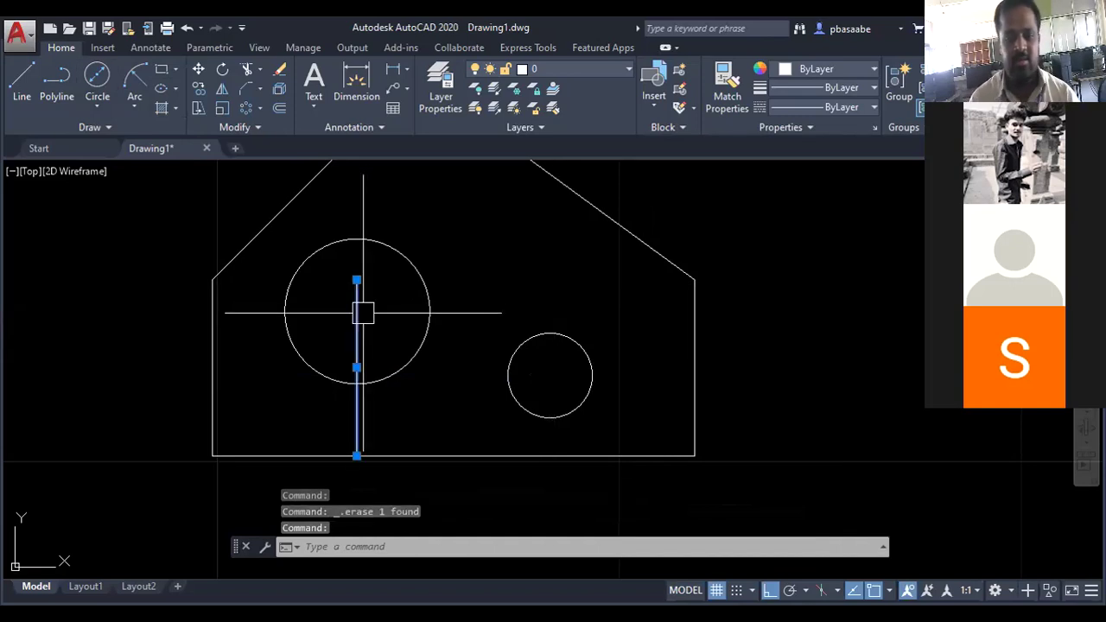
pyautogui.press('Delete')
# Pan to recentre the plate, then switch to the PowerPoint reference slide
pyautogui.scroll(-4, 494, 328)
pyautogui.scroll(2, 490, 267)
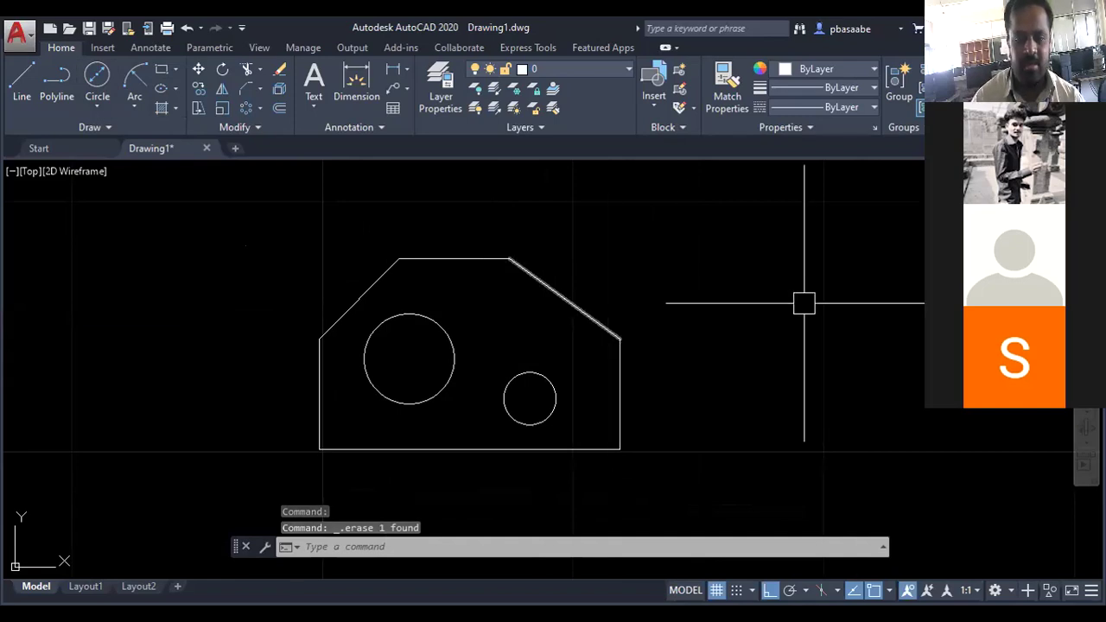
pyautogui.write('p')
pyautogui.press('Return')
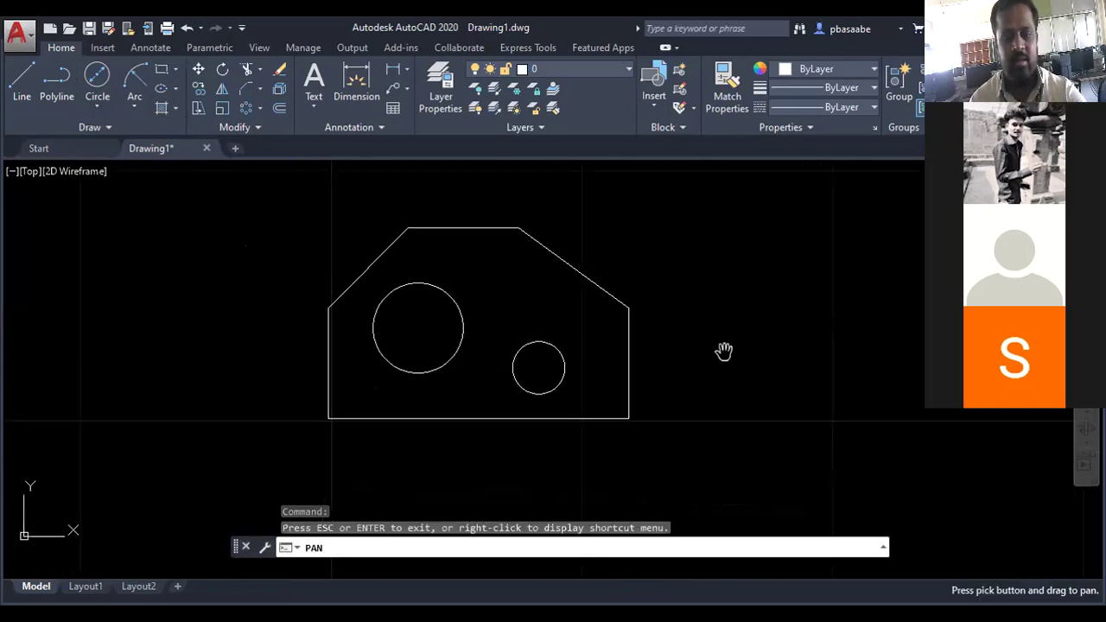
pyautogui.press('Escape')
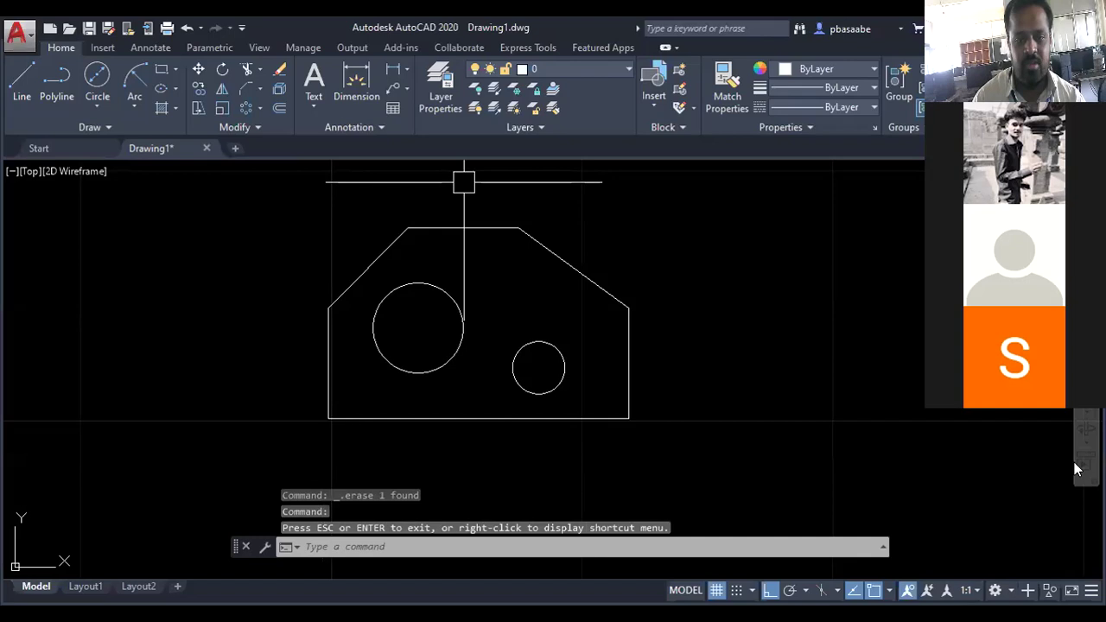
pyautogui.hotkey('alt', 'Tab')
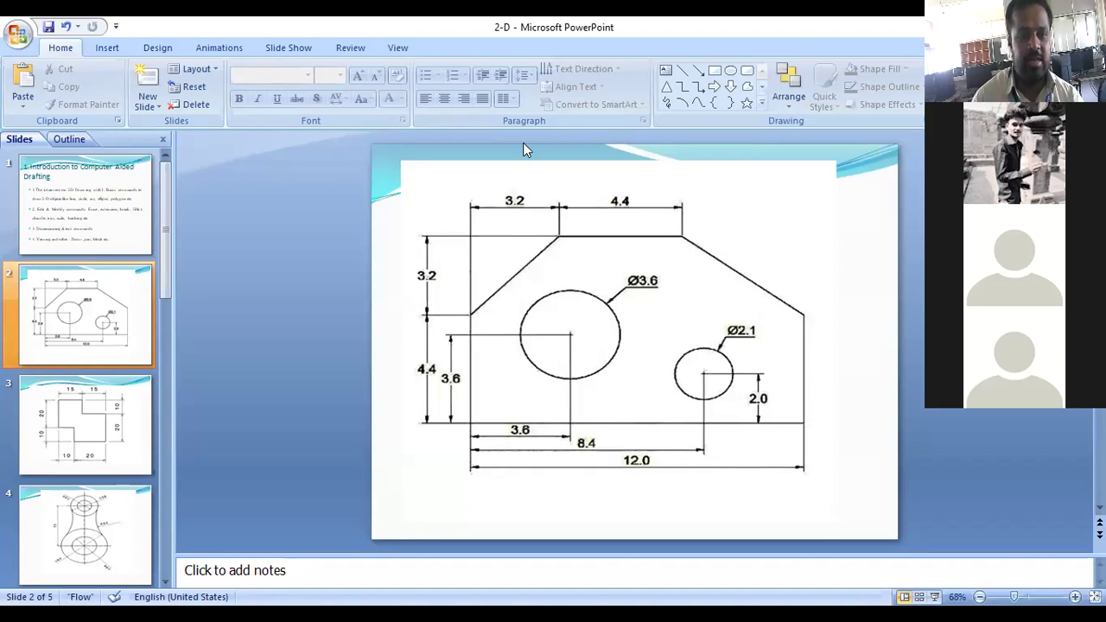
# Return to the AutoCAD drawing after reviewing the dimensioned reference slide
pyautogui.hotkey('alt', 'Tab')
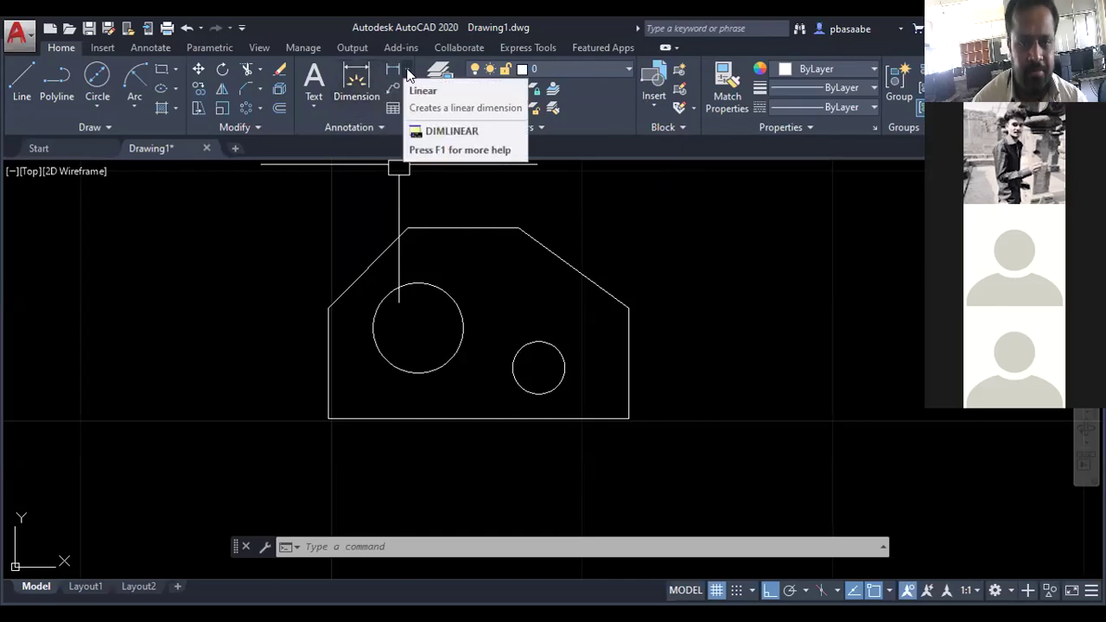
# Add a linear 12 dimension along the plate's bottom edge
pyautogui.click(407, 72)
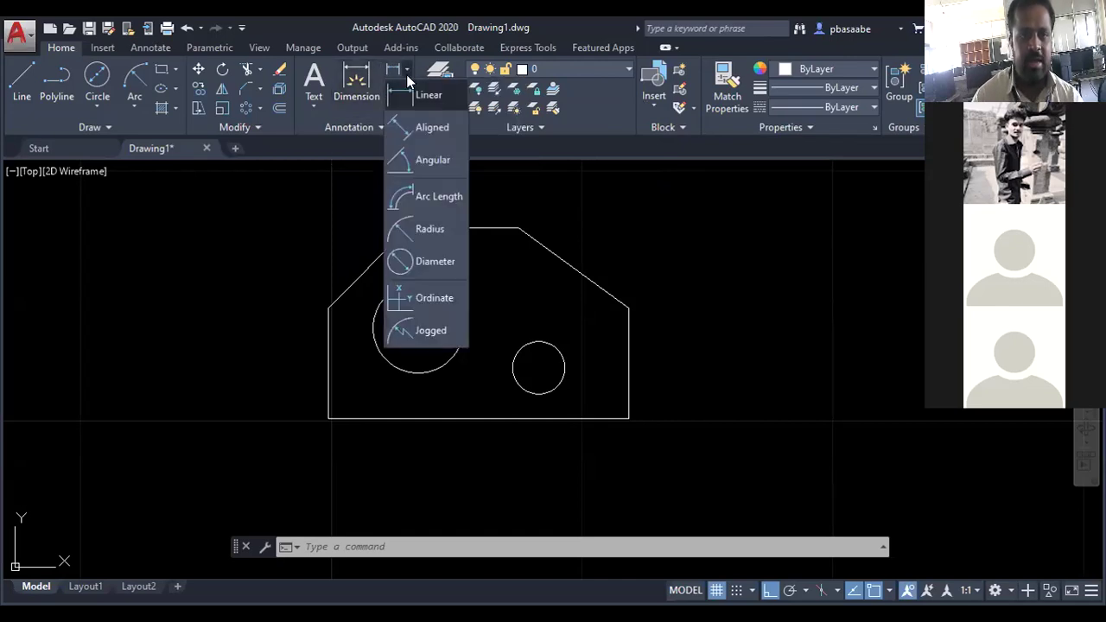
pyautogui.click(416, 94)
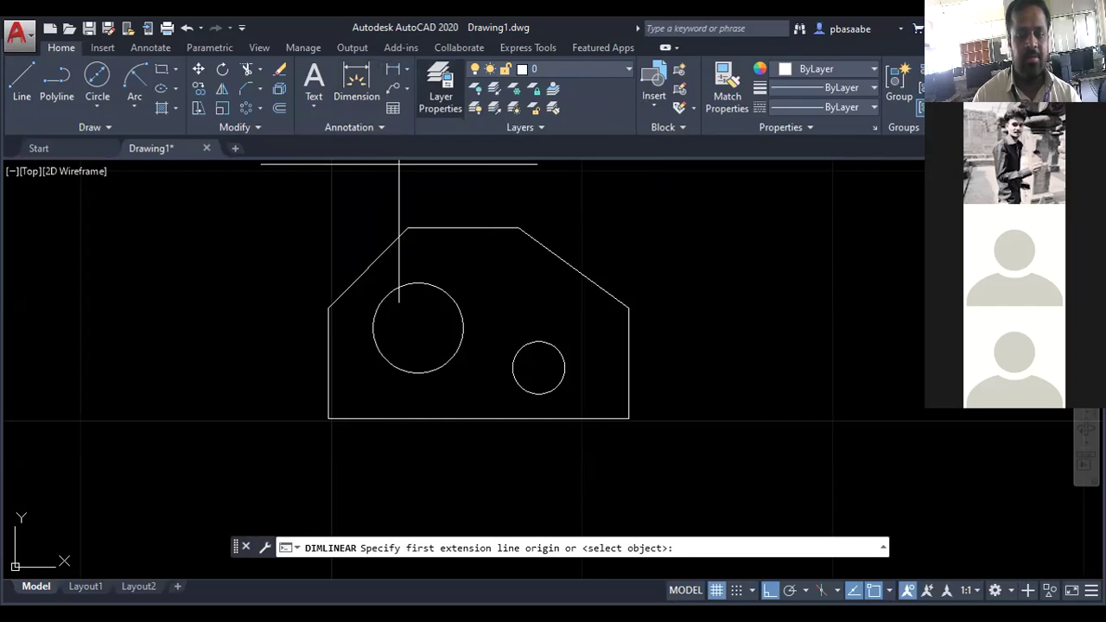
pyautogui.press('Return')
pyautogui.click(475, 418)
pyautogui.click(552, 506)
pyautogui.scroll(-2, 556, 415)
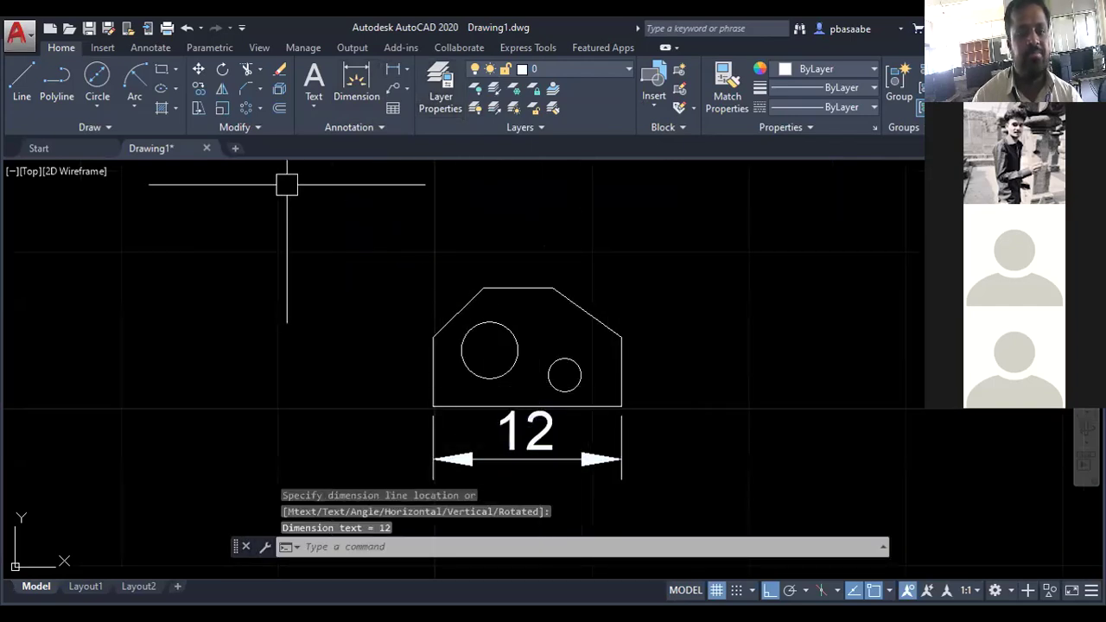
# Dimension the left-side height and the sloped top-right edge with an aligned 5,44 dimension
pyautogui.click(402, 74)
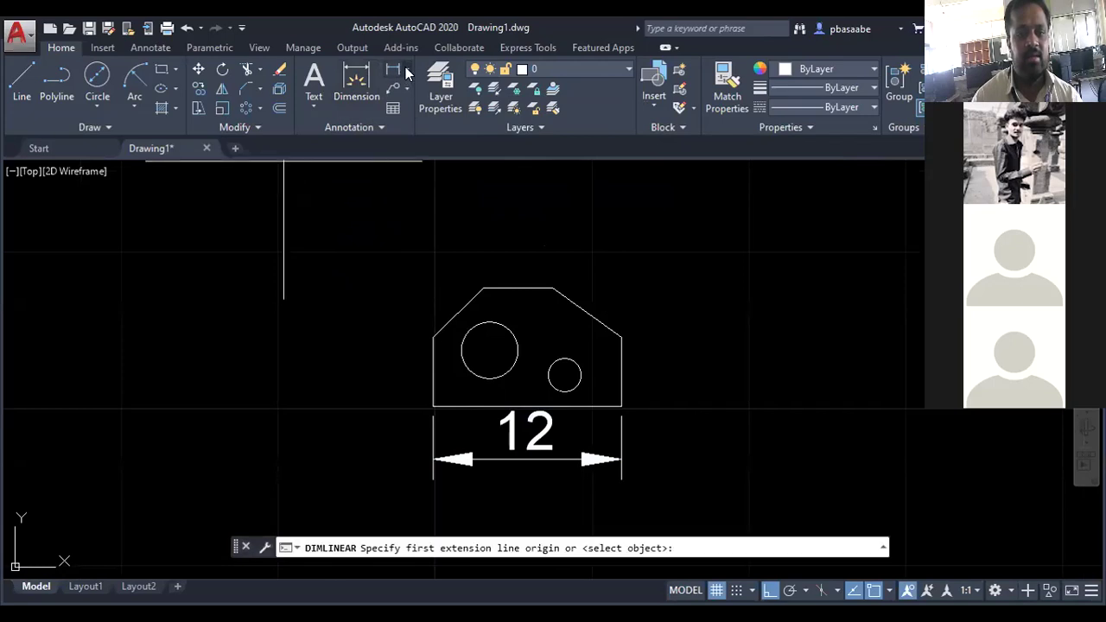
pyautogui.click(406, 74)
pyautogui.click(419, 89)
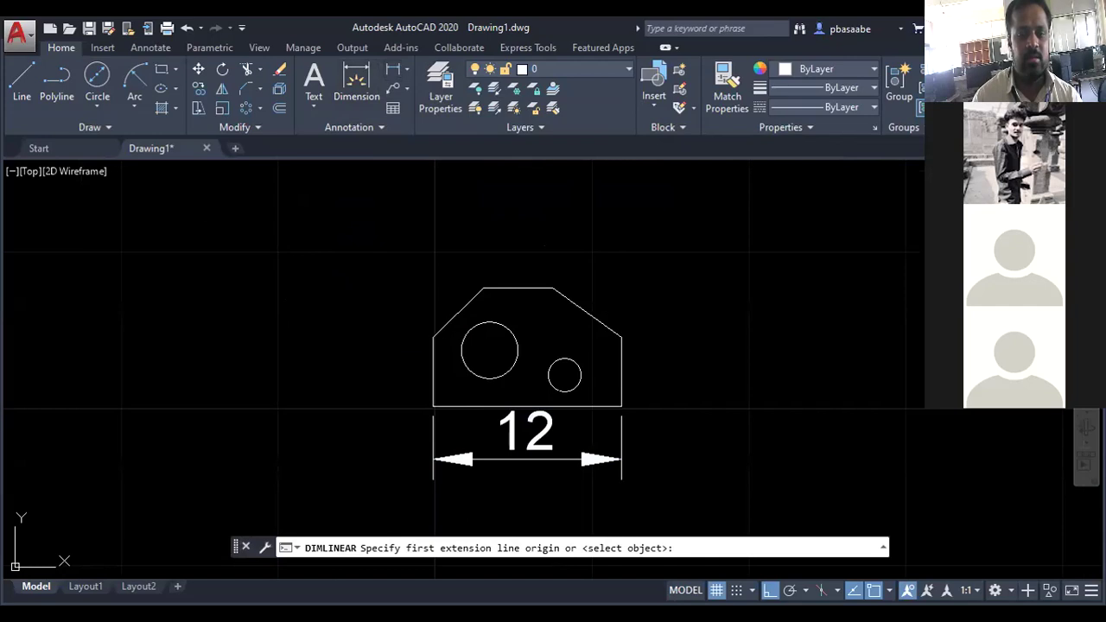
pyautogui.scroll(-1, 365, 227)
pyautogui.scroll(2, 383, 226)
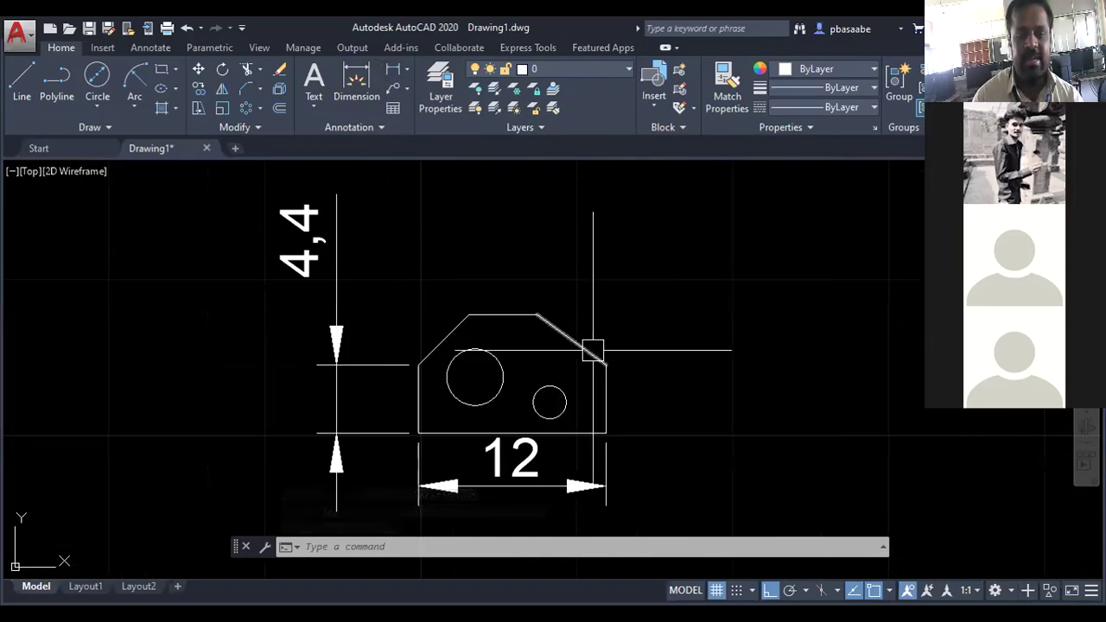
pyautogui.scroll(2, 573, 321)
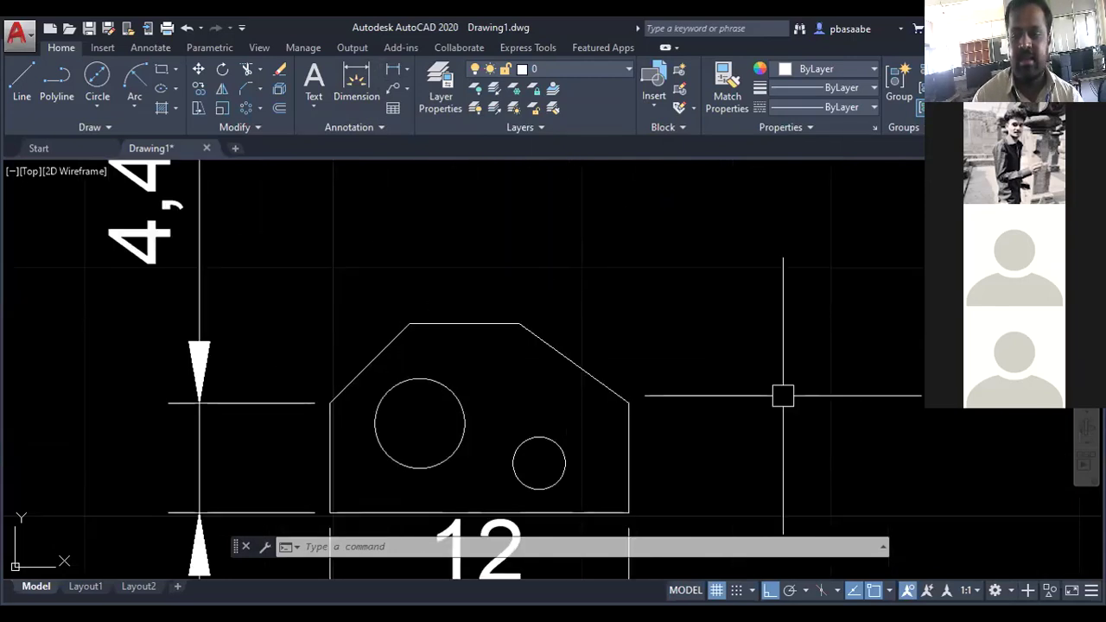
pyautogui.moveTo(601, 408); pyautogui.dragTo(582, 340, button='middle')
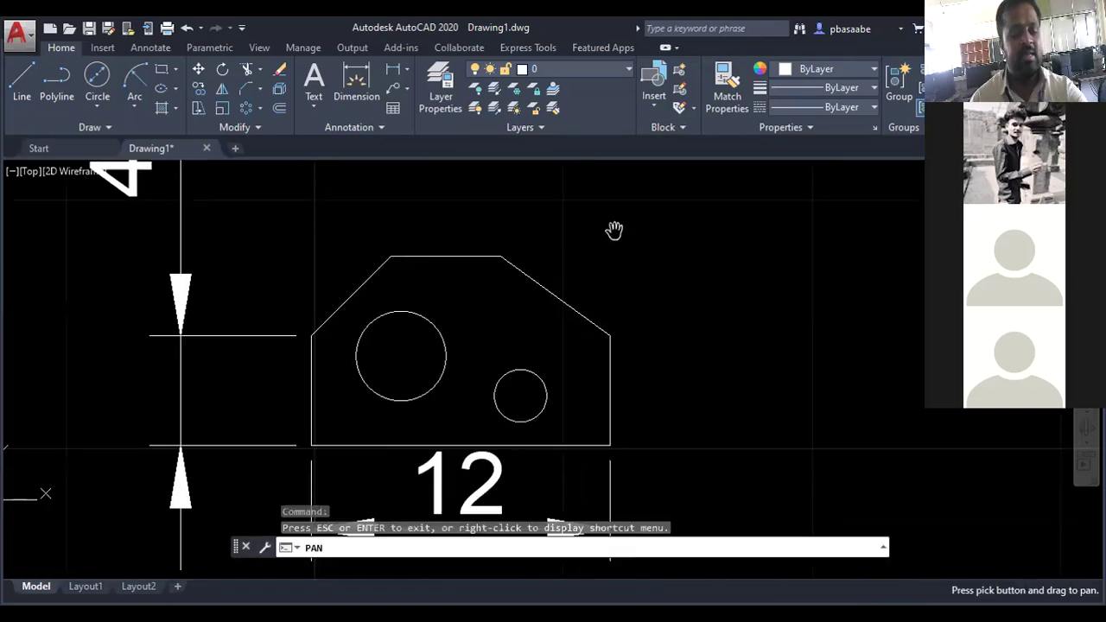
pyautogui.press('Escape')
pyautogui.click(405, 70)
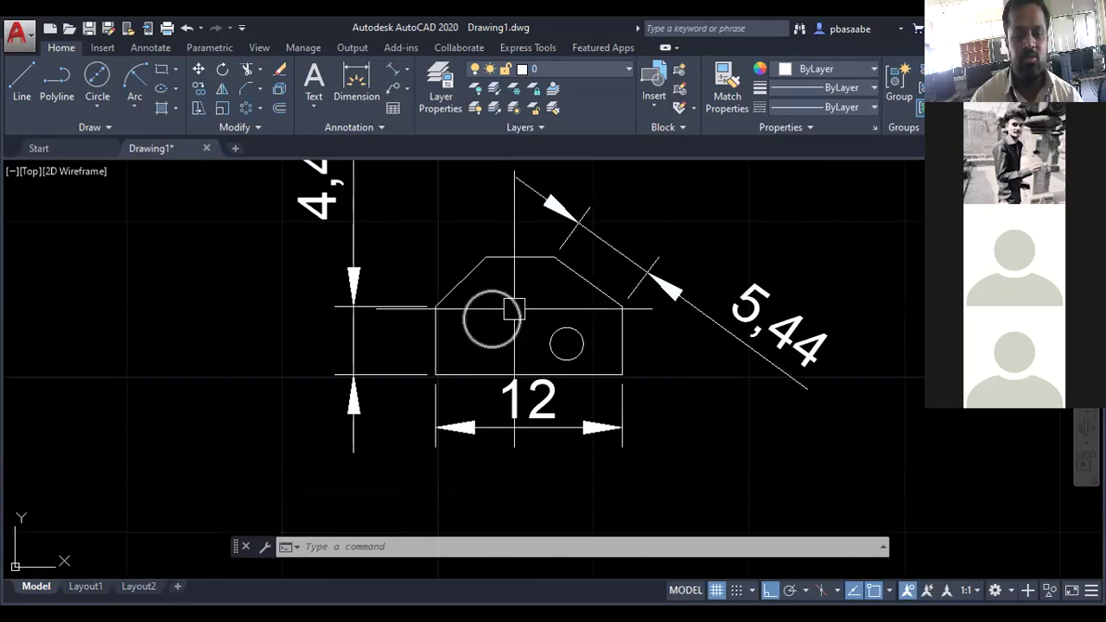
pyautogui.click(410, 74)
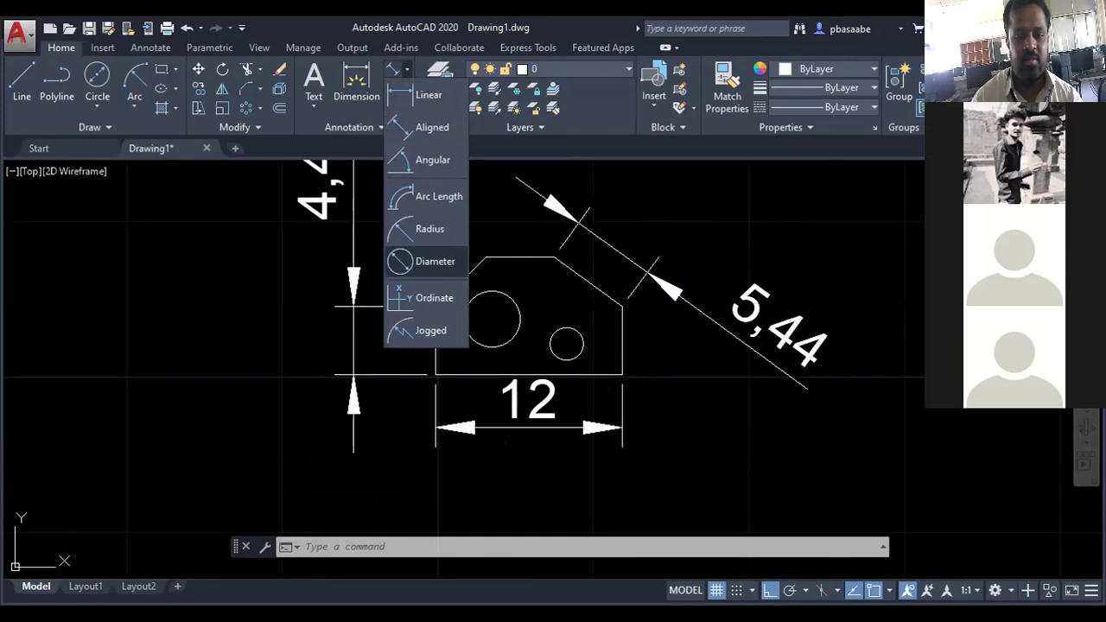
# Place Ø3,6 on the large hole and Ø2,1 on the small hole as diameter dimensions
pyautogui.click(431, 261)
pyautogui.click(466, 306)
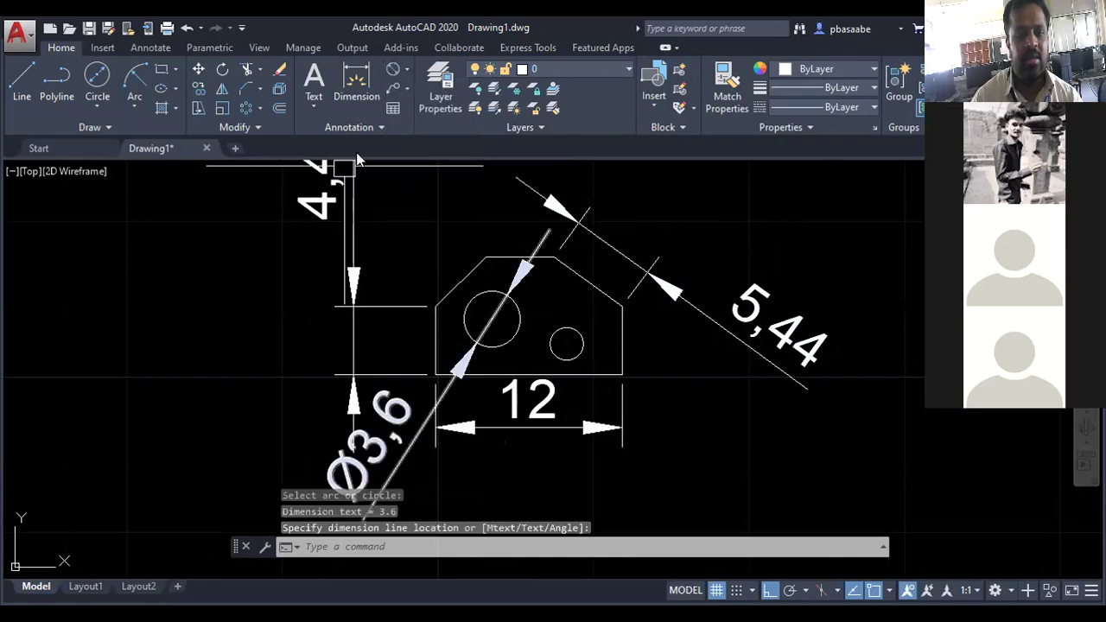
pyautogui.click(409, 76)
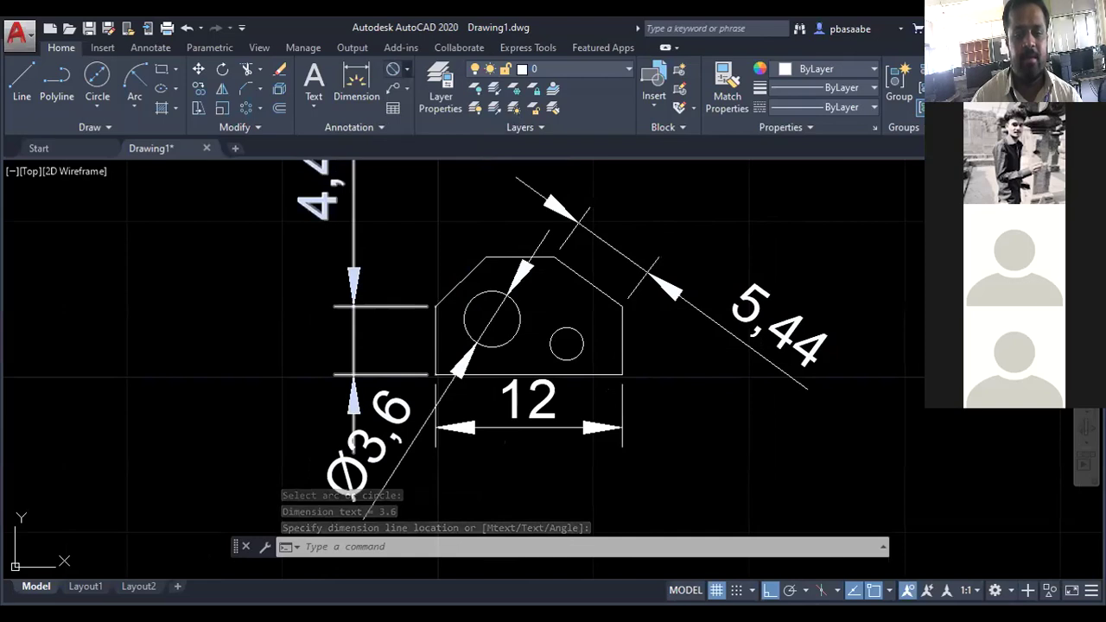
pyautogui.click(346, 475)
pyautogui.press('space')
pyautogui.click(557, 337)
pyautogui.scroll(-1, 691, 380)
pyautogui.scroll(1, 715, 389)
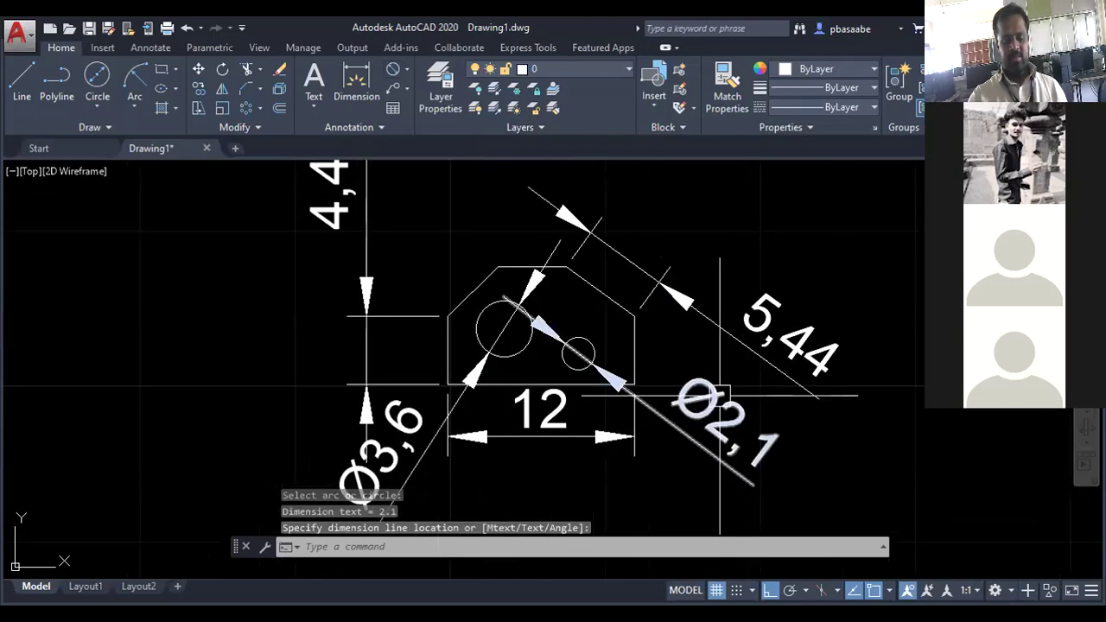
pyautogui.scroll(2, 713, 389)
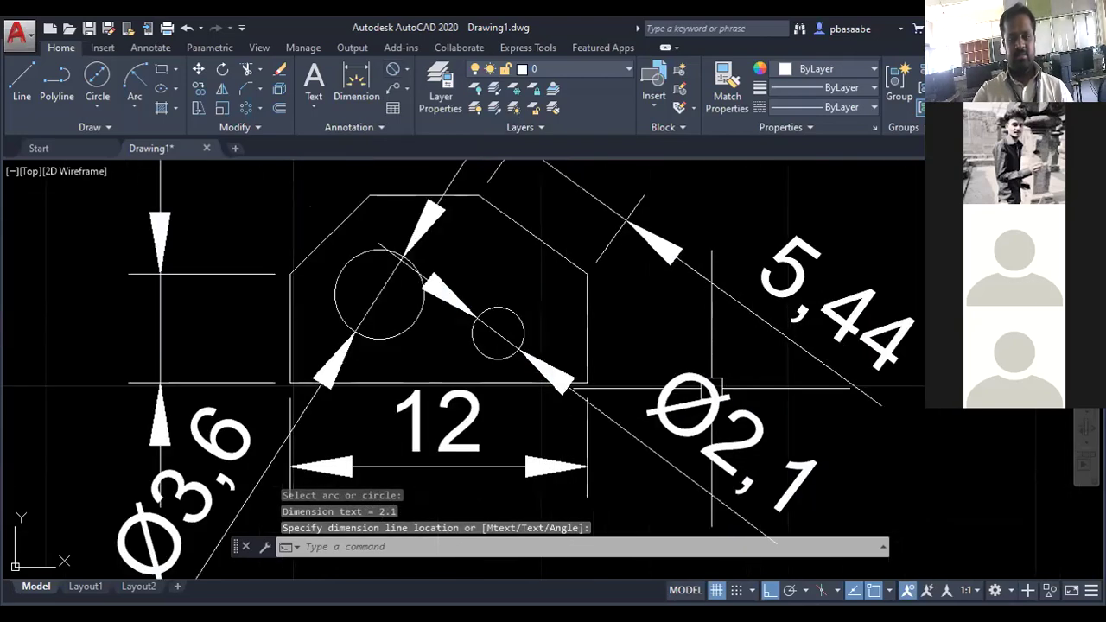
pyautogui.click(589, 307)
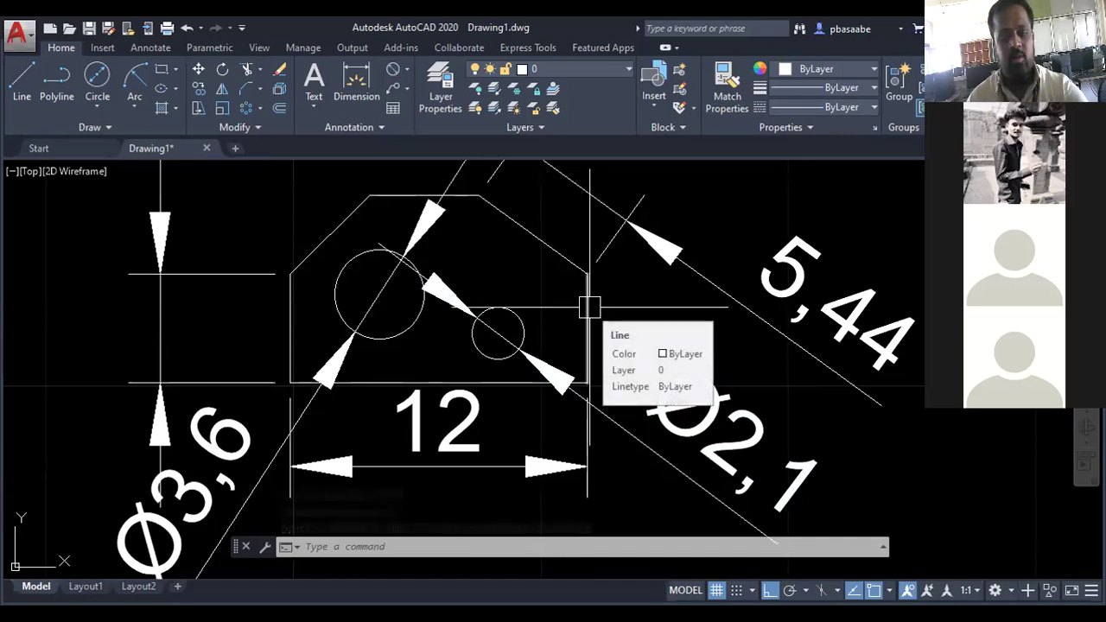
pyautogui.press('Escape')
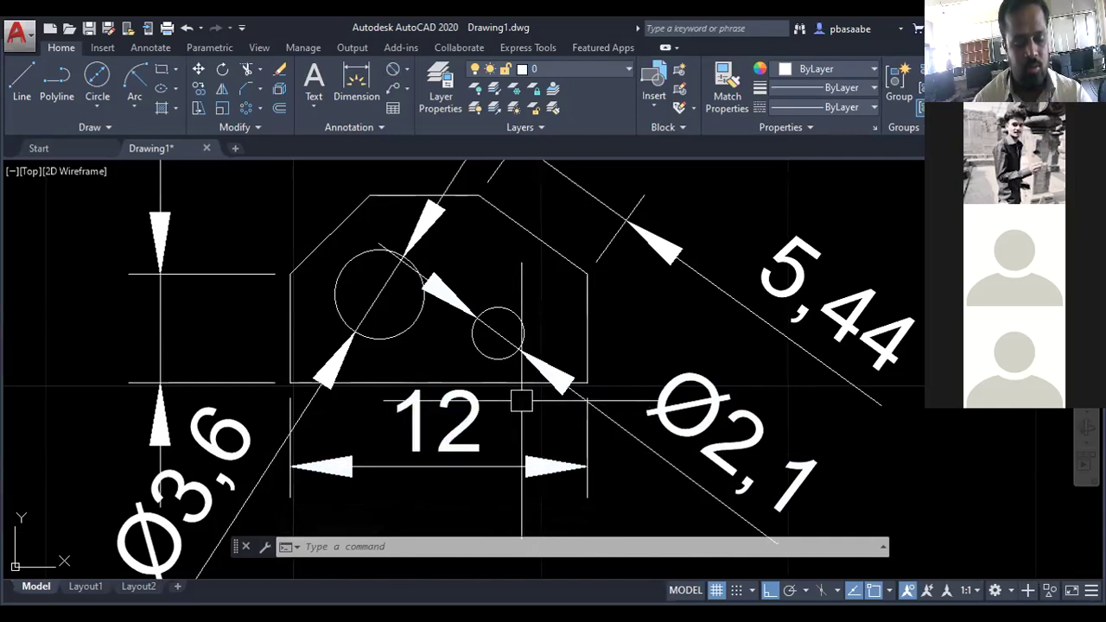
# Change the ISO-25 dimension style's text height from 2.5 to 1
pyautogui.write('d')
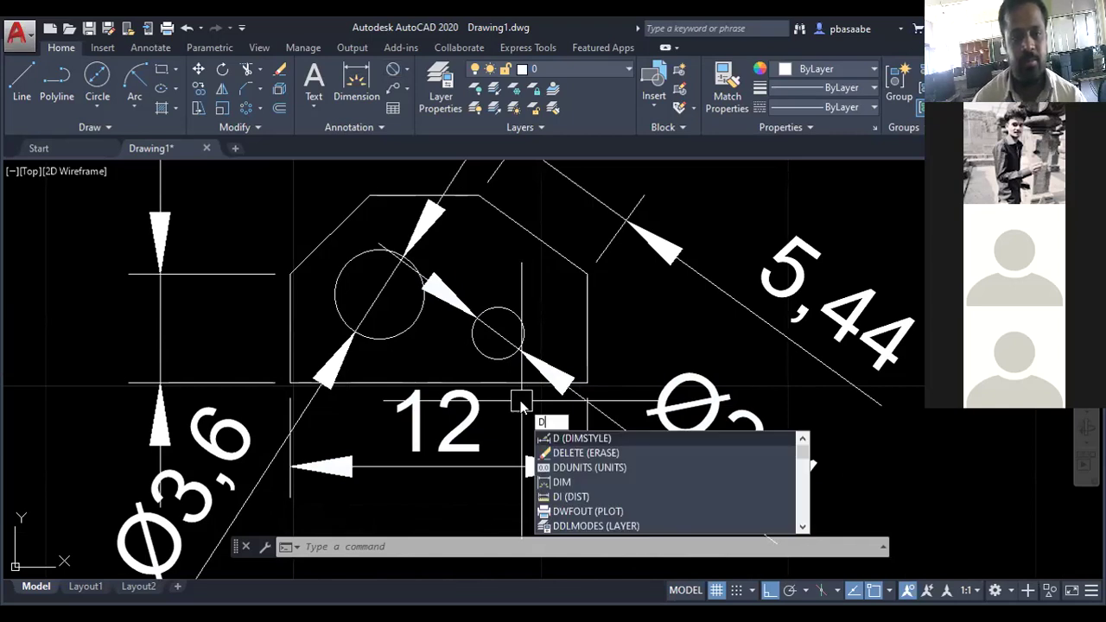
pyautogui.press('Return')
pyautogui.click(722, 283)
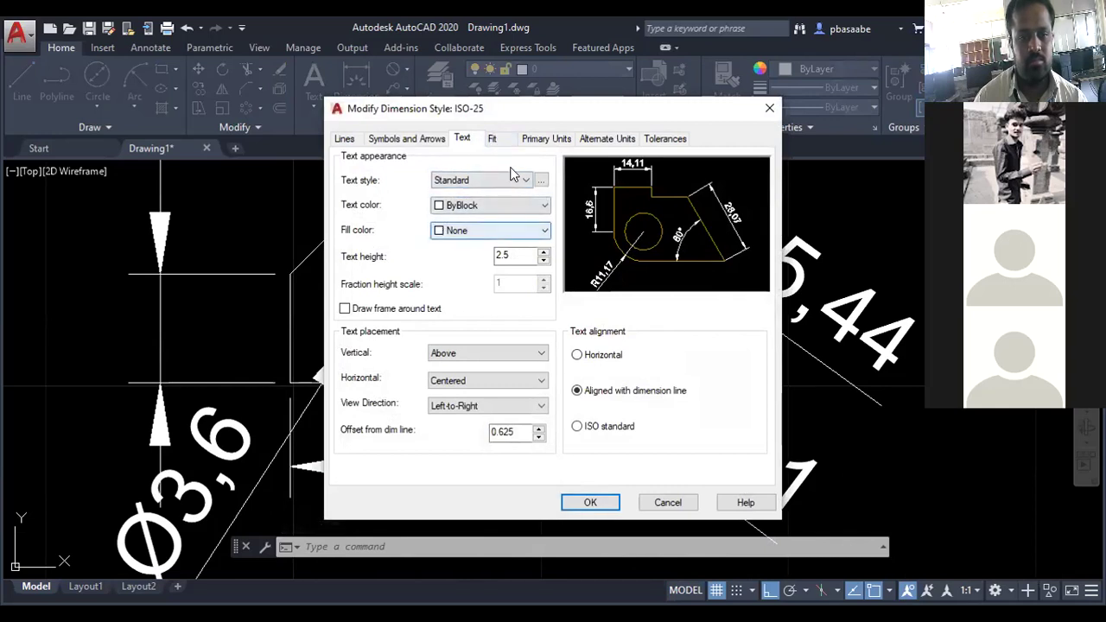
pyautogui.click(495, 140)
pyautogui.click(465, 140)
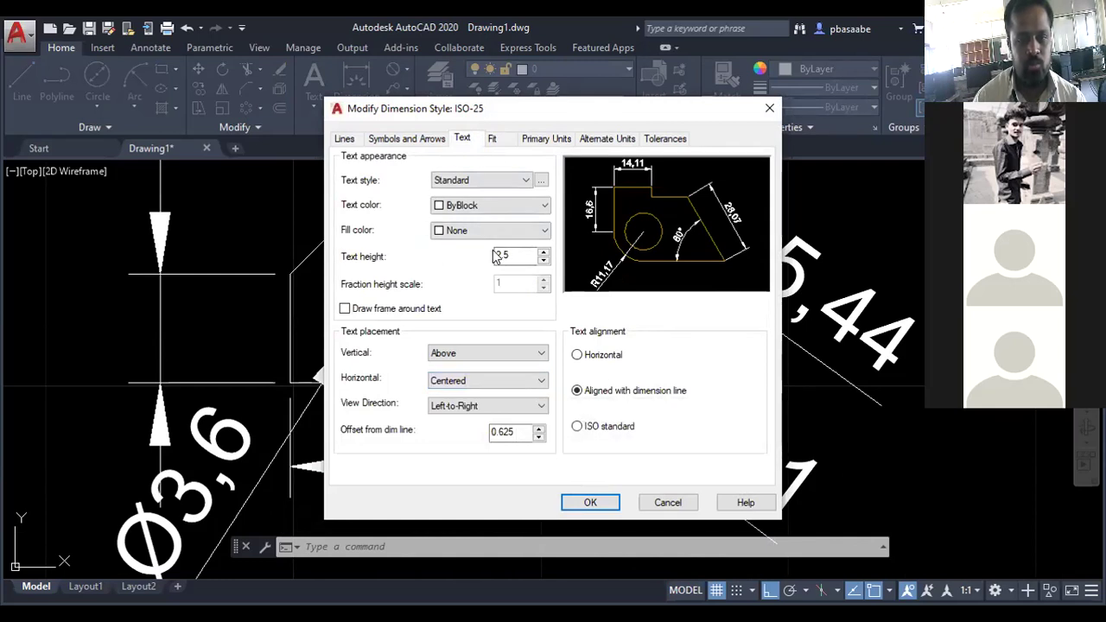
pyautogui.click(542, 252)
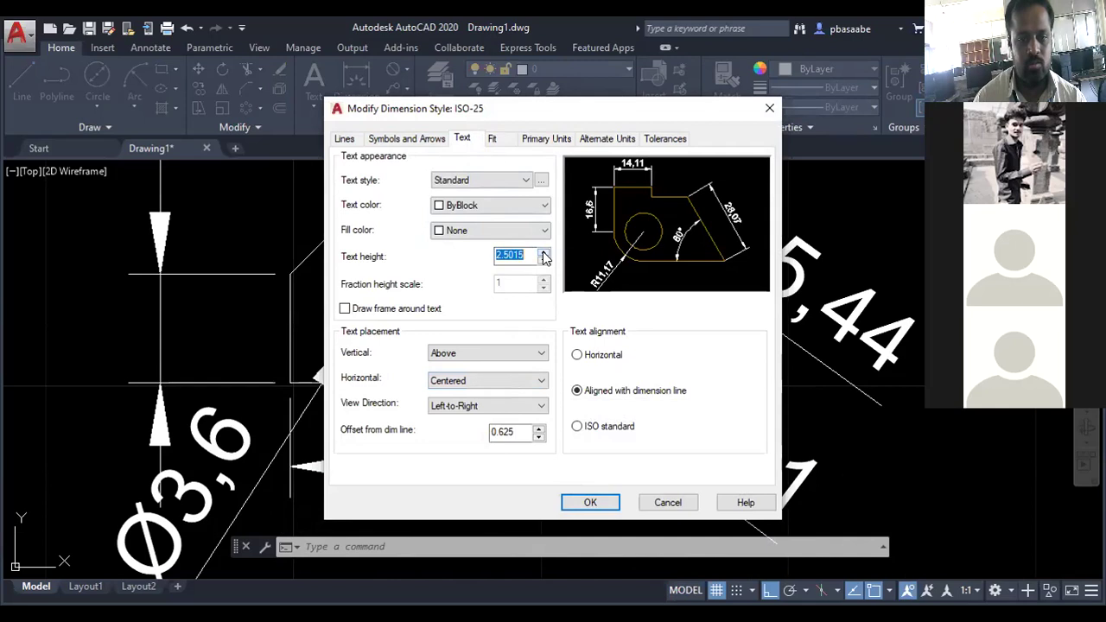
pyautogui.click(543, 257)
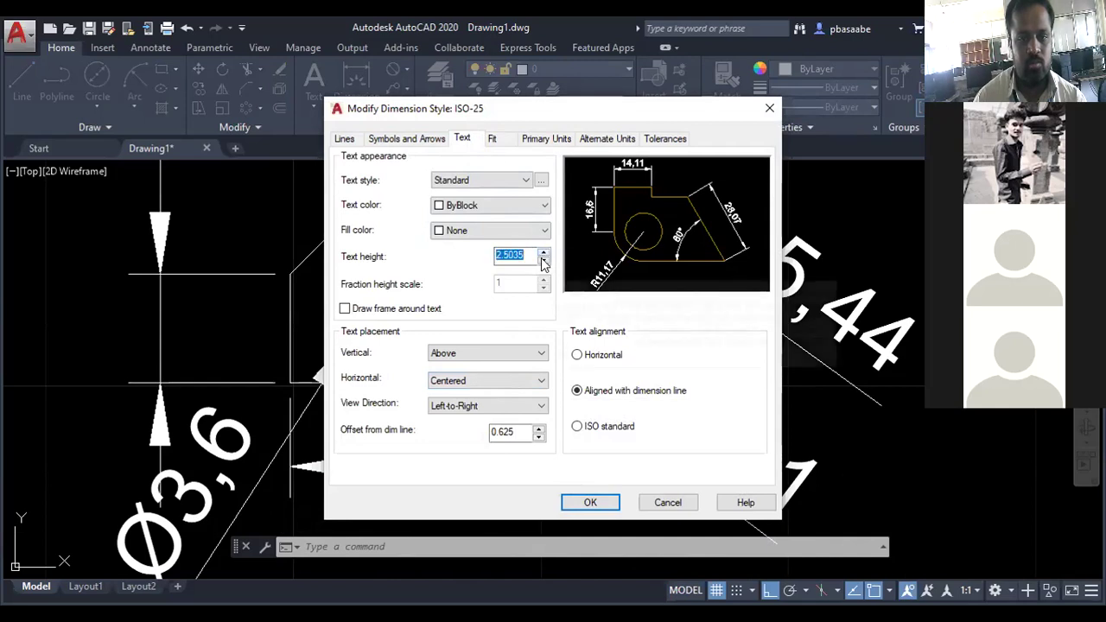
pyautogui.click(543, 261)
pyautogui.click(509, 253)
pyautogui.doubleClick(510, 253)
pyautogui.write('1.')
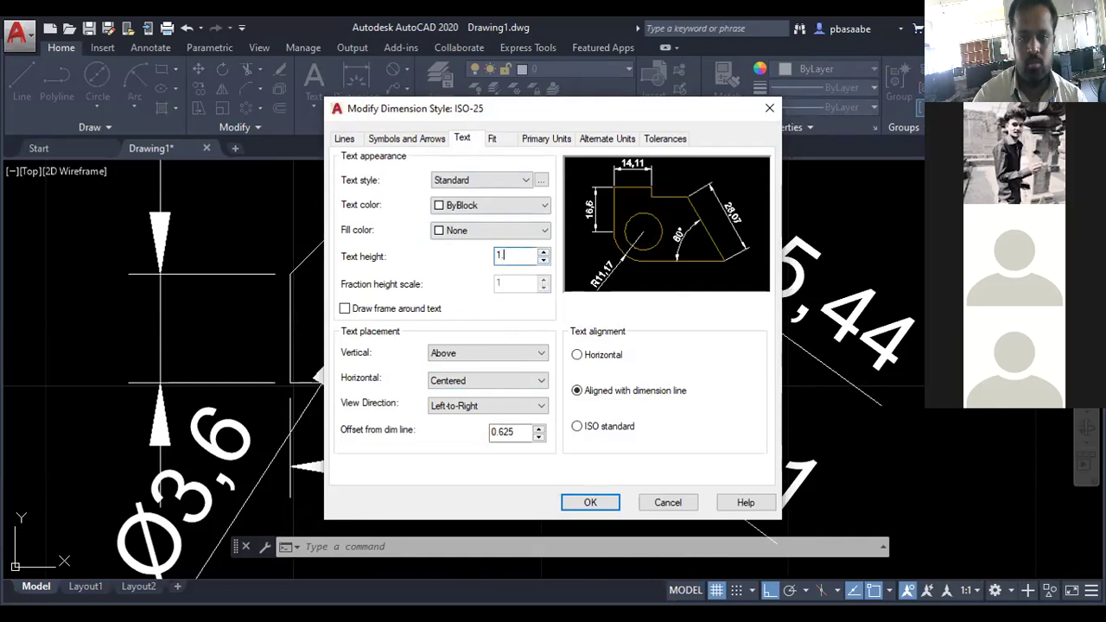
pyautogui.click(590, 500)
pyautogui.click(662, 439)
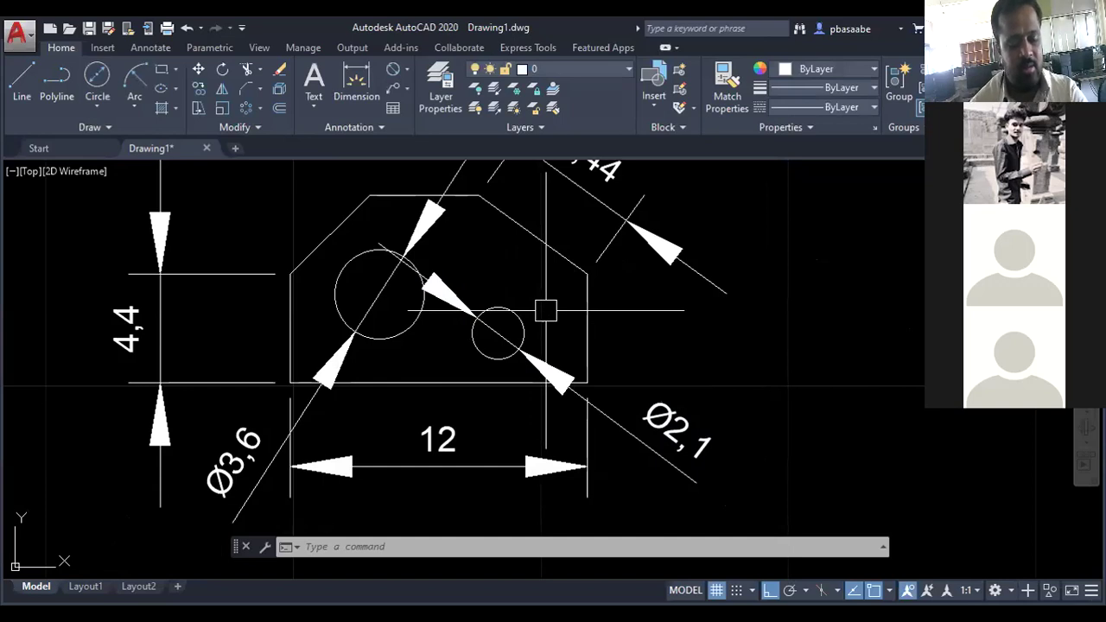
# Reduce the ISO-25 text height further to 0.5 and recentre the drawing
pyautogui.write('d')
pyautogui.press('Return')
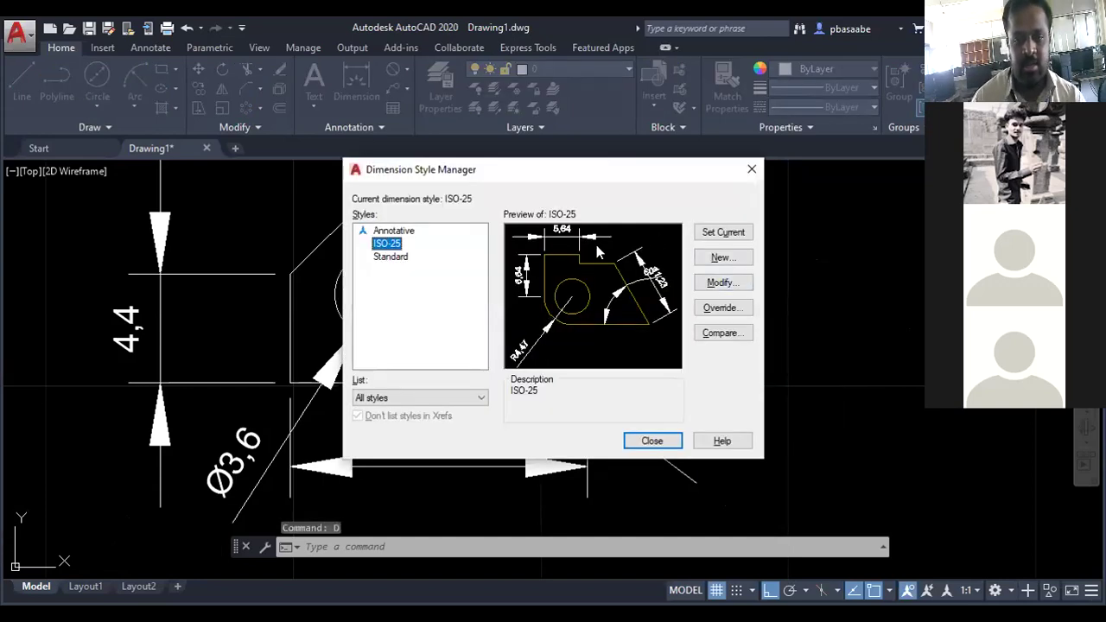
pyautogui.click(733, 287)
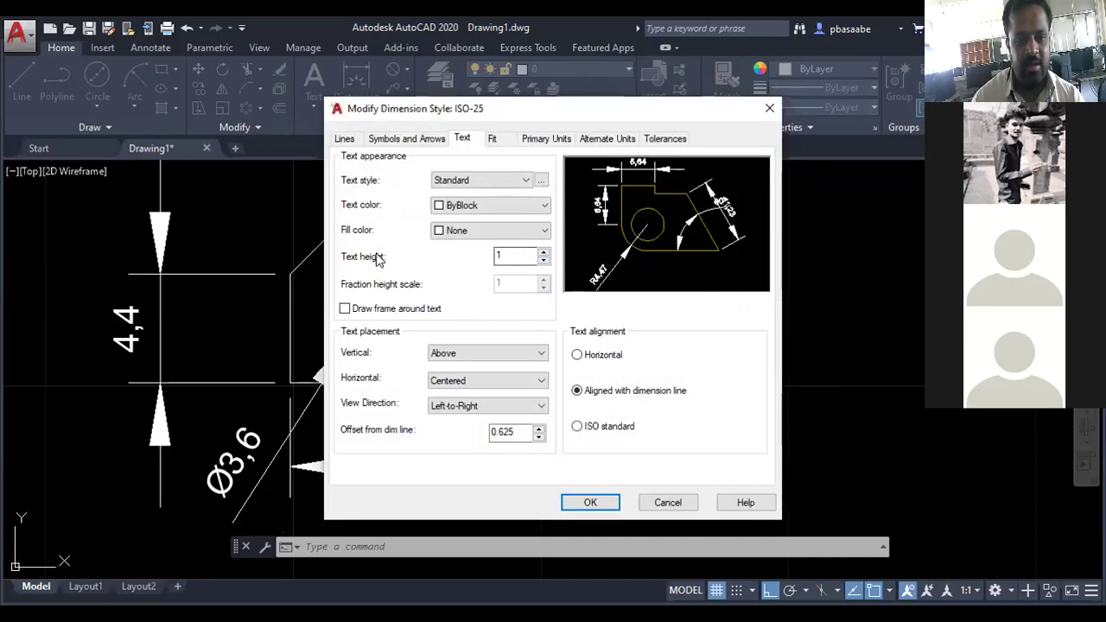
pyautogui.click(518, 256)
pyautogui.press('BackSpace')
pyautogui.write('0.5')
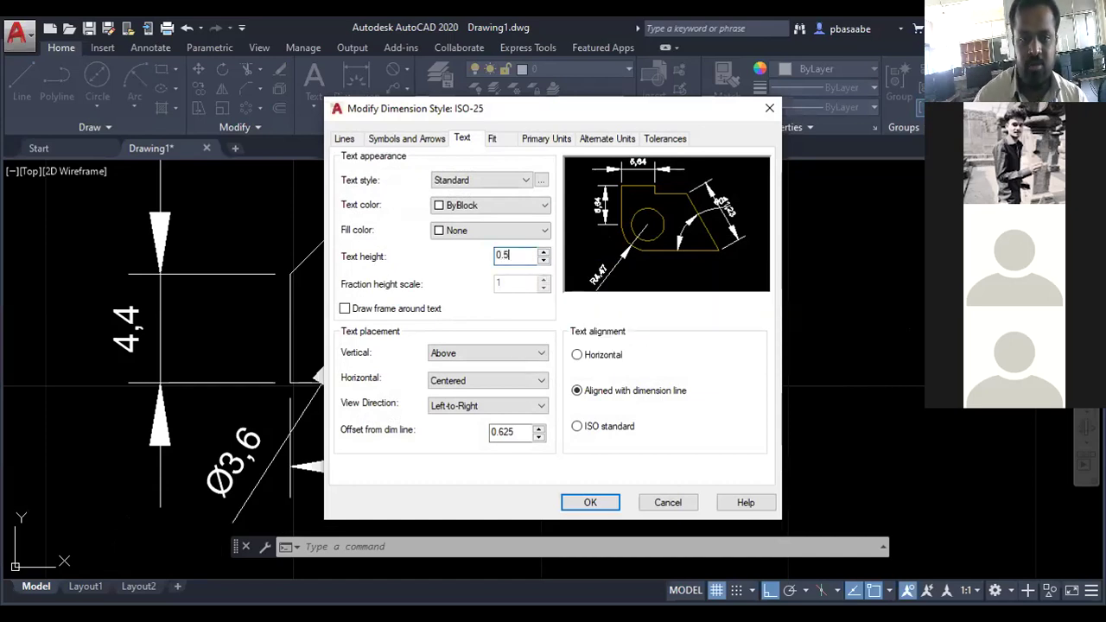
pyautogui.click(587, 502)
pyautogui.click(651, 442)
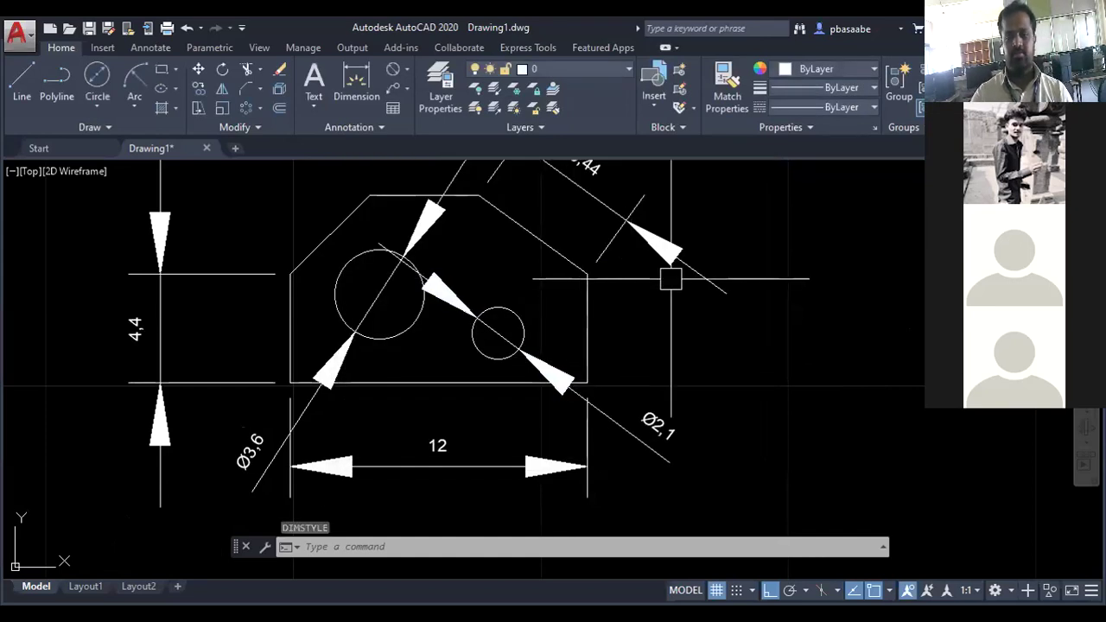
pyautogui.write('p')
pyautogui.press('Return')
pyautogui.moveTo(462, 309); pyautogui.dragTo(557, 323)
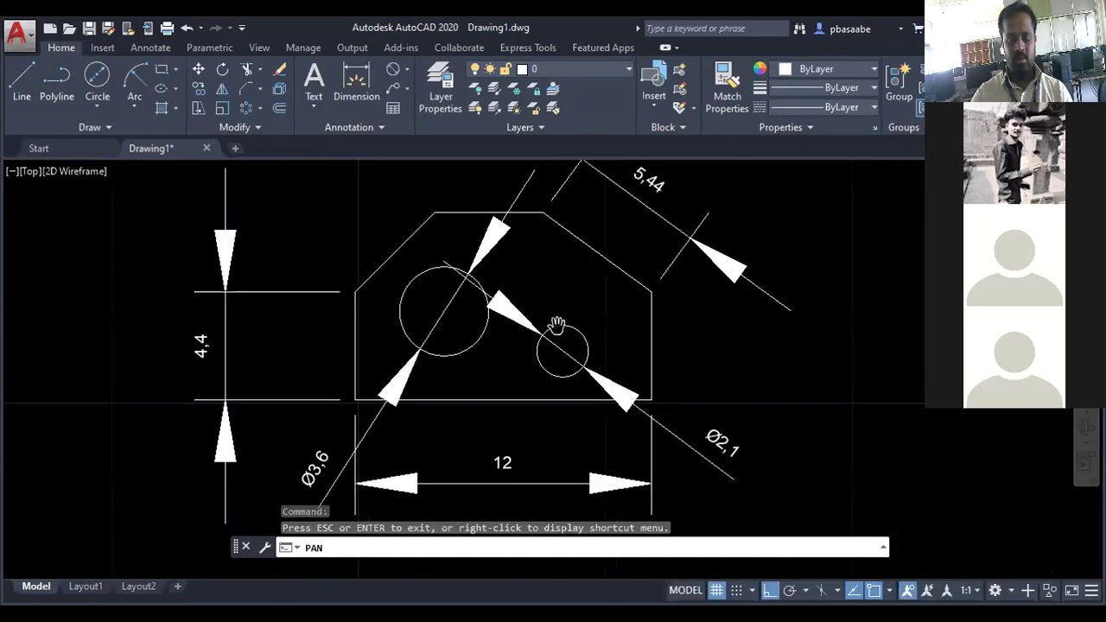
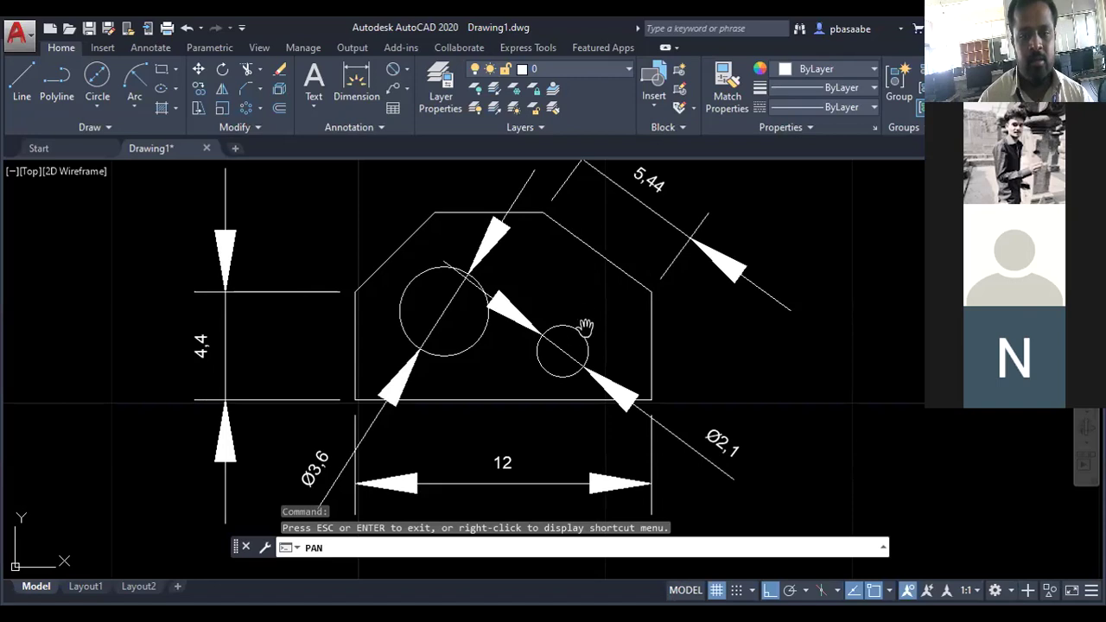
# Erase the old pentagonal plate drawing by selecting all objects and deleting them
pyautogui.scroll(-2, 585, 326)
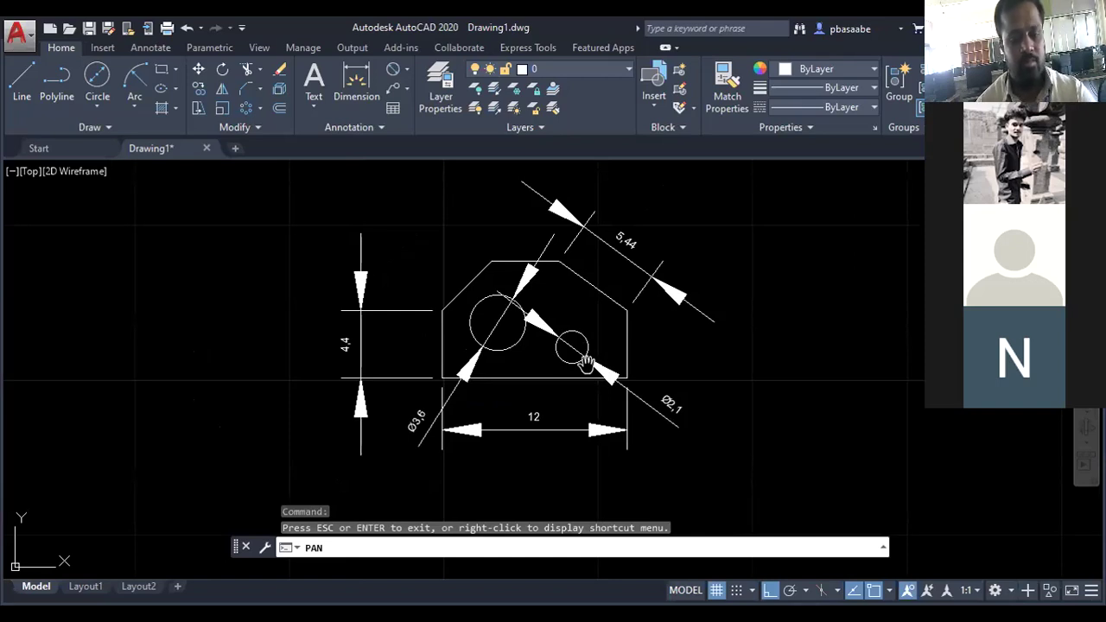
pyautogui.press('Escape')
pyautogui.hotkey('ctrl', 'a')
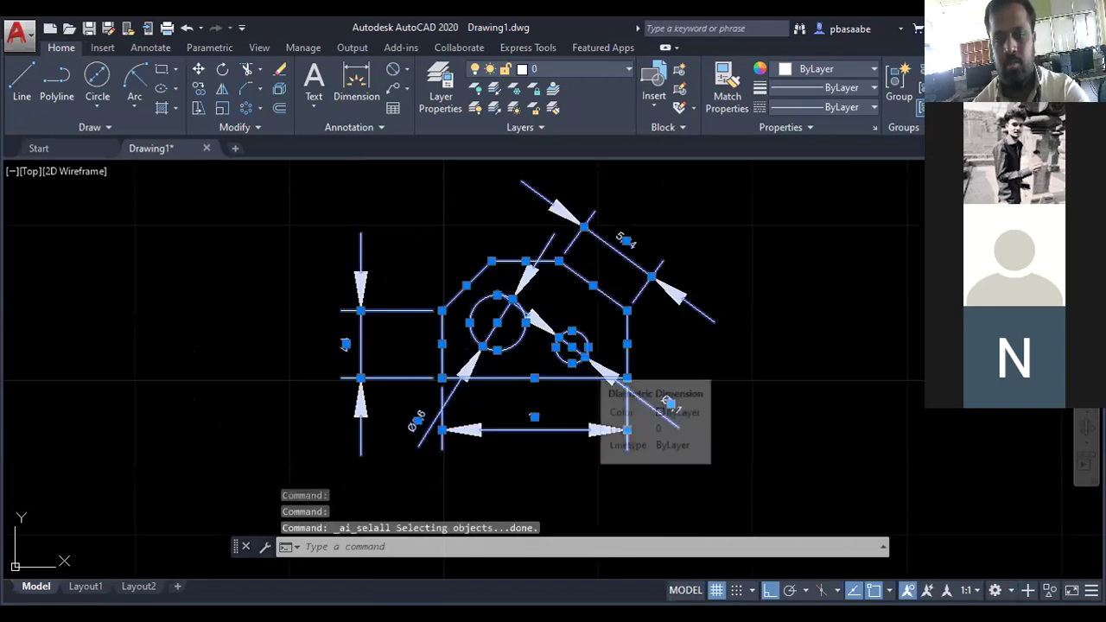
pyautogui.press('Delete')
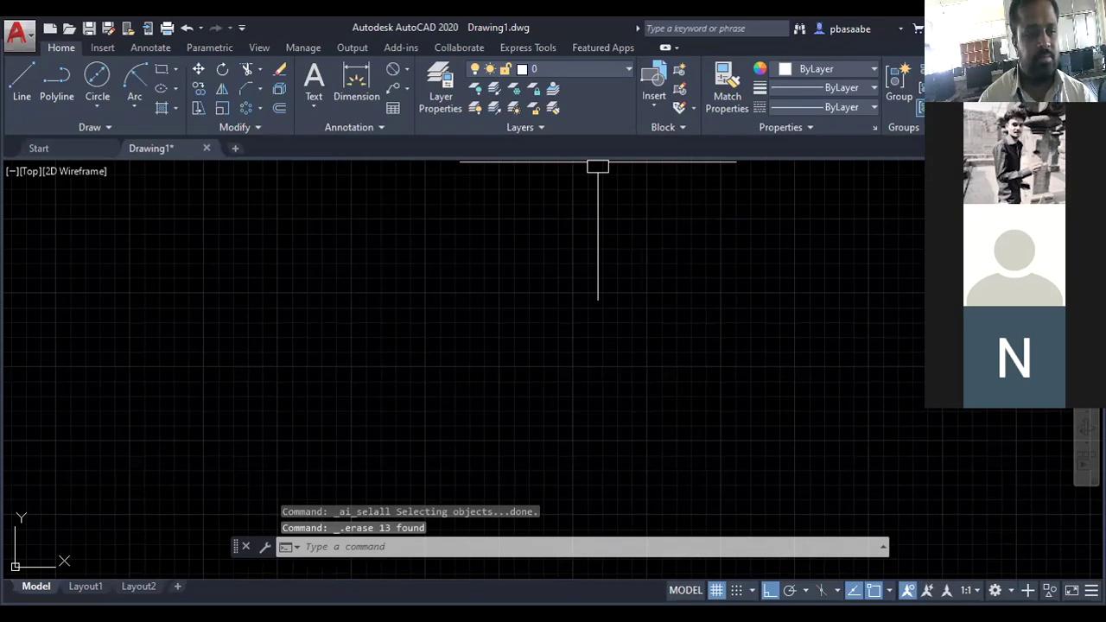
pyautogui.hotkey('alt', 'Tab')
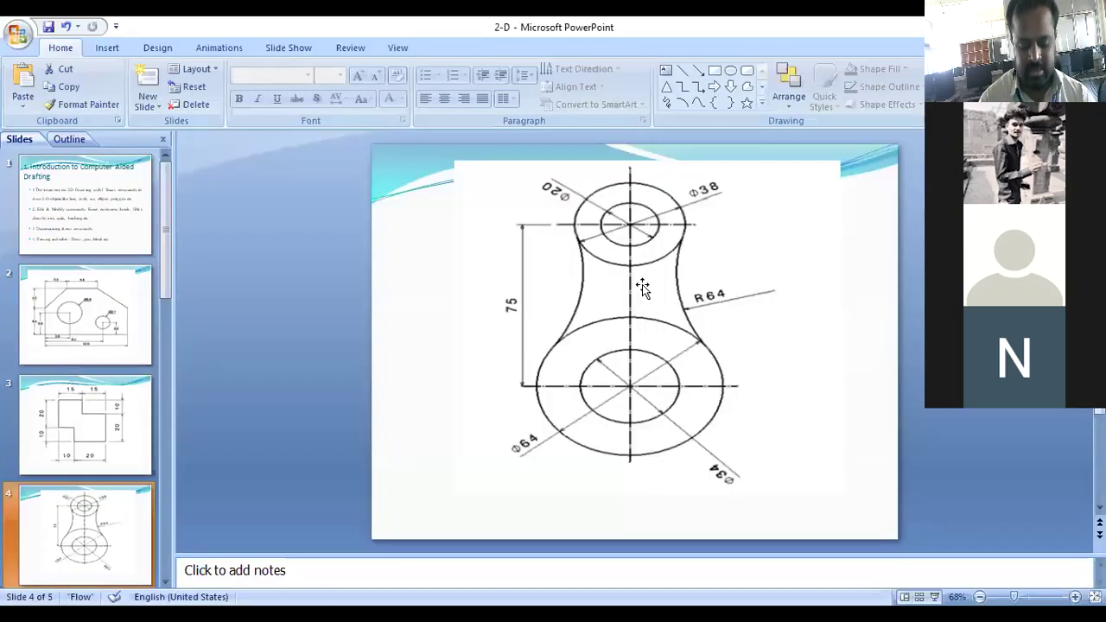
pyautogui.click(444, 218)
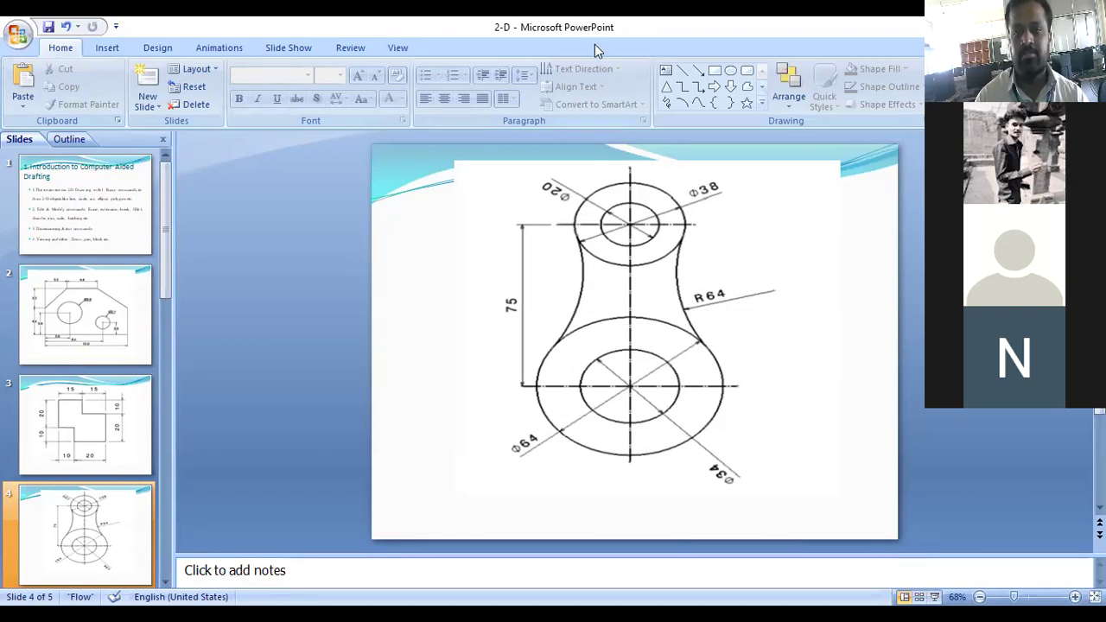
# Number the circles in ink and write 34 beside the small lower circle
pyautogui.moveTo(679, 374)
pyautogui.mouseDown()
pyautogui.moveTo(751, 349)
pyautogui.moveTo(794, 365)
pyautogui.mouseUp()
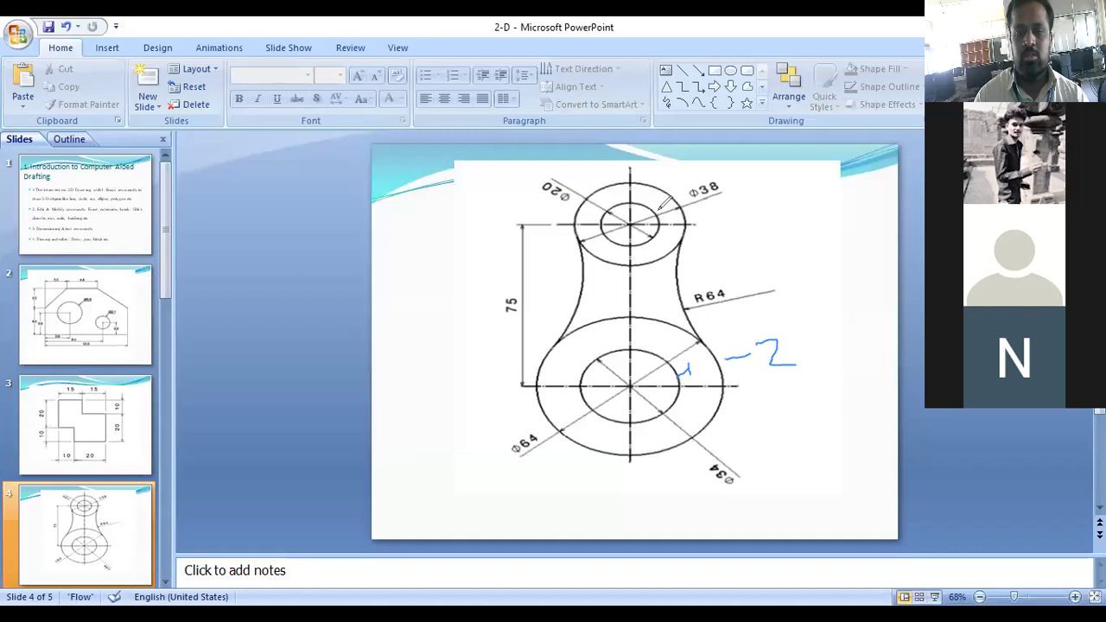
pyautogui.moveTo(653, 209)
pyautogui.mouseDown()
pyautogui.moveTo(672, 178)
pyautogui.moveTo(740, 226)
pyautogui.moveTo(738, 238)
pyautogui.mouseUp()
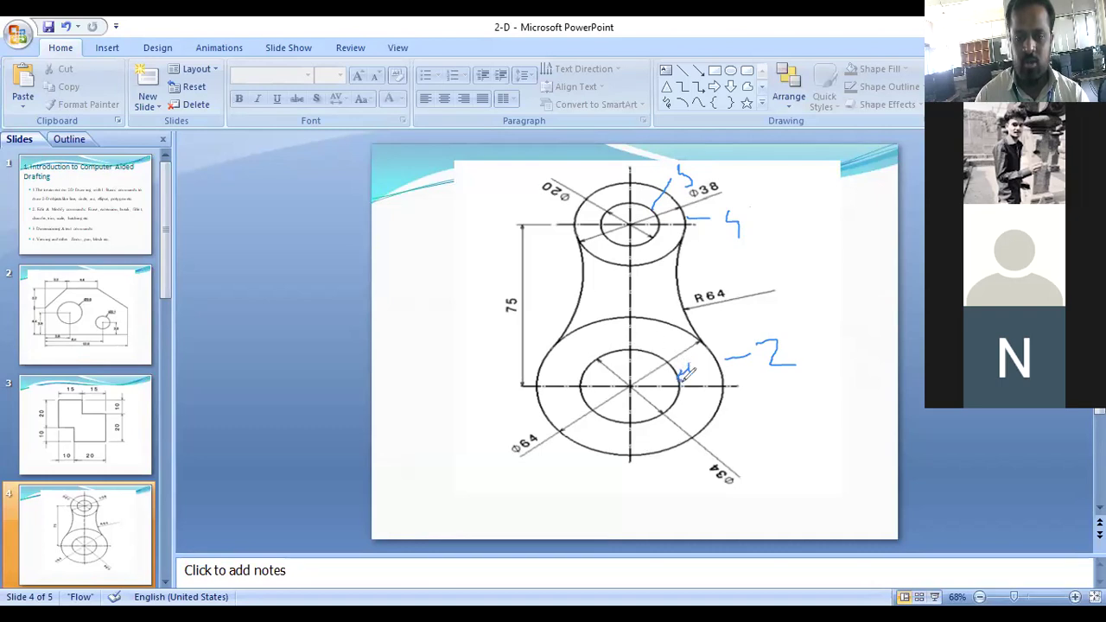
pyautogui.moveTo(691, 371); pyautogui.dragTo(702, 361)
pyautogui.moveTo(679, 397)
pyautogui.mouseDown()
pyautogui.moveTo(775, 428)
pyautogui.moveTo(771, 443)
pyautogui.moveTo(771, 416)
pyautogui.moveTo(794, 434)
pyautogui.mouseUp()
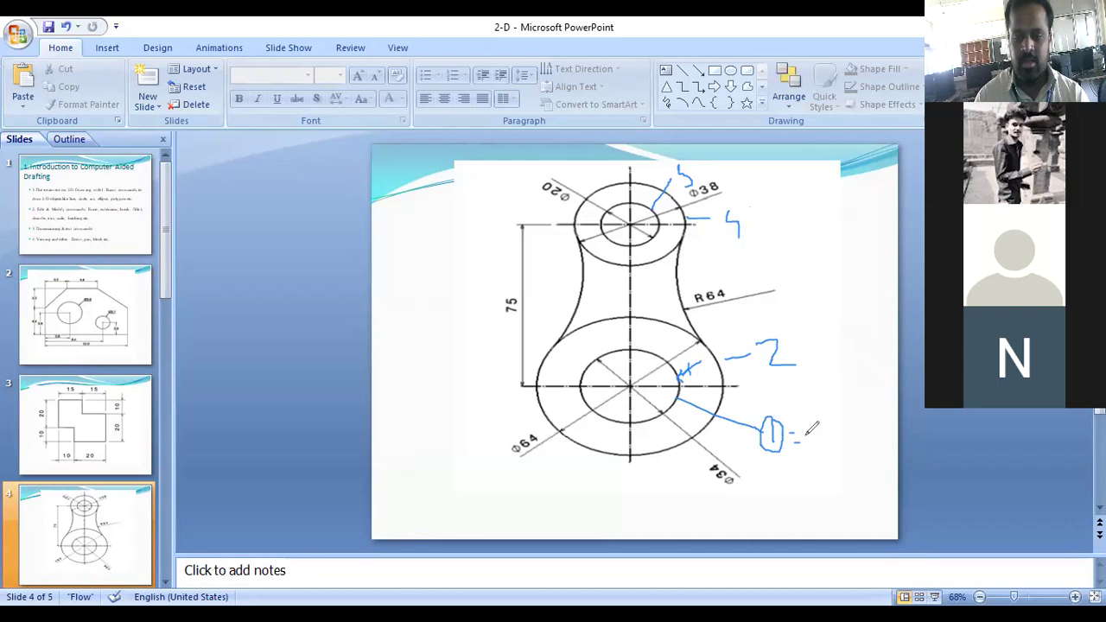
pyautogui.moveTo(803, 427)
pyautogui.mouseDown()
pyautogui.moveTo(805, 450)
pyautogui.moveTo(831, 455)
pyautogui.mouseUp()
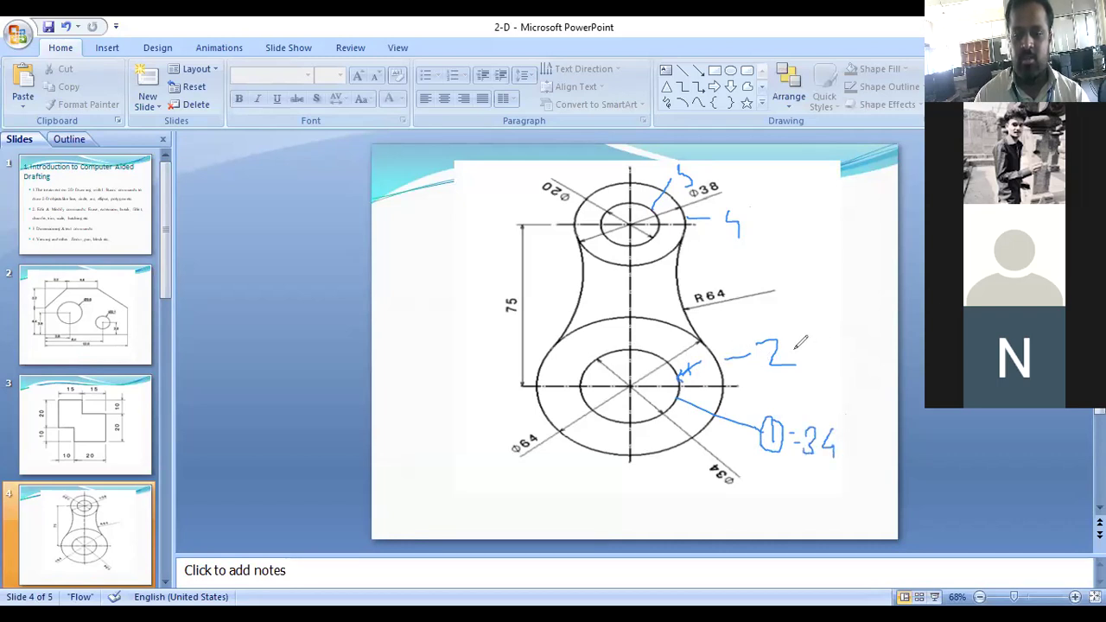
# Ink diameter notes 20 and 38 beside the two upper circles' labels
pyautogui.moveTo(794, 351)
pyautogui.mouseDown()
pyautogui.moveTo(844, 357)
pyautogui.moveTo(842, 371)
pyautogui.mouseUp()
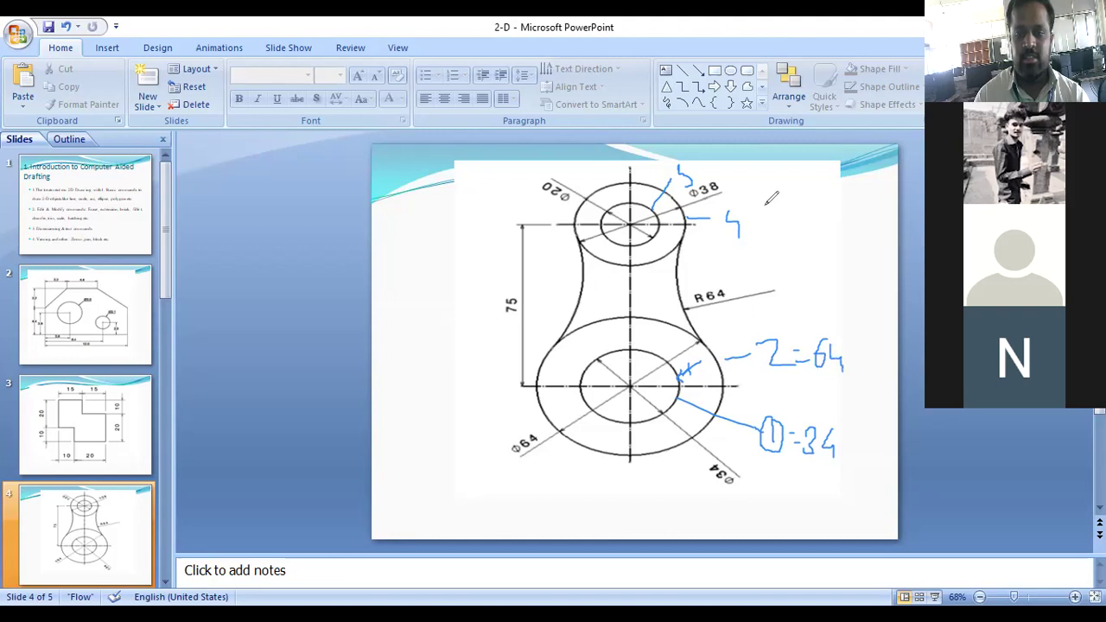
pyautogui.moveTo(710, 164)
pyautogui.mouseDown()
pyautogui.moveTo(704, 173)
pyautogui.moveTo(739, 164)
pyautogui.mouseUp()
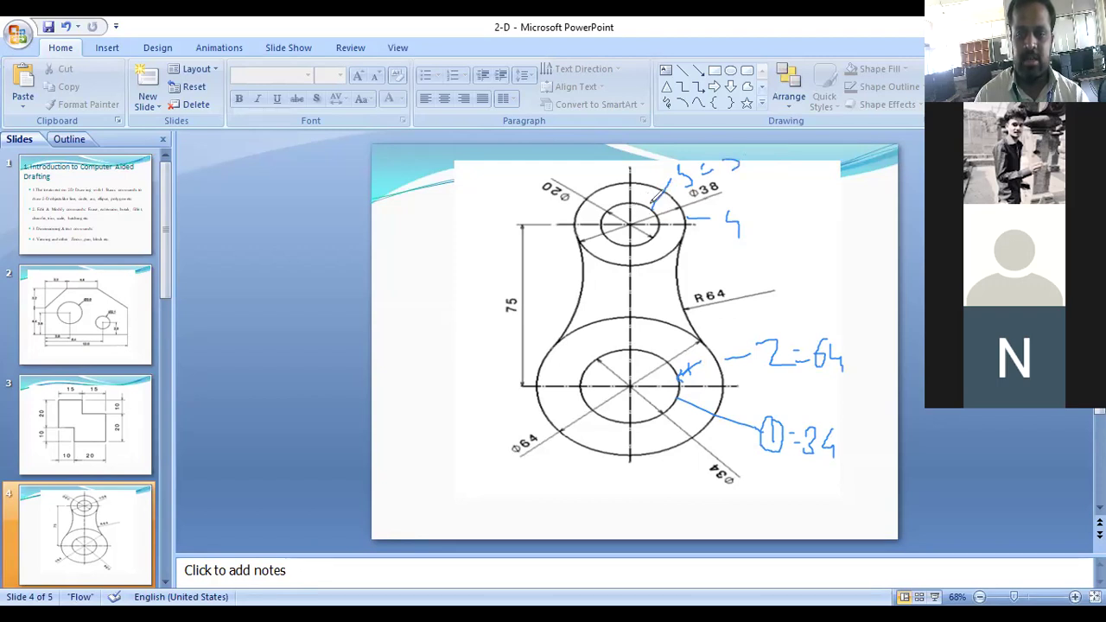
pyautogui.moveTo(654, 209); pyautogui.dragTo(674, 171)
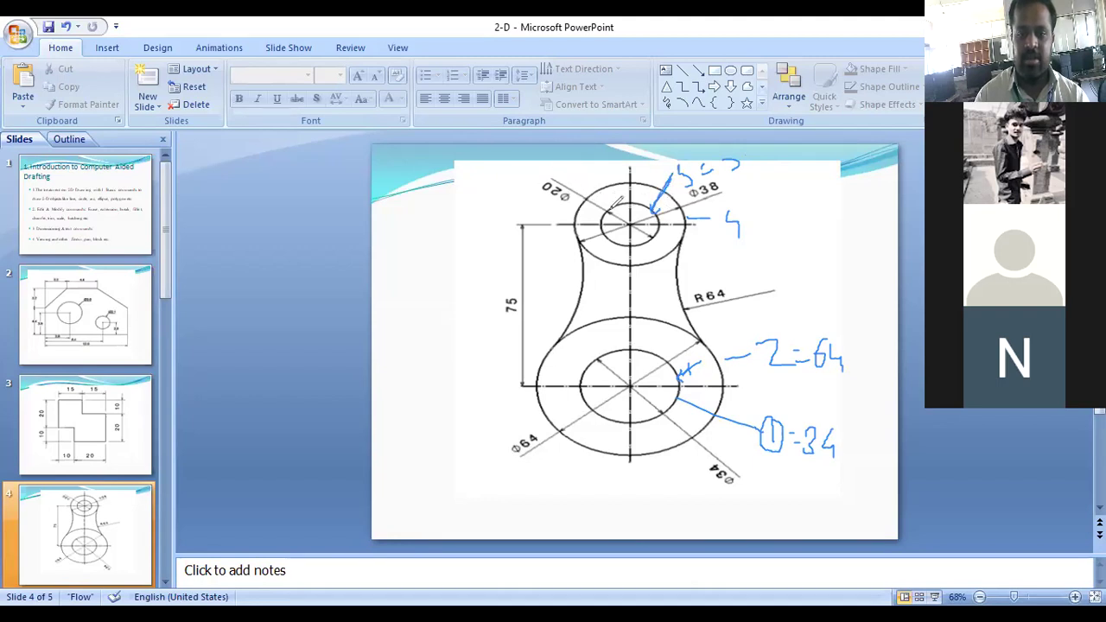
pyautogui.moveTo(733, 161)
pyautogui.mouseDown()
pyautogui.moveTo(753, 172)
pyautogui.moveTo(766, 161)
pyautogui.mouseUp()
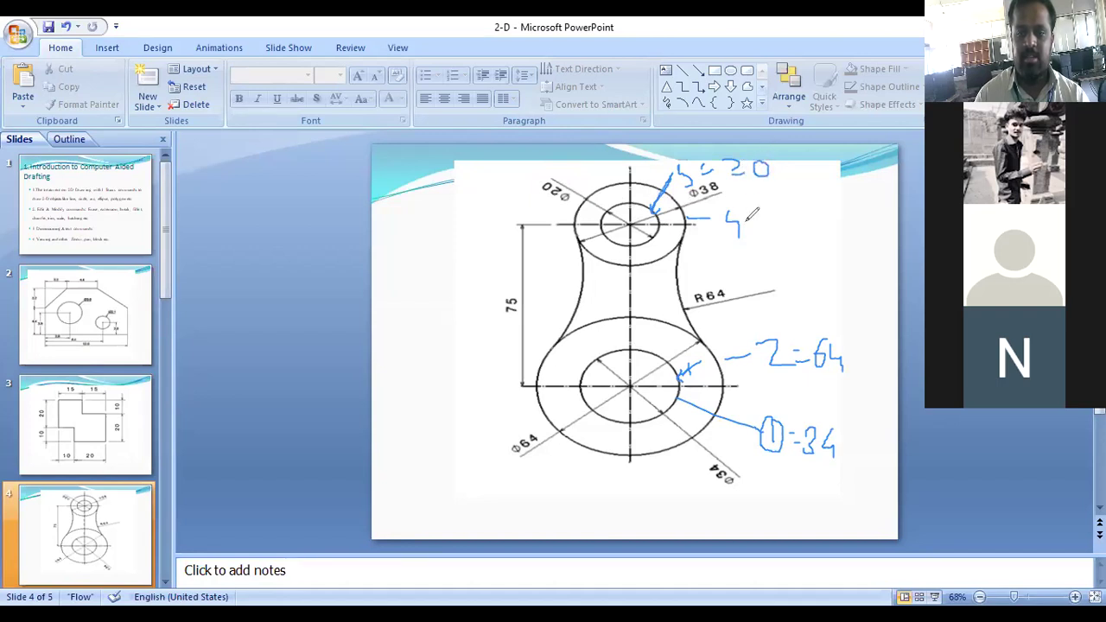
pyautogui.moveTo(748, 223)
pyautogui.mouseDown()
pyautogui.moveTo(760, 214)
pyautogui.moveTo(765, 228)
pyautogui.mouseUp()
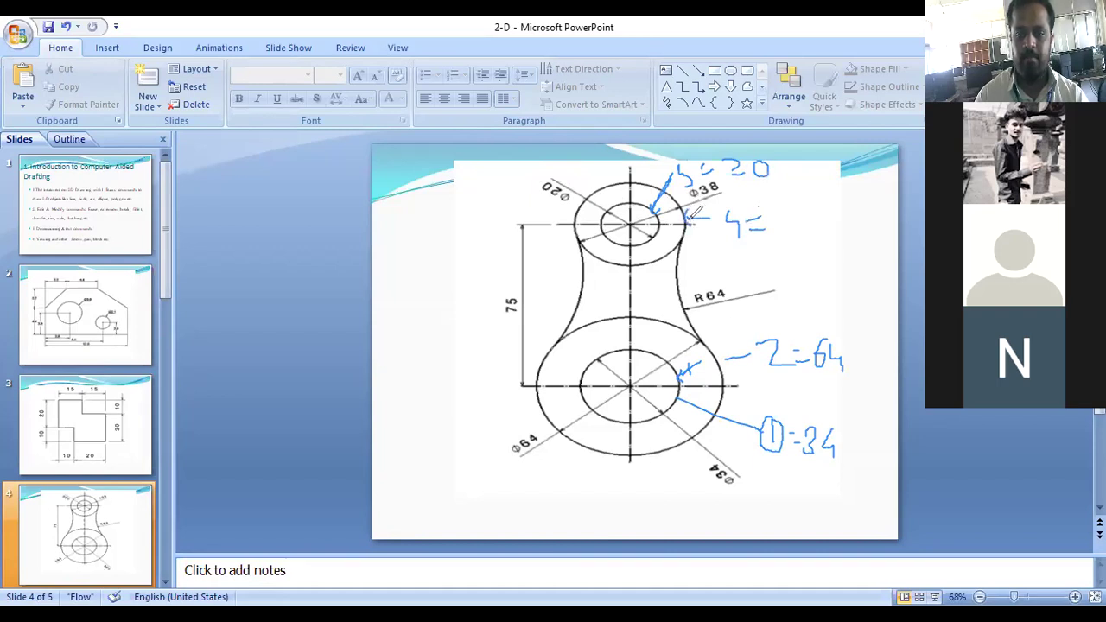
pyautogui.moveTo(688, 219); pyautogui.dragTo(717, 214)
pyautogui.moveTo(781, 210)
pyautogui.mouseDown()
pyautogui.moveTo(795, 218)
pyautogui.moveTo(781, 231)
pyautogui.moveTo(810, 209)
pyautogui.mouseUp()
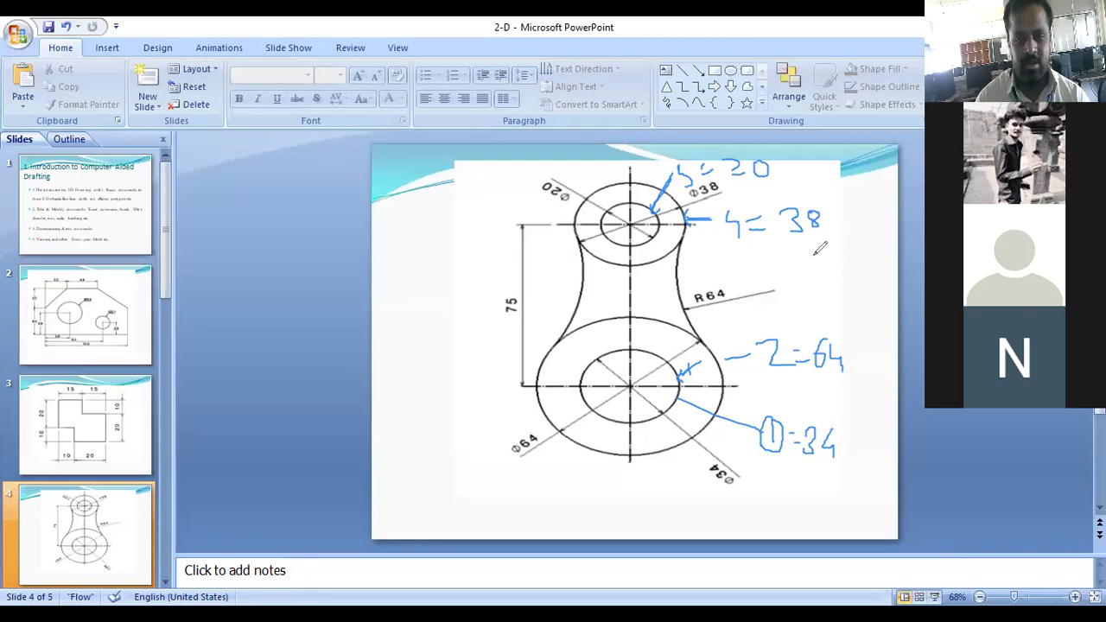
# Trace both R64 neck arcs in ink and number them 1 and 2
pyautogui.moveTo(581, 220)
pyautogui.mouseDown()
pyautogui.moveTo(570, 327)
pyautogui.moveTo(557, 342)
pyautogui.mouseUp()
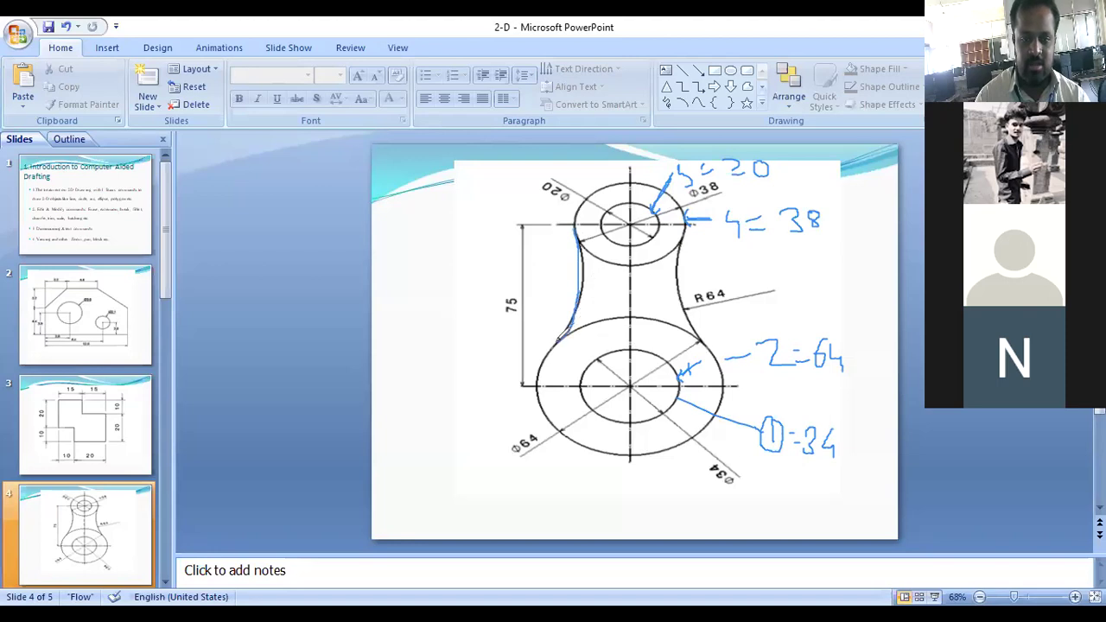
pyautogui.moveTo(686, 223); pyautogui.dragTo(708, 339)
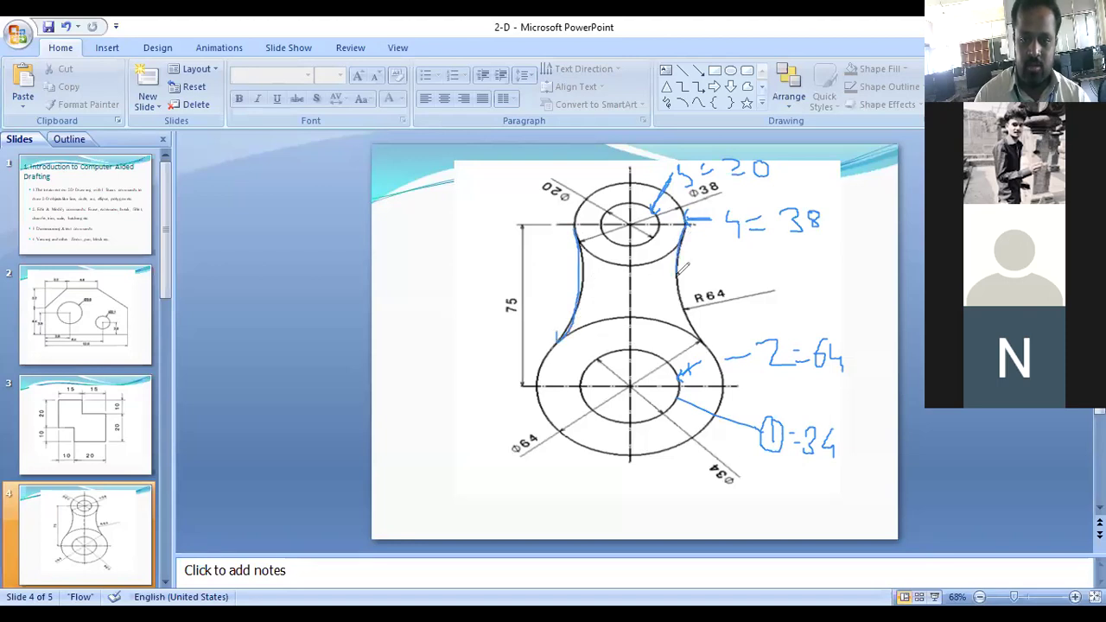
pyautogui.moveTo(700, 257); pyautogui.dragTo(724, 272)
pyautogui.moveTo(533, 271)
pyautogui.mouseDown()
pyautogui.moveTo(558, 275)
pyautogui.moveTo(553, 293)
pyautogui.mouseUp()
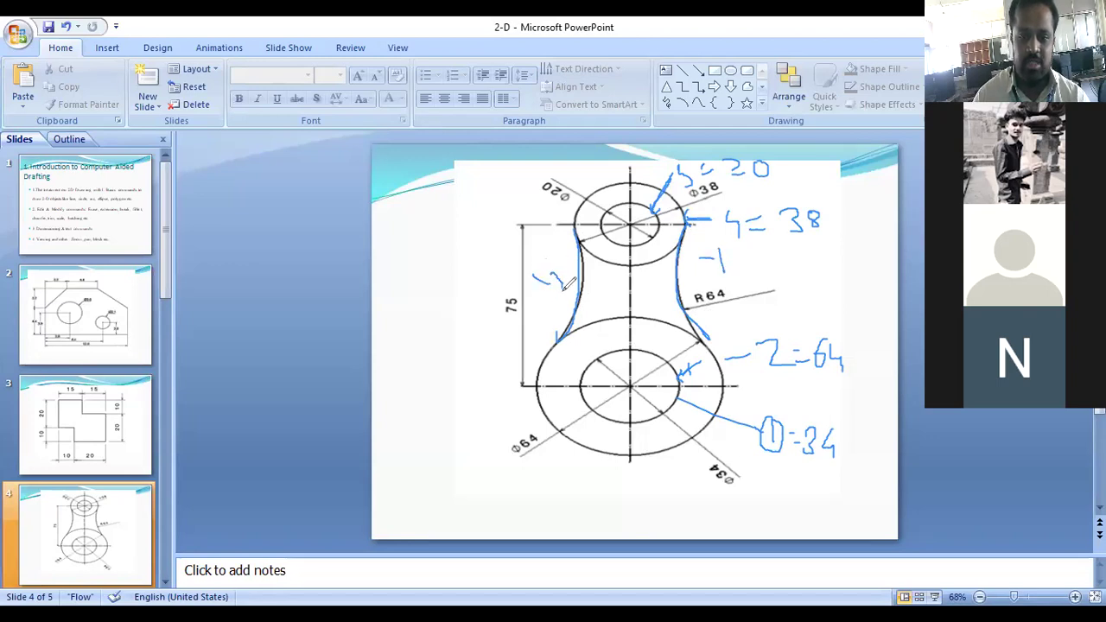
pyautogui.moveTo(543, 252); pyautogui.dragTo(557, 262)
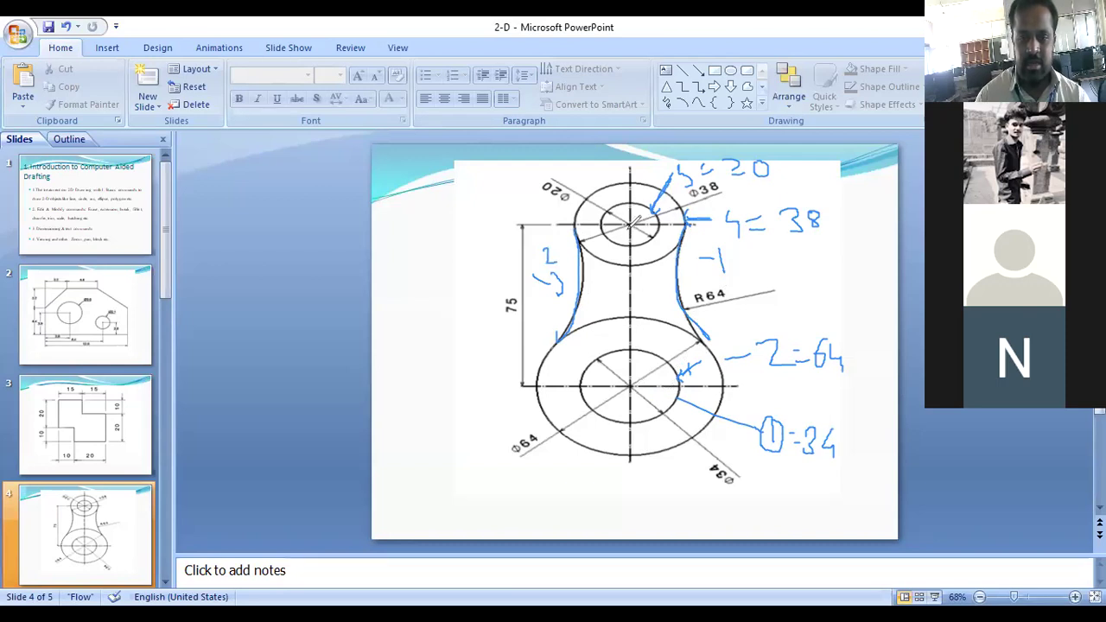
# Ink lines through both circle centres, note 64 beside R64, and begin a '1)' margin note
pyautogui.moveTo(636, 216); pyautogui.dragTo(619, 260)
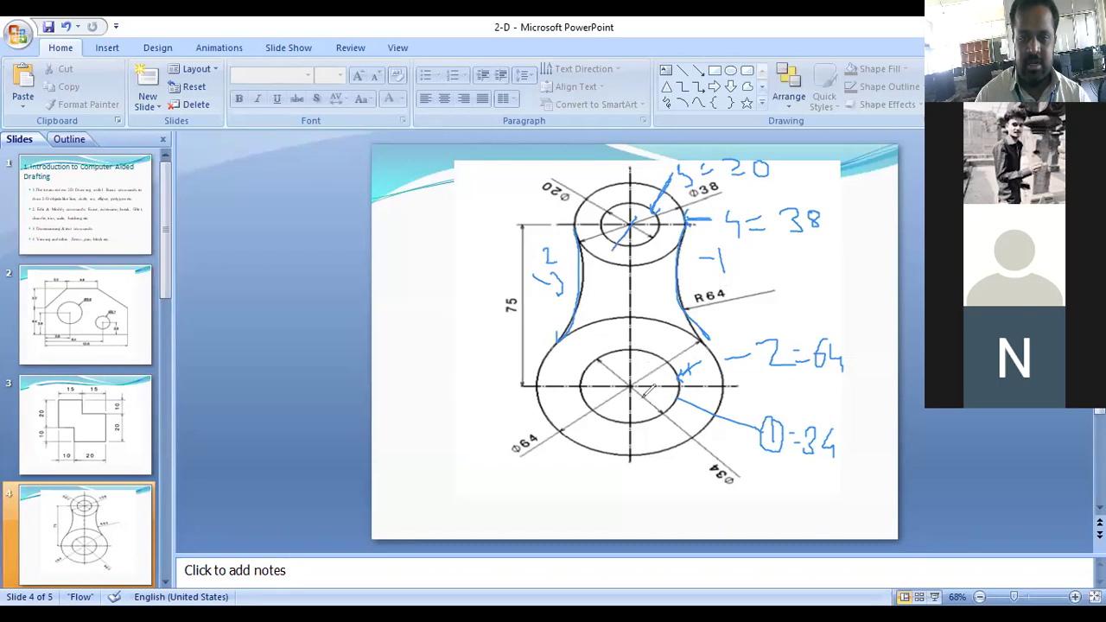
pyautogui.moveTo(637, 376)
pyautogui.mouseDown()
pyautogui.moveTo(602, 410)
pyautogui.moveTo(630, 341)
pyautogui.moveTo(633, 216)
pyautogui.moveTo(623, 375)
pyautogui.moveTo(633, 294)
pyautogui.moveTo(519, 333)
pyautogui.moveTo(508, 325)
pyautogui.moveTo(519, 328)
pyautogui.mouseUp()
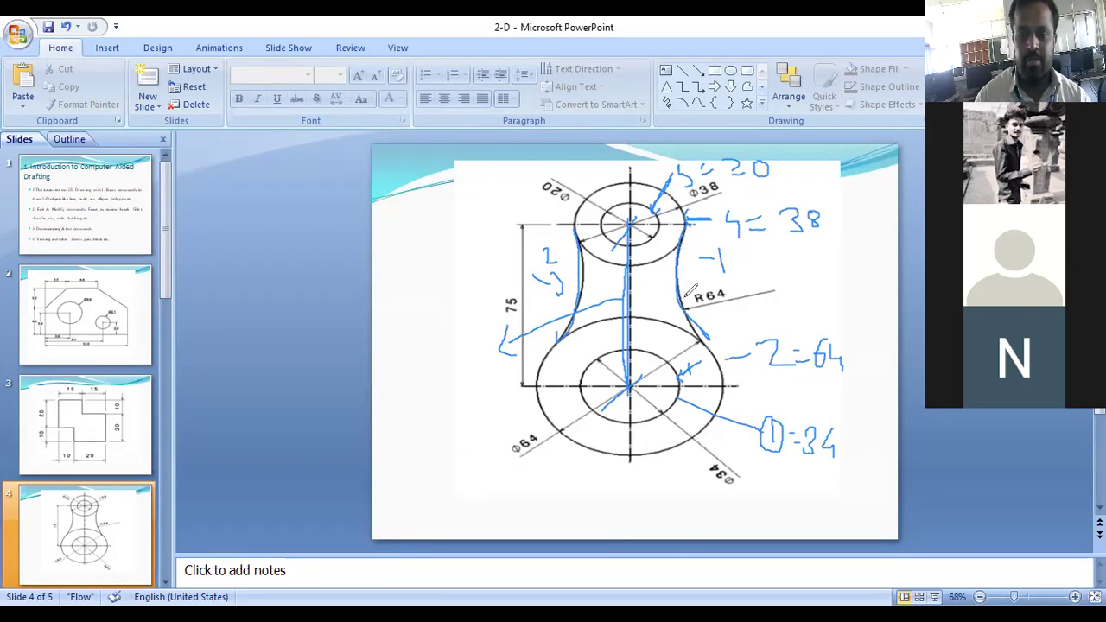
pyautogui.moveTo(688, 307); pyautogui.dragTo(788, 292)
pyautogui.moveTo(833, 253)
pyautogui.mouseDown()
pyautogui.moveTo(818, 286)
pyautogui.moveTo(818, 275)
pyautogui.moveTo(847, 278)
pyautogui.moveTo(843, 293)
pyautogui.mouseUp()
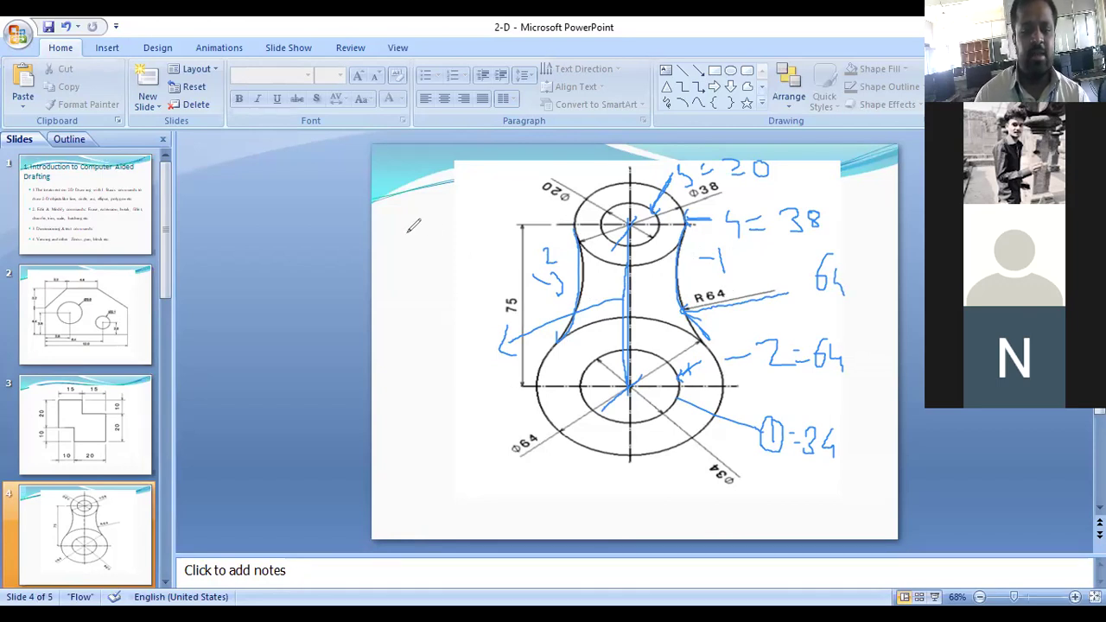
pyautogui.moveTo(383, 227)
pyautogui.mouseDown()
pyautogui.moveTo(399, 223)
pyautogui.moveTo(377, 257)
pyautogui.mouseUp()
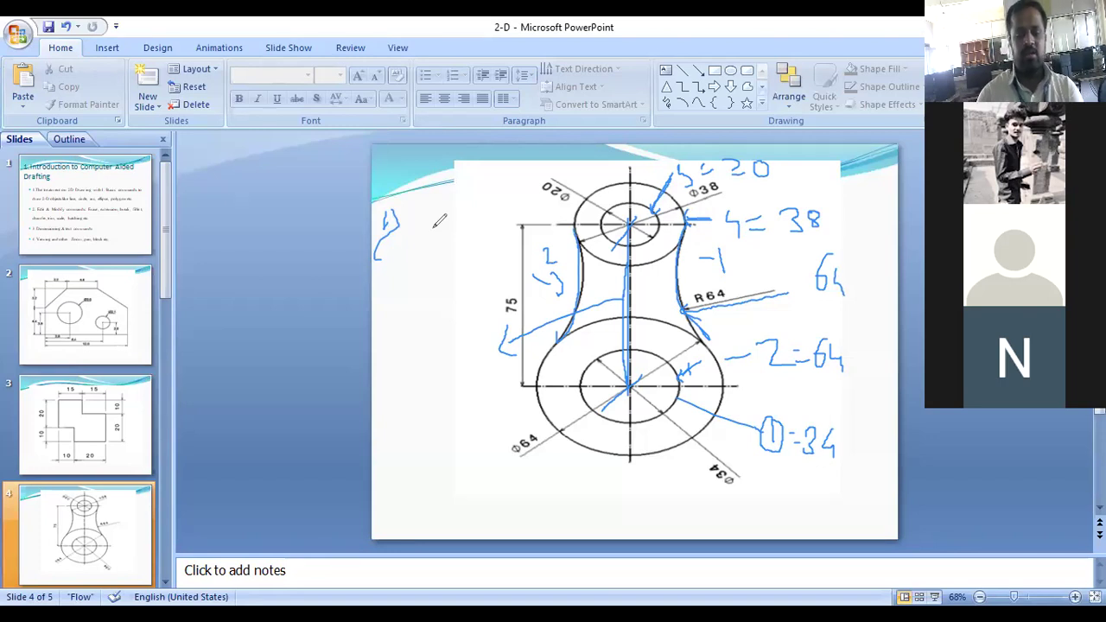
# Handwrite the margin steps '1) Circle', '2) Line' and '3) TTR' in ink
pyautogui.moveTo(424, 218)
pyautogui.mouseDown()
pyautogui.moveTo(422, 230)
pyautogui.moveTo(477, 232)
pyautogui.moveTo(484, 248)
pyautogui.mouseUp()
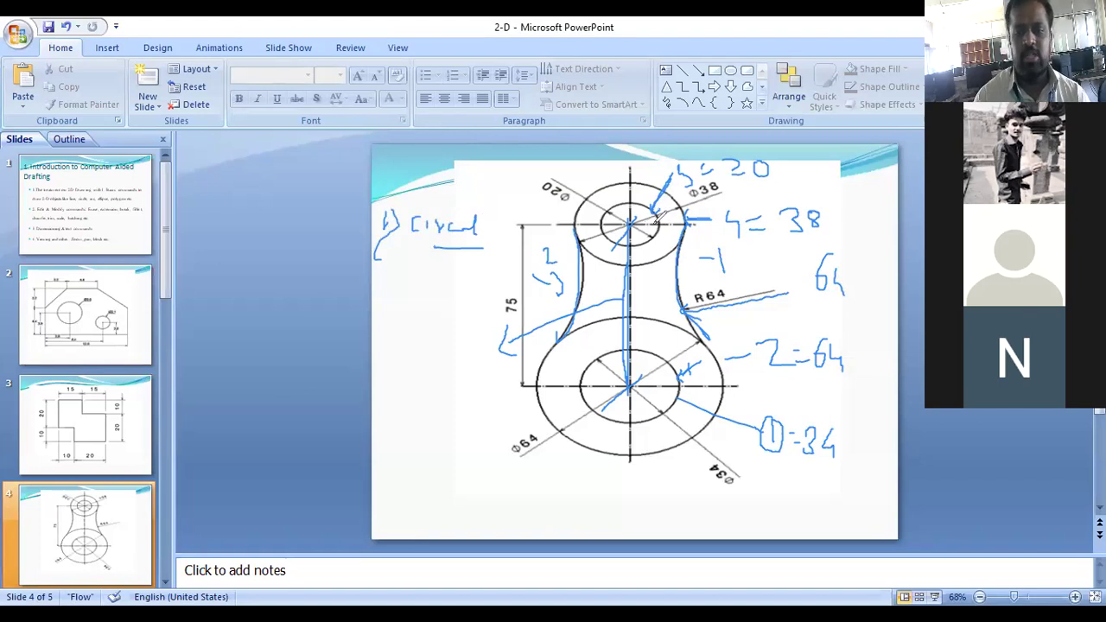
pyautogui.moveTo(380, 276); pyautogui.dragTo(386, 306)
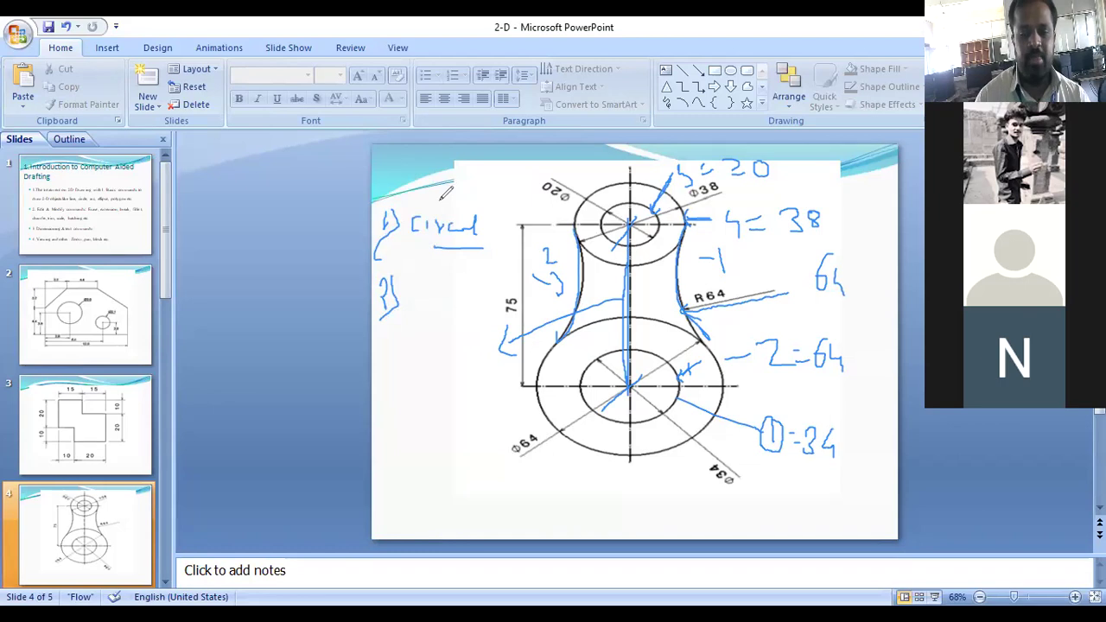
pyautogui.moveTo(414, 282)
pyautogui.mouseDown()
pyautogui.moveTo(432, 305)
pyautogui.moveTo(482, 291)
pyautogui.mouseUp()
pyautogui.moveTo(389, 363)
pyautogui.mouseDown()
pyautogui.moveTo(413, 368)
pyautogui.moveTo(395, 390)
pyautogui.mouseUp()
pyautogui.moveTo(423, 344); pyautogui.dragTo(429, 397)
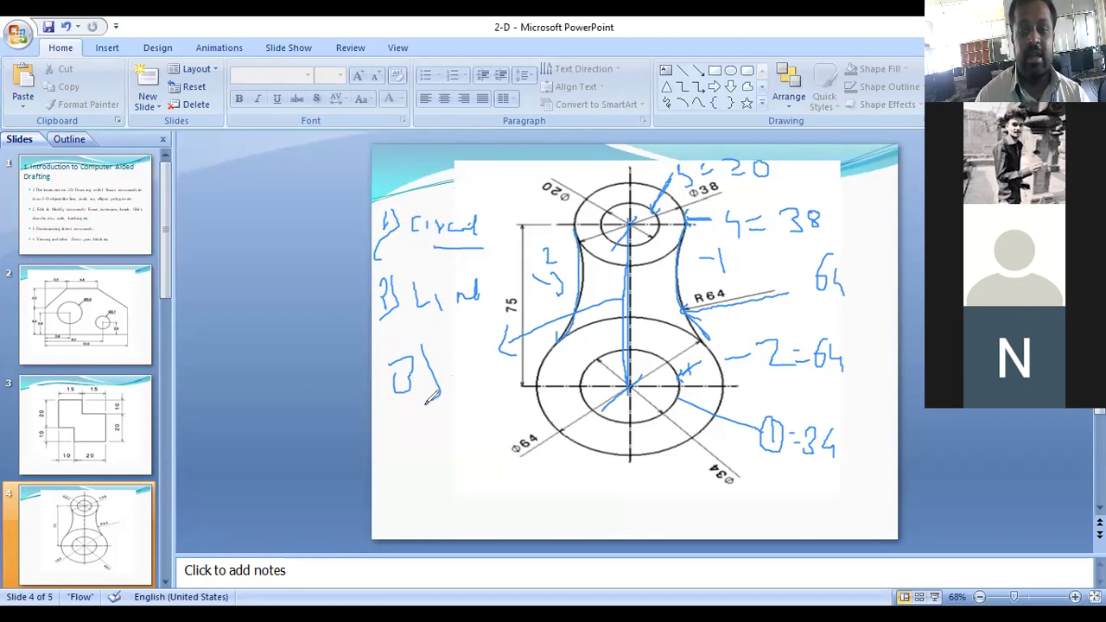
pyautogui.moveTo(411, 430)
pyautogui.mouseDown()
pyautogui.moveTo(412, 469)
pyautogui.moveTo(406, 449)
pyautogui.moveTo(430, 466)
pyautogui.moveTo(446, 458)
pyautogui.moveTo(458, 421)
pyautogui.moveTo(473, 438)
pyautogui.mouseUp()
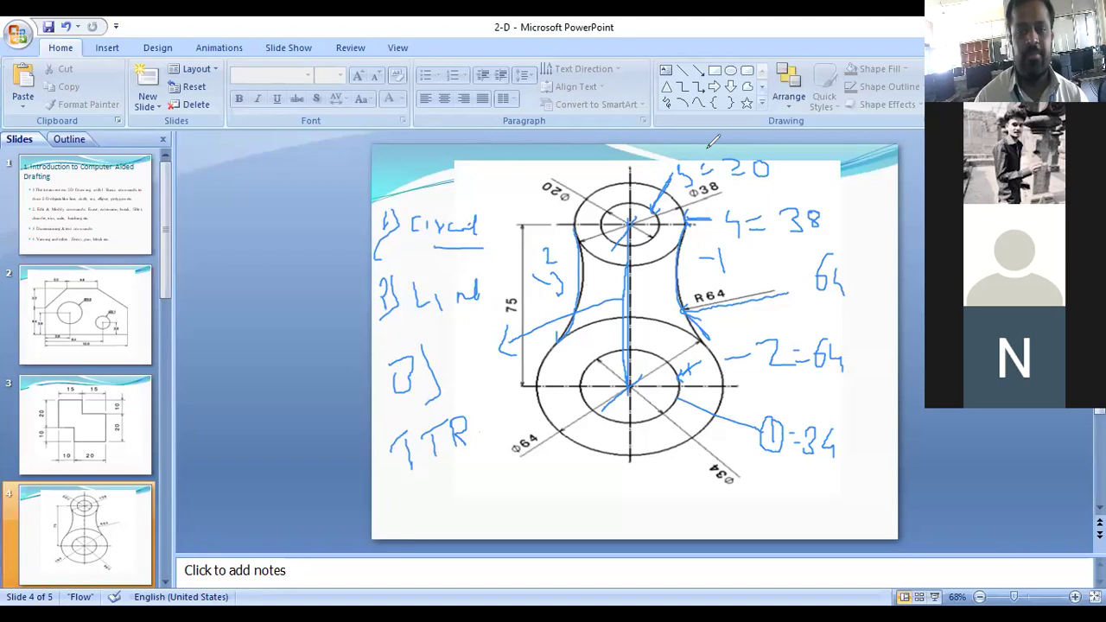
# Erase all ink from slide 4 and return to AutoCAD
pyautogui.press('e')
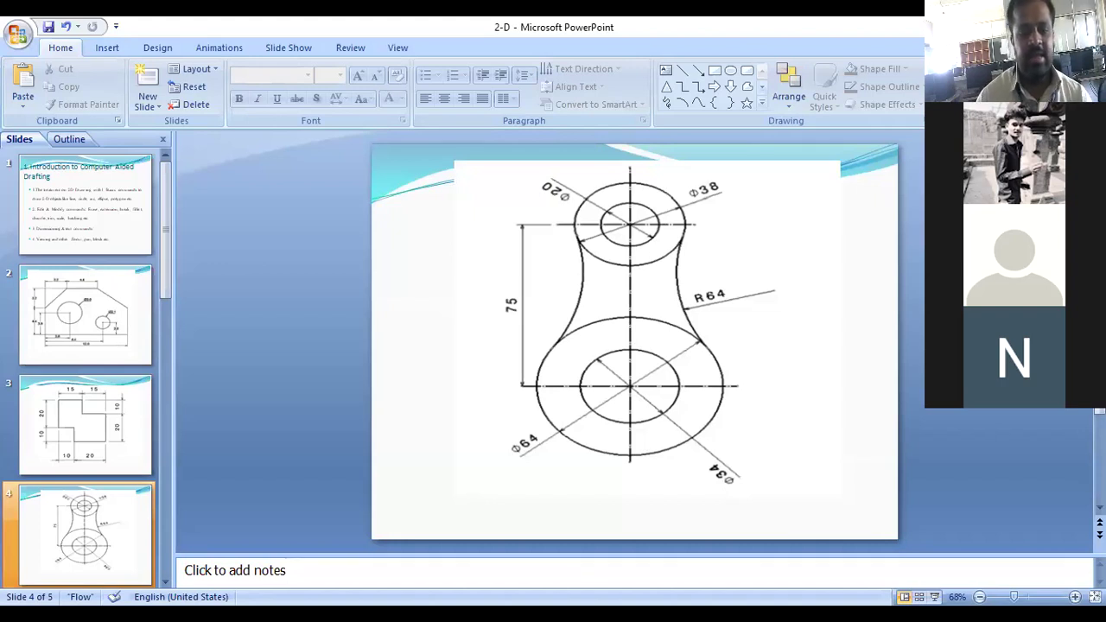
pyautogui.hotkey('alt', 'Tab')
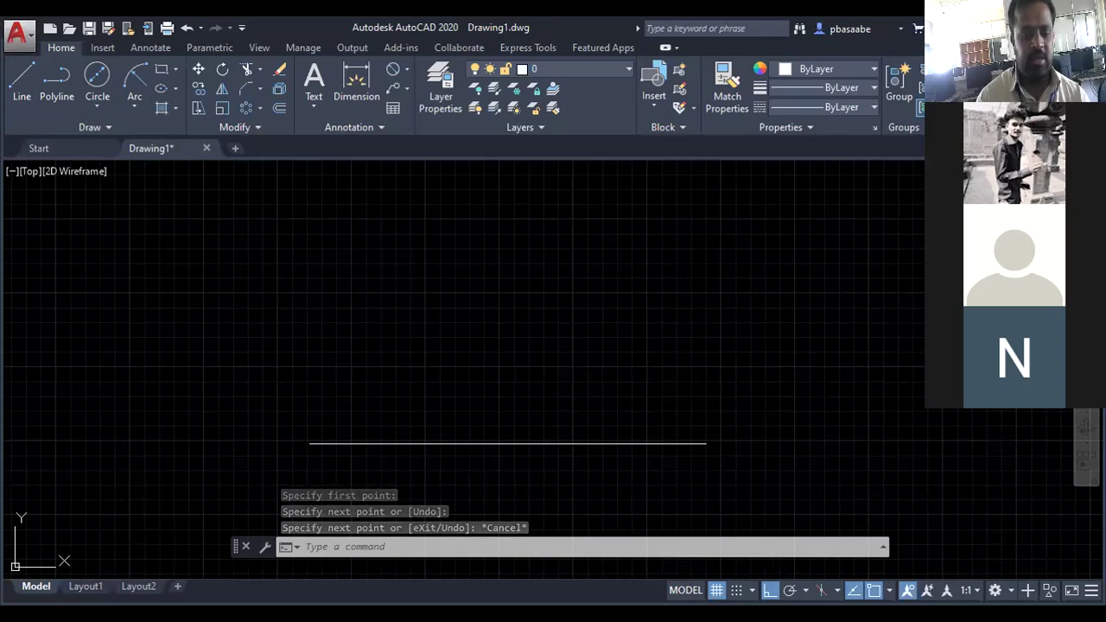
# Pan the AutoCAD view up and left around the line, then view the PowerPoint reference slide
pyautogui.write('p')
pyautogui.press('Return')
pyautogui.moveTo(605, 467); pyautogui.dragTo(524, 446)
pyautogui.press('Escape')
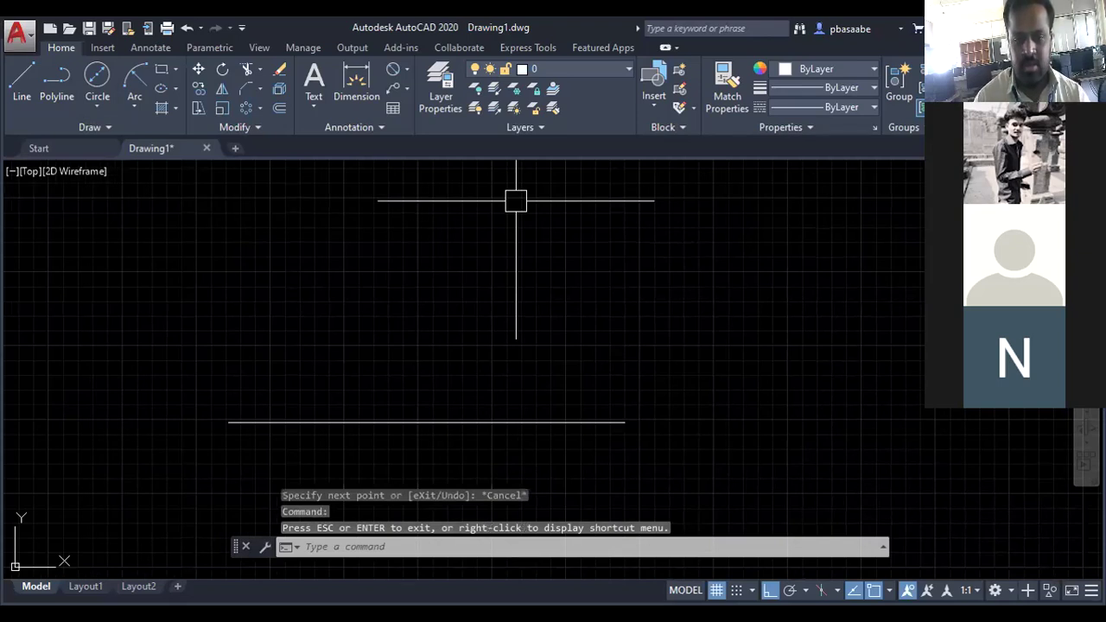
pyautogui.hotkey('alt', 'Tab')
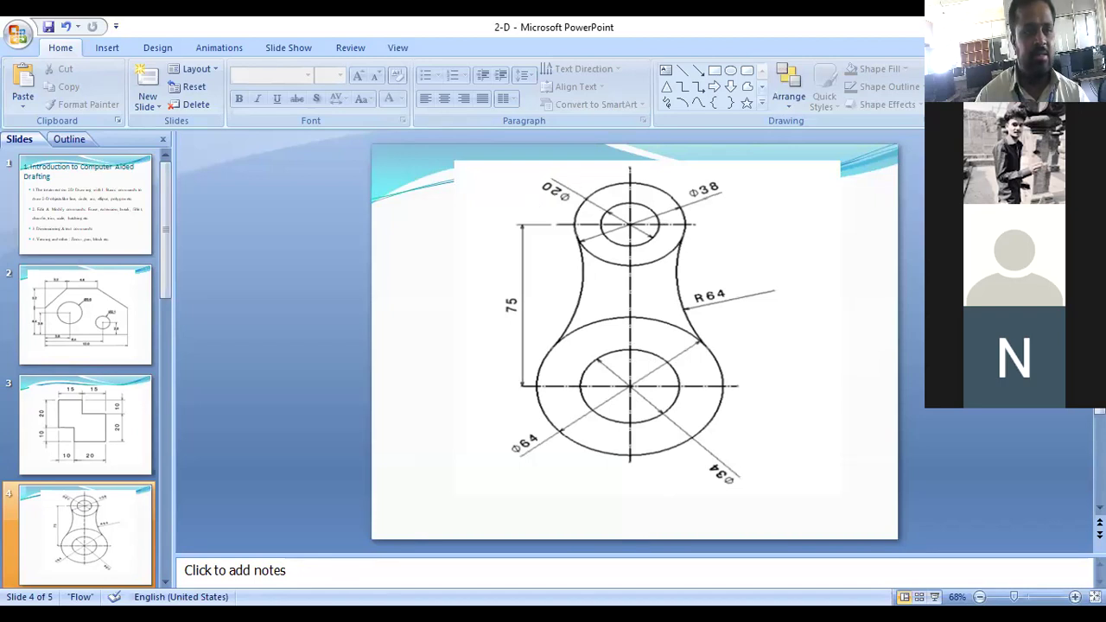
# Draw a Ø34 circle centred on the horizontal line and pan it toward the view centre
pyautogui.hotkey('alt', 'Tab')
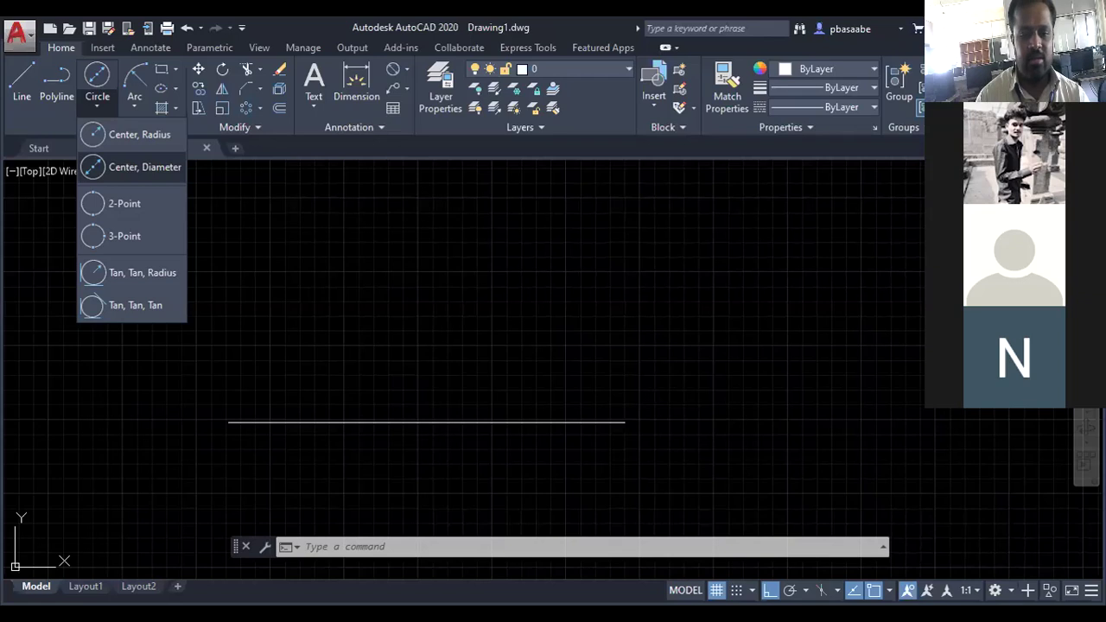
pyautogui.click(138, 166)
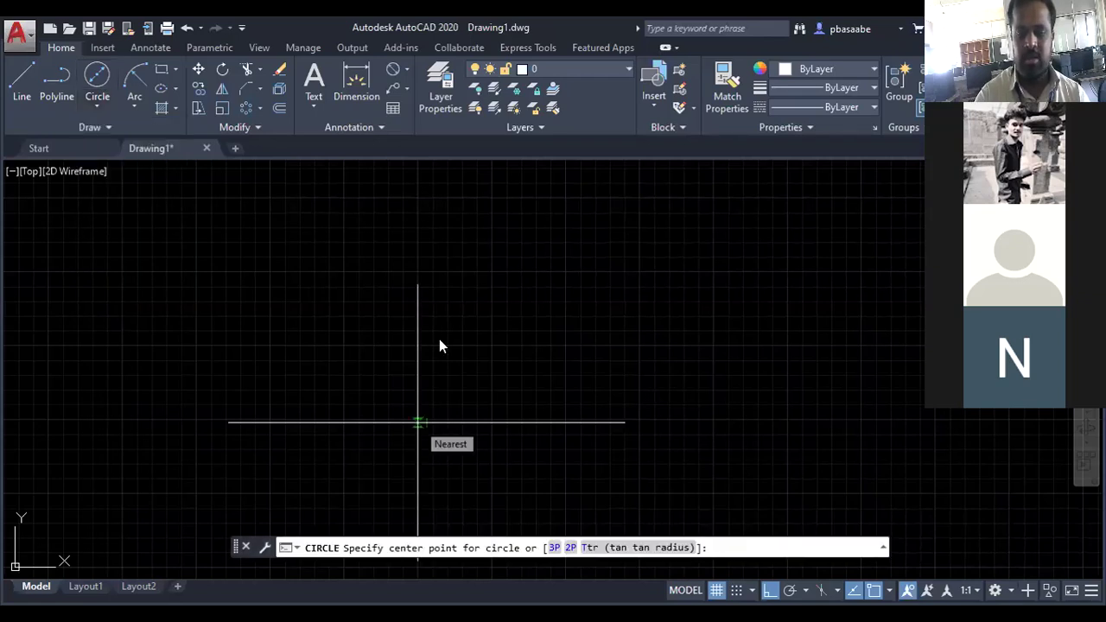
pyautogui.click(418, 422)
pyautogui.write('34')
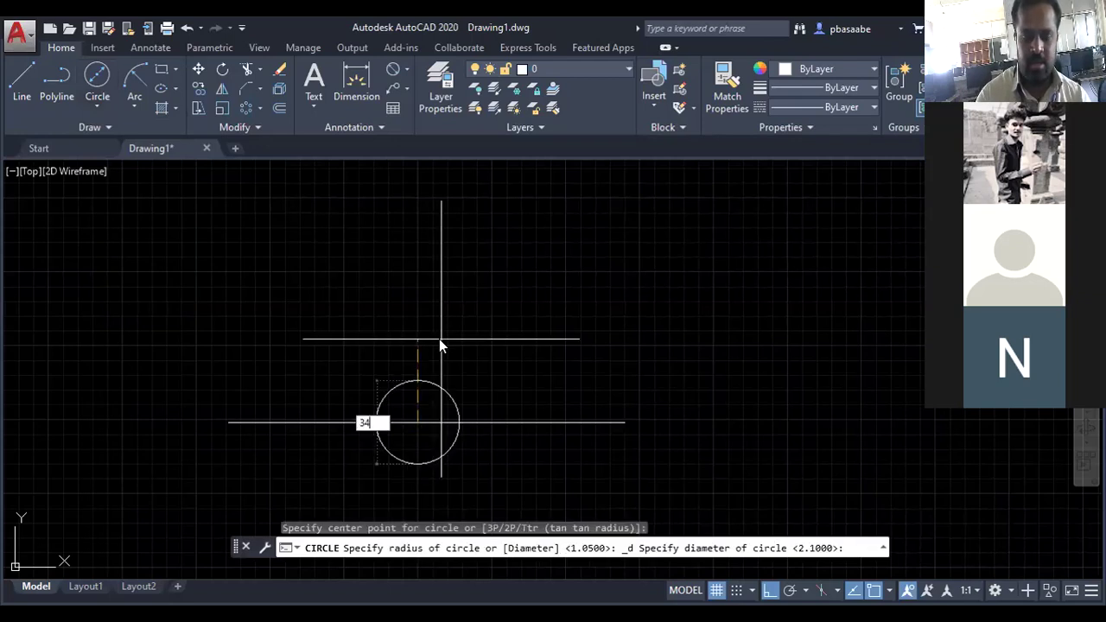
pyautogui.press('Escape')
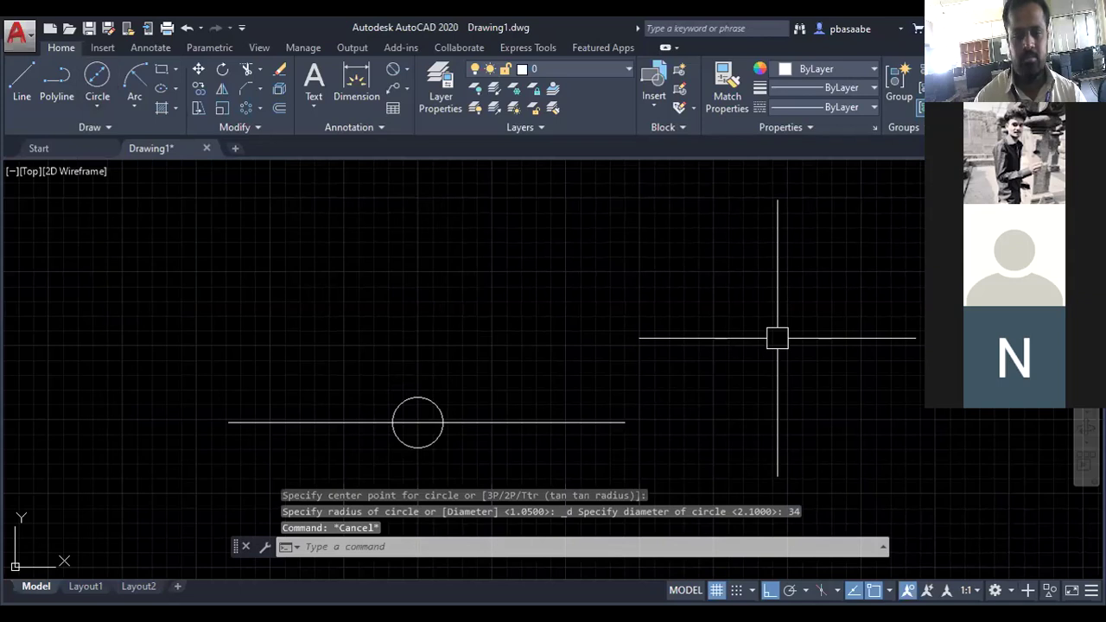
pyautogui.write('p')
pyautogui.press('Return')
pyautogui.moveTo(412, 427)
pyautogui.mouseDown()
pyautogui.moveTo(424, 371)
pyautogui.moveTo(437, 375)
pyautogui.mouseUp()
# Zoom in on the Ø34 circle and check the PowerPoint reference slide
pyautogui.scroll(2, 424, 371)
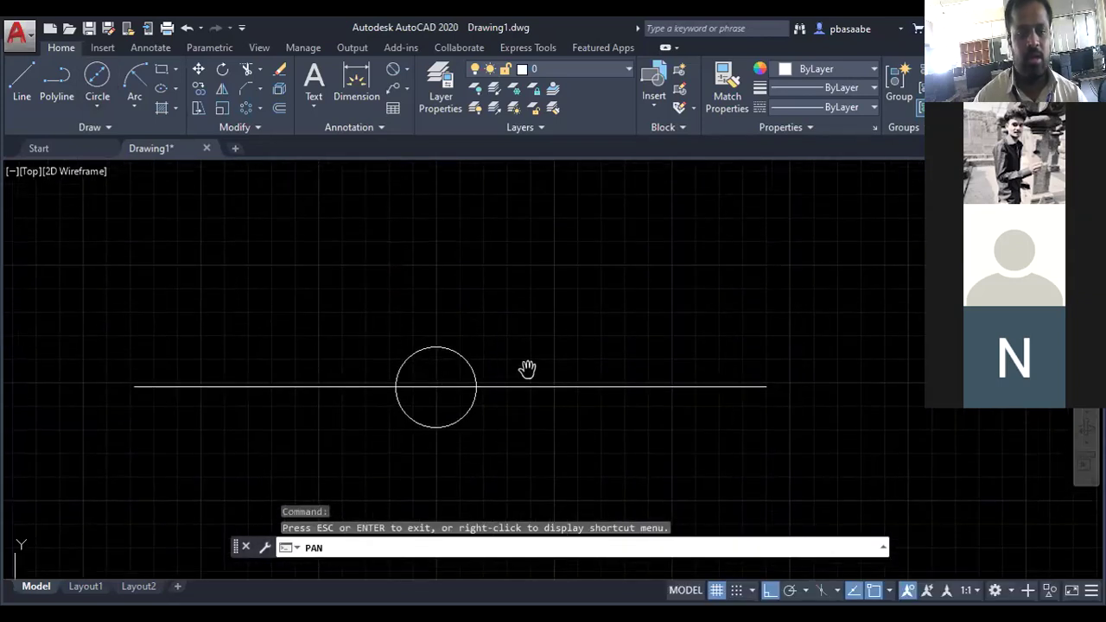
pyautogui.press('Escape')
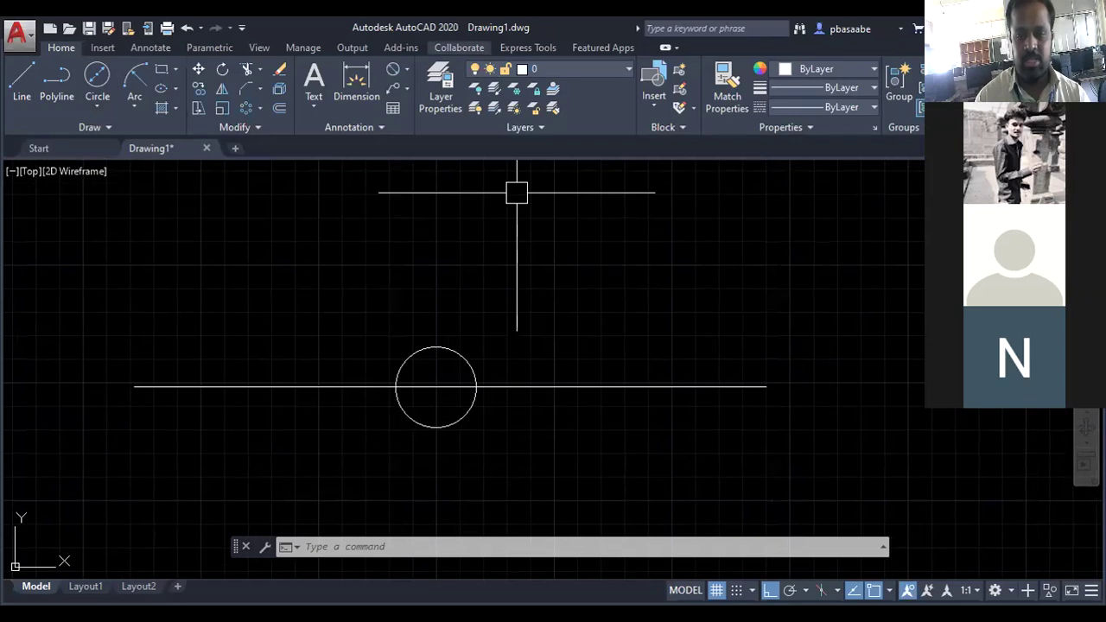
pyautogui.hotkey('alt', 'Tab')
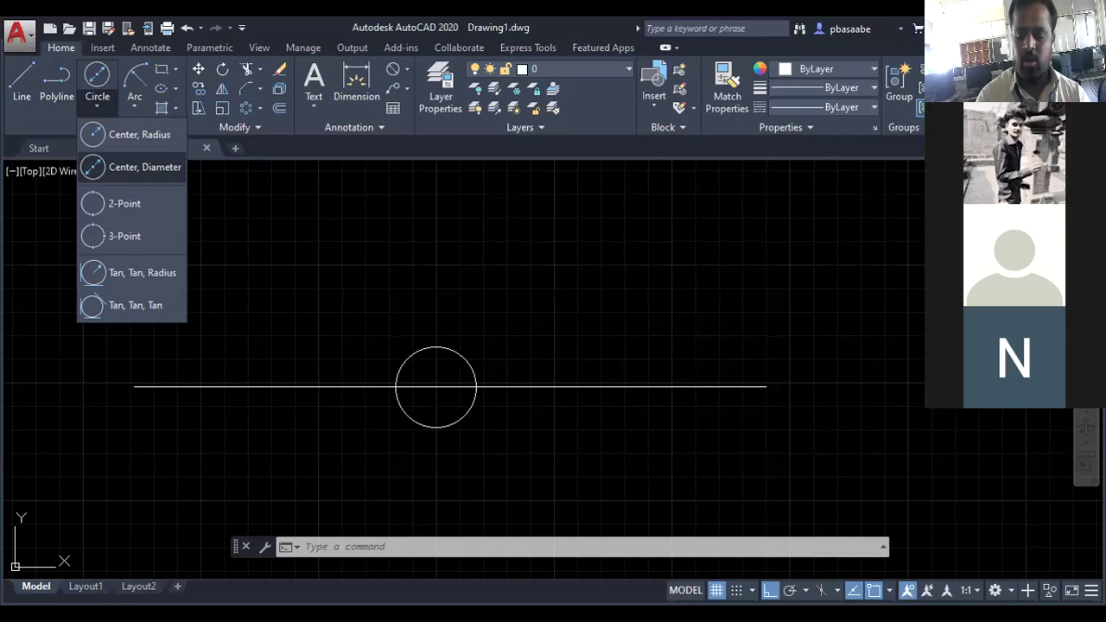
# Add a concentric Ø64 circle around the Ø34 circle, then view the reference slide
pyautogui.click(144, 167)
pyautogui.click(436, 386)
pyautogui.write('64')
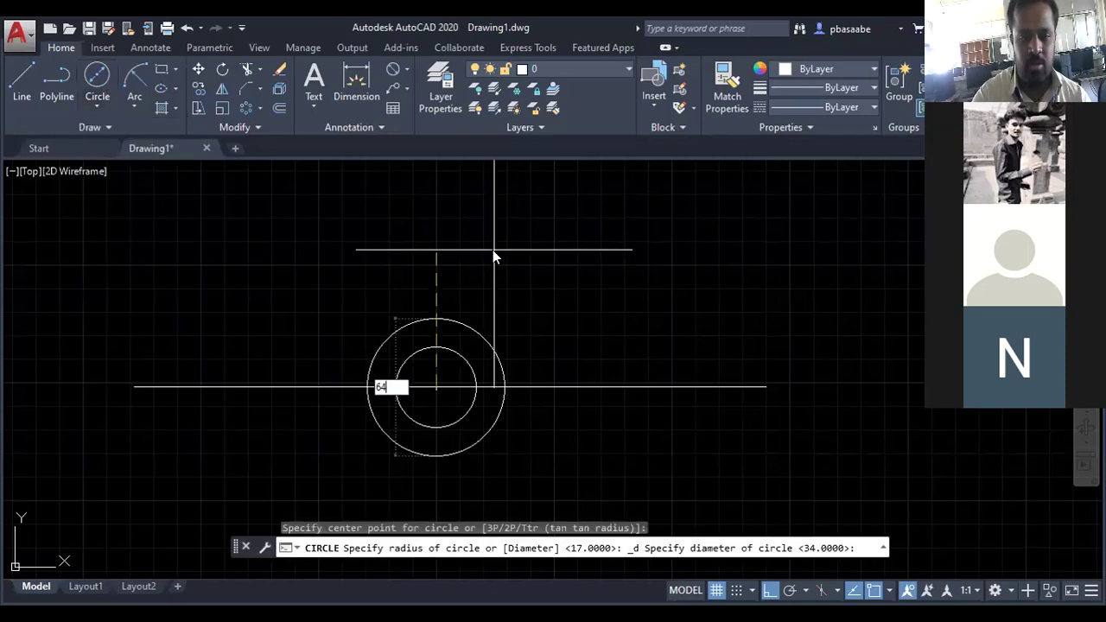
pyautogui.press('Return')
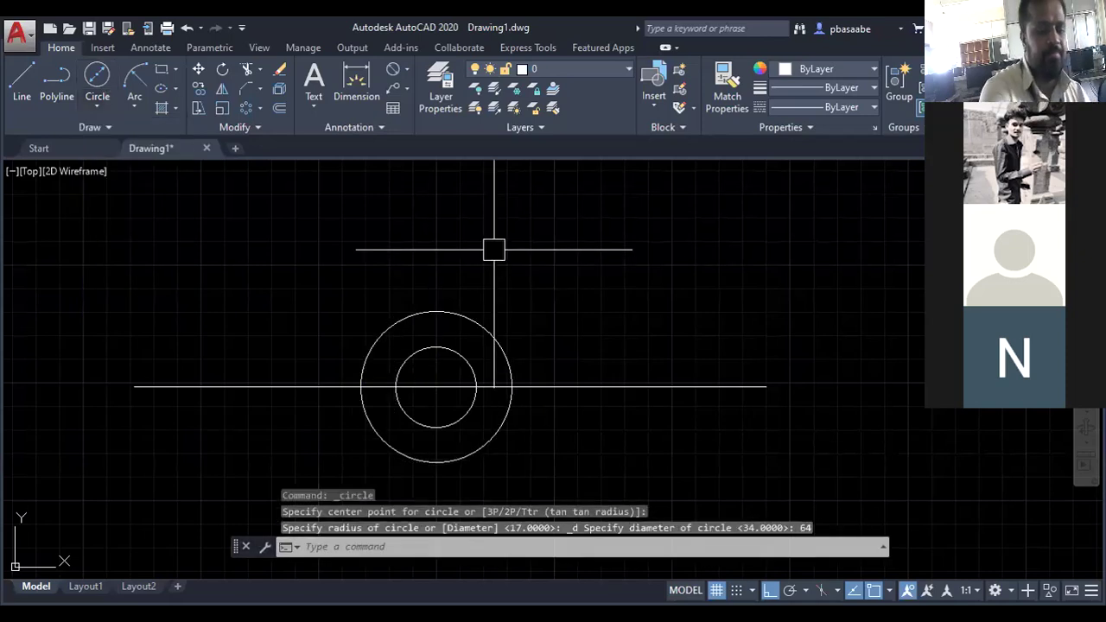
pyautogui.press('Escape')
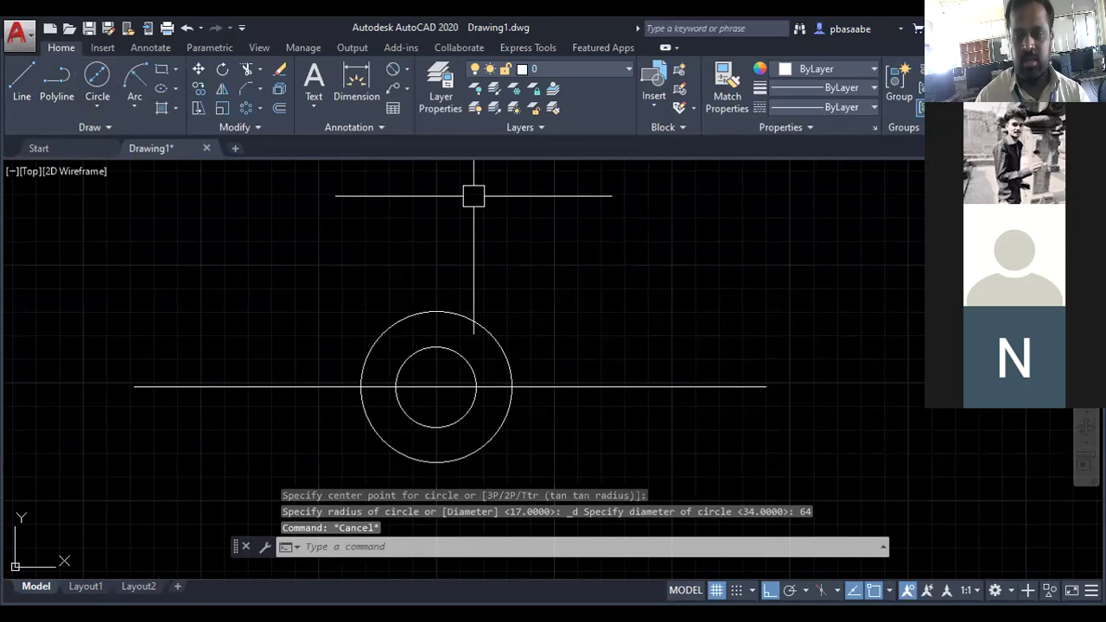
pyautogui.hotkey('alt', 'Tab')
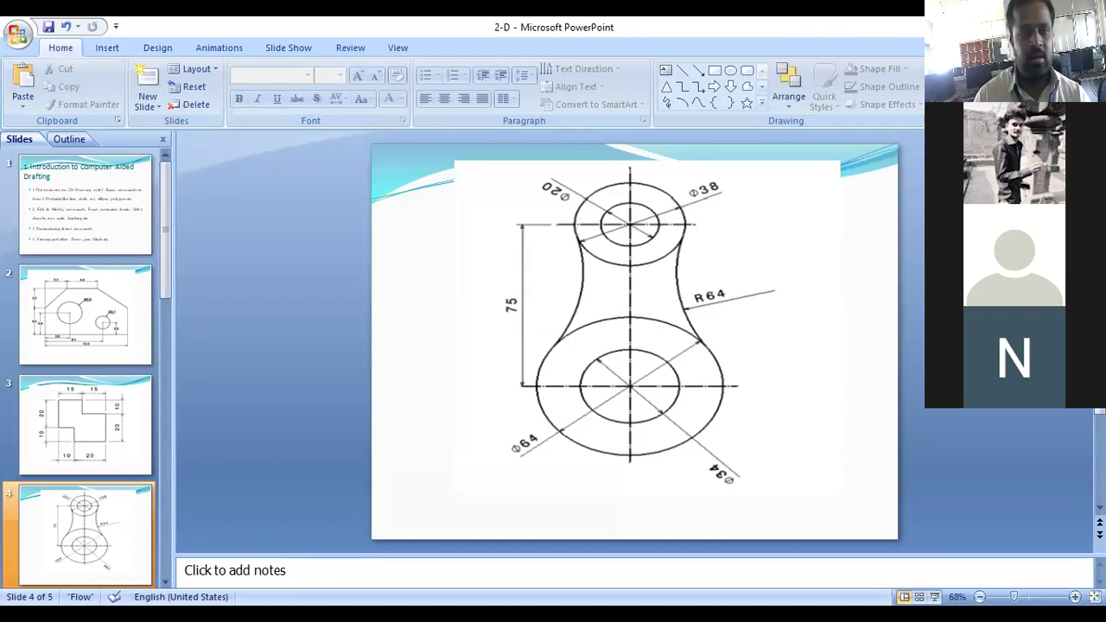
# Draw a 75-unit vertical line upward from the circles' centre
pyautogui.hotkey('alt', 'Tab')
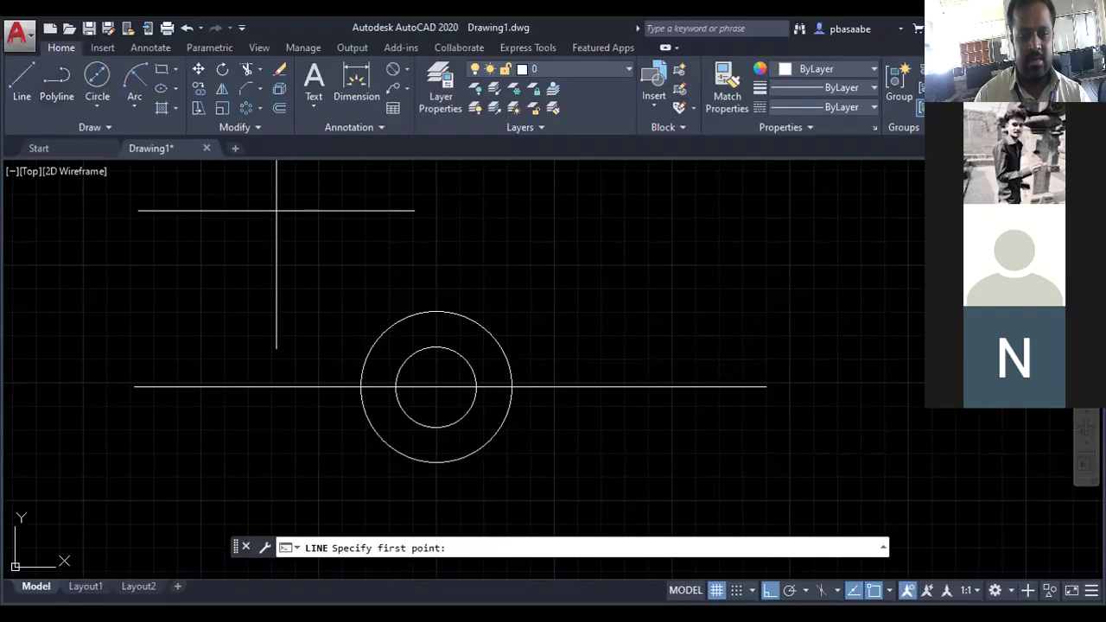
pyautogui.click(436, 386)
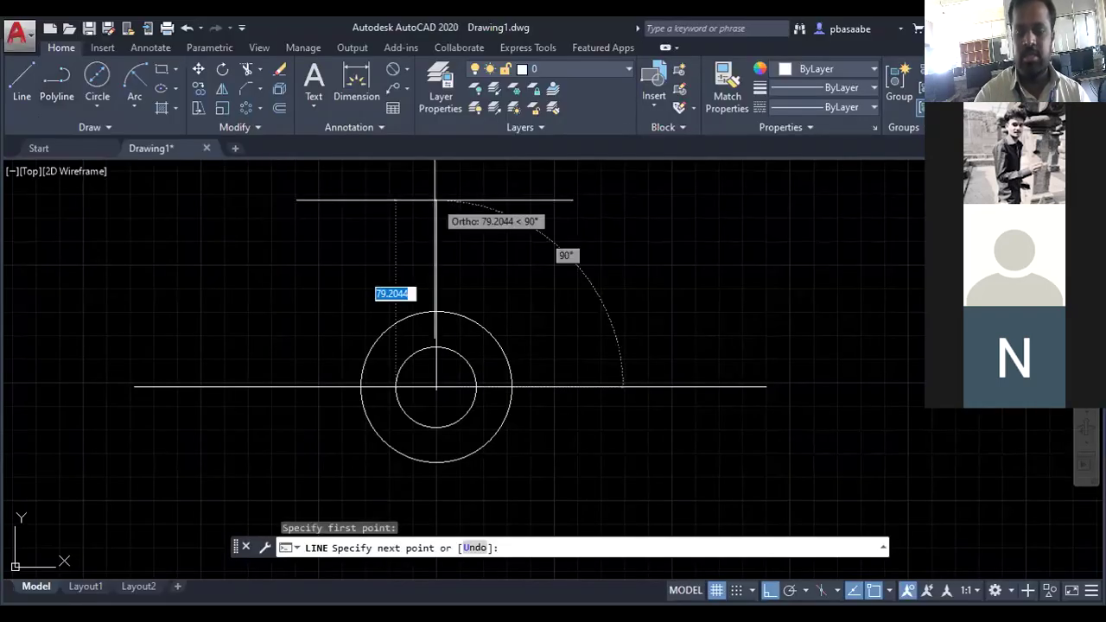
pyautogui.write('75')
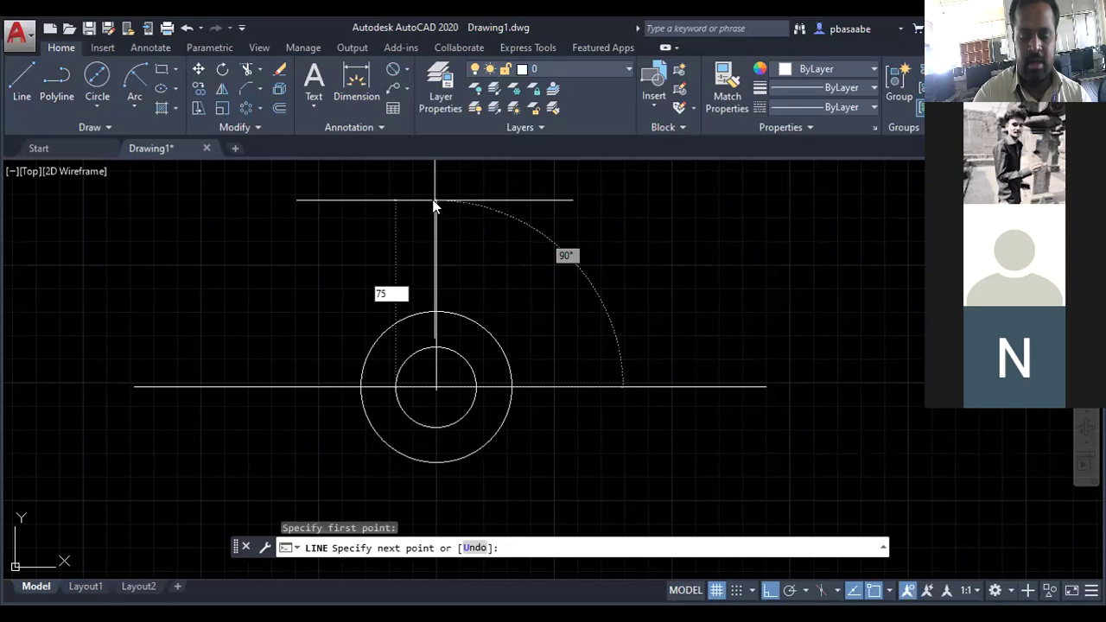
pyautogui.press('Return')
pyautogui.press('Escape')
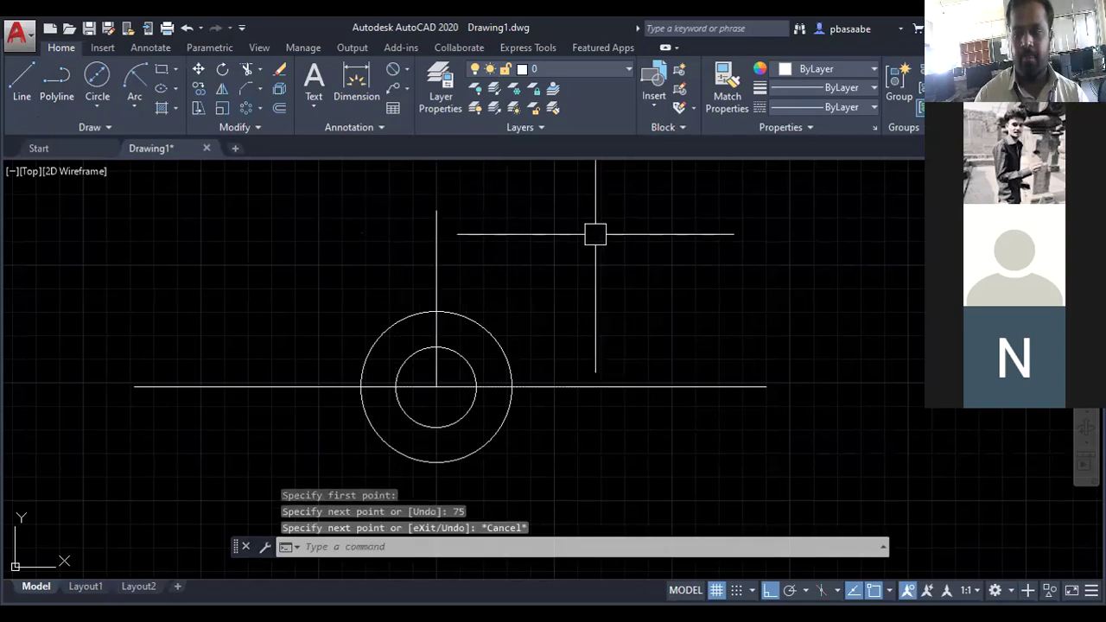
# Pan the view down and right, then compare with the PowerPoint reference slide
pyautogui.write('p')
pyautogui.press('Return')
pyautogui.moveTo(538, 427); pyautogui.dragTo(577, 373)
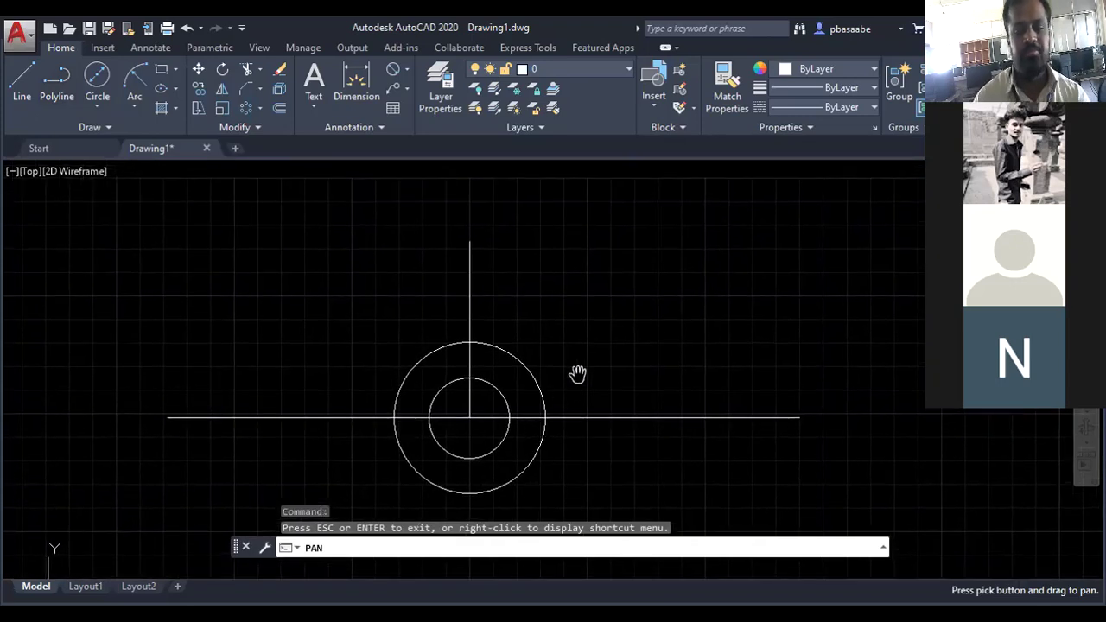
pyautogui.press('Escape')
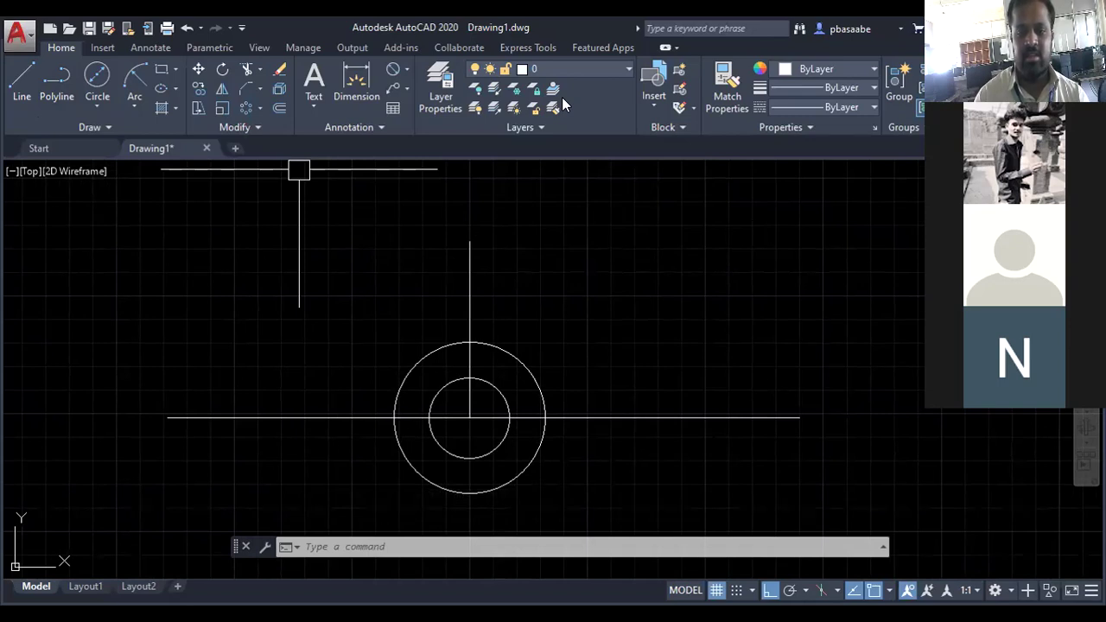
pyautogui.hotkey('alt', 'Tab')
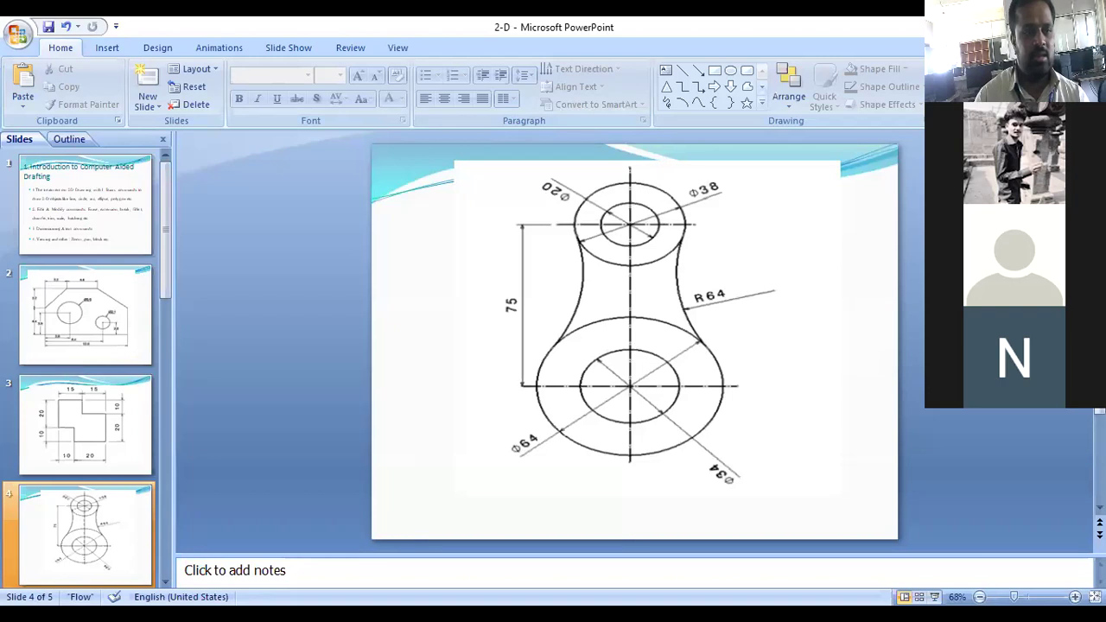
# Draw a Ø20 circle centred on the top end of the vertical line
pyautogui.hotkey('alt', 'Tab')
pyautogui.click(97, 106)
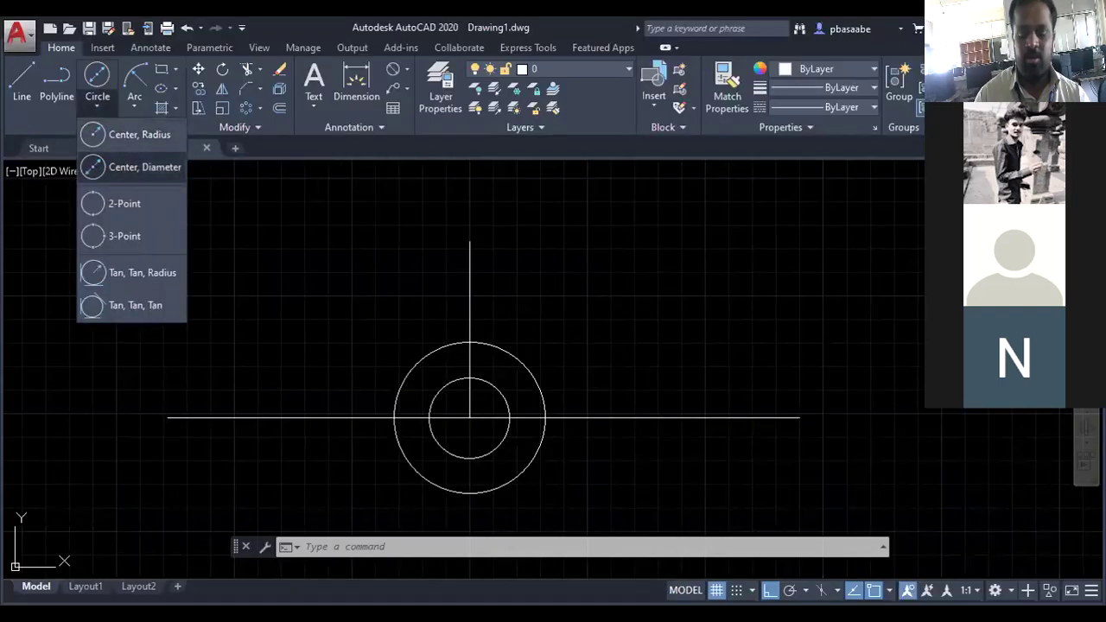
pyautogui.click(144, 166)
pyautogui.click(469, 242)
pyautogui.write('20')
pyautogui.press('Return')
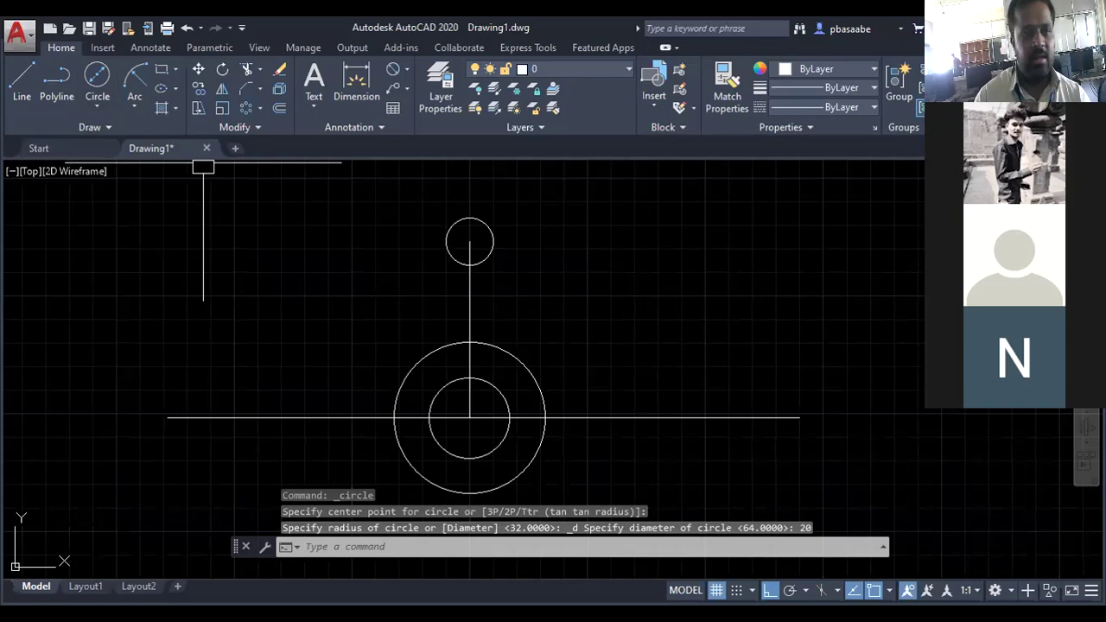
# After checking the reference slide, add a Ø38 circle concentric with the Ø20 circle
pyautogui.hotkey('alt', 'Tab')
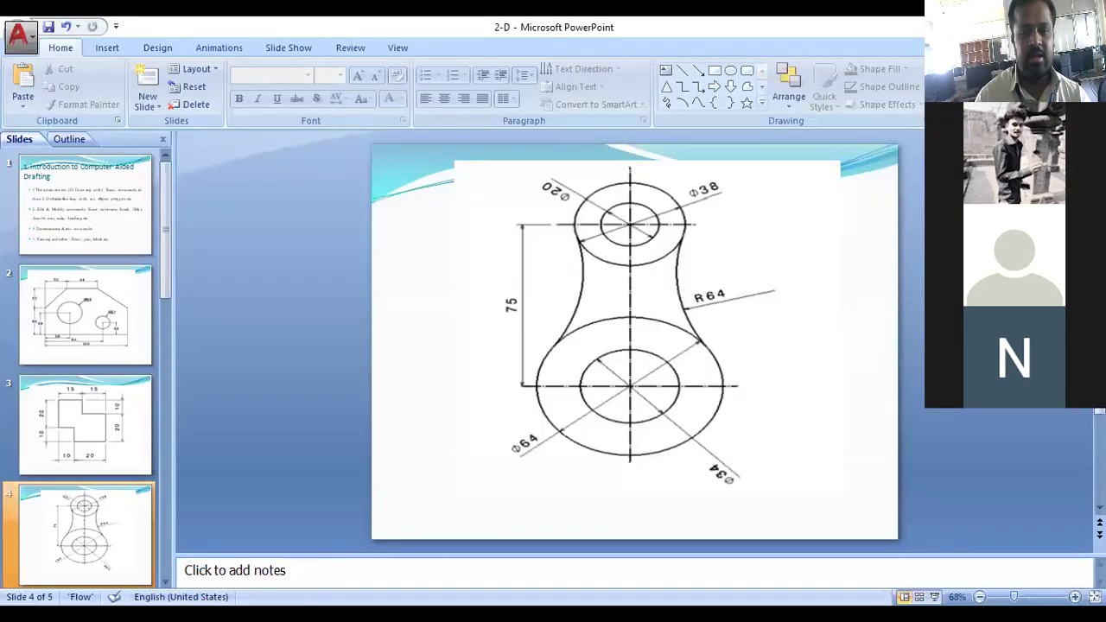
pyautogui.hotkey('alt', 'Tab')
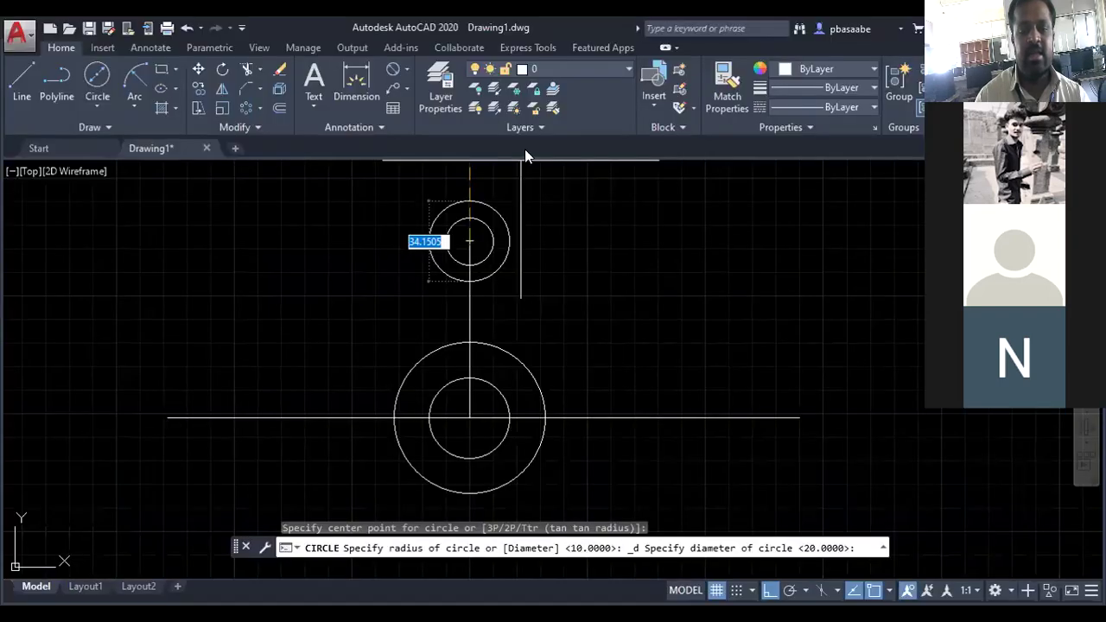
pyautogui.write('38')
pyautogui.press('Return')
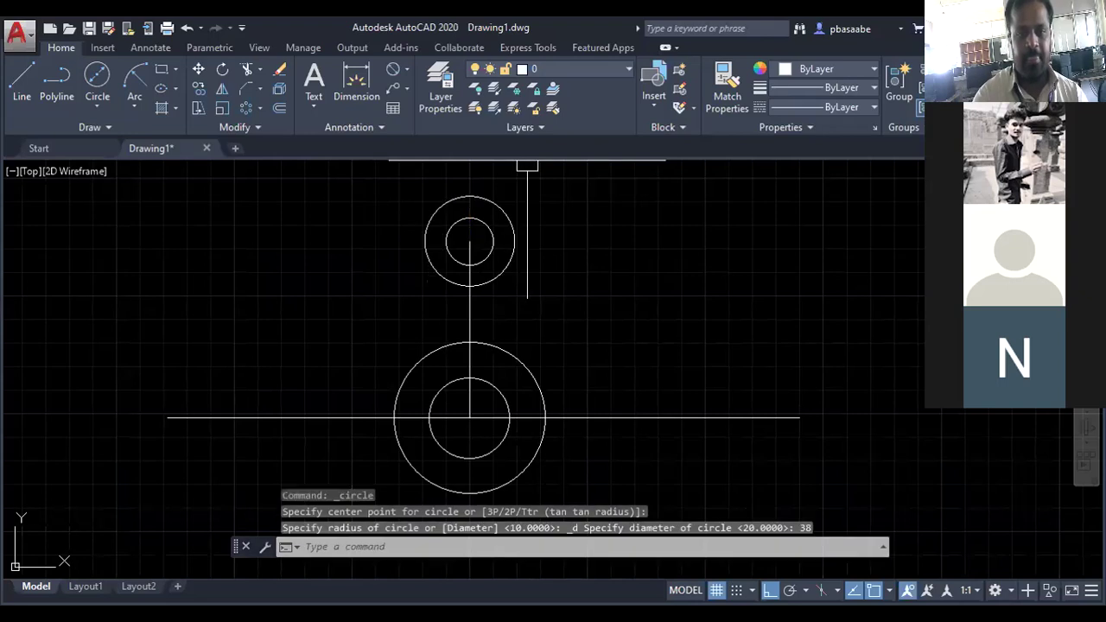
pyautogui.press('Escape')
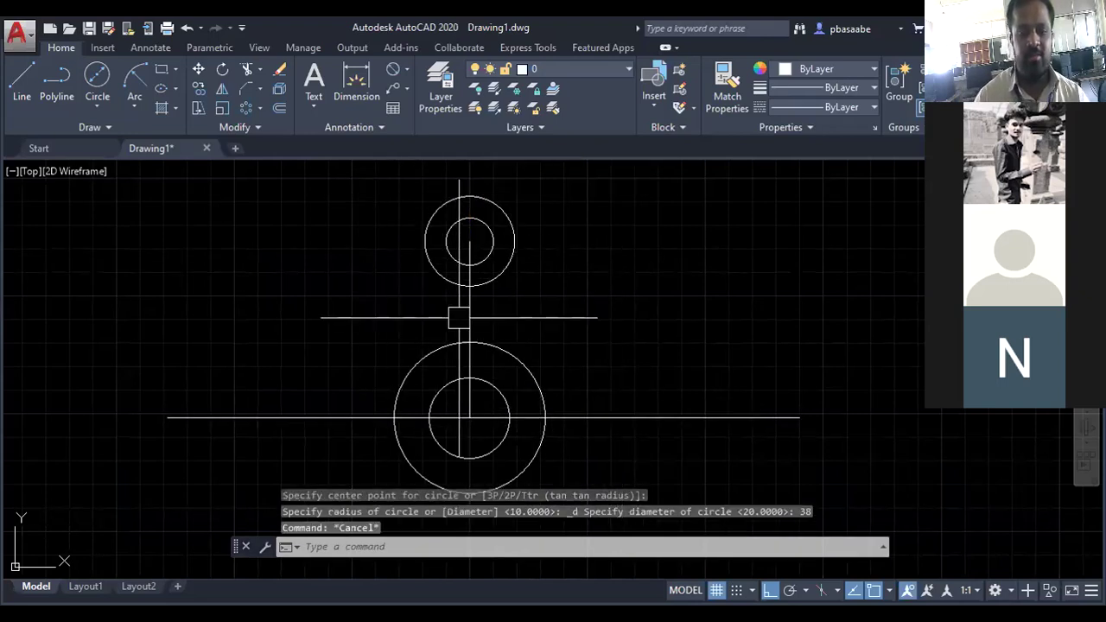
pyautogui.scroll(2, 500, 250)
pyautogui.scroll(-2, 501, 251)
pyautogui.scroll(2, 506, 274)
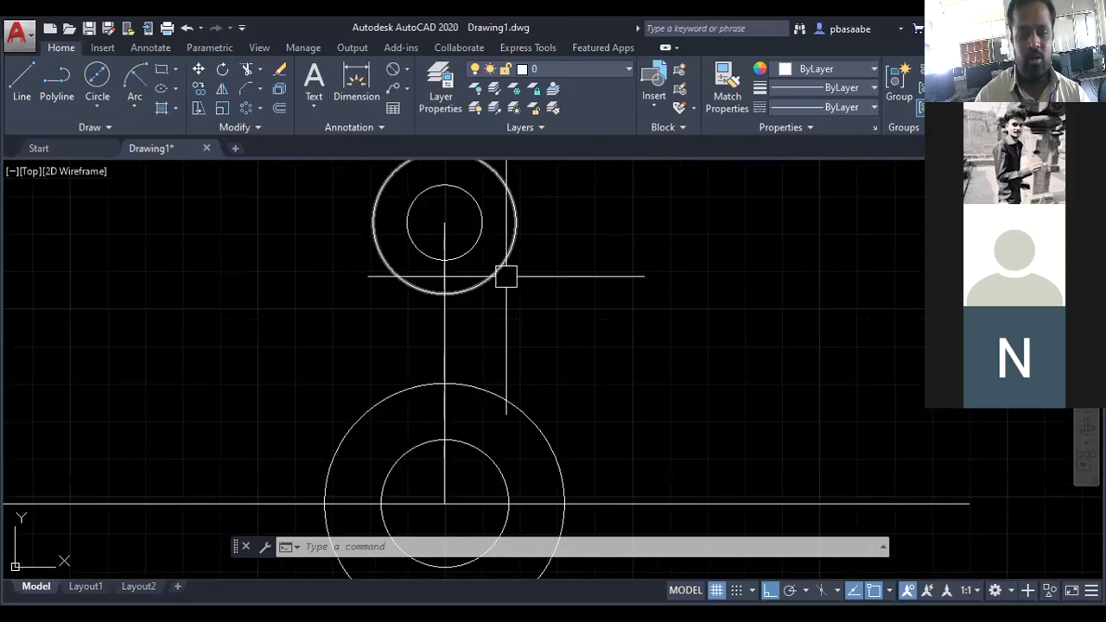
pyautogui.scroll(-3, 502, 311)
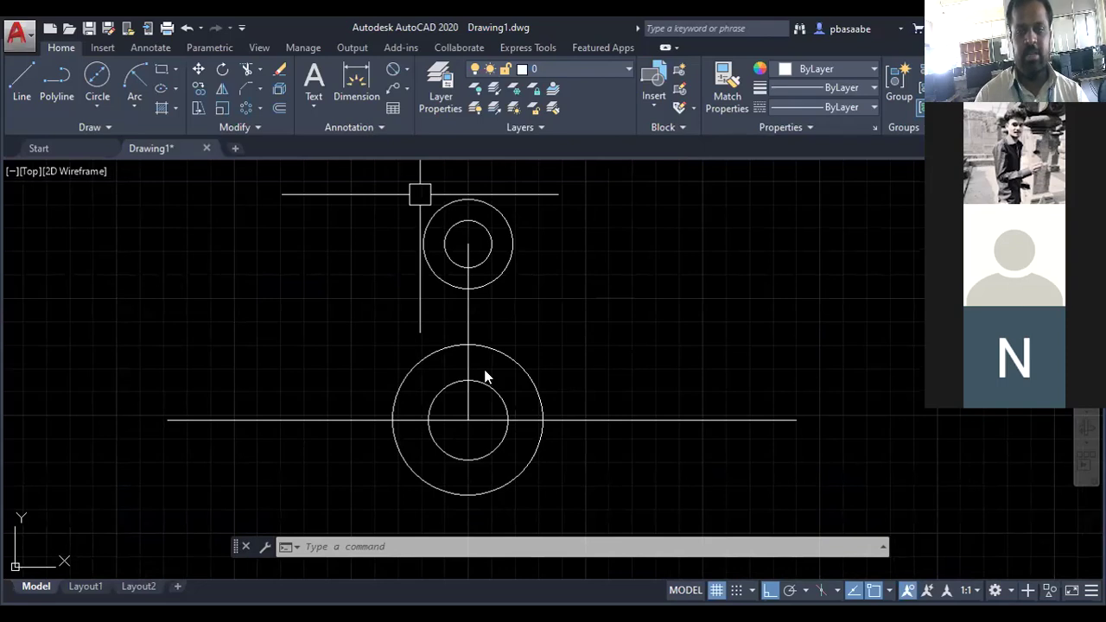
# Check the reference linkage drawing on the PowerPoint slide
pyautogui.hotkey('alt', 'Tab')
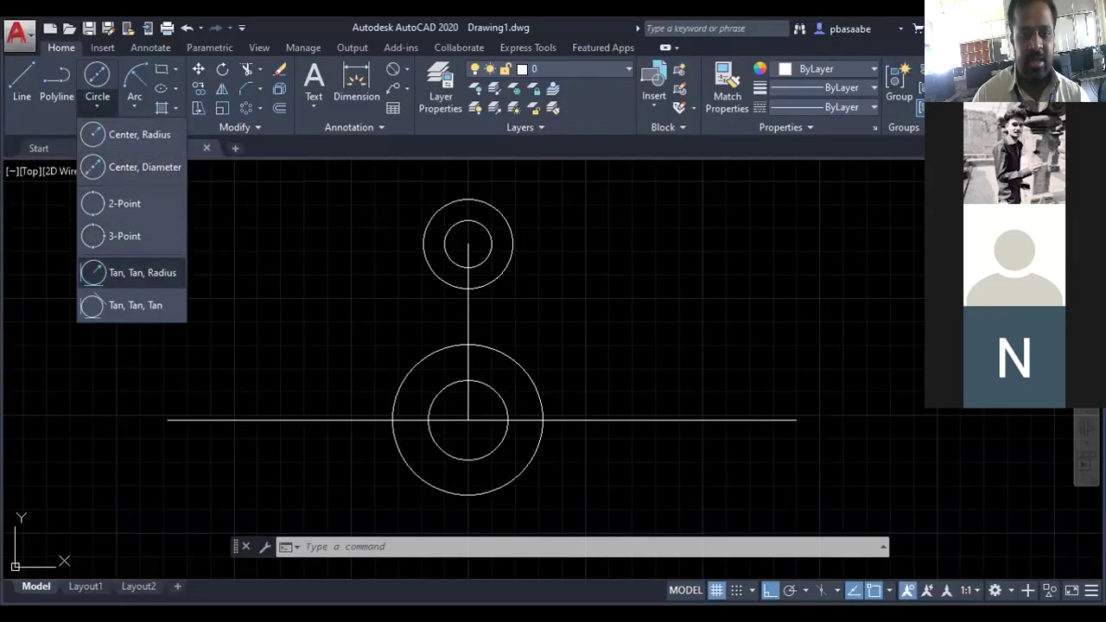
# Draw an R64 circle tangent to the left sides of the Ø38 and Ø64 circles, then start TRIM
pyautogui.click(138, 272)
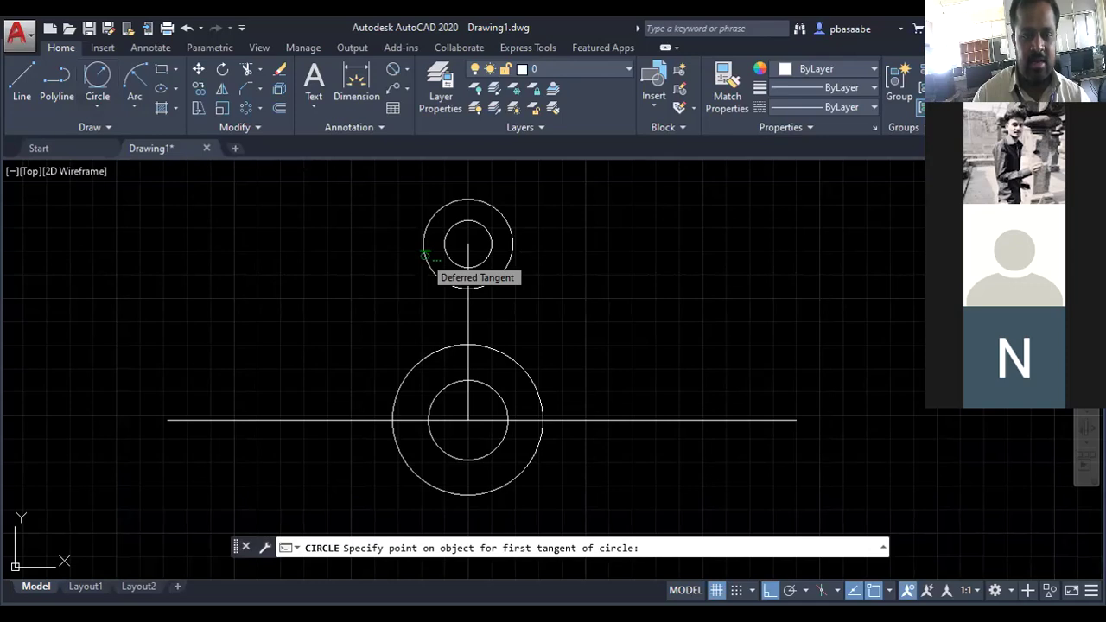
pyautogui.click(425, 255)
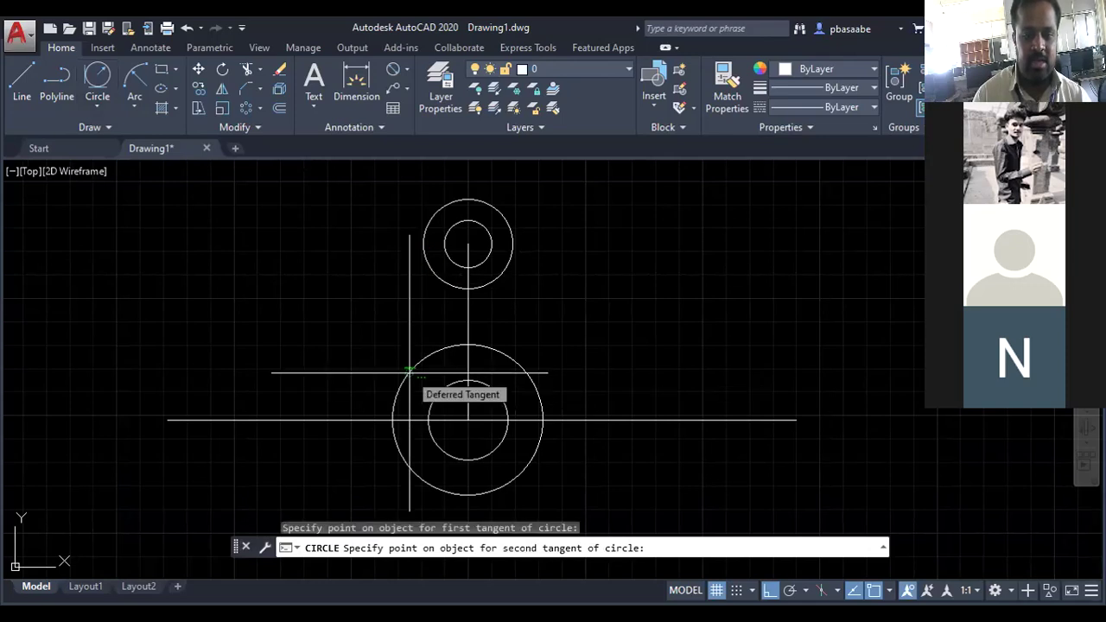
pyautogui.click(409, 372)
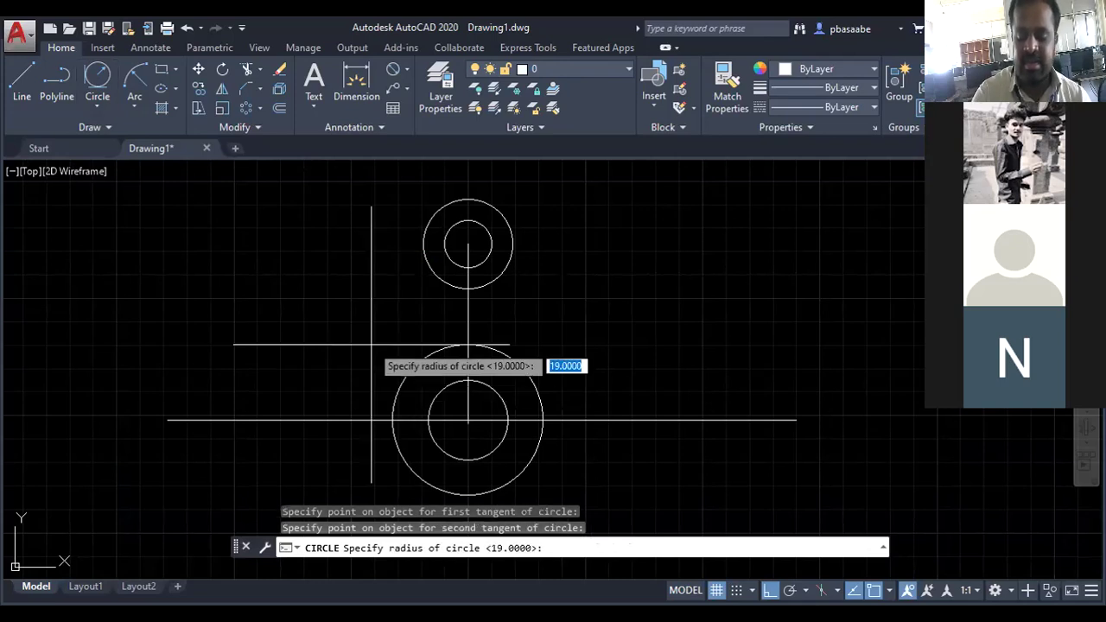
pyautogui.write('64')
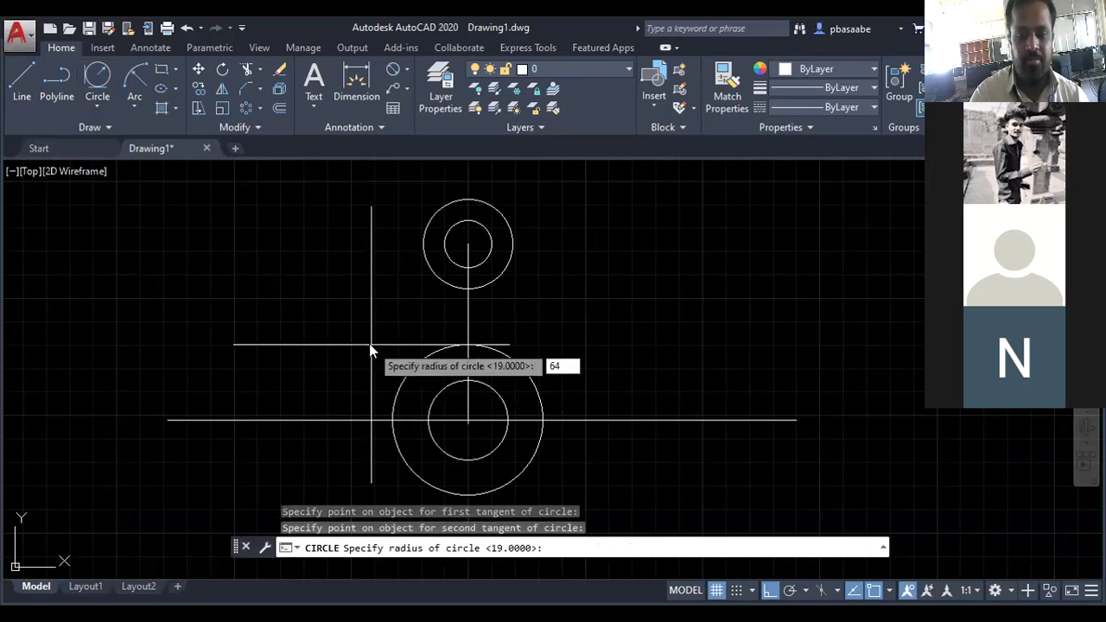
pyautogui.press('Return')
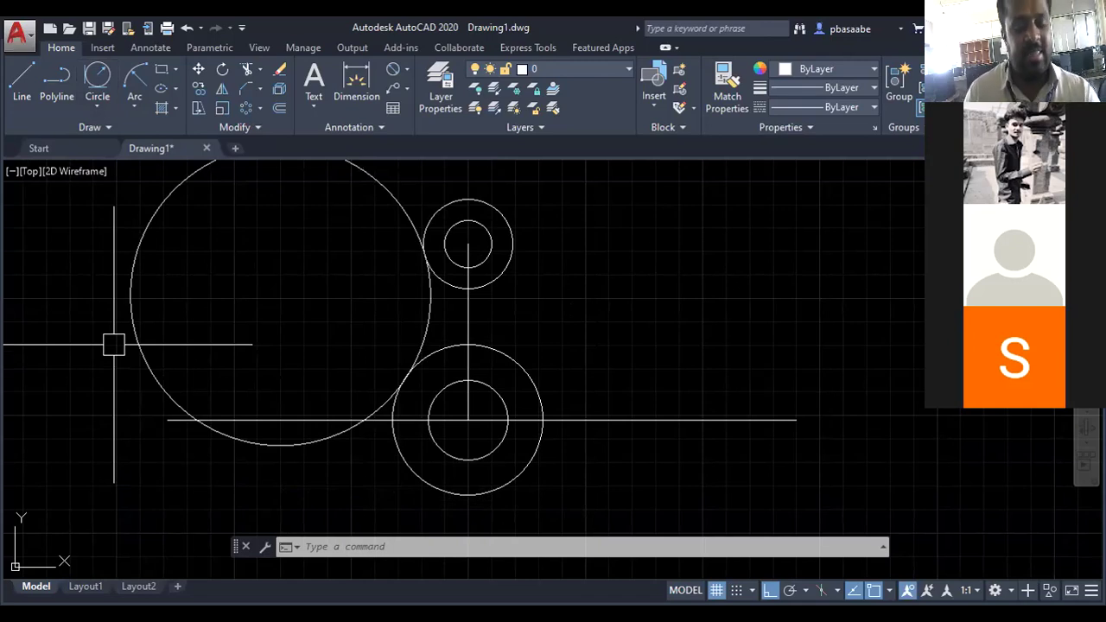
pyautogui.press('Escape')
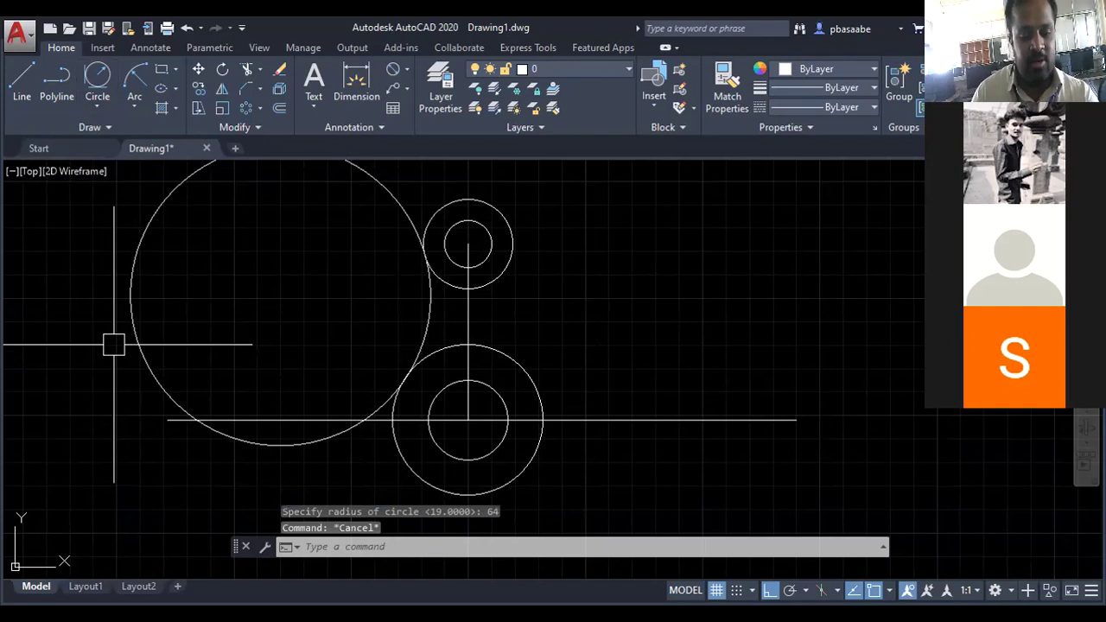
pyautogui.write('TR')
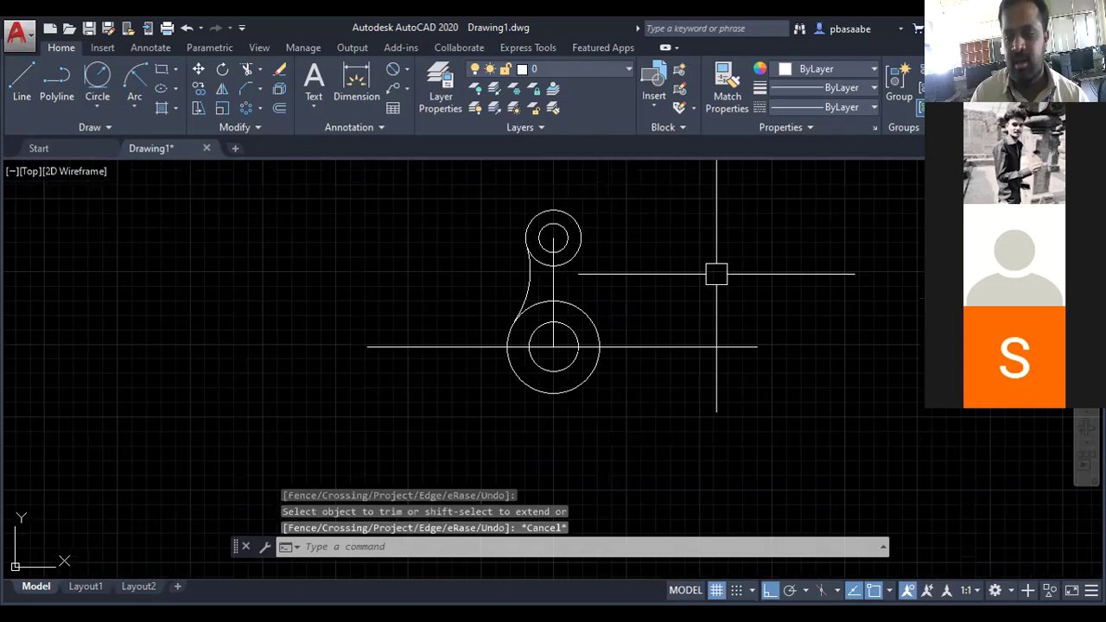
pyautogui.write('p')
pyautogui.press('Return')
pyautogui.moveTo(627, 280); pyautogui.dragTo(530, 363)
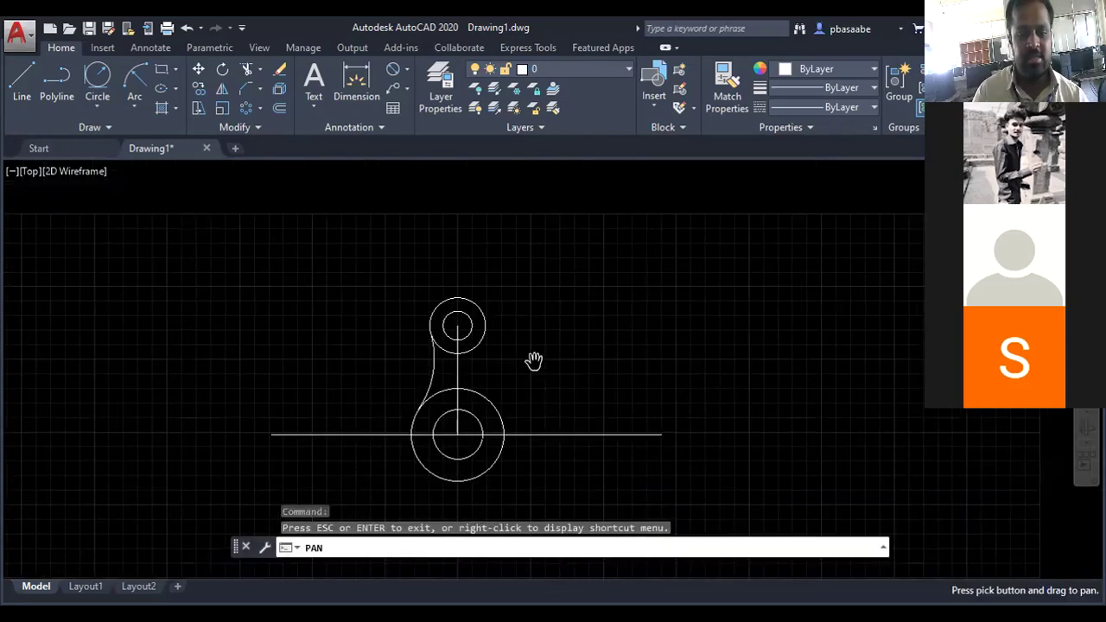
pyautogui.scroll(2, 532, 359)
pyautogui.scroll(2, 424, 388)
pyautogui.scroll(1, 464, 358)
pyautogui.scroll(-1, 492, 335)
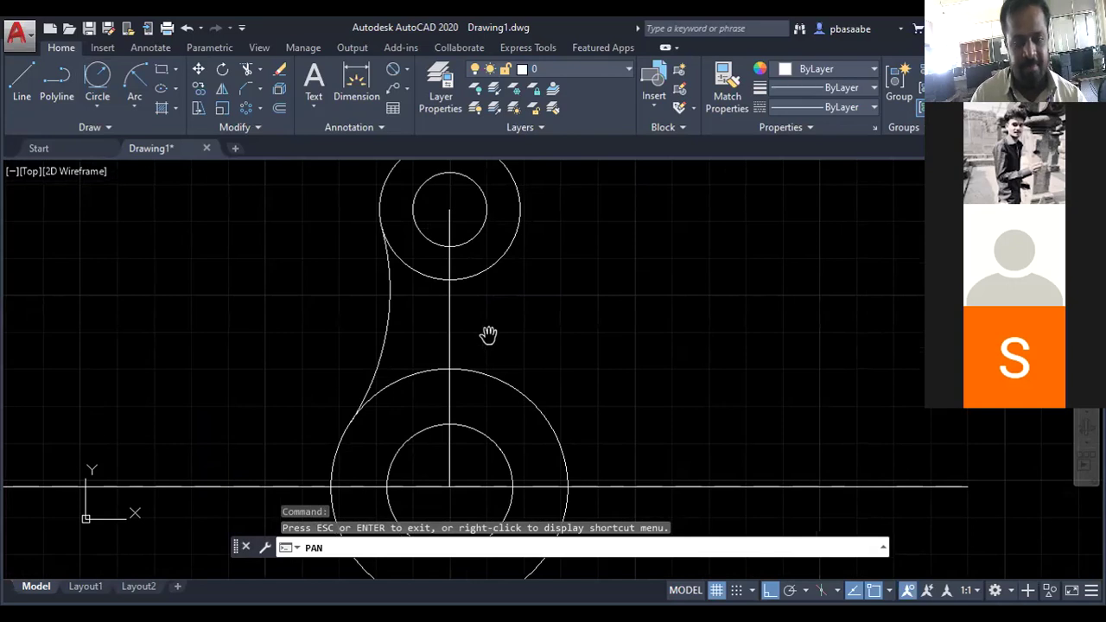
pyautogui.scroll(-2, 490, 335)
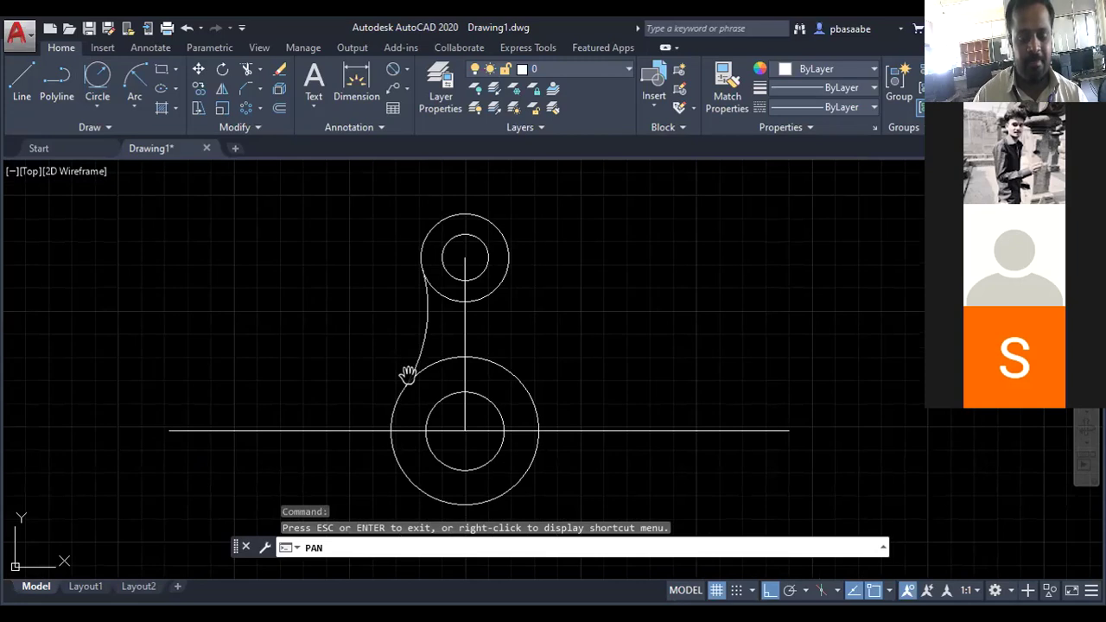
pyautogui.press('Escape')
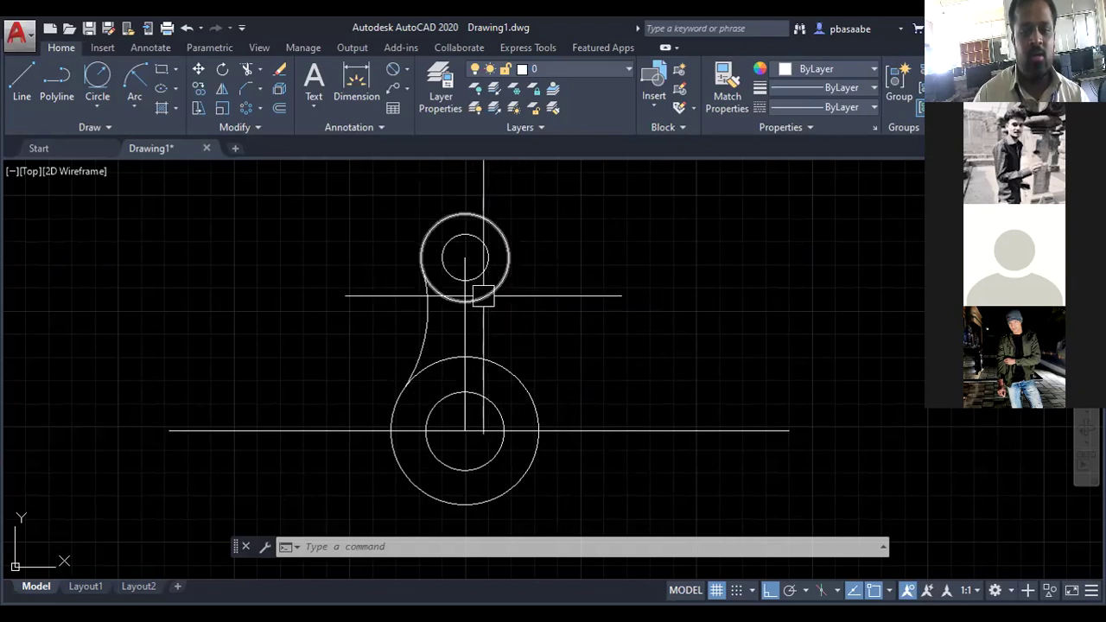
# Create an R64 circle tangent to the right sides of the Ø38 and Ø64 circles
pyautogui.click(93, 102)
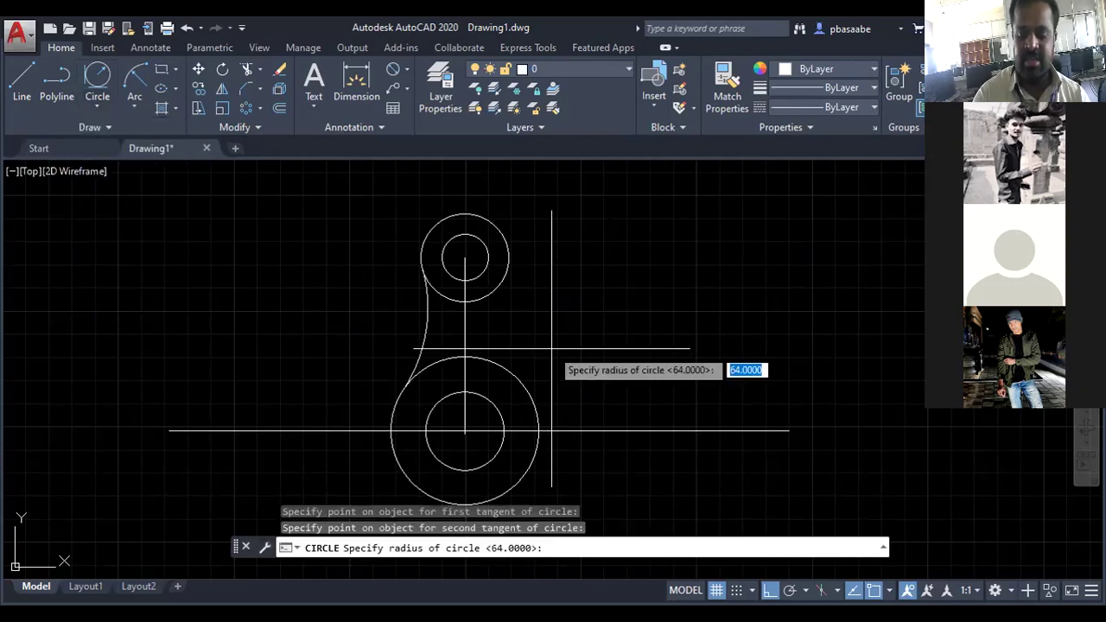
pyautogui.write('64')
pyautogui.press('Return')
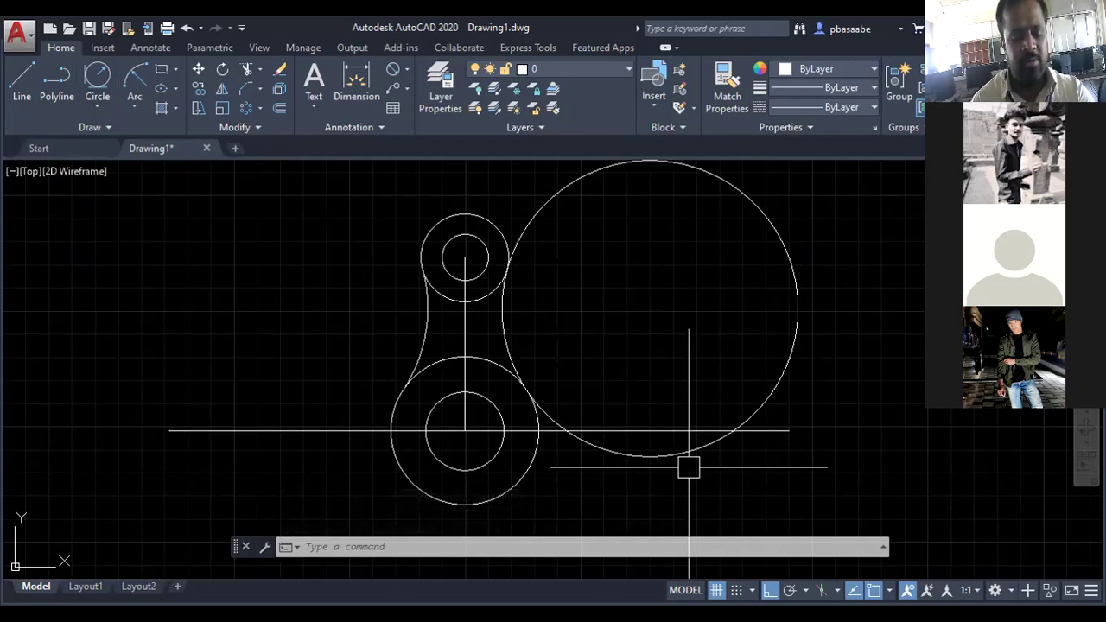
pyautogui.write('TR')
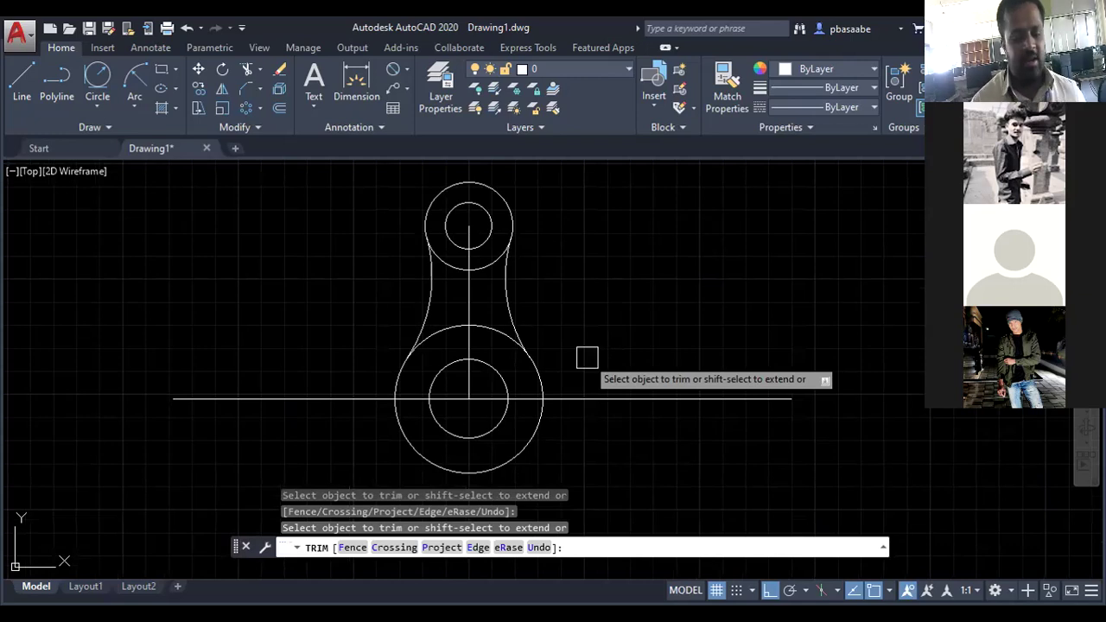
# Finish trimming the right R64 circle and pan the view to frame the link
pyautogui.press('Escape')
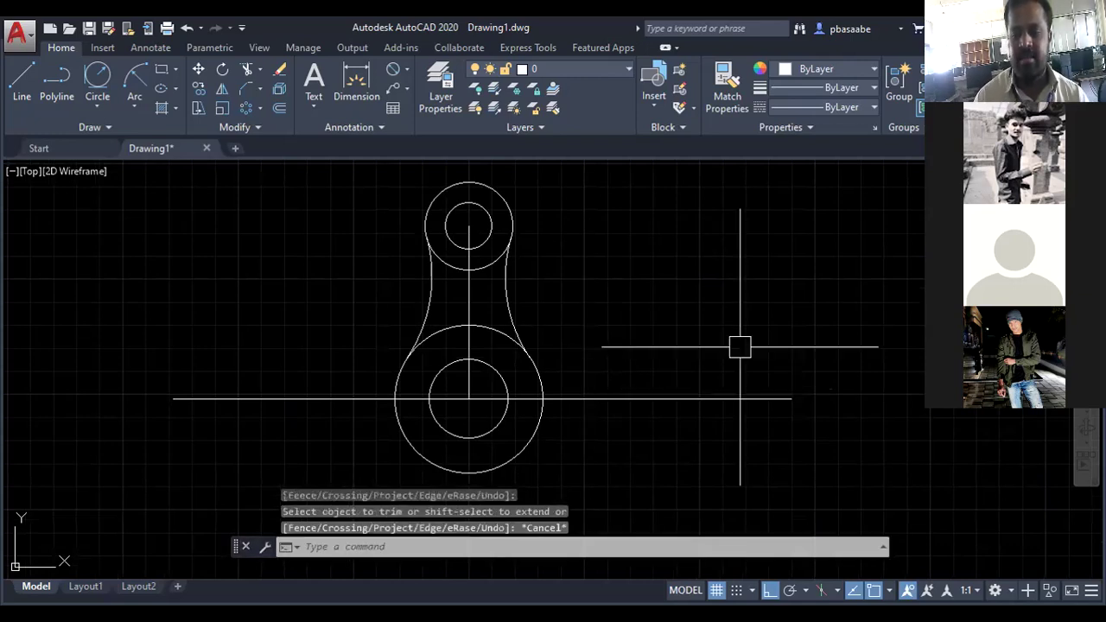
pyautogui.click(1085, 426)
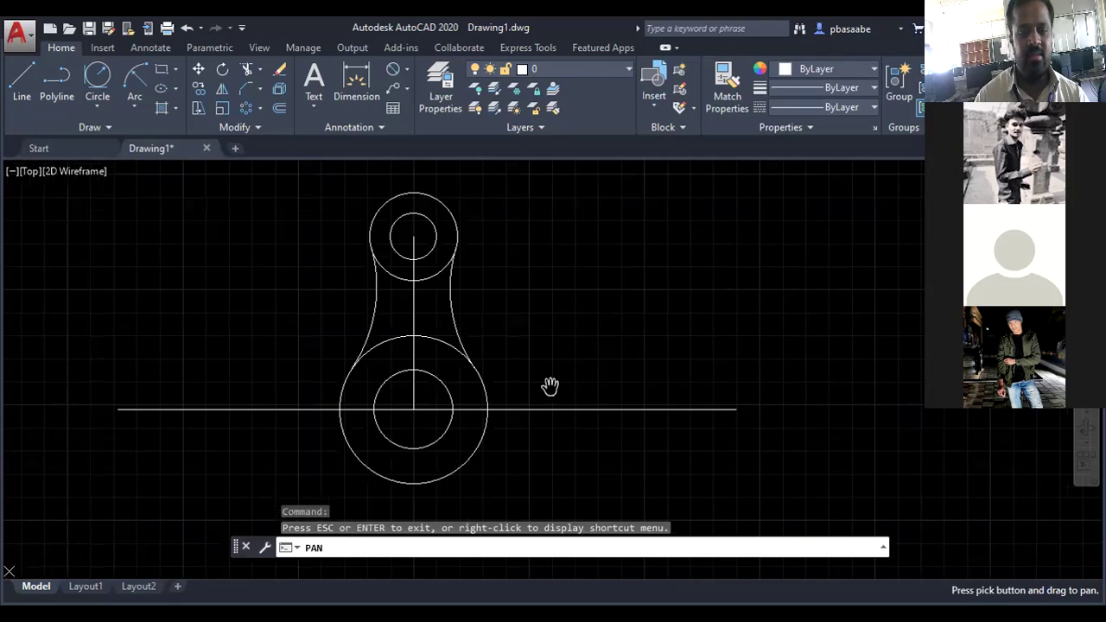
pyautogui.scroll(2, 406, 209)
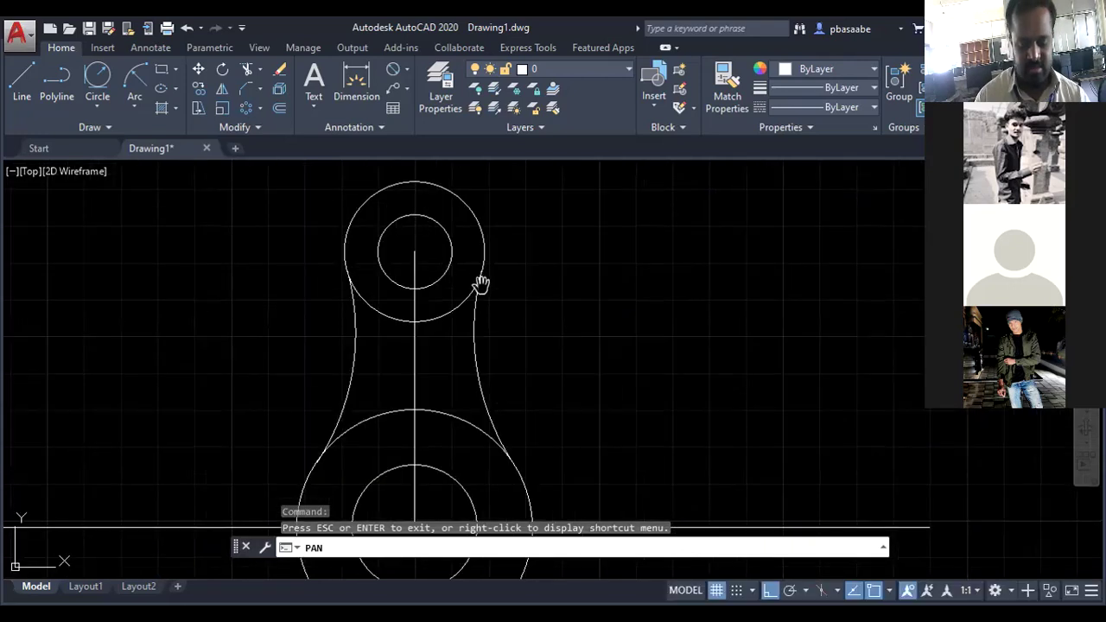
pyautogui.moveTo(525, 325); pyautogui.dragTo(545, 308)
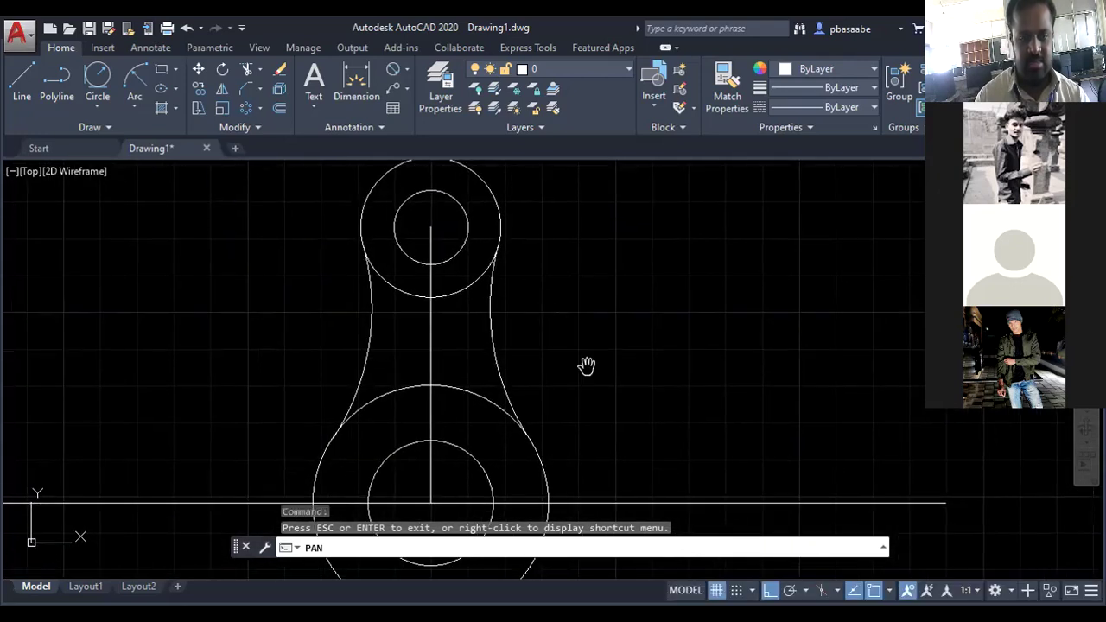
pyautogui.scroll(-2, 578, 367)
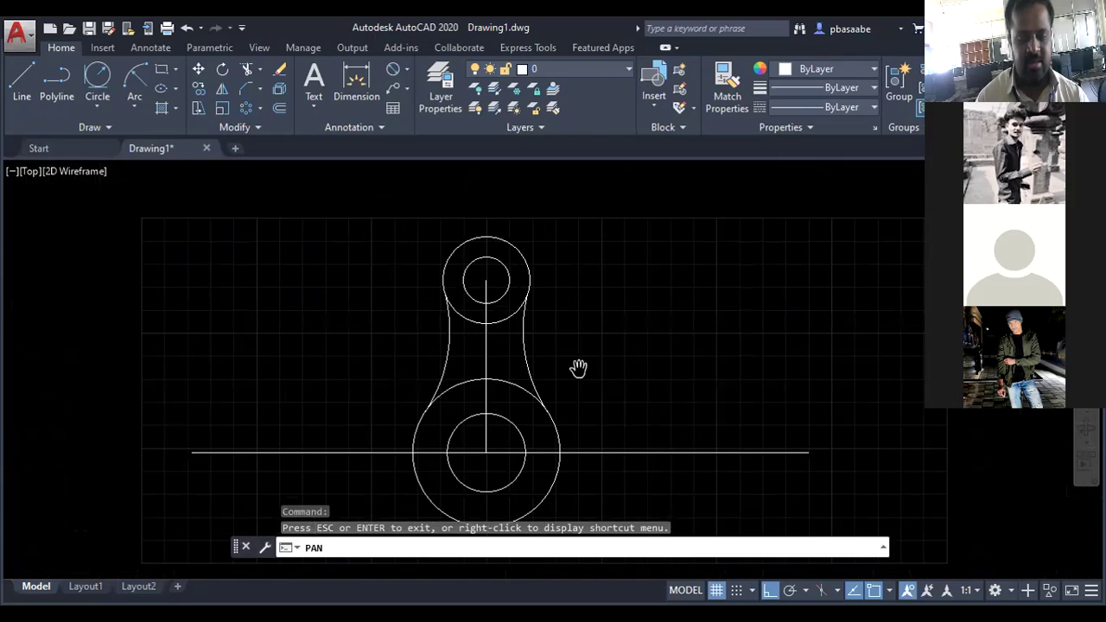
pyautogui.press('Escape')
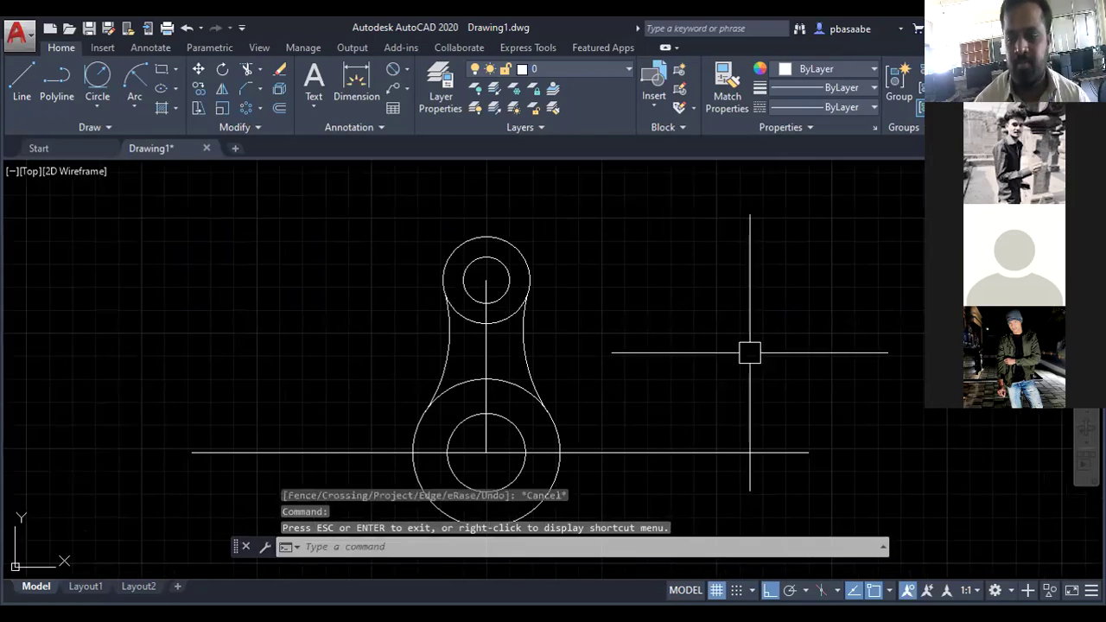
pyautogui.write('p')
pyautogui.press('Return')
pyautogui.moveTo(619, 364); pyautogui.dragTo(599, 330)
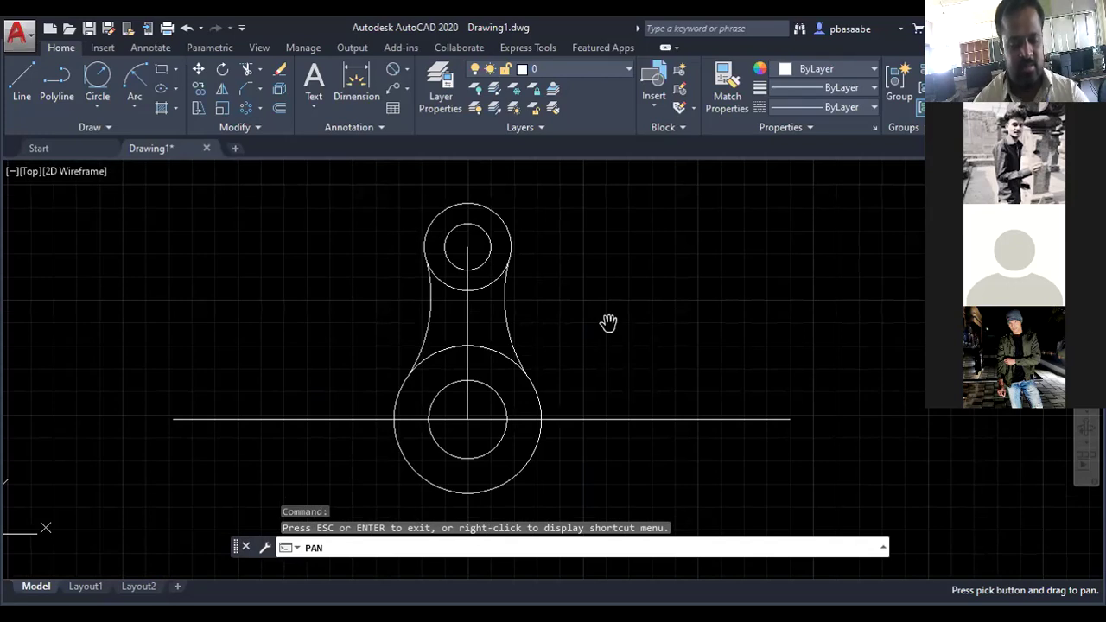
pyautogui.press('Escape')
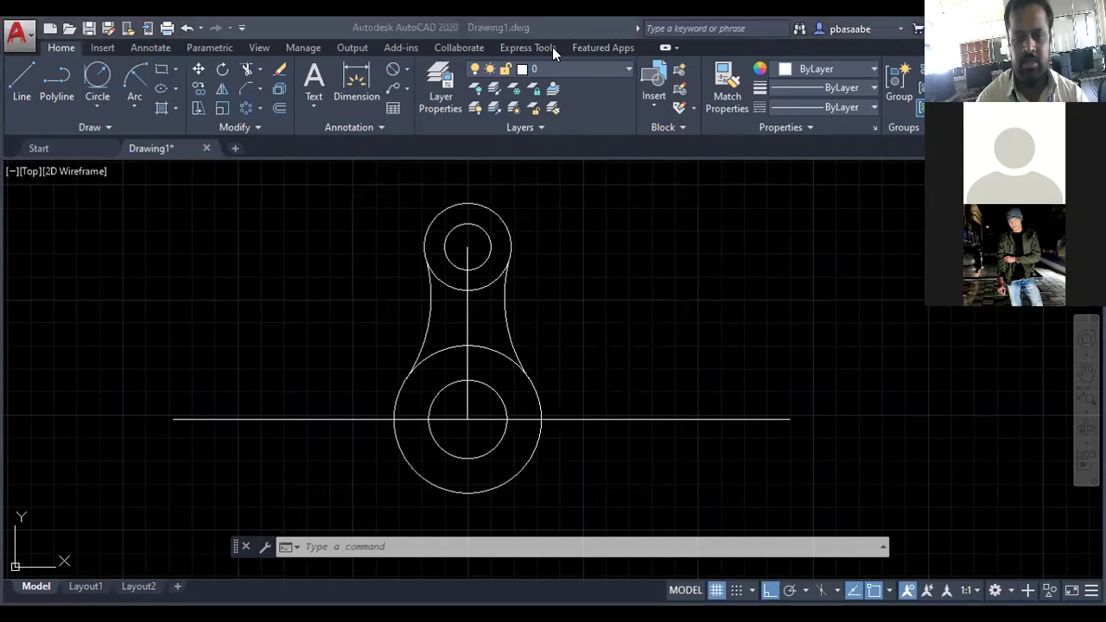
# Review the reference slide, then return to AutoCAD and start a line
pyautogui.hotkey('alt', 'Tab')
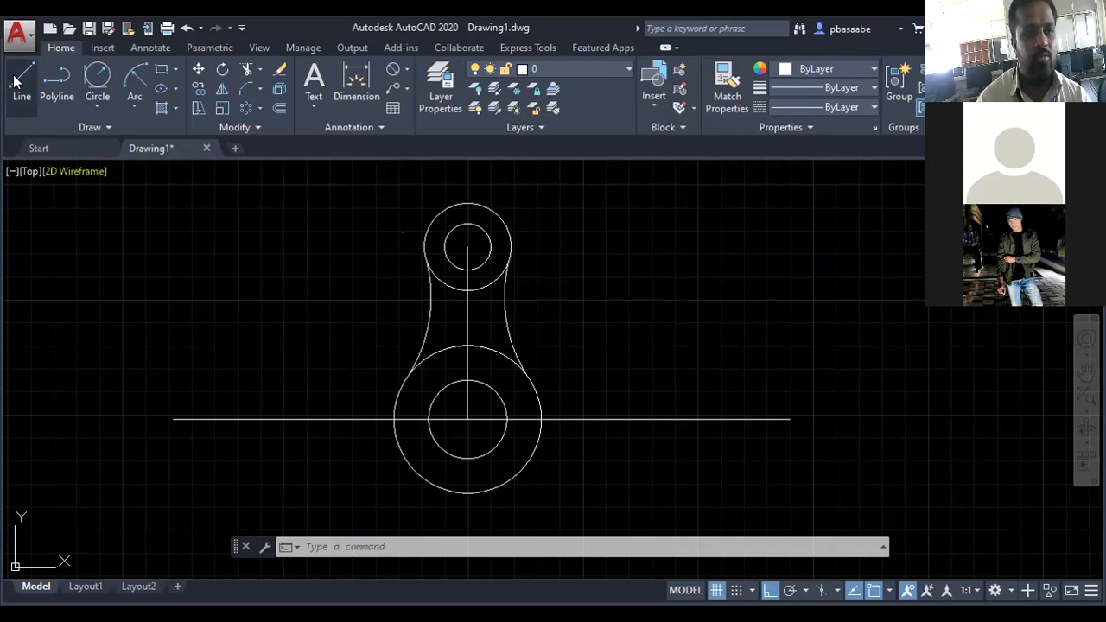
pyautogui.click(14, 81)
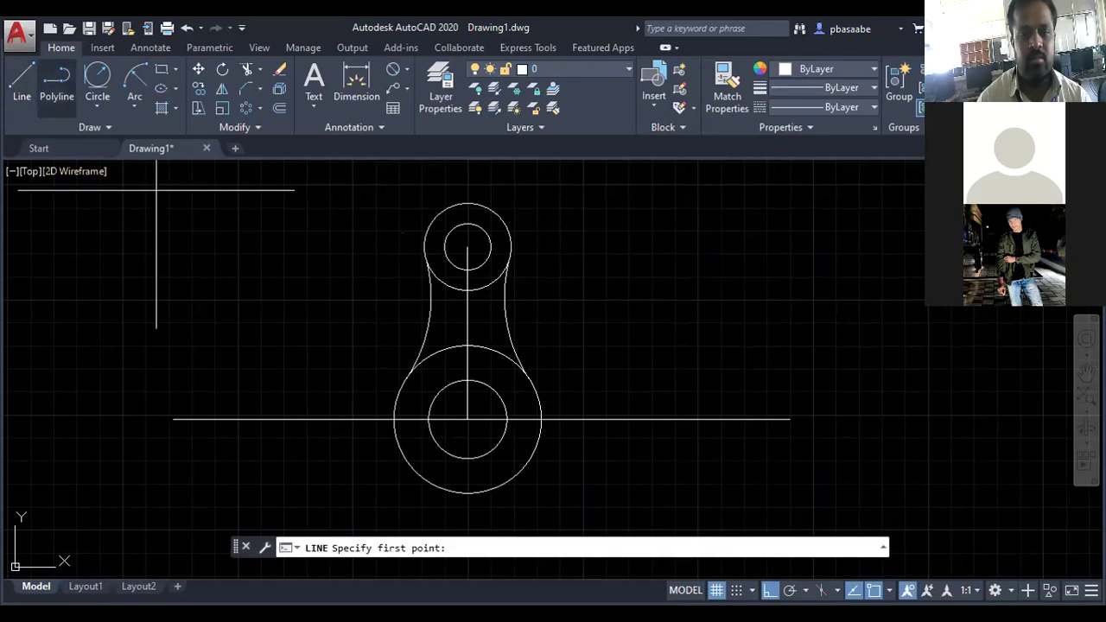
# Draw a horizontal line through the top circle's centre
pyautogui.click(282, 247)
pyautogui.click(667, 247)
pyautogui.click(281, 247)
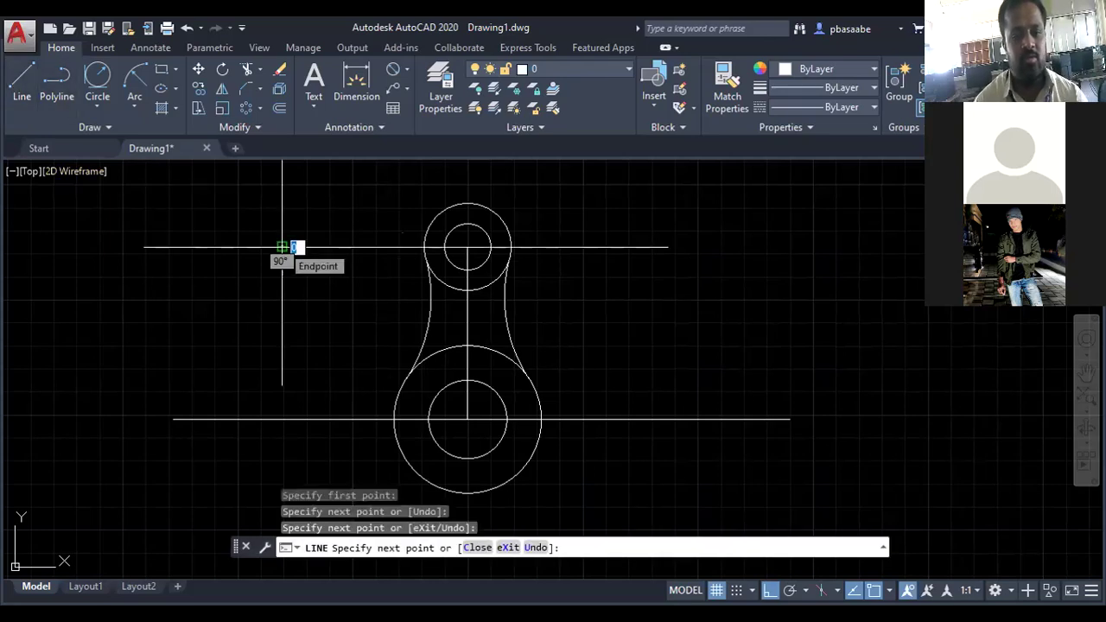
pyautogui.press('Escape')
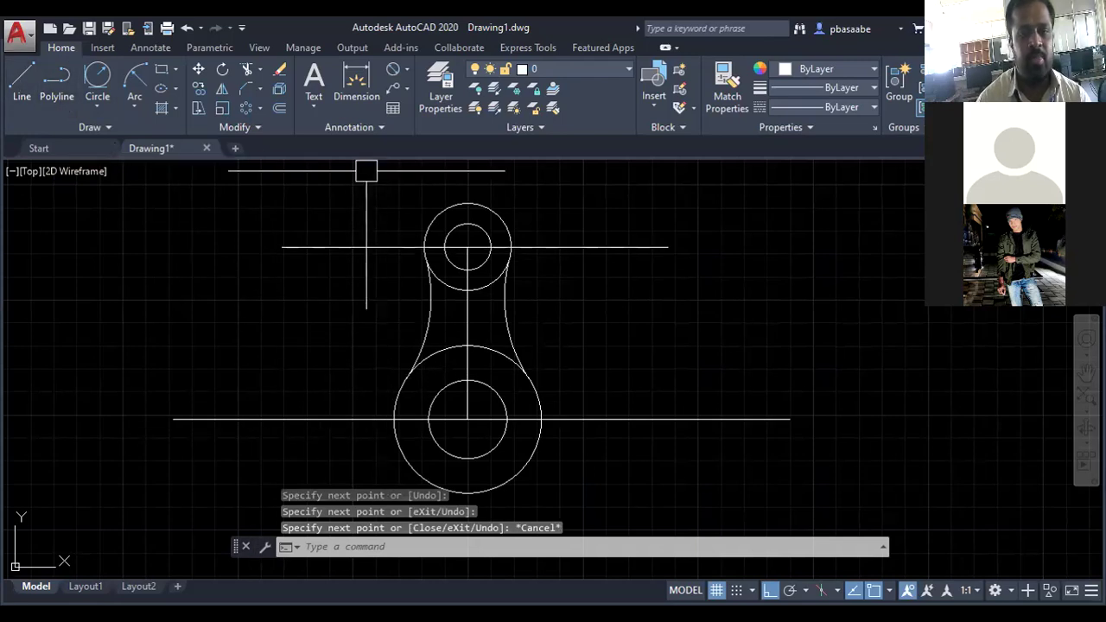
# Add a vertical 75 linear dimension between the two circle centres
pyautogui.click(406, 69)
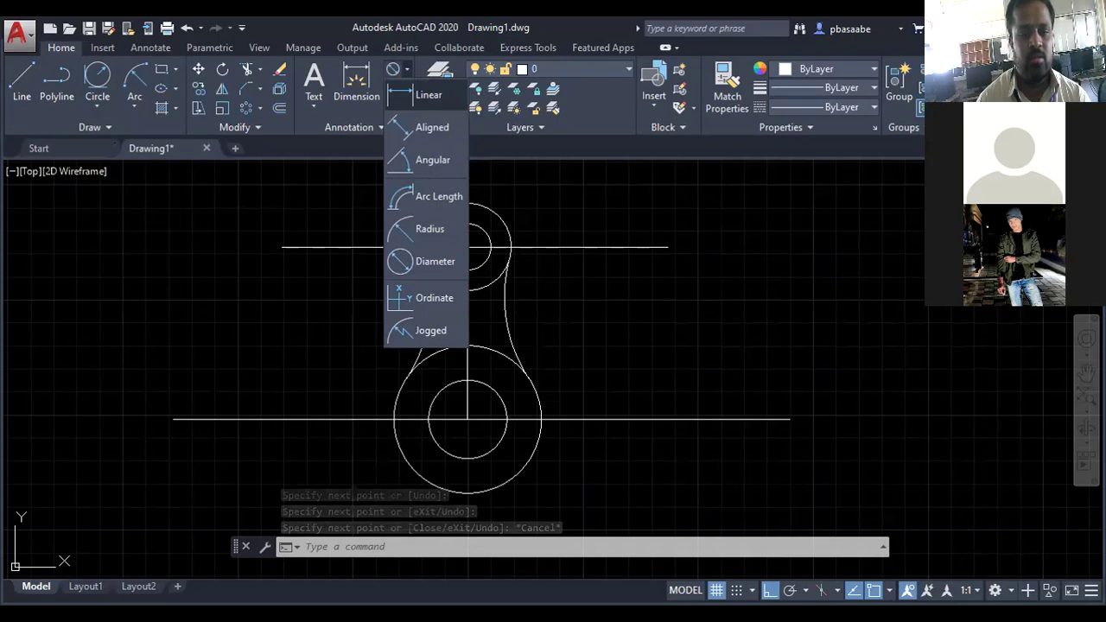
pyautogui.scroll(-3, 244, 299)
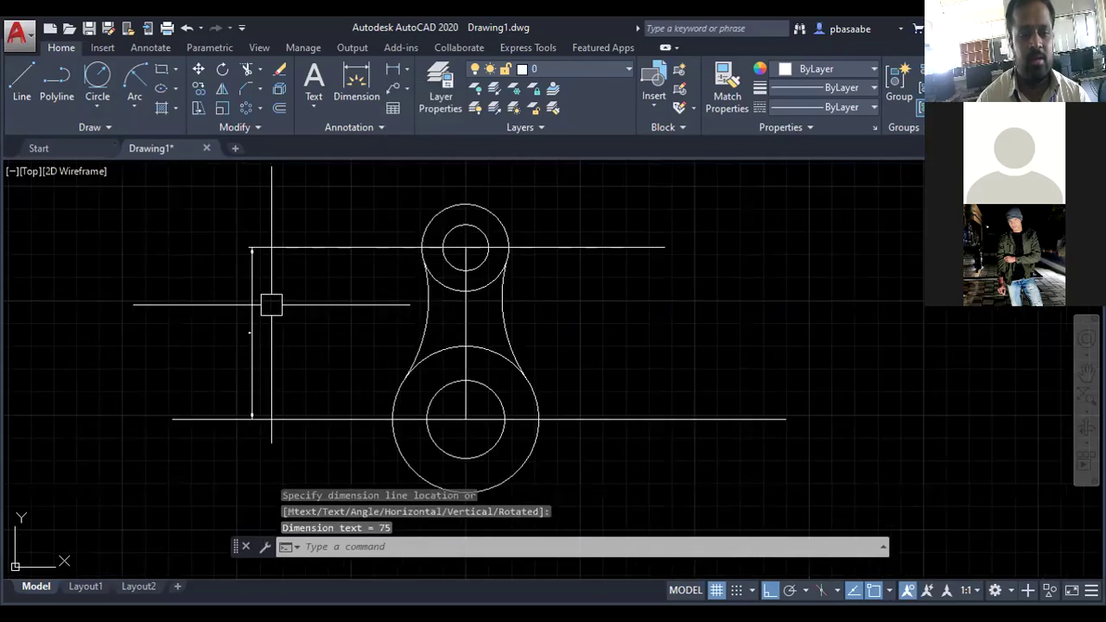
pyautogui.scroll(3, 272, 302)
pyautogui.scroll(-3, 215, 353)
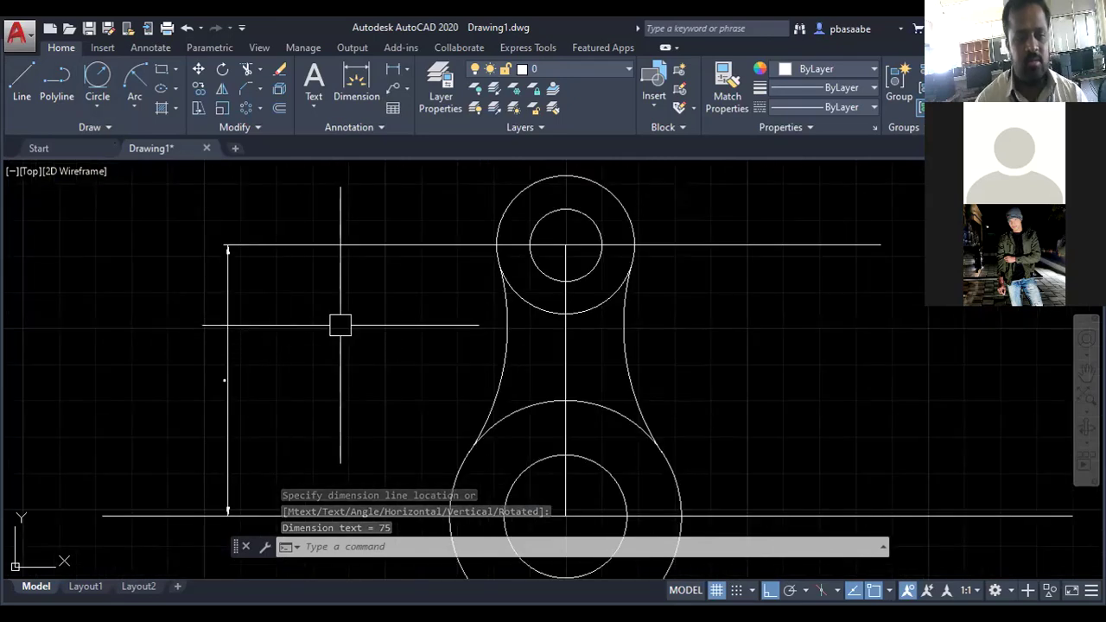
pyautogui.press('Escape')
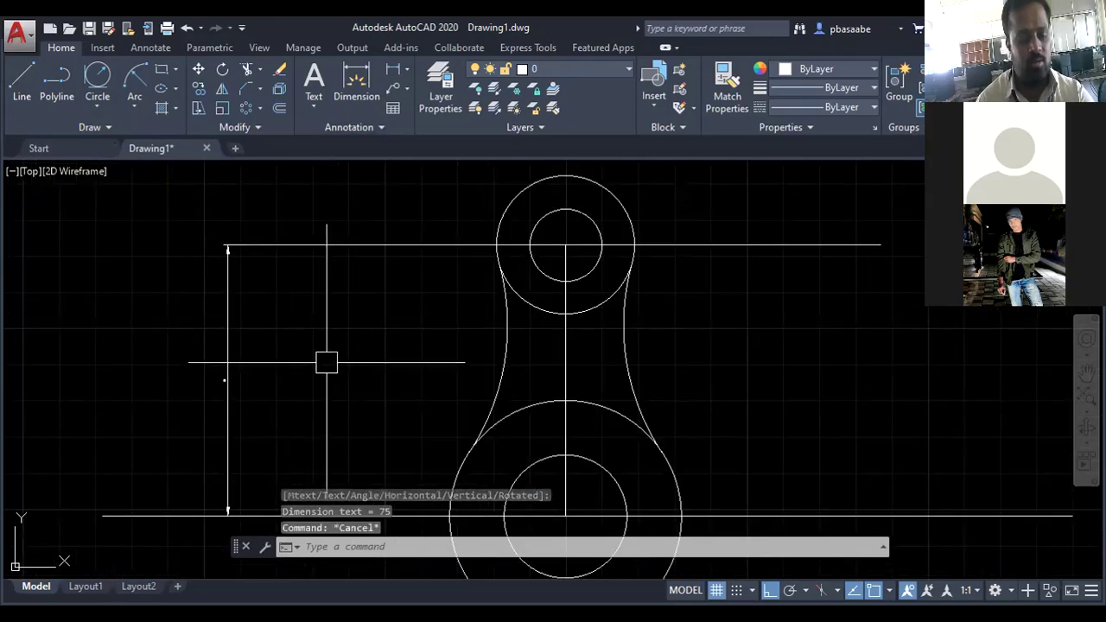
# Edit the ISO-25 dimension style's text height, entering 1, and check the result
pyautogui.write('D')
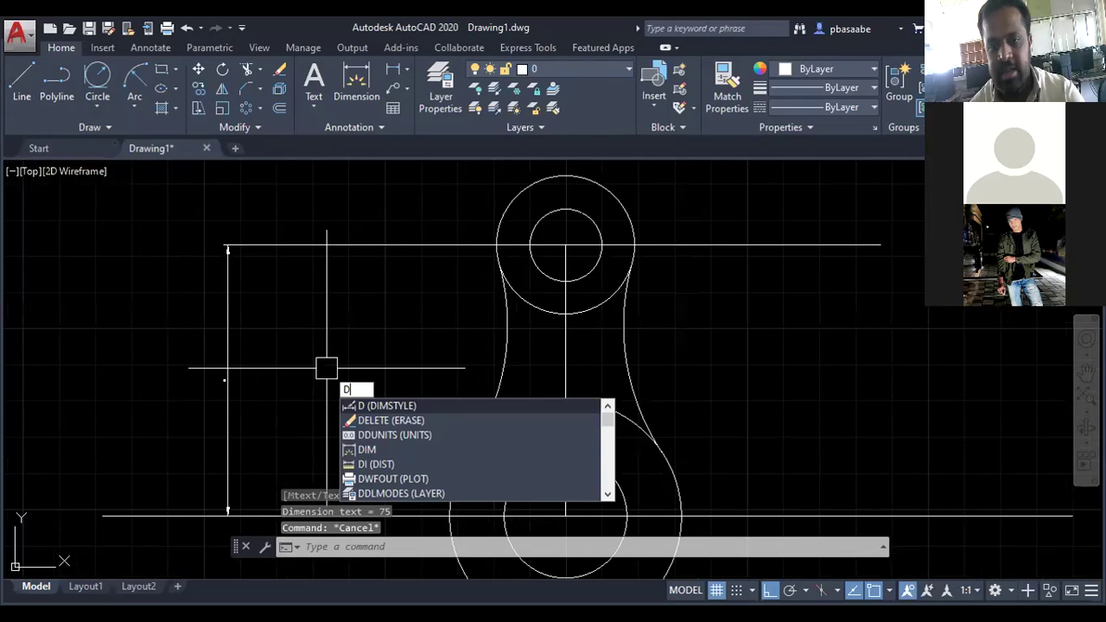
pyautogui.press('Return')
pyautogui.click(721, 284)
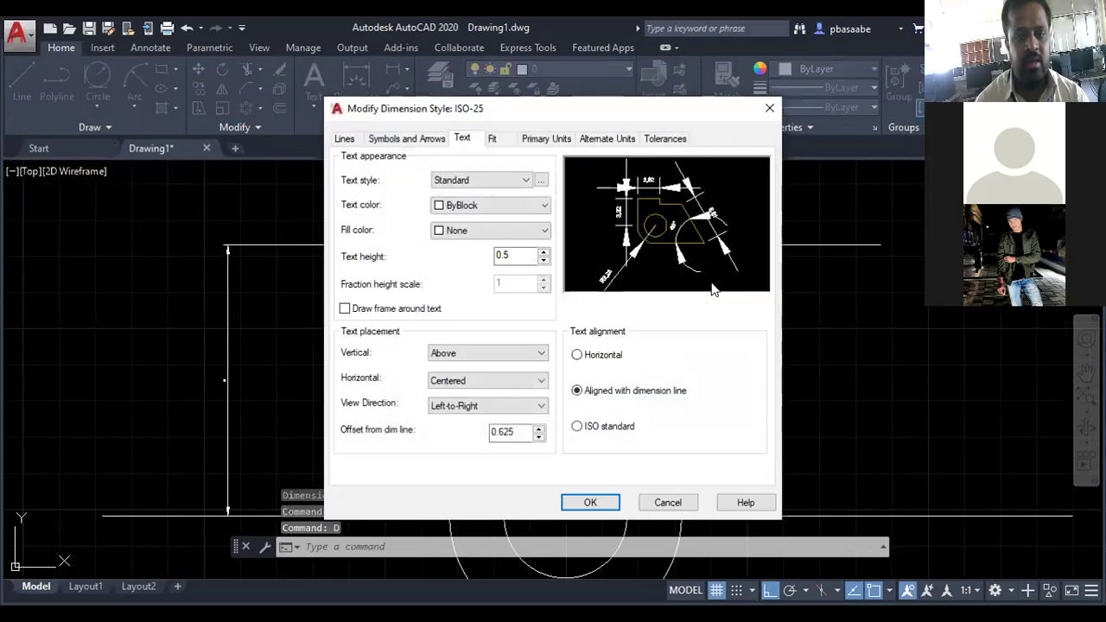
pyautogui.click(544, 253)
pyautogui.press('BackSpace')
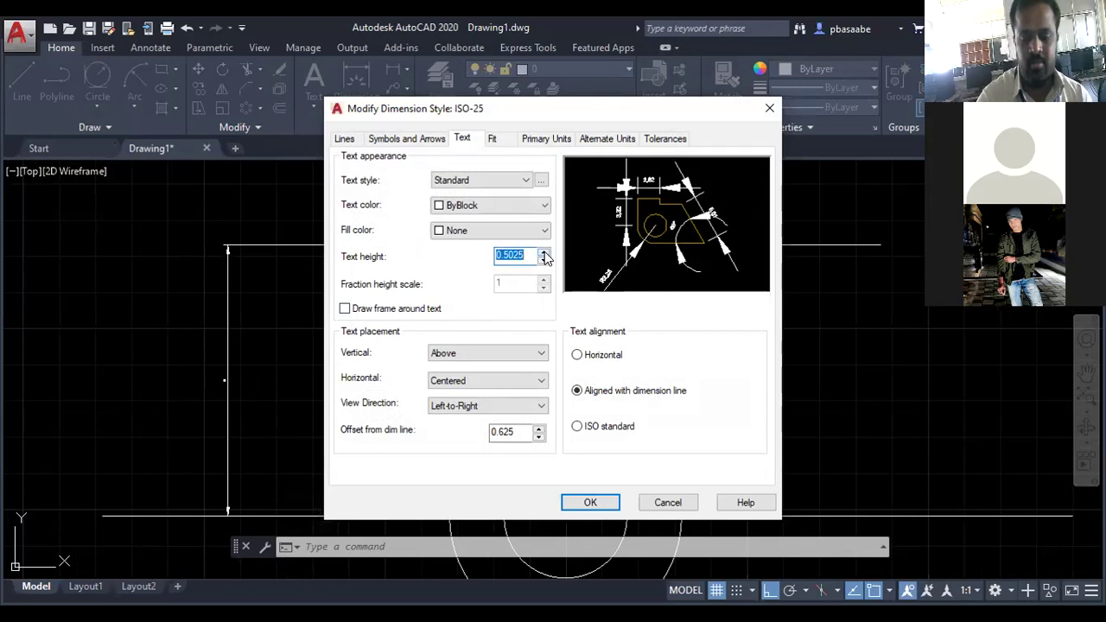
pyautogui.write('1')
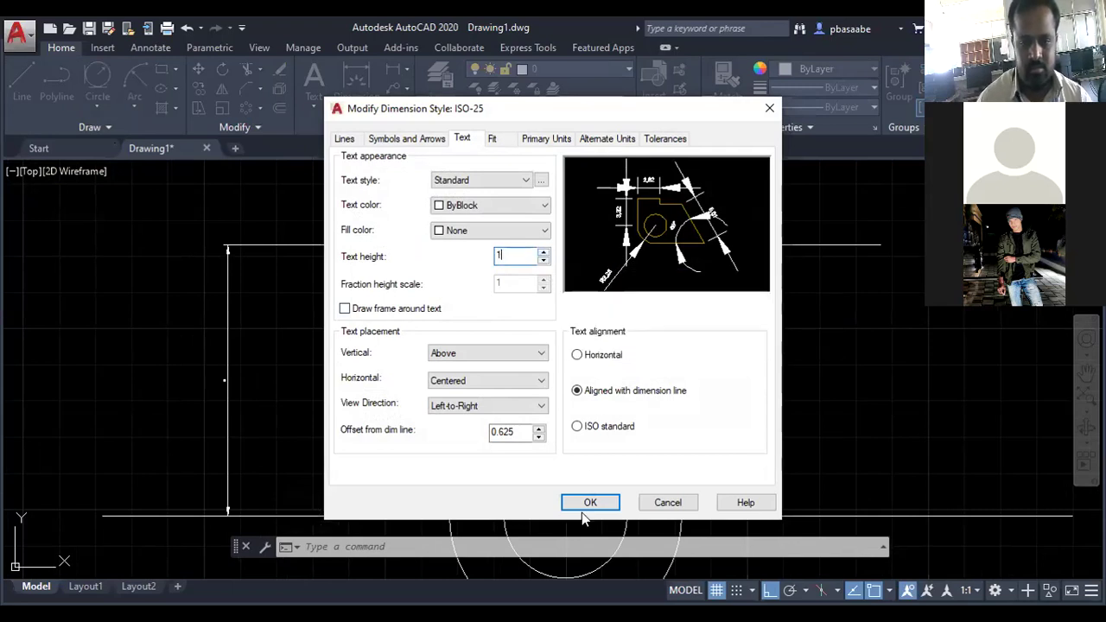
pyautogui.click(591, 503)
pyautogui.click(654, 444)
pyautogui.scroll(2, 298, 370)
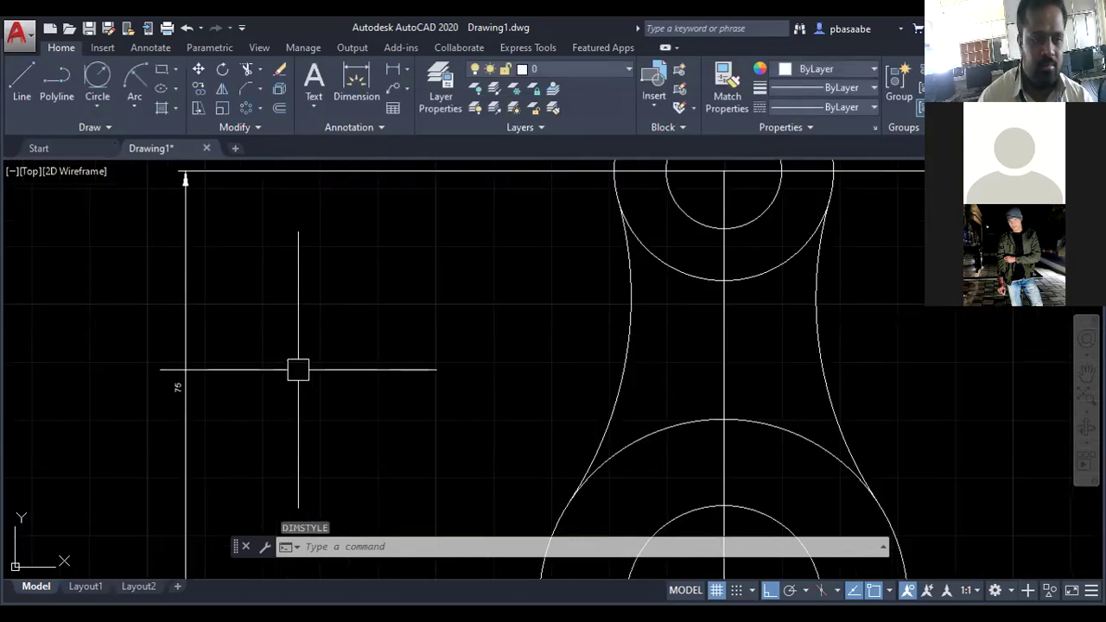
pyautogui.scroll(-3, 404, 338)
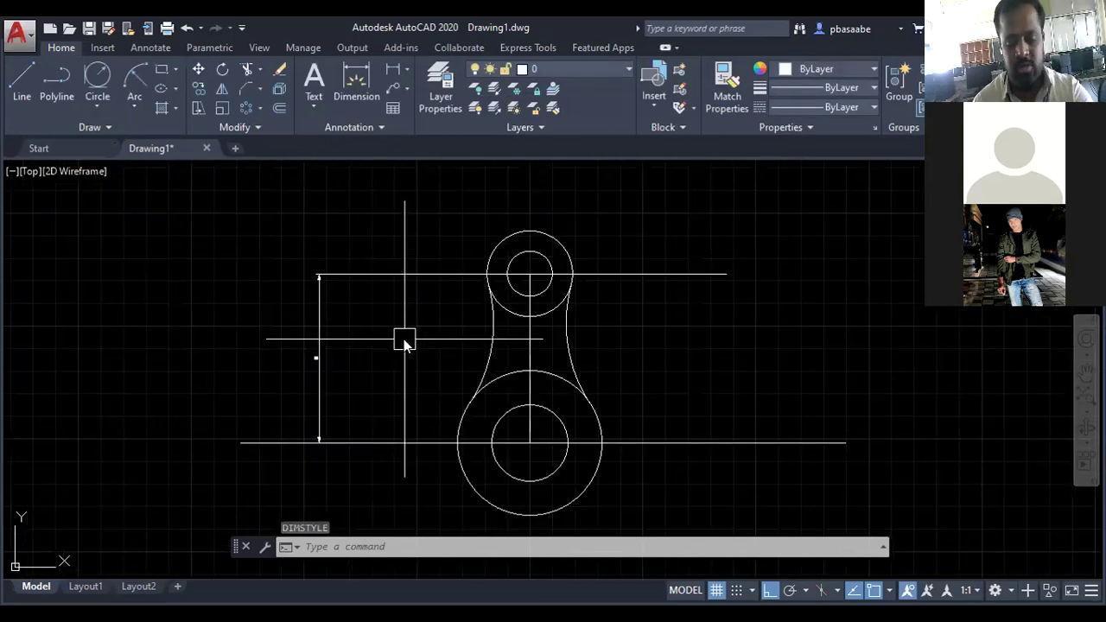
# Change the ISO-25 dimension text height to 2 and check the result
pyautogui.write('d')
pyautogui.press('Return')
pyautogui.click(722, 283)
pyautogui.doubleClick(513, 256)
pyautogui.press('BackSpace')
pyautogui.write('2')
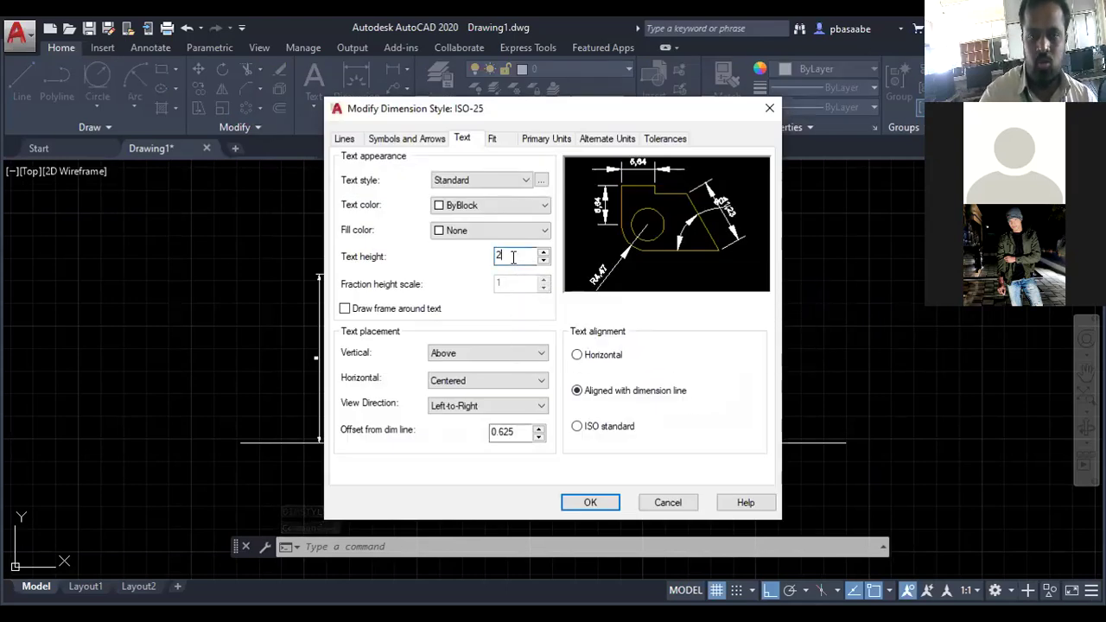
pyautogui.click(595, 497)
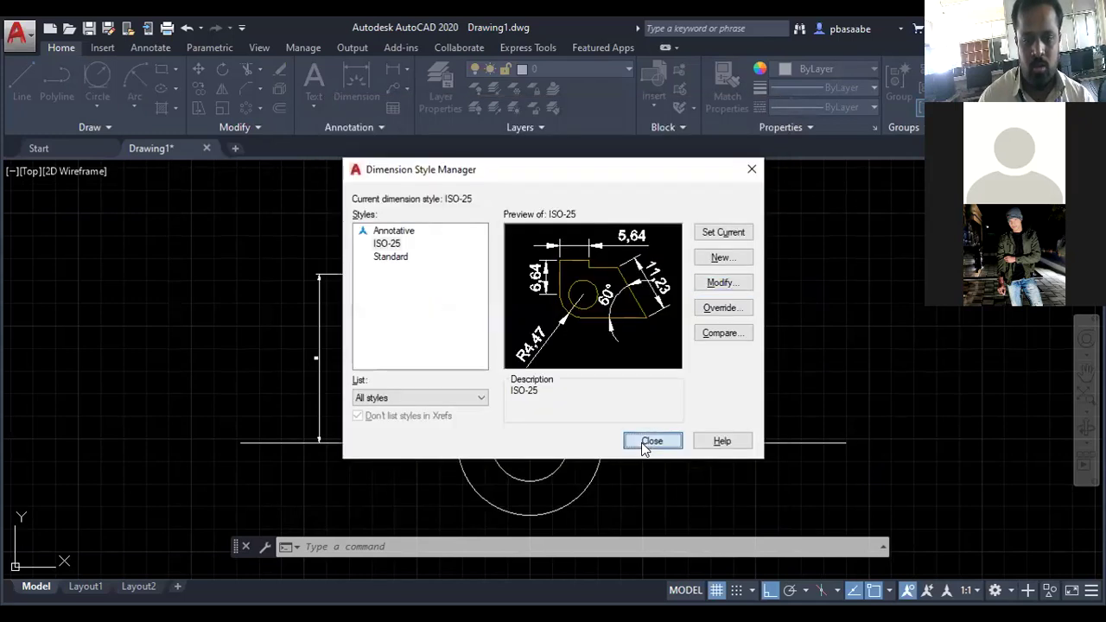
pyautogui.click(649, 442)
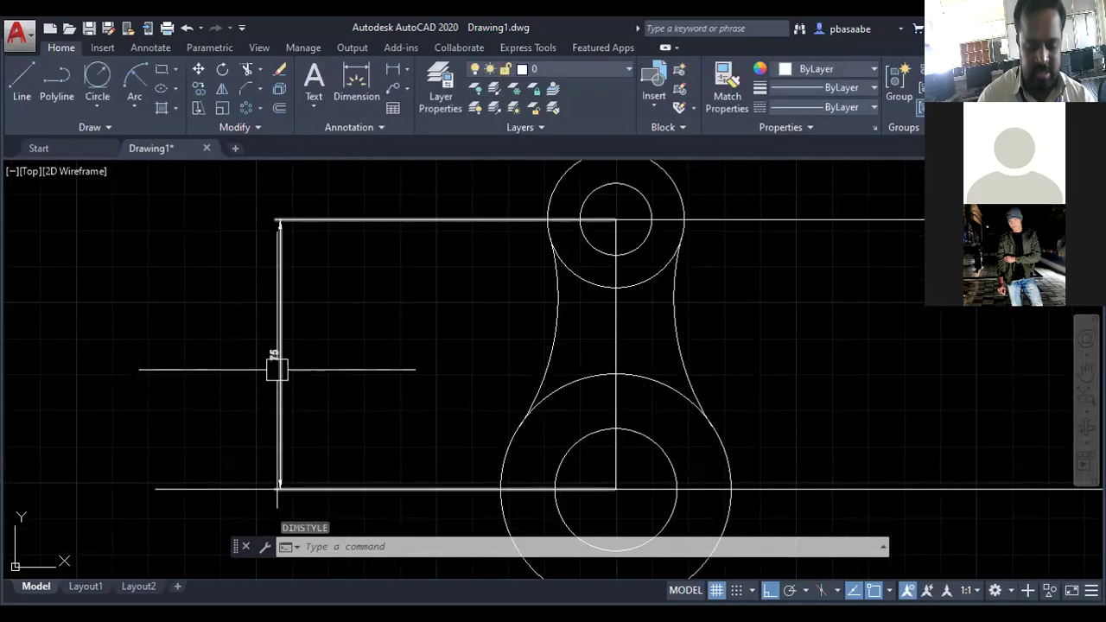
pyautogui.scroll(2, 277, 368)
pyautogui.scroll(-4, 288, 364)
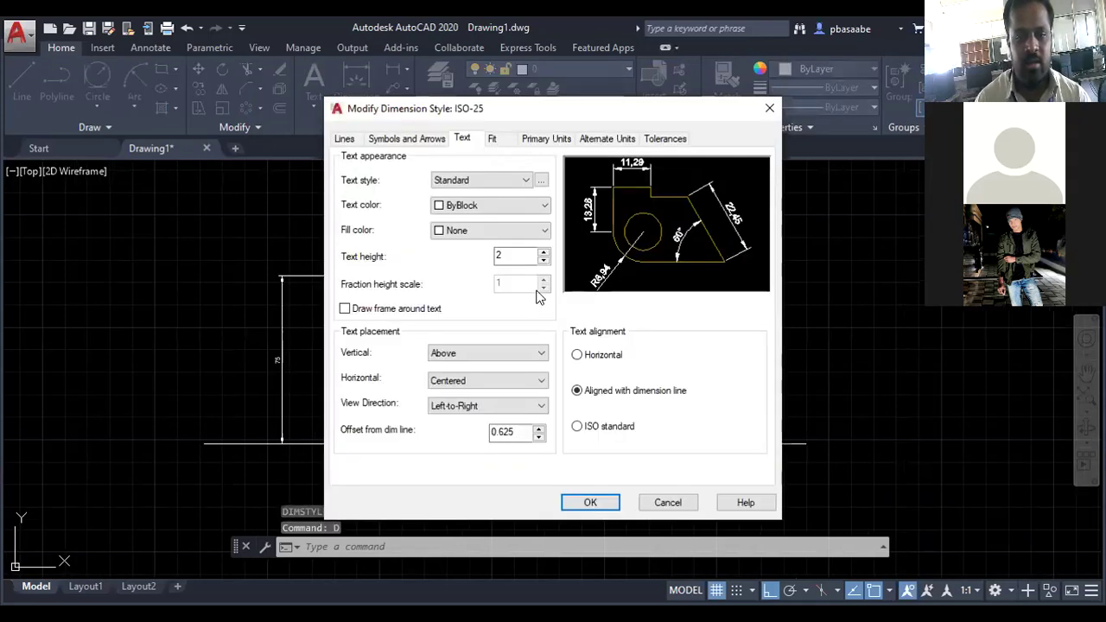
# Set the ISO-25 dimension text height to 5 and close the style manager
pyautogui.press('BackSpace')
pyautogui.press('BackSpace')
pyautogui.press('BackSpace')
pyautogui.moveTo(518, 256)
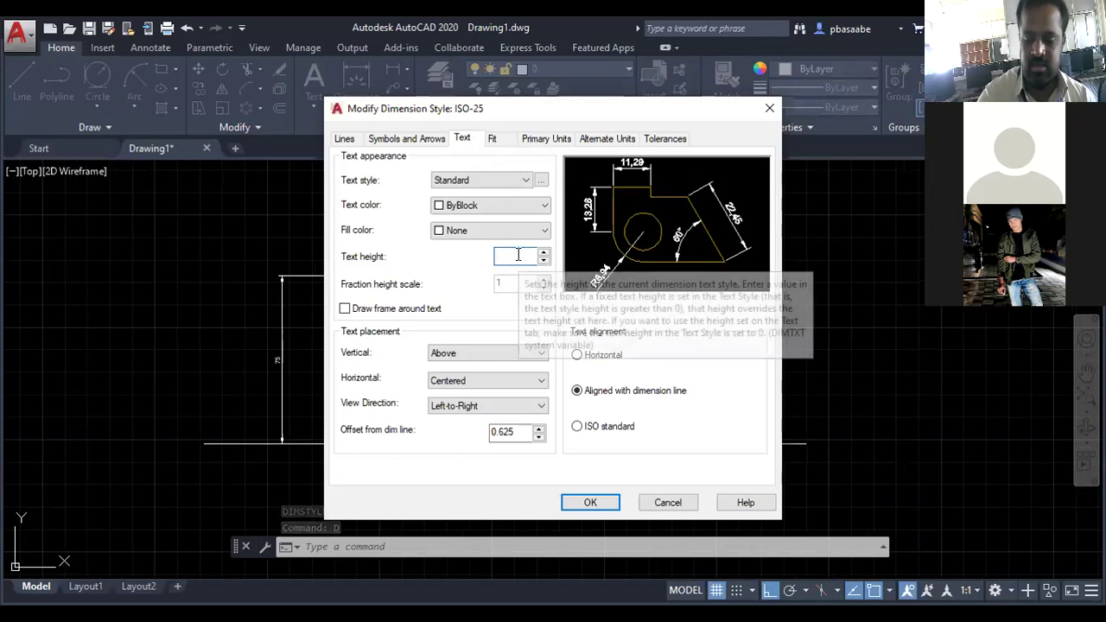
pyautogui.write('5')
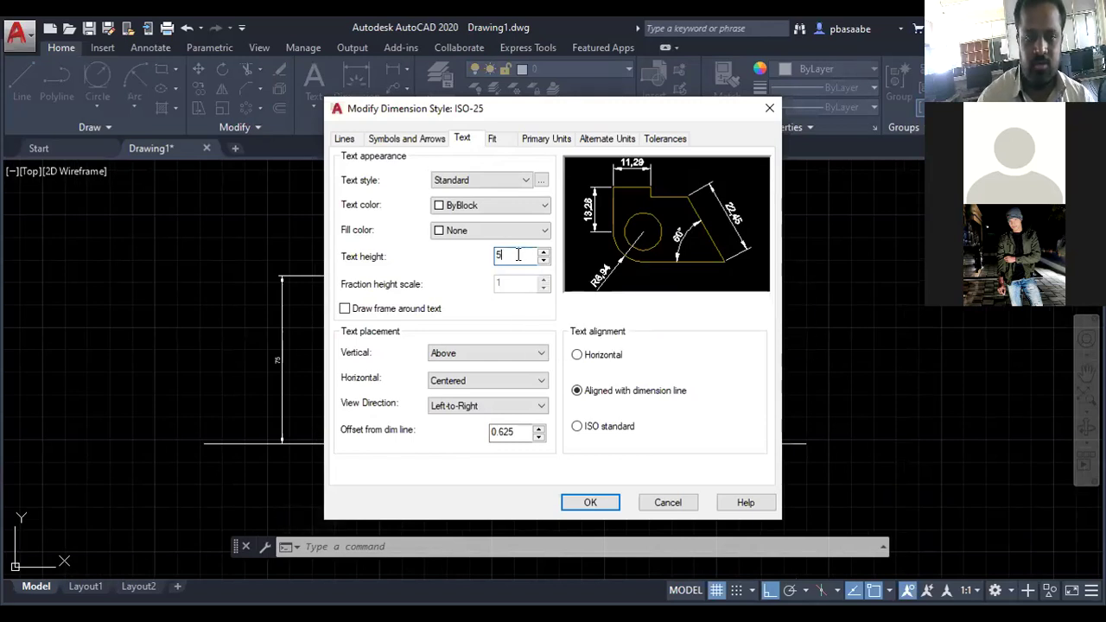
pyautogui.click(588, 504)
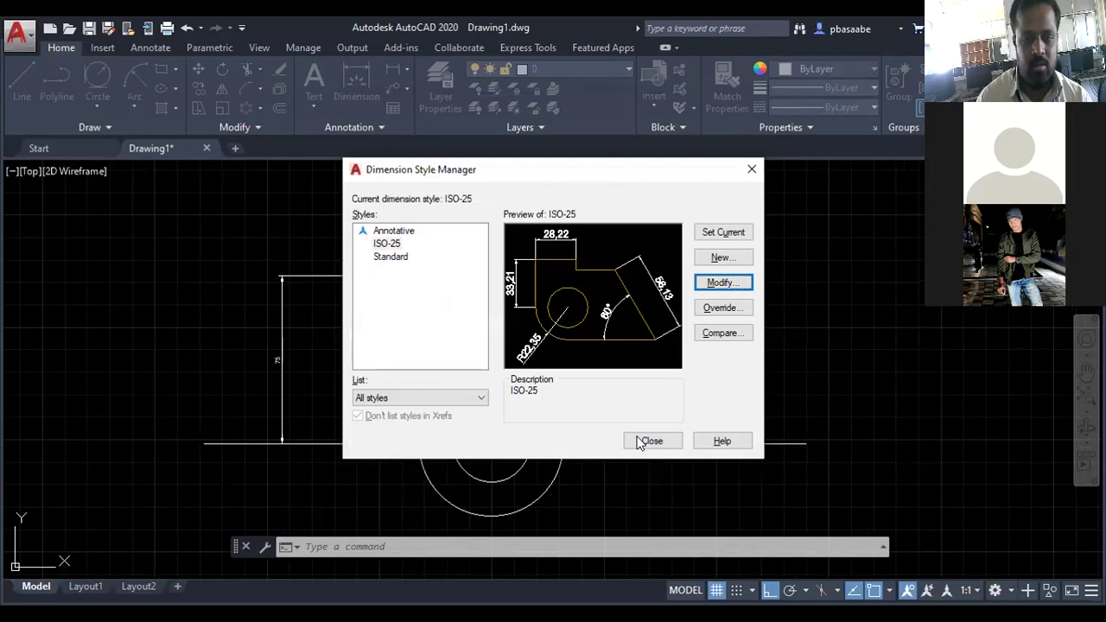
pyautogui.click(652, 442)
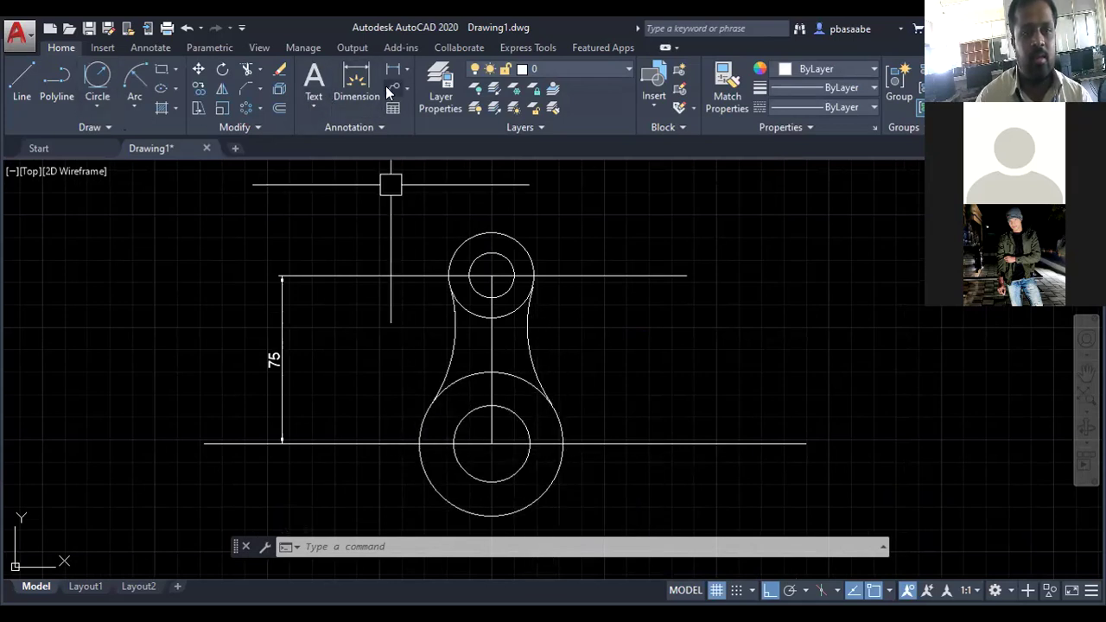
# Label the large lower circle with a Ø64 diameter dimension
pyautogui.click(405, 69)
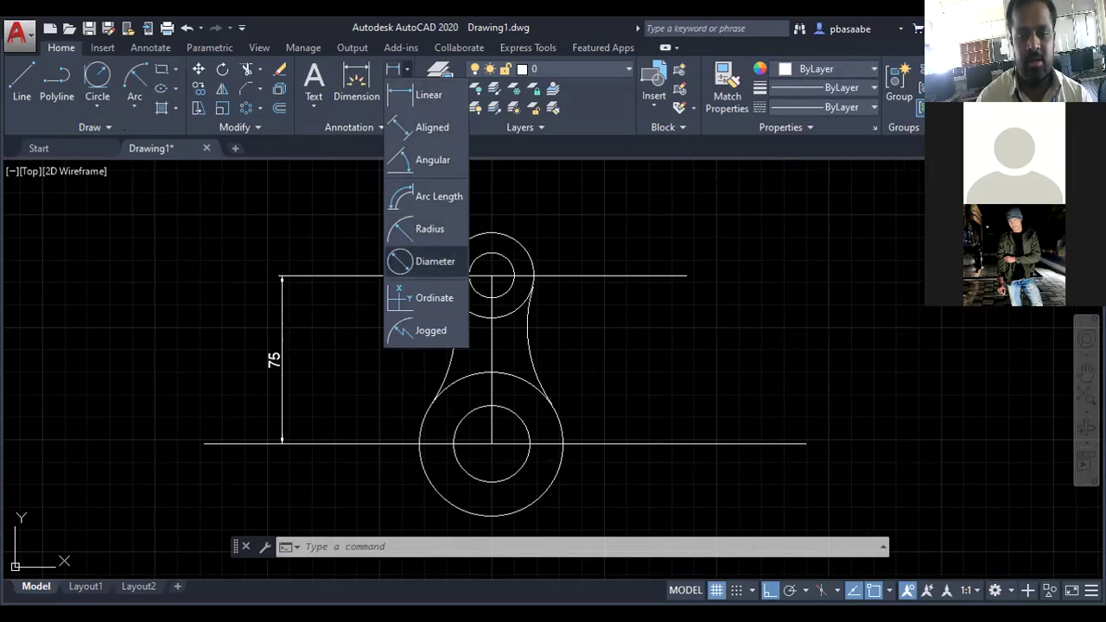
pyautogui.click(423, 261)
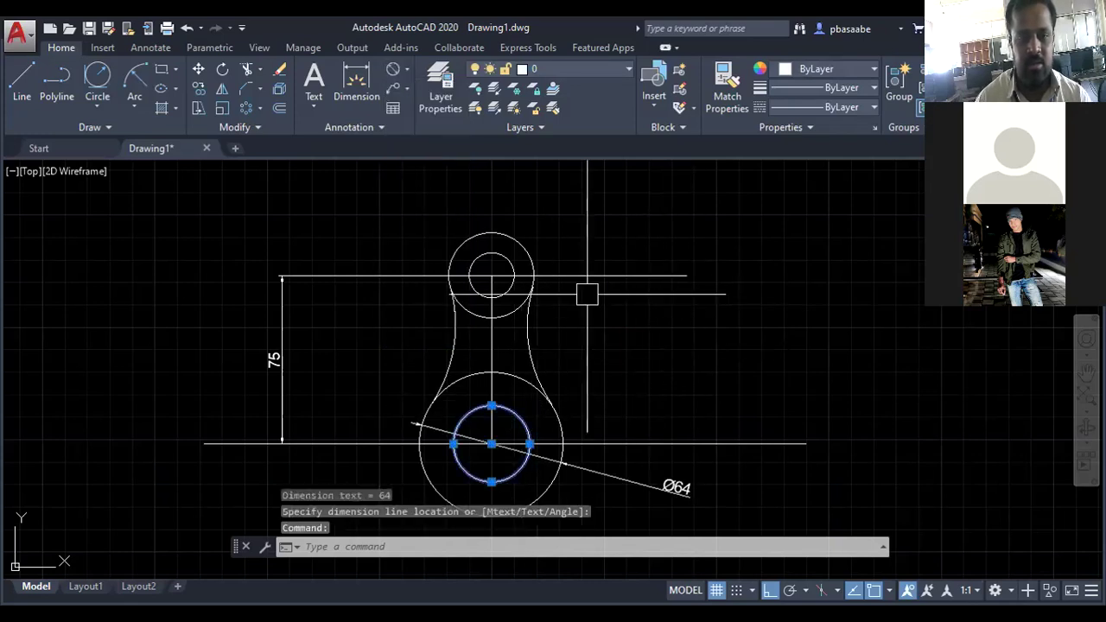
pyautogui.press('Escape')
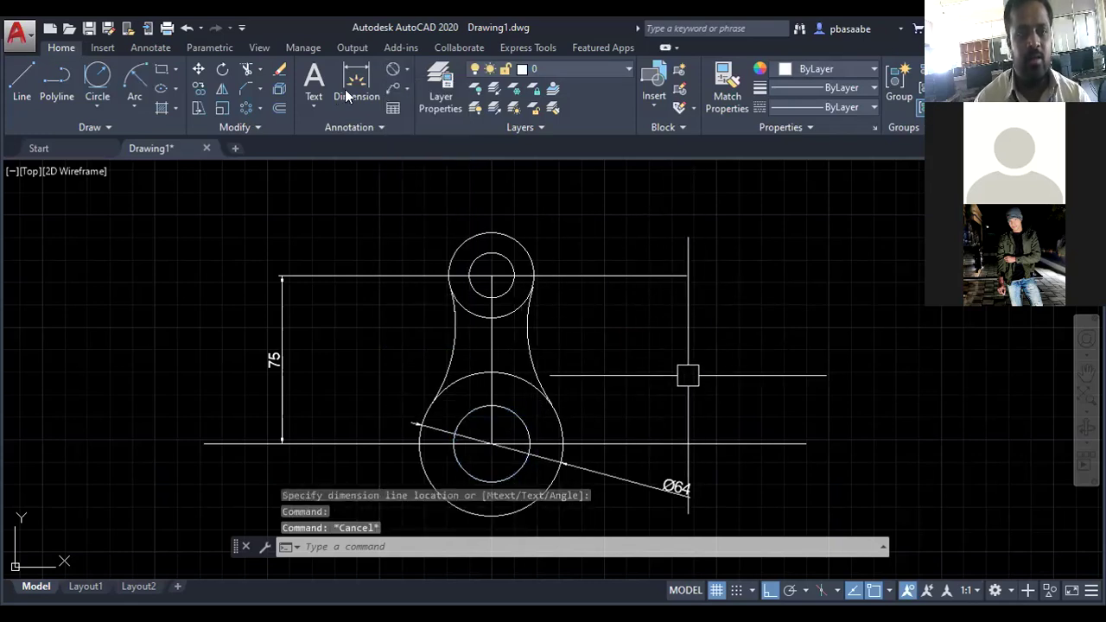